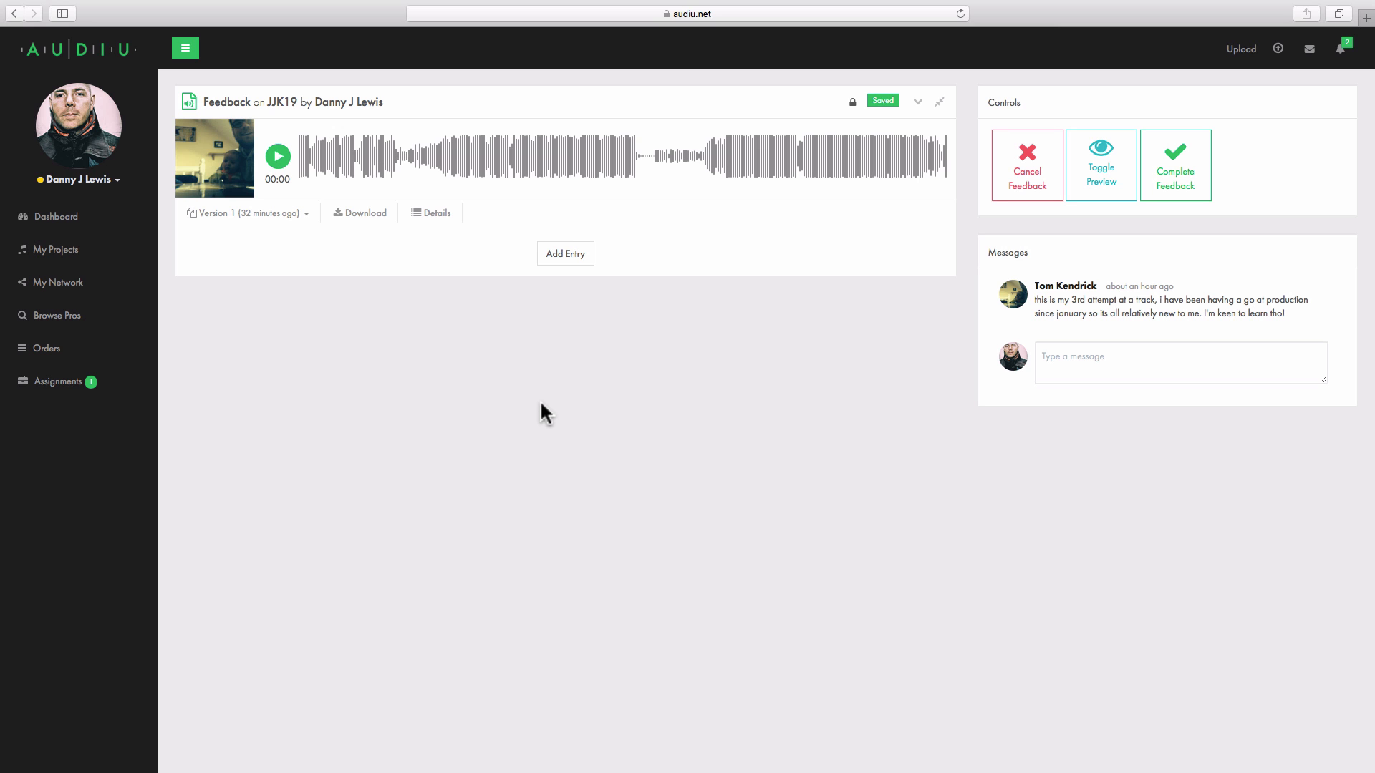
Step: Add a First Impressions entry to the track's feedback
{"action": "left_click", "coordinate": [584, 256]}
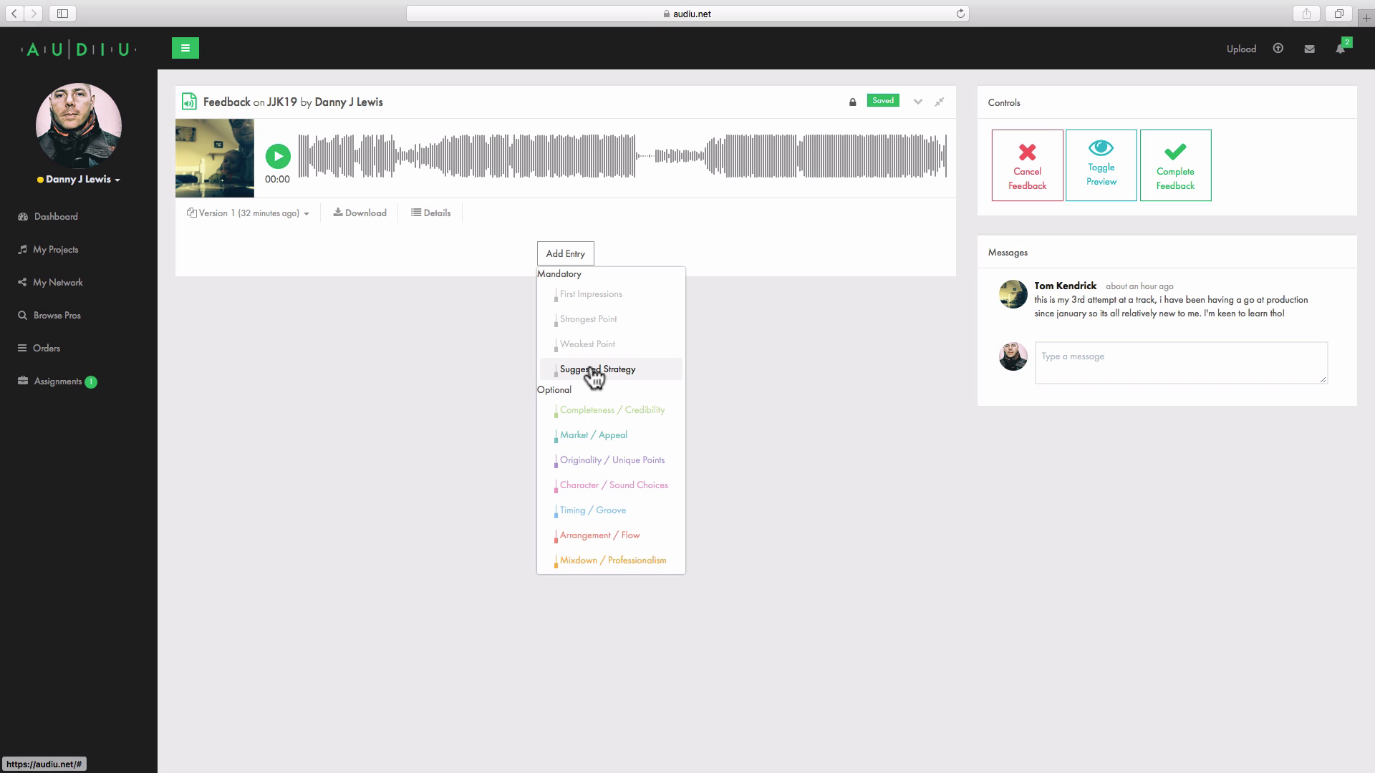
{"action": "left_click", "coordinate": [583, 294]}
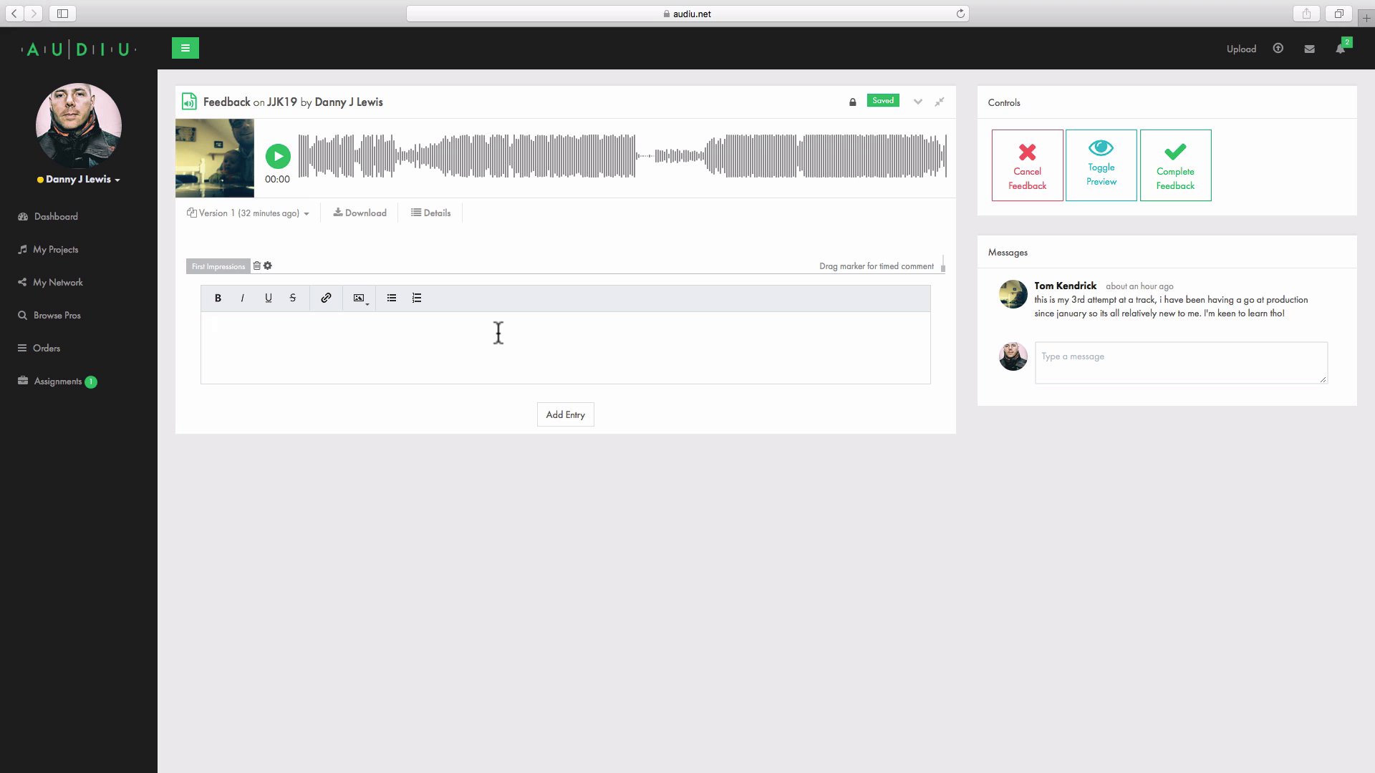
Step: Switch to WaveLab, return to the start of the file and inspect the MasterRig effect on the master section
{"action": "key", "text": "ctrl+Left"}
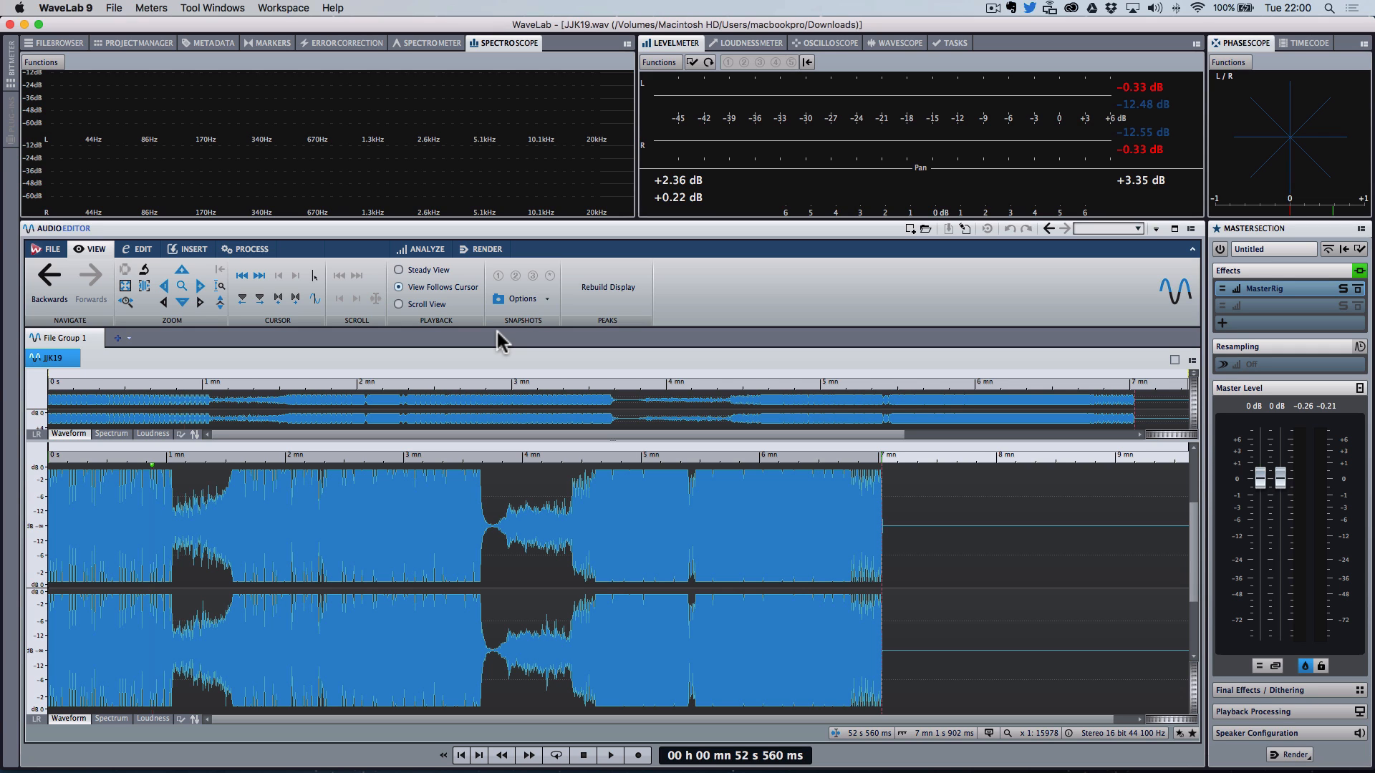
{"action": "left_click", "coordinate": [461, 755]}
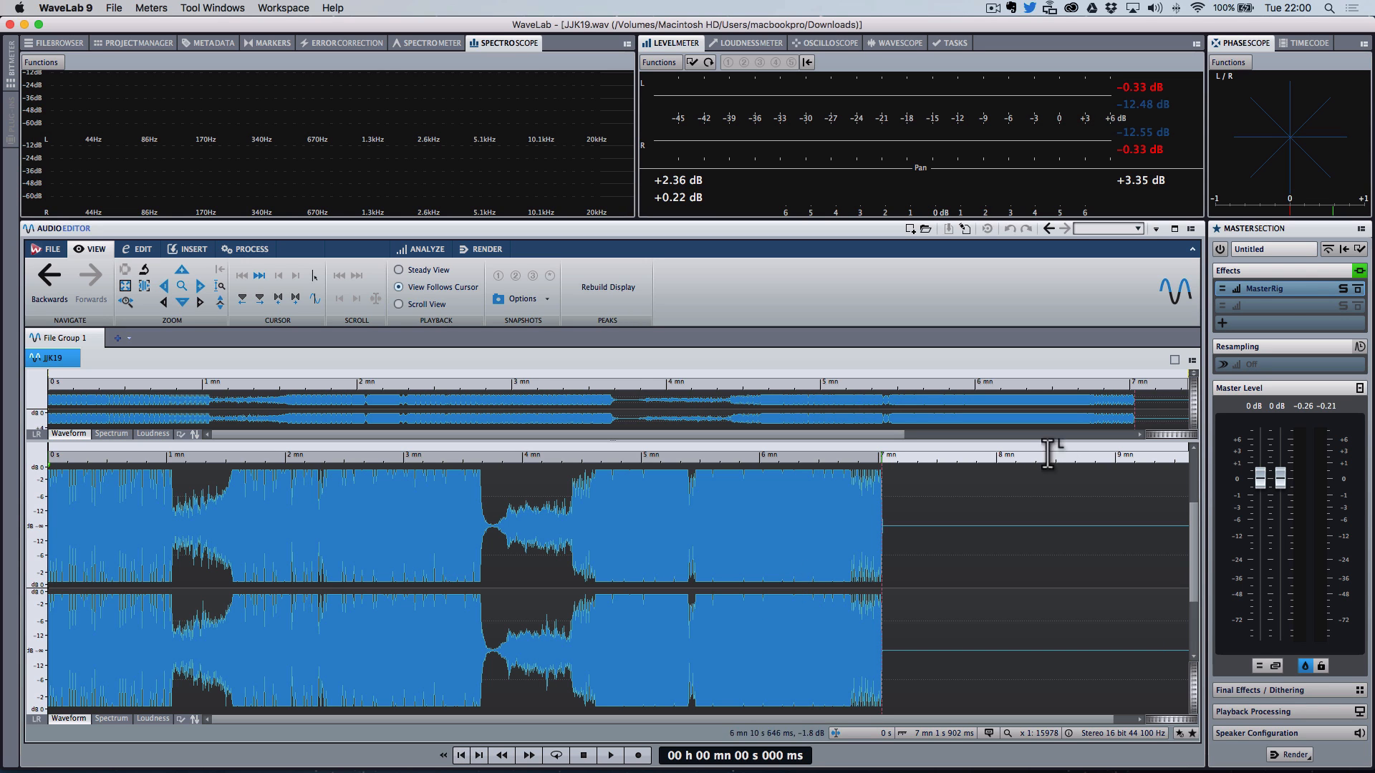
{"action": "left_click", "coordinate": [1288, 290]}
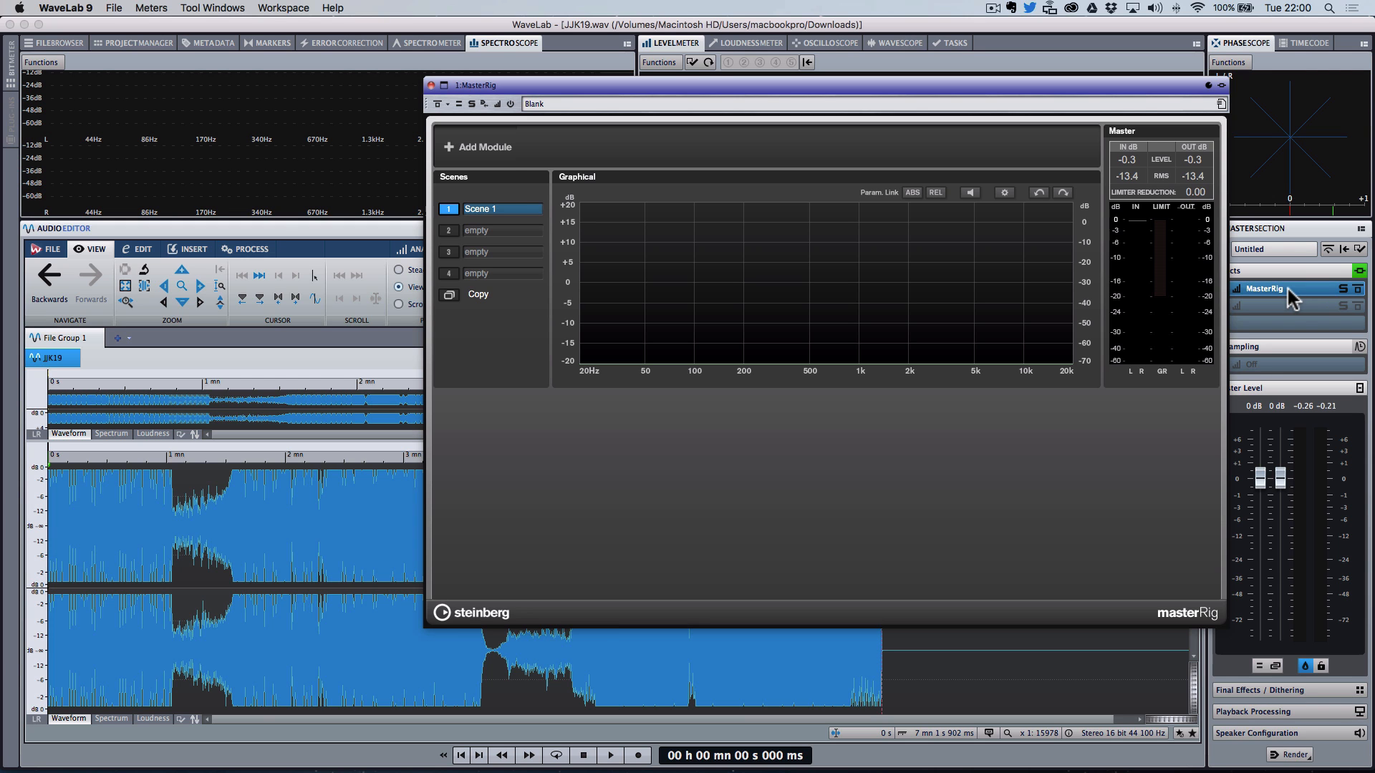
{"action": "left_click", "coordinate": [431, 85]}
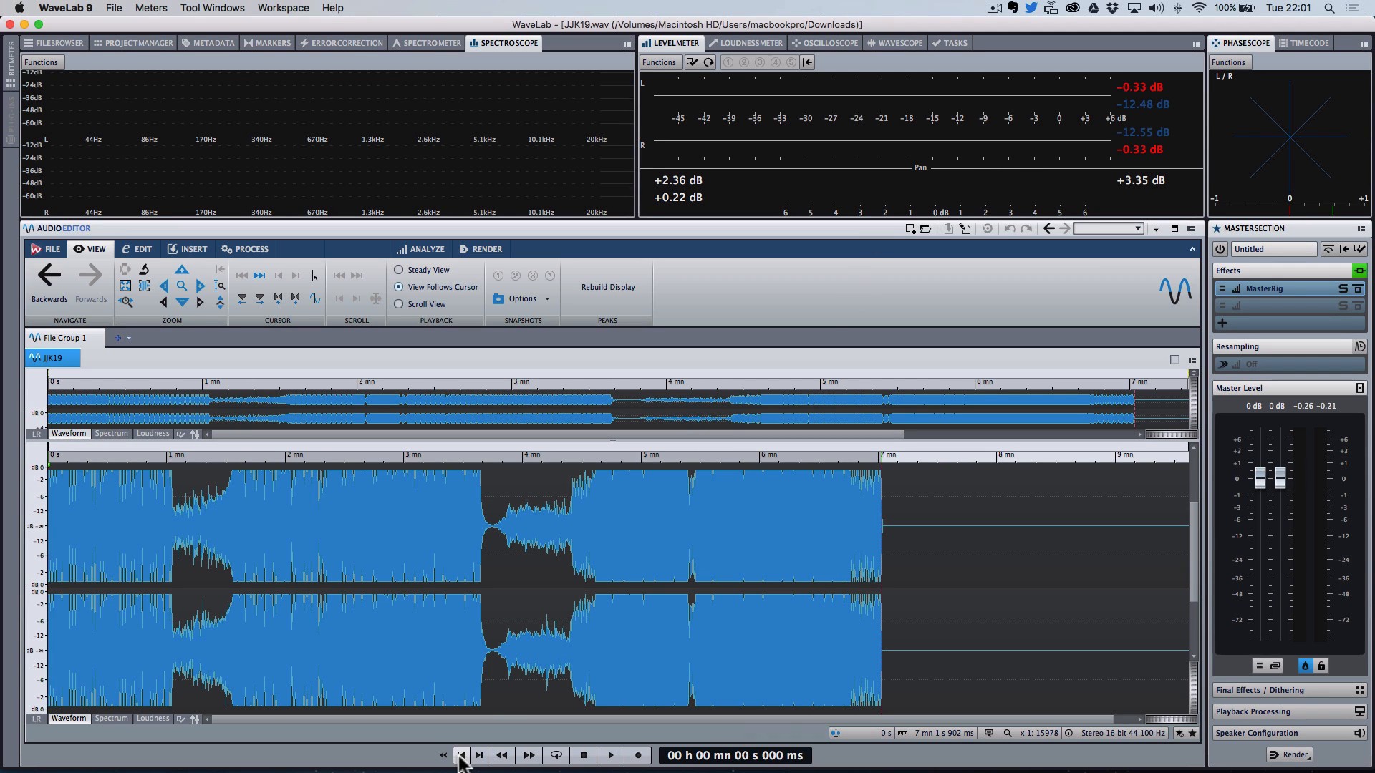
Step: Play the track from the start to listen to it, stopping and restarting playback
{"action": "left_click", "coordinate": [611, 756]}
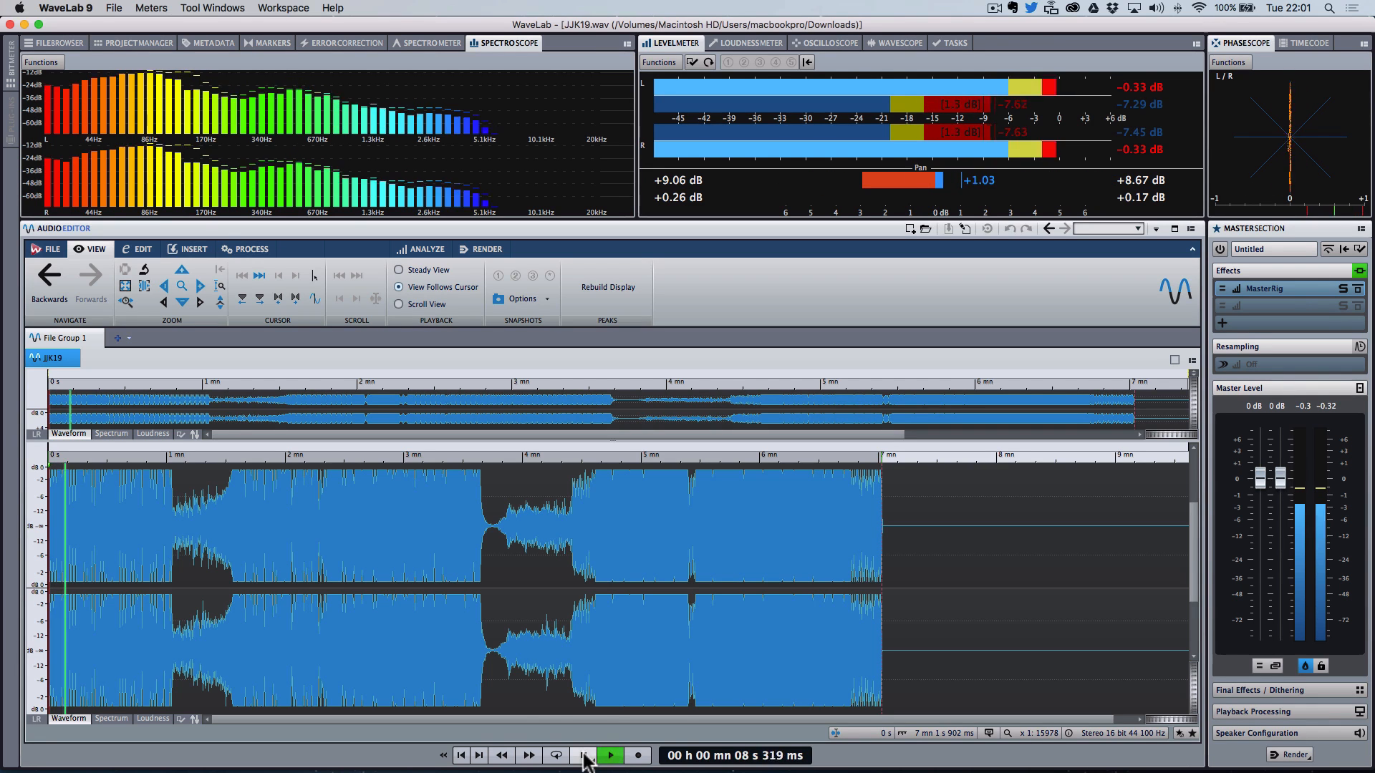
{"action": "left_click", "coordinate": [584, 756]}
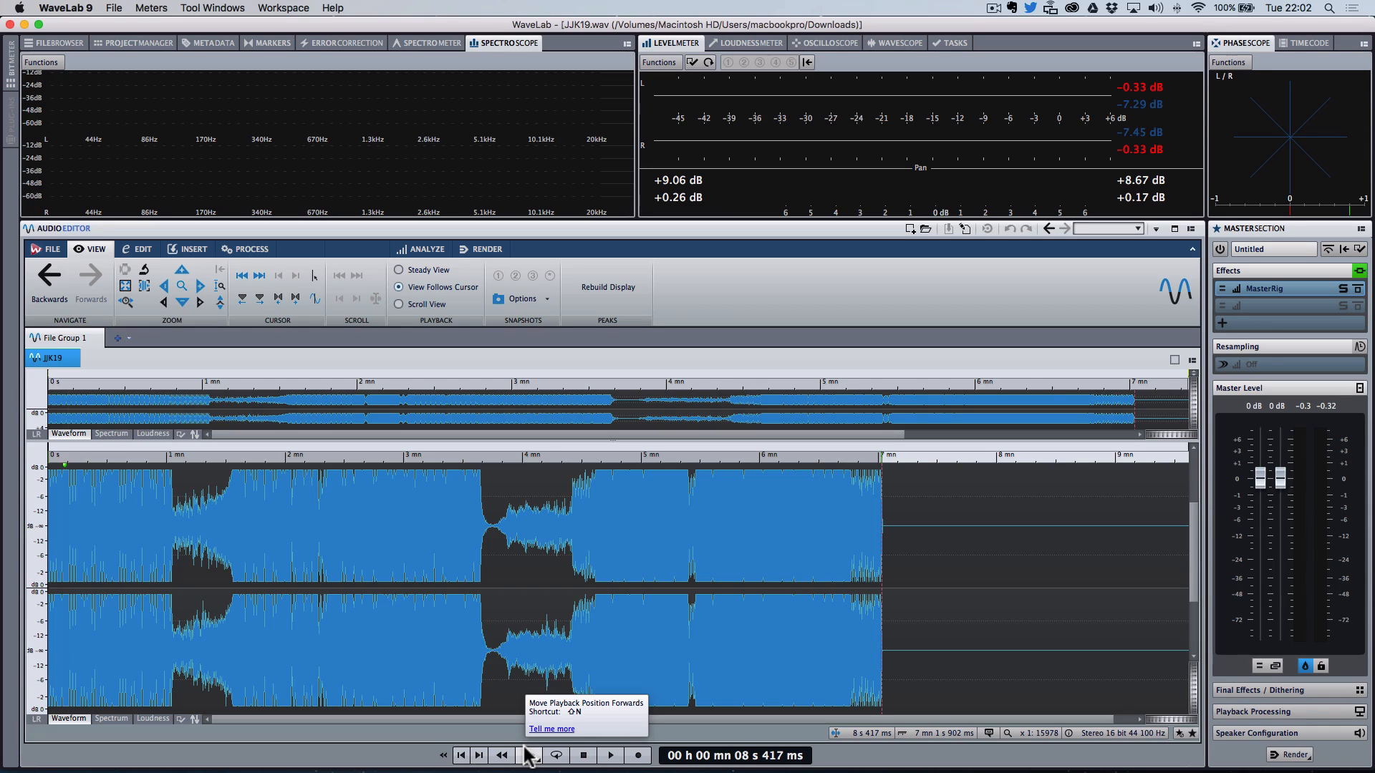
{"action": "left_click", "coordinate": [460, 755]}
{"action": "left_click", "coordinate": [610, 755]}
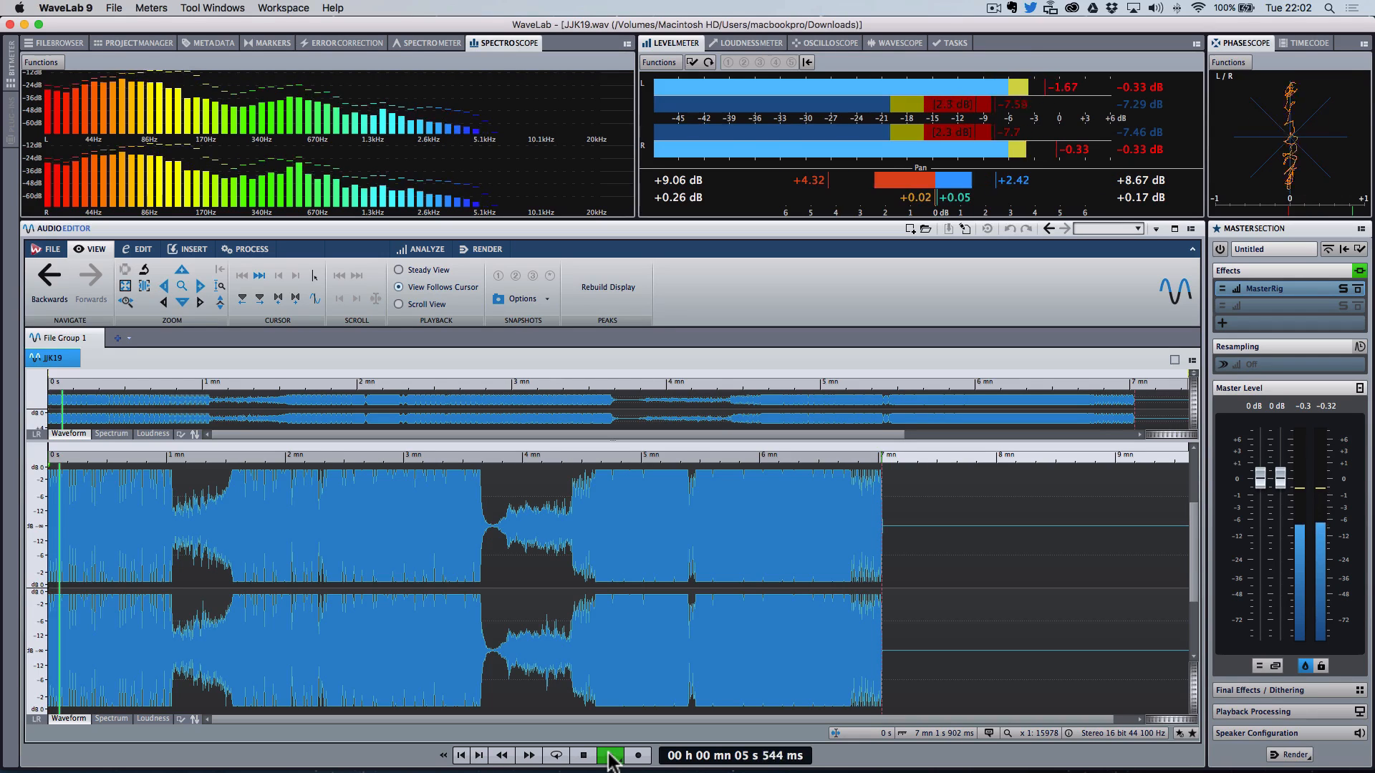
{"action": "left_click", "coordinate": [610, 757]}
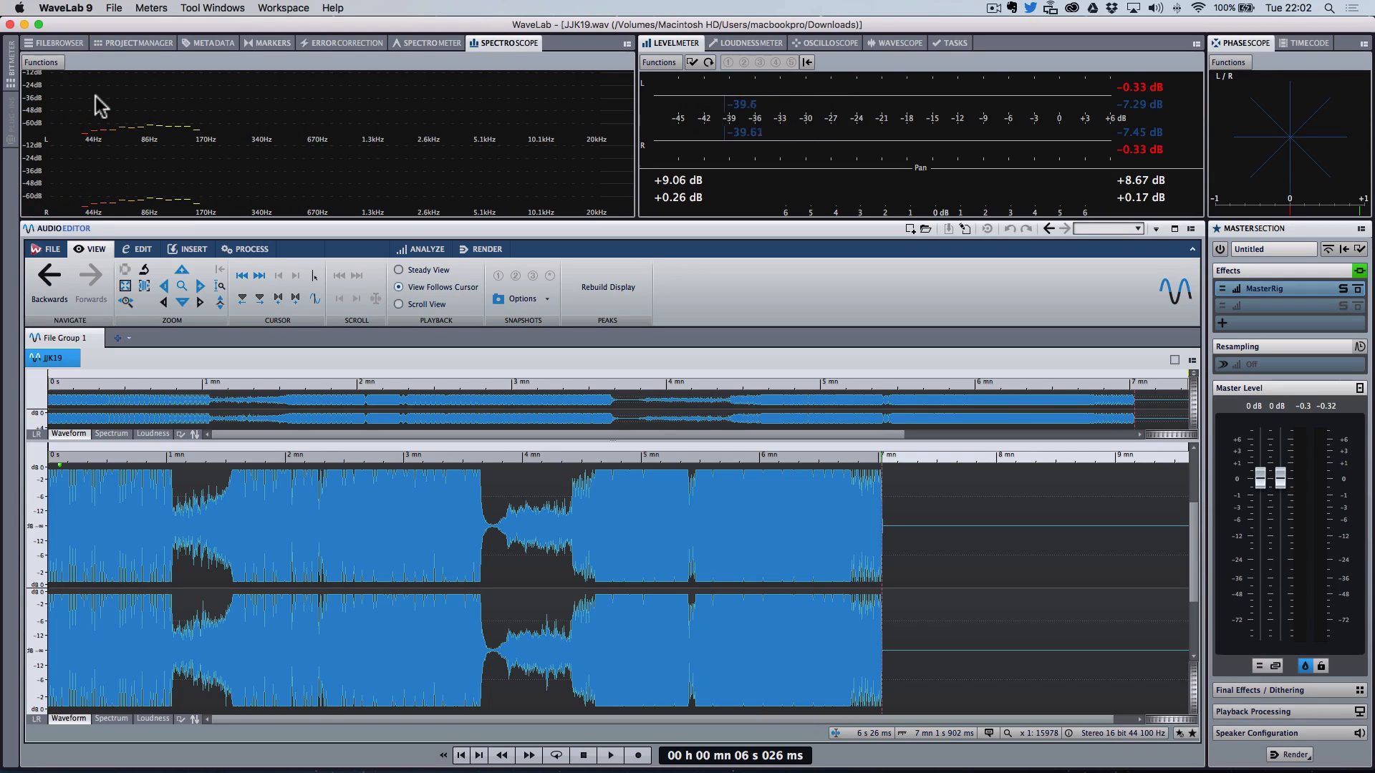
Step: Select the audio and open its 3D Frequency Analysis, rotating the graph to examine the spectrum
{"action": "double_click", "coordinate": [140, 571]}
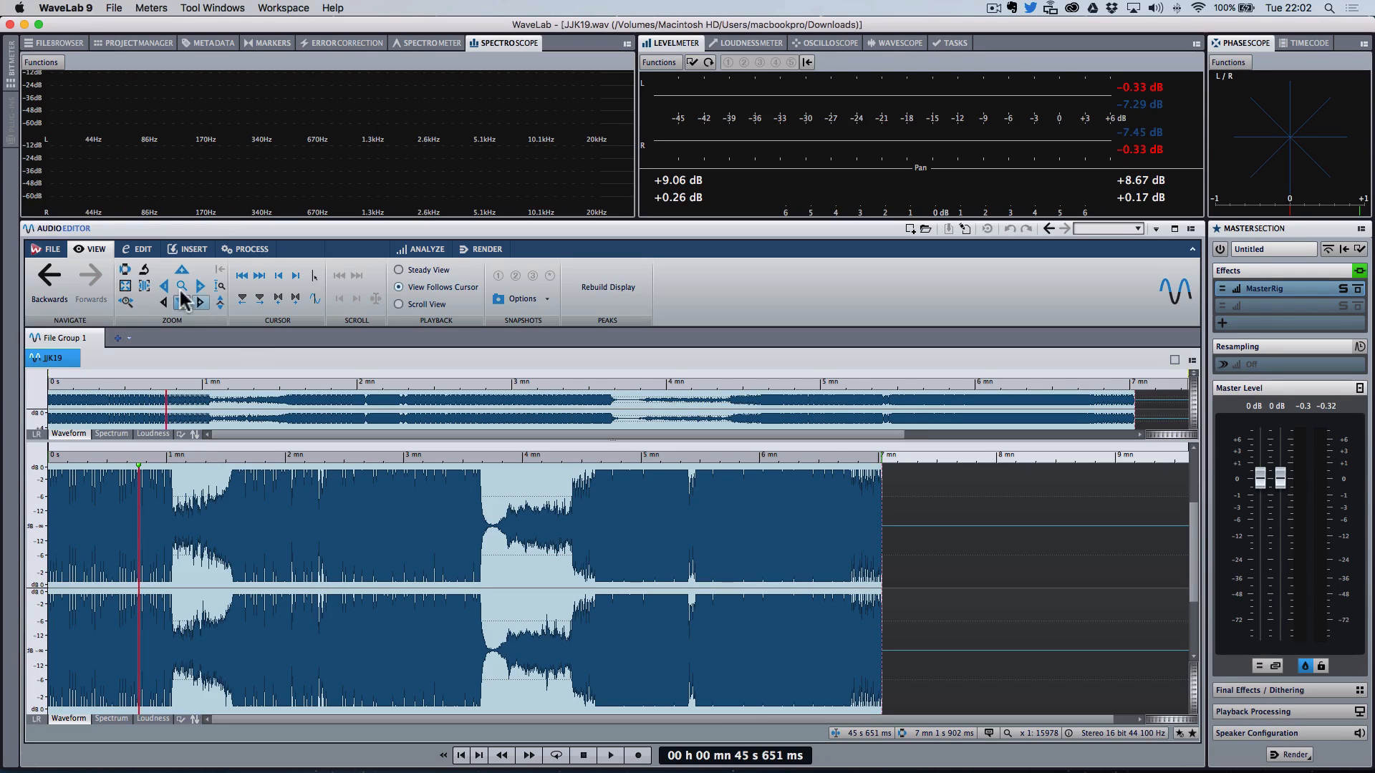
{"action": "left_click", "coordinate": [430, 252]}
{"action": "left_click", "coordinate": [138, 293]}
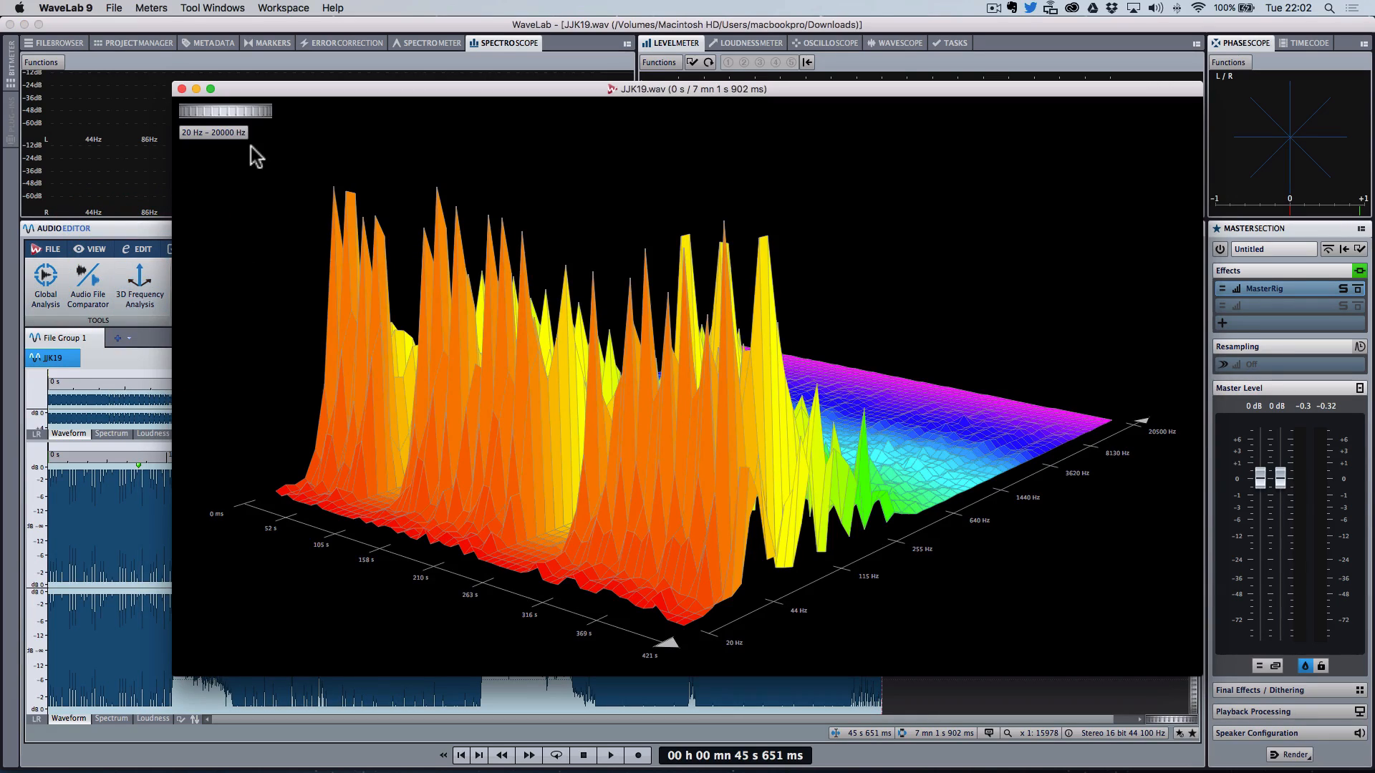
{"action": "left_click_drag", "start_coordinate": [246, 115], "coordinate": [273, 120]}
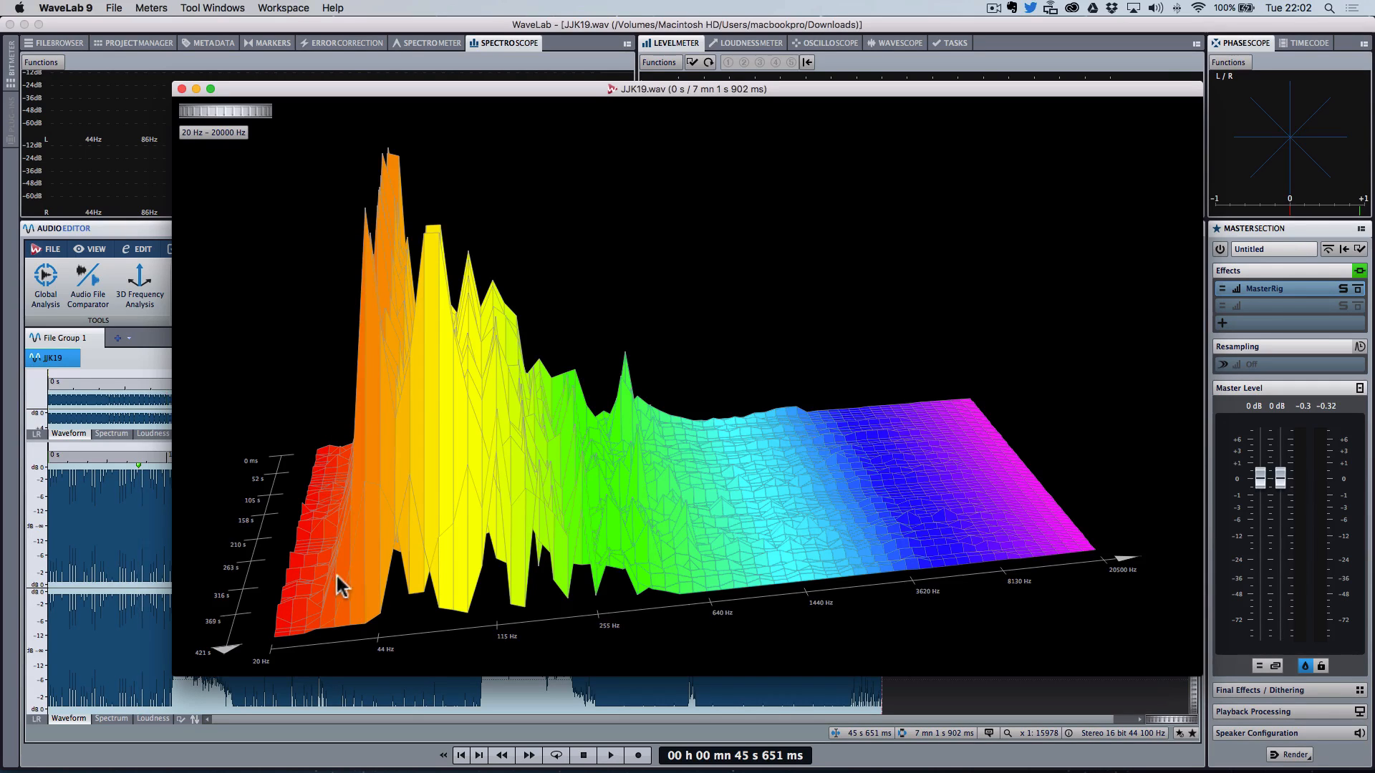
{"action": "mouse_move", "coordinate": [229, 113]}
{"action": "left_mouse_down"}
{"action": "mouse_move", "coordinate": [234, 132]}
{"action": "mouse_move", "coordinate": [222, 121]}
{"action": "left_mouse_up"}
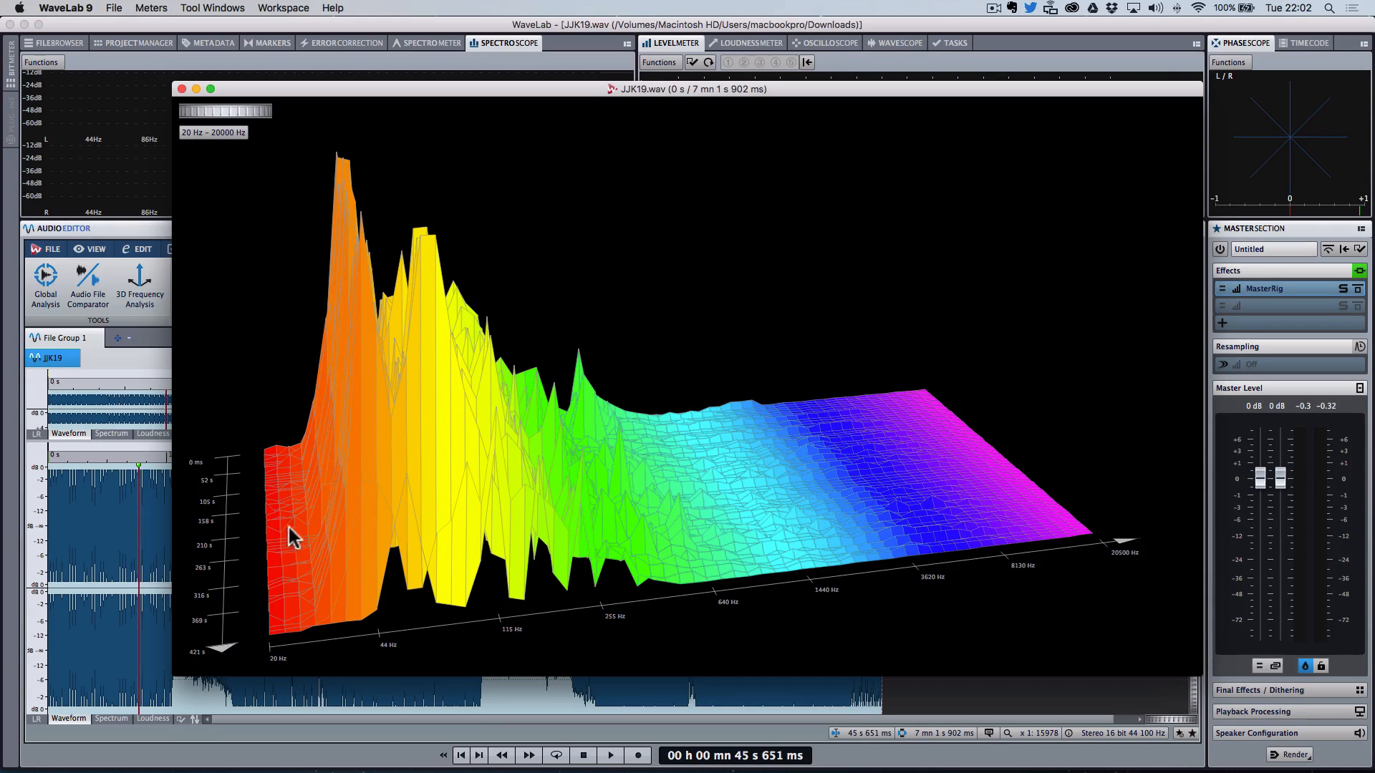
{"action": "left_click", "coordinate": [182, 88]}
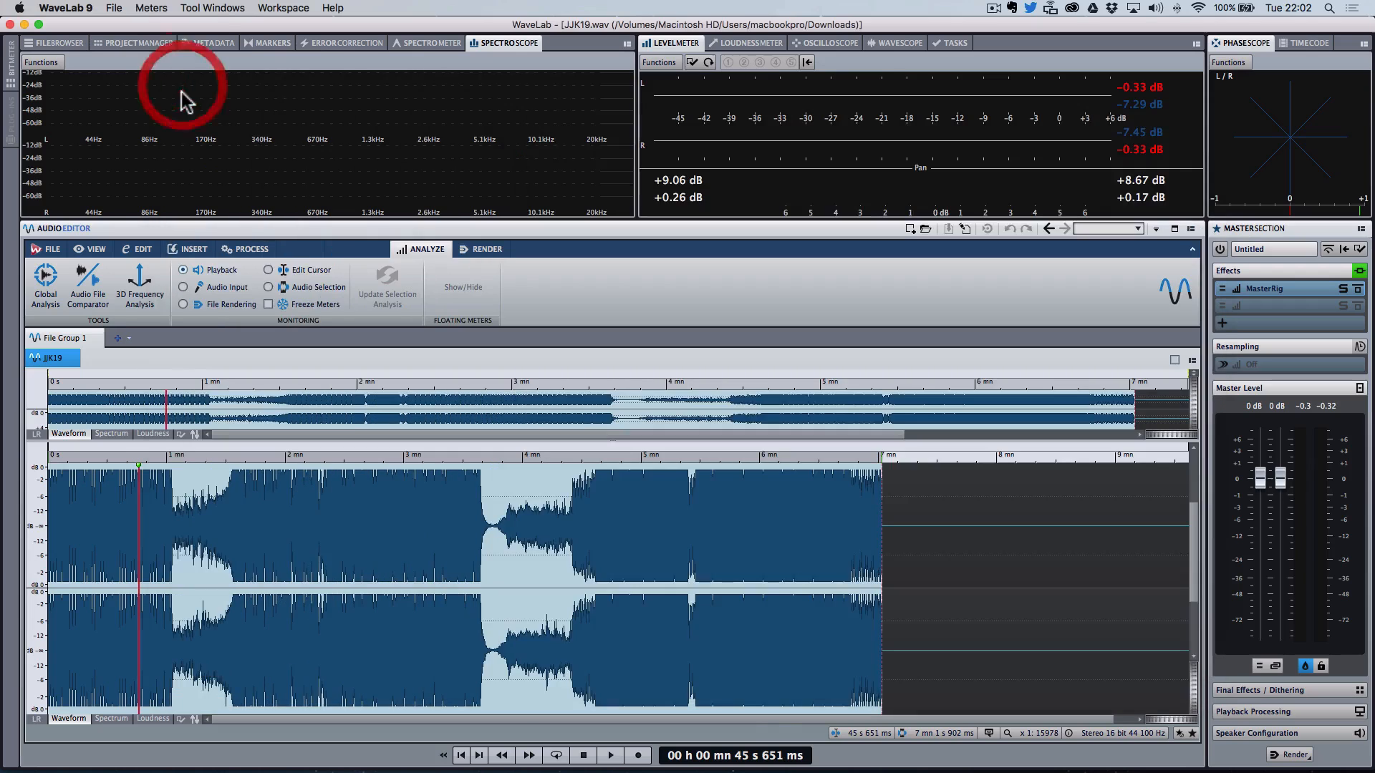
Step: Place the playback cursor near the beginning of the track and listen to the intro
{"action": "left_click", "coordinate": [123, 566]}
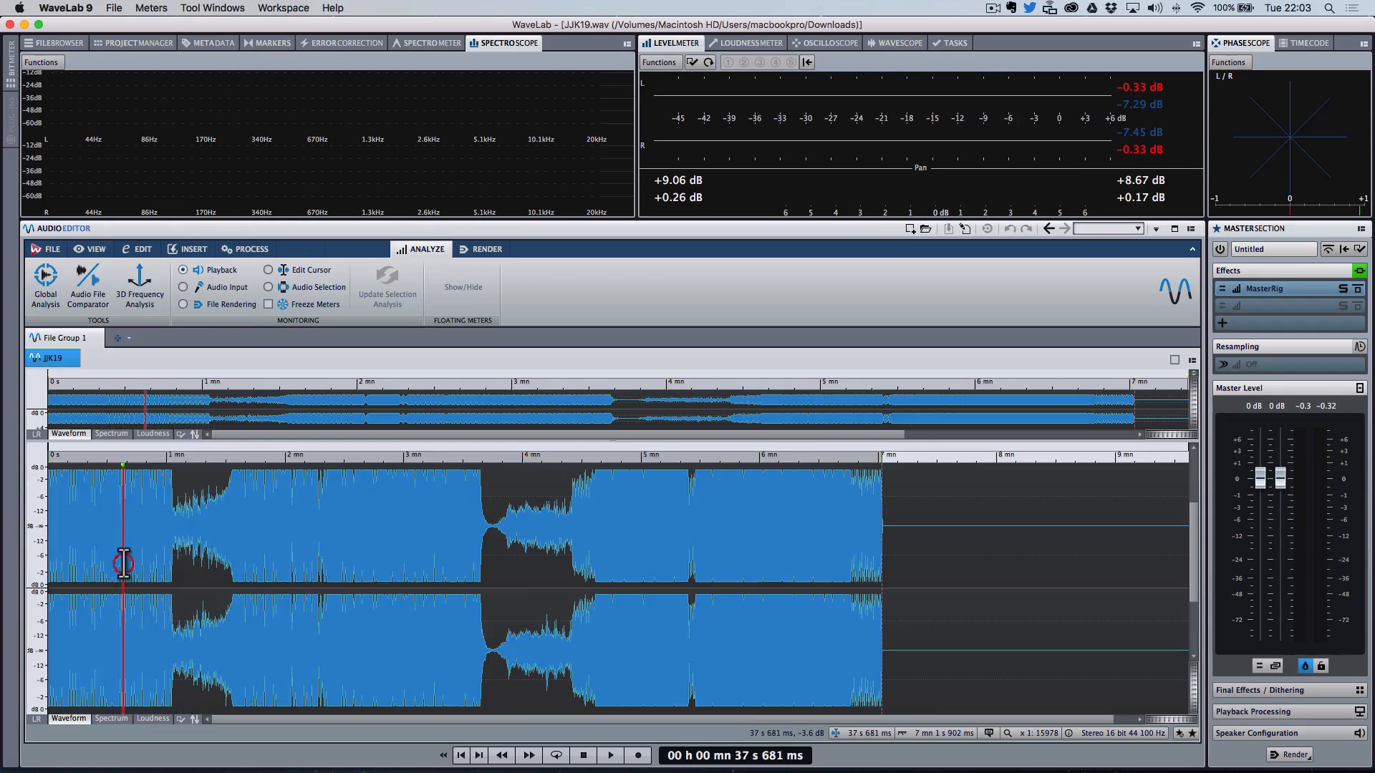
{"action": "left_click", "coordinate": [76, 565]}
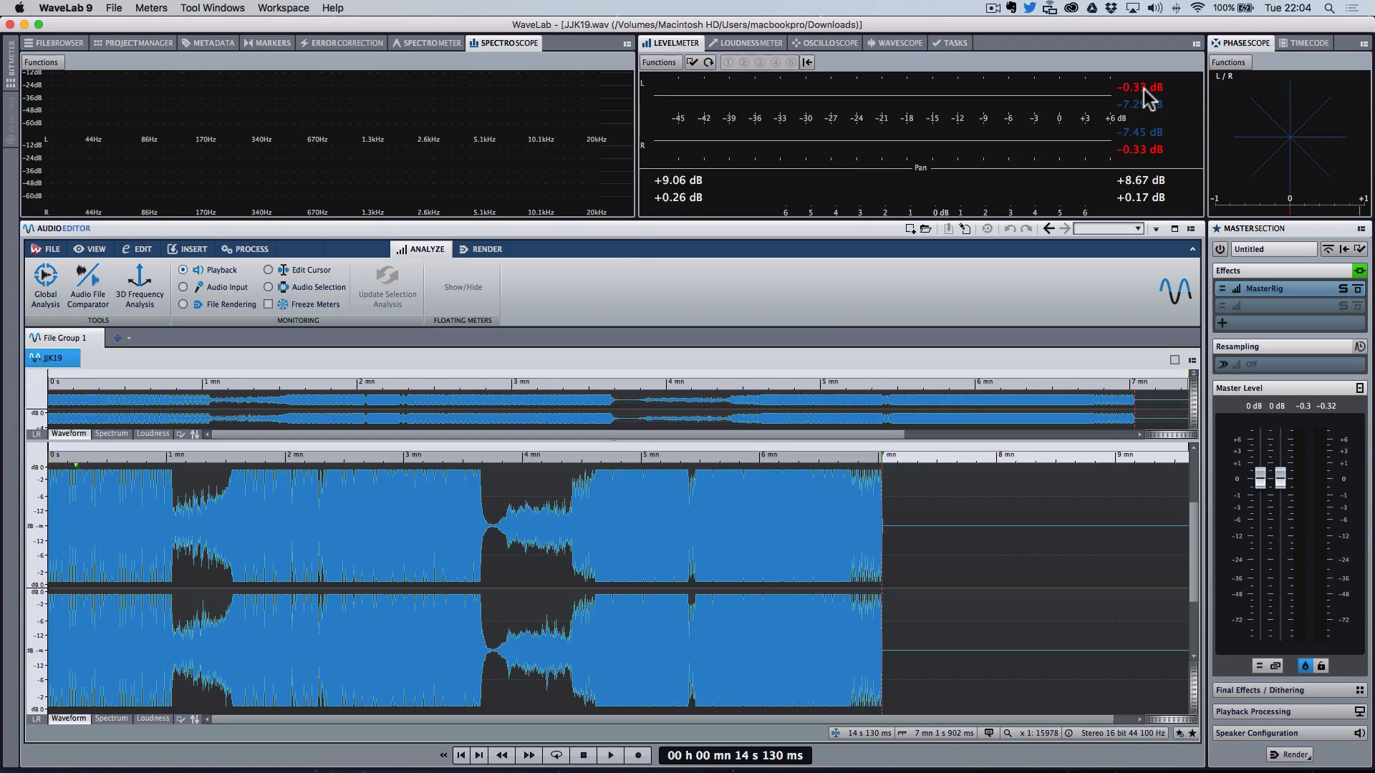
{"action": "left_click", "coordinate": [71, 569]}
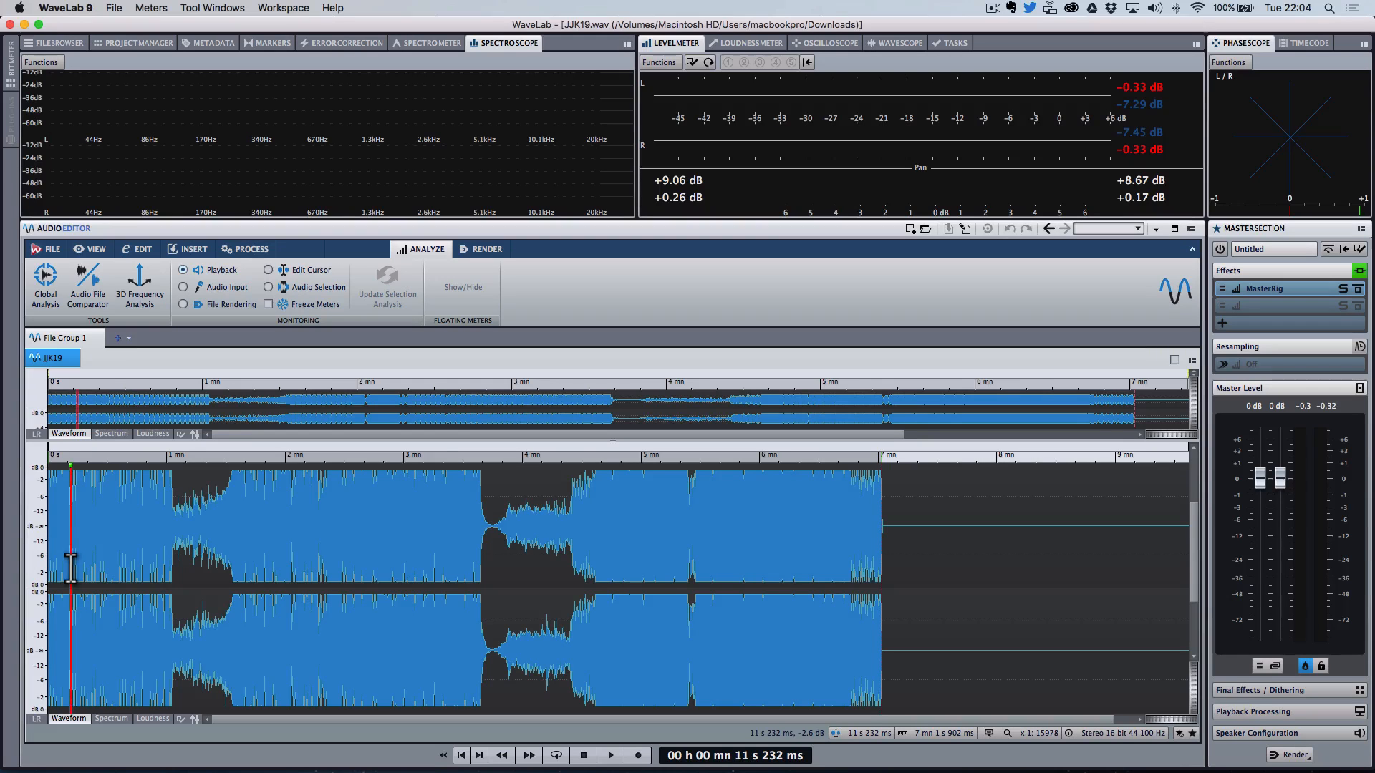
{"action": "left_click", "coordinate": [57, 553]}
{"action": "key", "text": "space"}
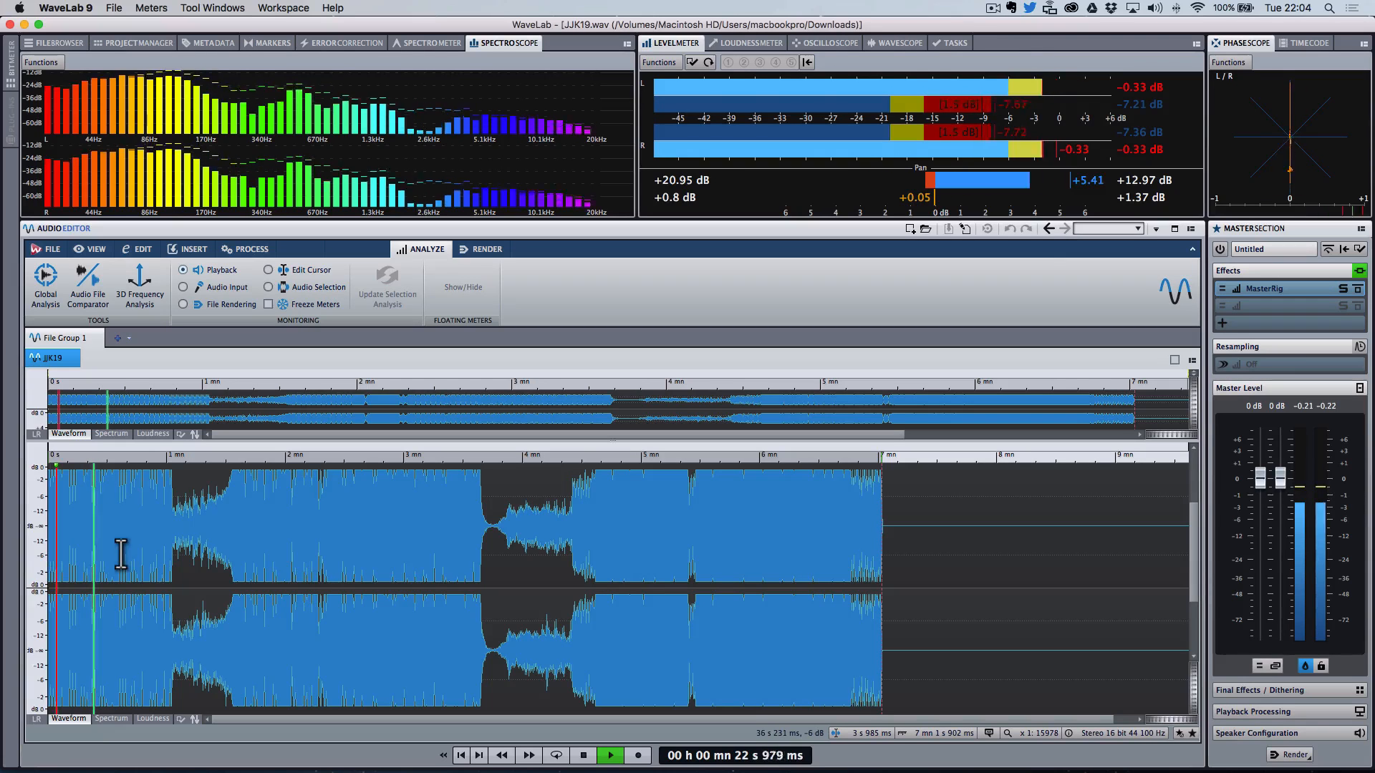
{"action": "key", "text": "space"}
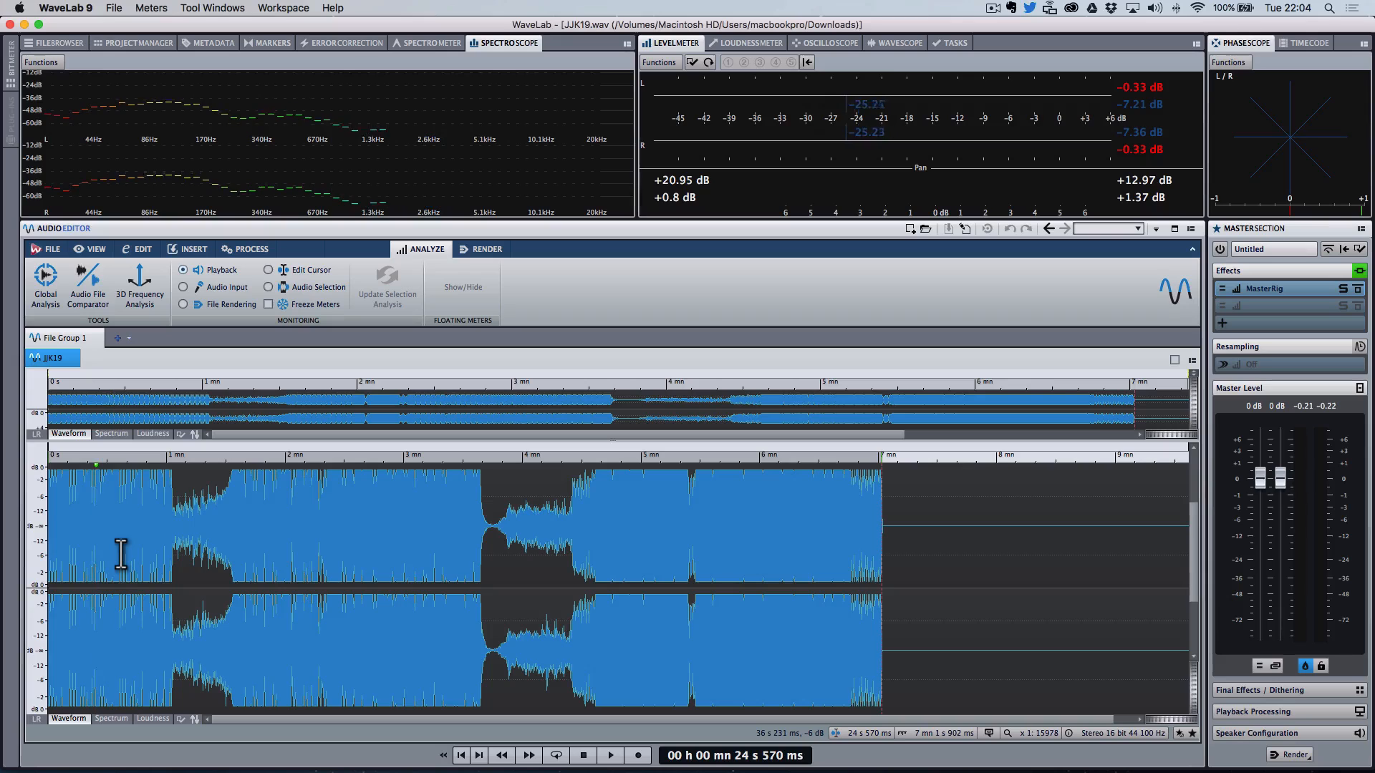
Step: Listen to the intro in short bursts, repeatedly starting and stopping playback
{"action": "key", "text": "space"}
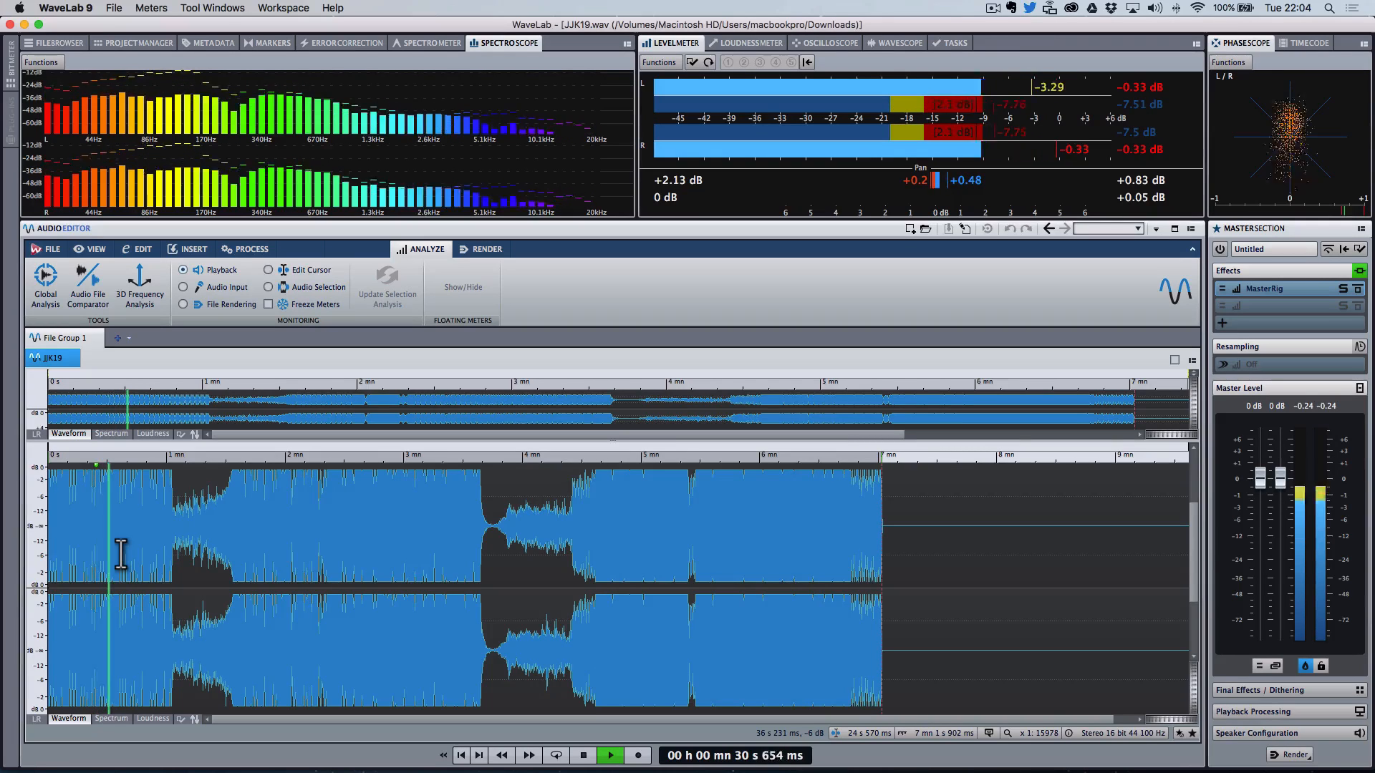
{"action": "key", "text": "space"}
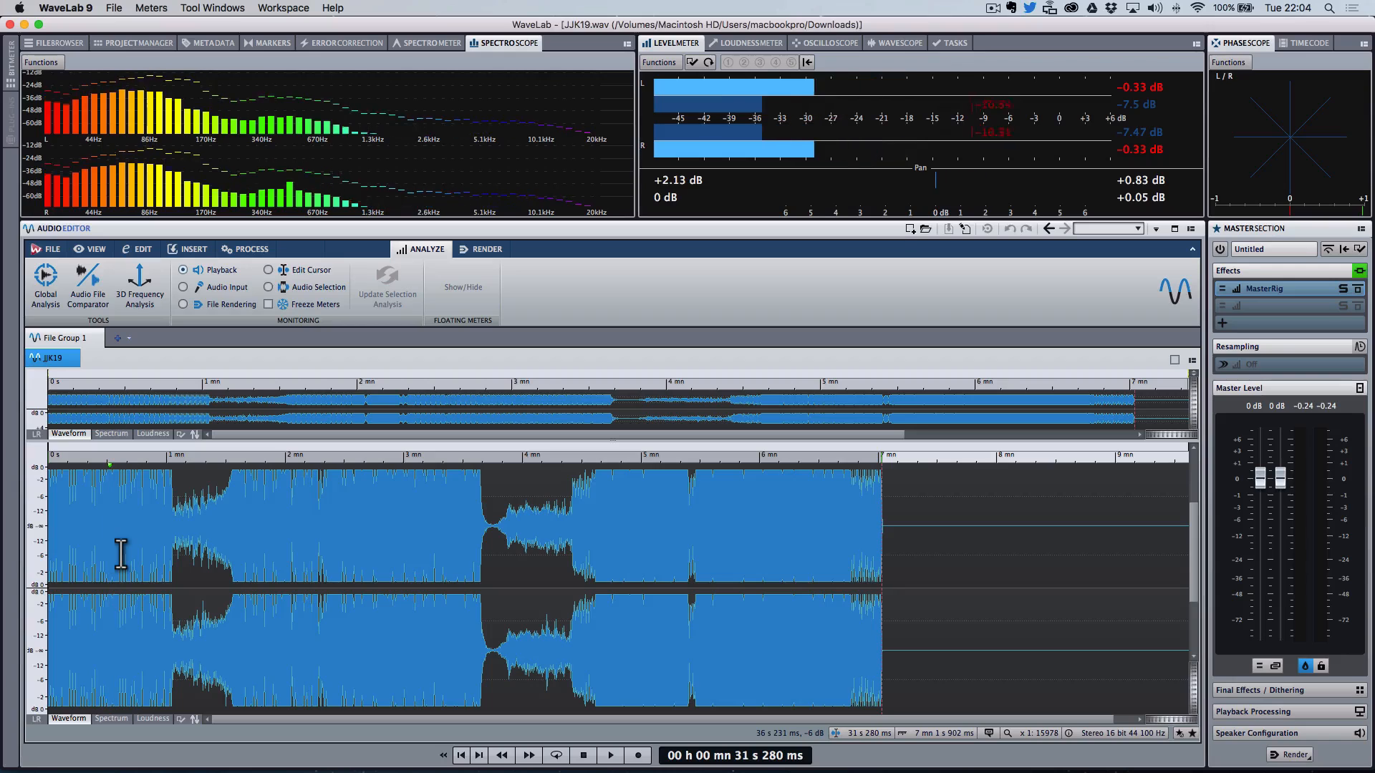
{"action": "key", "text": "space"}
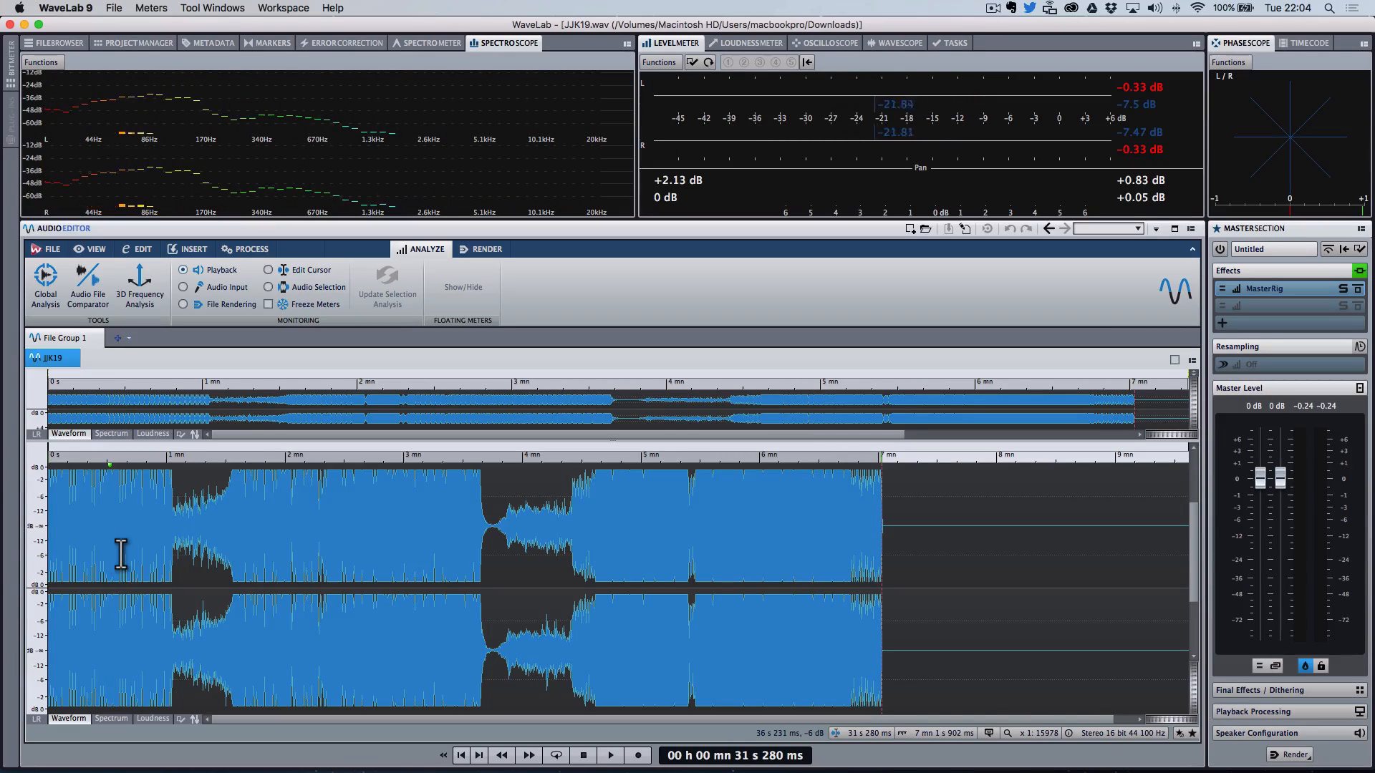
{"action": "key", "text": "space"}
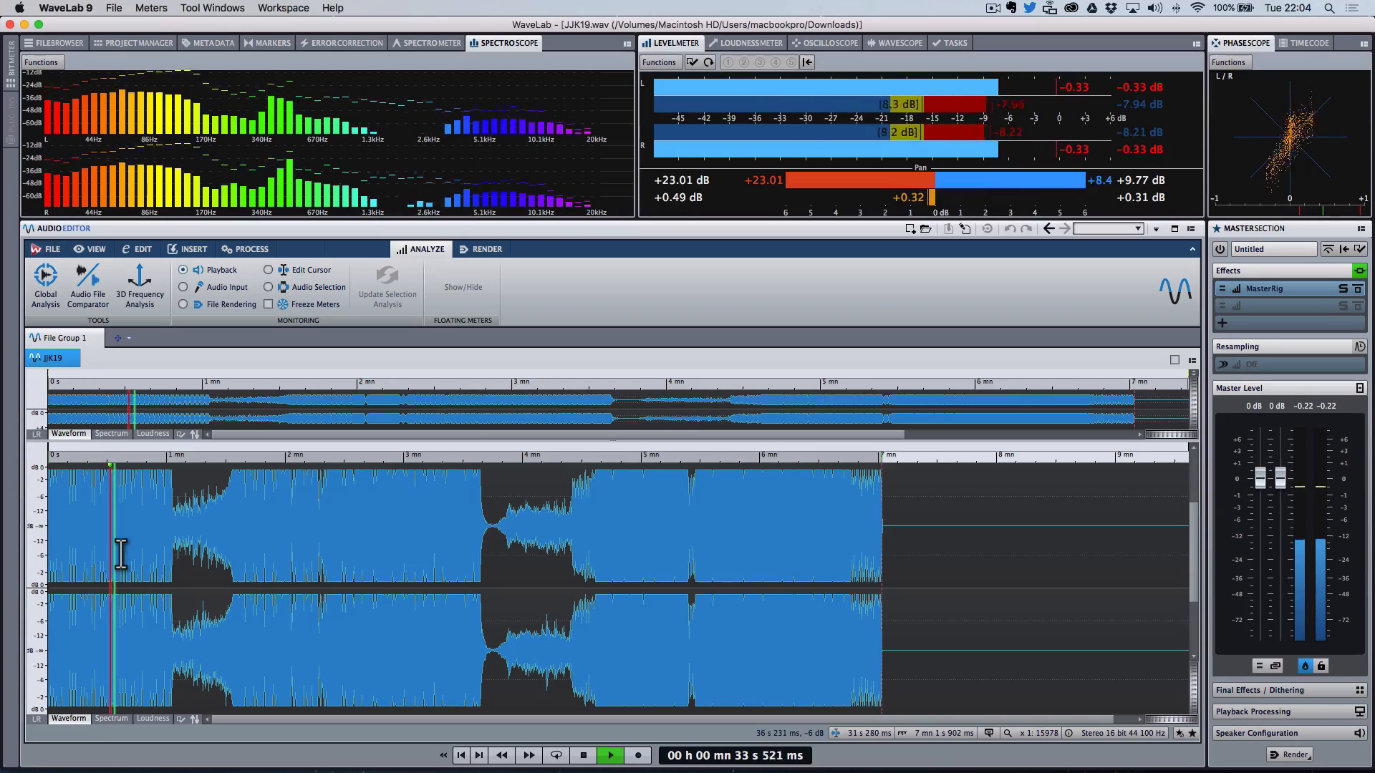
{"action": "key", "text": "space"}
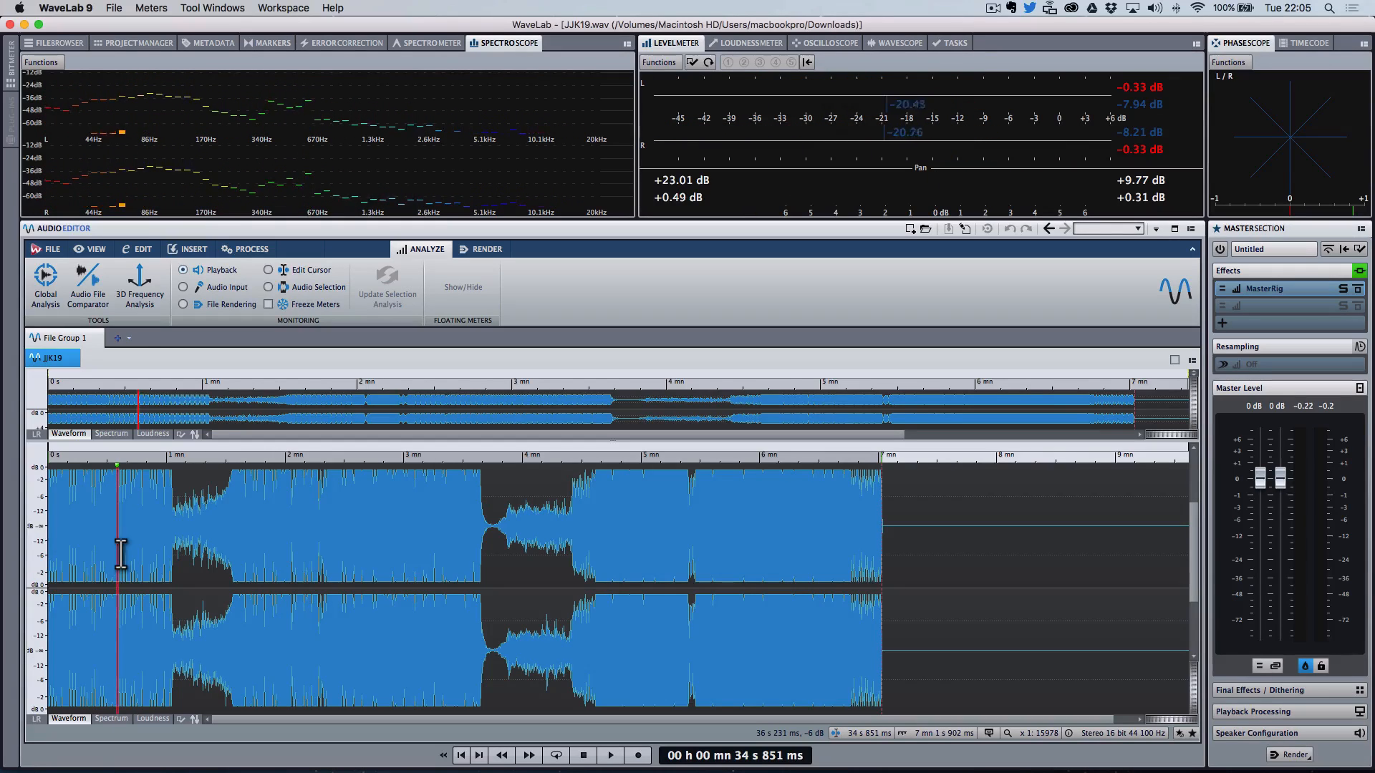
{"action": "key", "text": "space"}
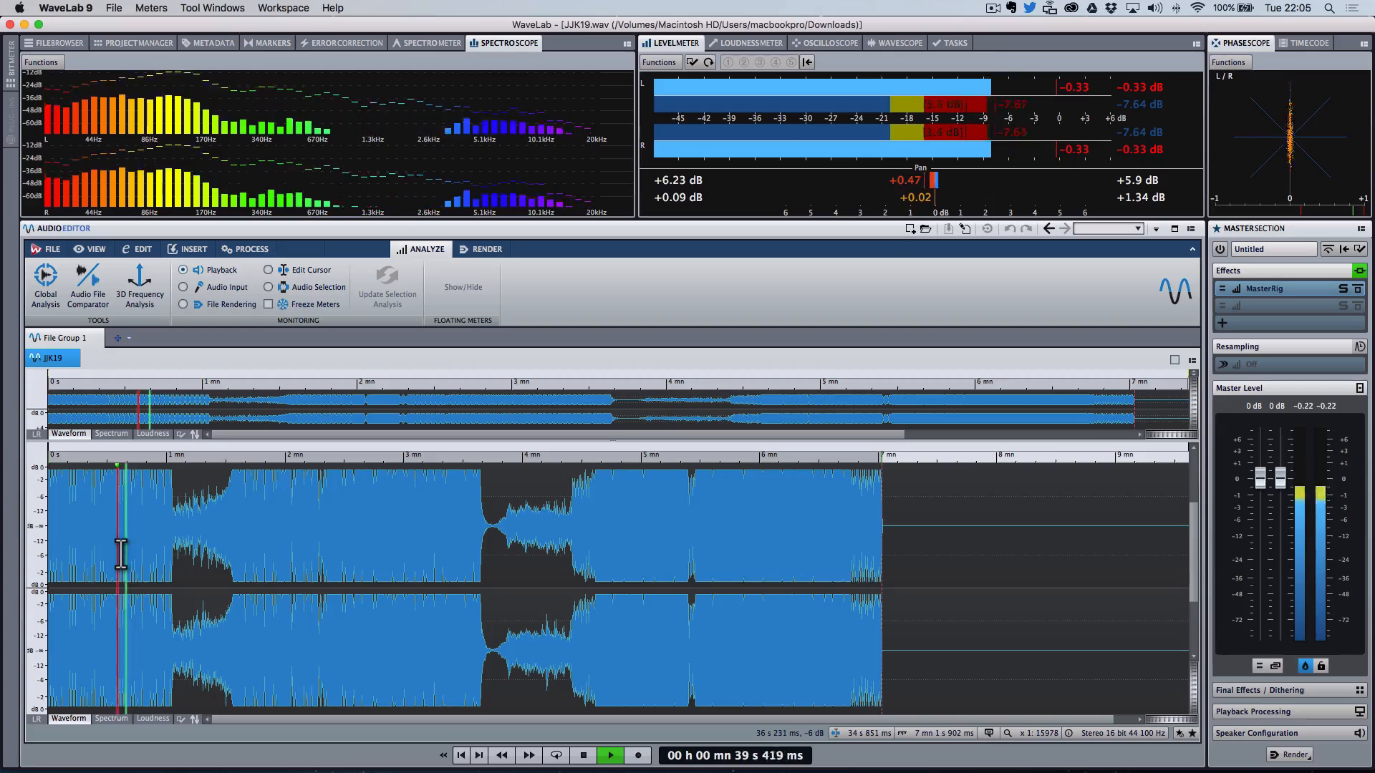
{"action": "key", "text": "space"}
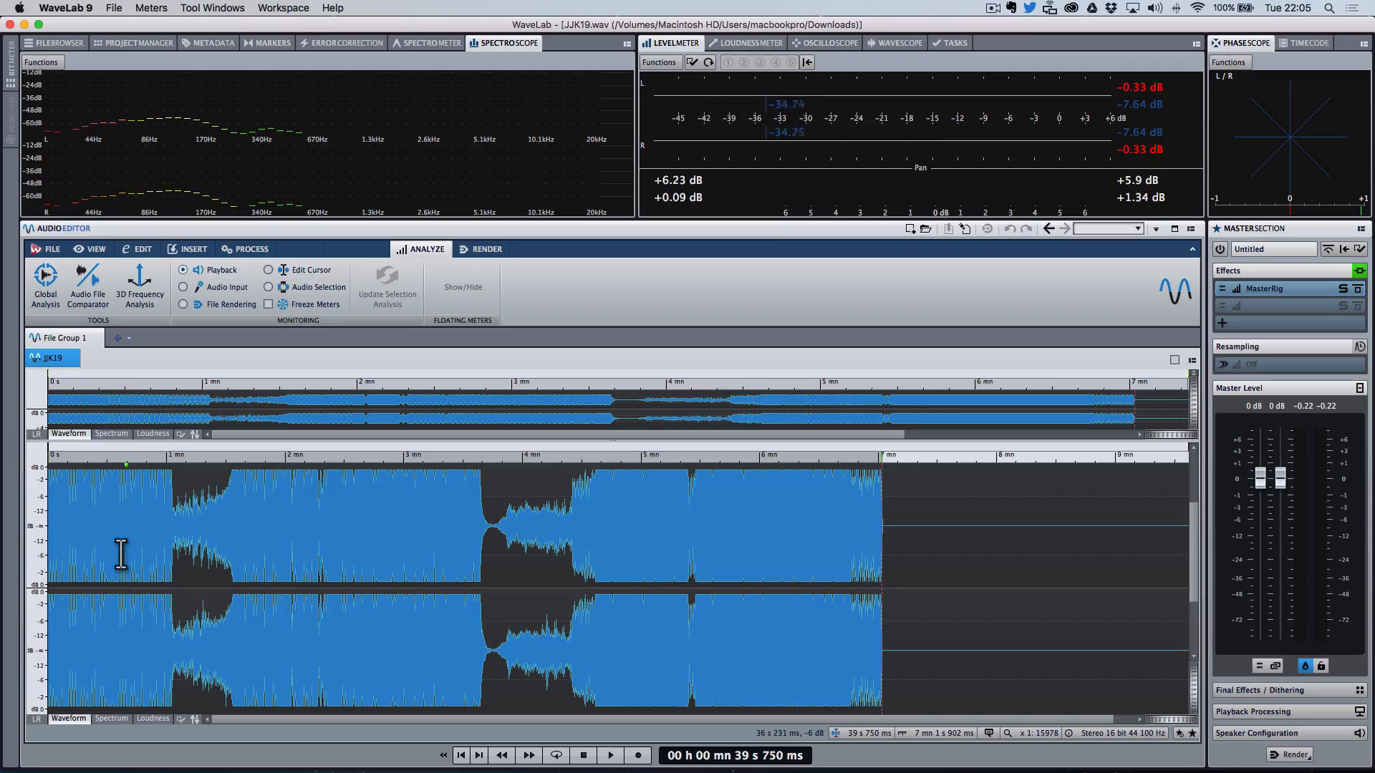
{"action": "key", "text": "space"}
Step: Zoom in on the waveform and play from about 30 seconds into the track
{"action": "key", "text": "Up"}
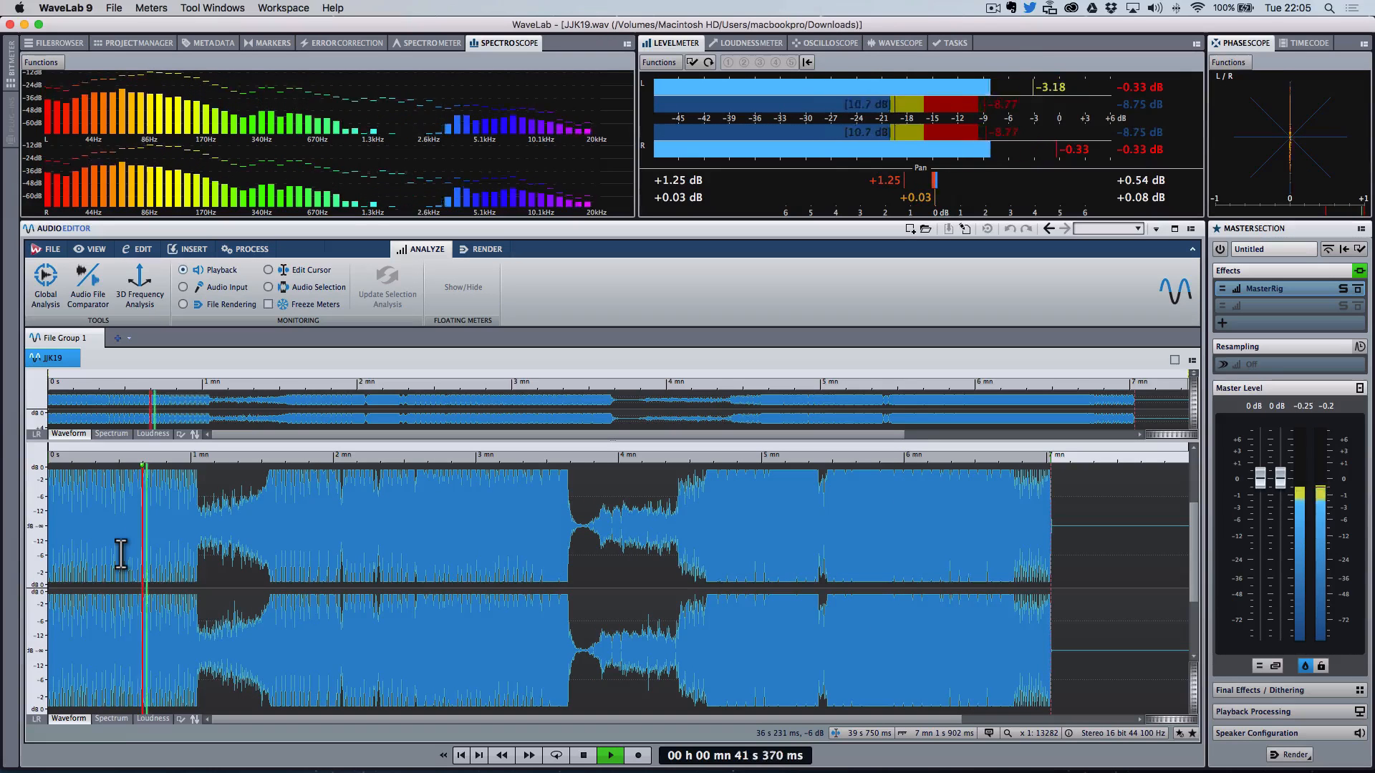
{"action": "left_click", "coordinate": [120, 553]}
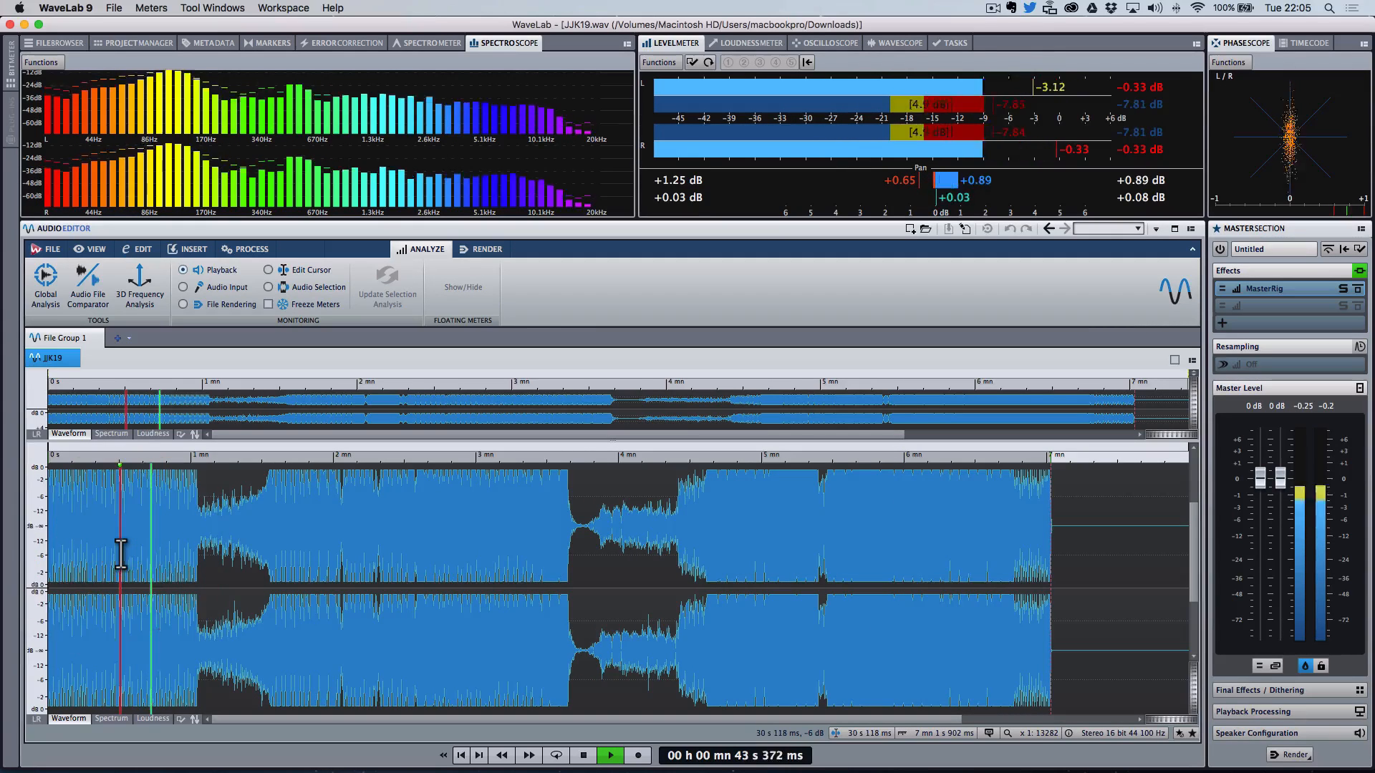
{"action": "key", "text": "Up"}
{"action": "key", "text": "Up"}
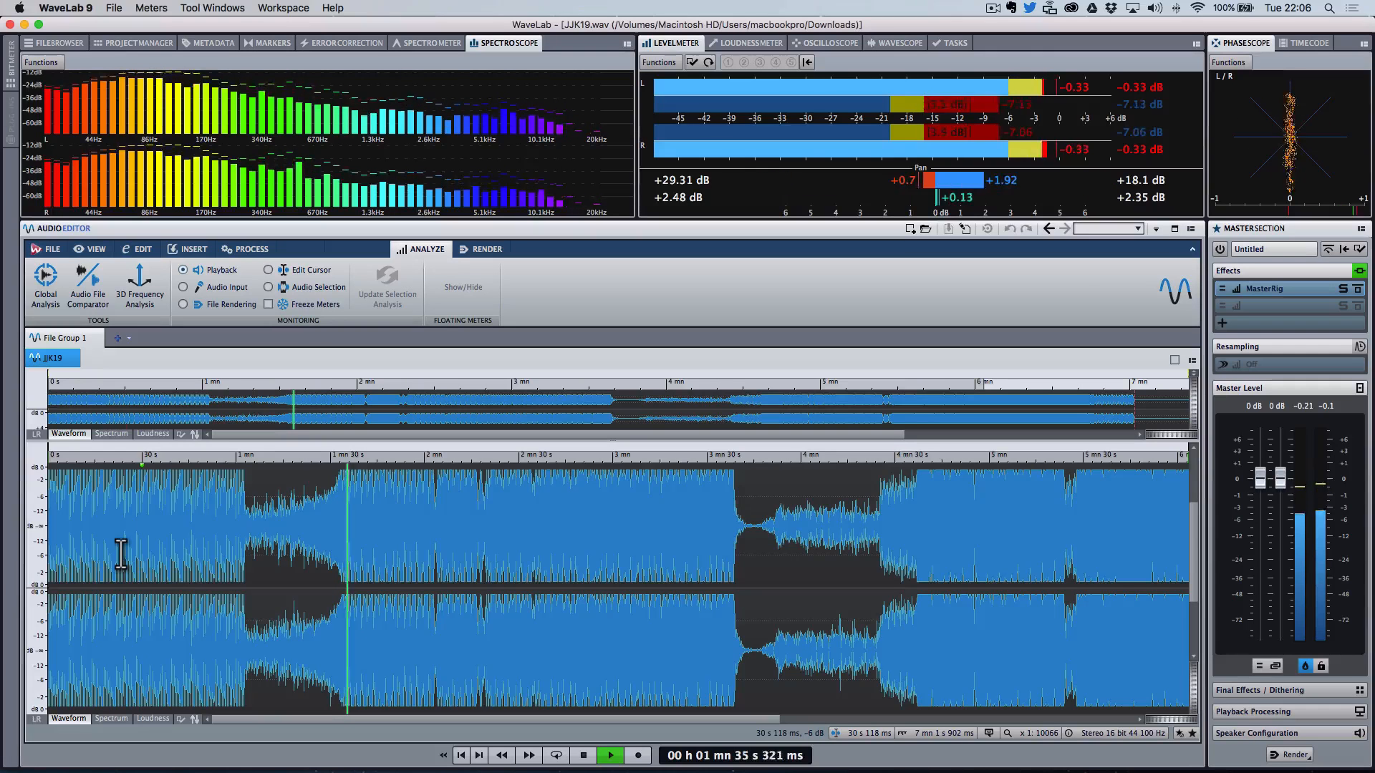
{"action": "key", "text": "space"}
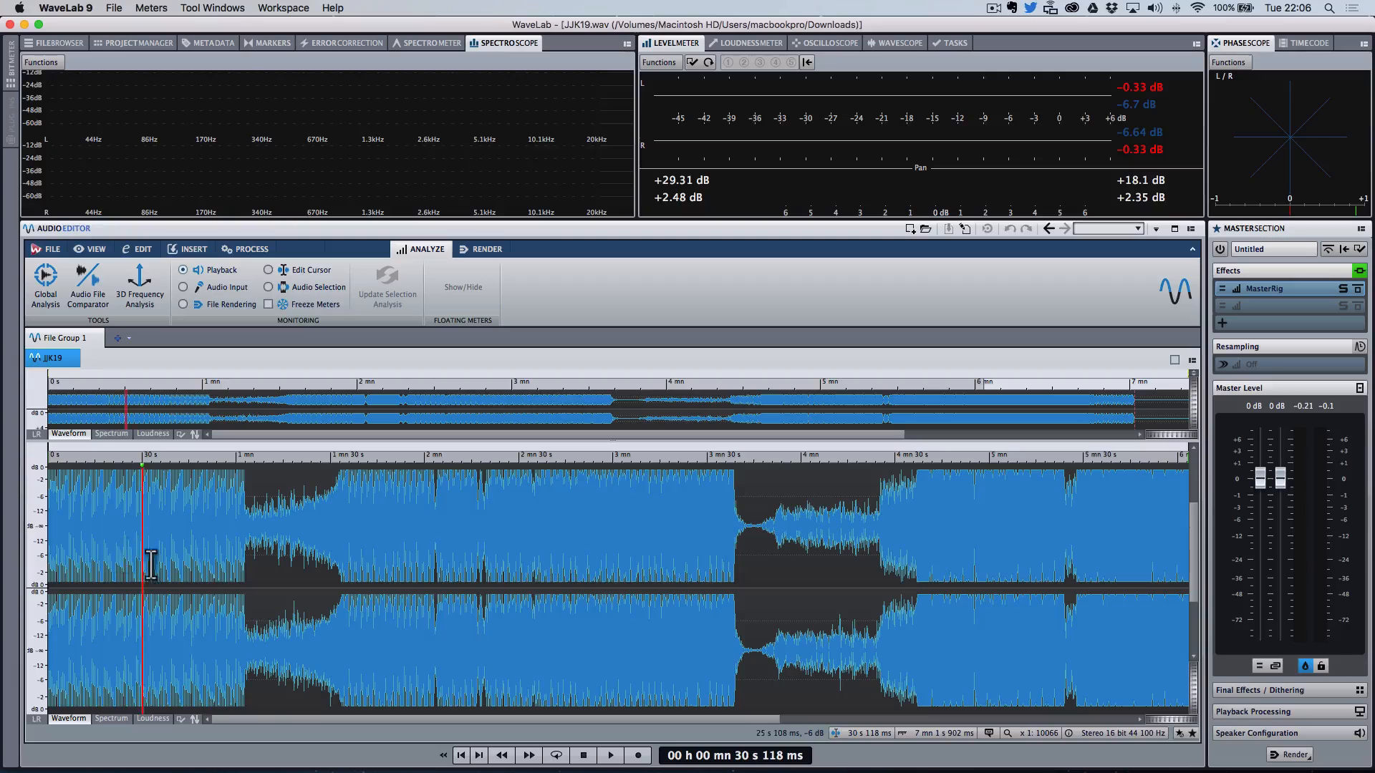
Step: Play from around the first breakdown near 1 min 15 s to listen to that transition
{"action": "left_click", "coordinate": [237, 546]}
{"action": "key", "text": "space"}
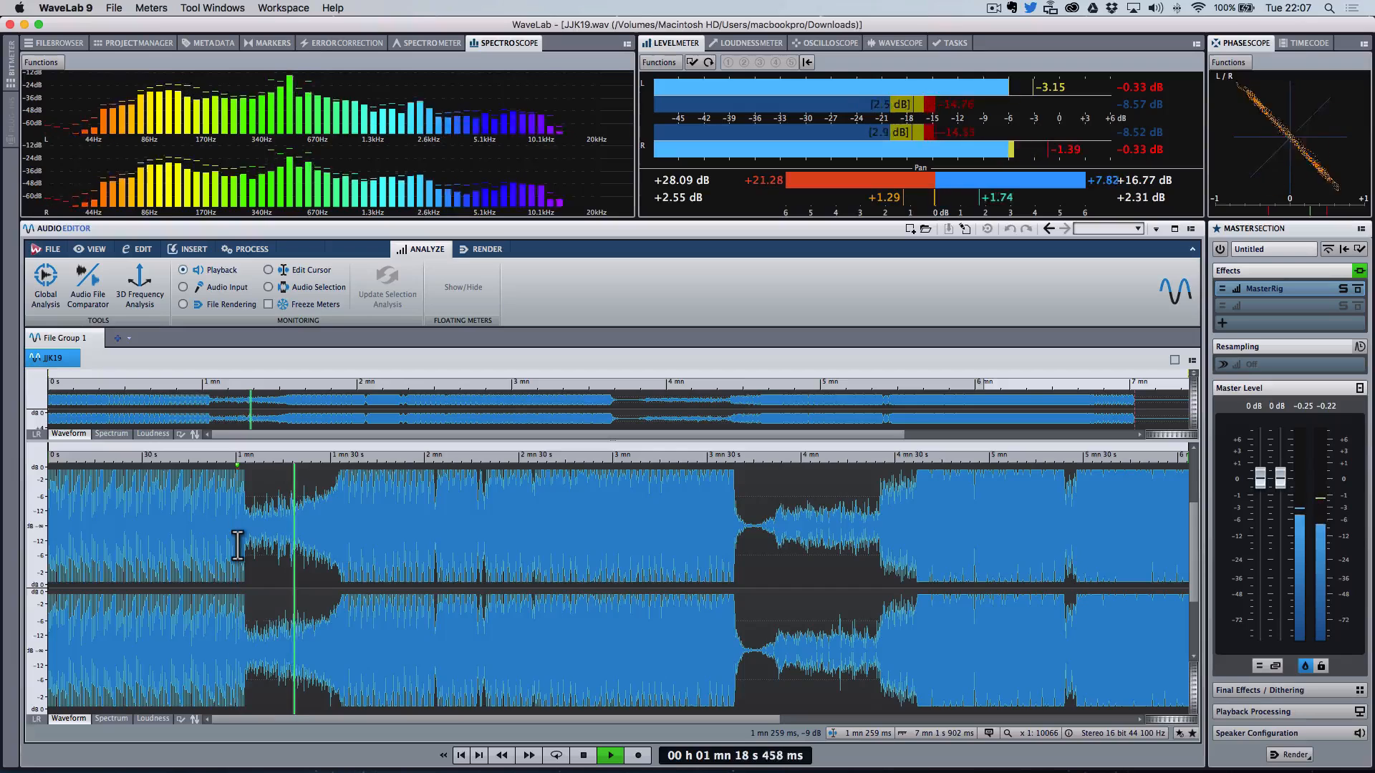
{"action": "key", "text": "space"}
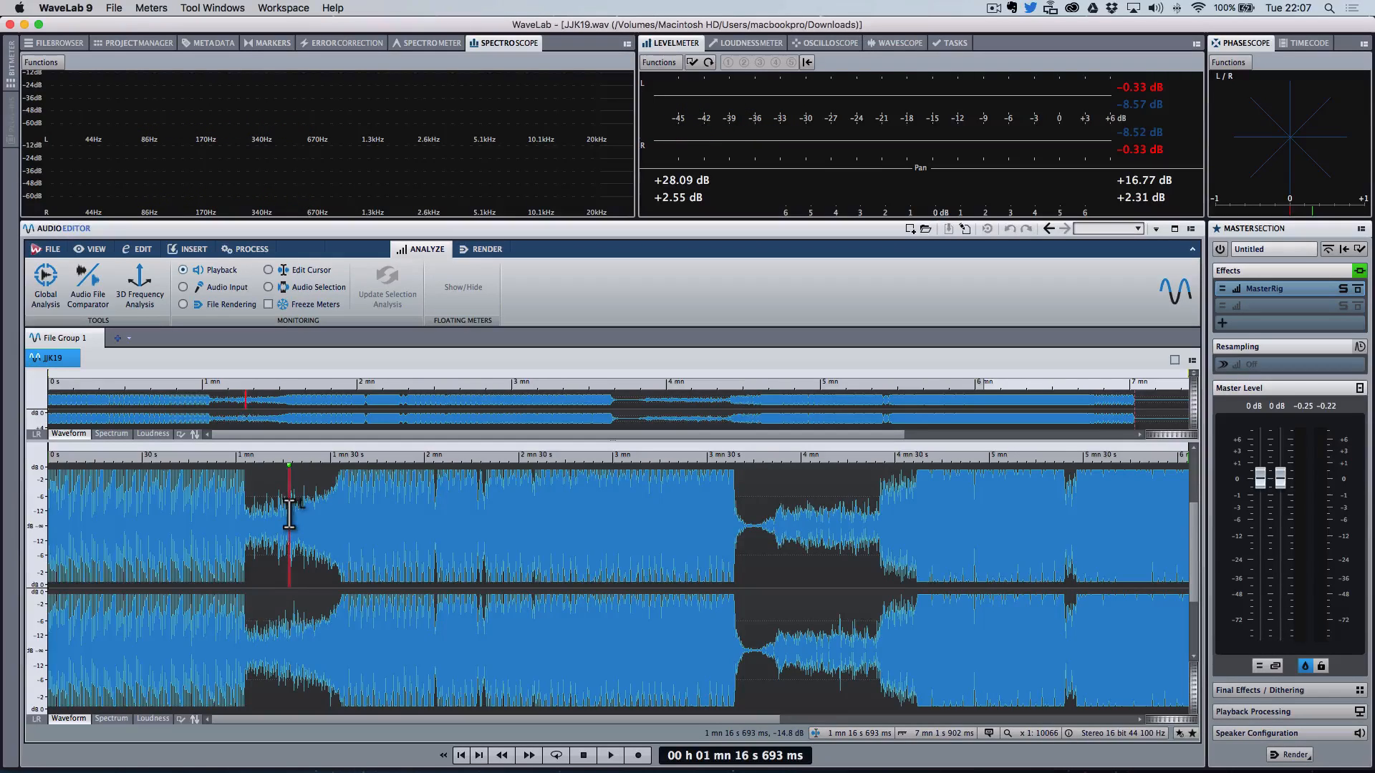
{"action": "left_click", "coordinate": [285, 514]}
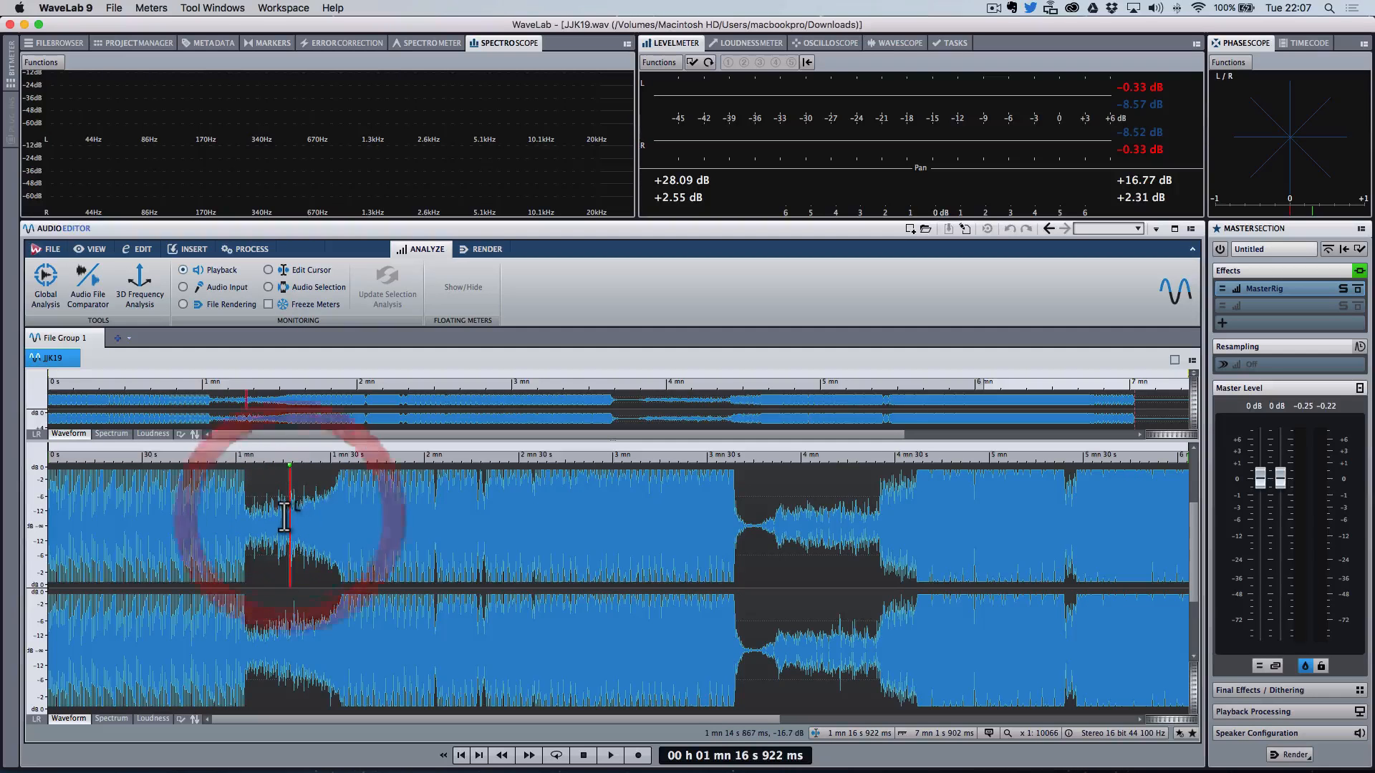
{"action": "key", "text": "space"}
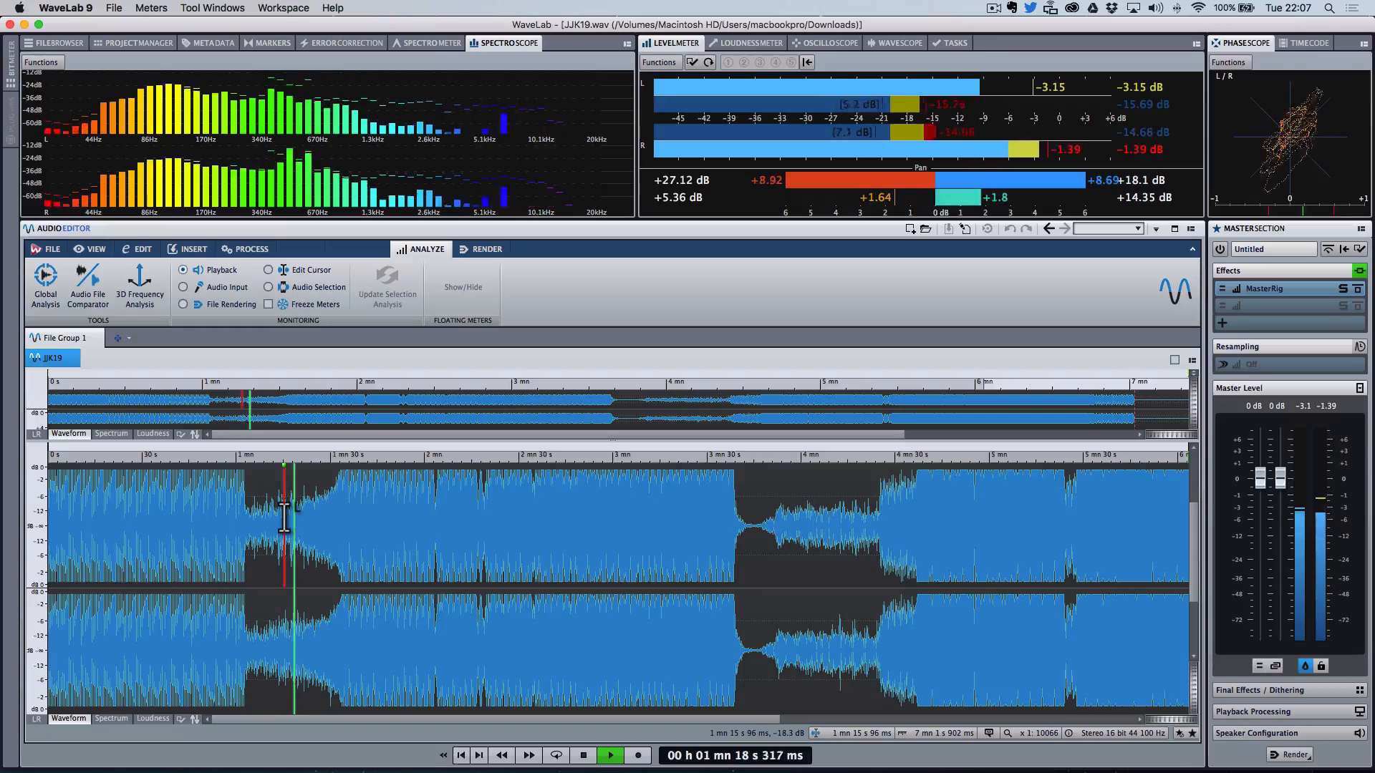
Step: Stop playback and replay the first breakdown from about 1 min 17 s
{"action": "key", "text": "space"}
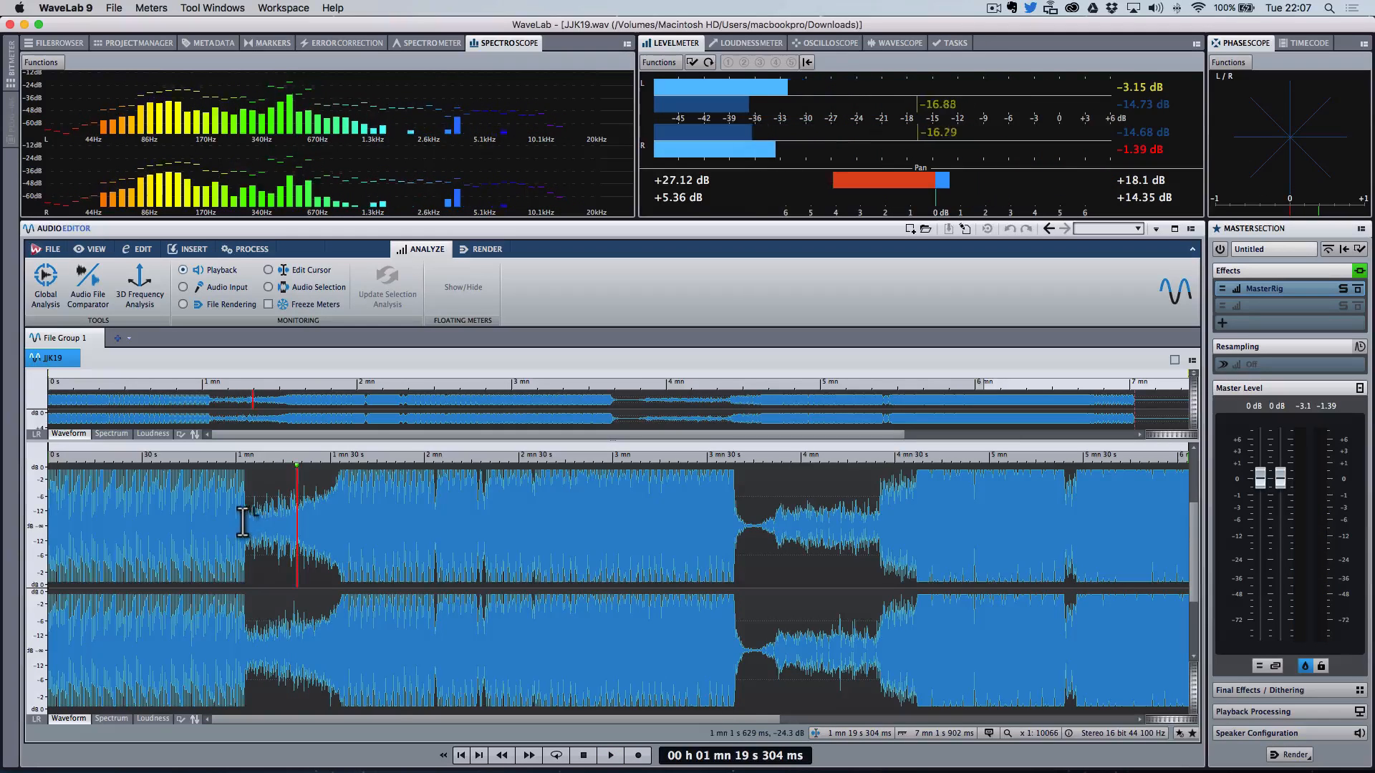
{"action": "left_click", "coordinate": [244, 505]}
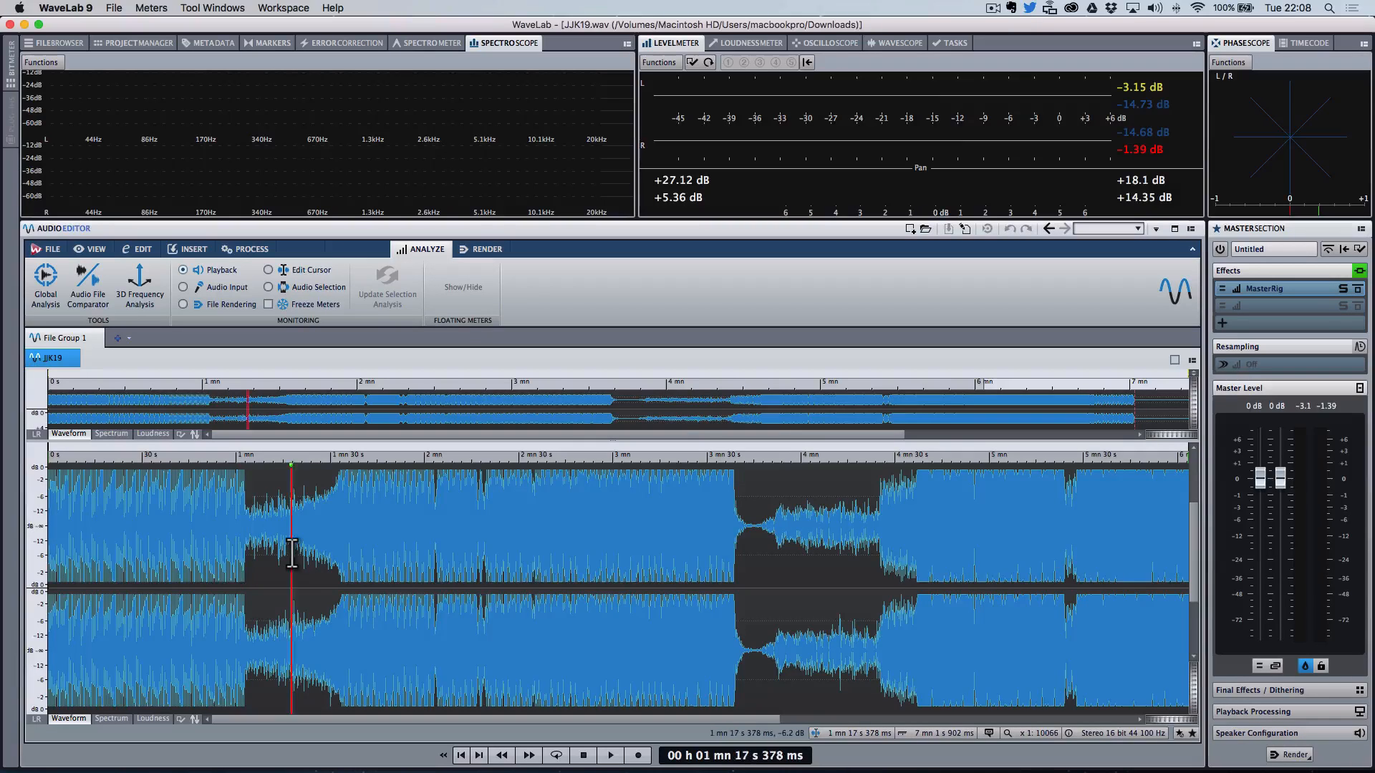
{"action": "left_click", "coordinate": [292, 553]}
{"action": "key", "text": "space"}
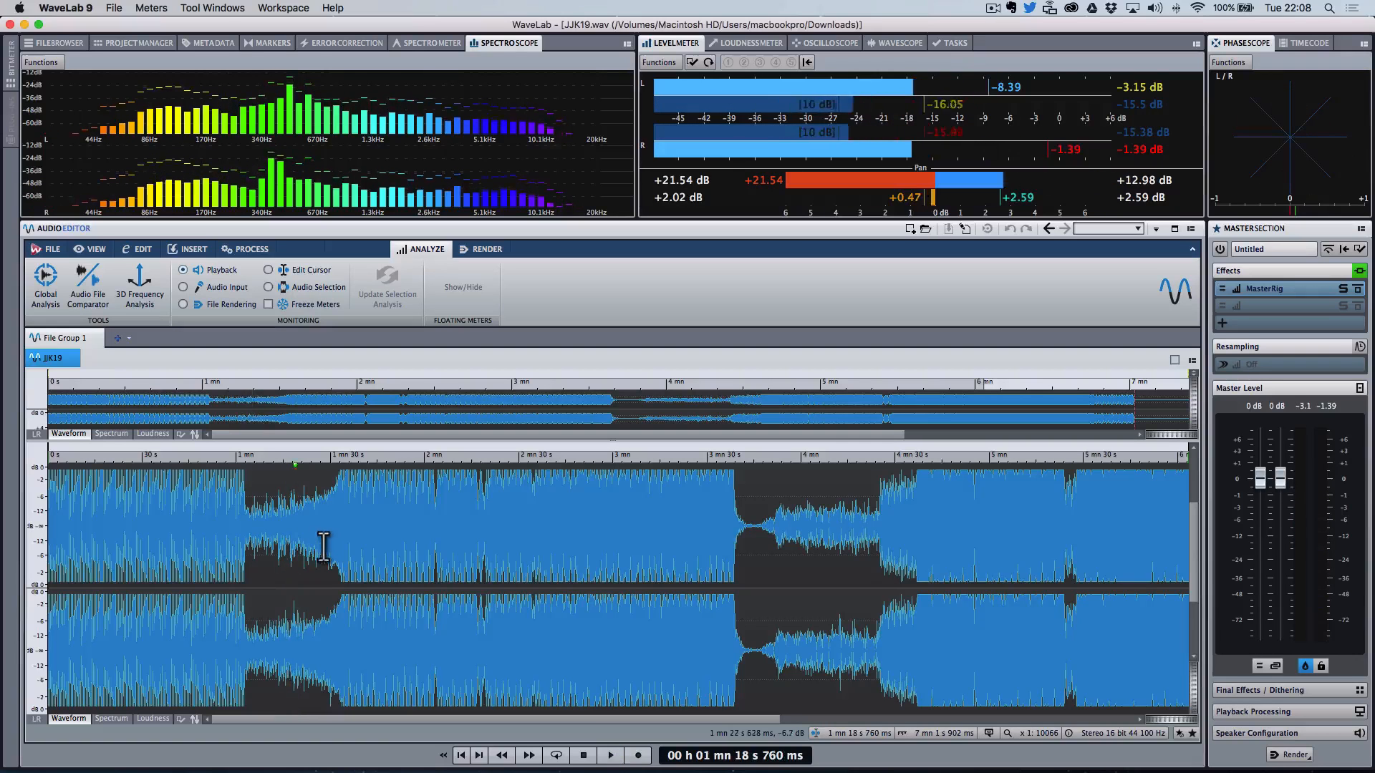
Step: Restart playback several times from about 1 min 30 s to hear the full beat return after the breakdown
{"action": "left_click", "coordinate": [323, 548]}
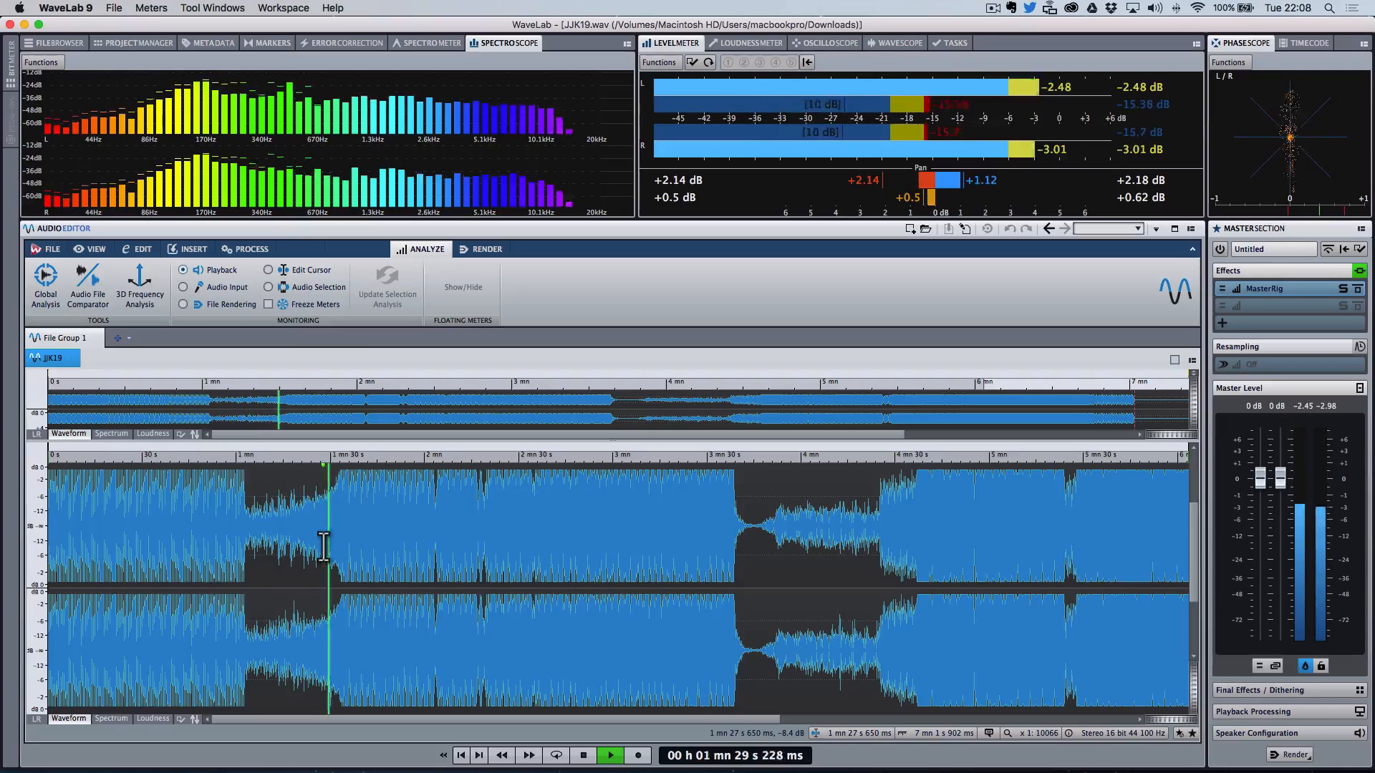
{"action": "key", "text": "space"}
{"action": "left_click", "coordinate": [294, 523]}
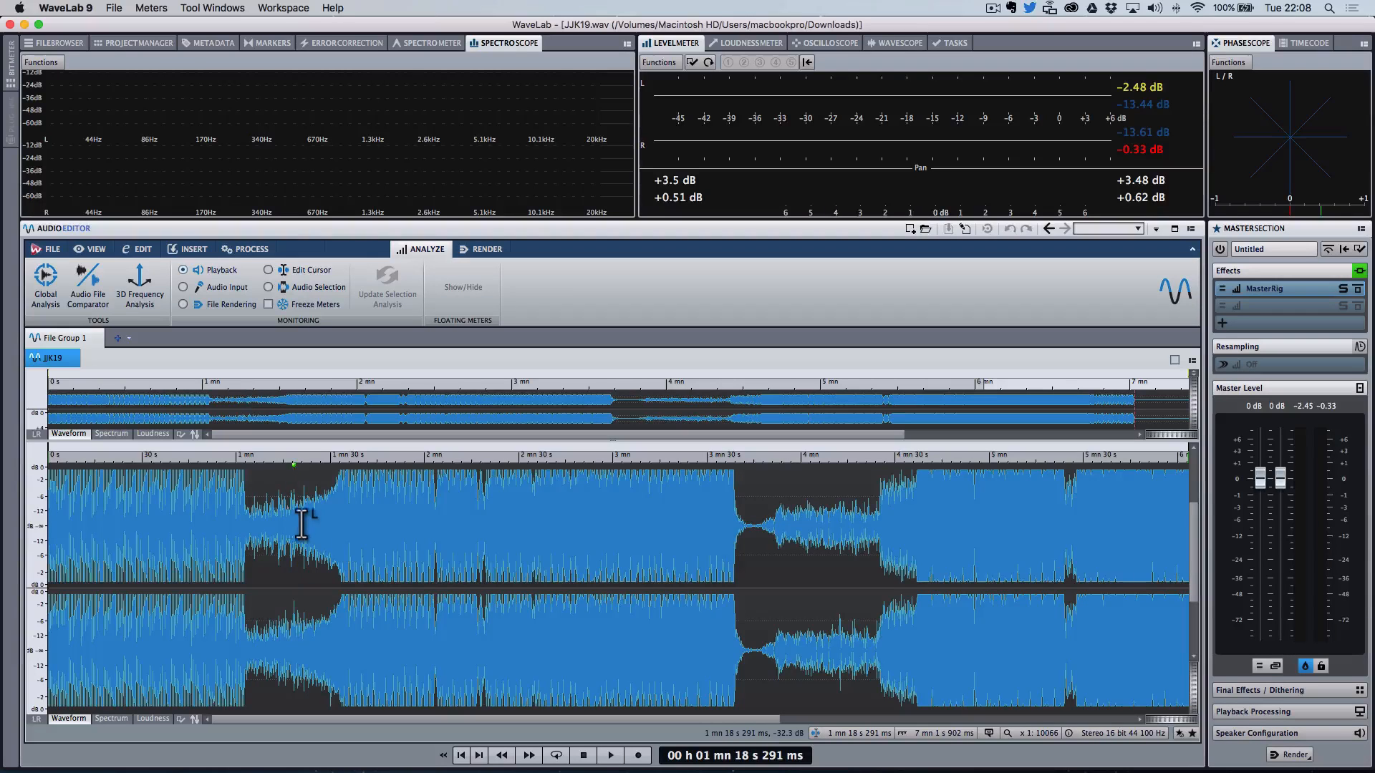
{"action": "left_click", "coordinate": [333, 541]}
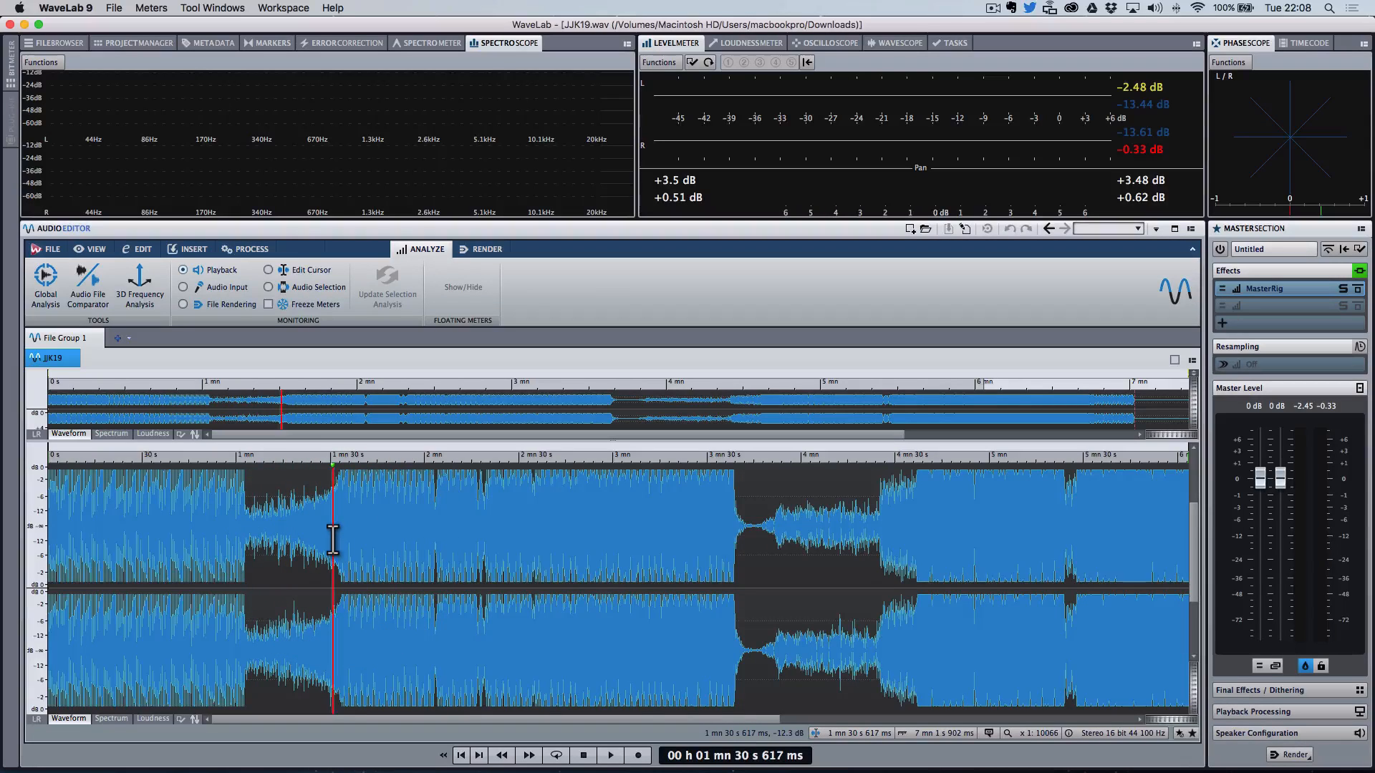
{"action": "key", "text": "space"}
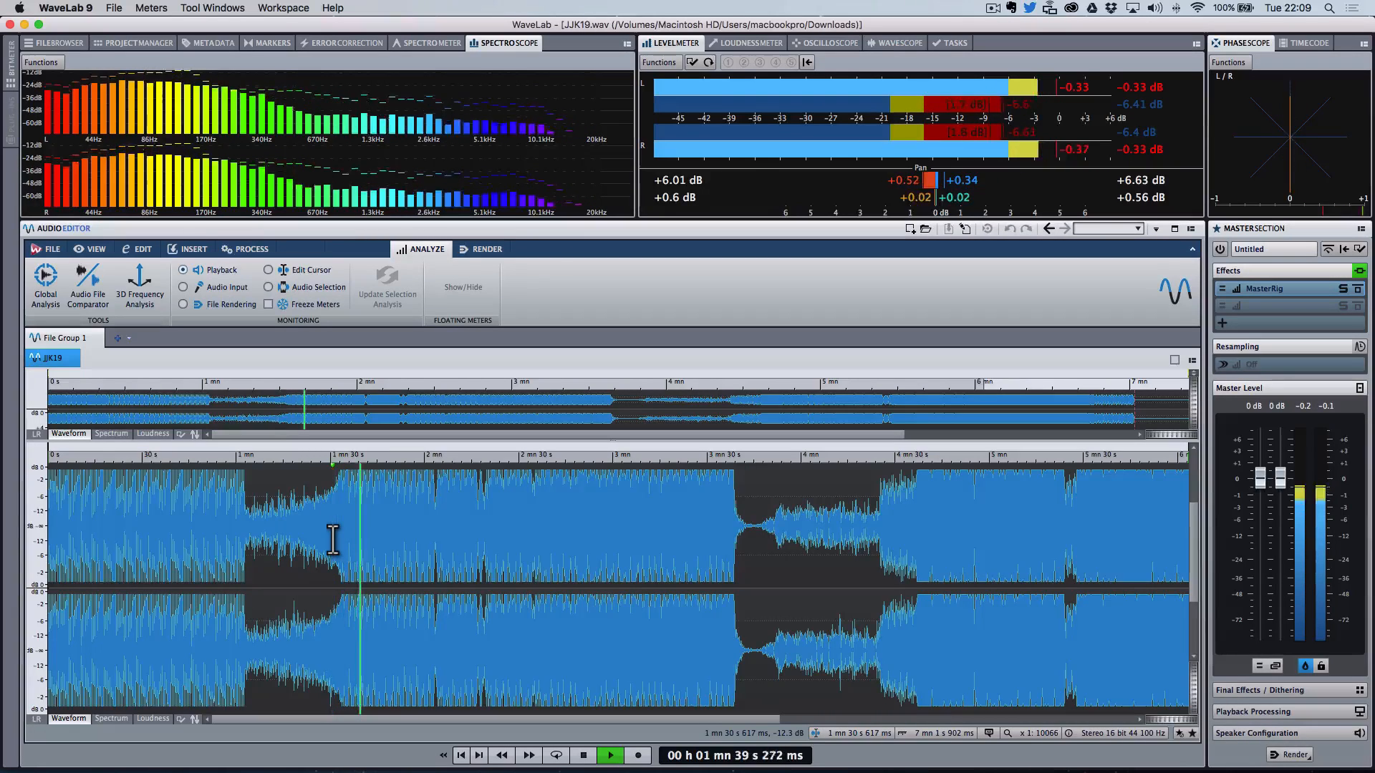
{"action": "left_click", "coordinate": [333, 541]}
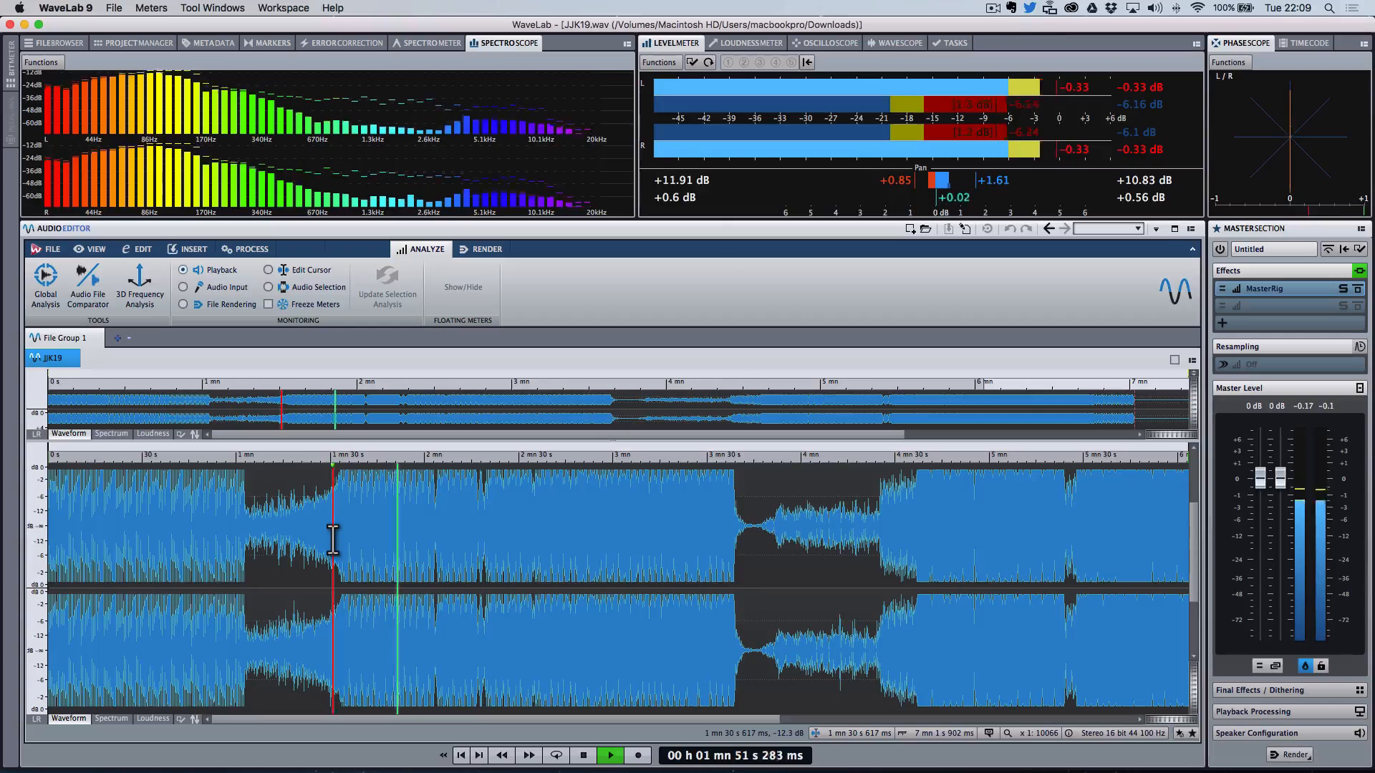
{"action": "left_click", "coordinate": [332, 540]}
{"action": "key", "text": "space"}
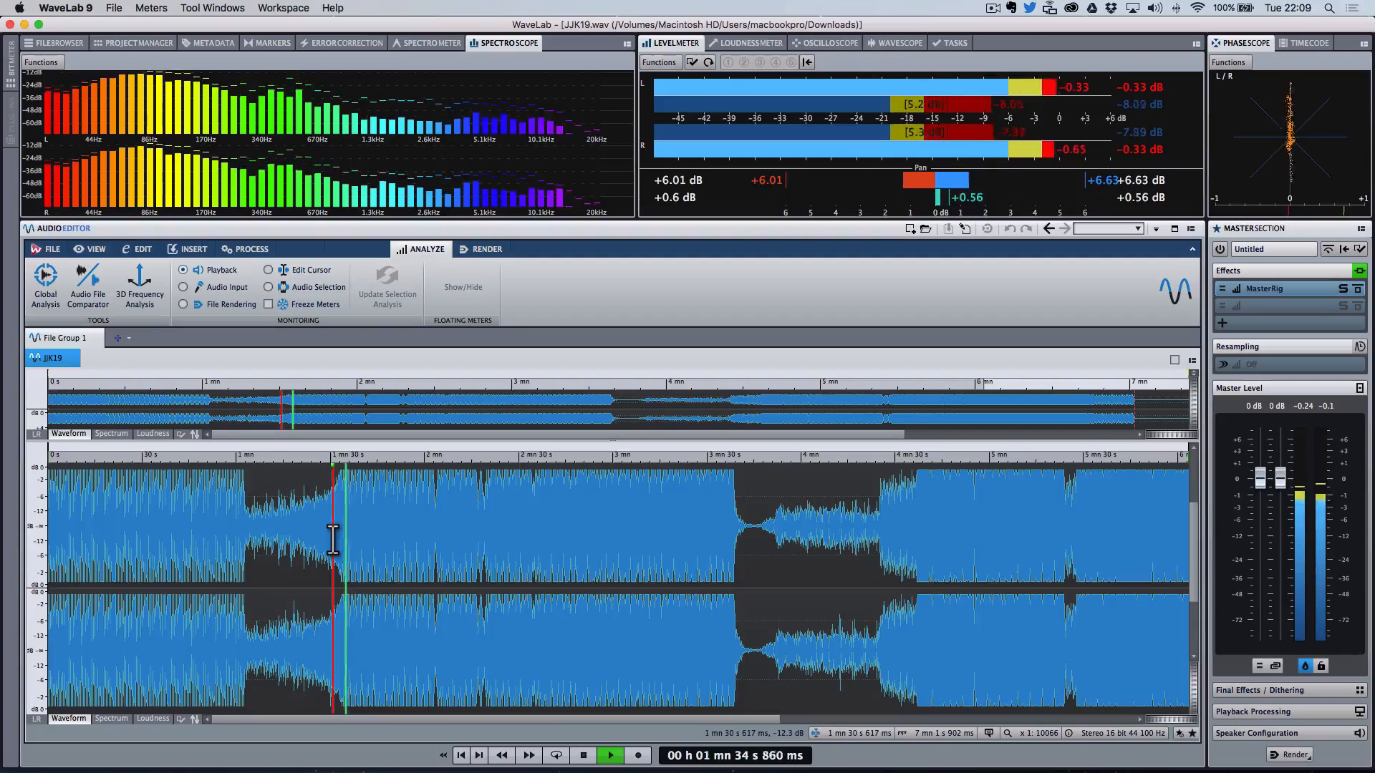
{"action": "key", "text": "space"}
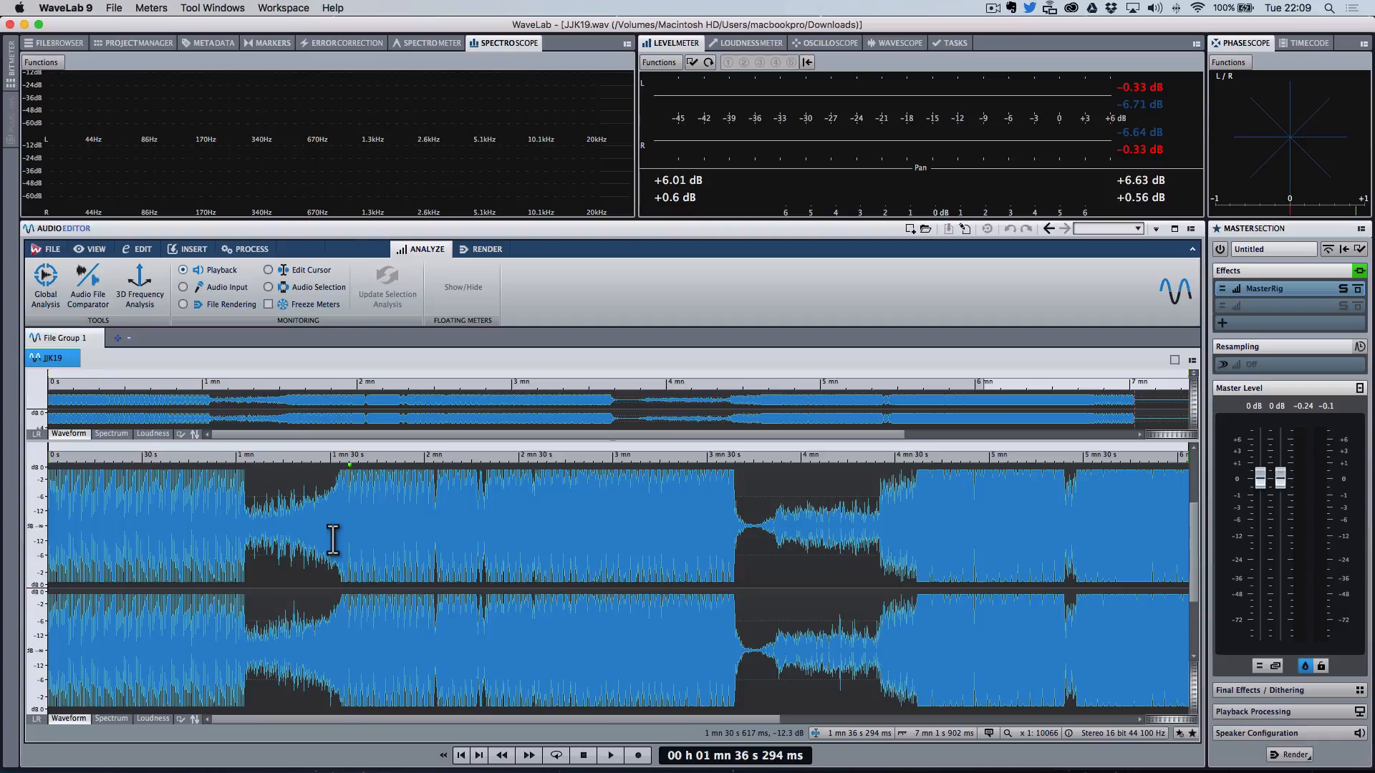
Step: Listen in short bursts around 1 min 30 s, then play through from about 1 min 33 s
{"action": "key", "text": "space"}
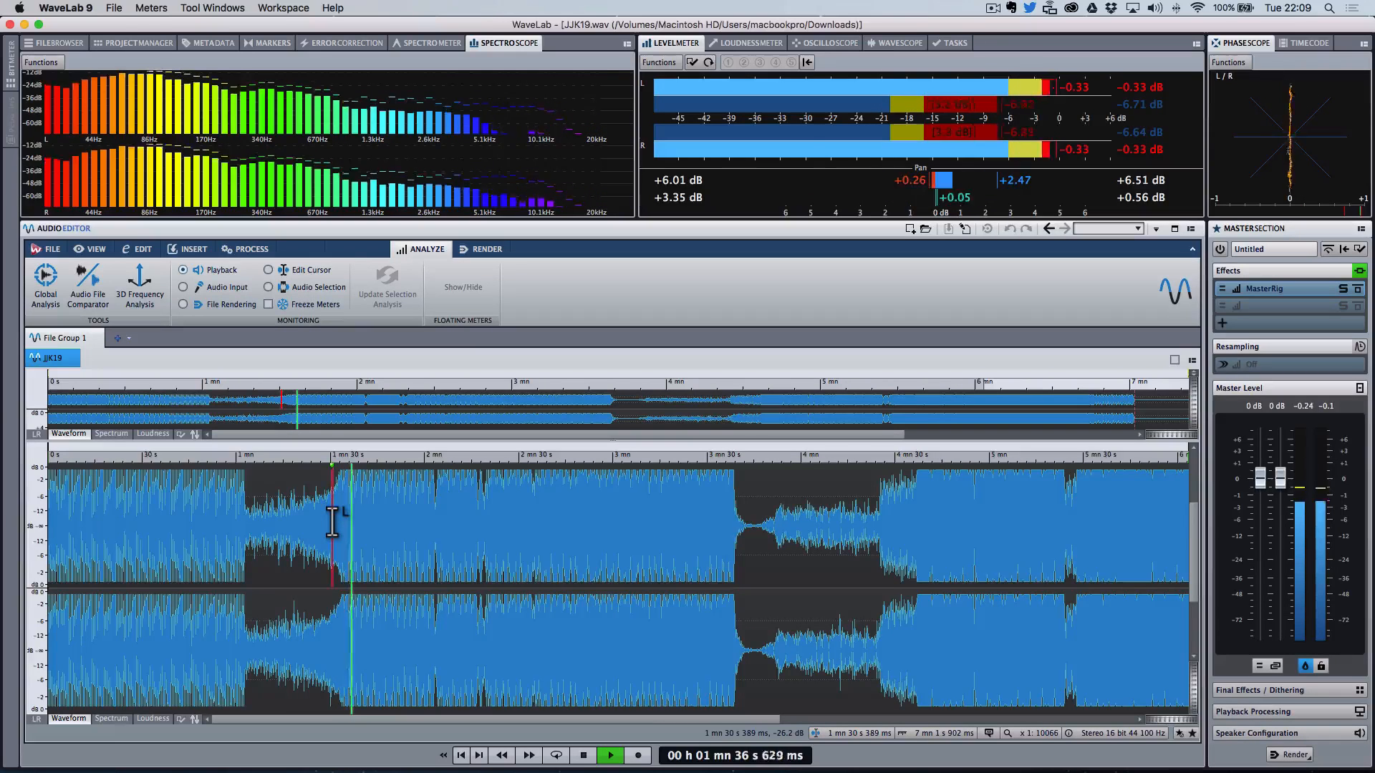
{"action": "key", "text": "space"}
{"action": "left_click", "coordinate": [332, 522]}
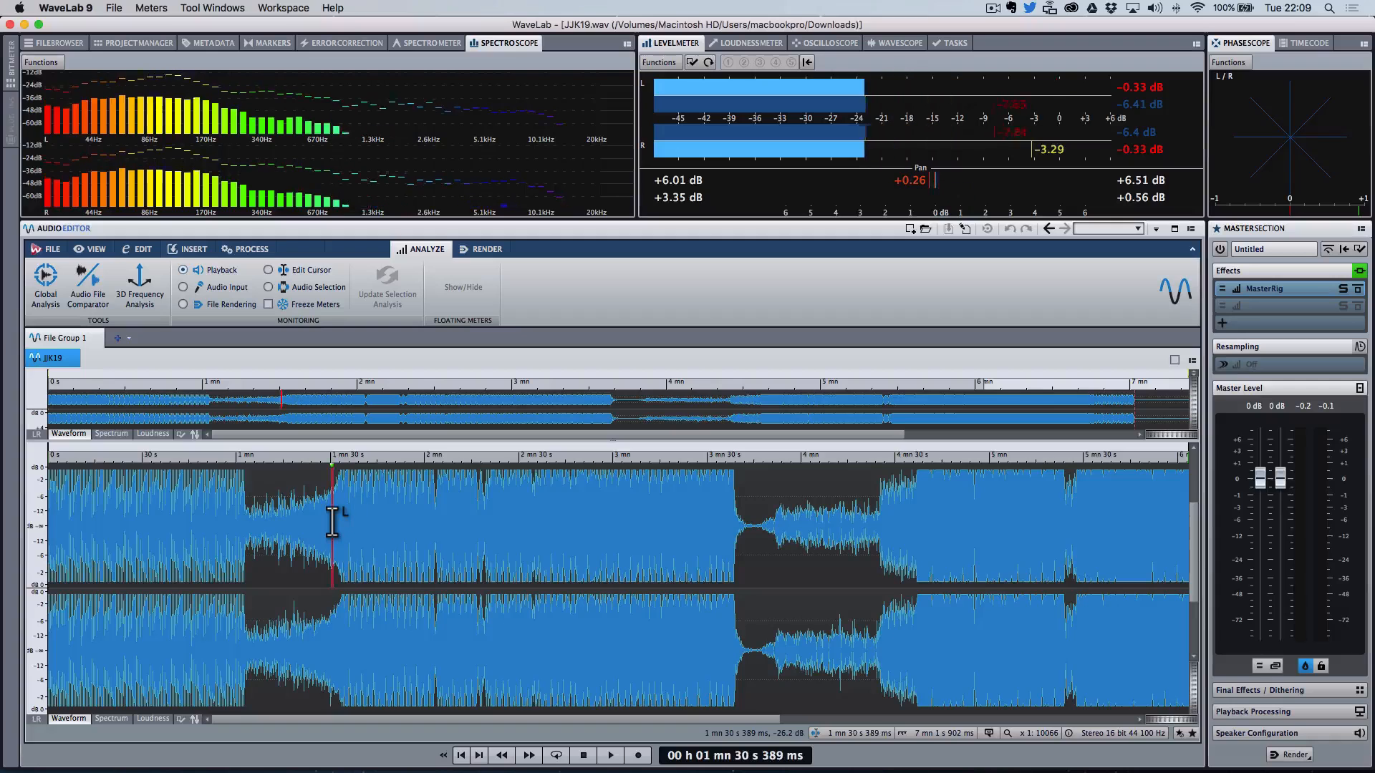
{"action": "key", "text": "space"}
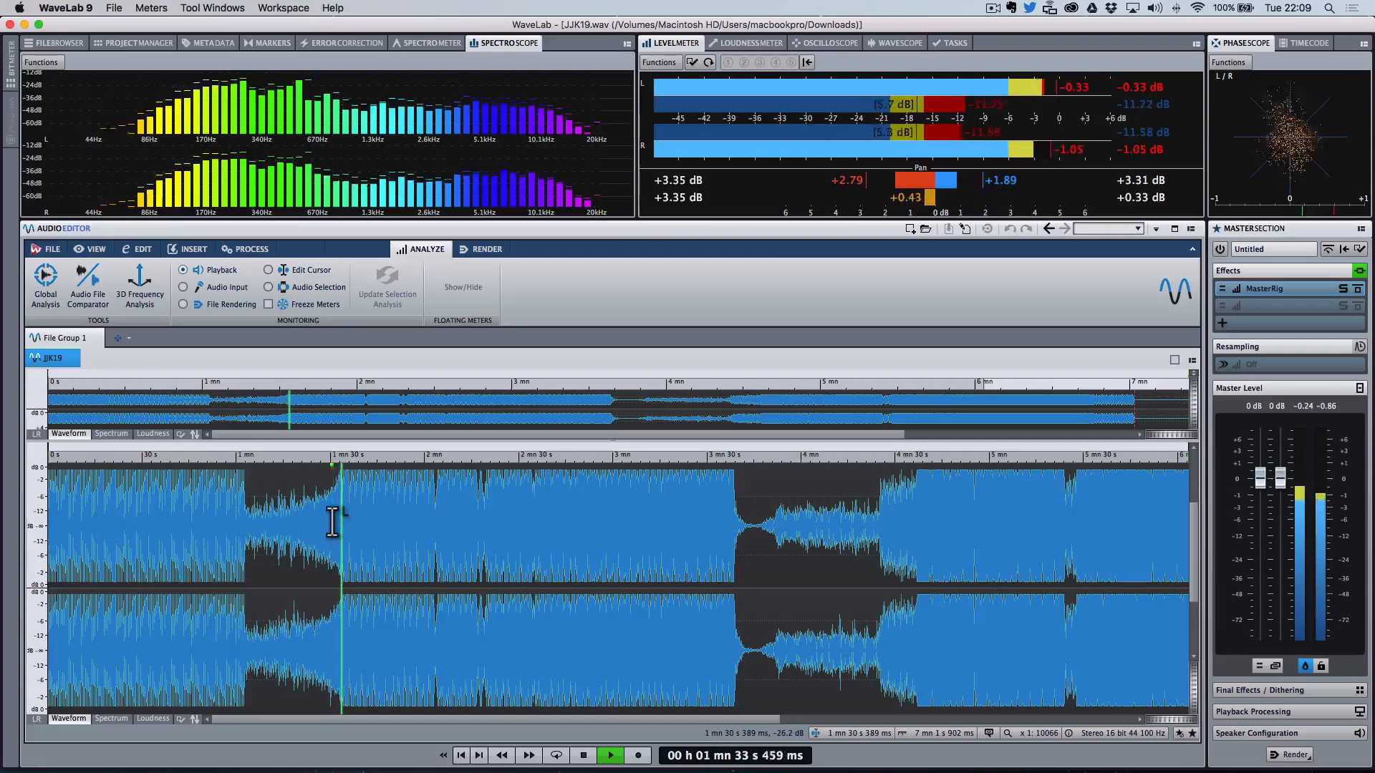
{"action": "key", "text": "space"}
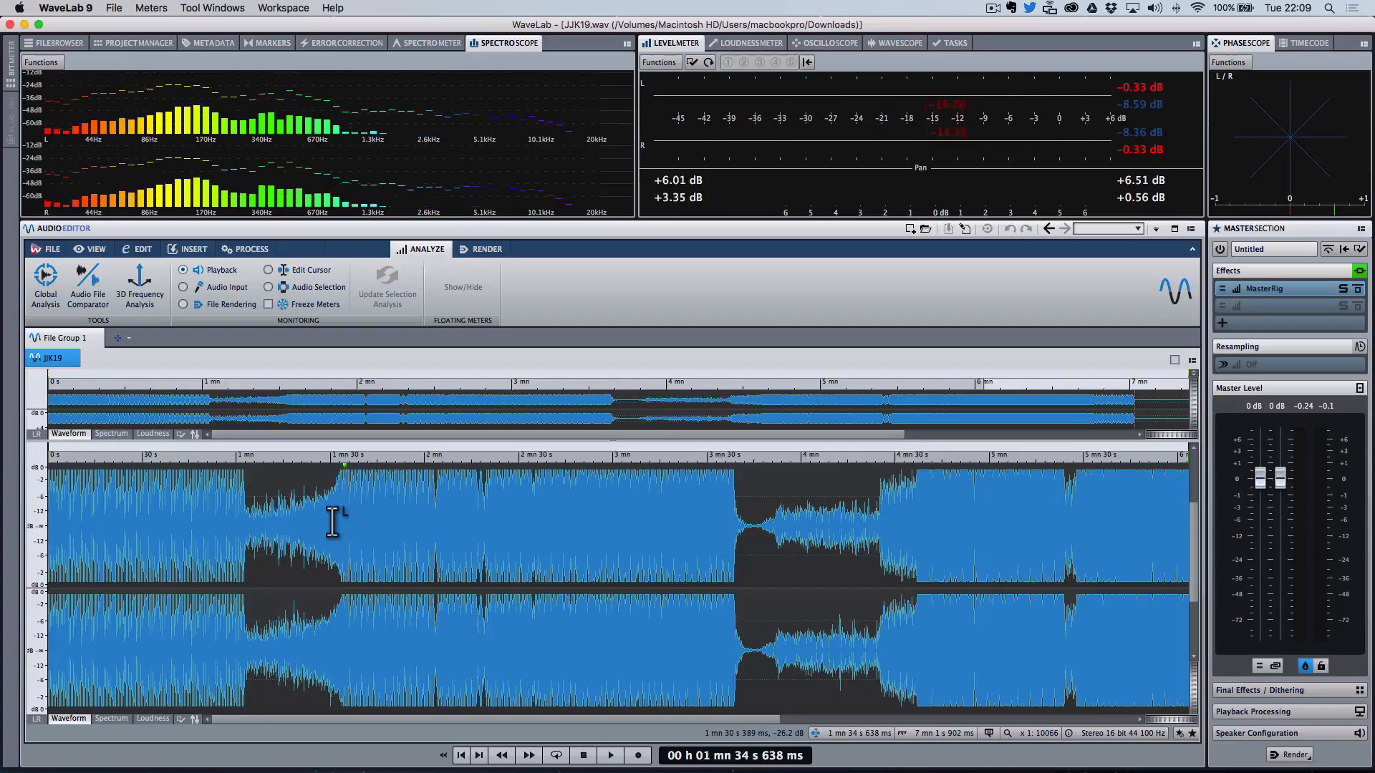
{"action": "key", "text": "space"}
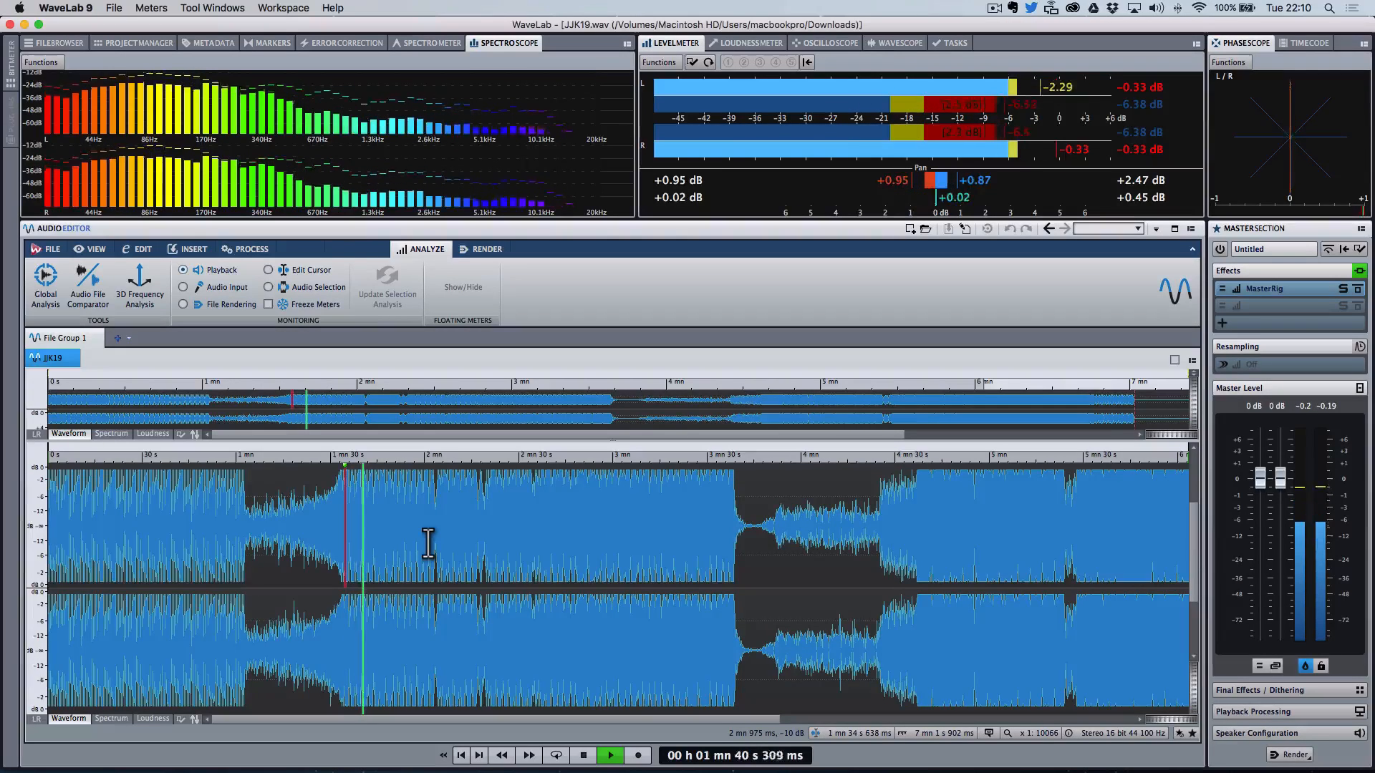
{"action": "key", "text": "space"}
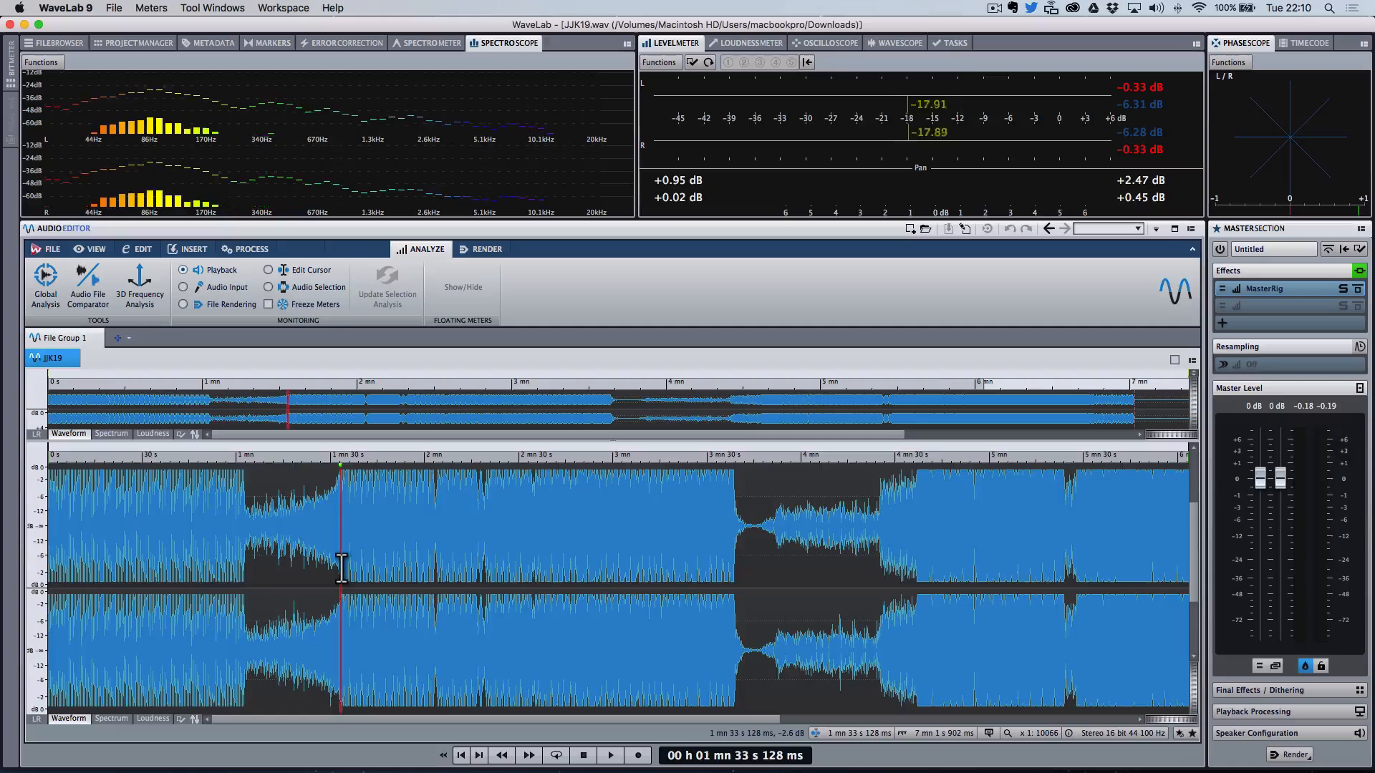
{"action": "key", "text": "space"}
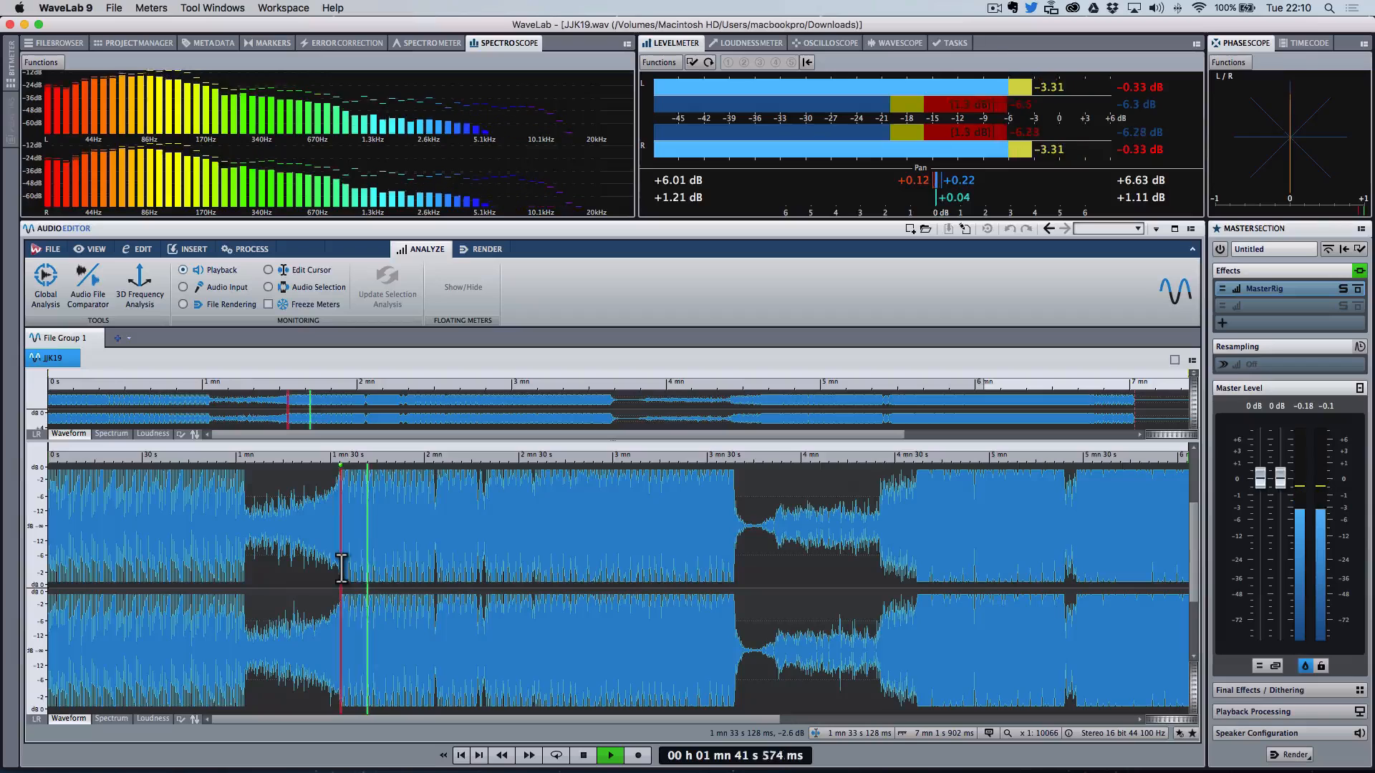
{"action": "key", "text": "space"}
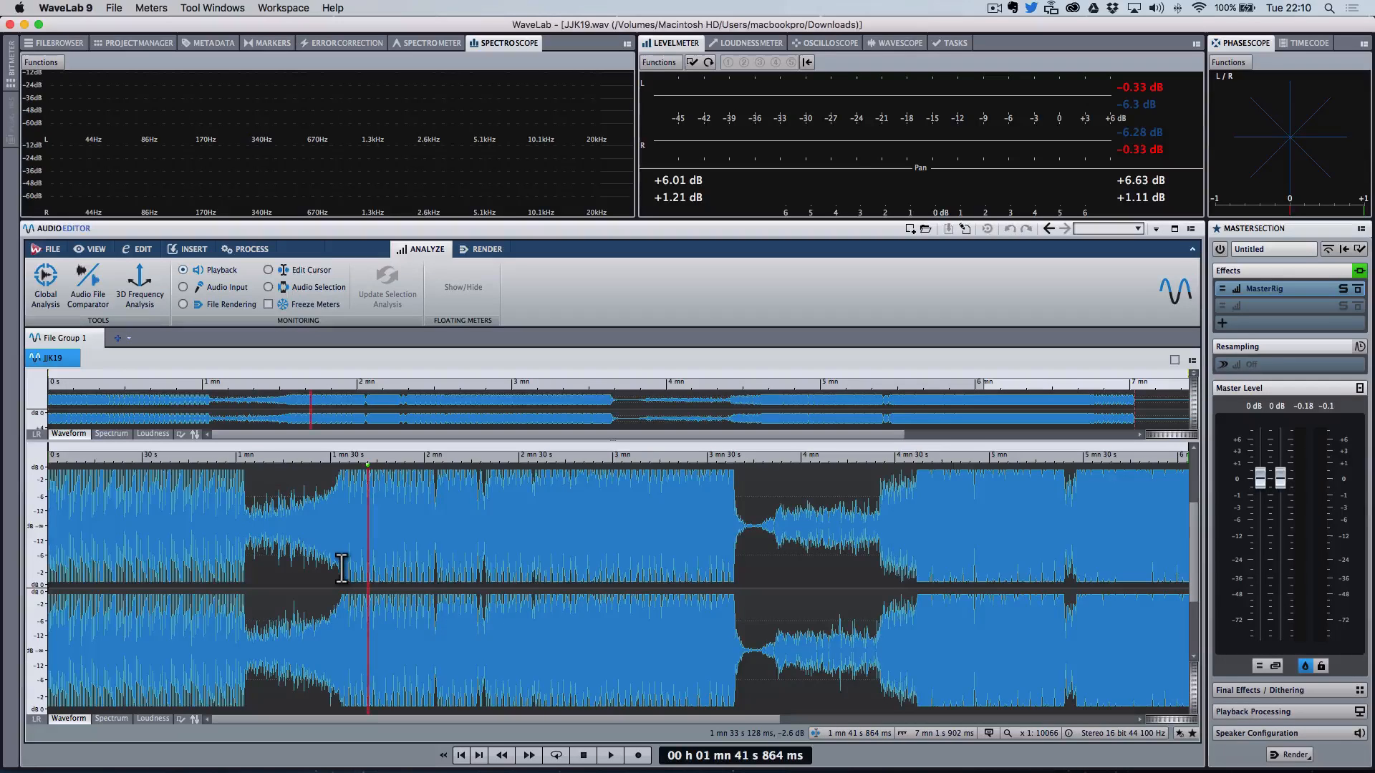
{"action": "left_click", "coordinate": [341, 553]}
{"action": "key", "text": "space"}
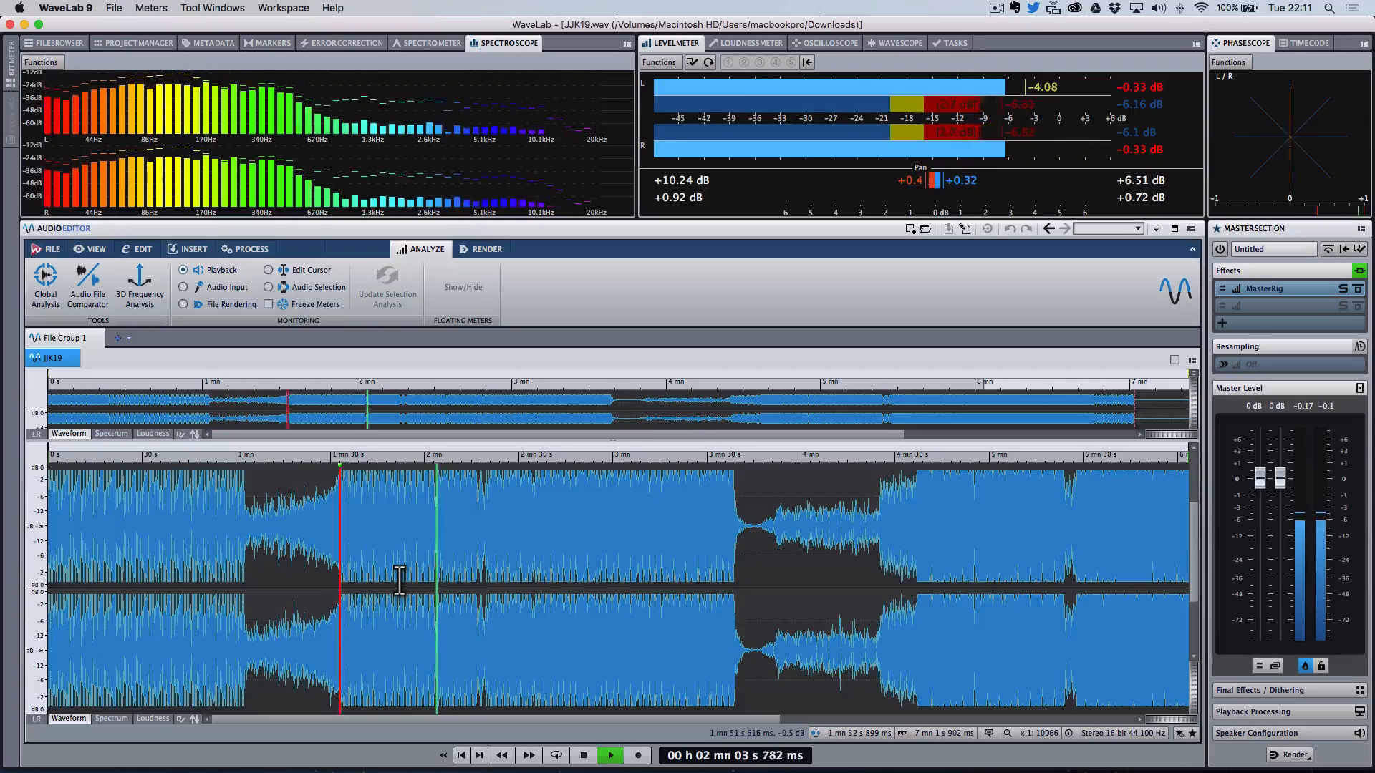
{"action": "key", "text": "space"}
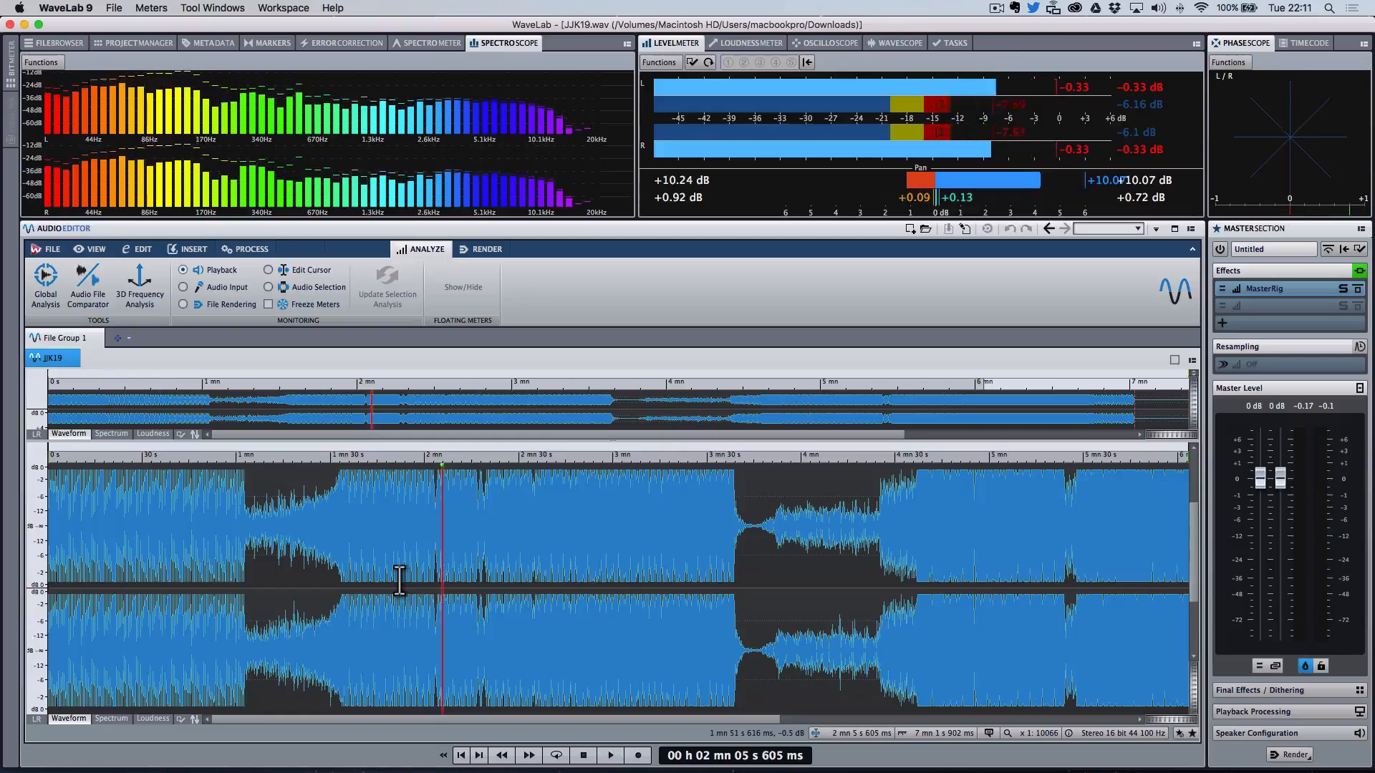
Step: Place the playback cursor near 2 min 3 s and listen to that section in short bursts
{"action": "left_click", "coordinate": [412, 530]}
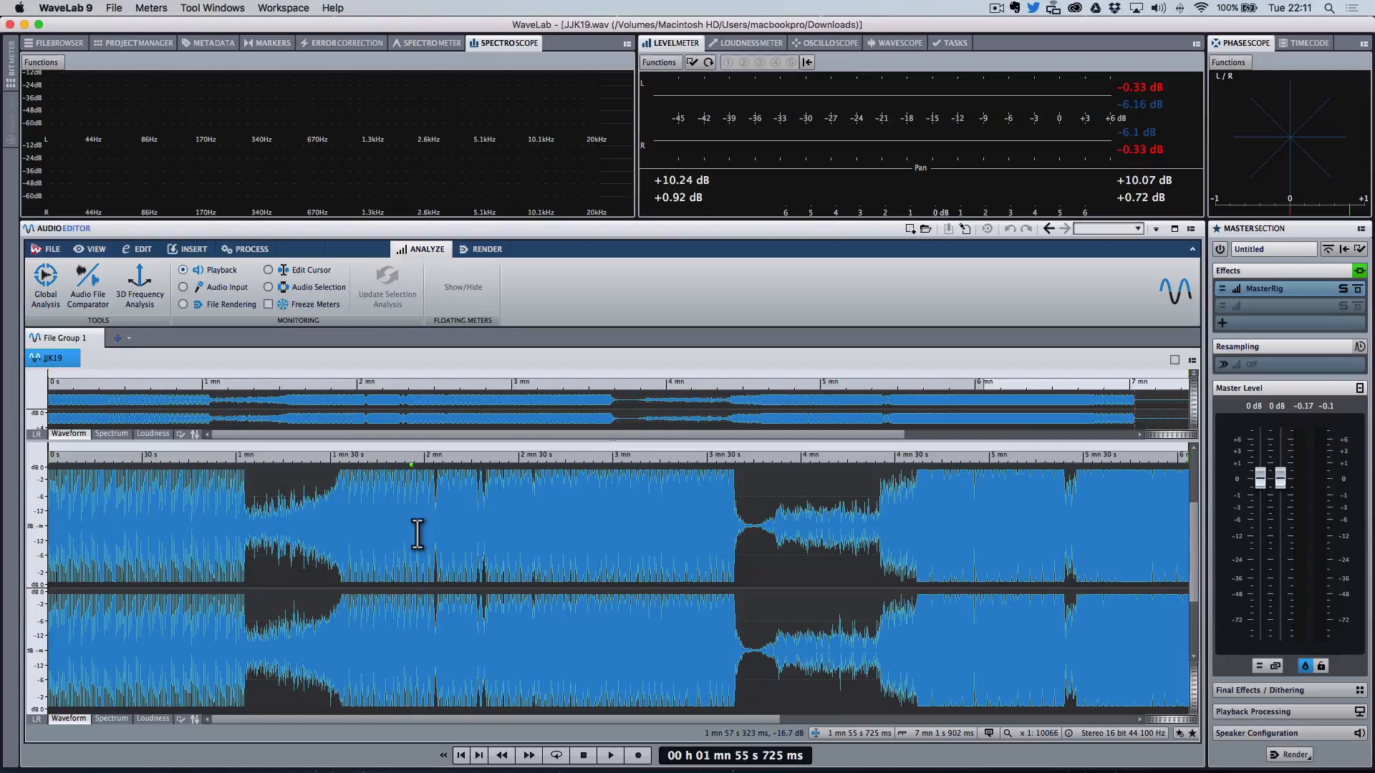
{"action": "left_click", "coordinate": [436, 528]}
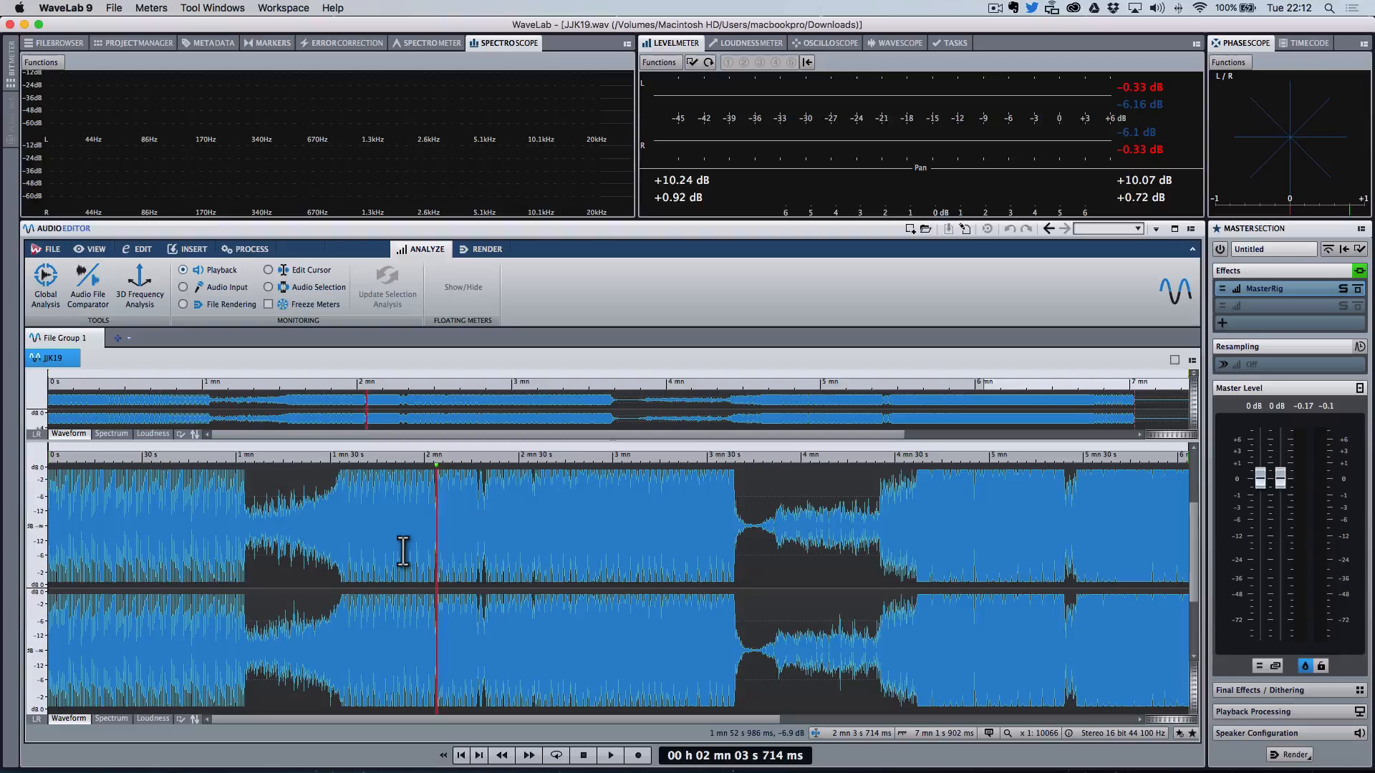
{"action": "left_click", "coordinate": [437, 556]}
{"action": "left_click", "coordinate": [435, 537]}
{"action": "key", "text": "space"}
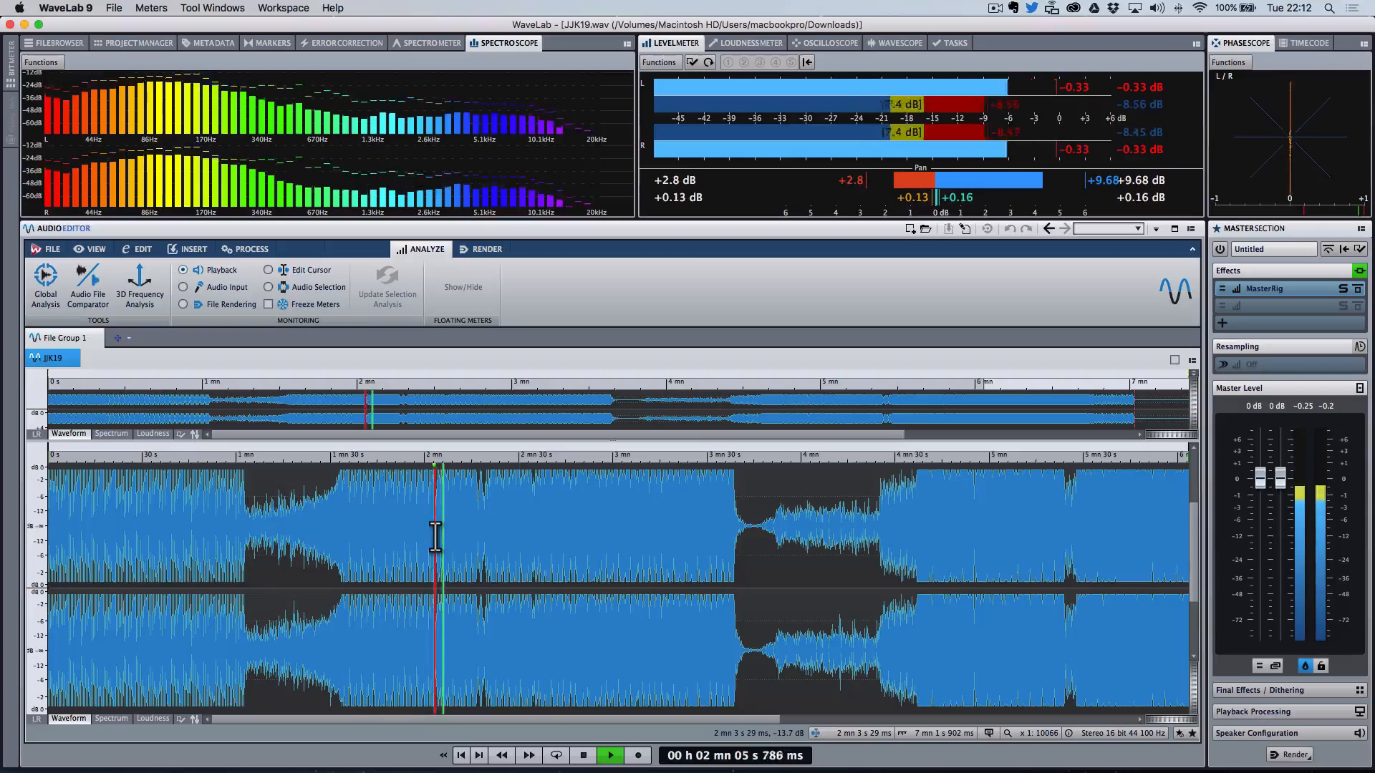
{"action": "key", "text": "space"}
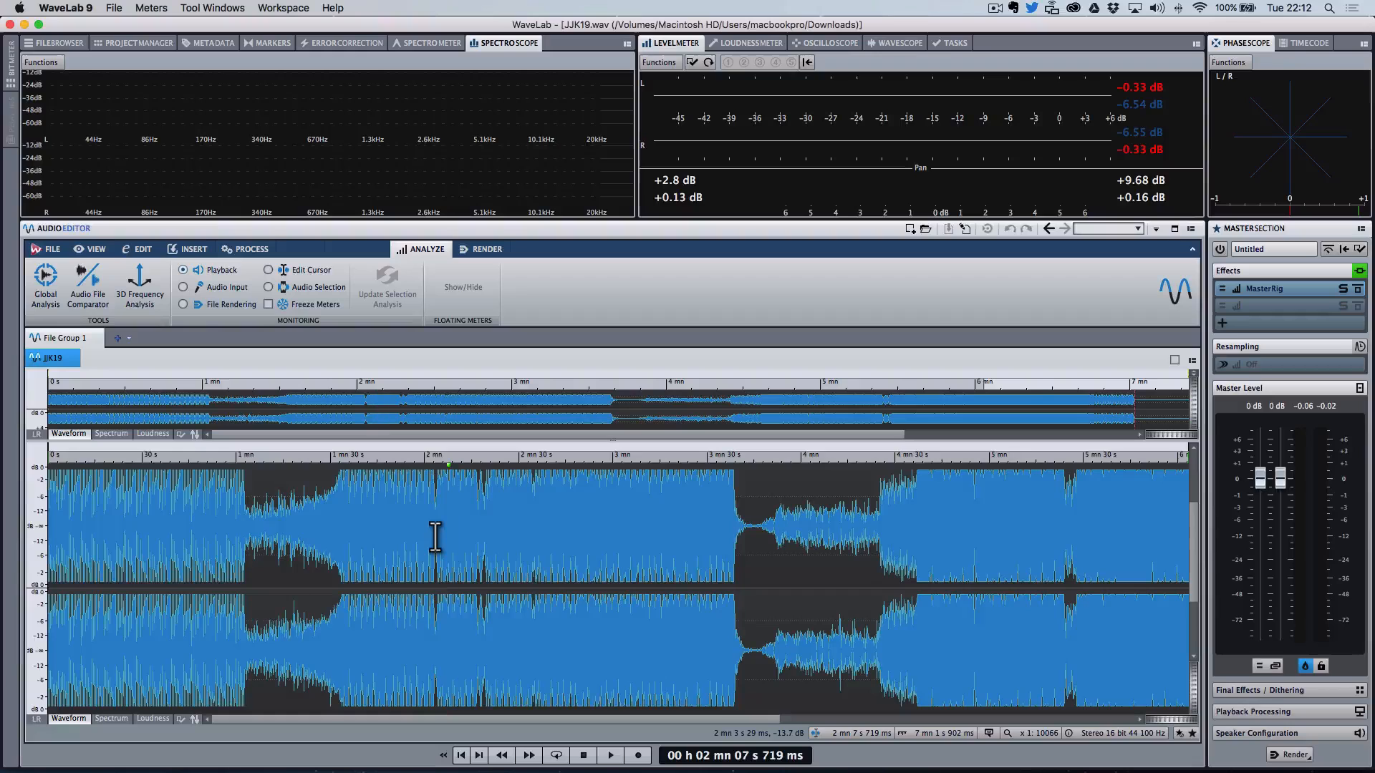
{"action": "left_click", "coordinate": [436, 534]}
{"action": "key", "text": "space"}
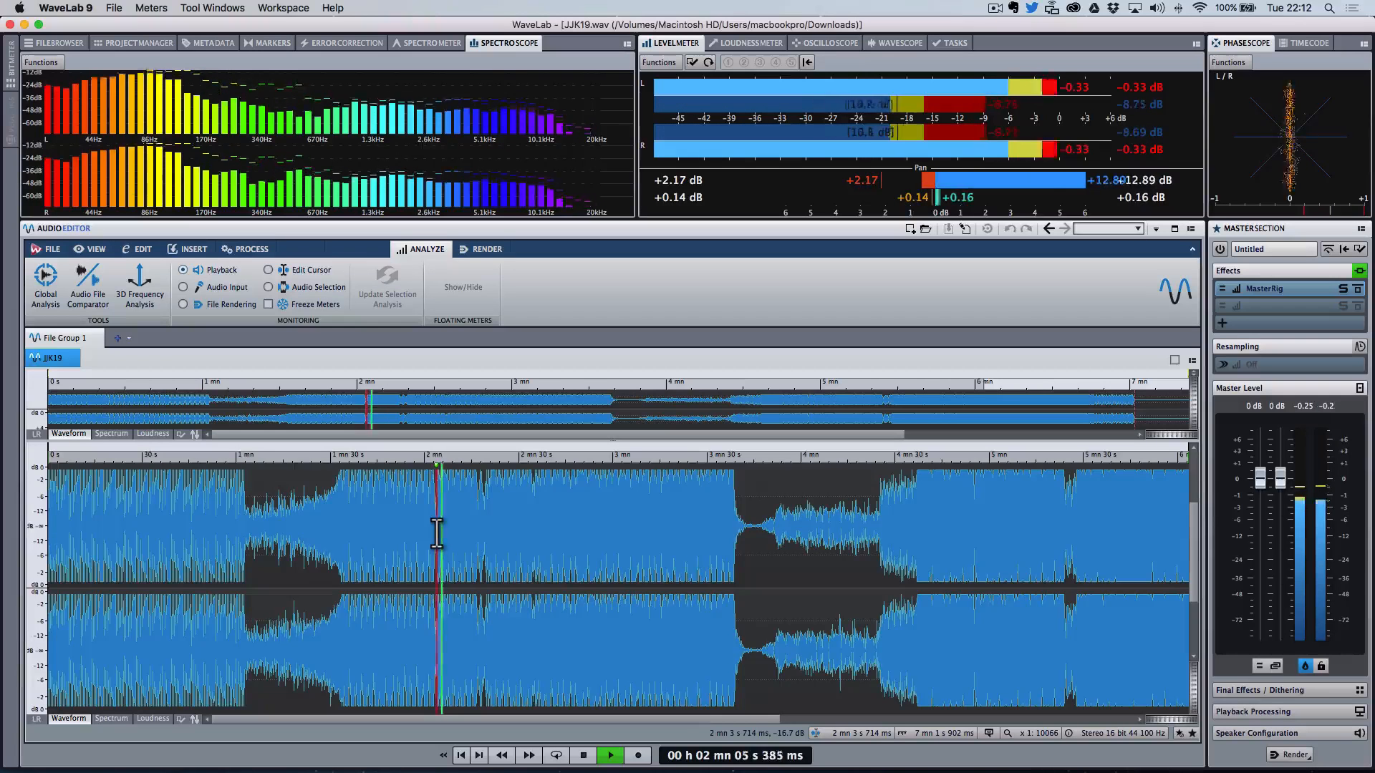
{"action": "key", "text": "space"}
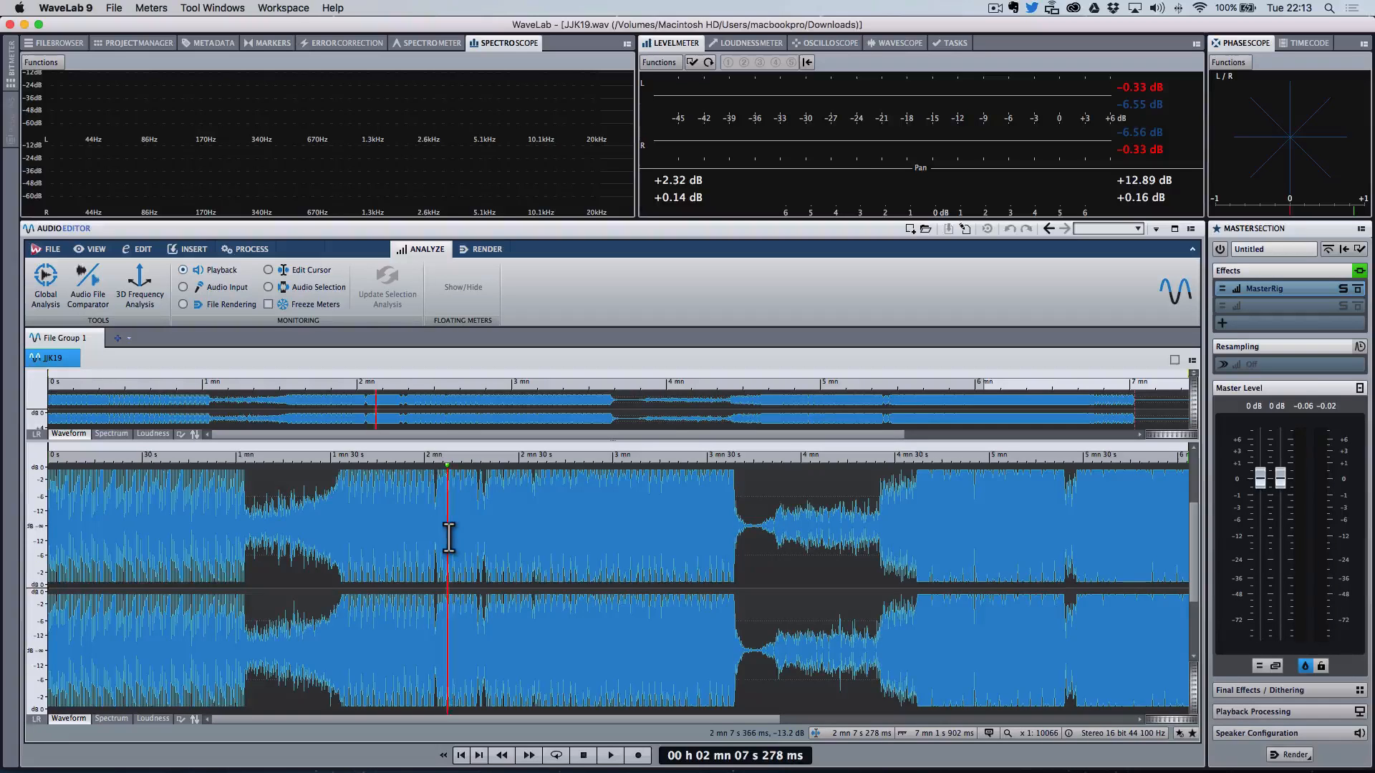
Step: Keep starting and stopping playback to hear the section after 2 min 7 s
{"action": "key", "text": "space"}
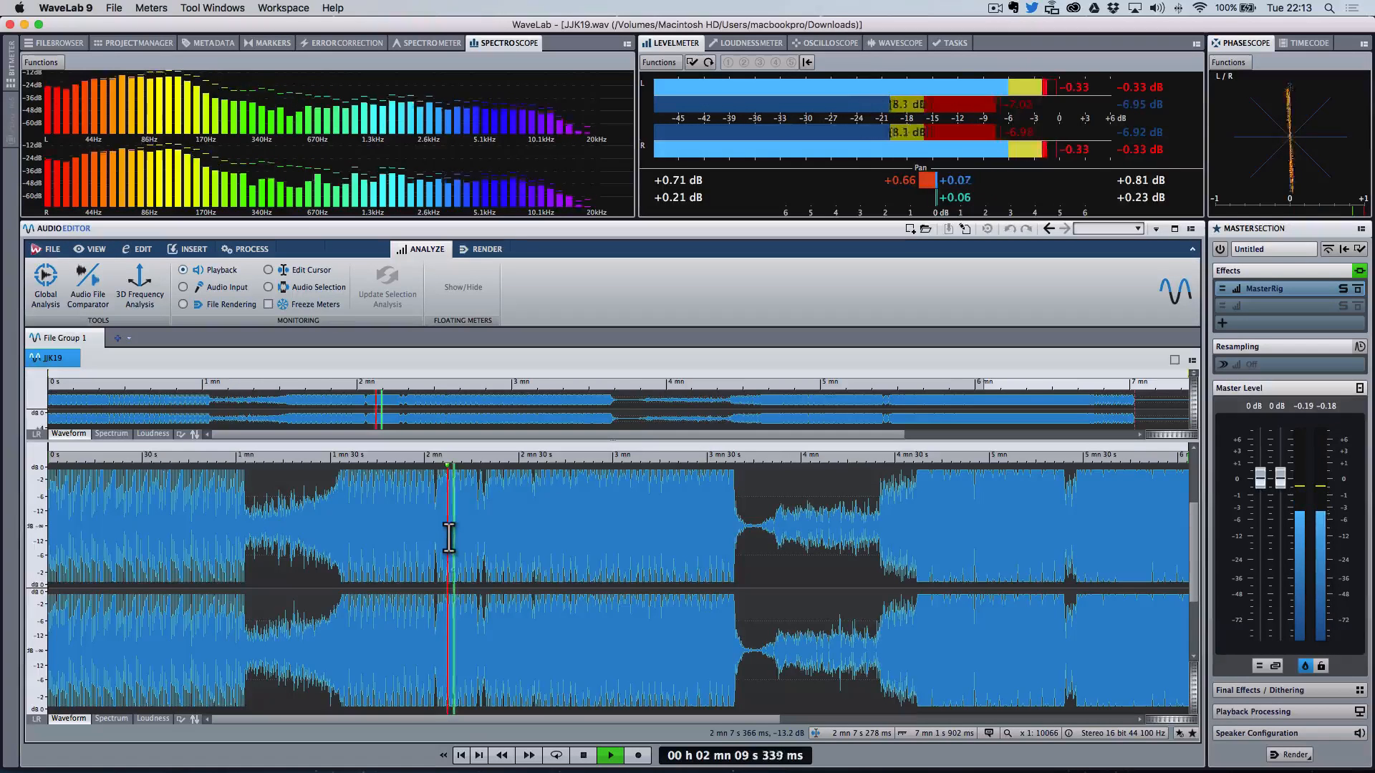
{"action": "key", "text": "space"}
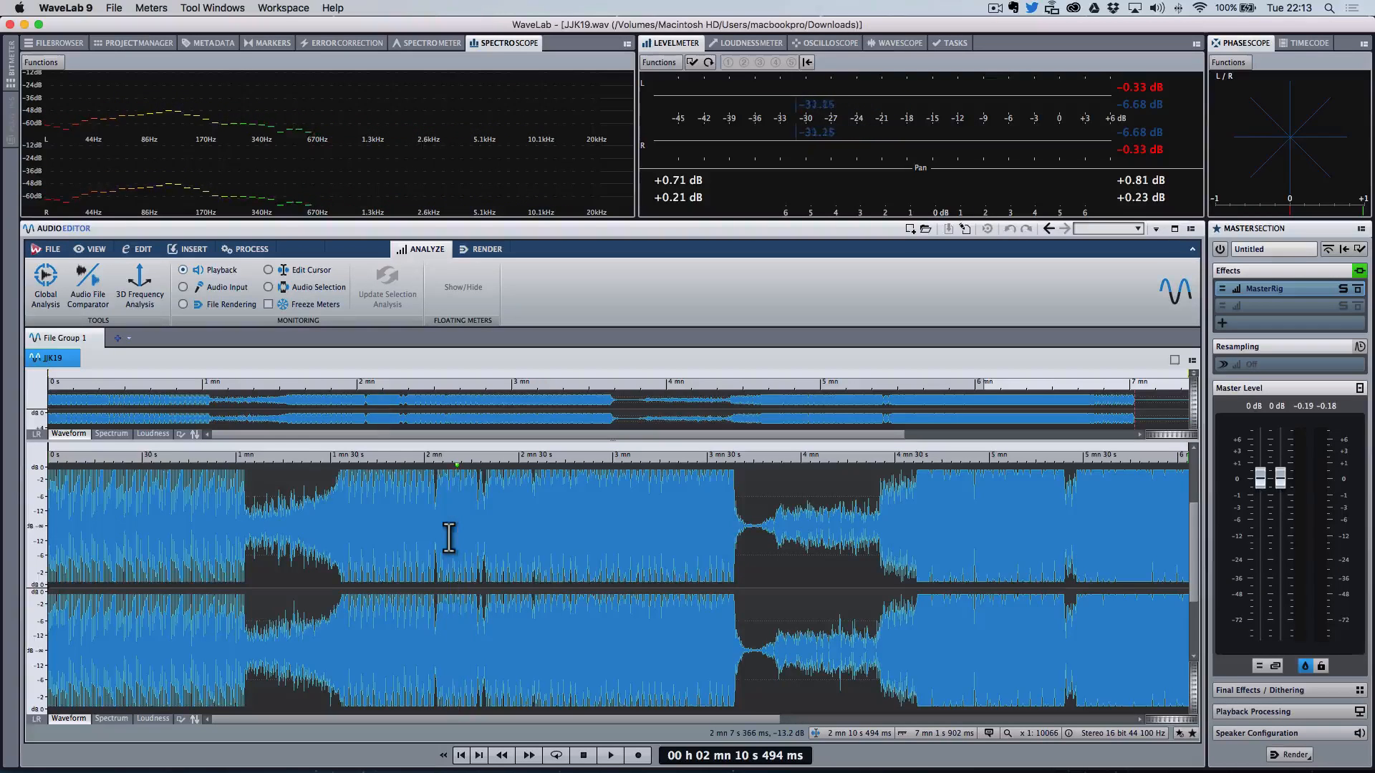
{"action": "key", "text": "space"}
{"action": "key", "text": "space"}
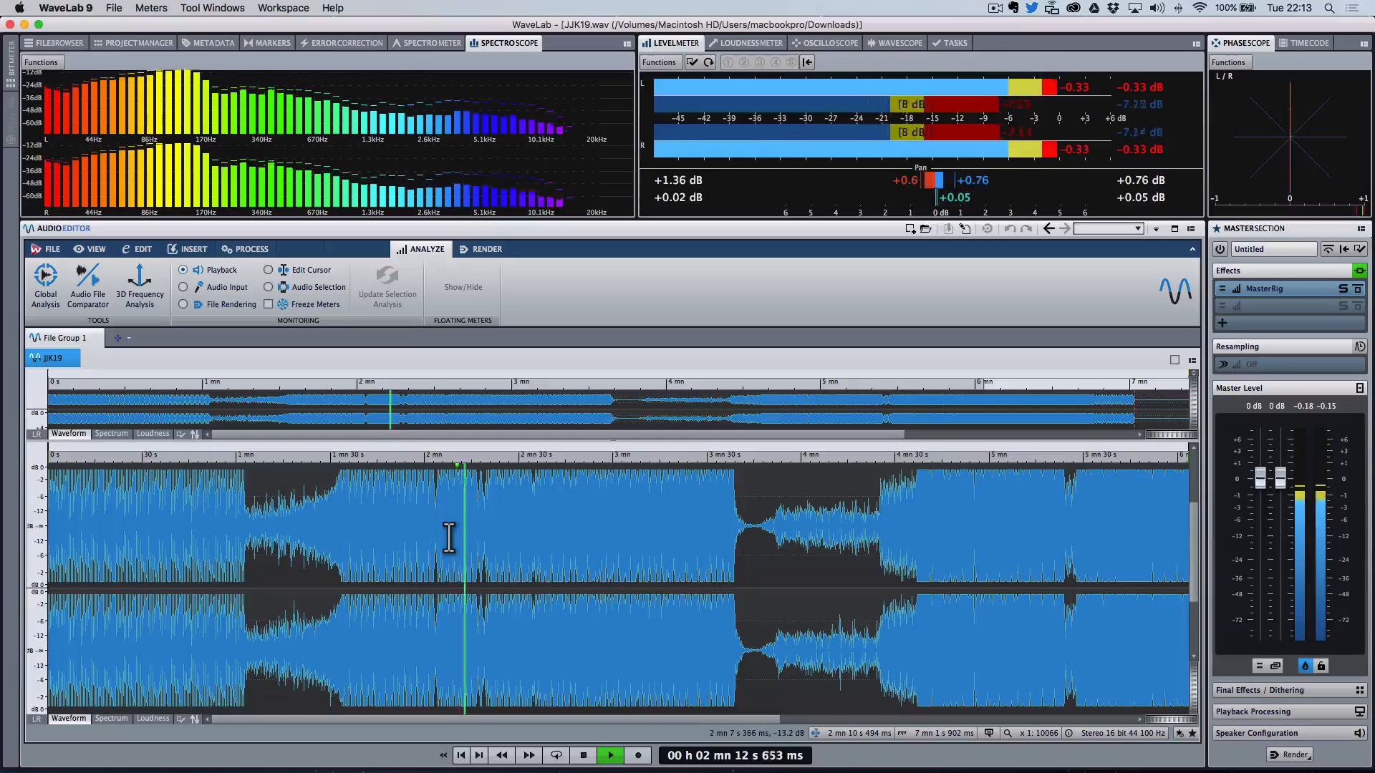
{"action": "key", "text": "space"}
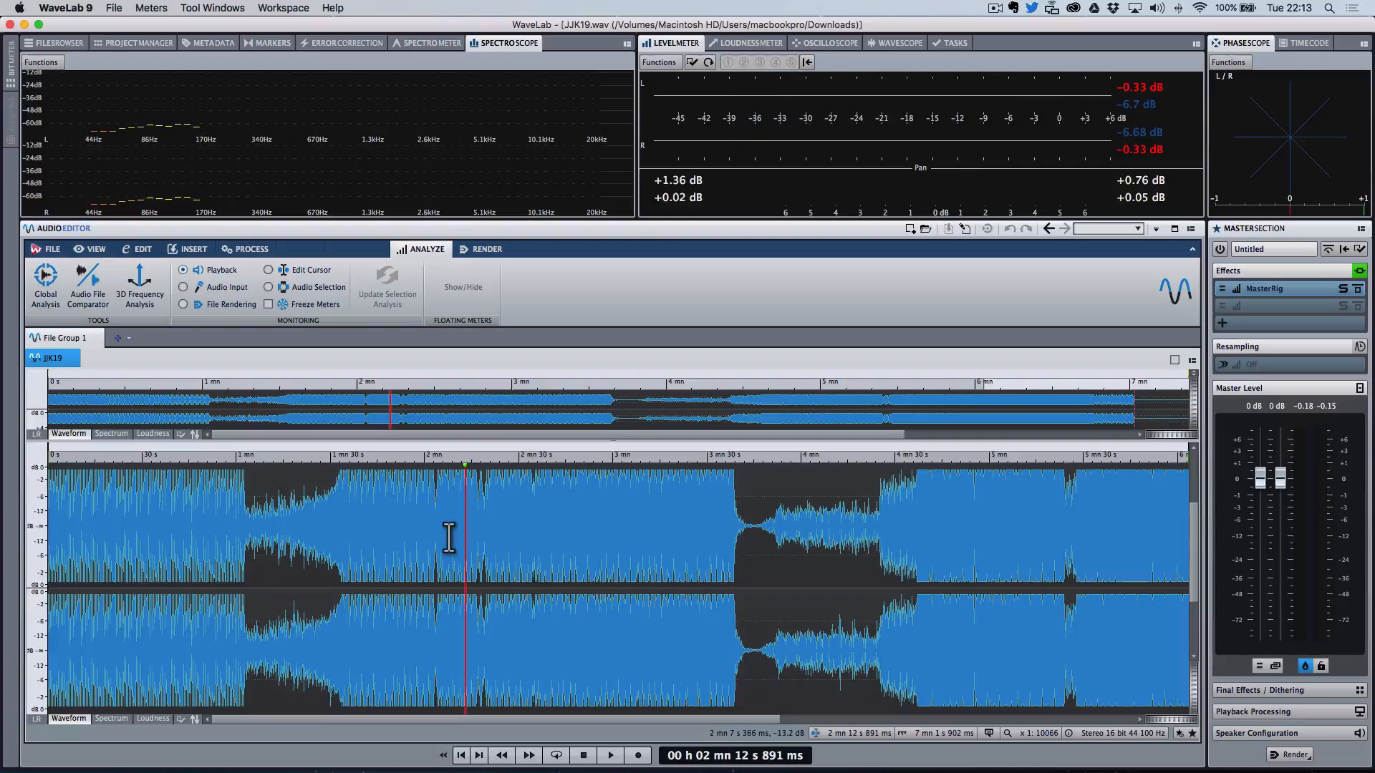
{"action": "key", "text": "space"}
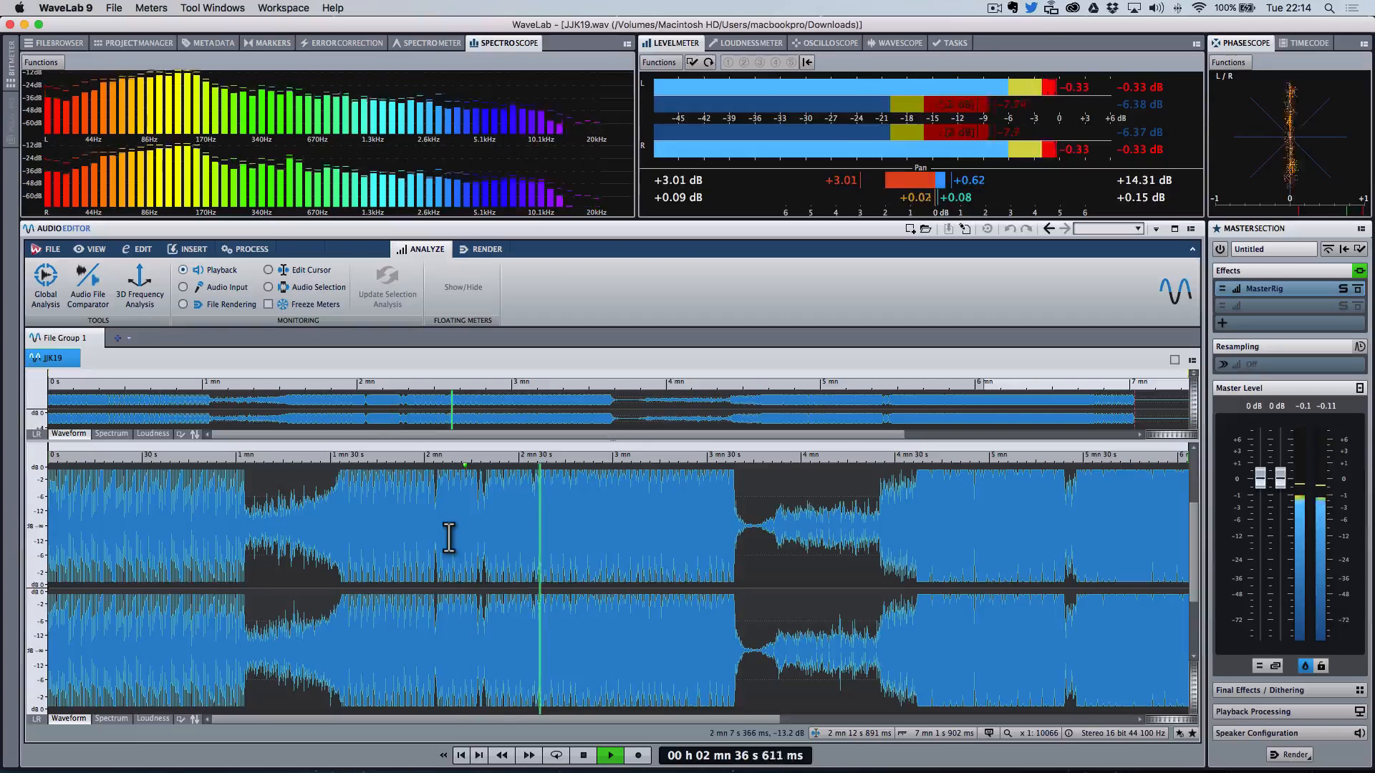
Step: Stop playback, move the cursor to about 2 min 31 s and play that section briefly
{"action": "key", "text": "space"}
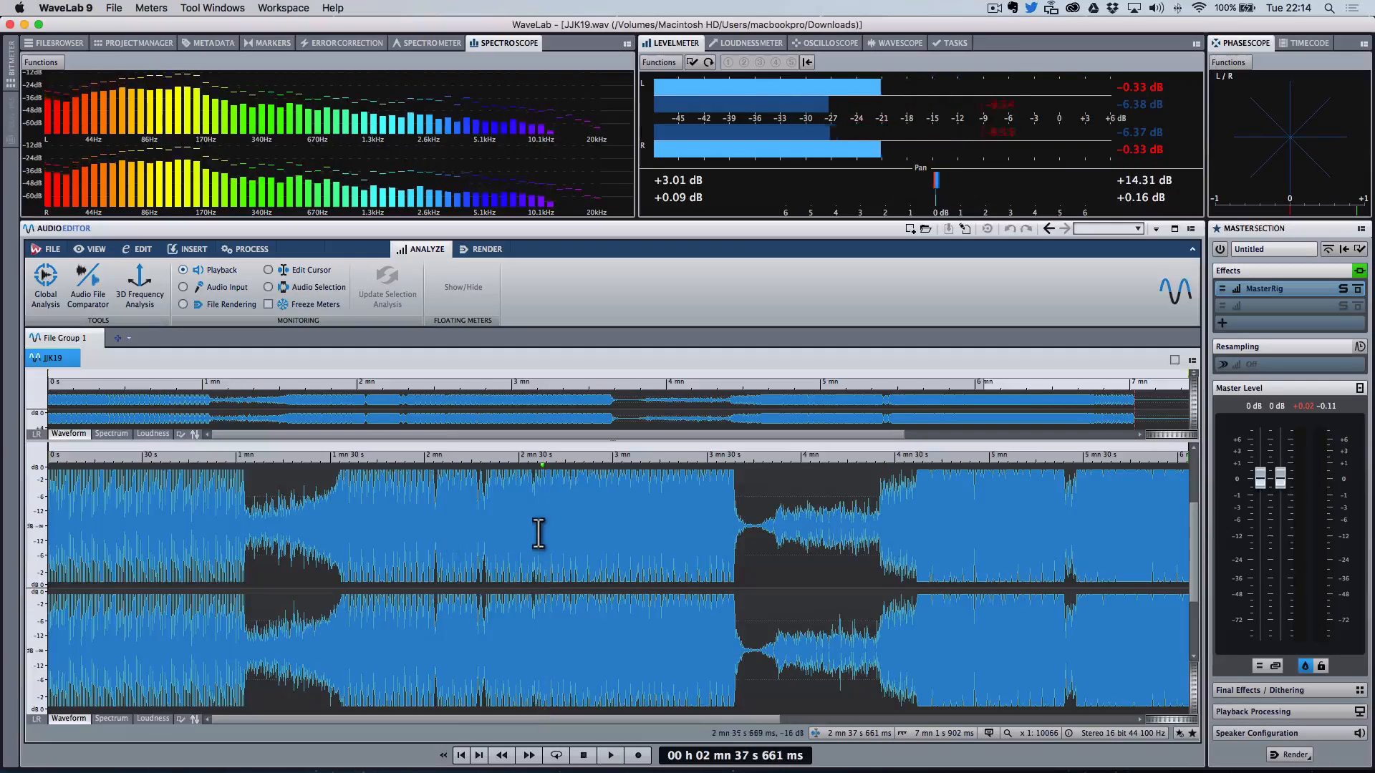
{"action": "left_click", "coordinate": [534, 531]}
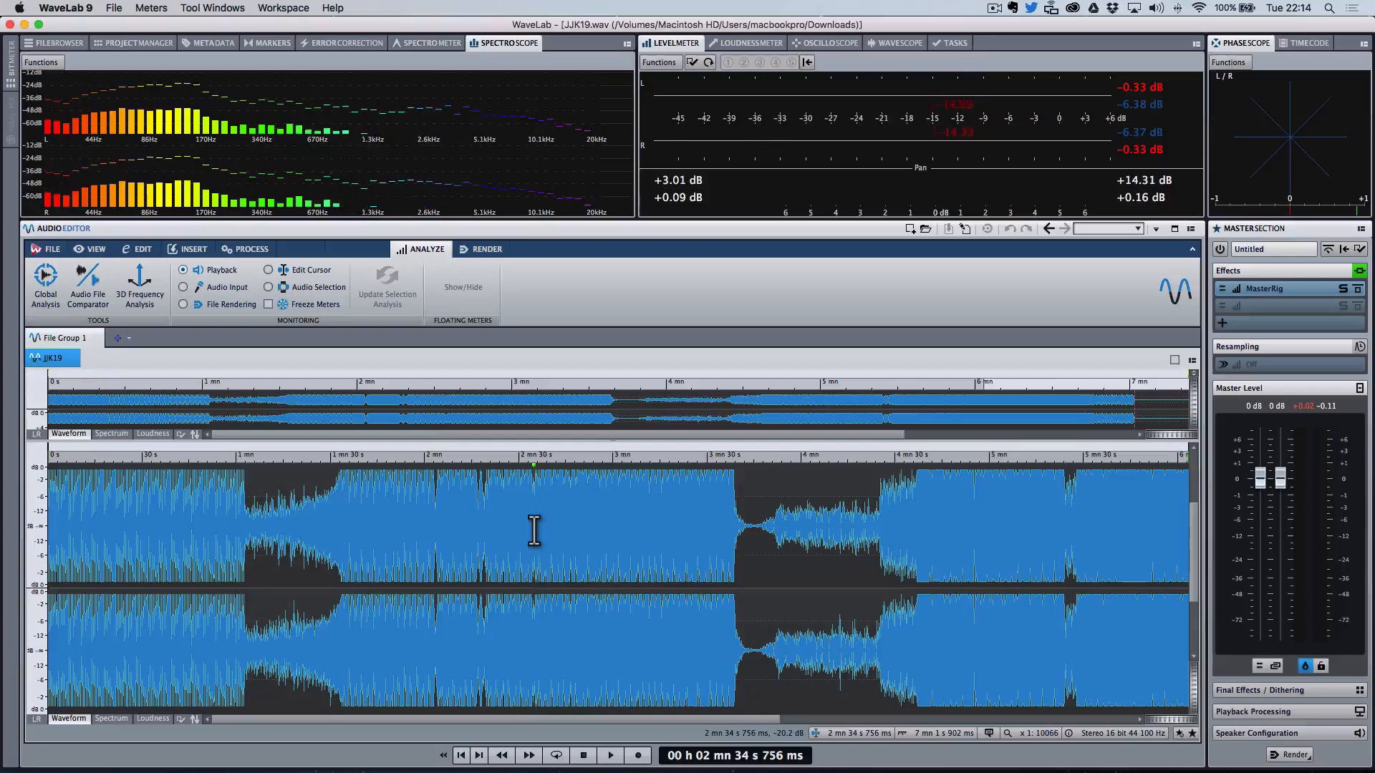
{"action": "left_click", "coordinate": [523, 530]}
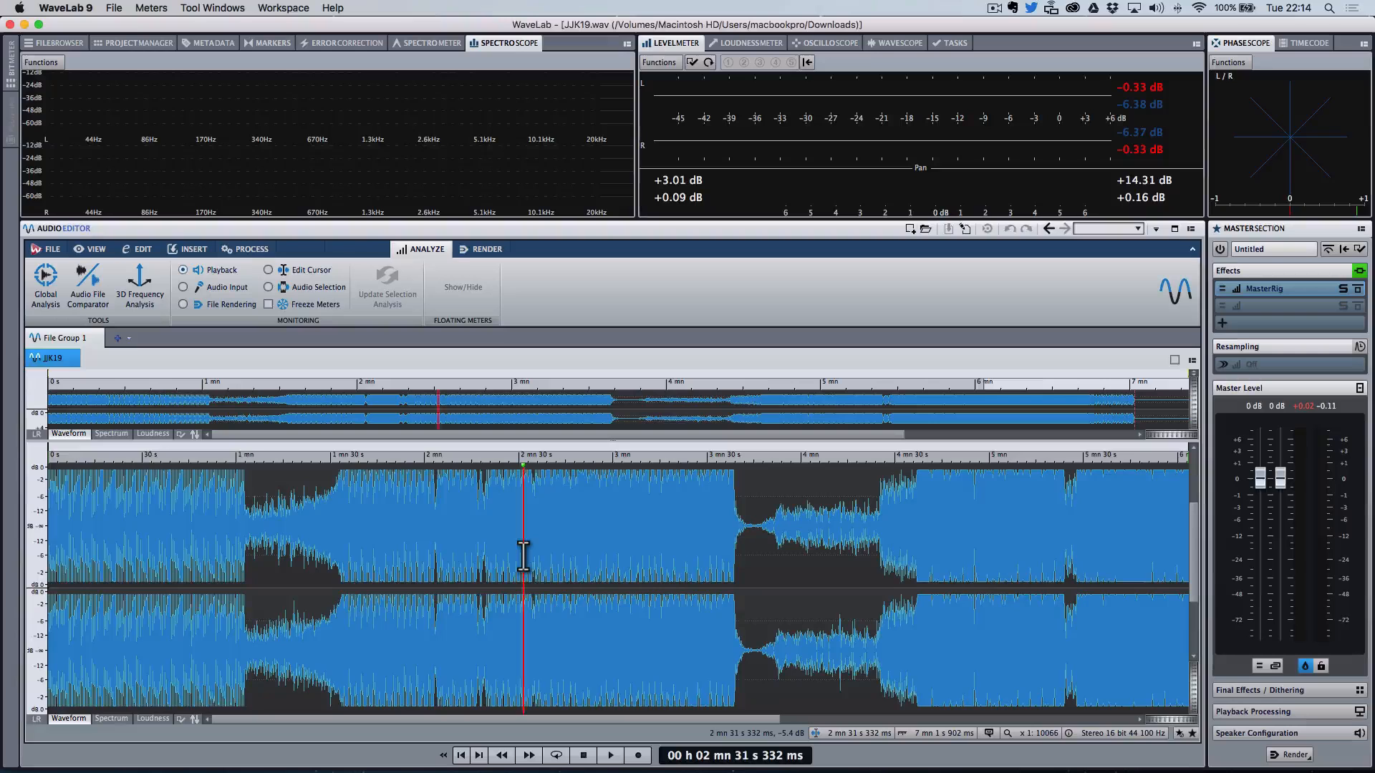
{"action": "key", "text": "space"}
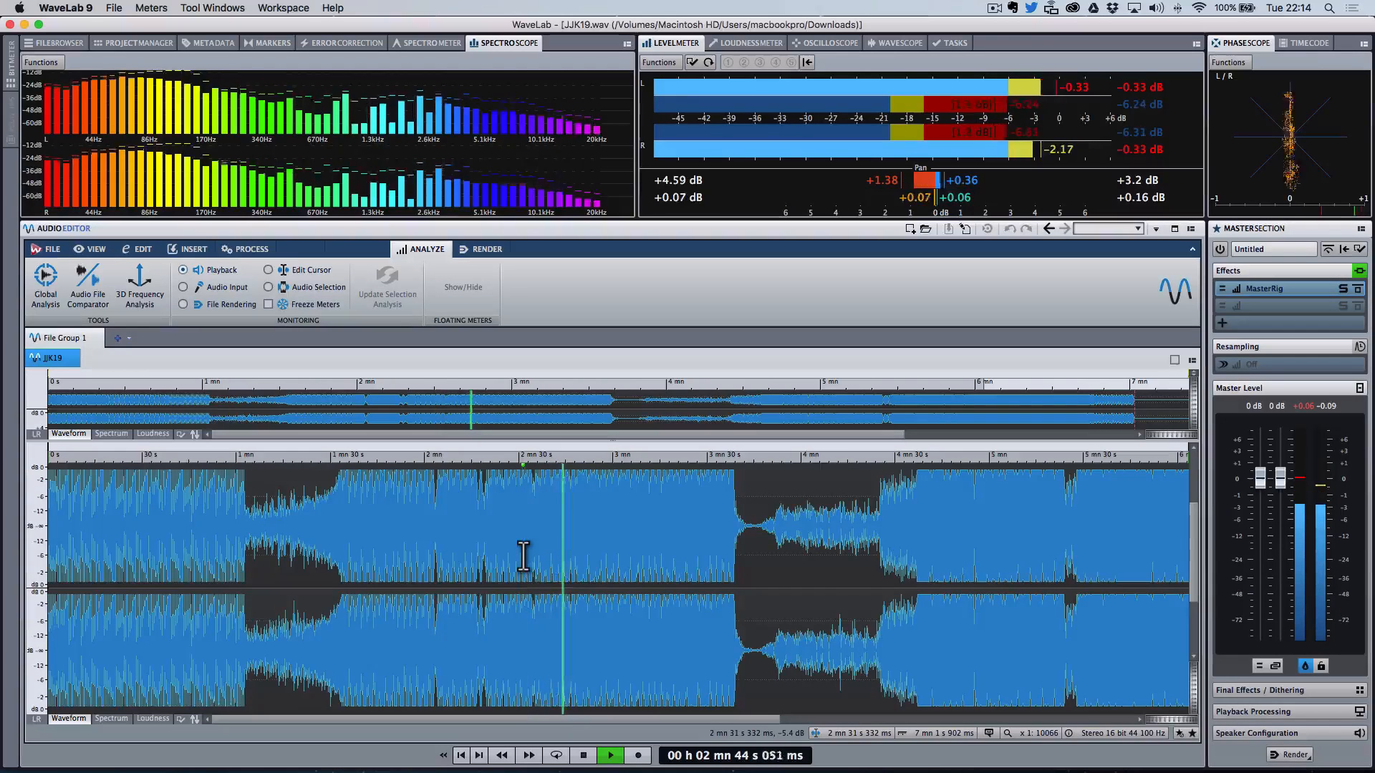
{"action": "key", "text": "space"}
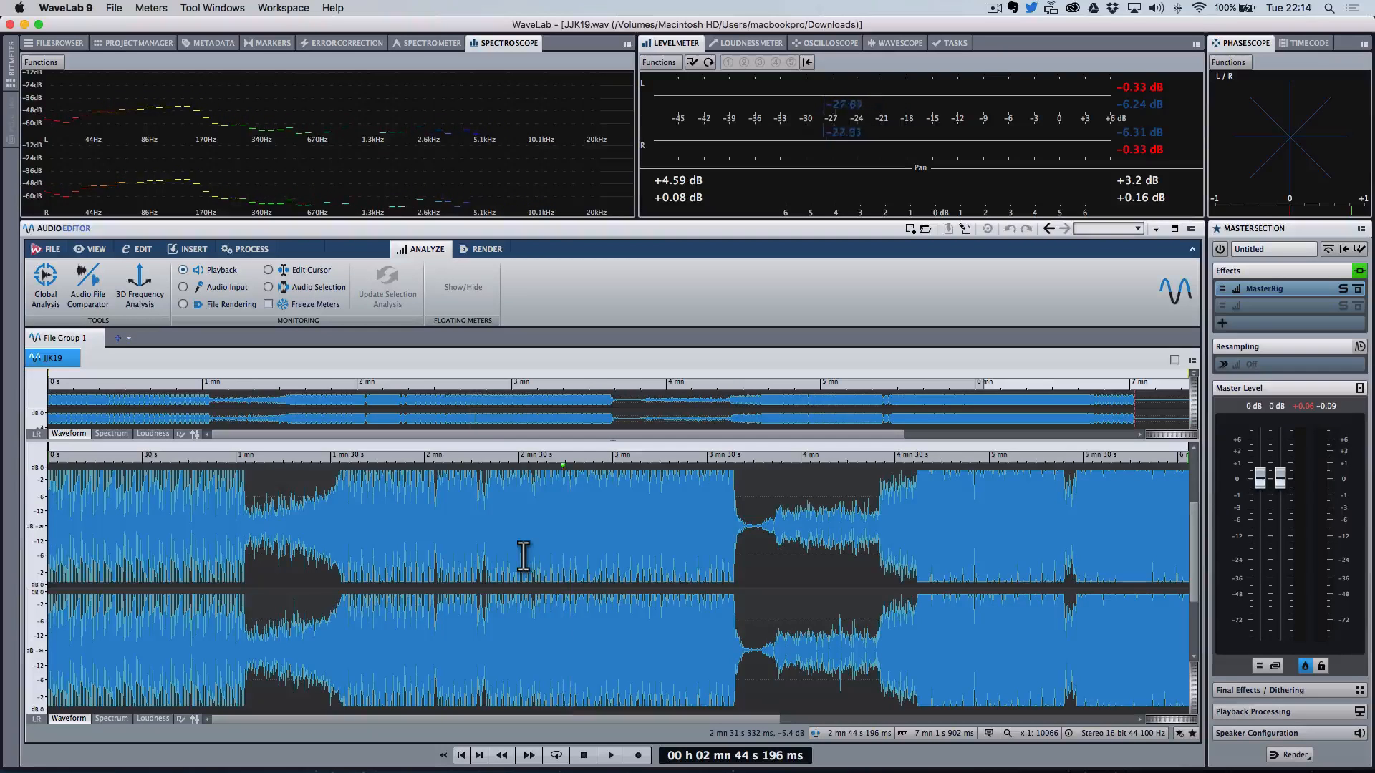
Step: Place the playback cursor around 2 min 32 s and listen to that section in short bursts
{"action": "left_click", "coordinate": [536, 533]}
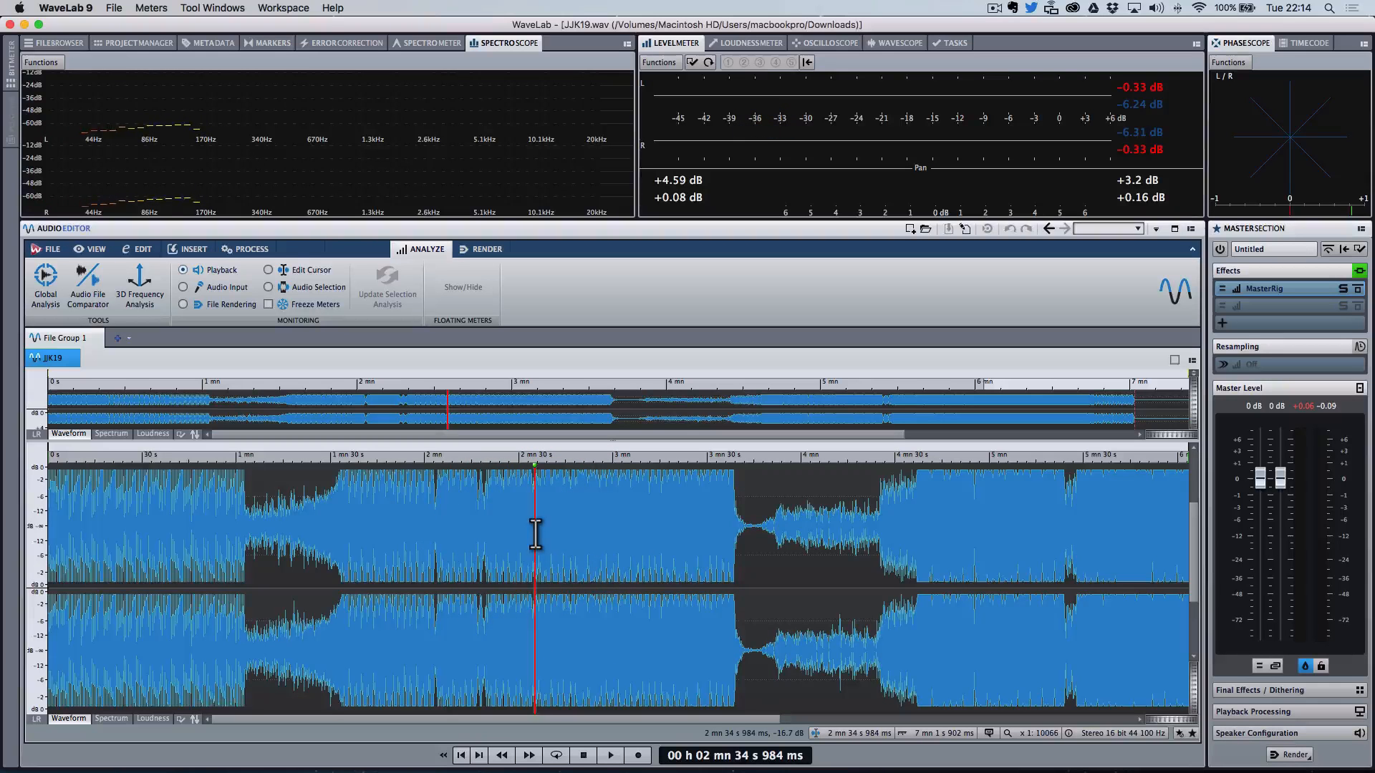
{"action": "left_click", "coordinate": [529, 534]}
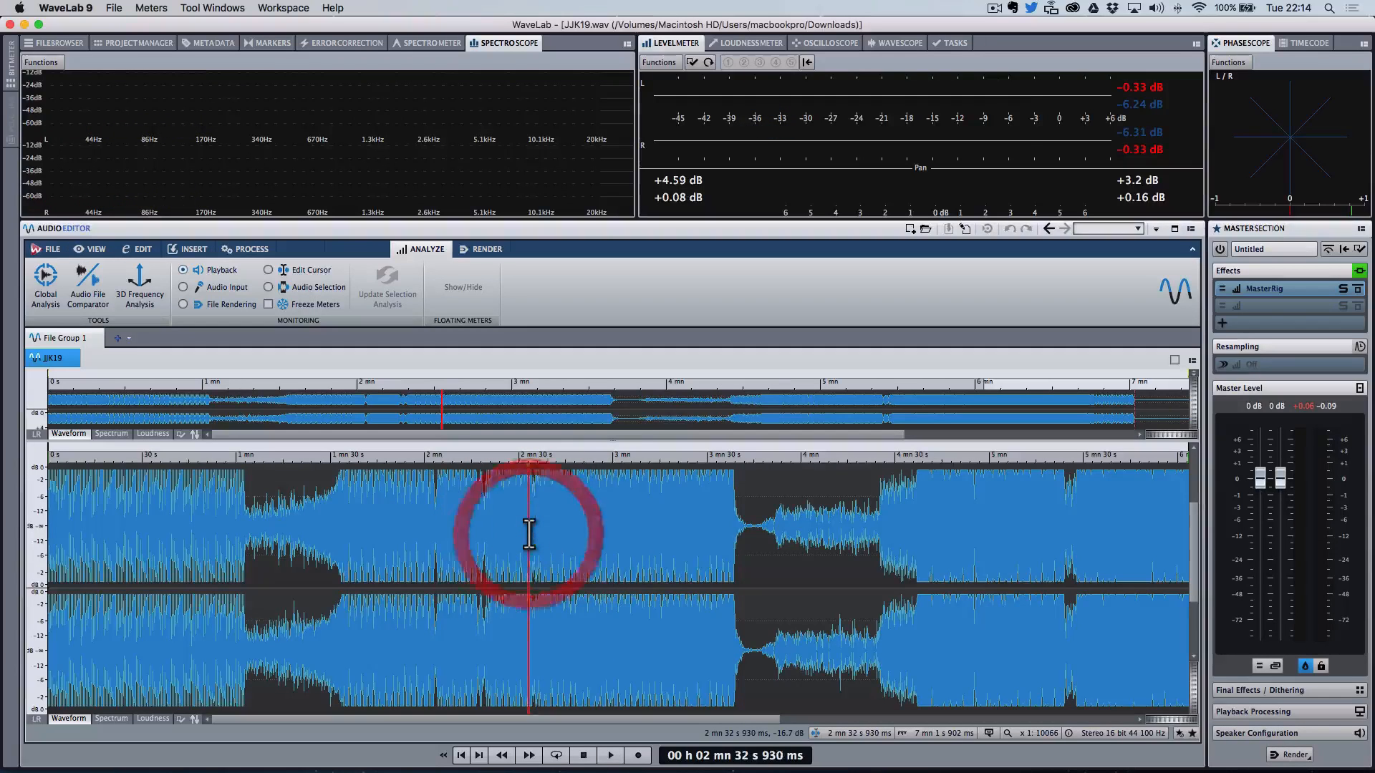
{"action": "key", "text": "space"}
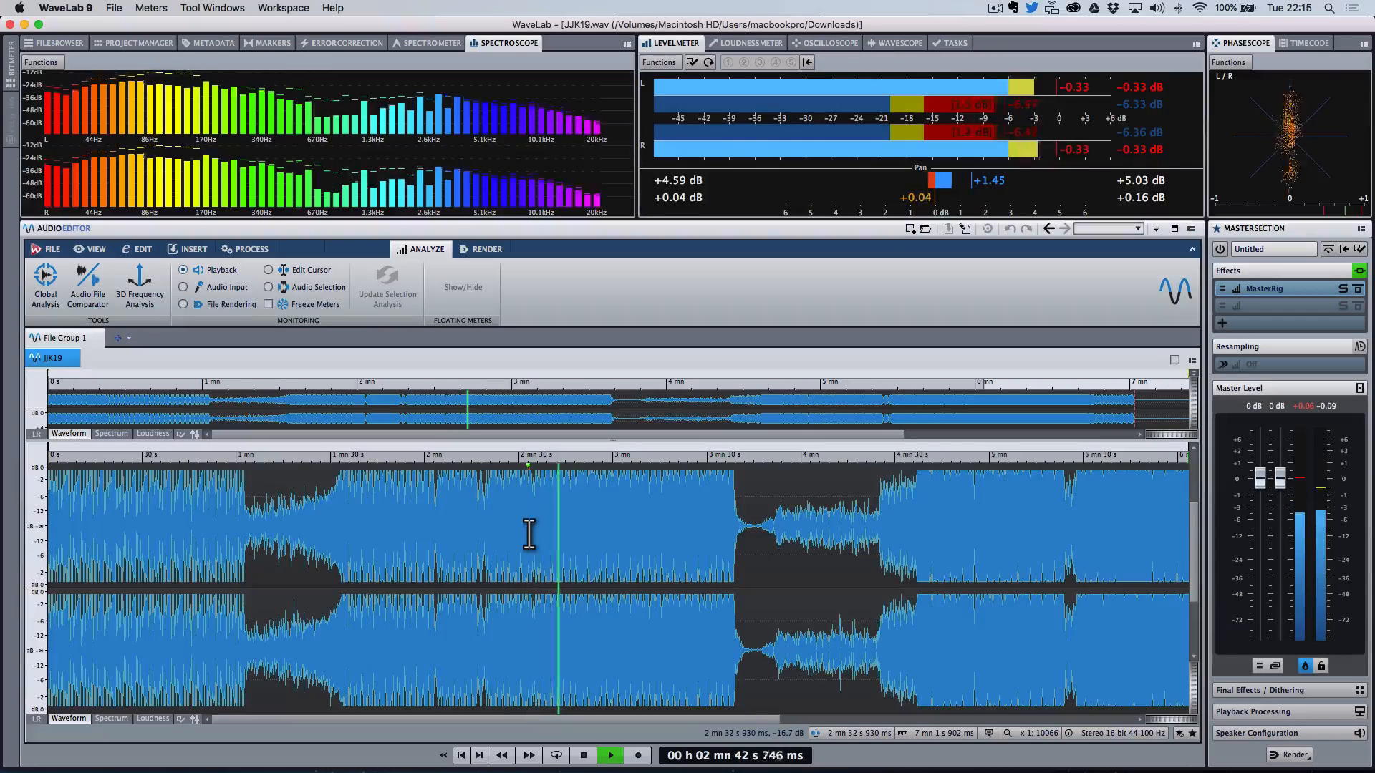
{"action": "key", "text": "space"}
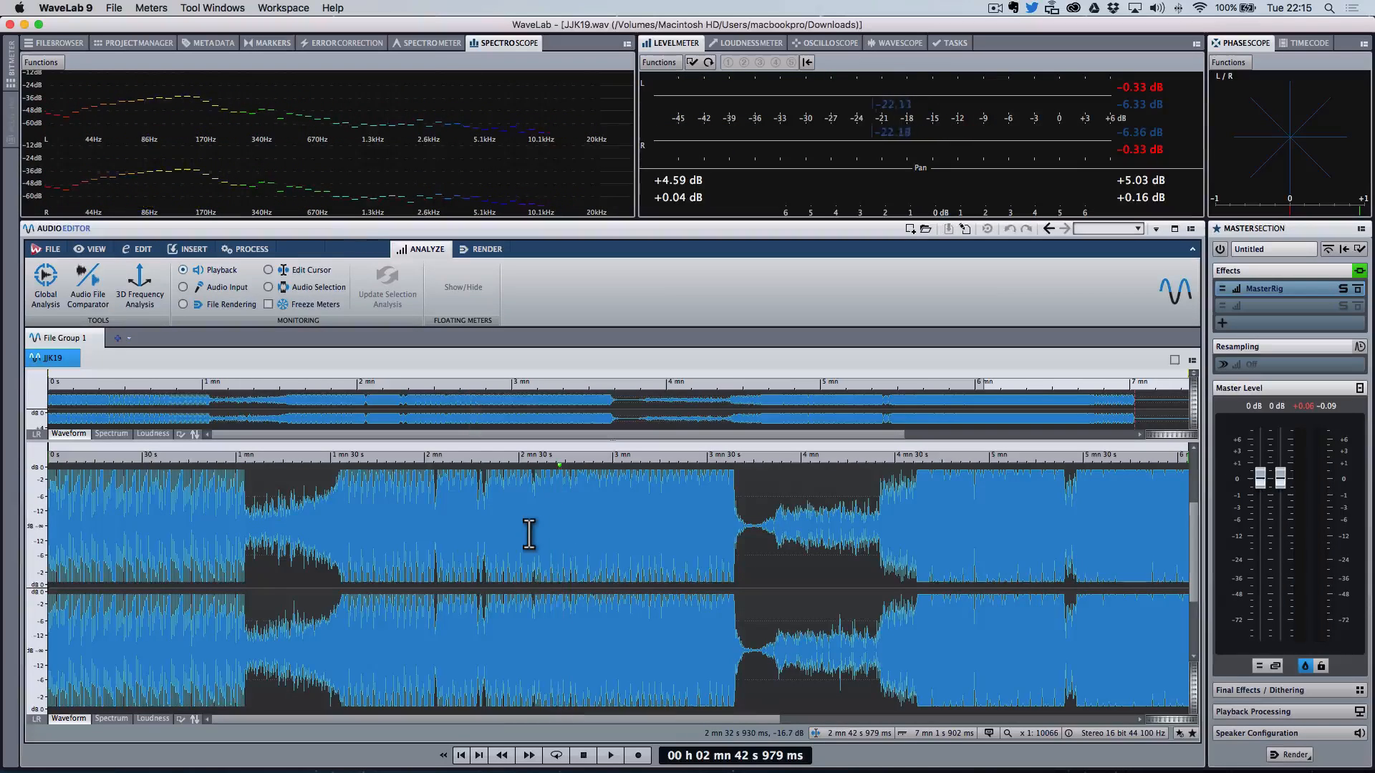
{"action": "left_click", "coordinate": [531, 489]}
{"action": "key", "text": "space"}
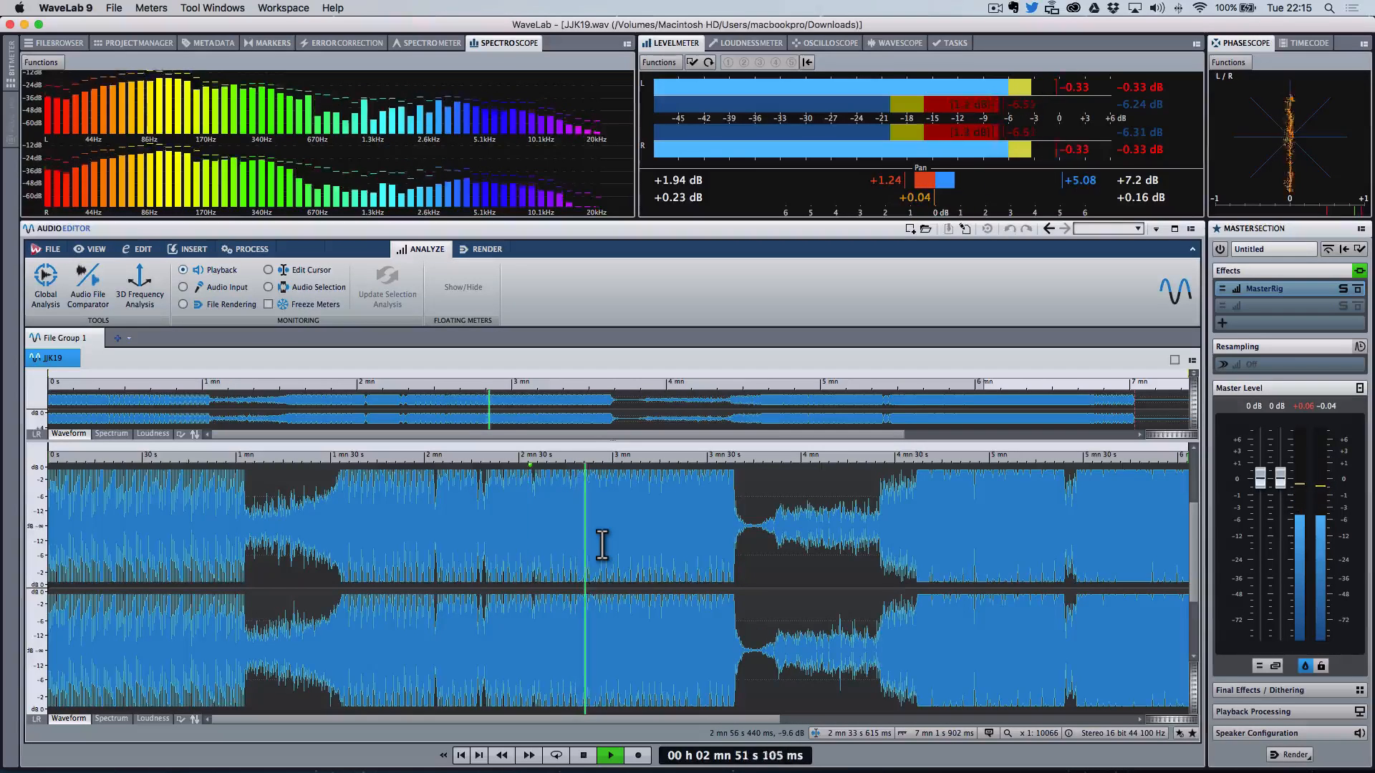
{"action": "key", "text": "space"}
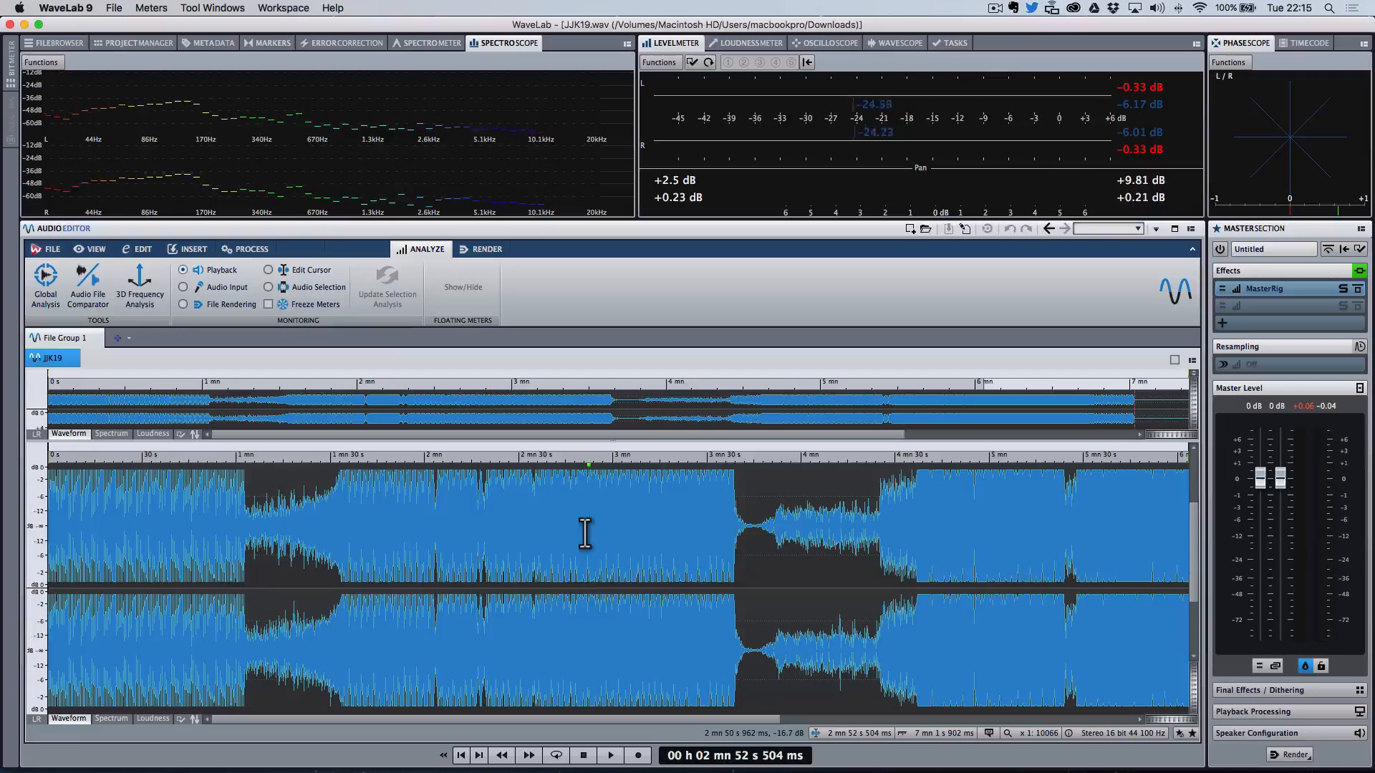
Step: Listen briefly near 2 min 51 s, then play from about 2 min 35 s up to about 3 min
{"action": "left_click", "coordinate": [587, 546]}
{"action": "key", "text": "space"}
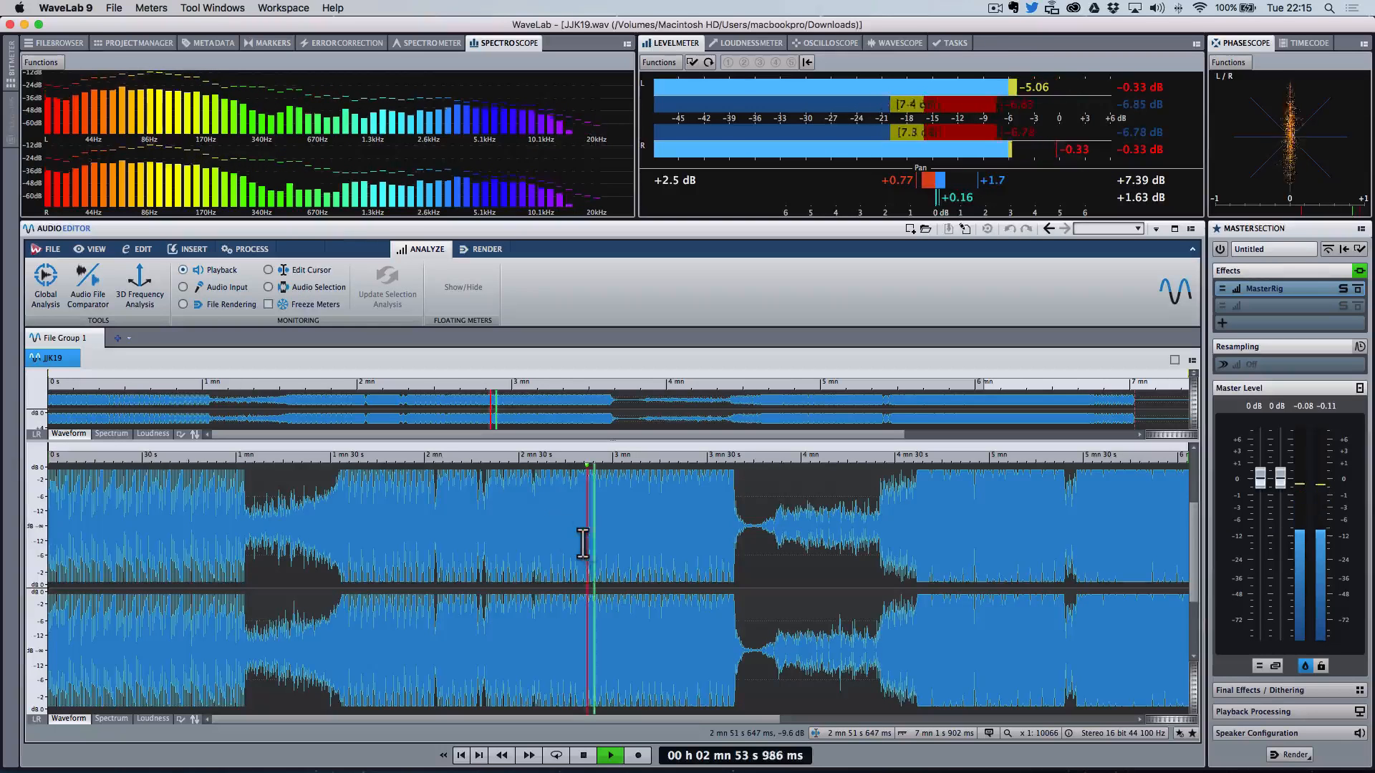
{"action": "key", "text": "space"}
{"action": "left_click", "coordinate": [536, 536]}
{"action": "key", "text": "space"}
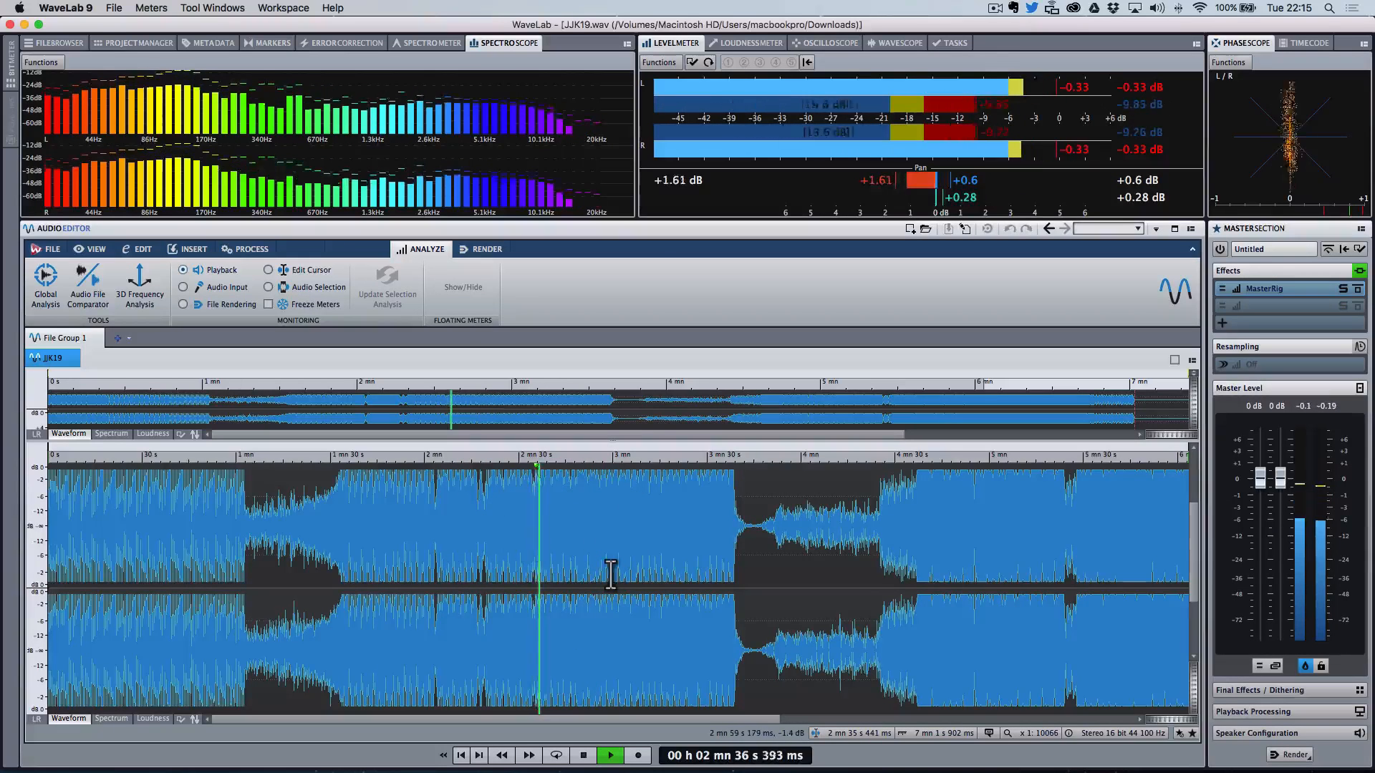
{"action": "key", "text": "space"}
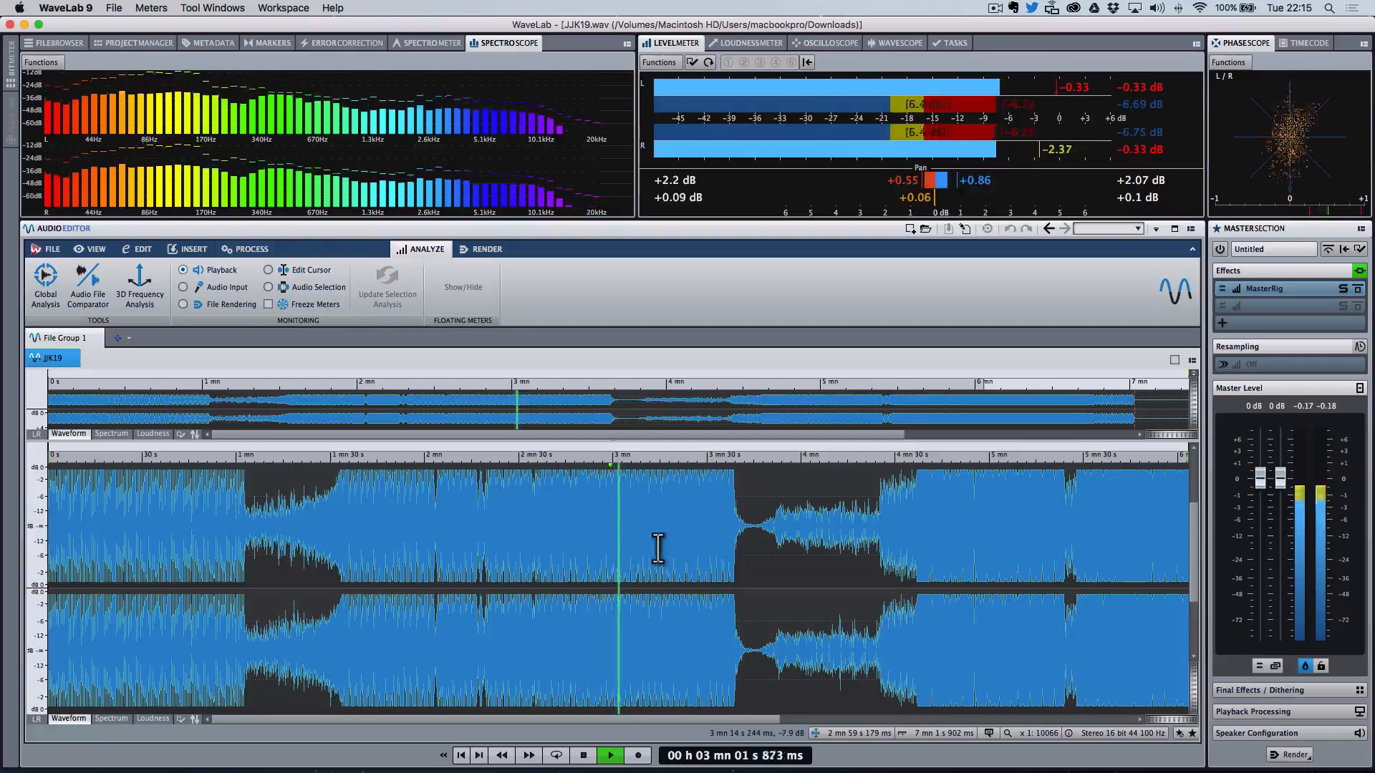
{"action": "key", "text": "space"}
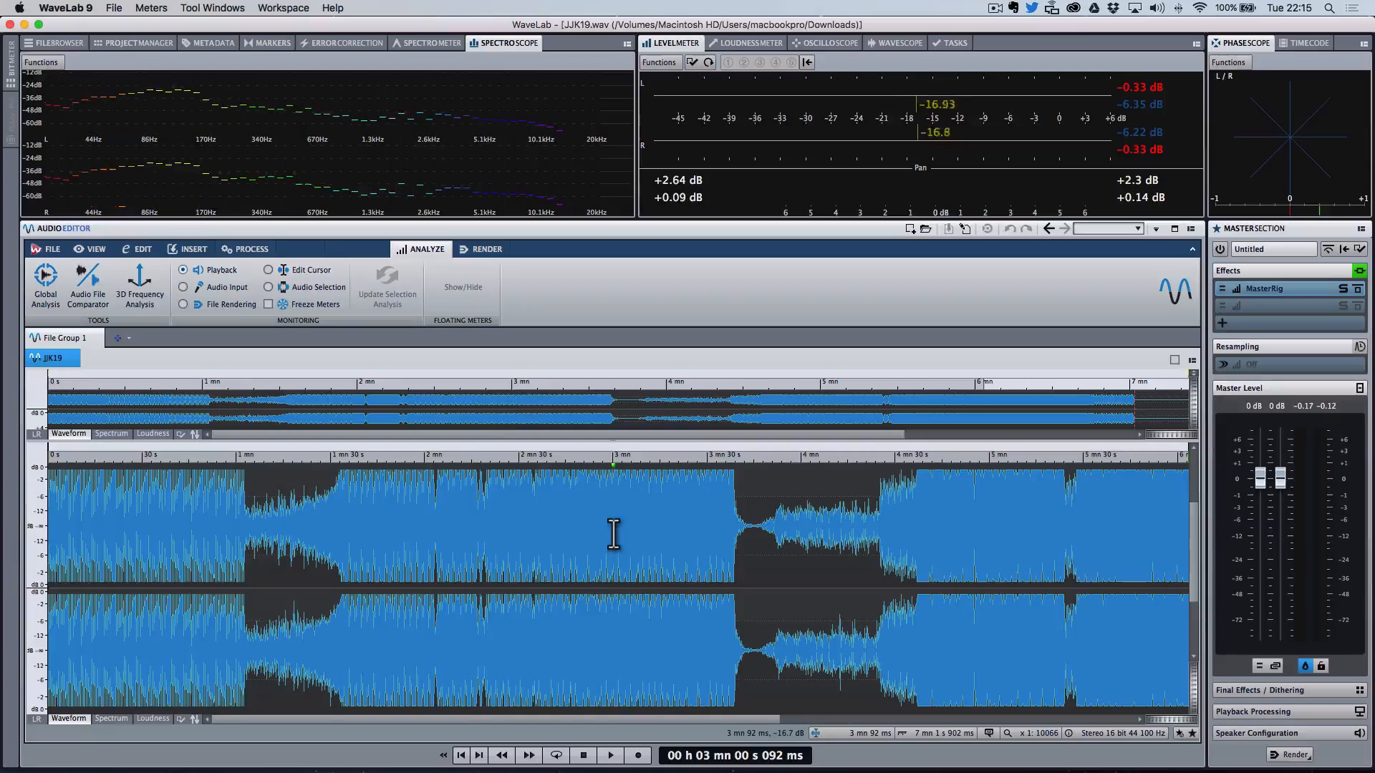
Step: Keep starting and stopping playback to hear the section after 3 min up to about 3 min 35 s
{"action": "key", "text": "space"}
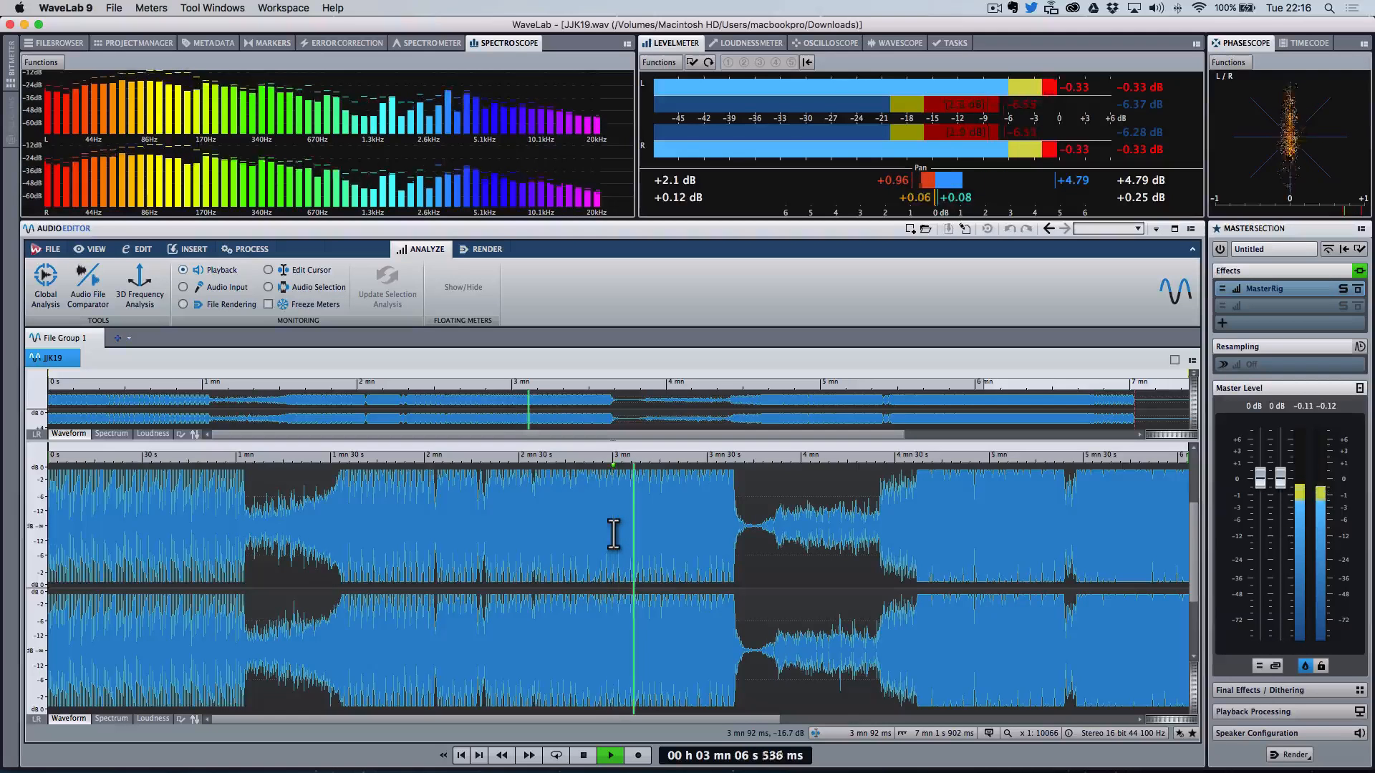
{"action": "key", "text": "space"}
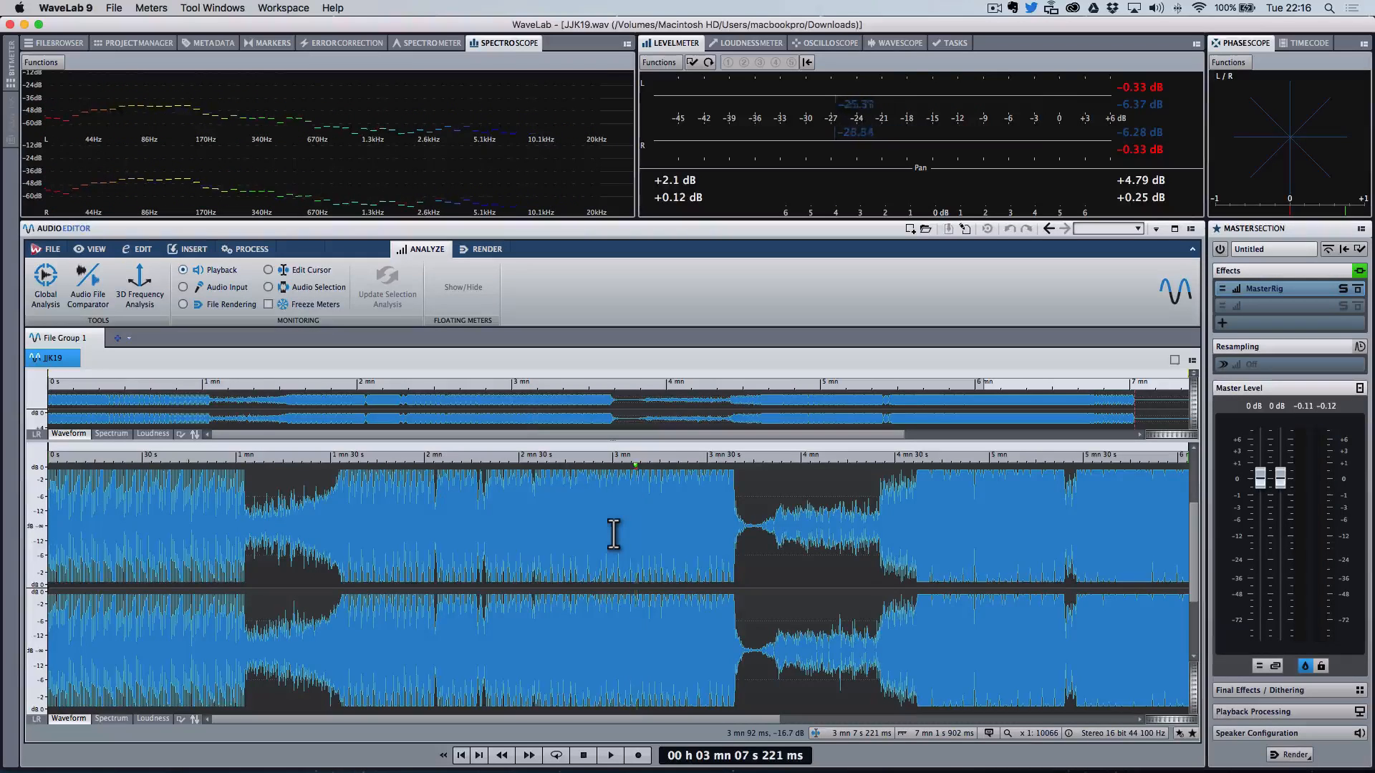
{"action": "key", "text": "space"}
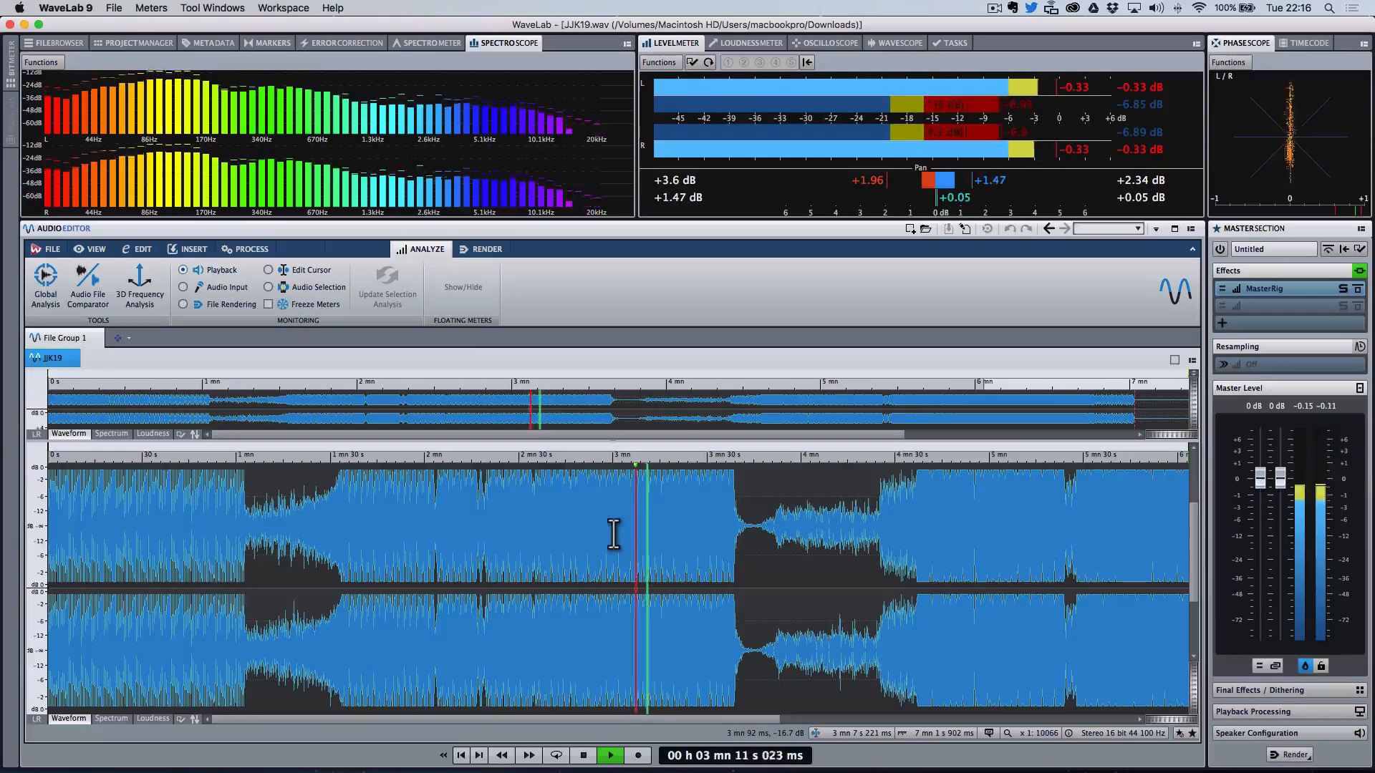
{"action": "key", "text": "space"}
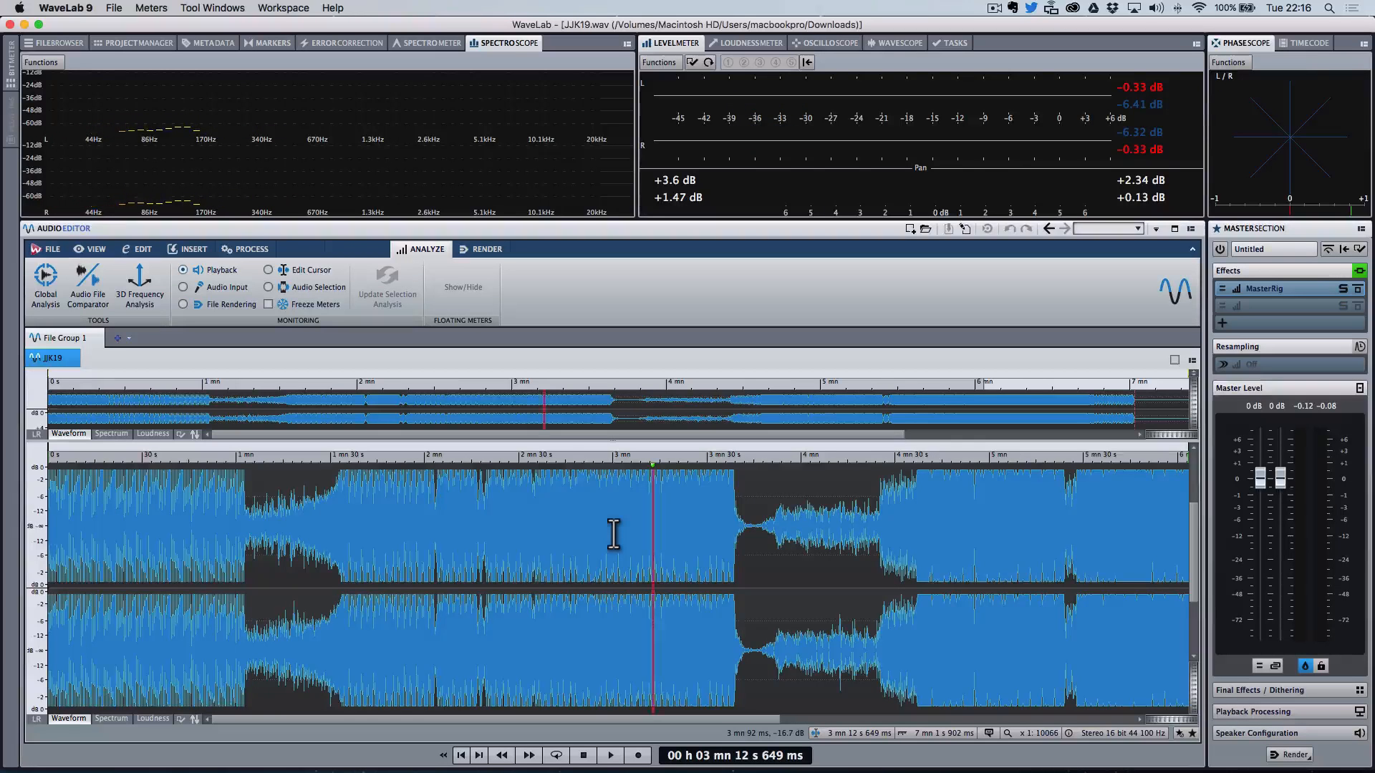
{"action": "key", "text": "space"}
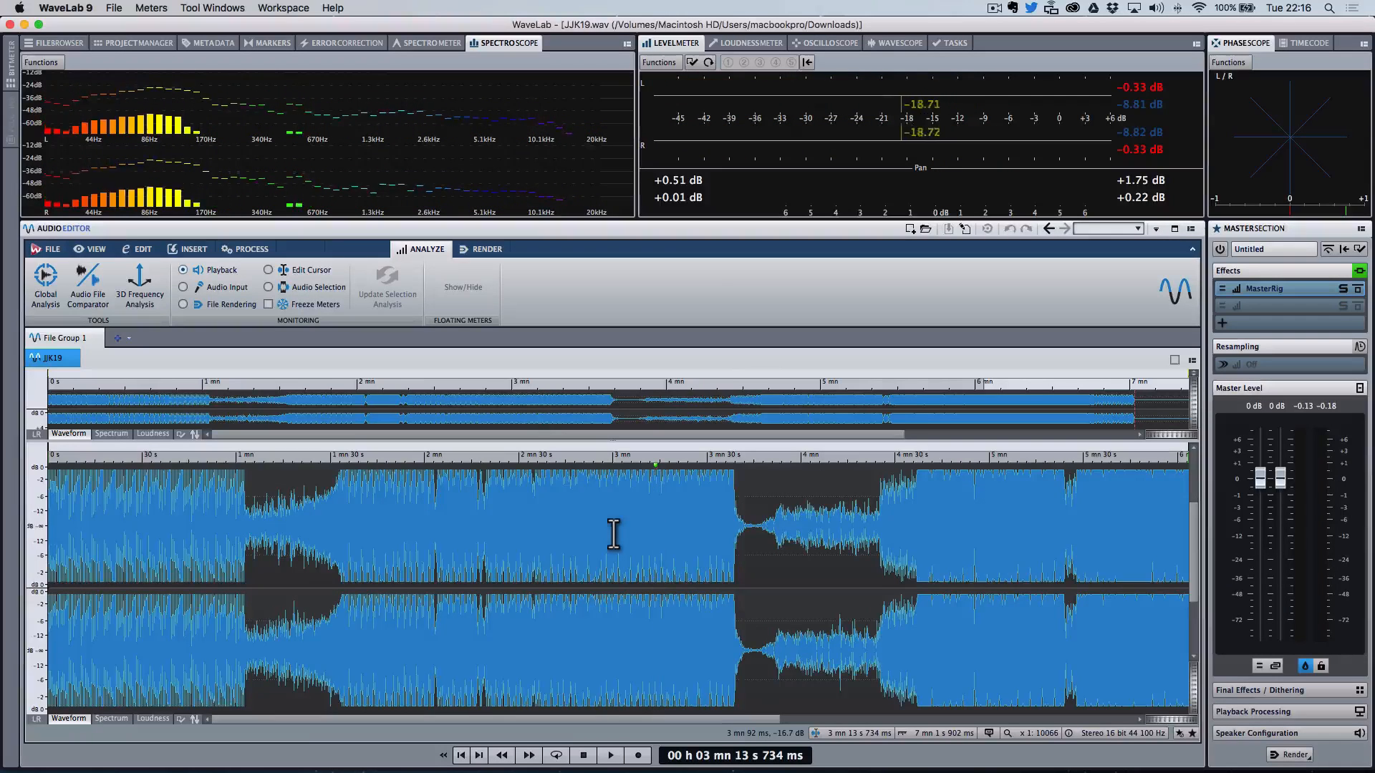
{"action": "key", "text": "space"}
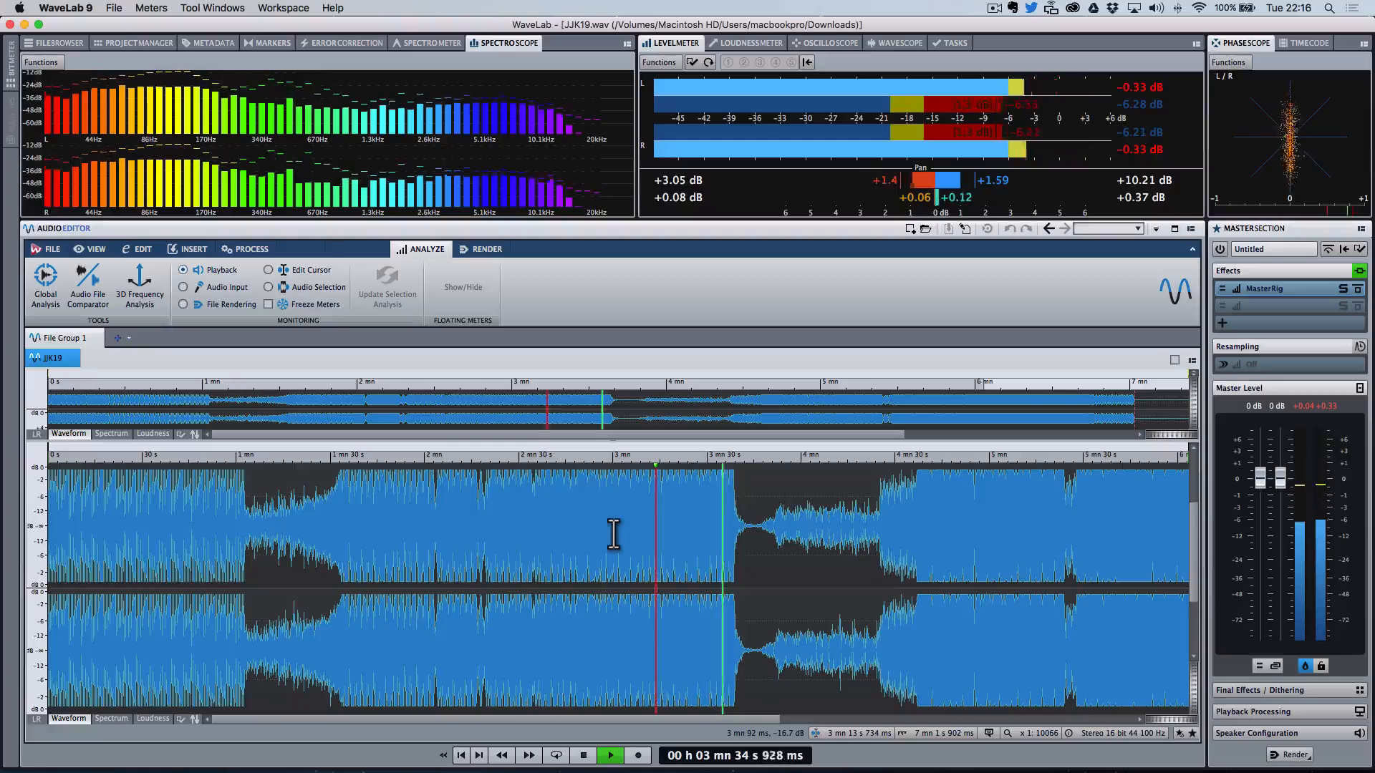
{"action": "key", "text": "space"}
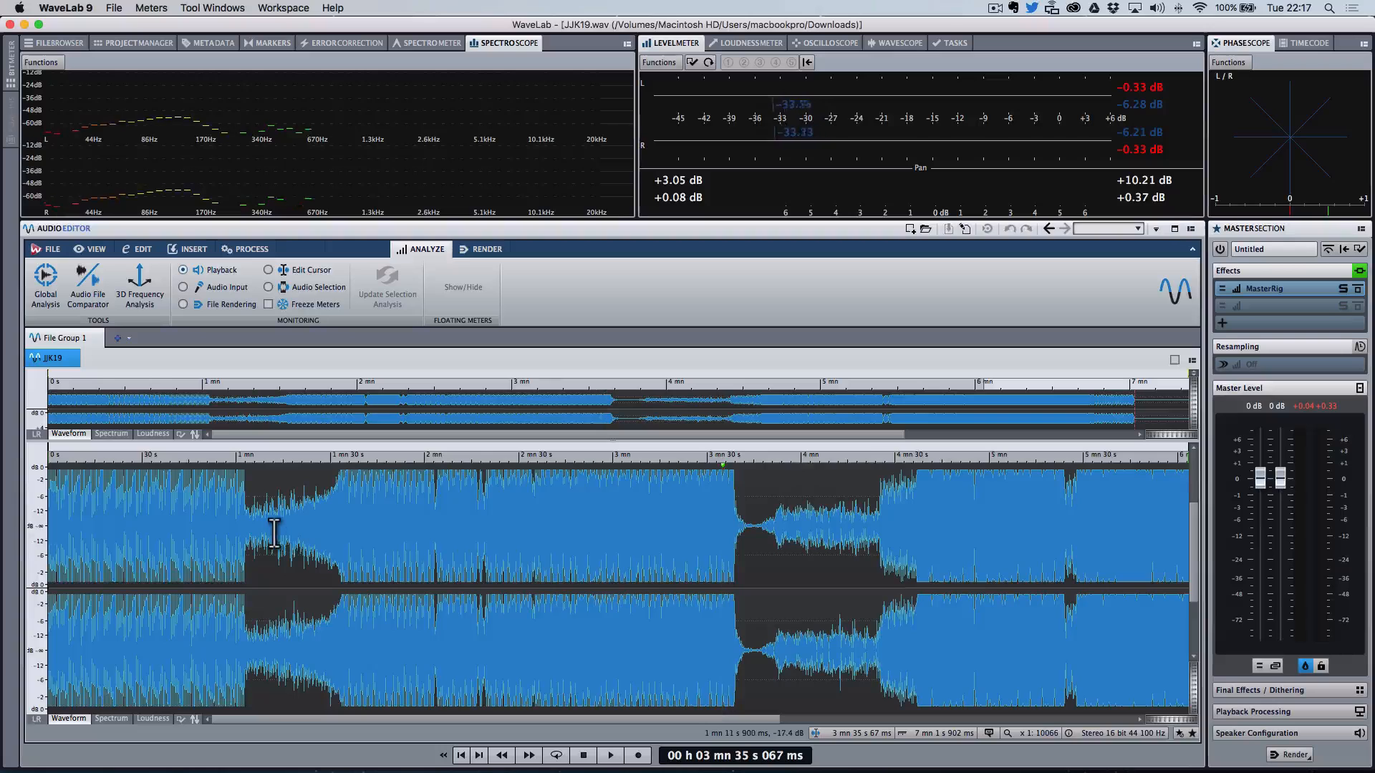
Step: Jump back to points around 55 s, 1 min 28 s and 1 min 15 s and listen in short bursts
{"action": "left_click", "coordinate": [221, 542]}
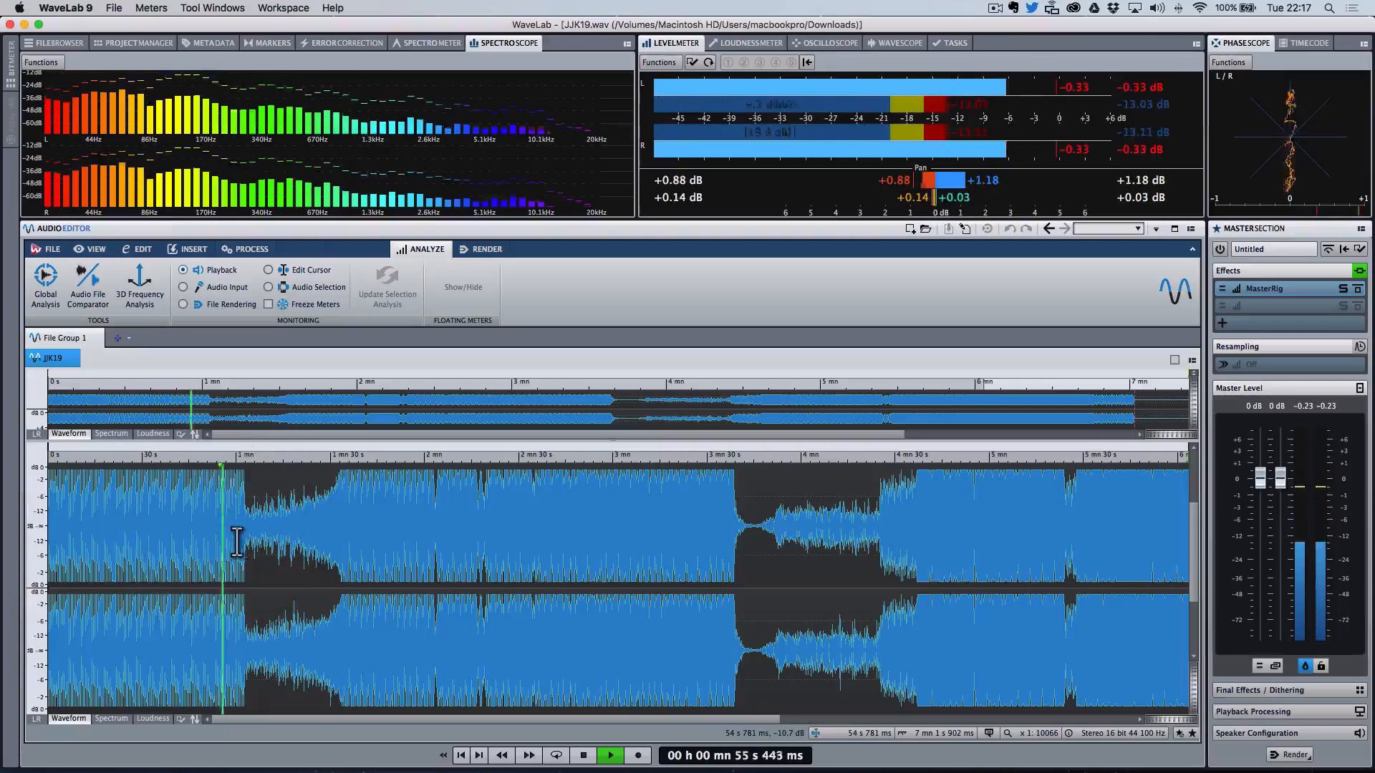
{"action": "left_click", "coordinate": [206, 533]}
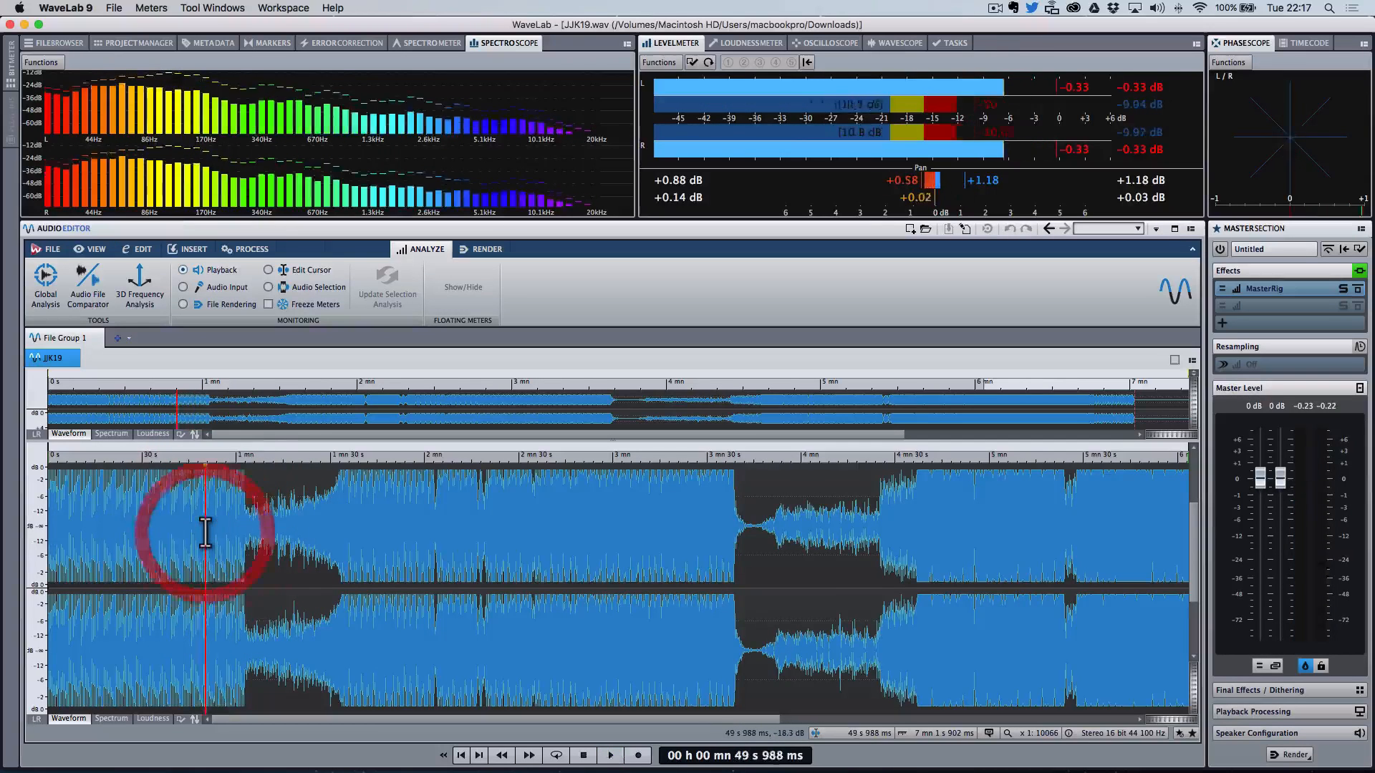
{"action": "left_click", "coordinate": [343, 544]}
{"action": "left_click", "coordinate": [328, 528]}
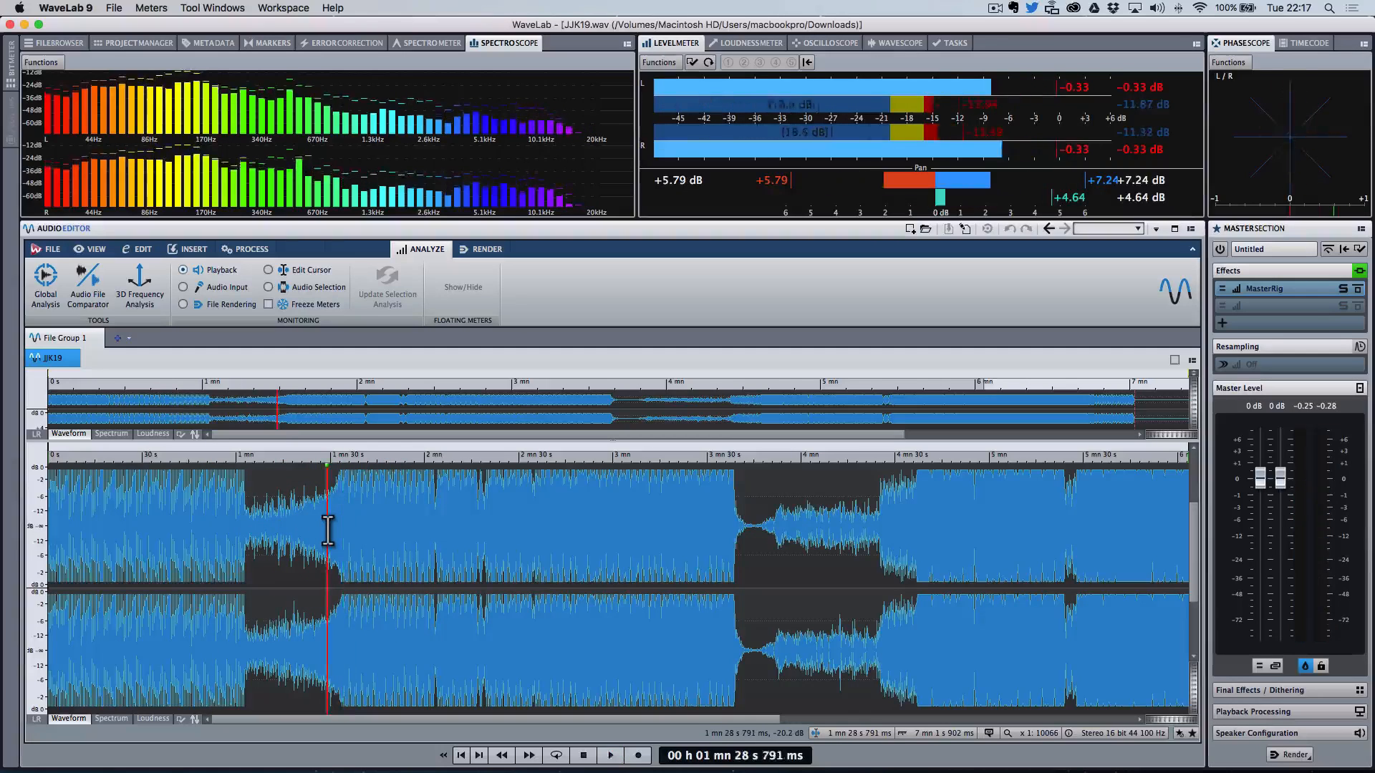
{"action": "left_click", "coordinate": [290, 528]}
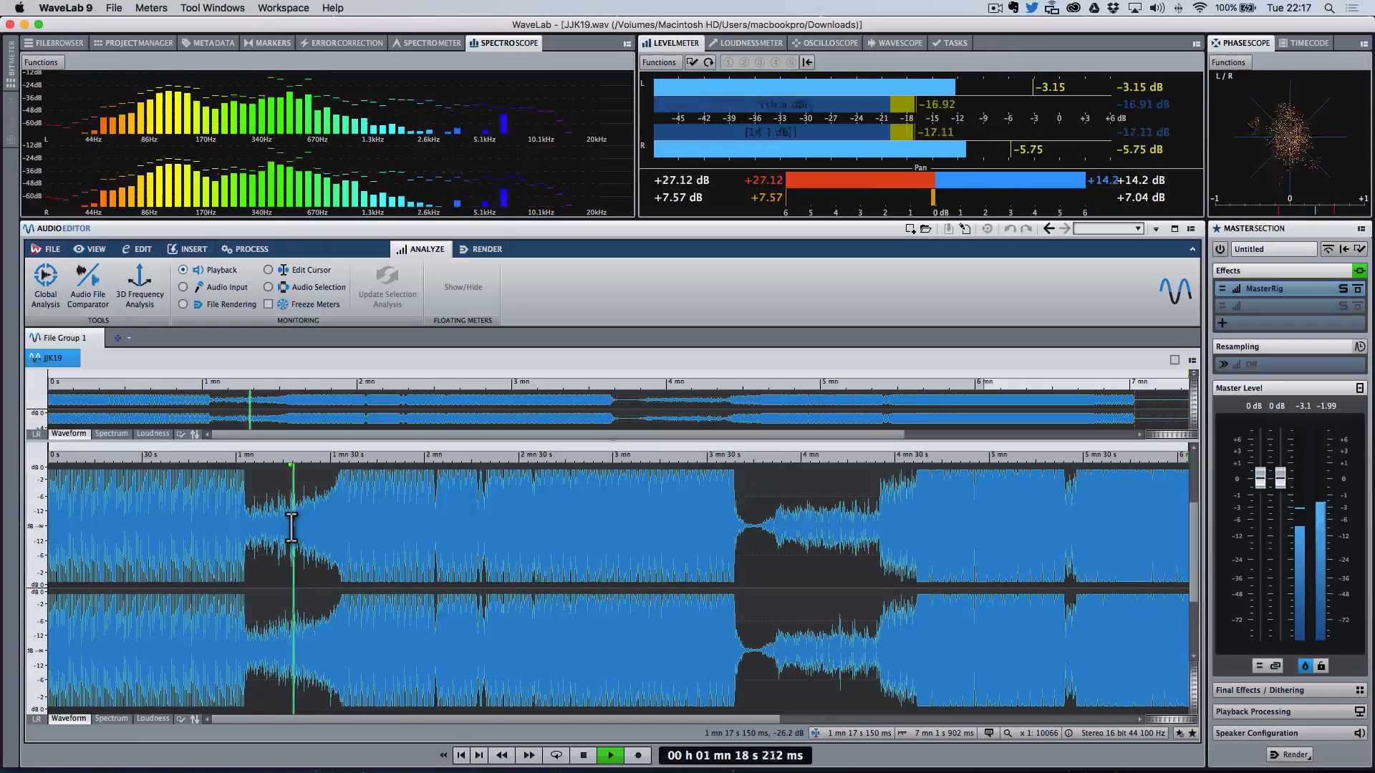
{"action": "key", "text": "space"}
{"action": "left_click", "coordinate": [285, 523]}
{"action": "key", "text": "space"}
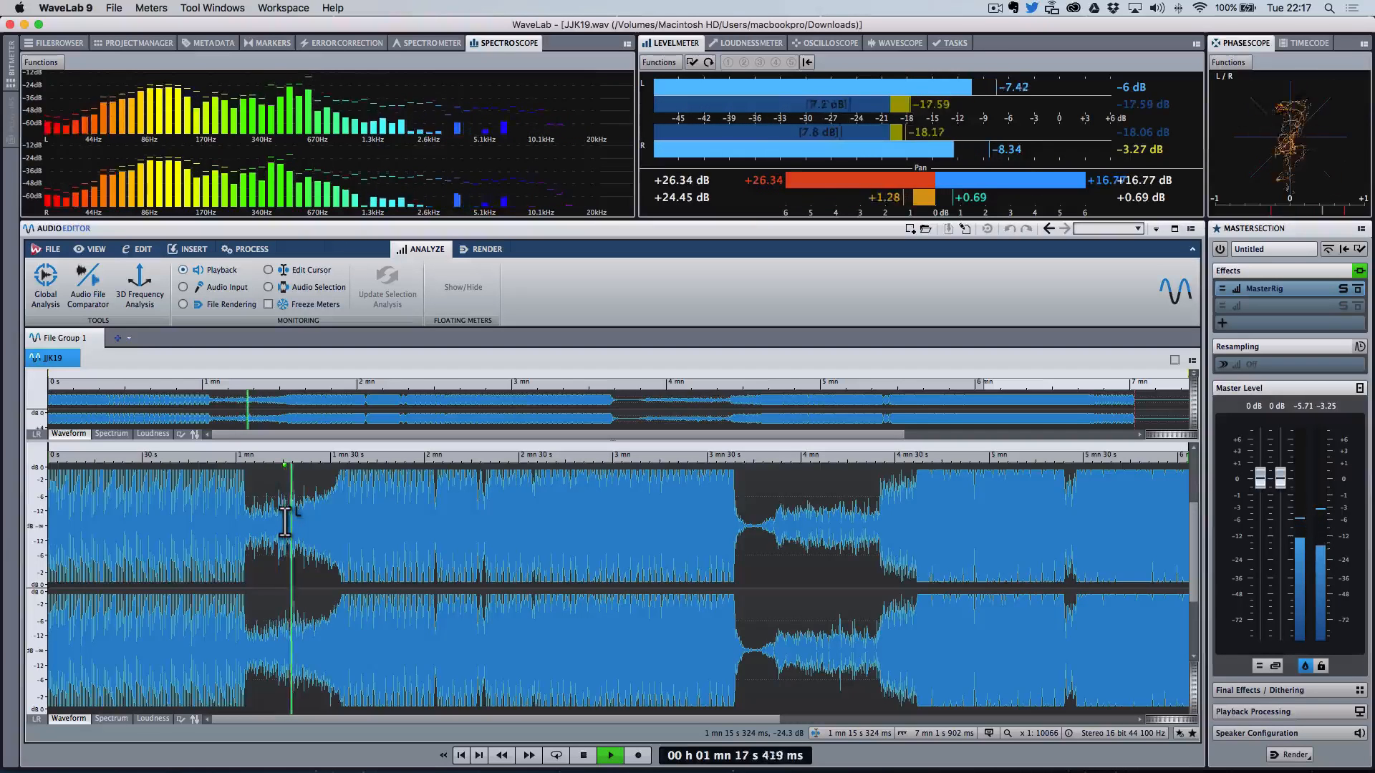
{"action": "key", "text": "space"}
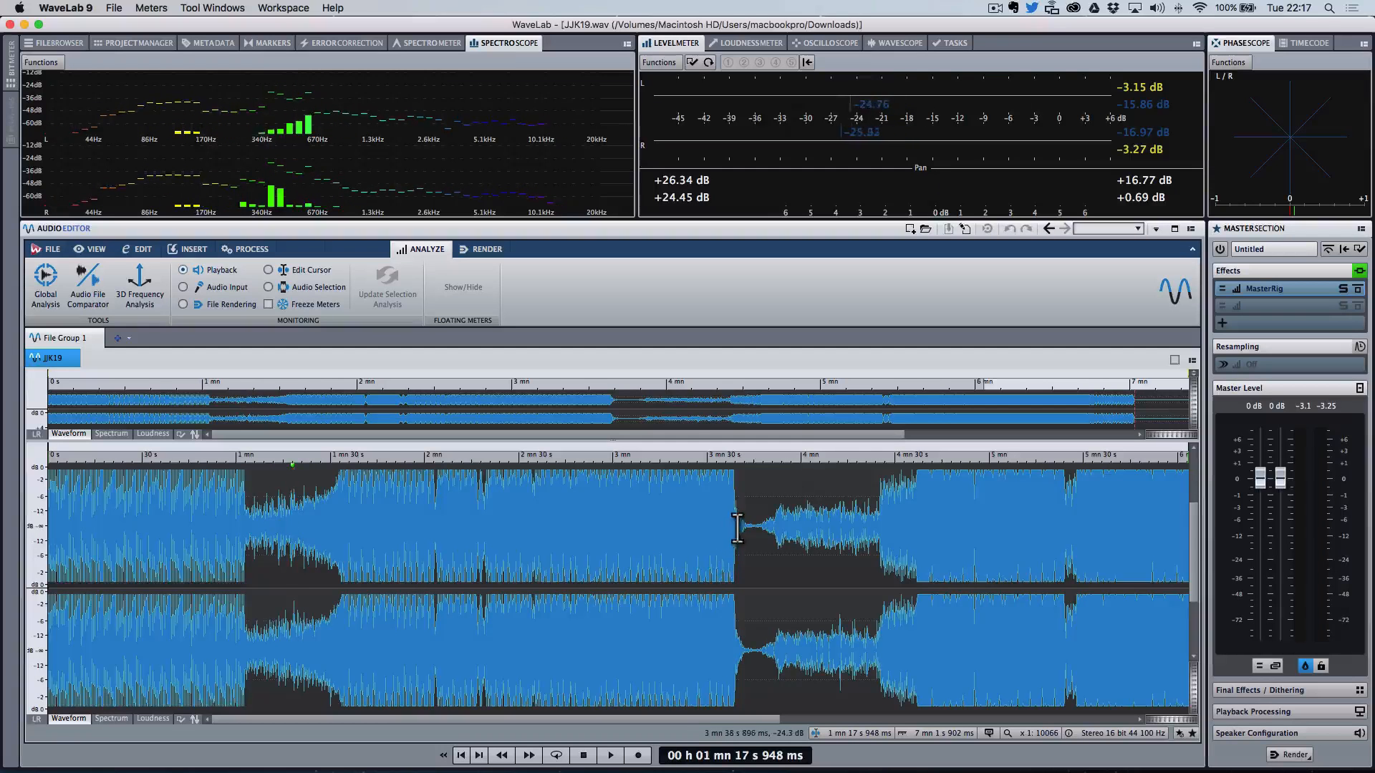
Step: Listen around 3 min 17 s and 3 min 28 s in short bursts
{"action": "left_click", "coordinate": [667, 507]}
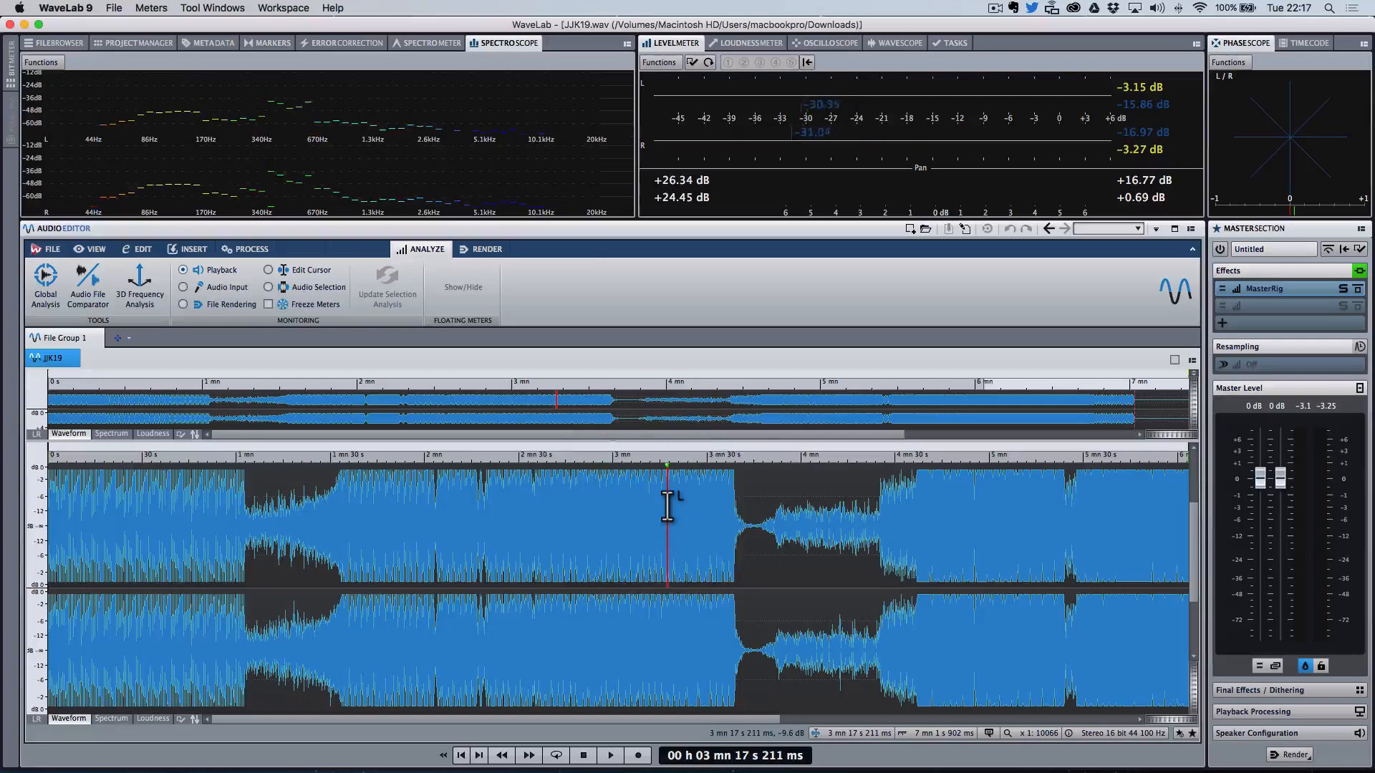
{"action": "key", "text": "space"}
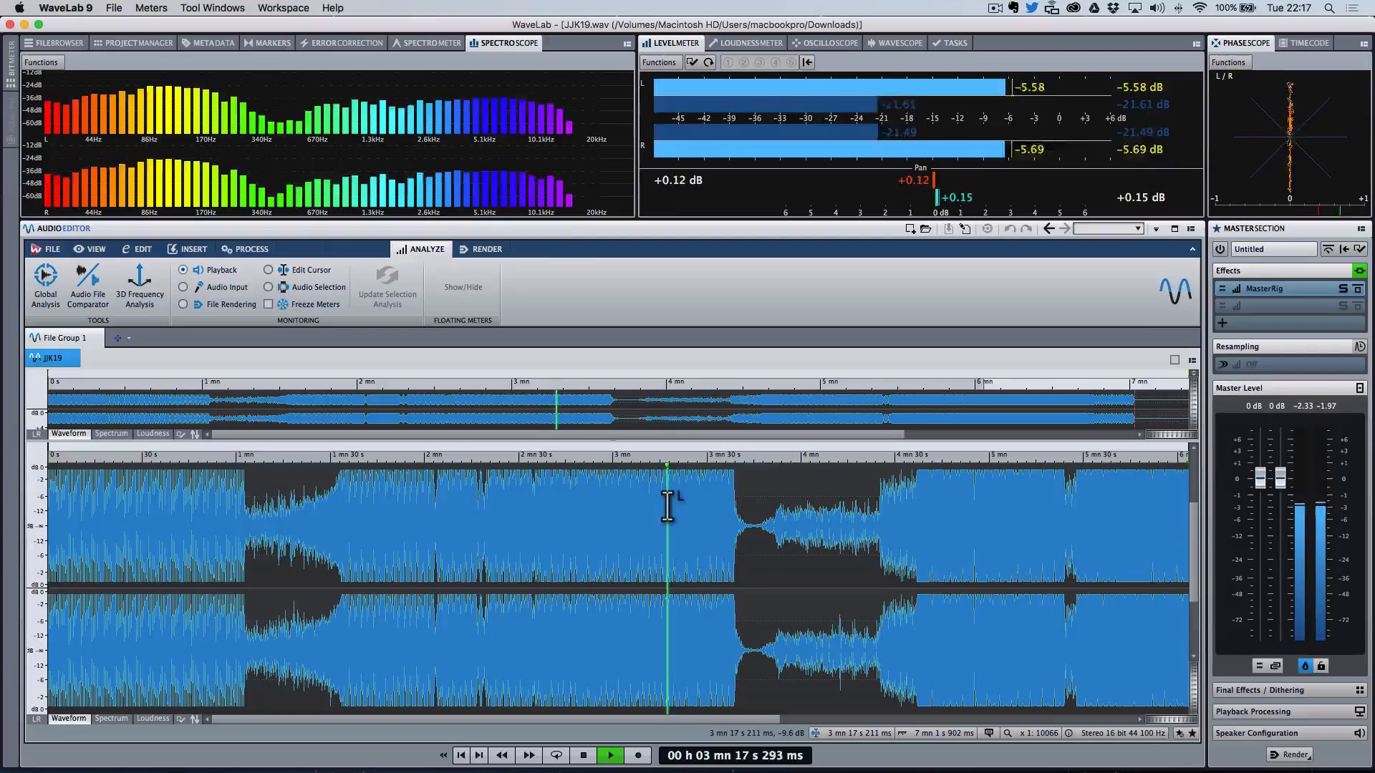
{"action": "key", "text": "space"}
{"action": "left_click", "coordinate": [704, 529]}
{"action": "left_click", "coordinate": [715, 528]}
{"action": "key", "text": "space"}
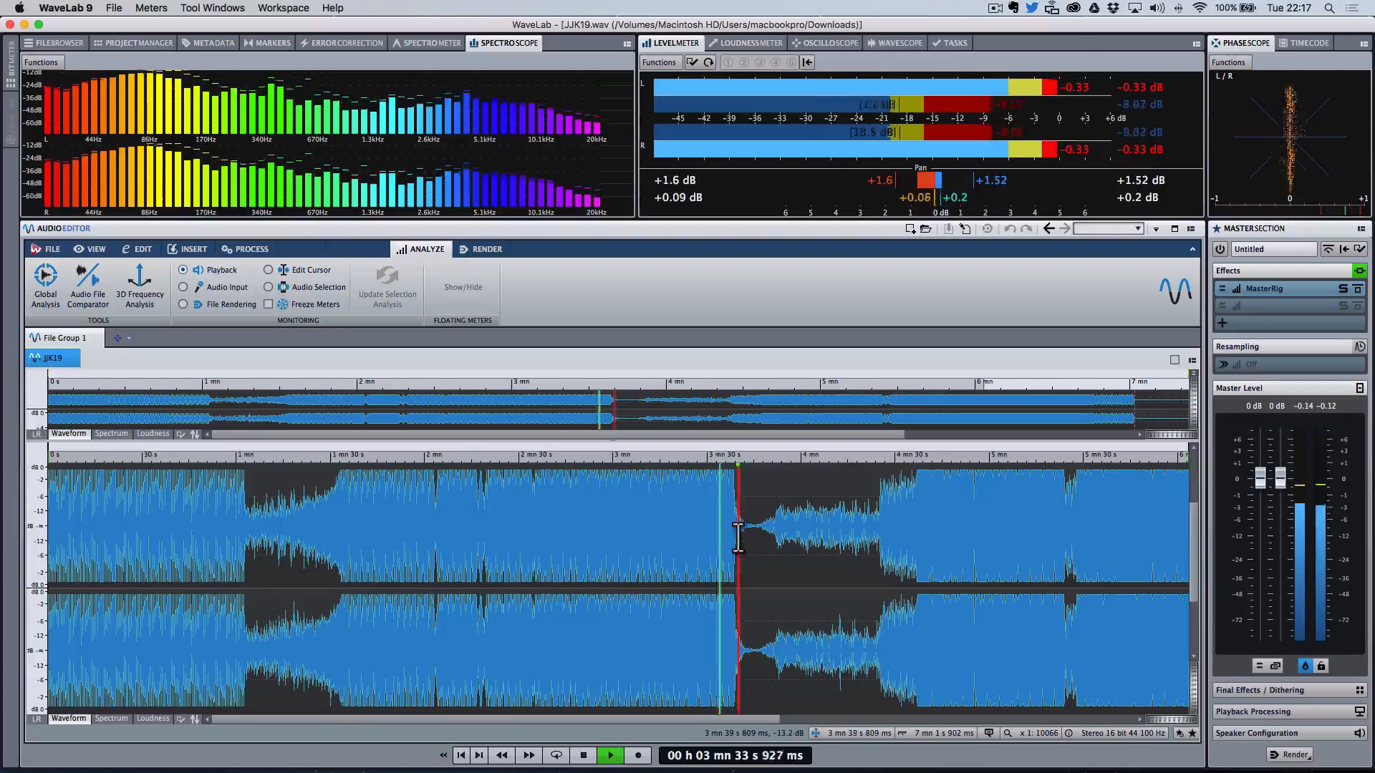
Step: Play from about 3 min 37 s through the quiet breakdown, stopping near 4 min 43 s
{"action": "left_click", "coordinate": [739, 535]}
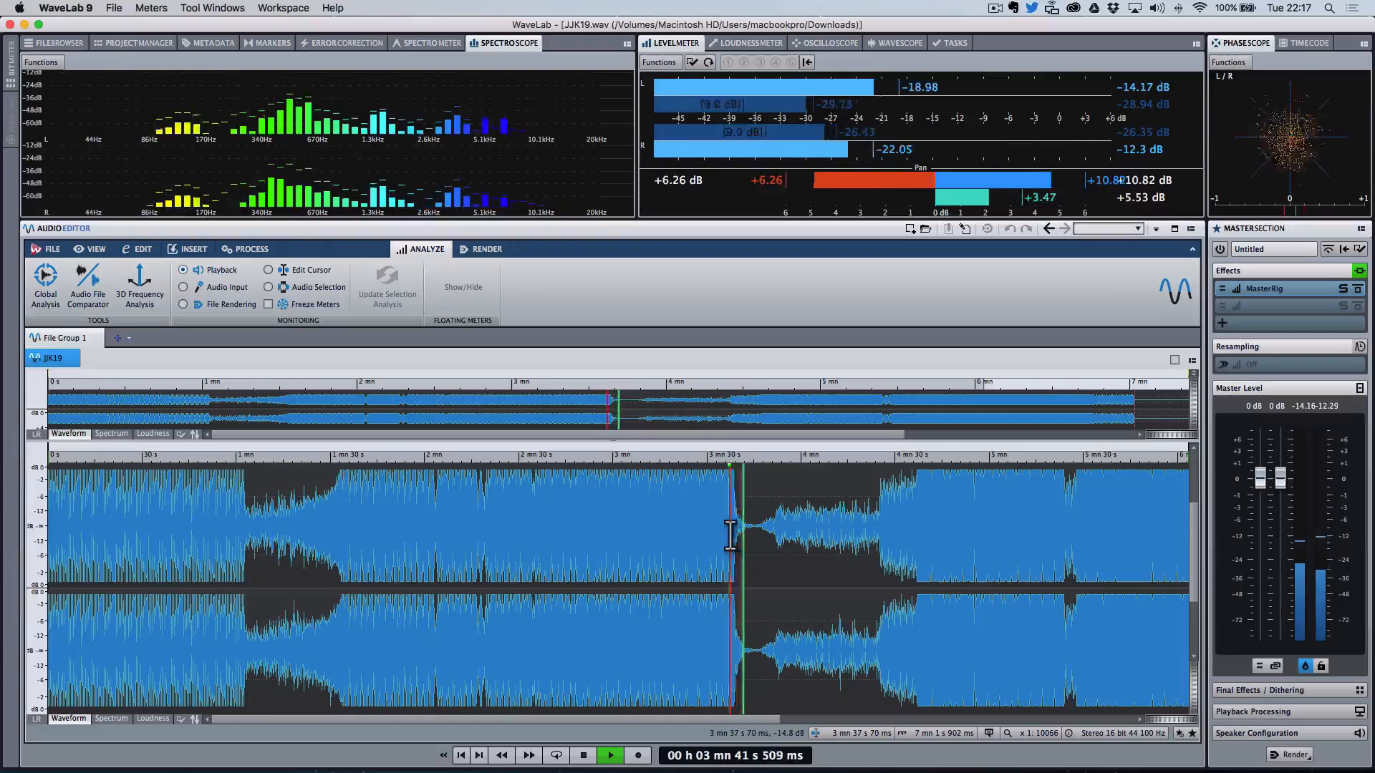
{"action": "left_click", "coordinate": [731, 536]}
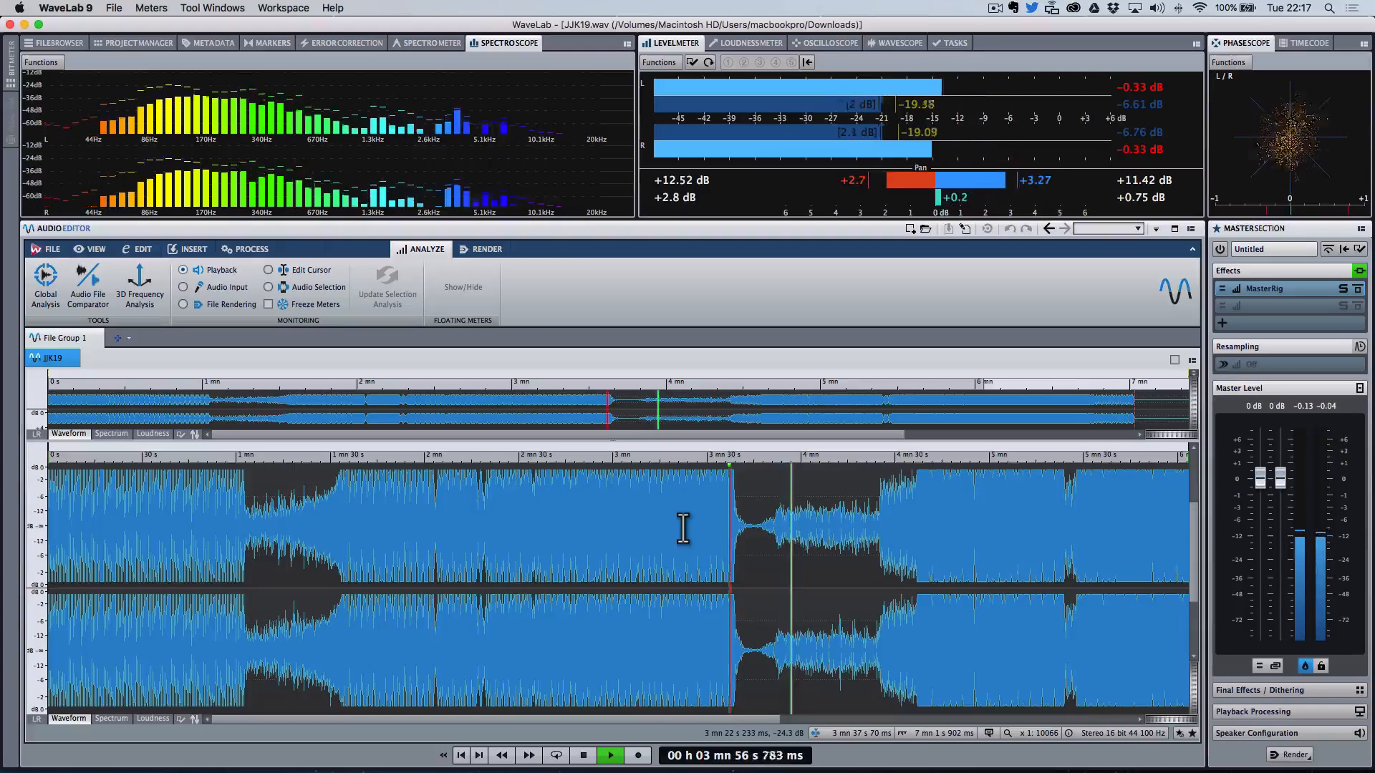
{"action": "key", "text": "Down"}
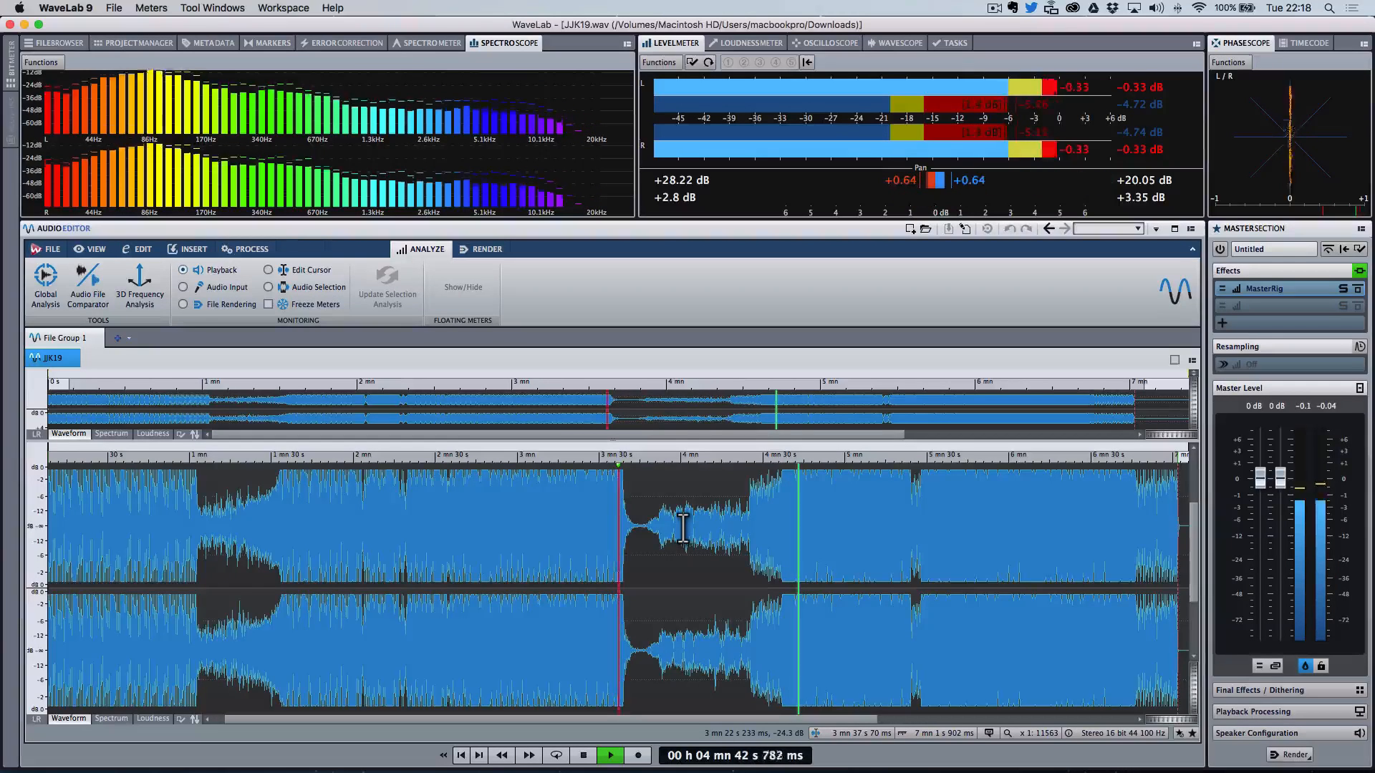
{"action": "key", "text": "space"}
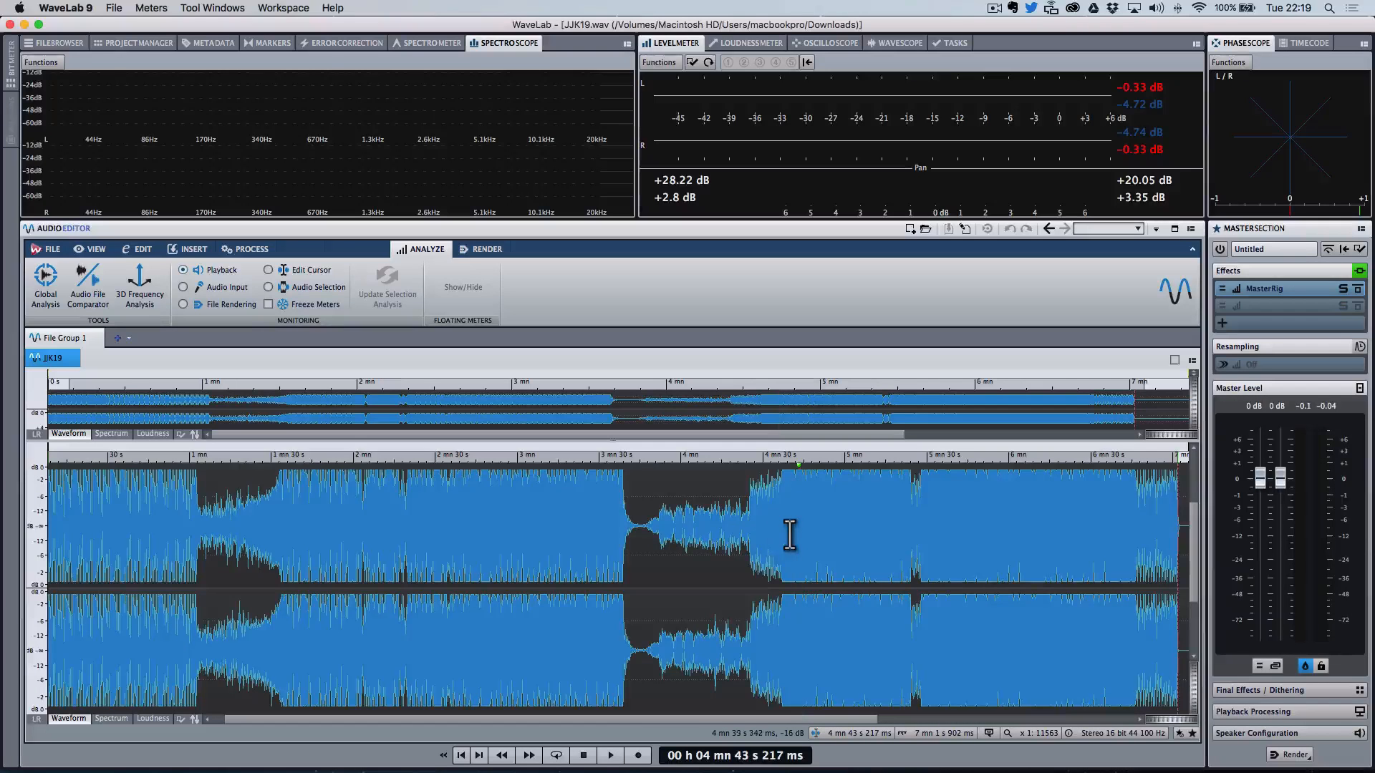
Step: Play from about 4 min 33 s to about 6 min 32 s, then listen to the ending from about 6 min 47 s
{"action": "left_click", "coordinate": [782, 533]}
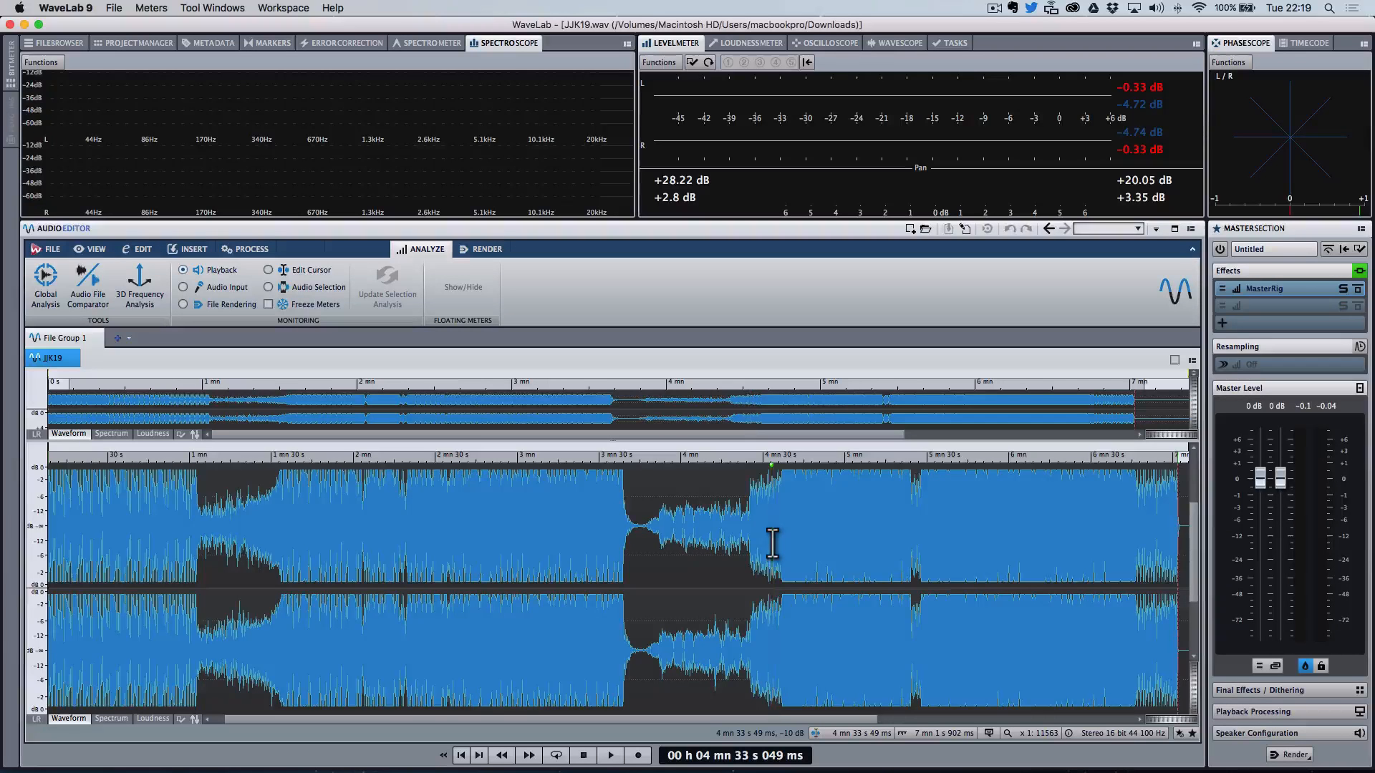
{"action": "key", "text": "space"}
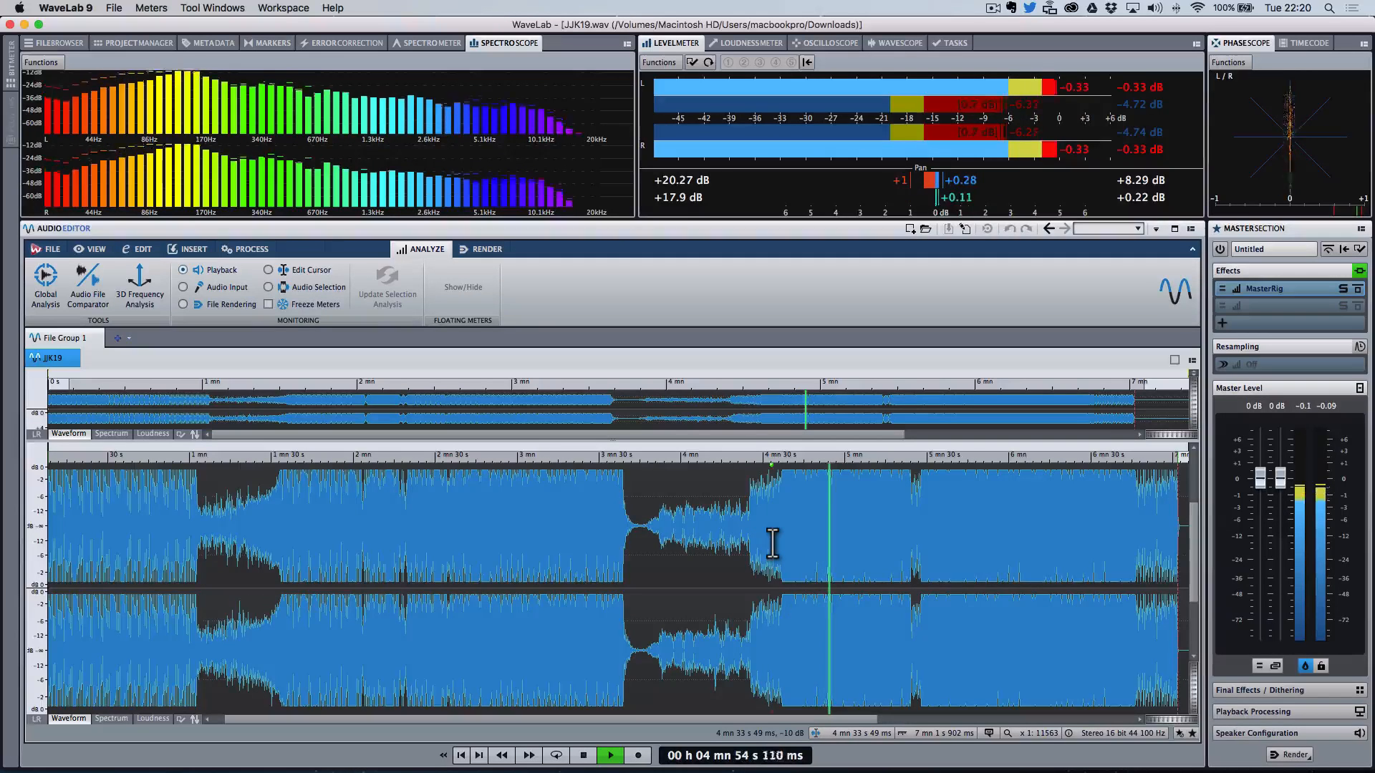
{"action": "left_click", "coordinate": [772, 544]}
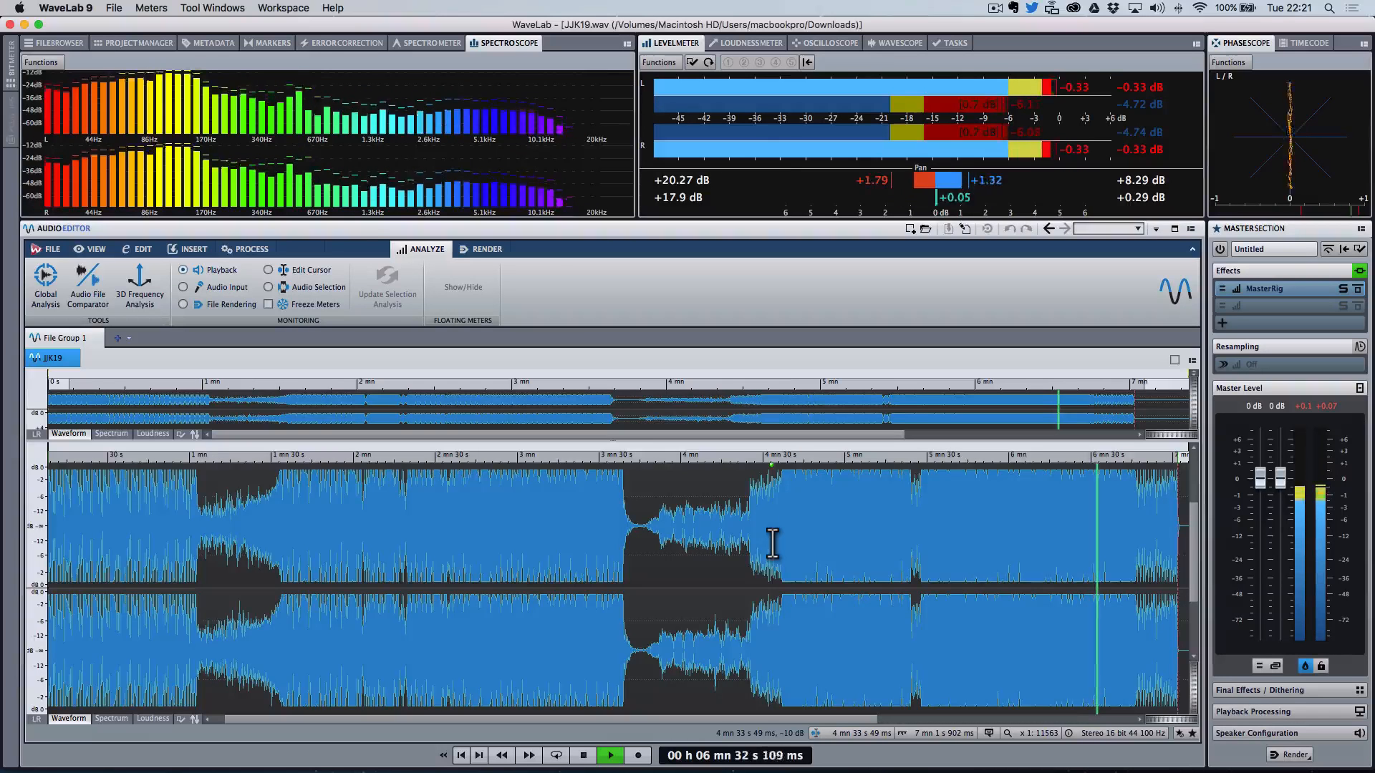
{"action": "left_click", "coordinate": [772, 544]}
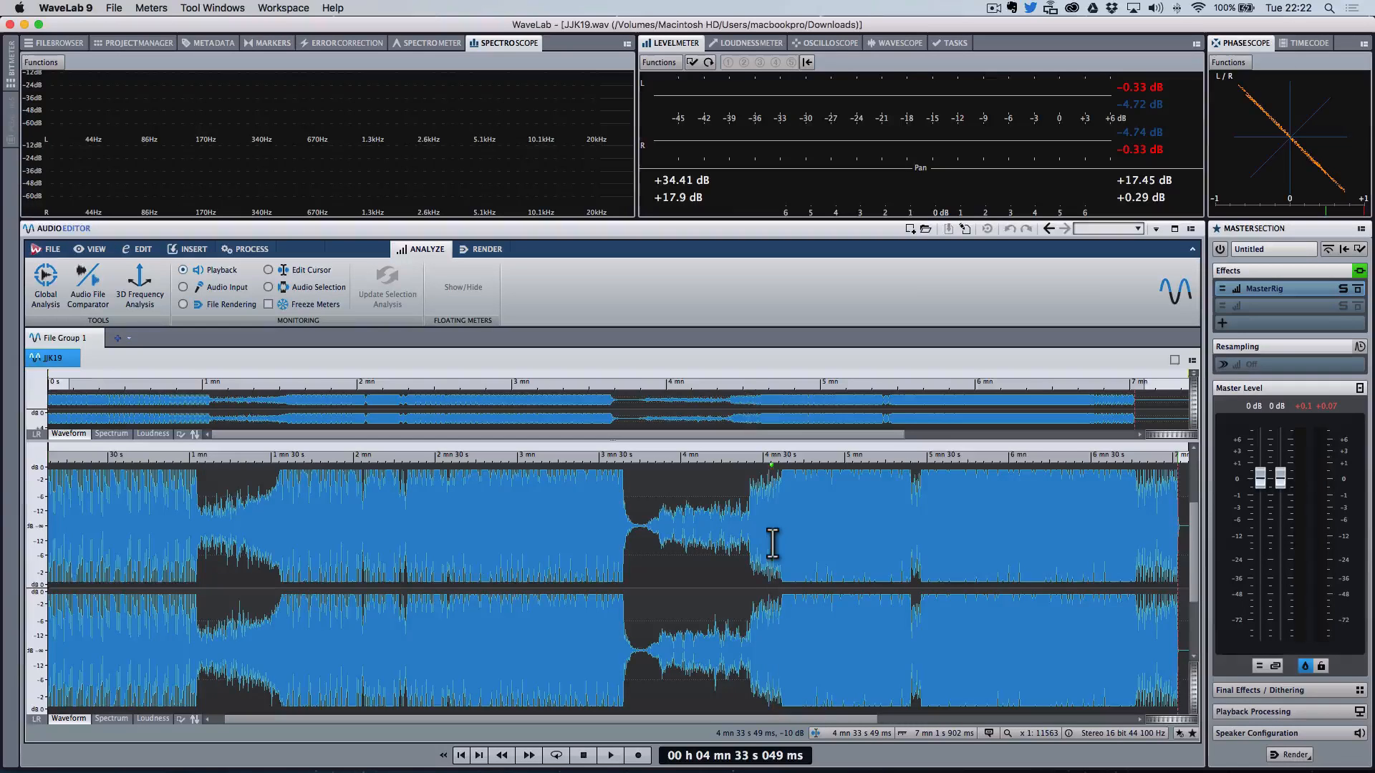
{"action": "left_click", "coordinate": [1137, 543]}
{"action": "left_click", "coordinate": [1138, 543]}
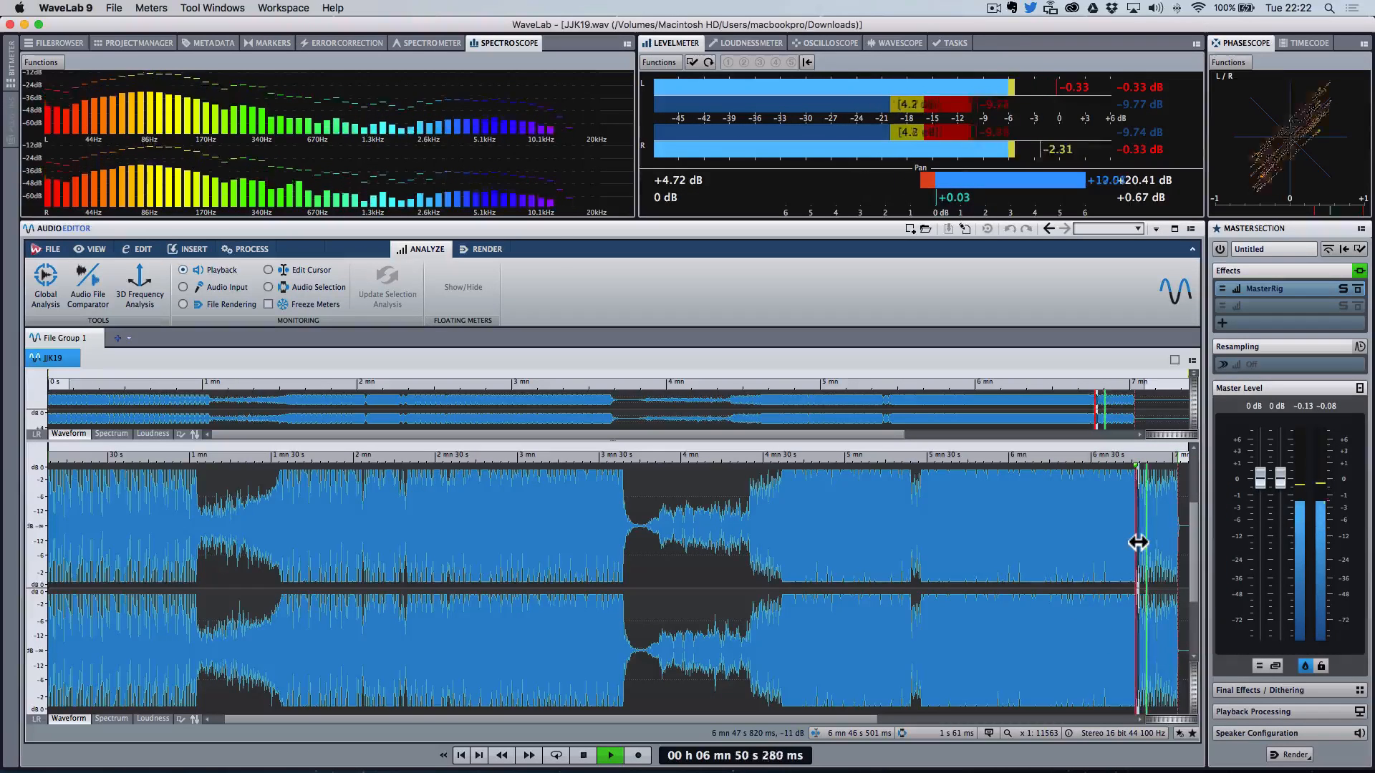
Step: Listen to the track's ending around 6 min 50 s in short bursts
{"action": "key", "text": "space"}
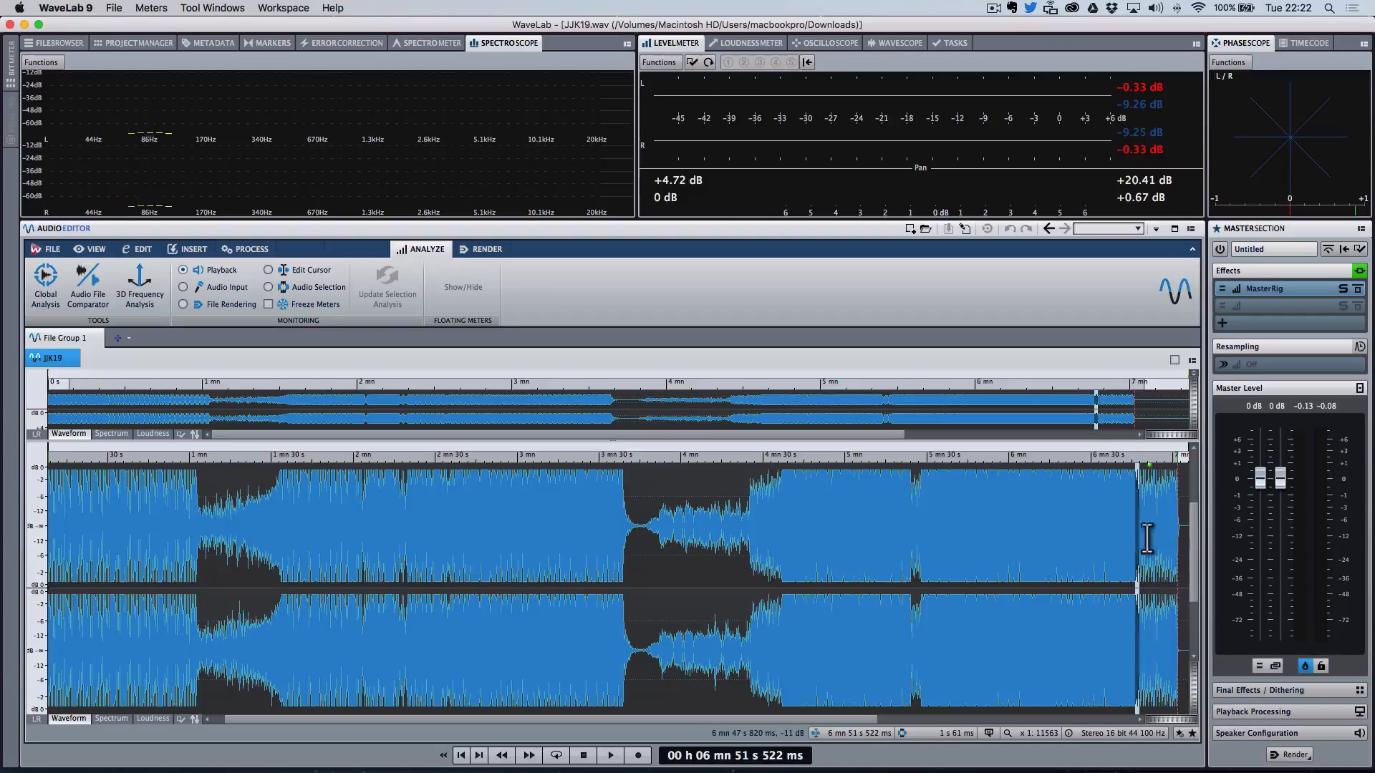
{"action": "left_click", "coordinate": [1148, 523]}
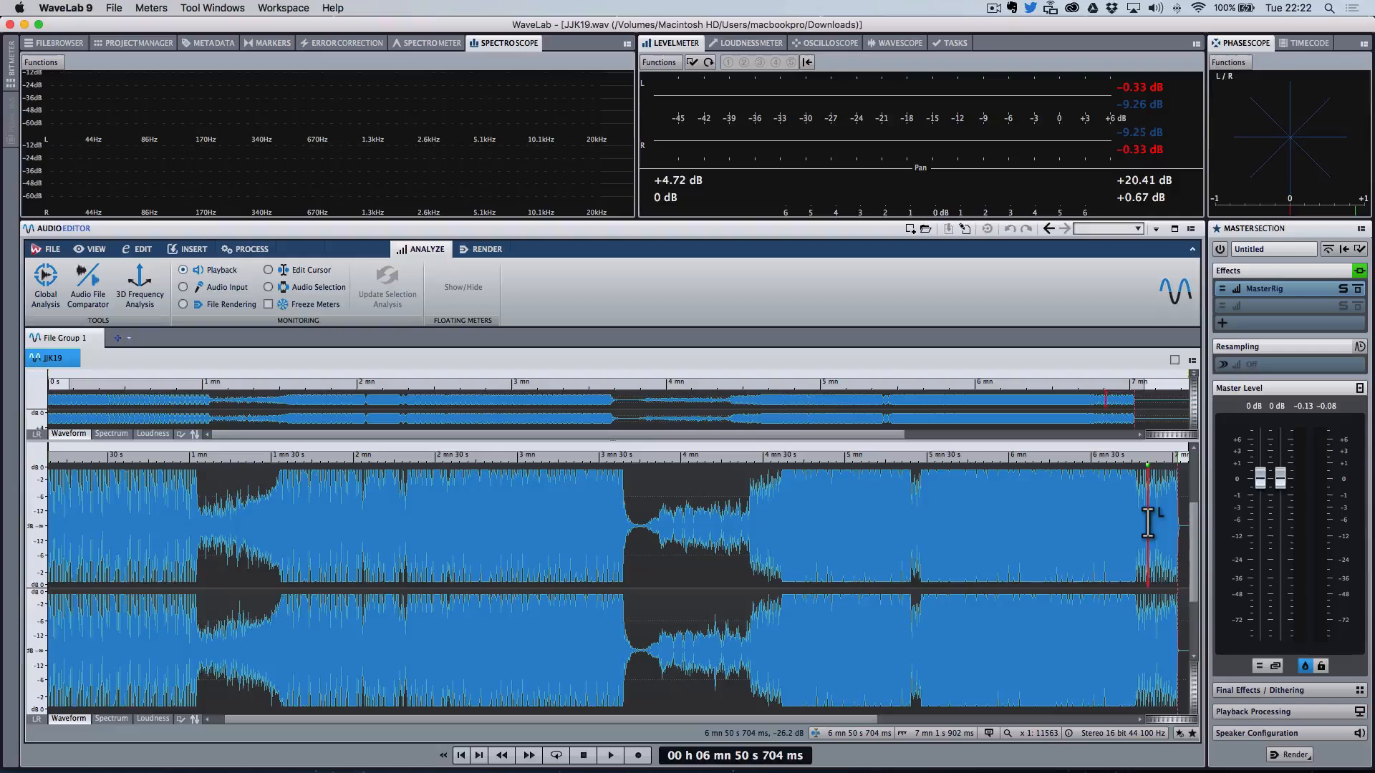
{"action": "key", "text": "space"}
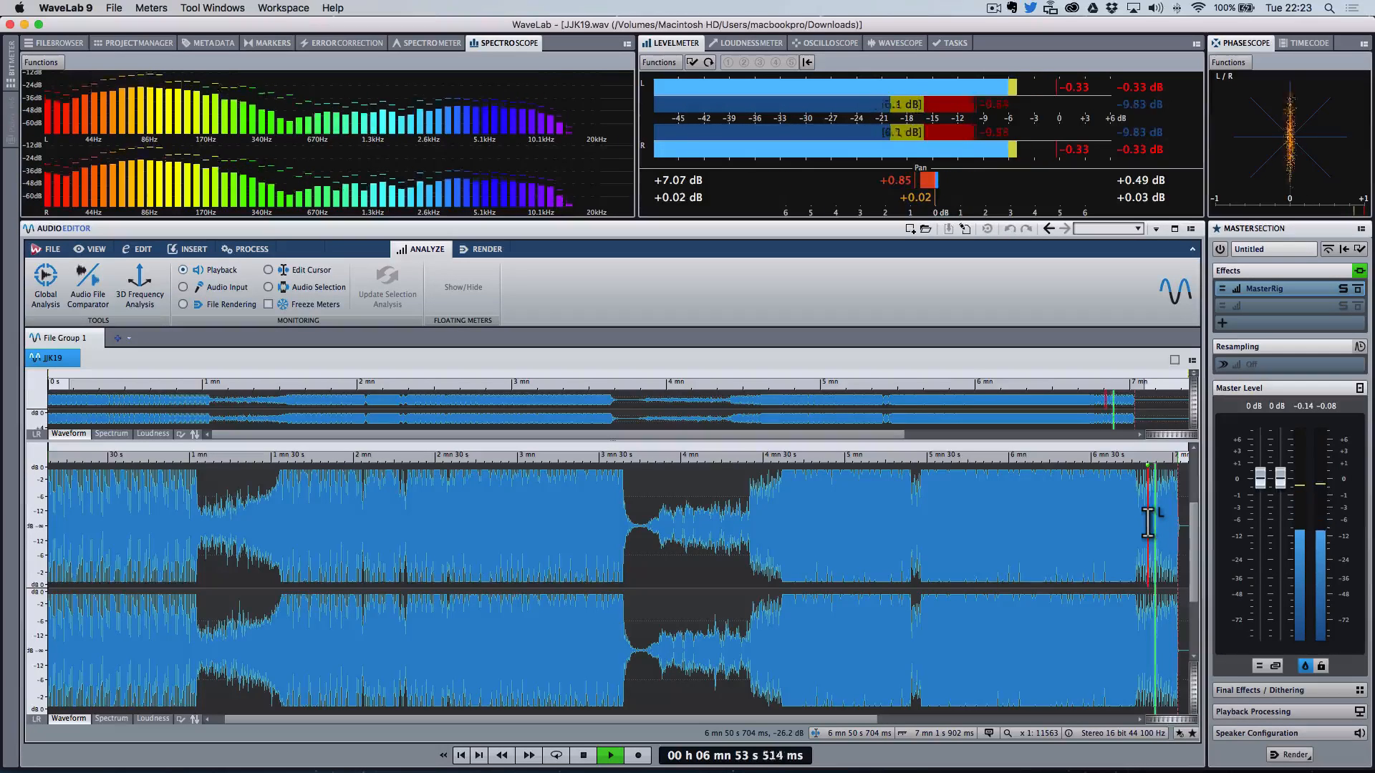
{"action": "key", "text": "space"}
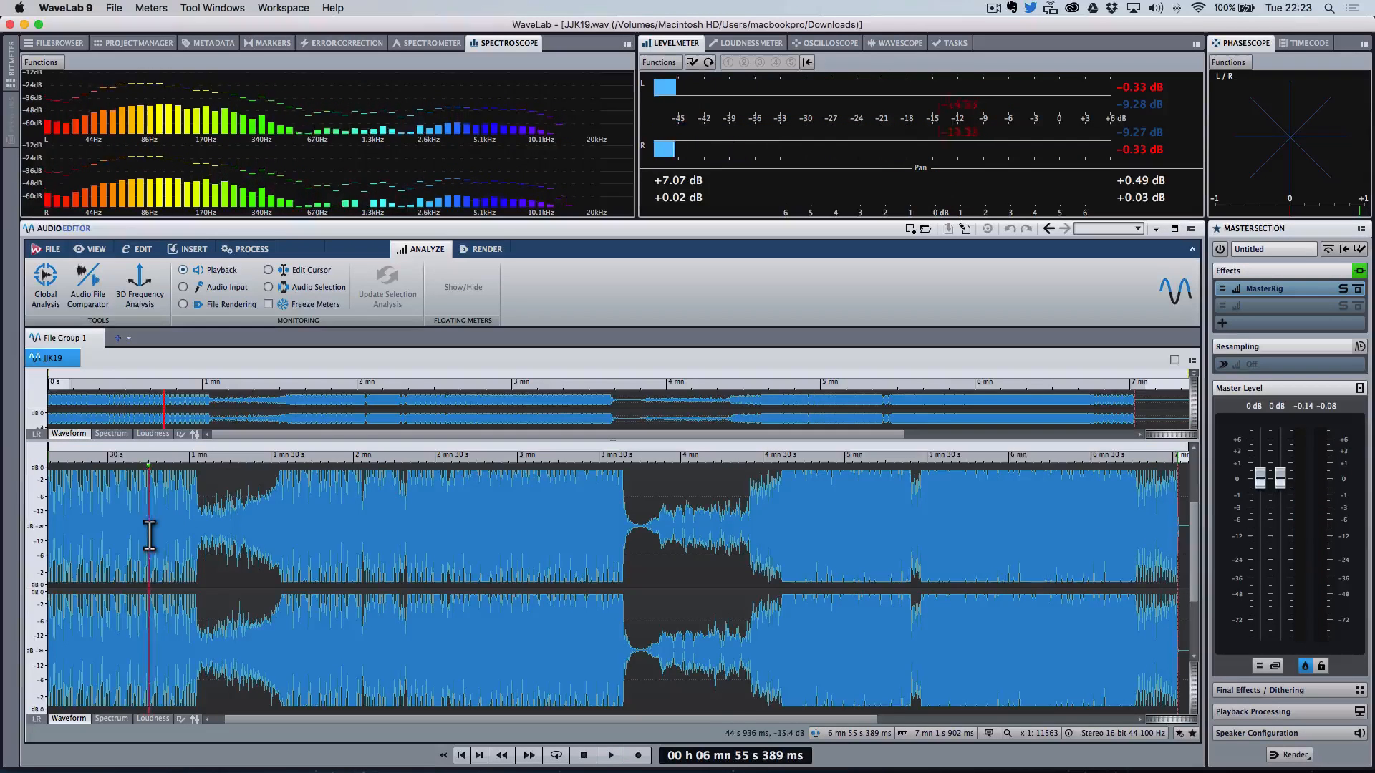
Step: Play from about 1 min 34 s and zoom in to inspect the drum hits around 1 min 37 s
{"action": "left_click", "coordinate": [278, 557]}
{"action": "key", "text": "space"}
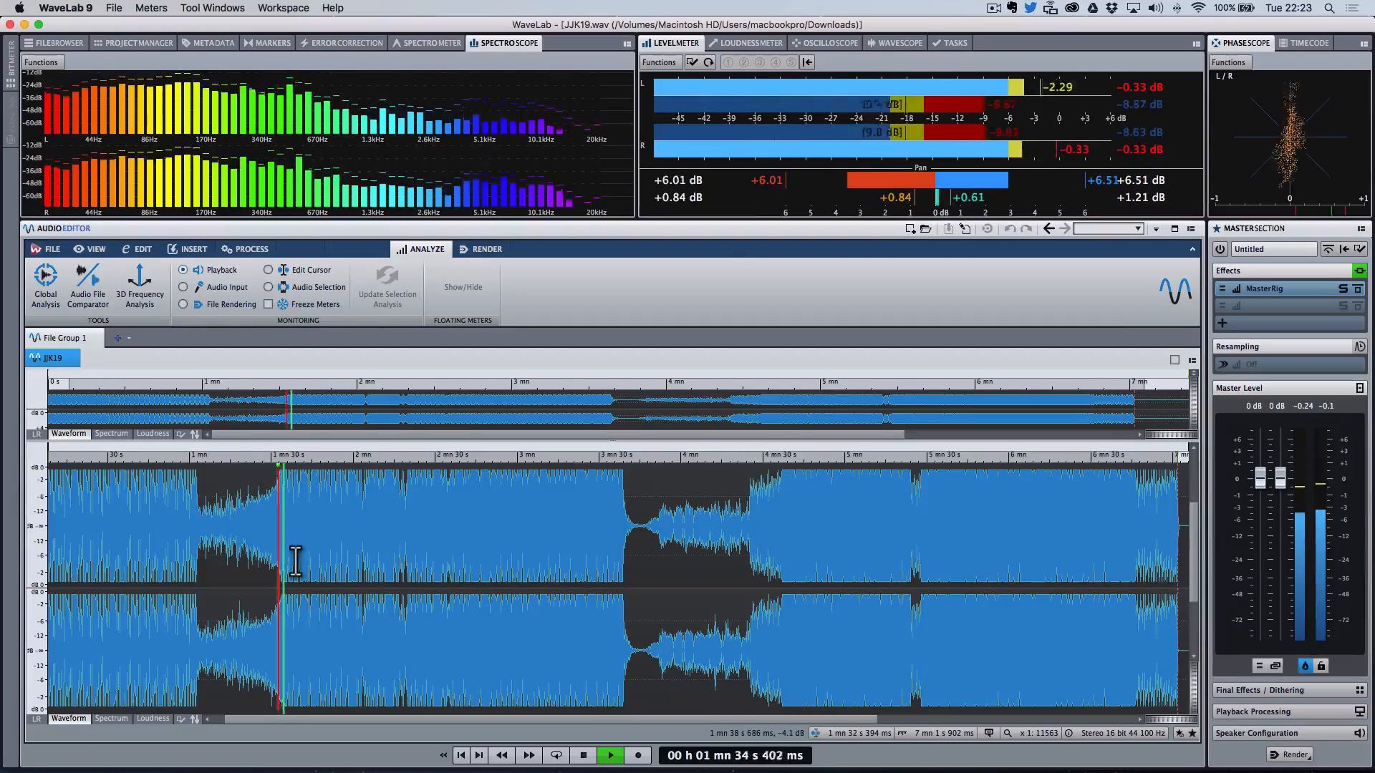
{"action": "key", "text": "Up"}
{"action": "key", "text": "Up"}
{"action": "key", "text": "Up"}
{"action": "key", "text": "Up"}
{"action": "key", "text": "Up"}
{"action": "key", "text": "Up"}
{"action": "key", "text": "Up"}
{"action": "key", "text": "Up"}
{"action": "key", "text": "Up"}
{"action": "key", "text": "Up"}
{"action": "key", "text": "Up"}
{"action": "key", "text": "Up"}
{"action": "key", "text": "Up"}
{"action": "key", "text": "Up"}
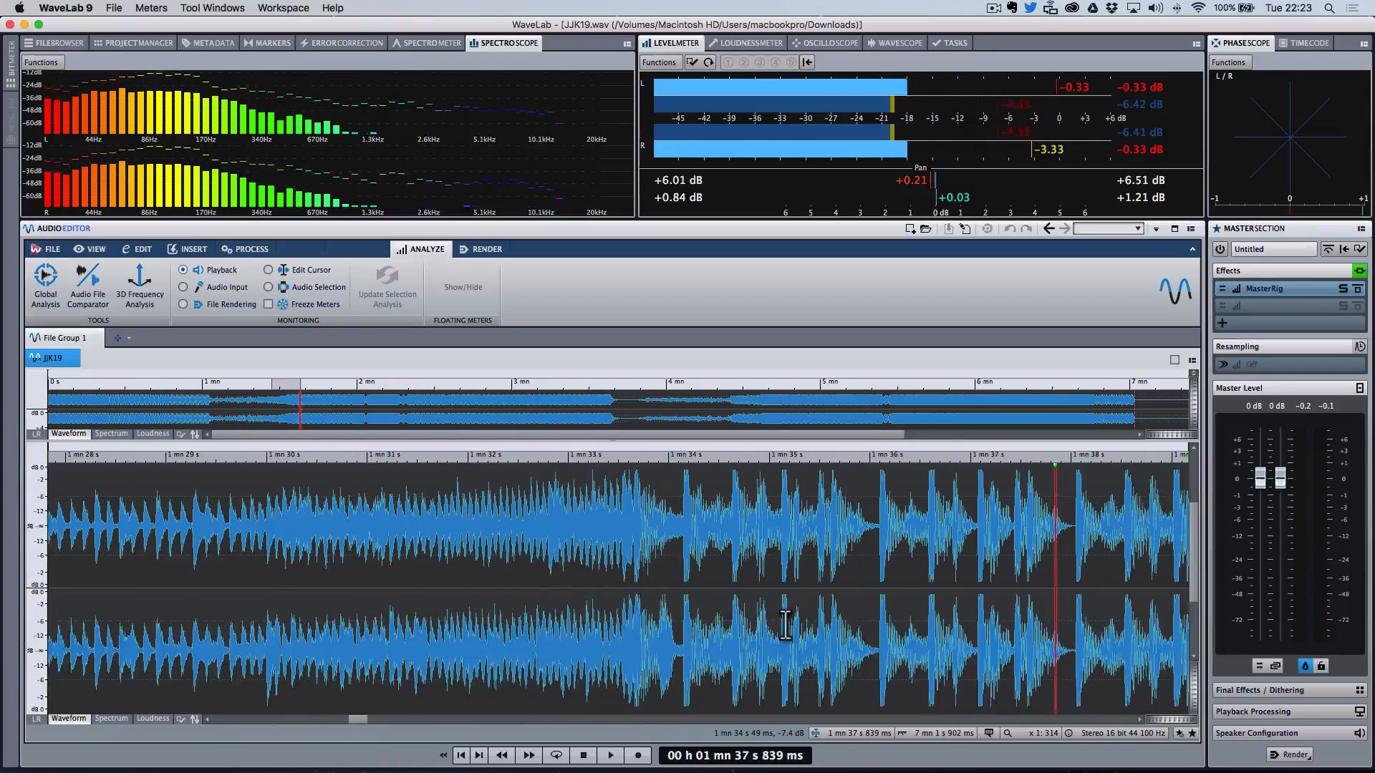
{"action": "left_click", "coordinate": [669, 557]}
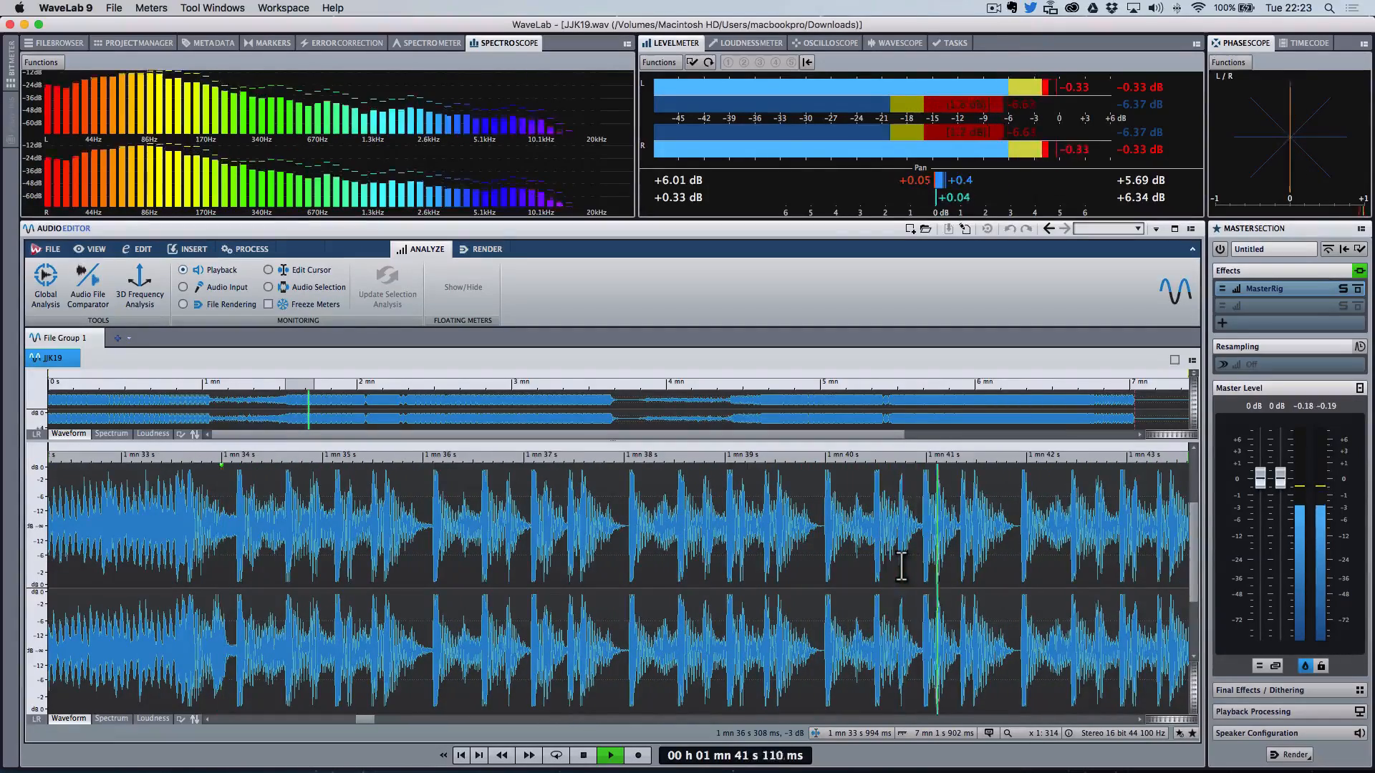
{"action": "key", "text": "space"}
Step: Move to the start of the track and play the opening drum pattern from about 2 s
{"action": "scroll", "coordinate": [553, 506], "scroll_direction": "left", "scroll_amount": 5}
{"action": "scroll", "coordinate": [553, 505], "scroll_direction": "left", "scroll_amount": 15}
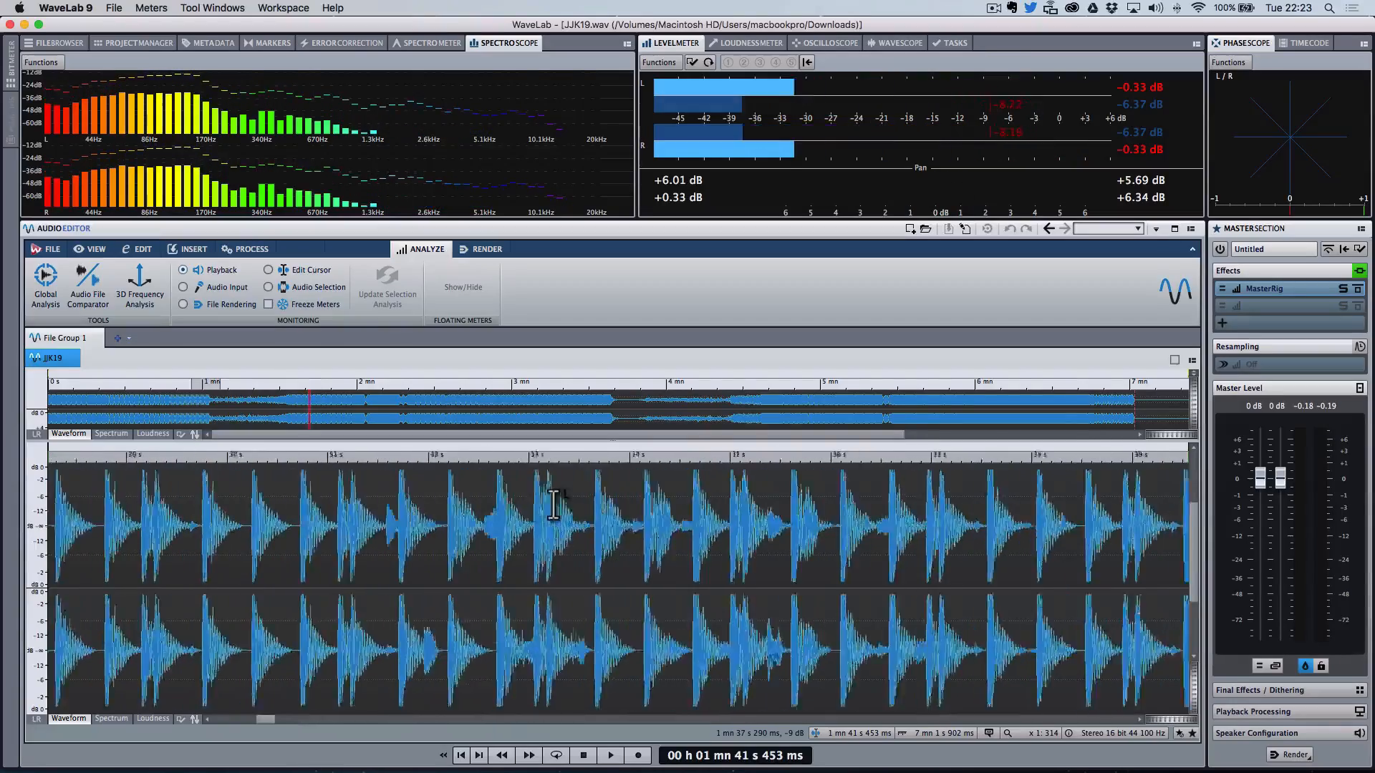
{"action": "key", "text": "Down"}
{"action": "key", "text": "Down"}
{"action": "key", "text": "Down"}
{"action": "key", "text": "Down"}
{"action": "key", "text": "Down"}
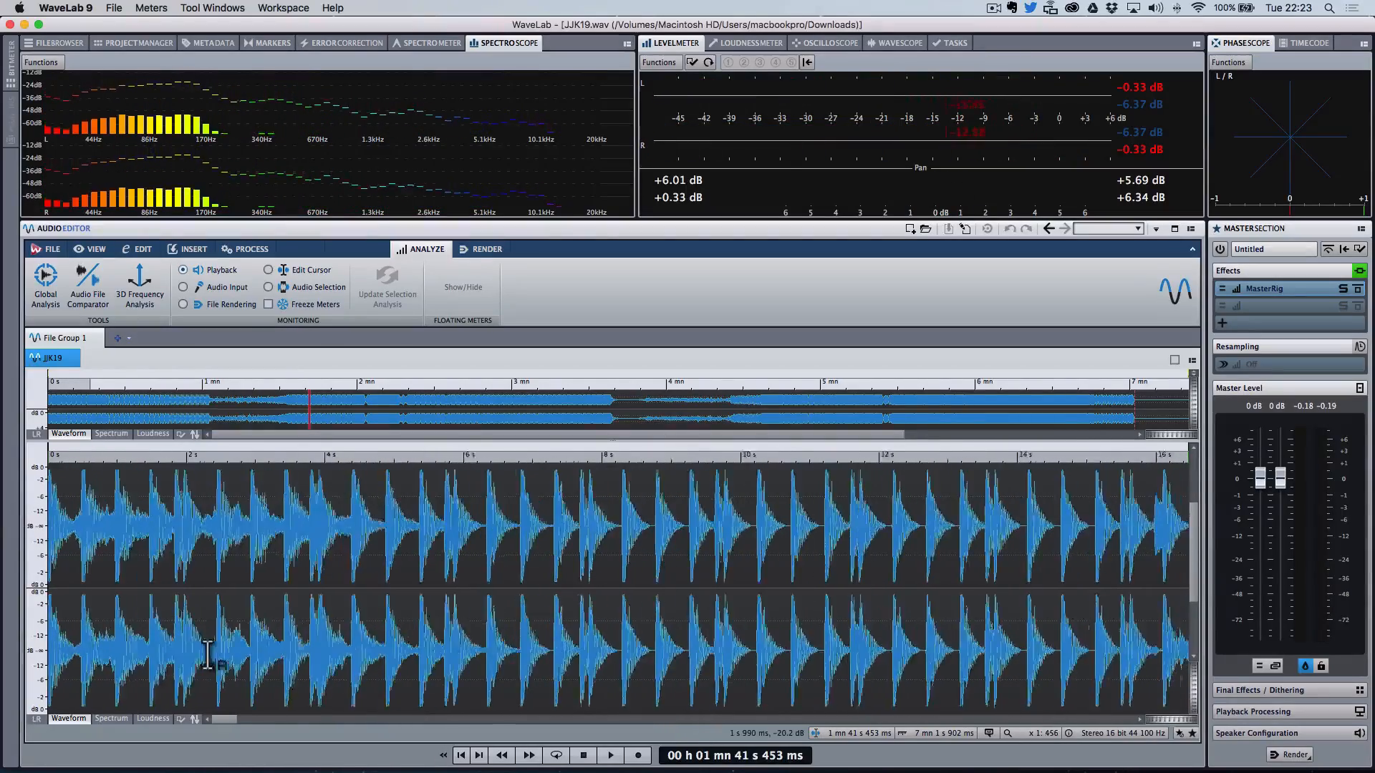
{"action": "left_click", "coordinate": [129, 542]}
{"action": "key", "text": "space"}
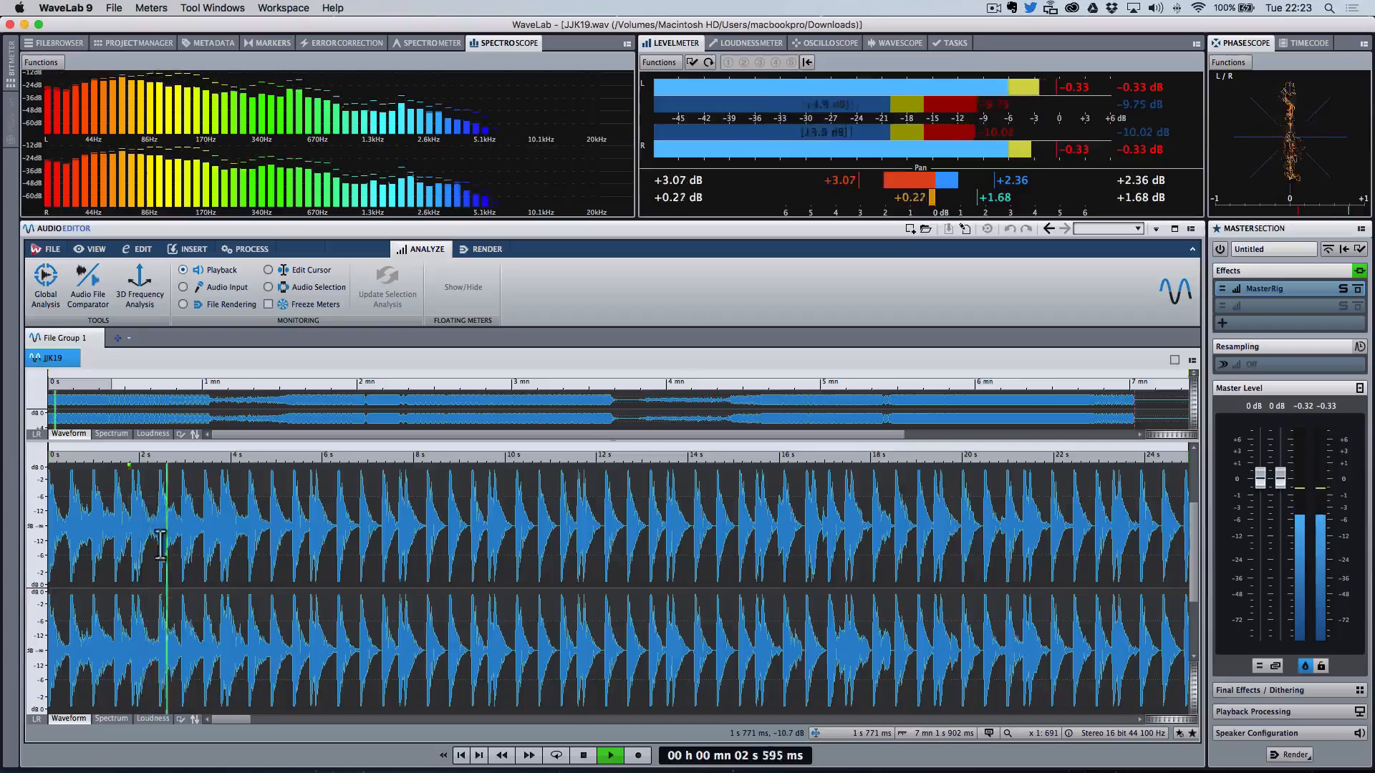
Step: Listen to the kick drum around 4 s to 5 s in short bursts
{"action": "left_click", "coordinate": [249, 526]}
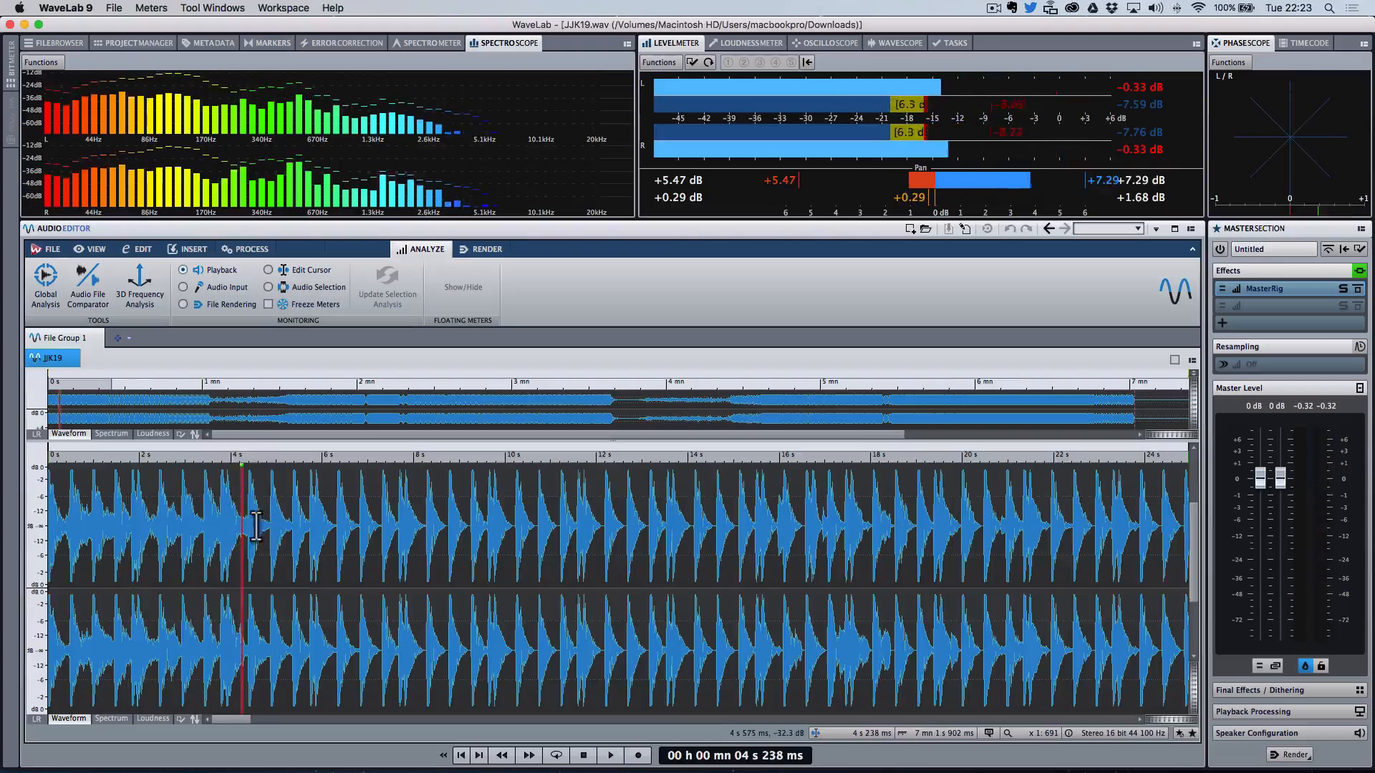
{"action": "key", "text": "space"}
{"action": "key", "text": "space"}
{"action": "left_click", "coordinate": [249, 526]}
{"action": "left_click", "coordinate": [265, 532]}
{"action": "key", "text": "space"}
{"action": "key", "text": "space"}
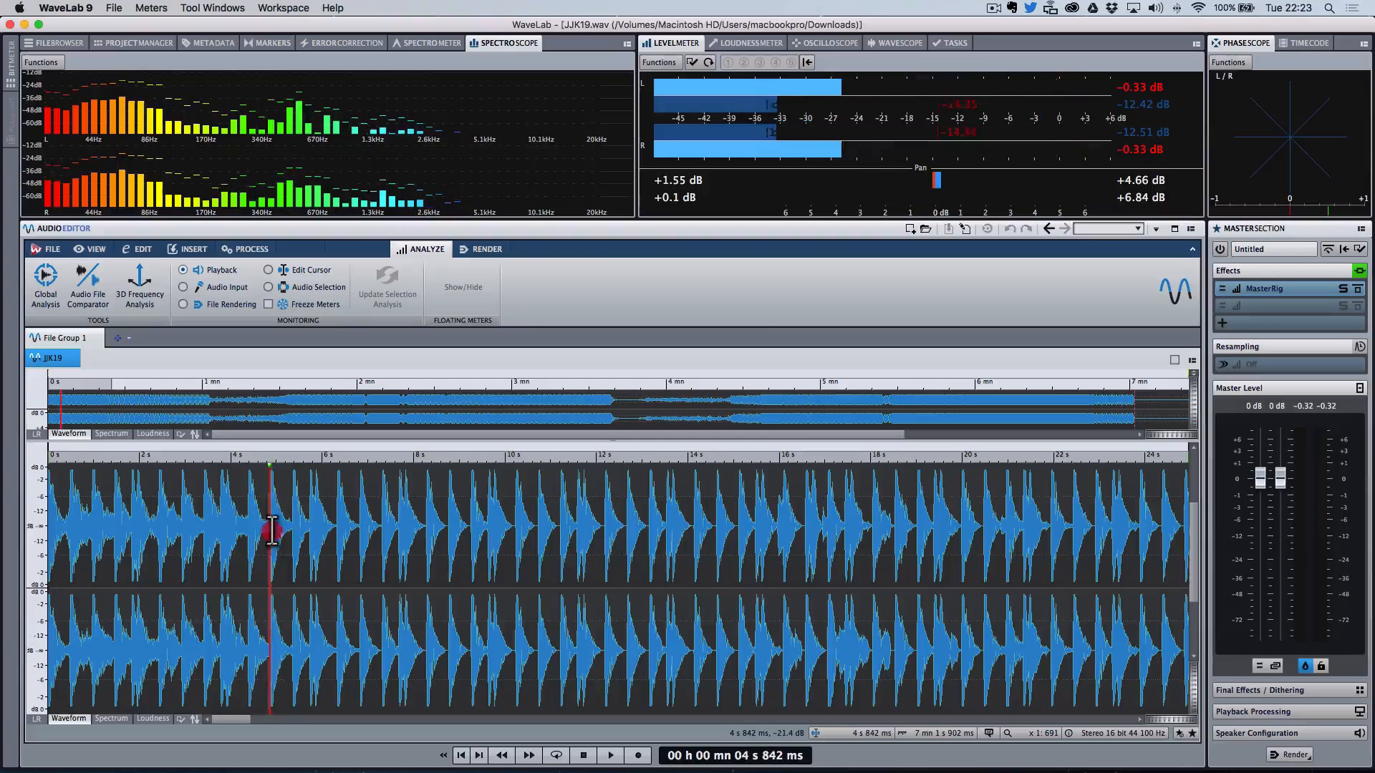
Step: Select a single kick hit from about 4.8 s to 5.4 s and inspect it in 3D Frequency Analysis
{"action": "left_click_drag", "start_coordinate": [271, 533], "coordinate": [293, 542]}
{"action": "left_click", "coordinate": [286, 528]}
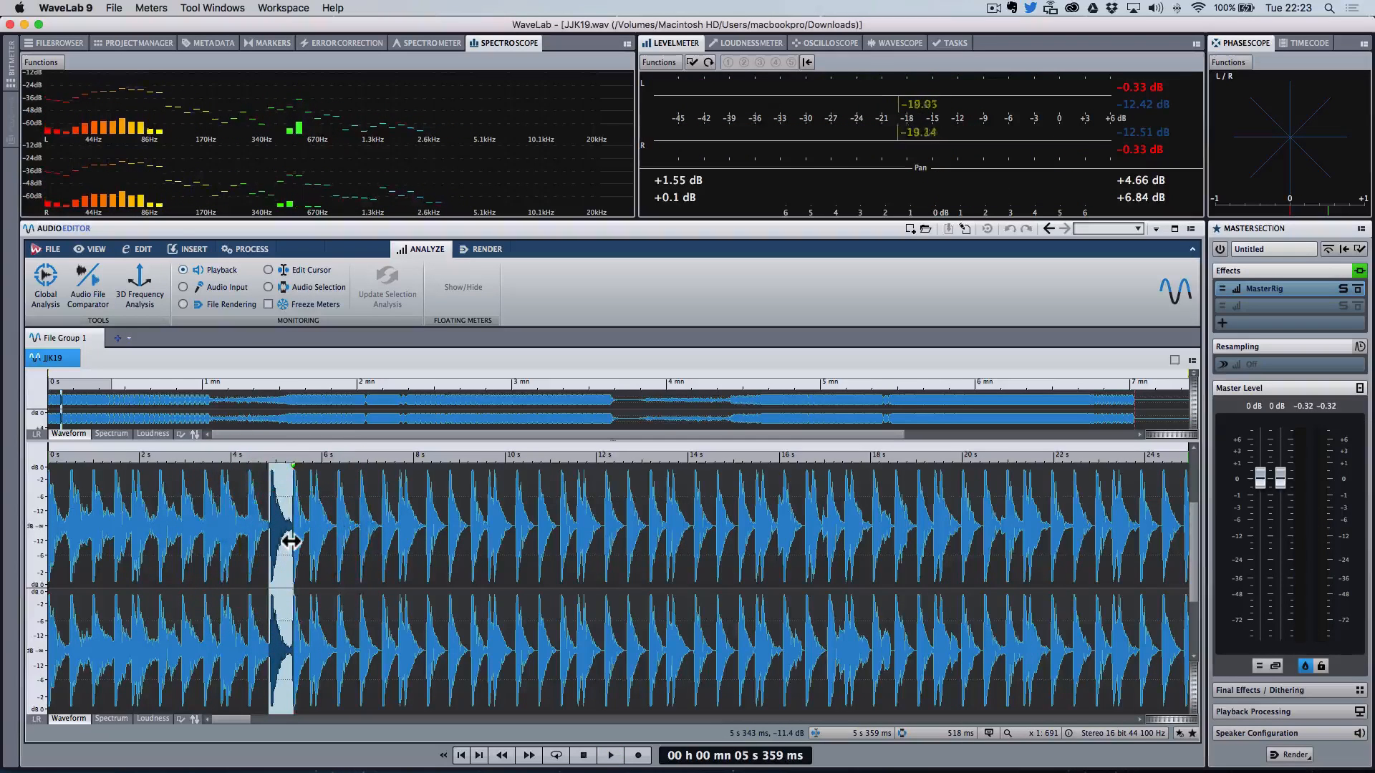
{"action": "key", "text": "space"}
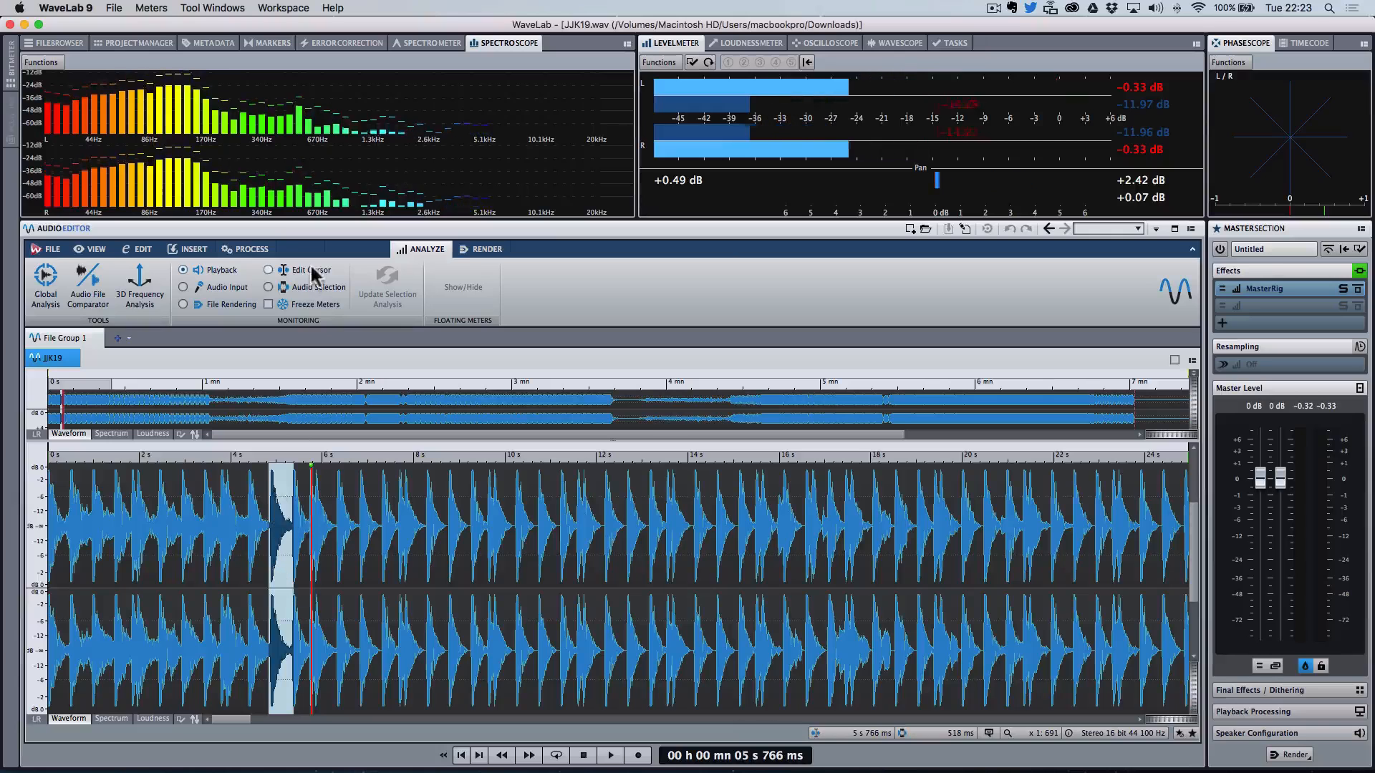
{"action": "left_click", "coordinate": [137, 290]}
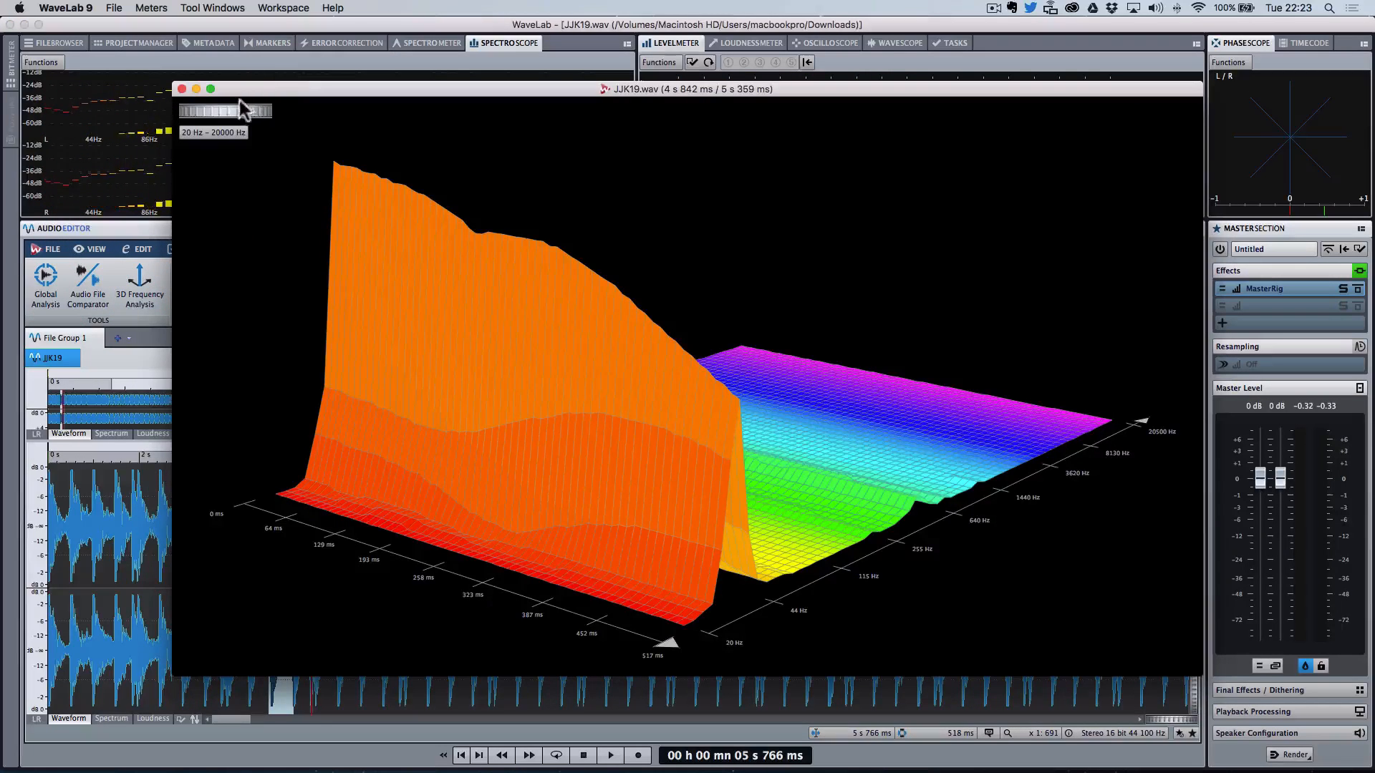
{"action": "left_click", "coordinate": [258, 112]}
{"action": "left_click_drag", "start_coordinate": [257, 112], "coordinate": [263, 112]}
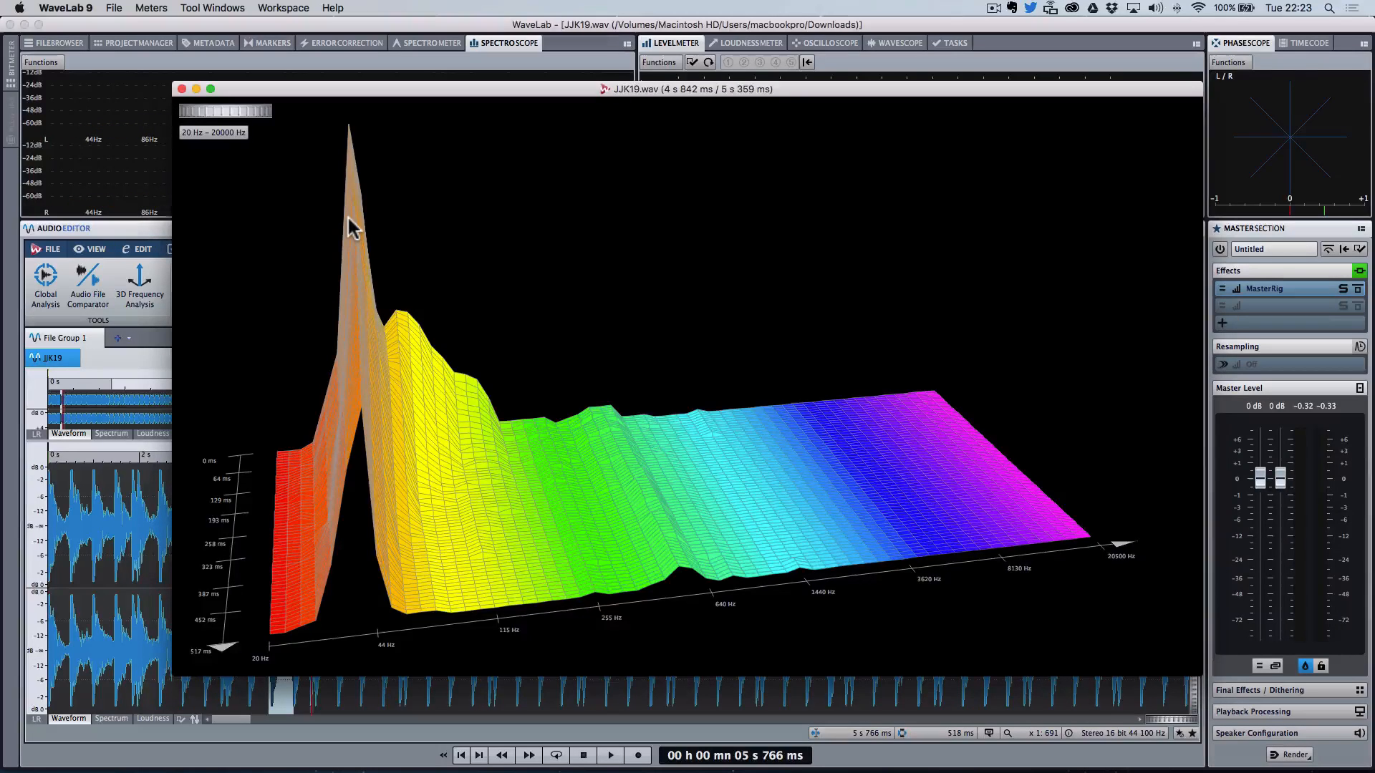
{"action": "left_click", "coordinate": [182, 89]}
Step: Zoom out to the whole track and open the MasterRig plugin window from the master section
{"action": "left_click", "coordinate": [426, 566]}
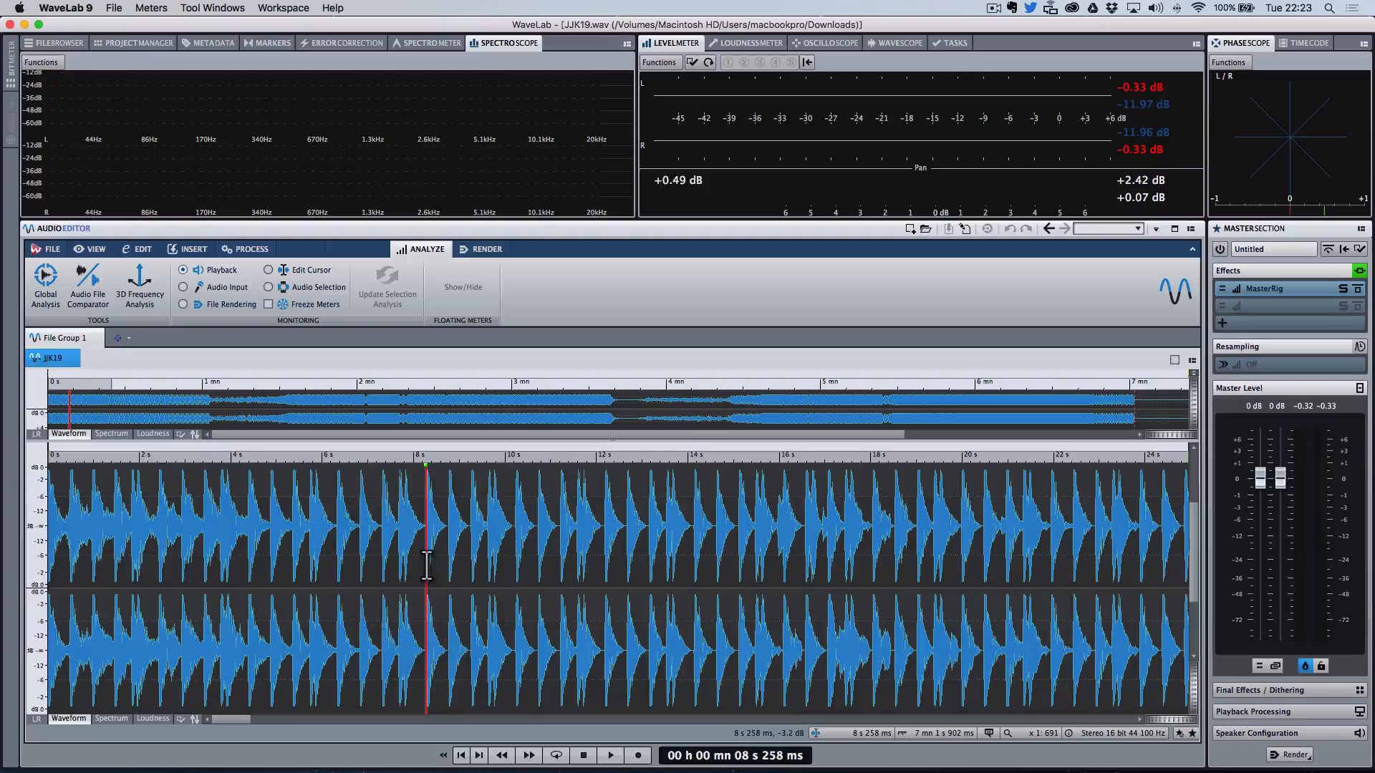
{"action": "scroll", "coordinate": [426, 566], "scroll_direction": "down", "scroll_amount": 10}
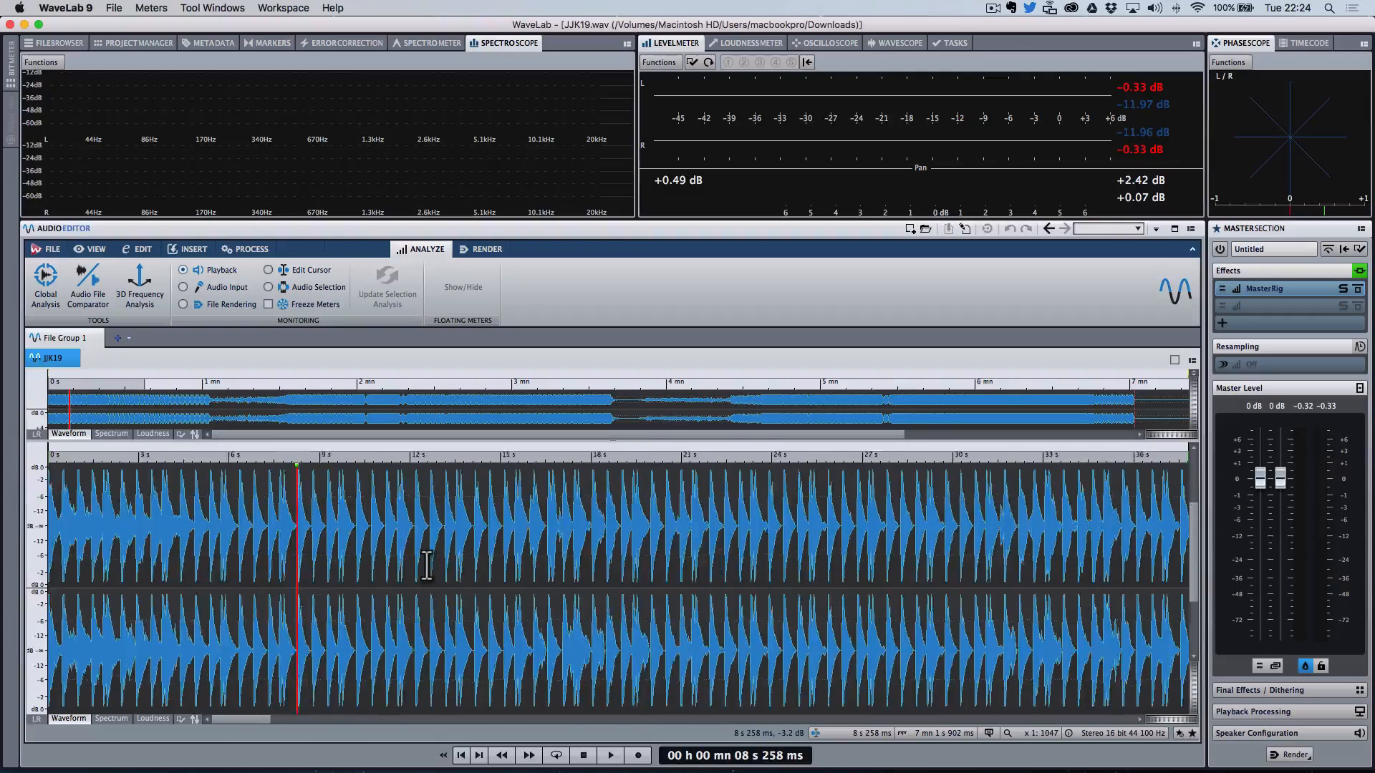
{"action": "scroll", "coordinate": [426, 565], "scroll_direction": "down", "scroll_amount": 4}
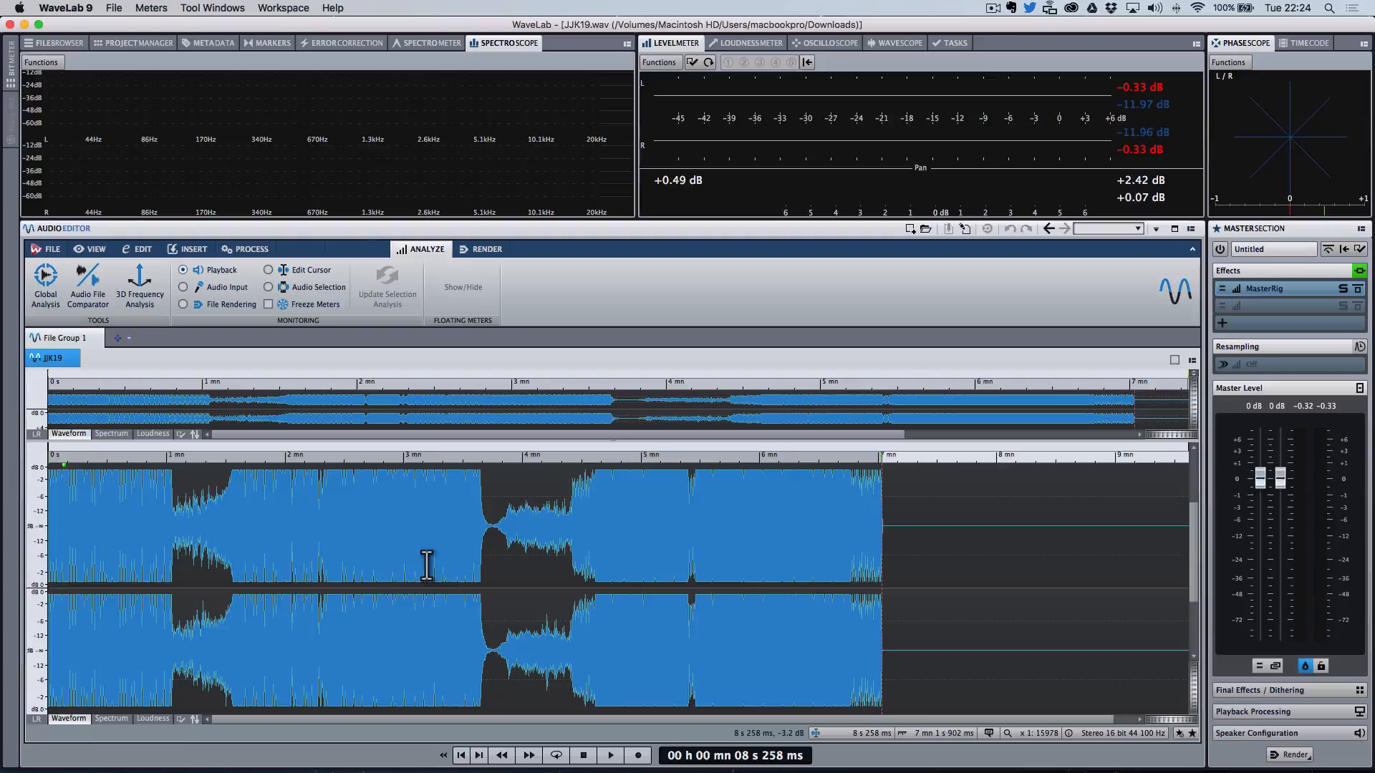
{"action": "left_click", "coordinate": [1286, 290]}
{"action": "left_click_drag", "start_coordinate": [582, 92], "coordinate": [419, 108]}
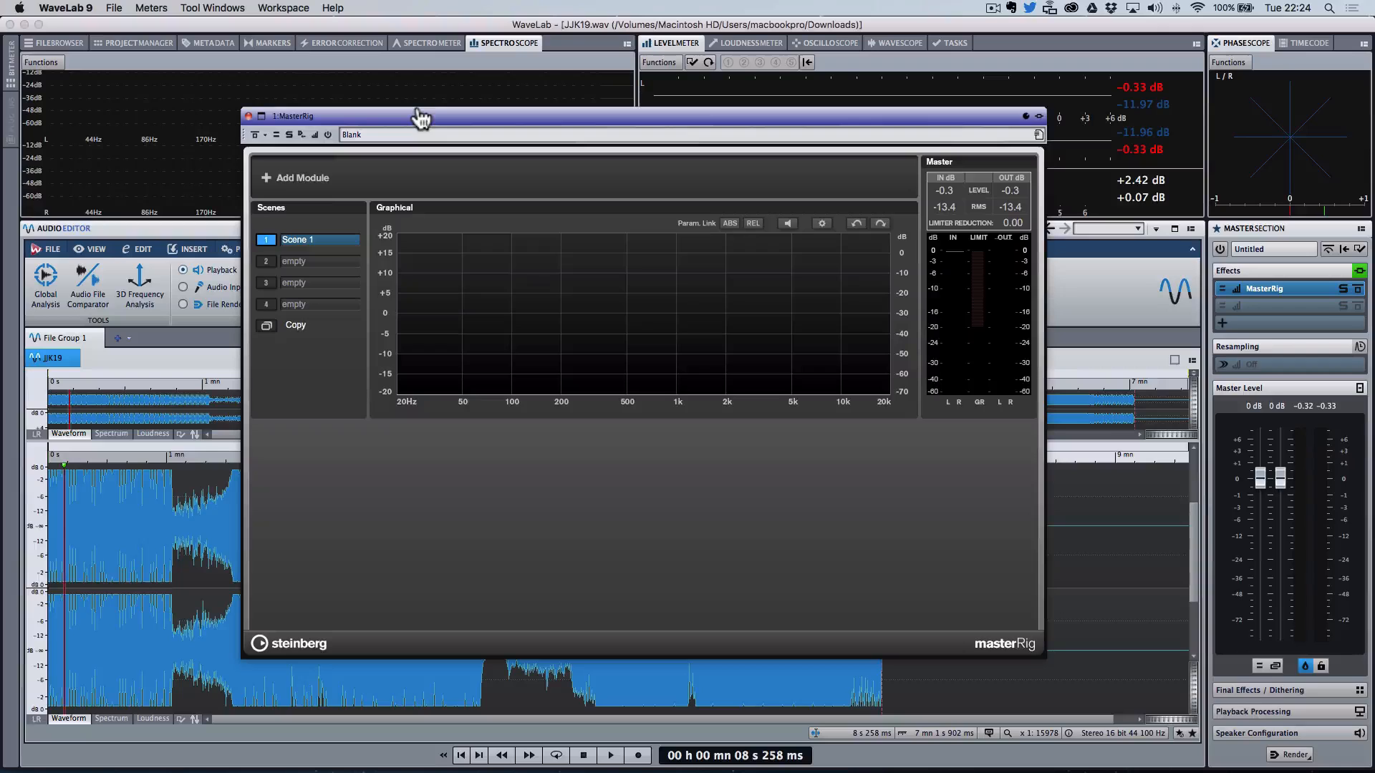
Step: In the Audiu First Impressions entry, write "This is a great DJ friendly club tune. The musical elements make sense, feels like you need to work on"
{"action": "key", "text": "ctrl+Right"}
{"action": "left_click", "coordinate": [308, 335]}
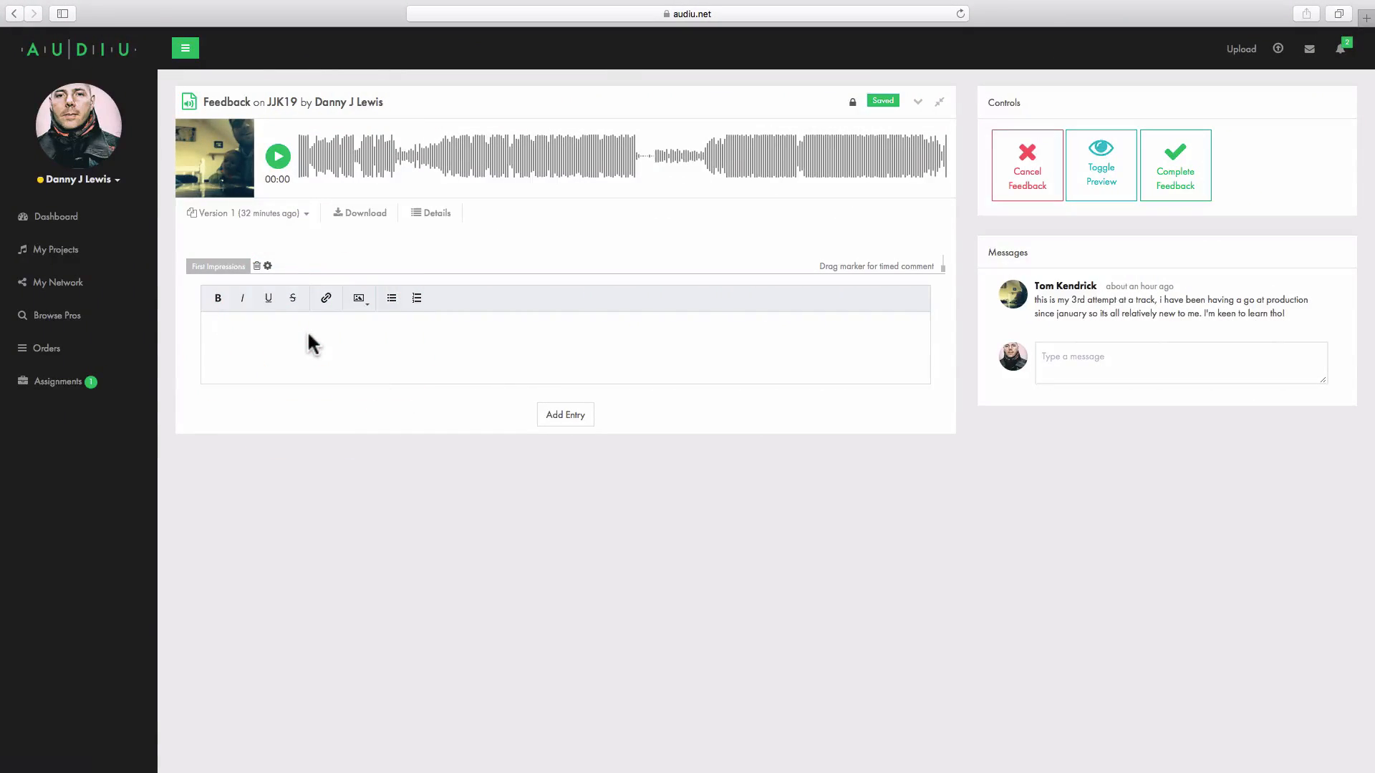
{"action": "type", "text": "This is a great DJ friend!"}
{"action": "type", "text": "club tun"}
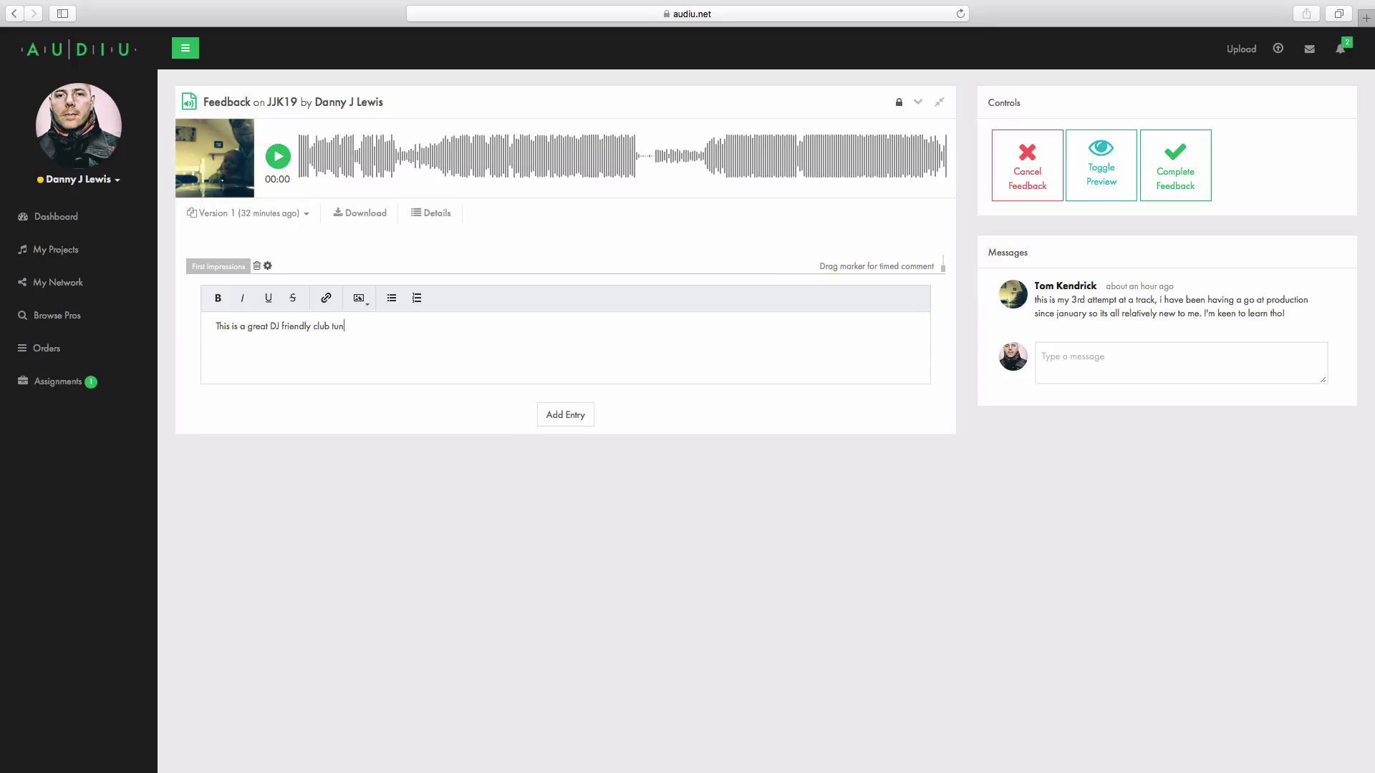
{"action": "type", "text": "e. The music"}
{"action": "type", "text": ", feels like you need t owork on"}
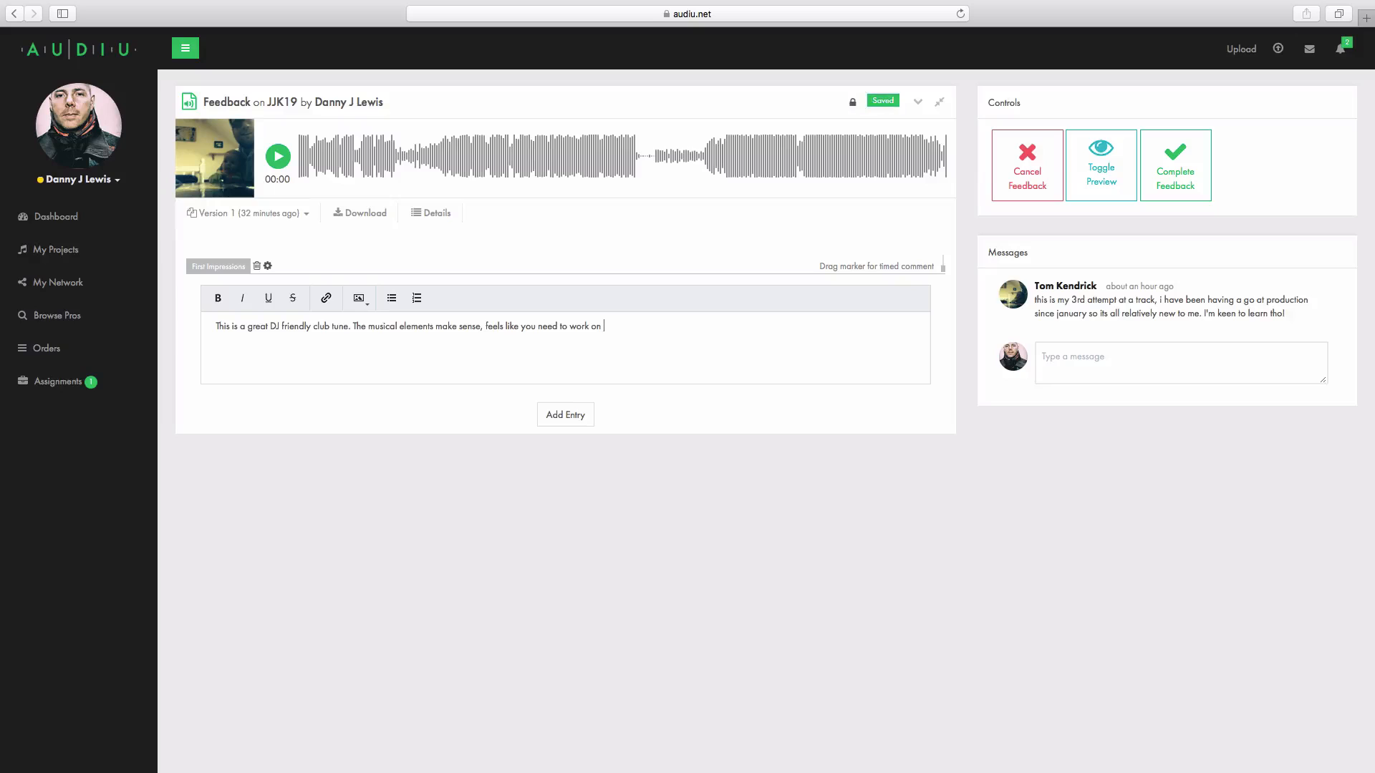
{"action": "type", "text": "adding some extra drama to the structure. Aside from that it's looking l"}
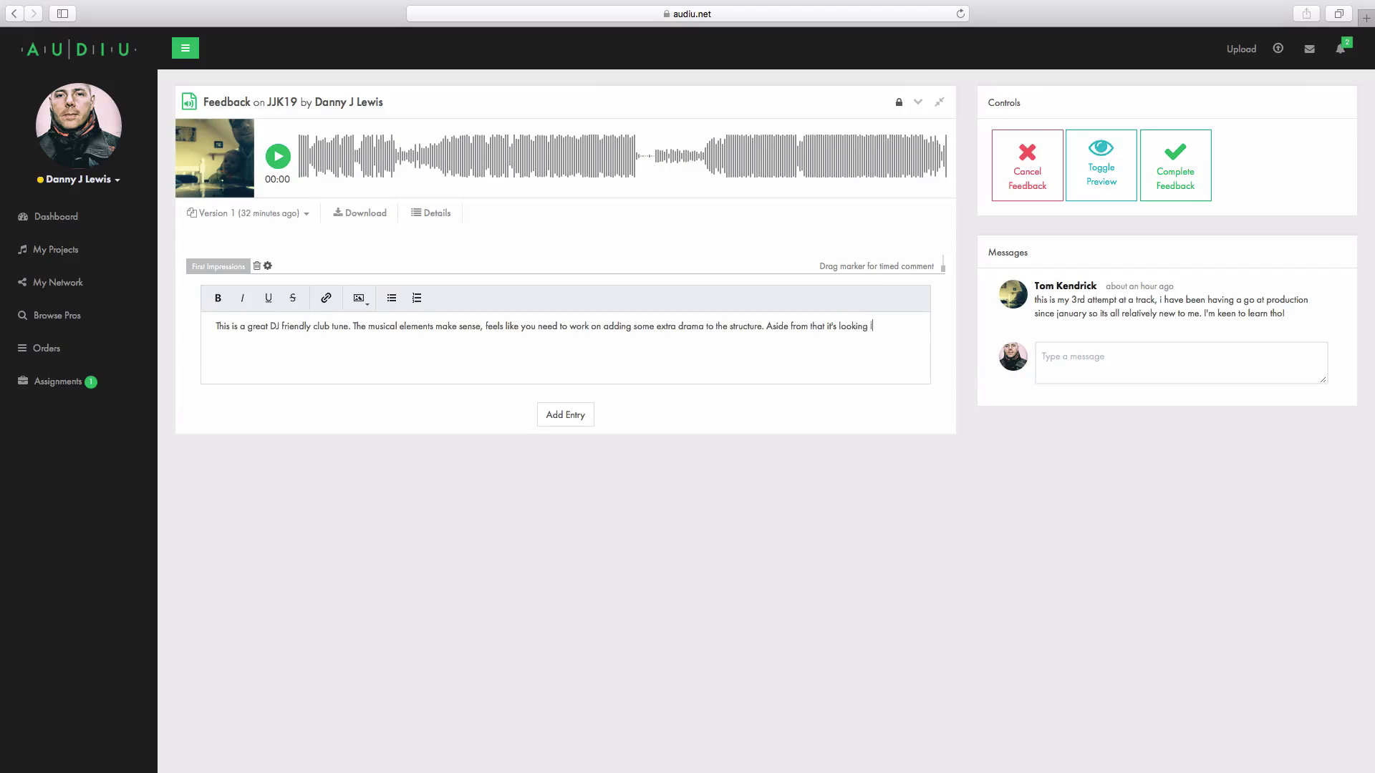
Step: Continue with "track needs a bit of work on the mix down - particularly adding a sense of space and brightness to some of the elements."
{"action": "type", "text": "ack needs a bit of work on the mix down - particular"}
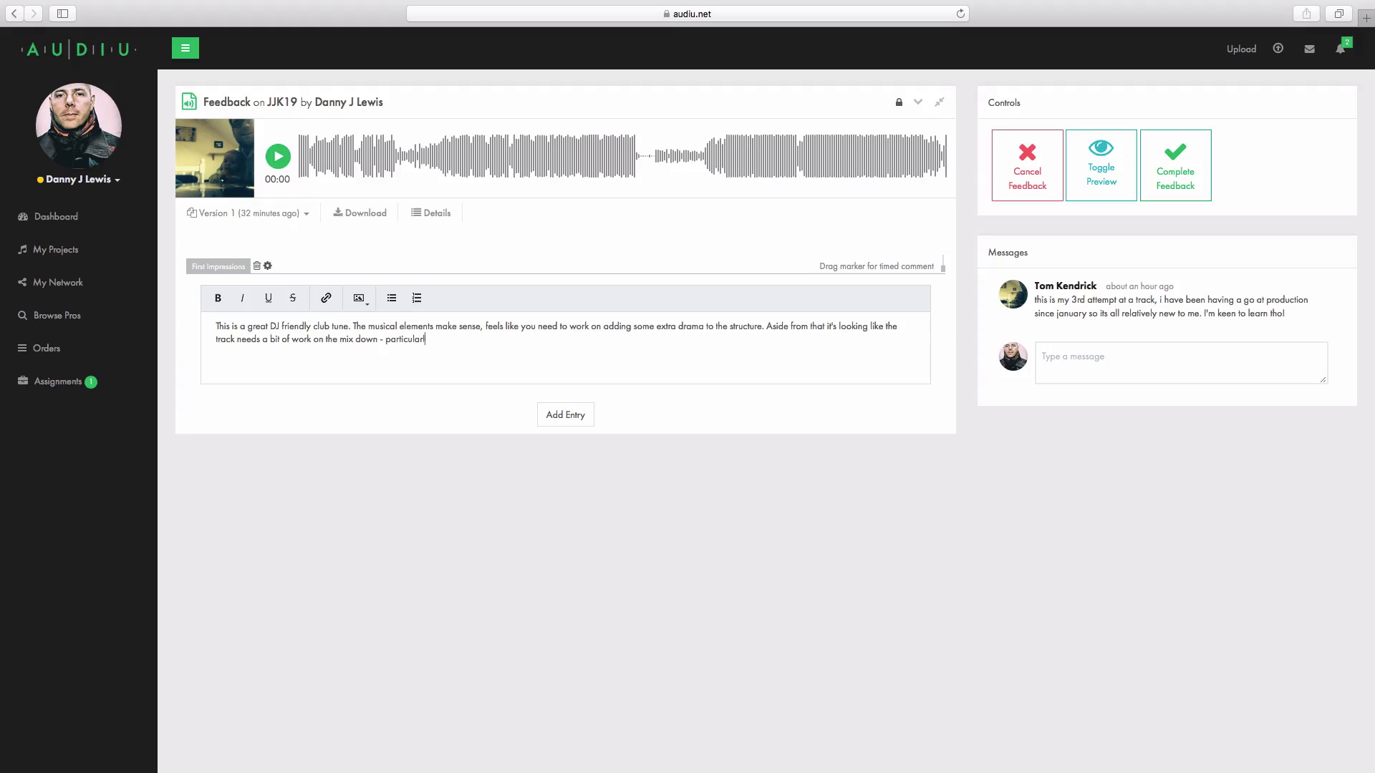
{"action": "type", "text": "ly adding a sense of space and brightness t"}
{"action": "type", "text": "o some of the element"}
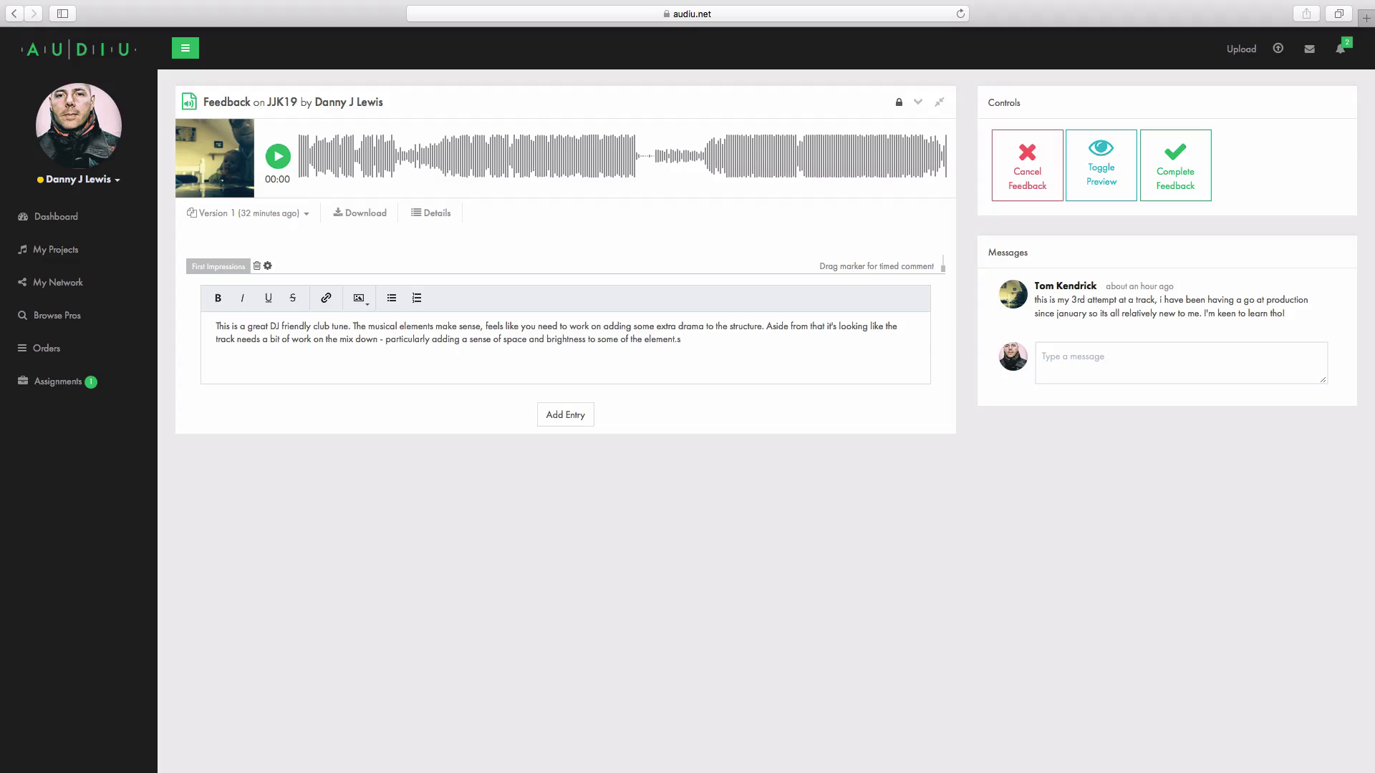
{"action": "type", "text": "s."}
Step: Finish First Impressions with "It feels like the track has strong potential with a few amendments. Please see the video for the full lowdown."
{"action": "type", "text": "tha"}
{"action": "type", "text": " track ha"}
{"action": "type", "text": "s strong potential "}
{"action": "type", "text": "wi"}
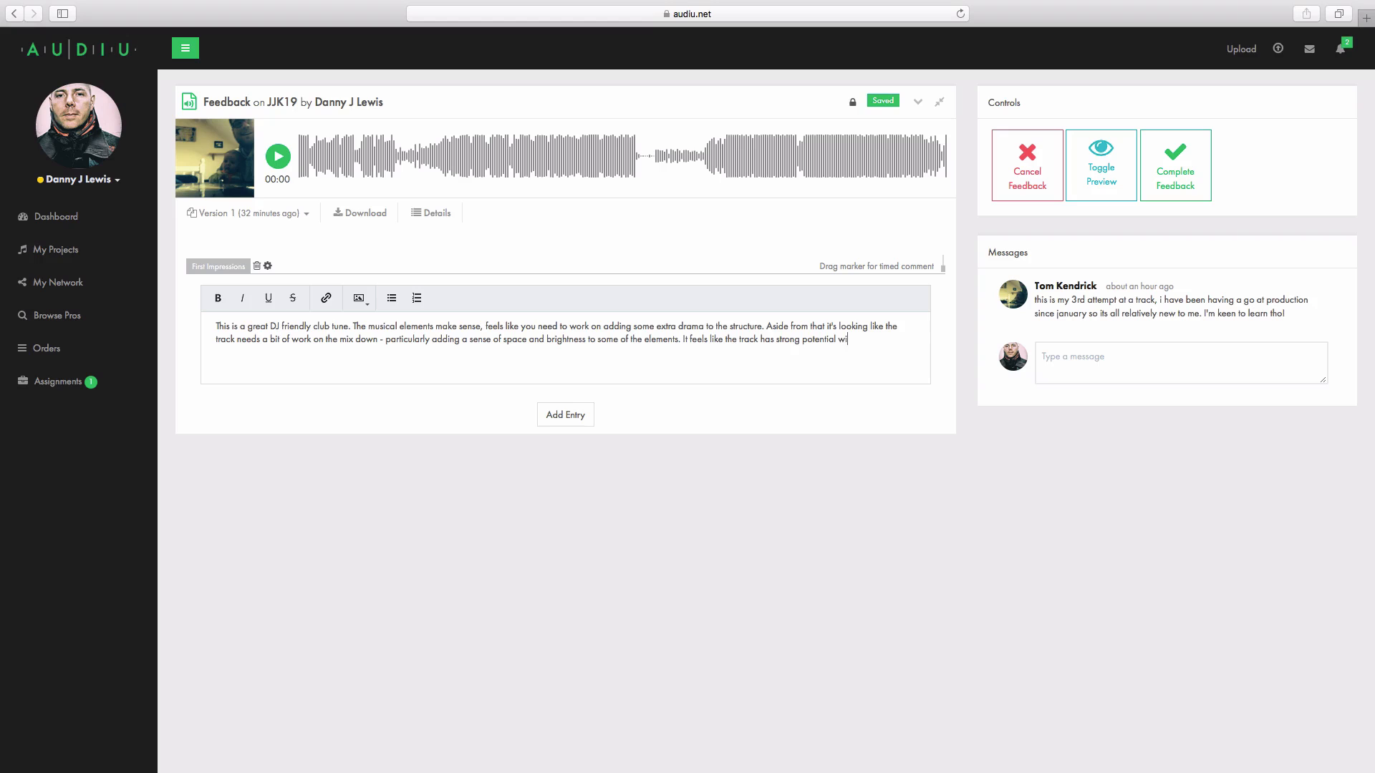
{"action": "type", "text": "th a few amendments. Please see the video for "}
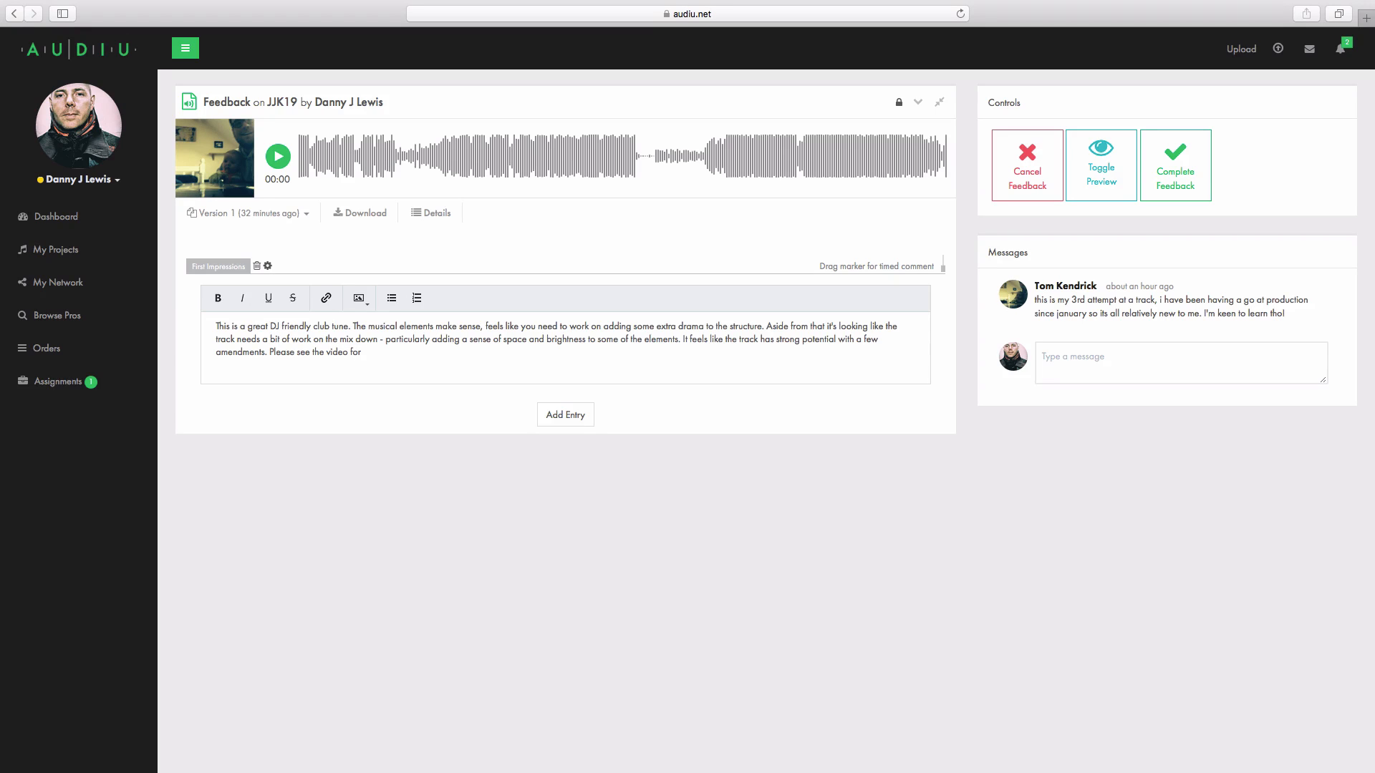
{"action": "type", "text": "the full lowdown."}
Step: Add a Strongest Point entry and write "I really like the combination of the bassline and synth stab that bends in pitch"
{"action": "left_click", "coordinate": [564, 419]}
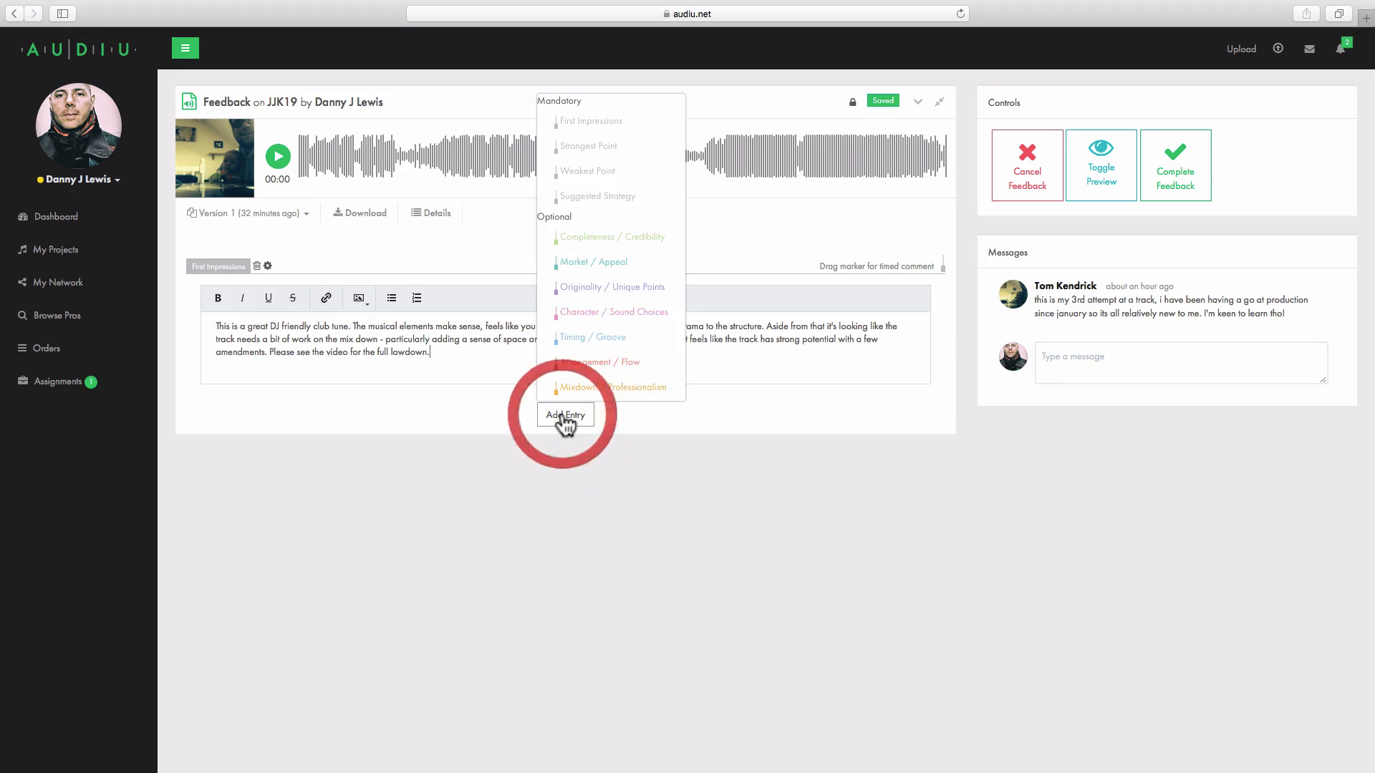
{"action": "left_click", "coordinate": [591, 147]}
{"action": "left_click", "coordinate": [369, 501]}
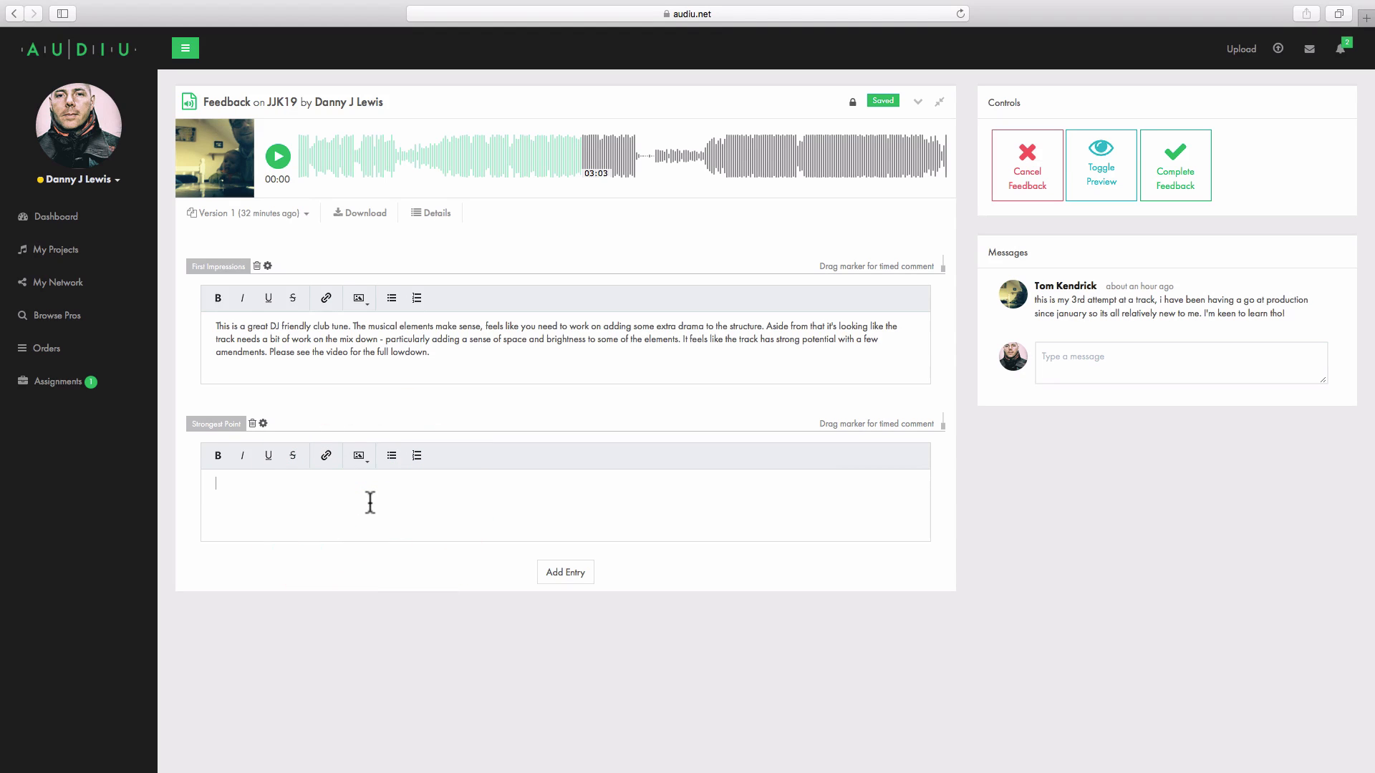
{"action": "type", "text": "I really like the combination of the bassline and "}
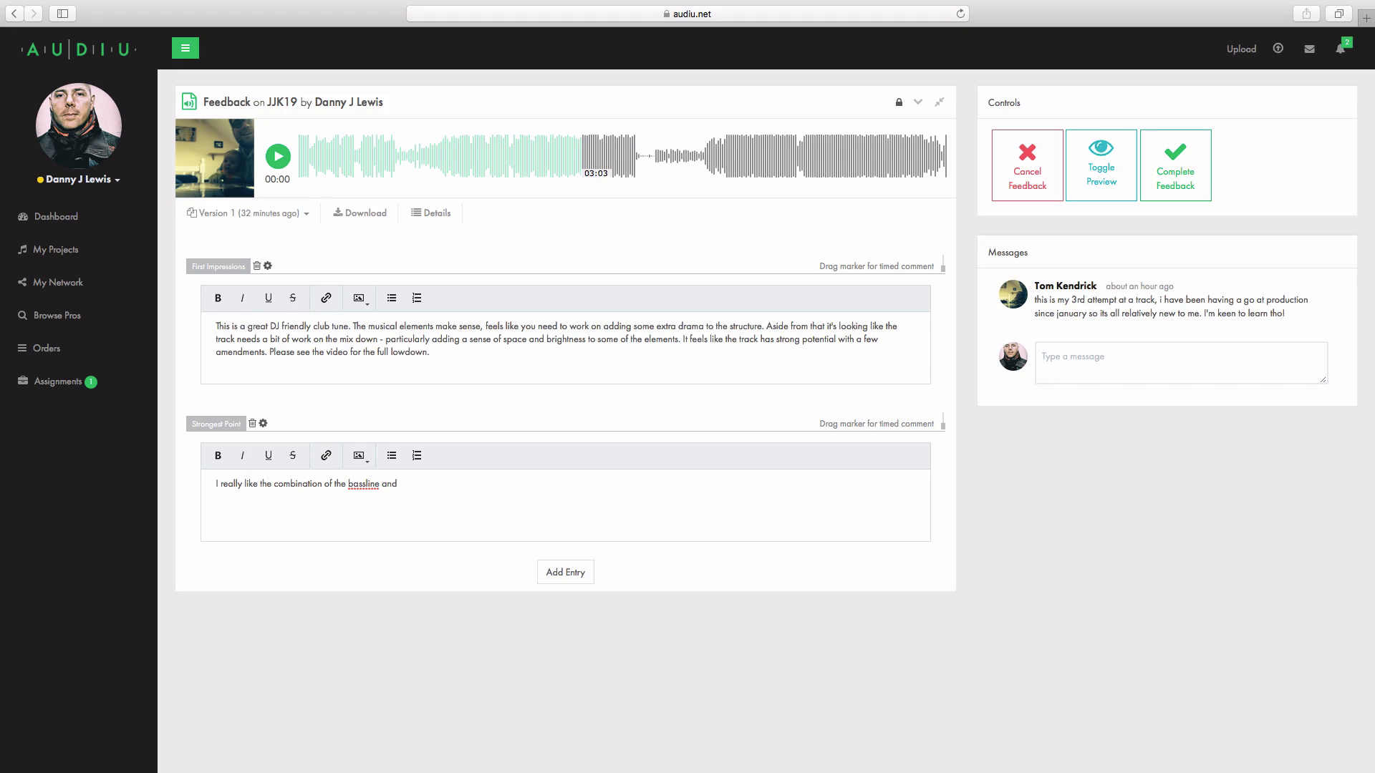
{"action": "type", "text": "sy"}
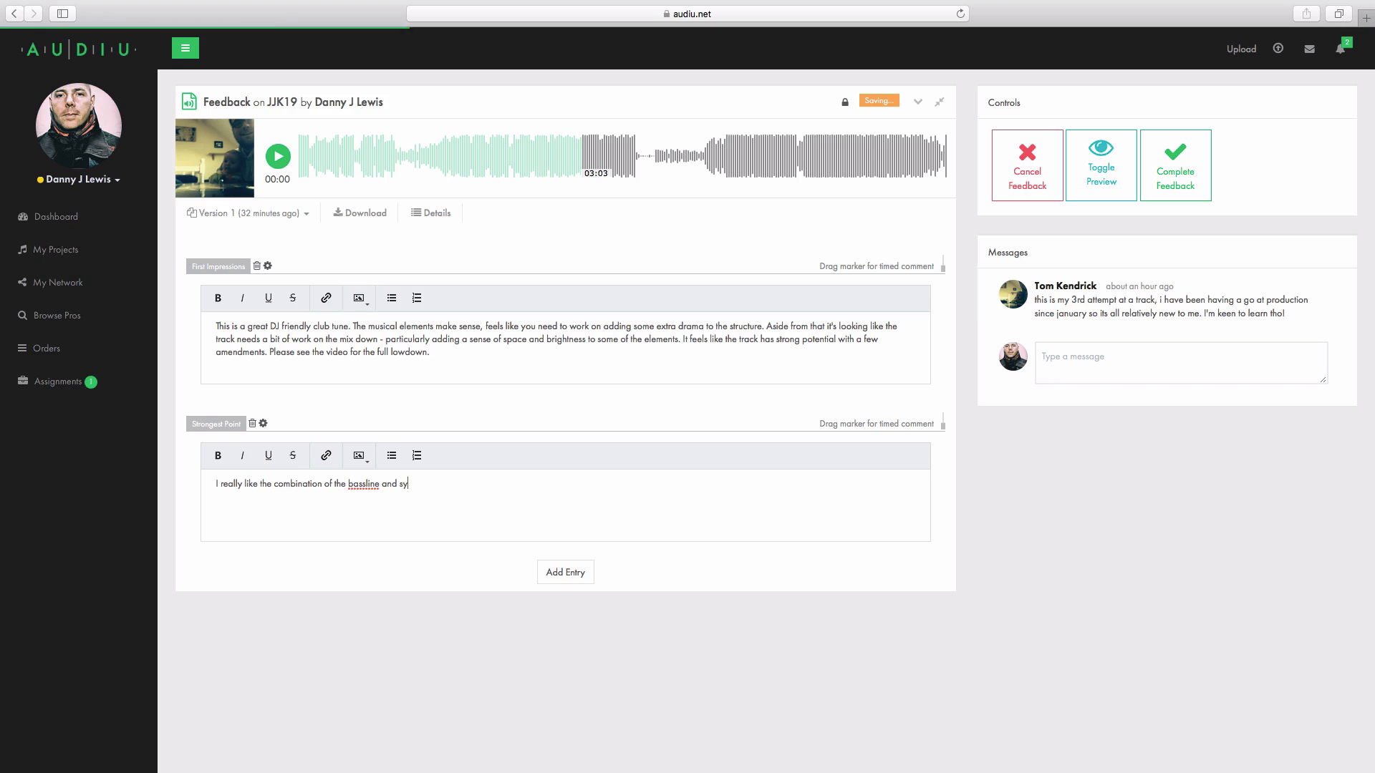
{"action": "type", "text": "nth stab that"}
{"action": "type", "text": " be"}
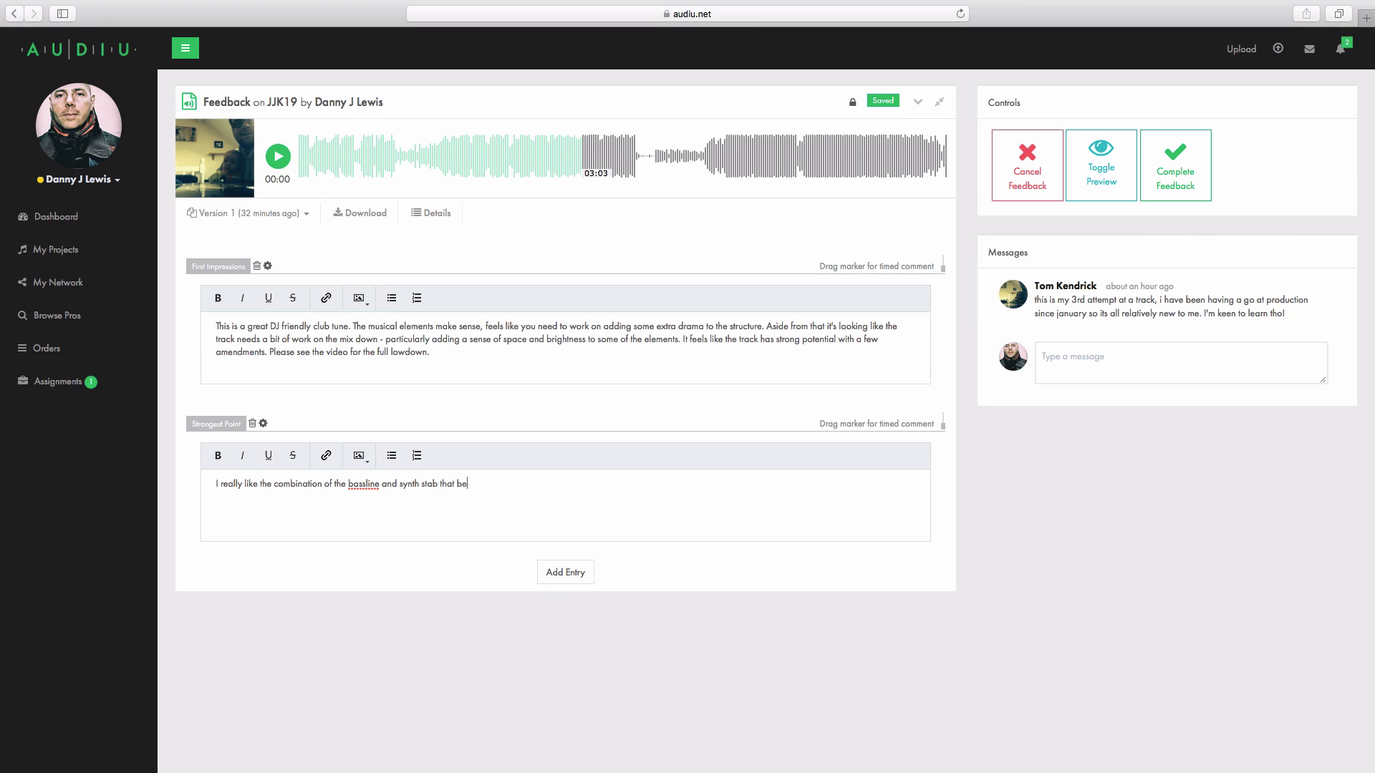
{"action": "type", "text": "nds in pitch, The"}
Step: Complete the Strongest Point with ", this for me feels like the main hook. The vocal complements the backing and adds identity to the tune."
{"action": "key", "text": "BackSpace"}
{"action": "key", "text": "BackSpace"}
{"action": "key", "text": "BackSpace"}
{"action": "type", "text": "this for me feels like the main"}
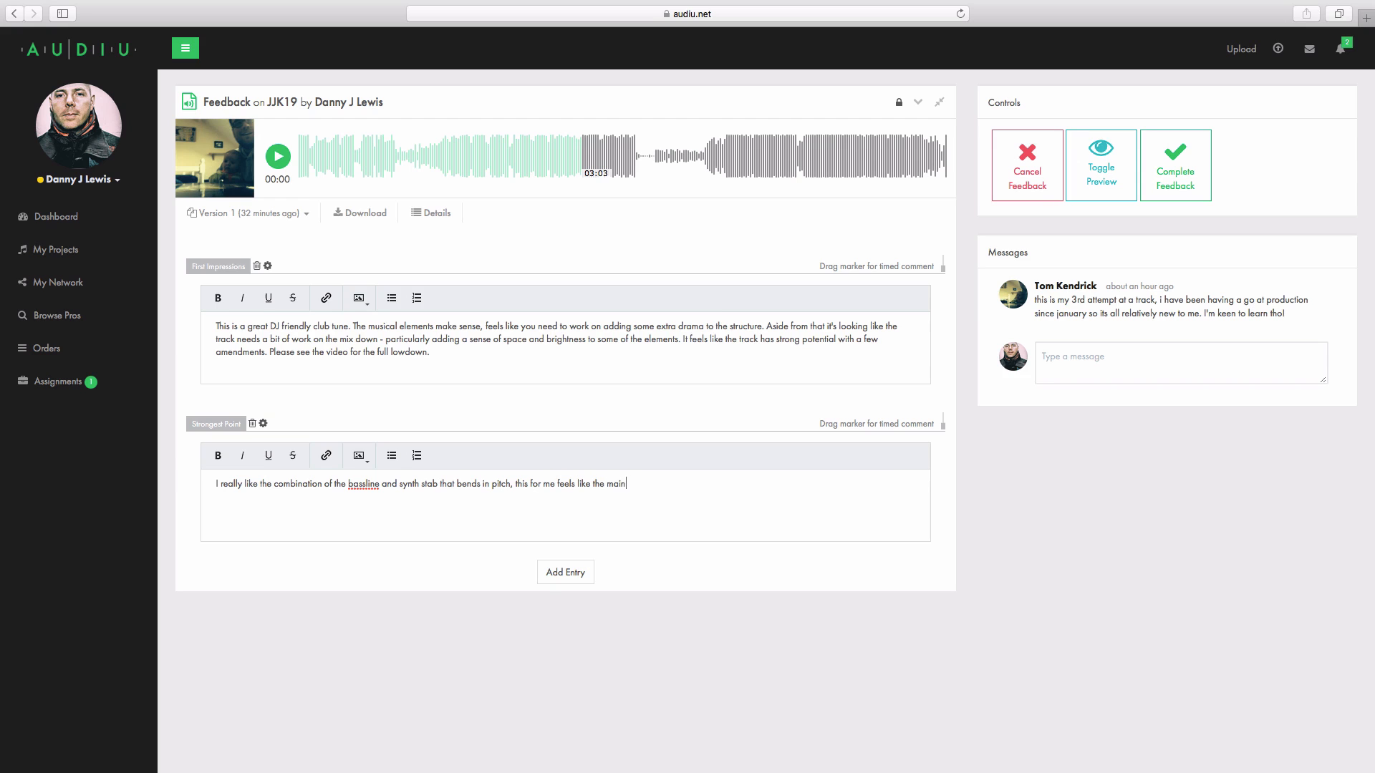
{"action": "type", "text": " hook. The vocal complements the backing and adds identity to the"}
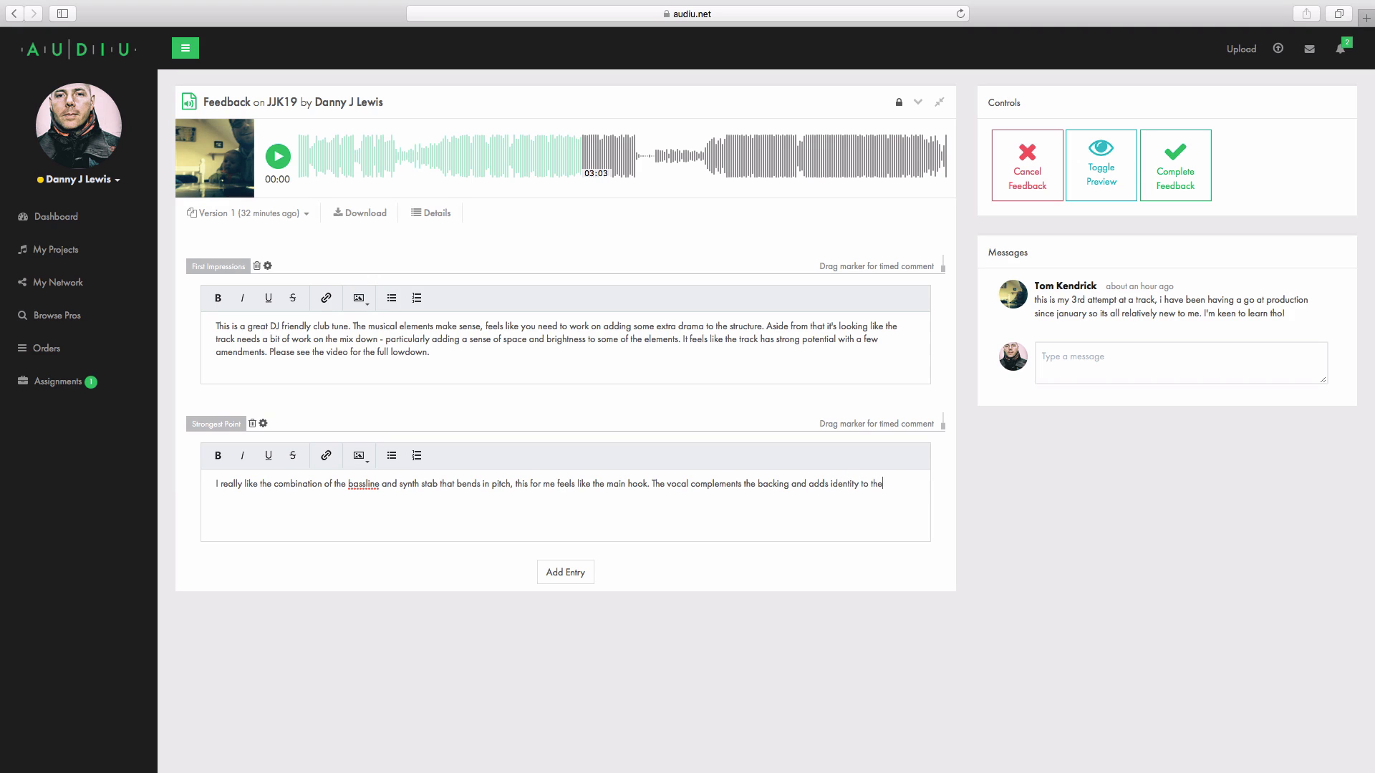
{"action": "type", "text": " tune."}
Step: Add a Weakest Point entry and write "The drums feel like they need to be brought out - they feel muddy and lacking in focus and energy"
{"action": "left_click", "coordinate": [567, 575]}
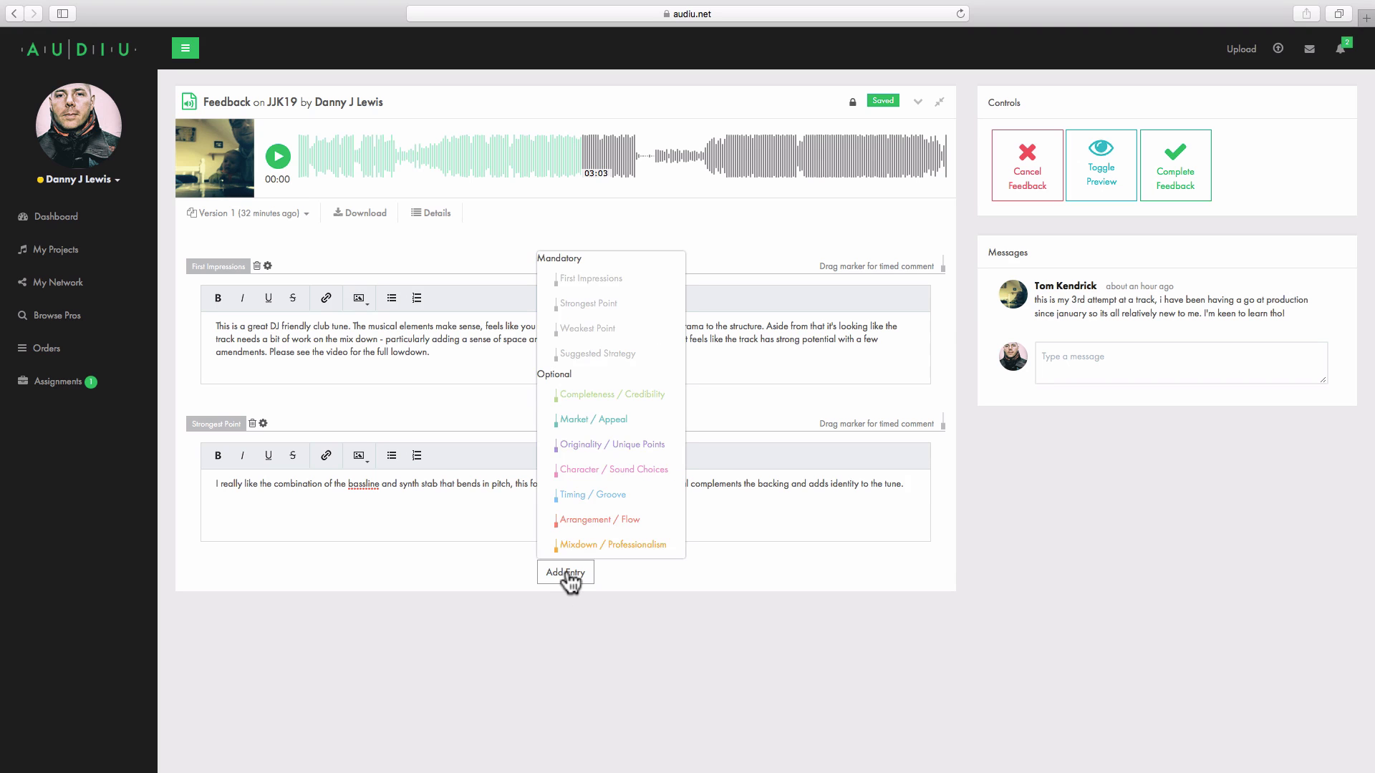
{"action": "left_click", "coordinate": [592, 330]}
{"action": "left_click", "coordinate": [444, 659]}
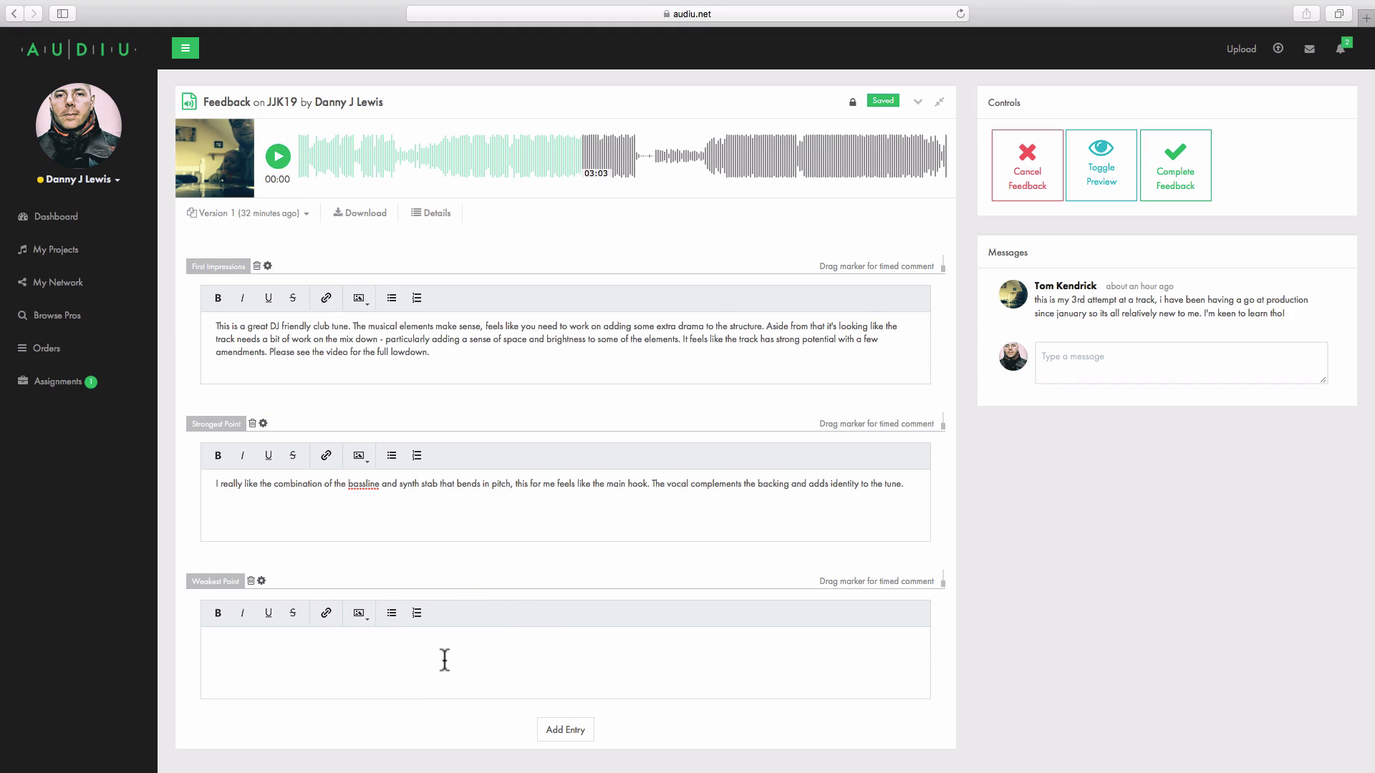
{"action": "type", "text": "The drums feel like they need to be brought out"}
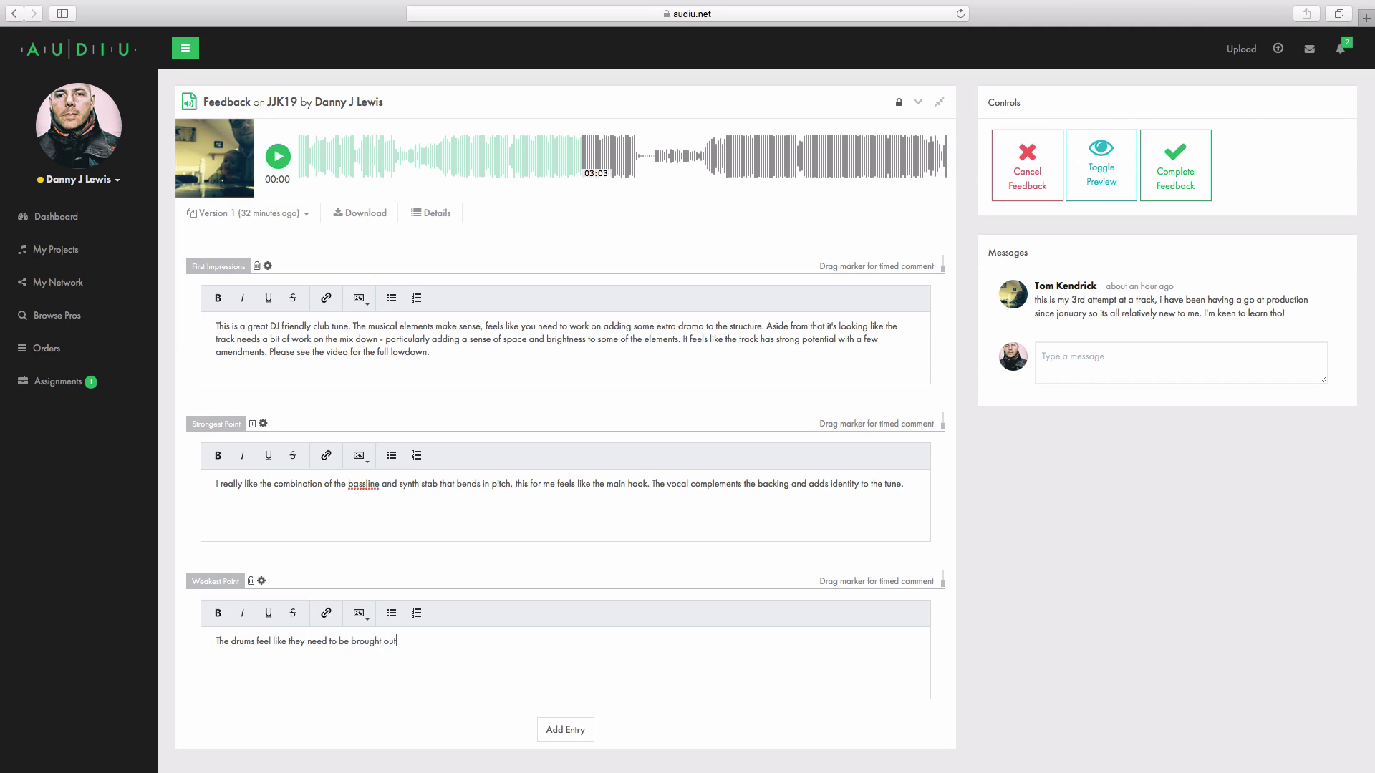
{"action": "type", "text": " - they feel muddy and lacking in focus and energy."}
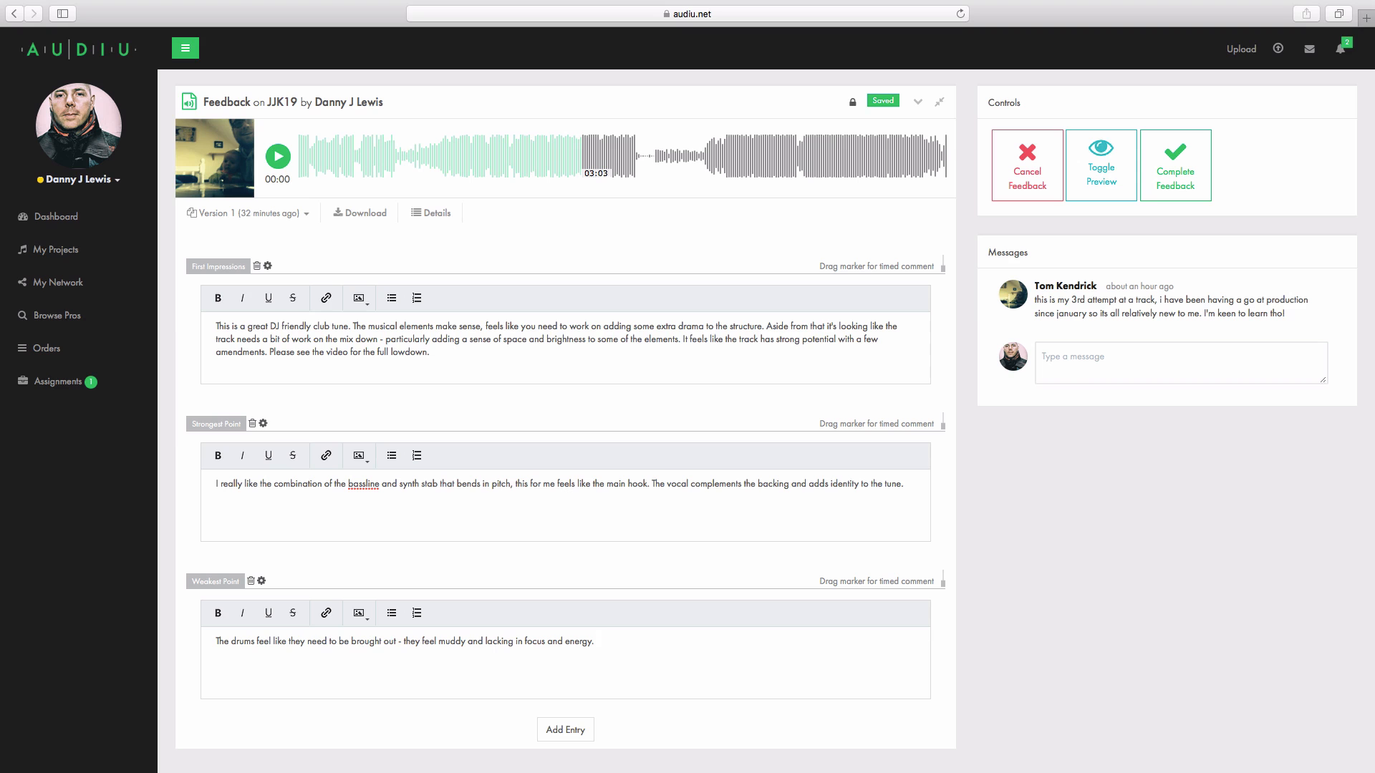
Step: Add a Suggested Strategy entry and write "The breakdowns could do with some extra detail to increase the hype. The mix"
{"action": "left_click", "coordinate": [579, 736]}
{"action": "left_click", "coordinate": [604, 506]}
{"action": "scroll", "coordinate": [391, 679], "scroll_direction": "down", "scroll_amount": 5}
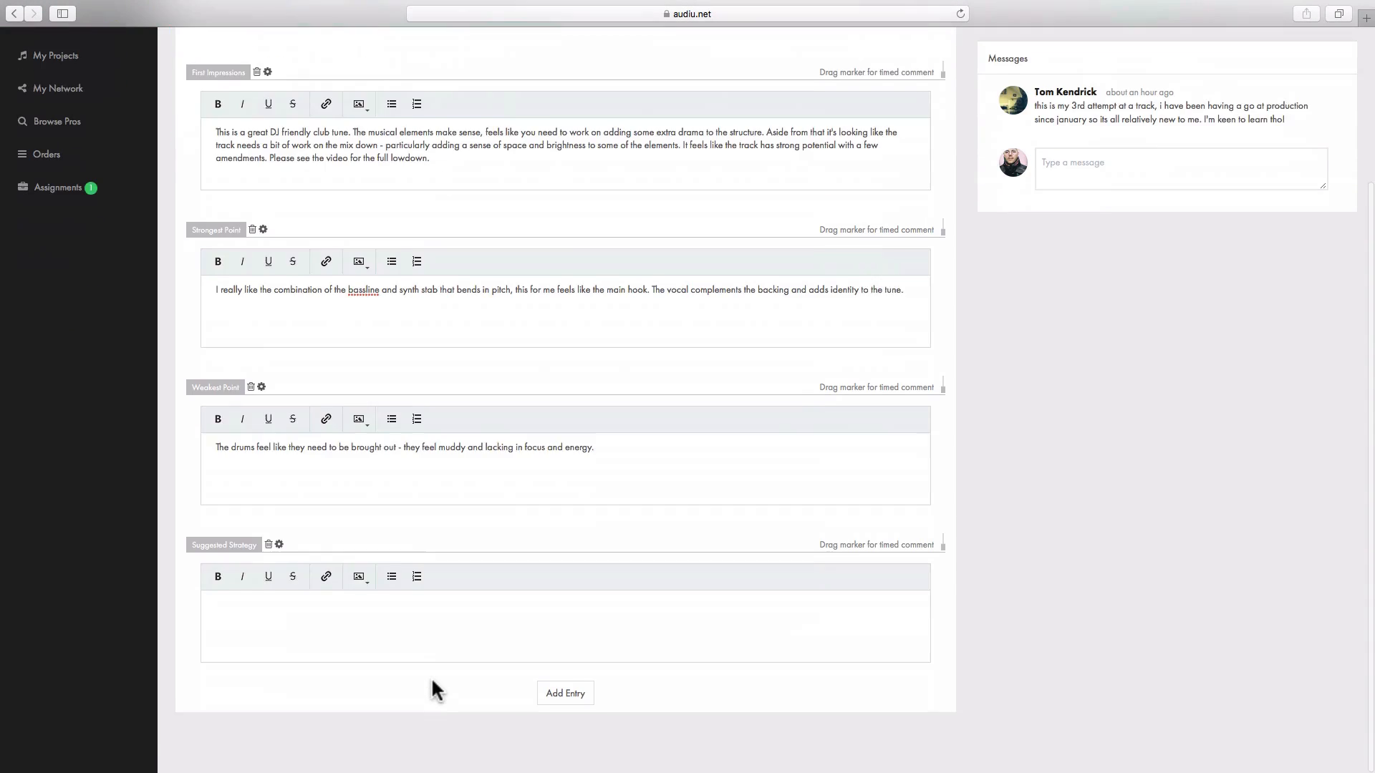
{"action": "scroll", "coordinate": [432, 684], "scroll_direction": "down", "scroll_amount": 2}
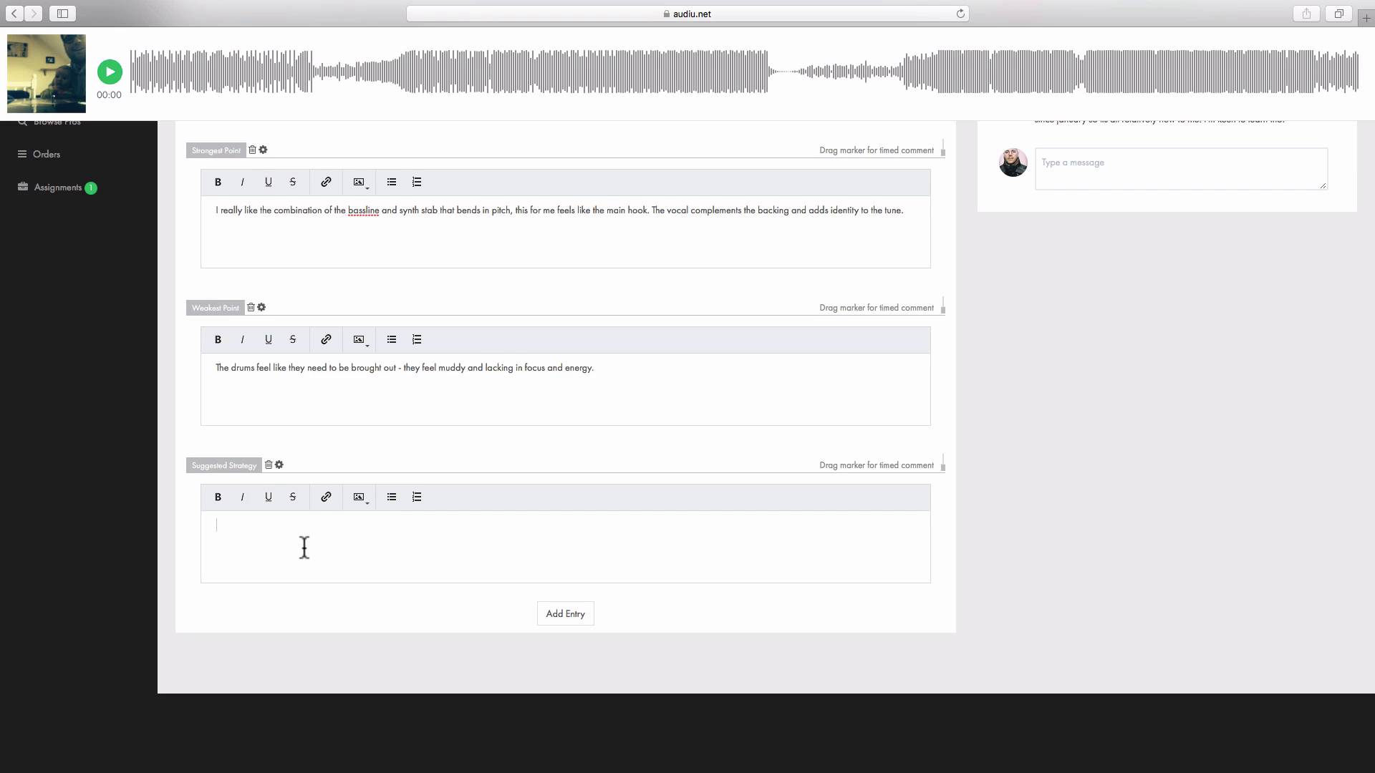
{"action": "type", "text": "The breakd"}
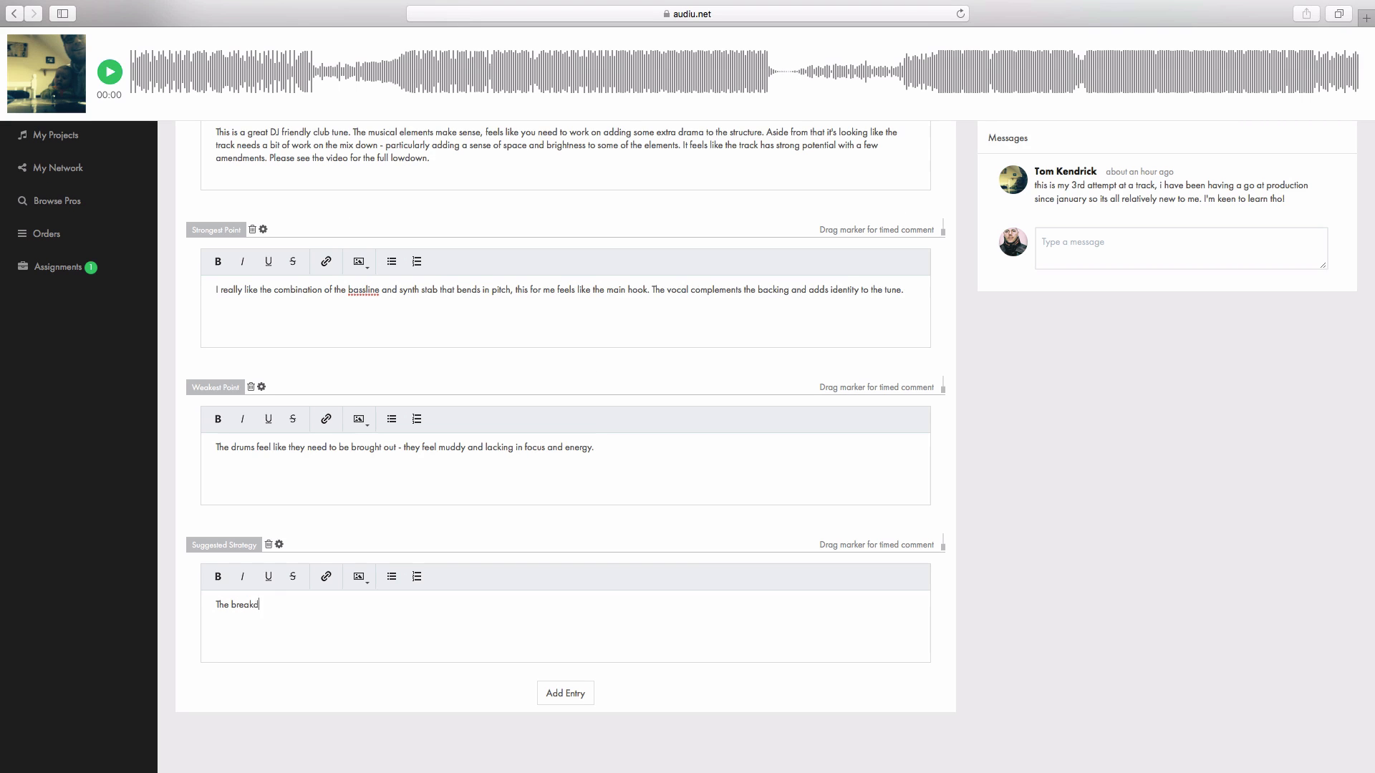
{"action": "type", "text": "owns could do with some extra detail "}
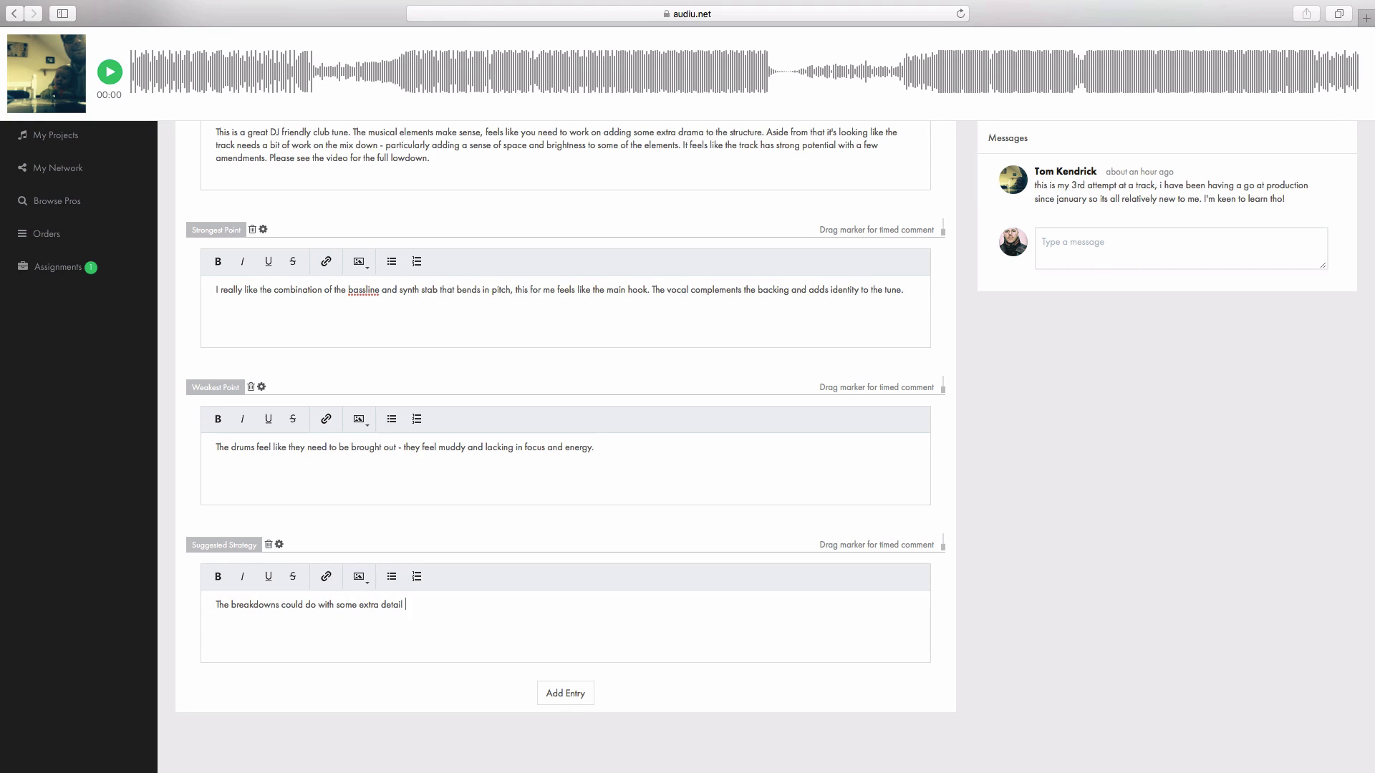
{"action": "type", "text": "to increase the "}
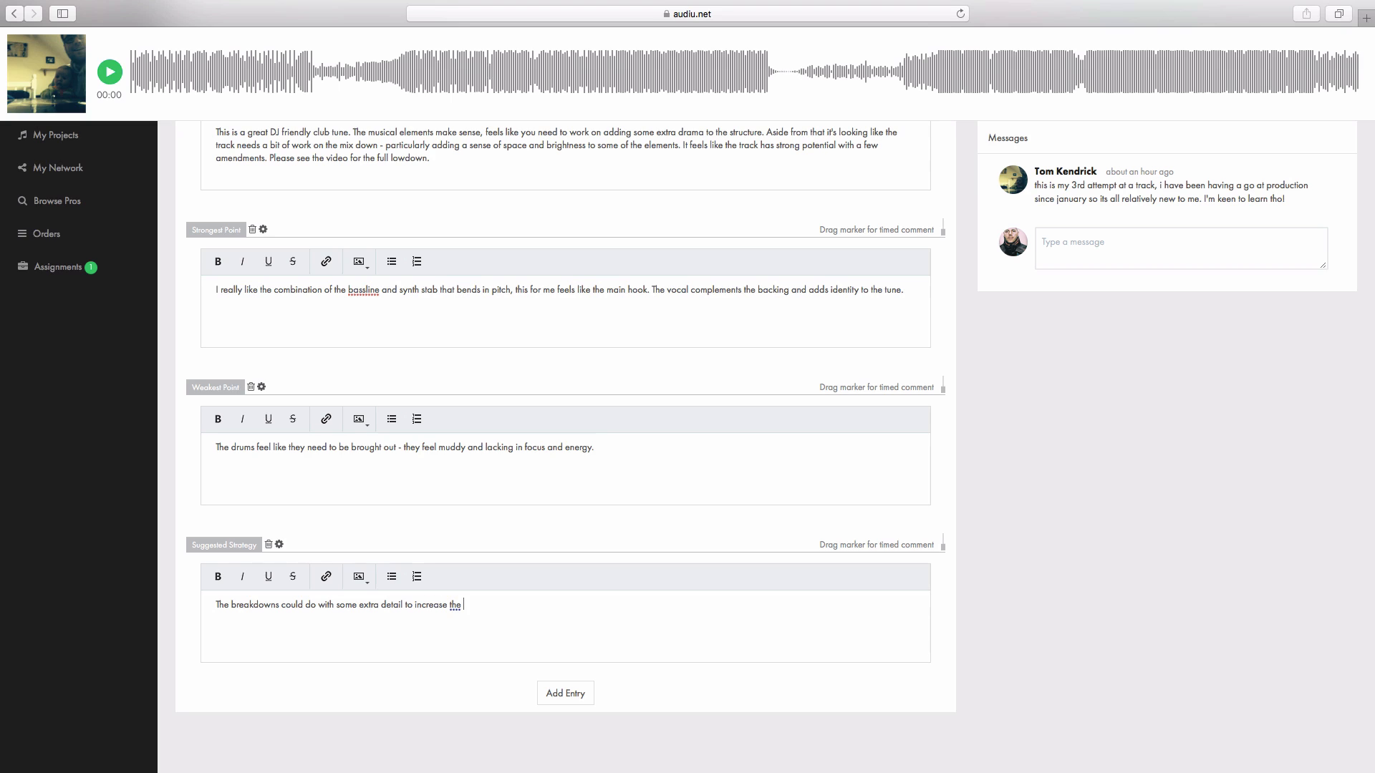
{"action": "type", "text": "hype. The mix needs a bit of tweaking. The master process feels a little over cooked - the RMS "}
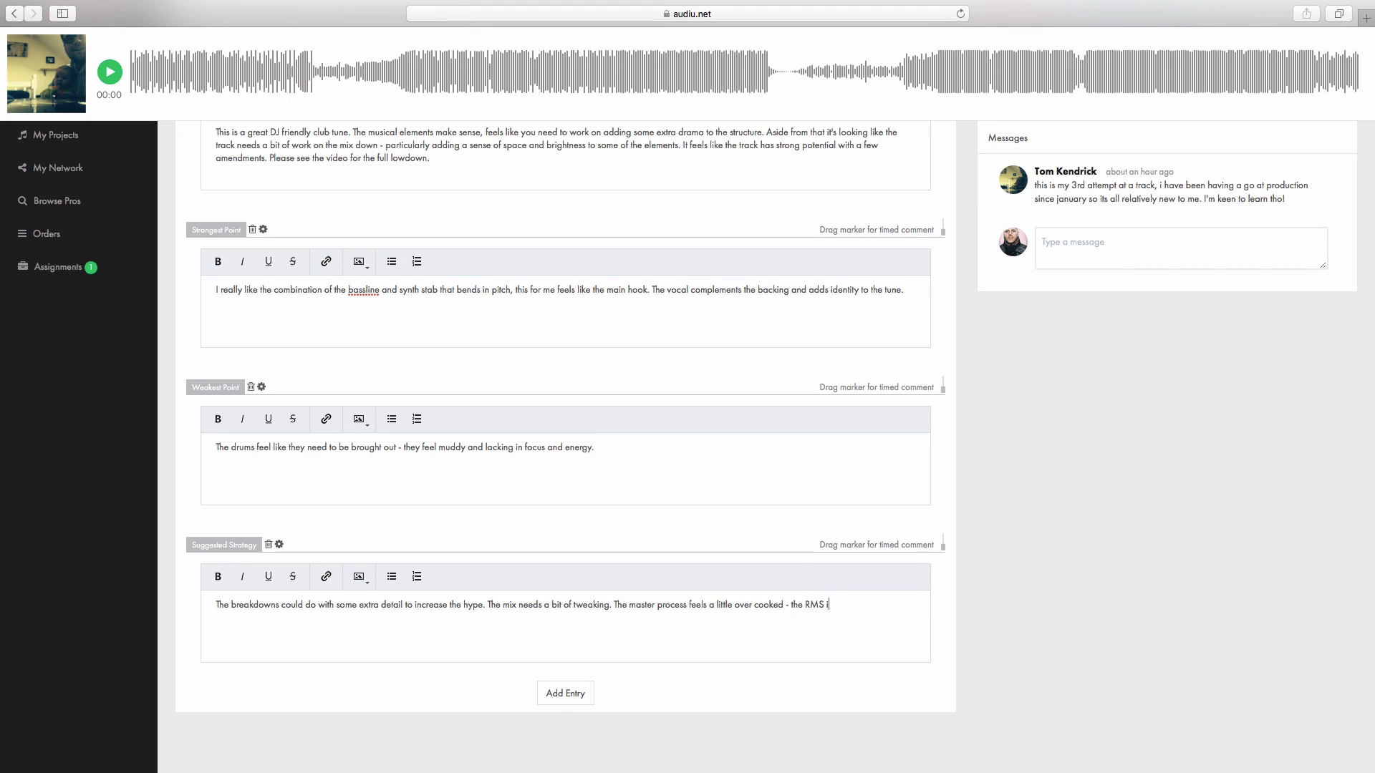
{"action": "type", "text": "is too high - aim for about -10bD"}
Step: Continue the Suggested Strategy with "needs a bit of tweaking. The master process feels a little over cooked - the RMS is too high - aim for about -10dB."
{"action": "key", "text": "BackSpace"}
{"action": "key", "text": "BackSpace"}
{"action": "type", "text": "dB "}
{"action": "type", "text": " Add some extra beats at the end for DJ - feels like it ends too quickly. T"}
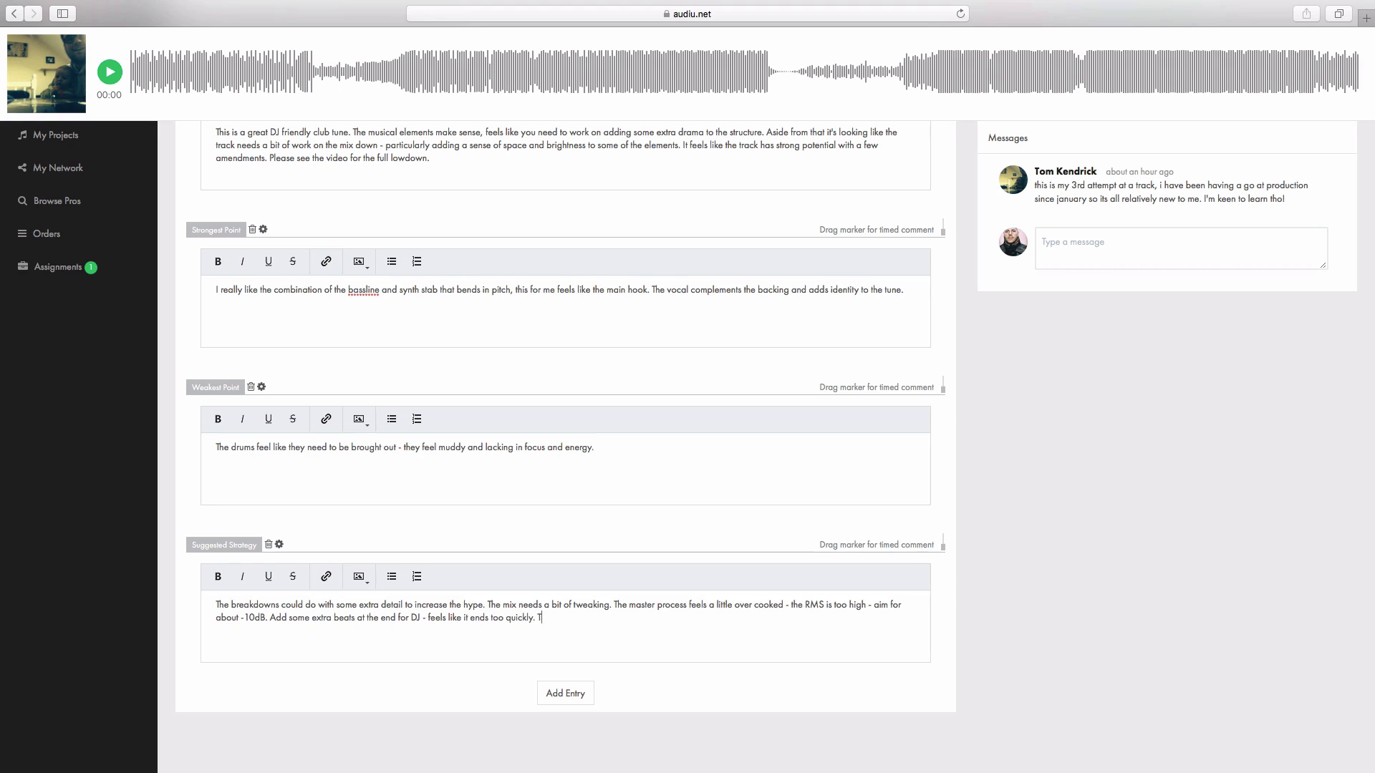
{"action": "type", "text": "he sustained pad could be u"}
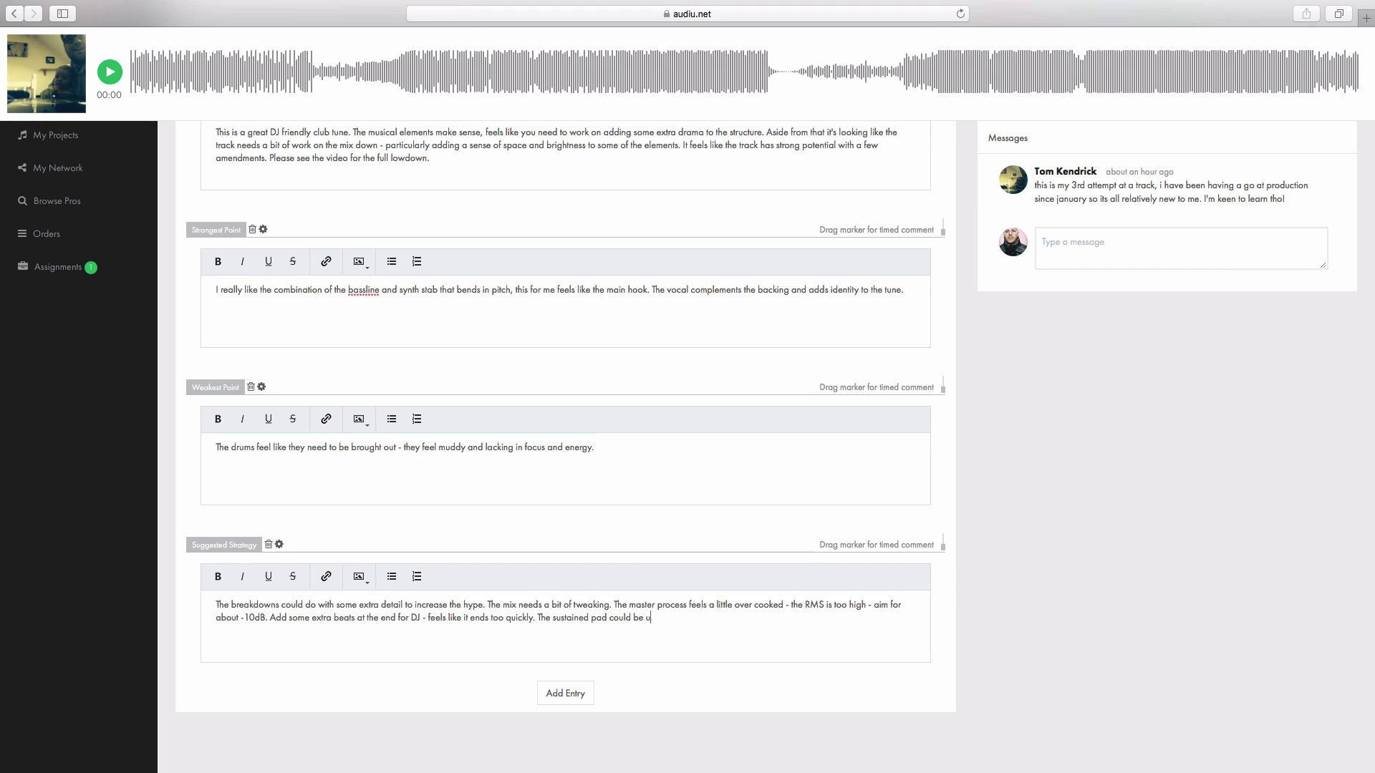
{"action": "type", "text": "sed a bit more too."}
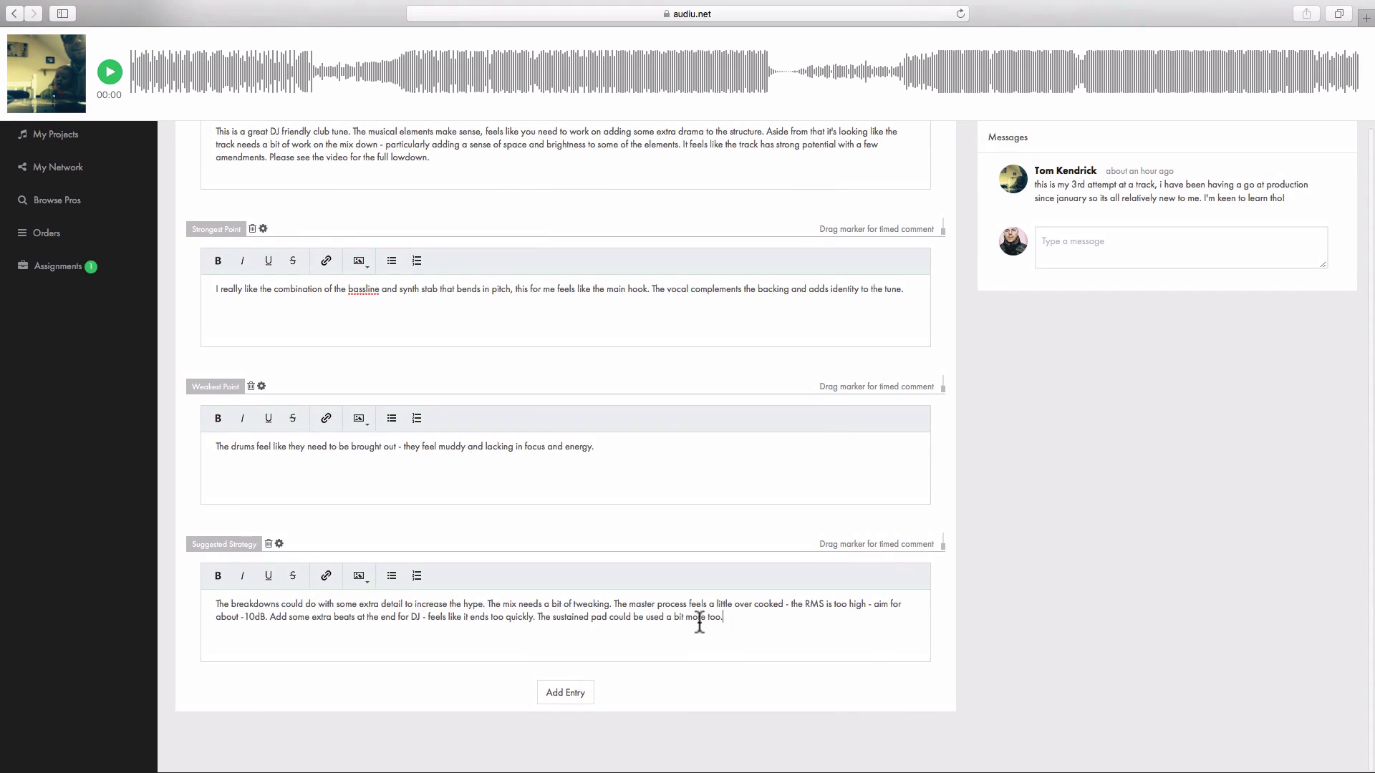
Step: Switch to WaveLab, select a short region near the start of JJK19, and play it back in a loop
{"action": "scroll", "coordinate": [700, 621], "scroll_direction": "up", "scroll_amount": 5}
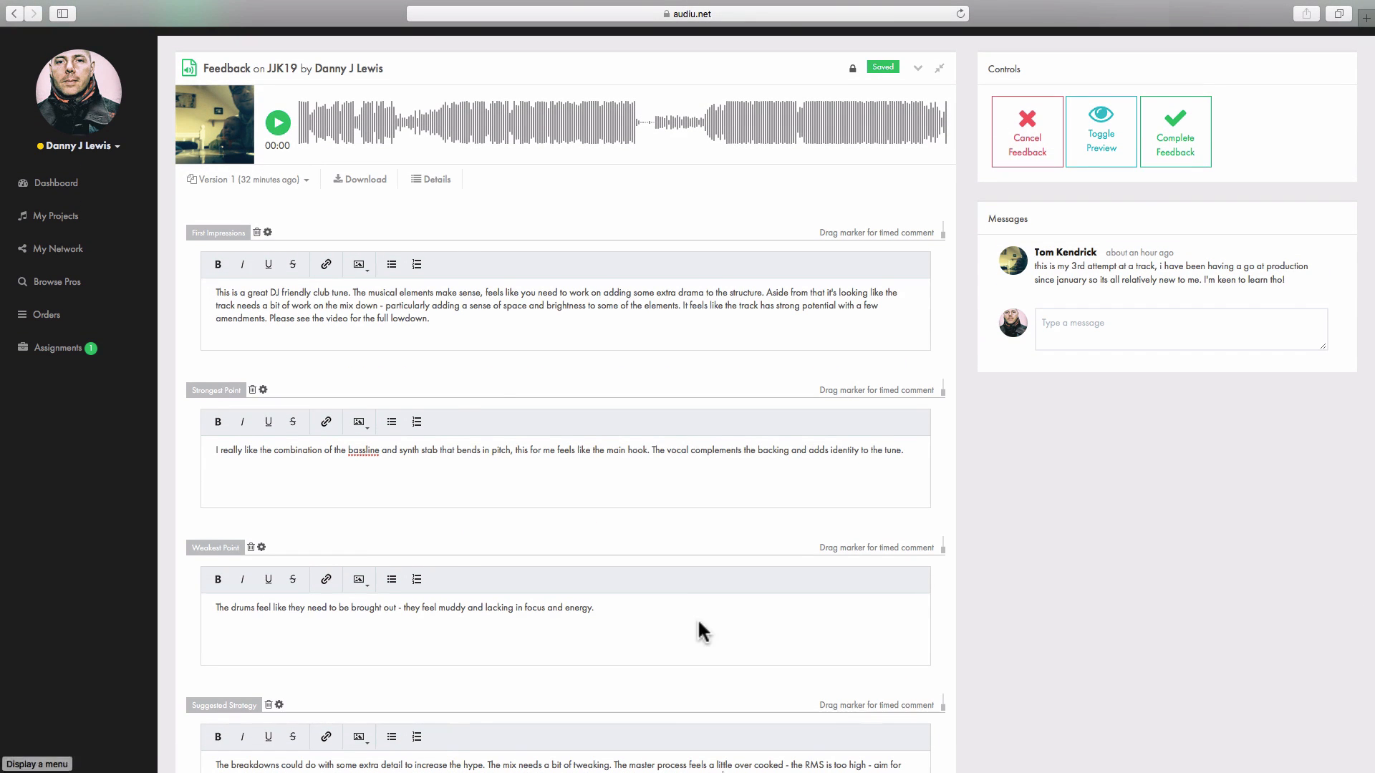
{"action": "key", "text": "ctrl+Left"}
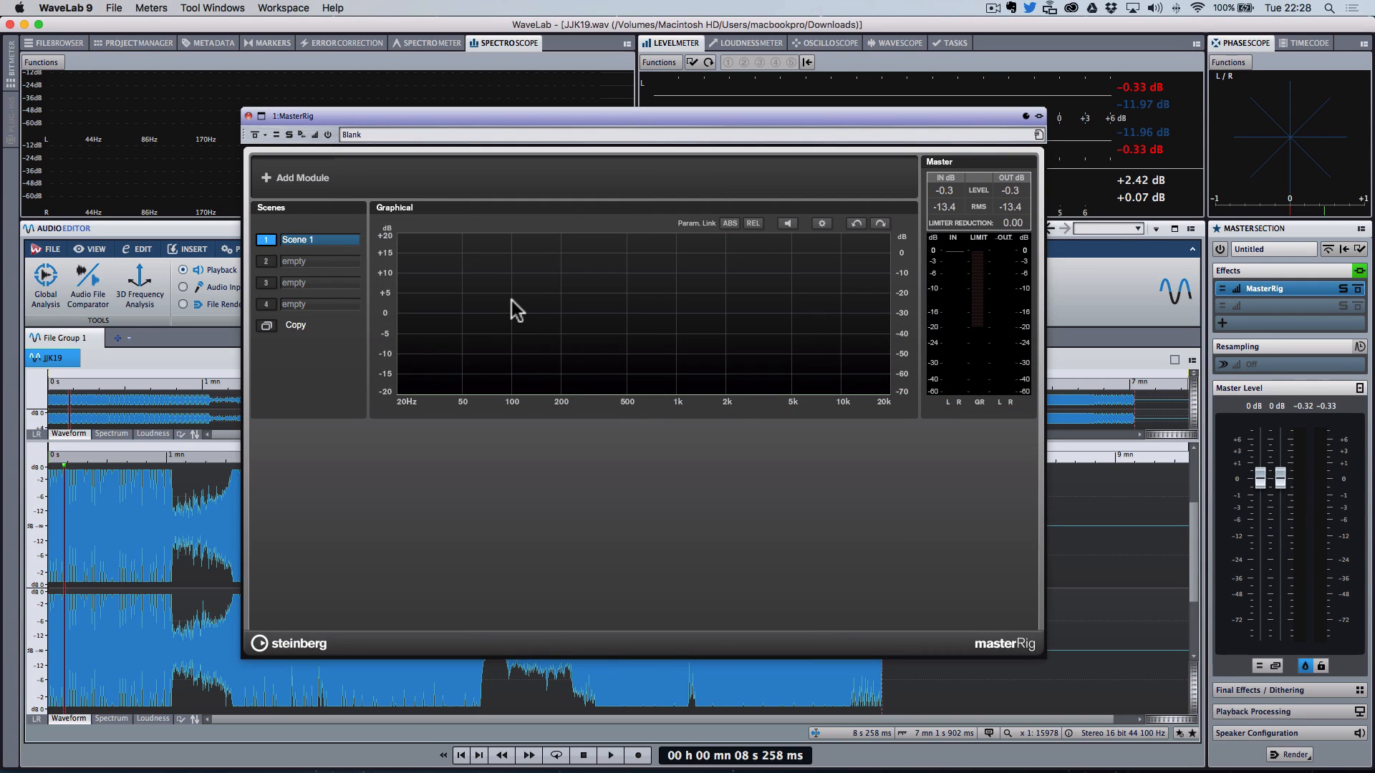
{"action": "left_click", "coordinate": [92, 539]}
{"action": "left_click_drag", "start_coordinate": [75, 541], "coordinate": [99, 541]}
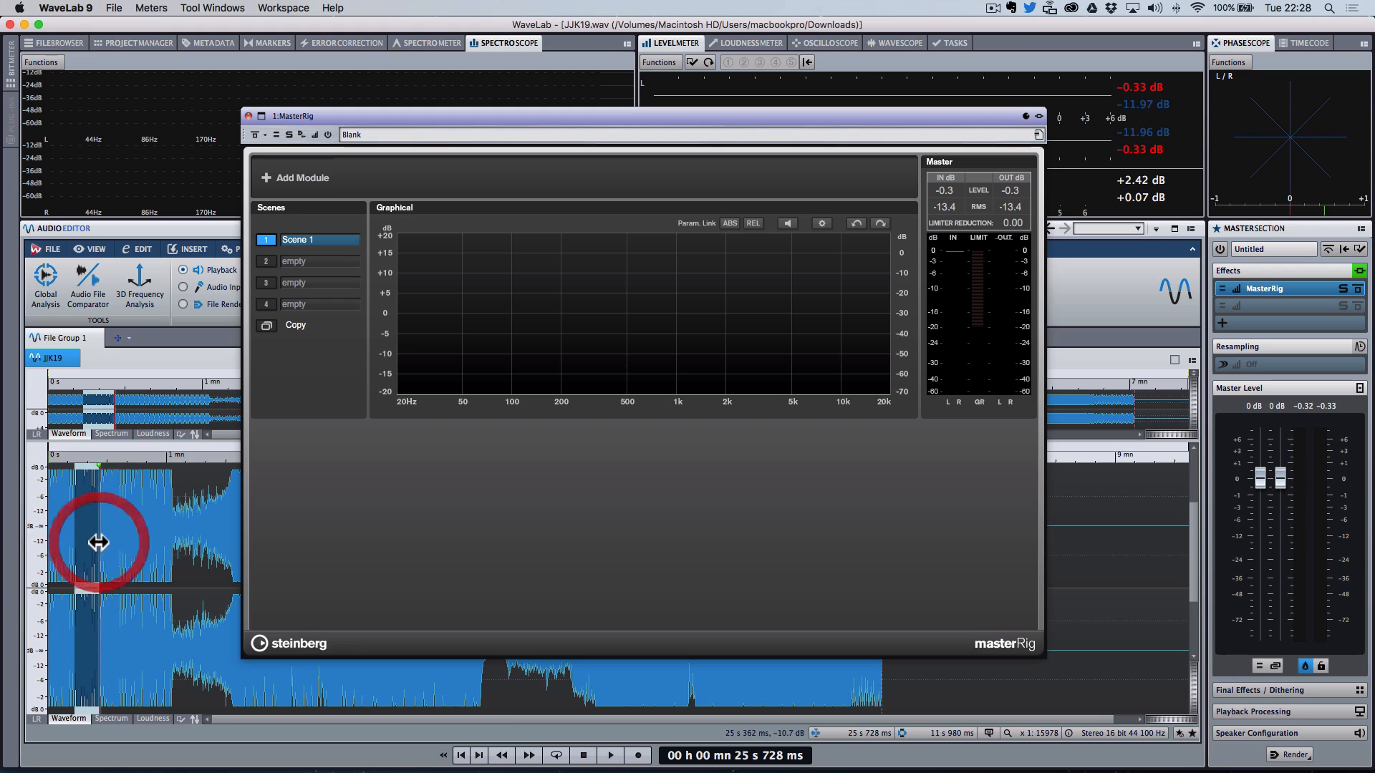
{"action": "left_click", "coordinate": [556, 756]}
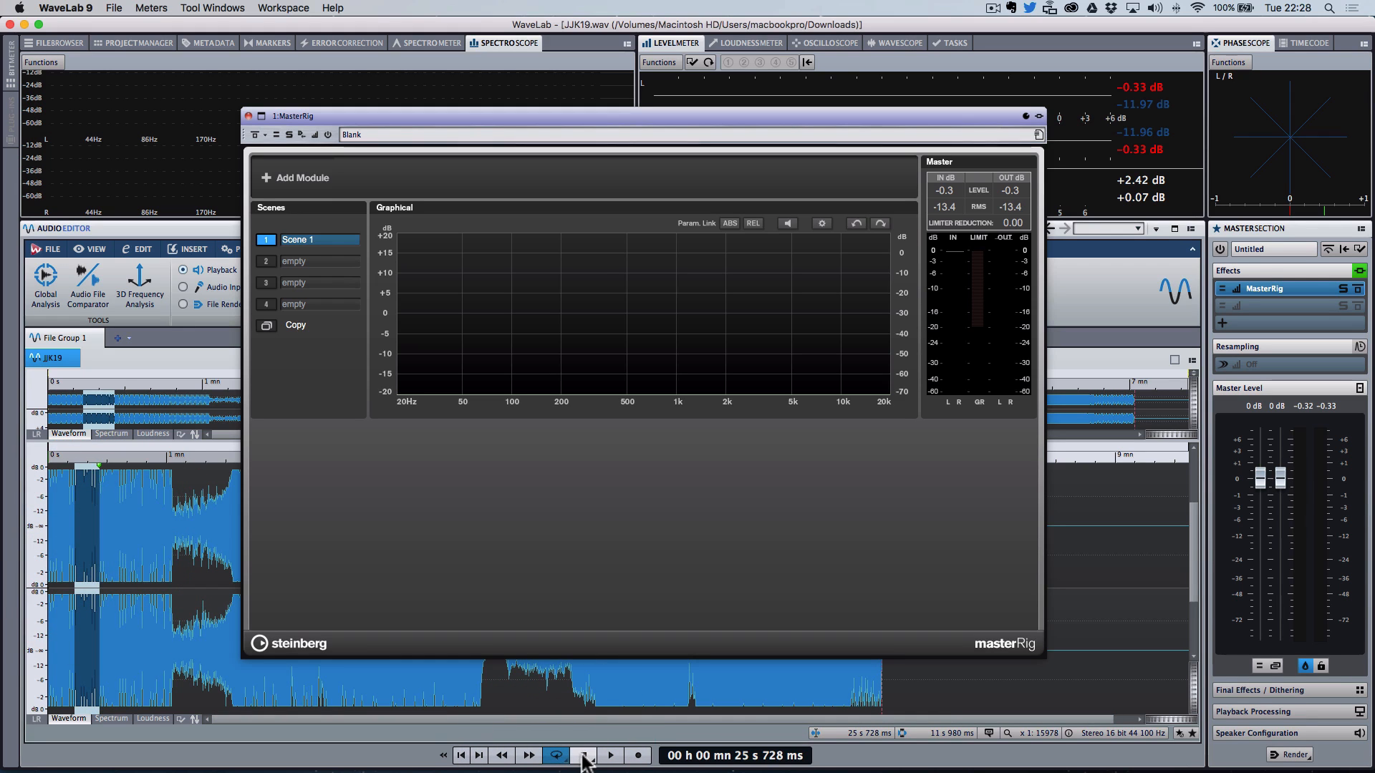
{"action": "left_click", "coordinate": [73, 514]}
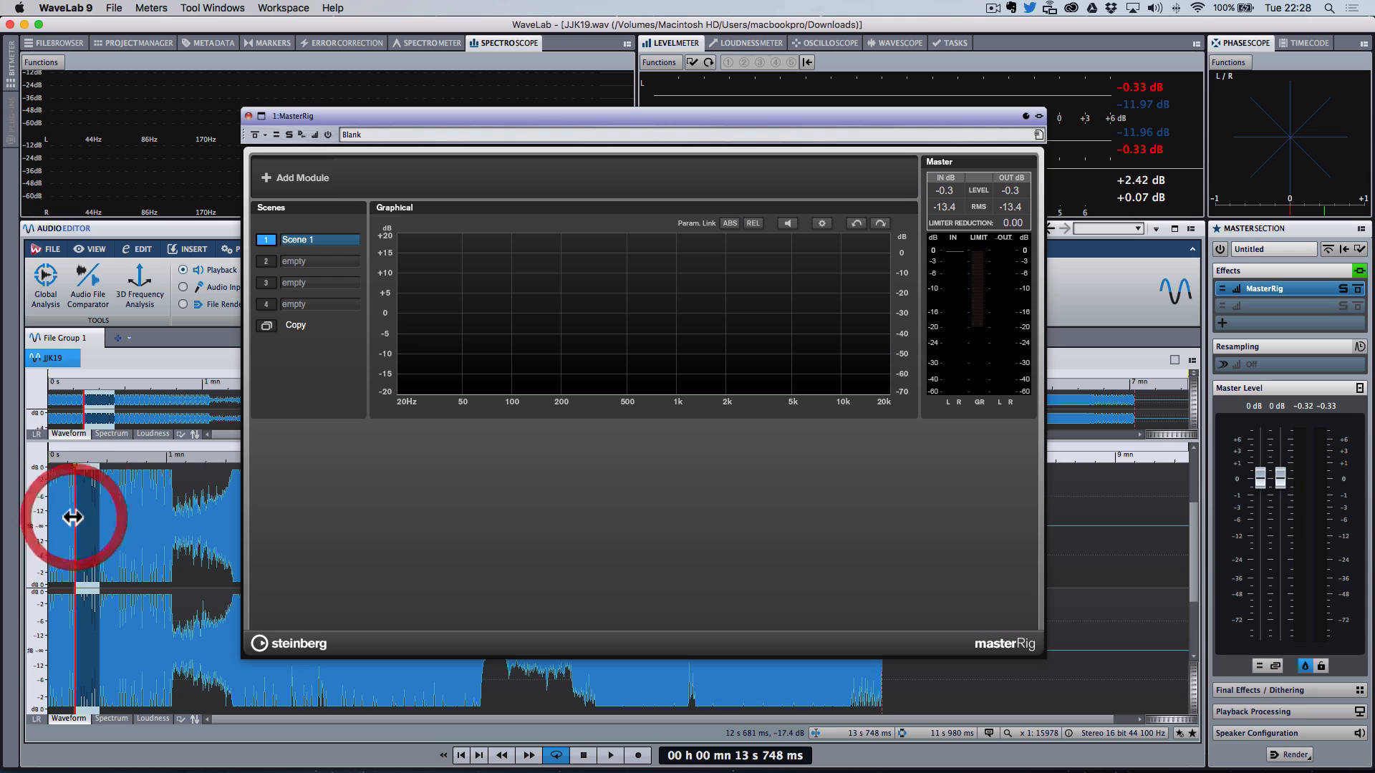
{"action": "left_click", "coordinate": [611, 756]}
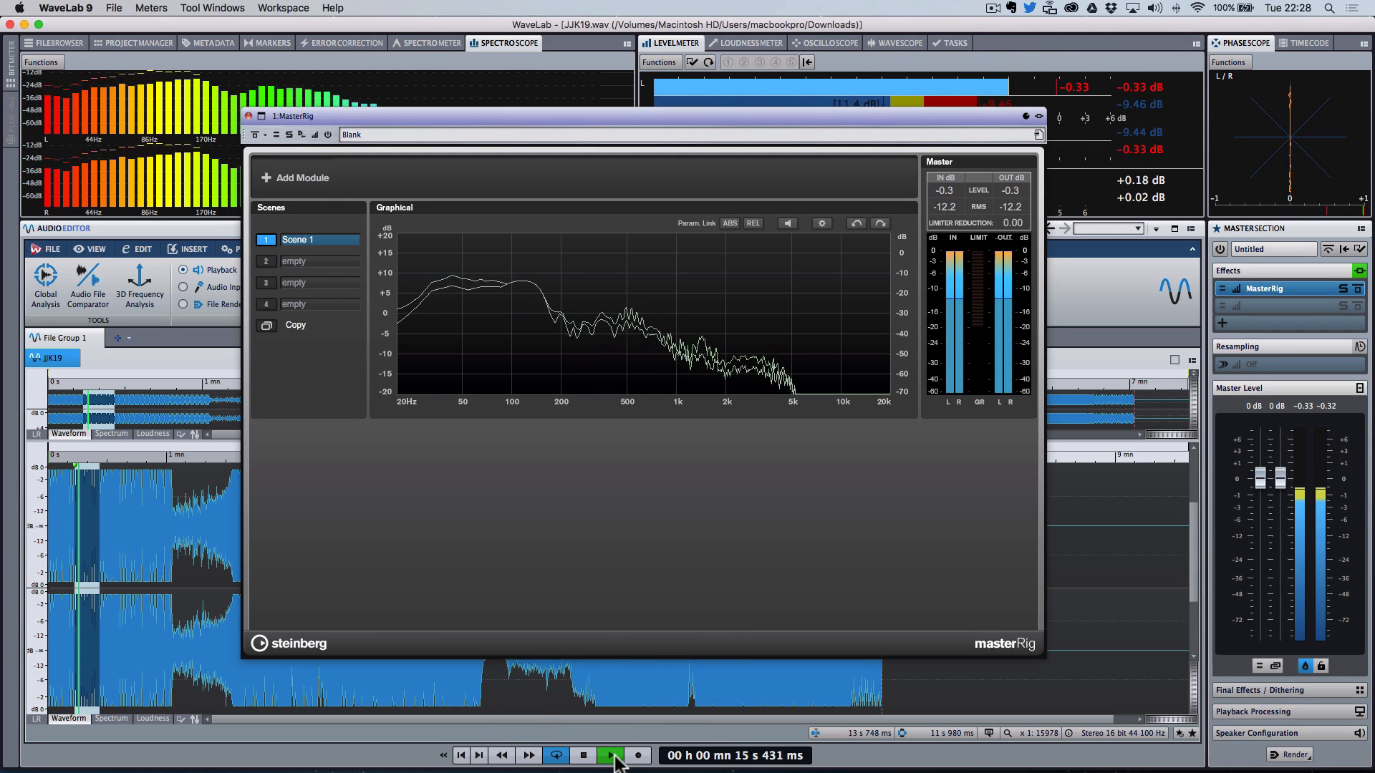
{"action": "key", "text": "space"}
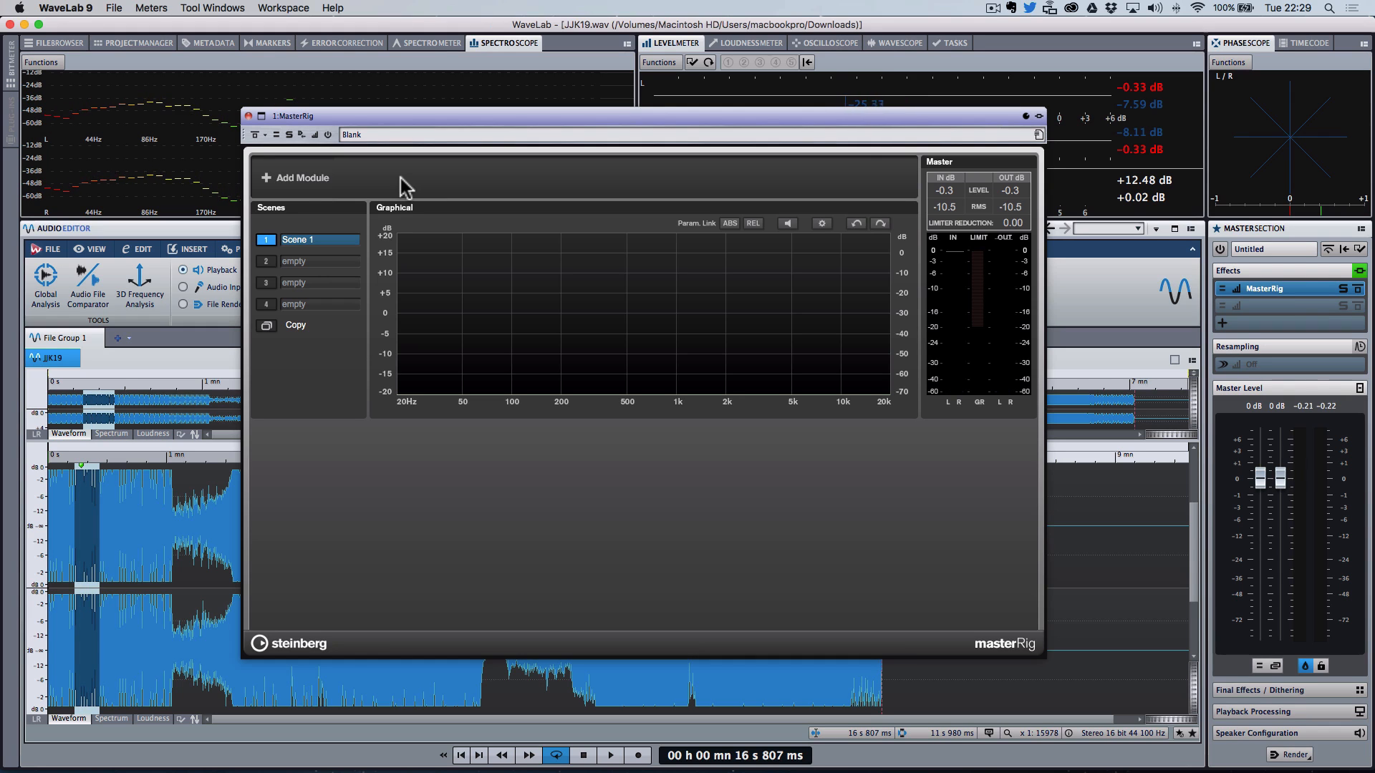
Step: Add a Limiter module to the MasterRig, switch it to Brickwall mode and set its output to -1.0 dB
{"action": "left_click", "coordinate": [301, 179]}
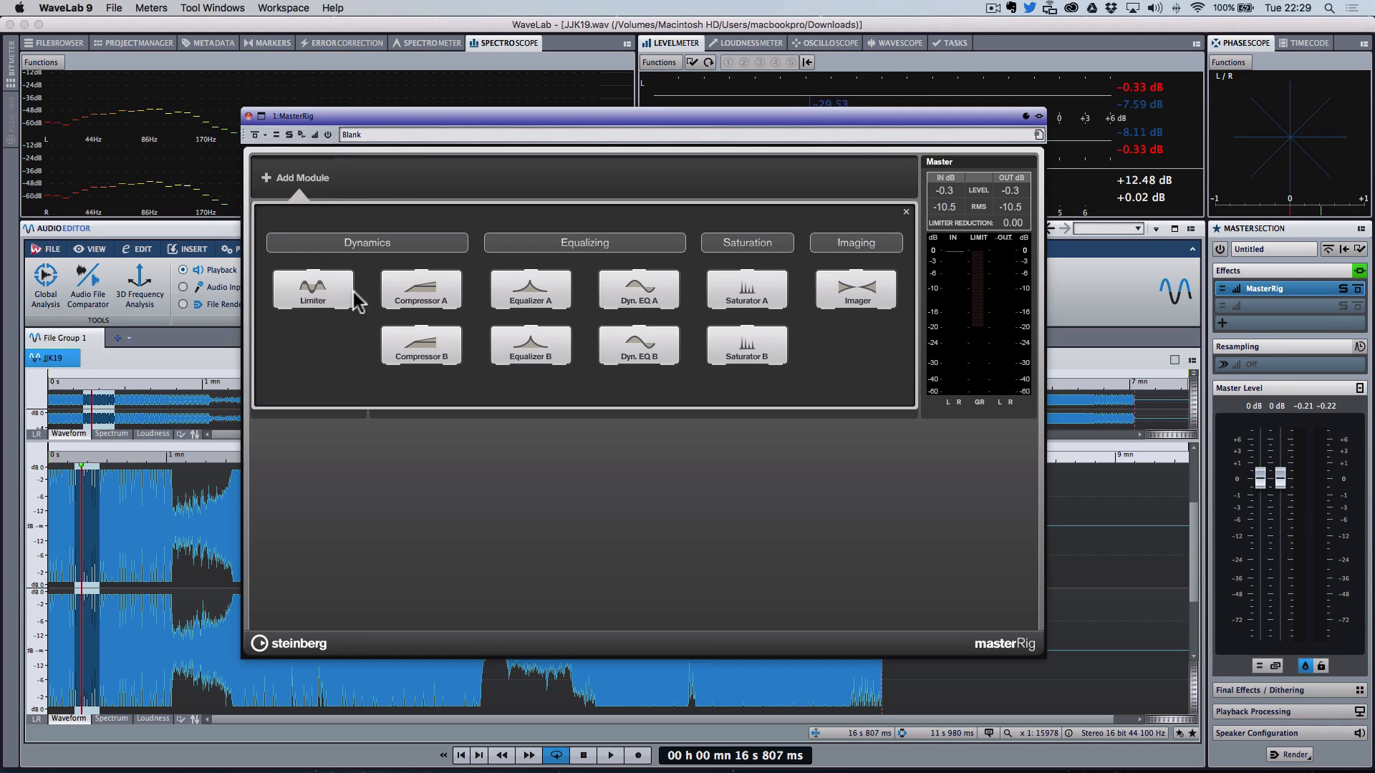
{"action": "left_click", "coordinate": [322, 289]}
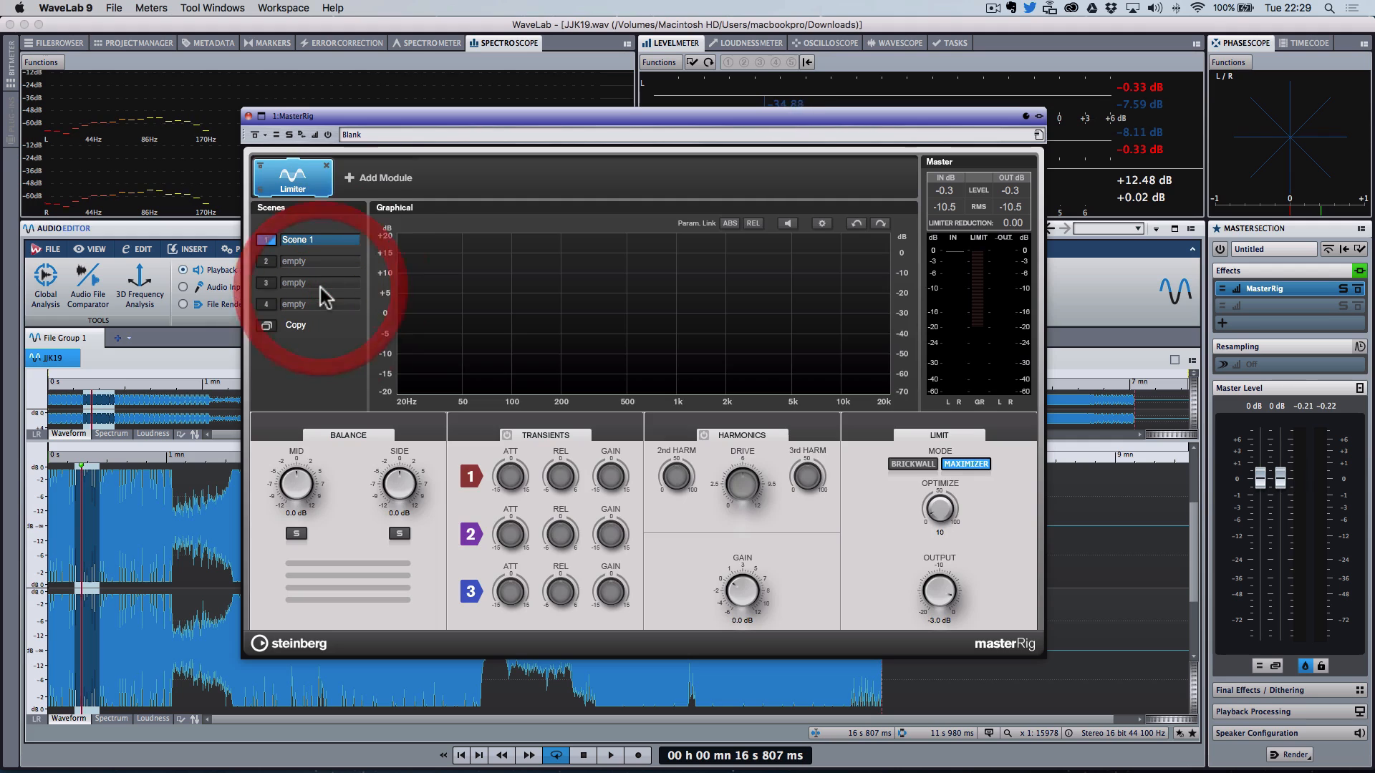
{"action": "left_click", "coordinate": [914, 464]}
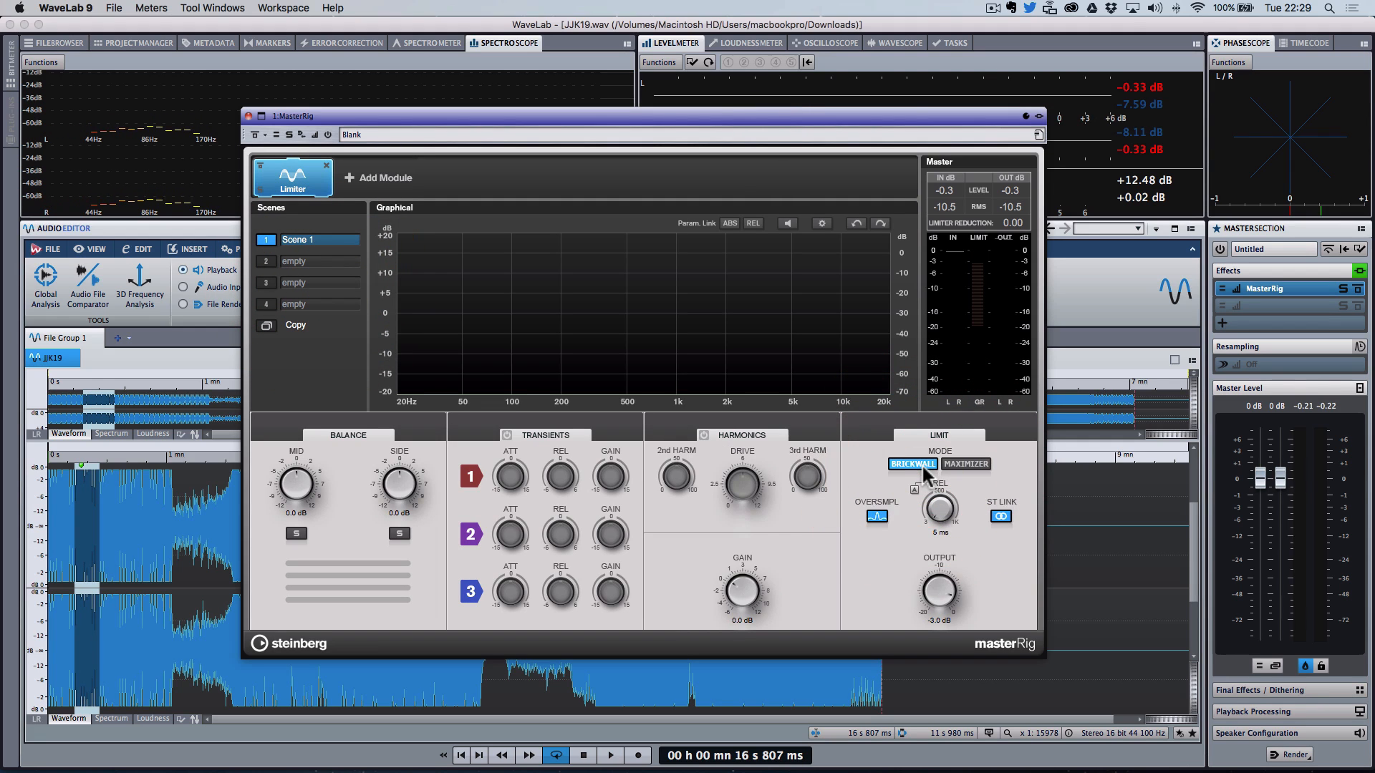
{"action": "left_click_drag", "start_coordinate": [942, 573], "coordinate": [940, 563]}
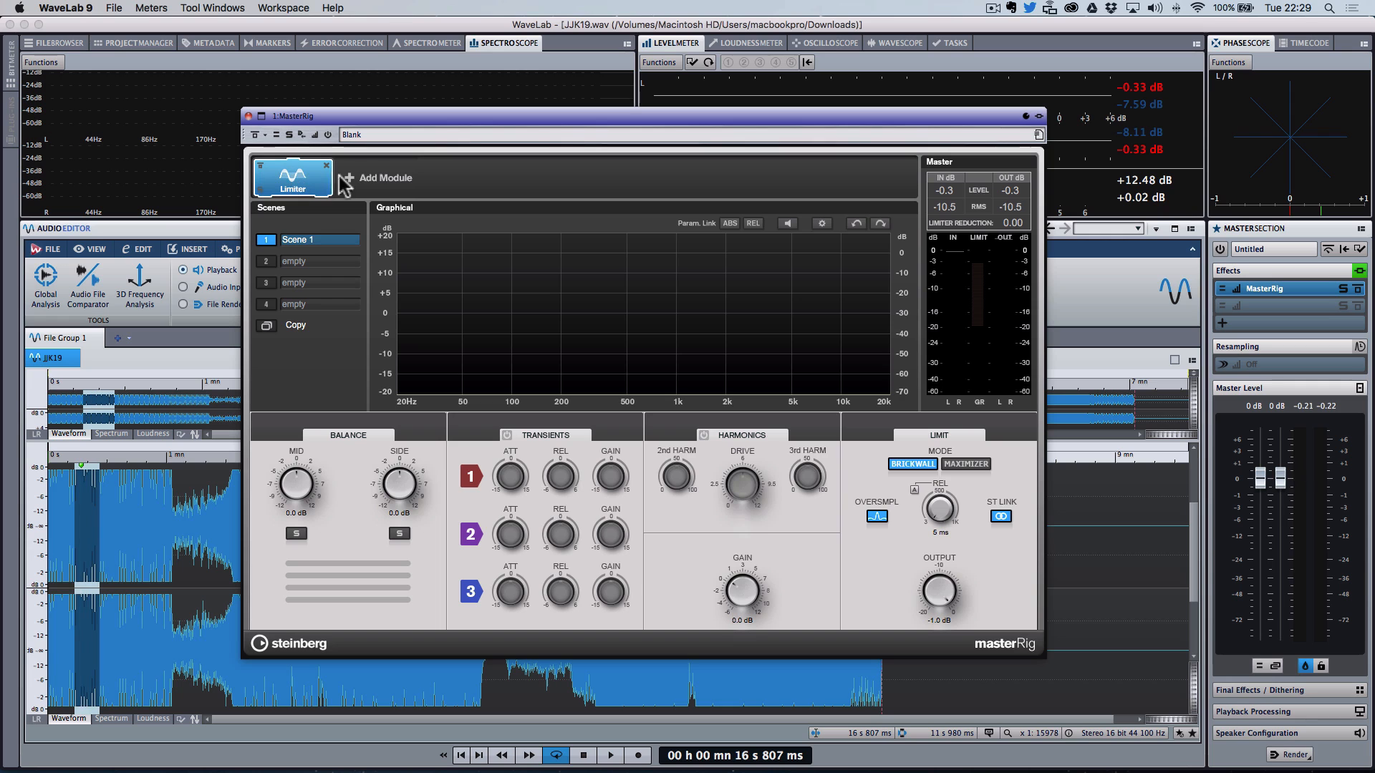
Step: Add a Compressor A module and move it ahead of the Limiter in the chain
{"action": "left_click", "coordinate": [382, 178]}
{"action": "left_click", "coordinate": [438, 292]}
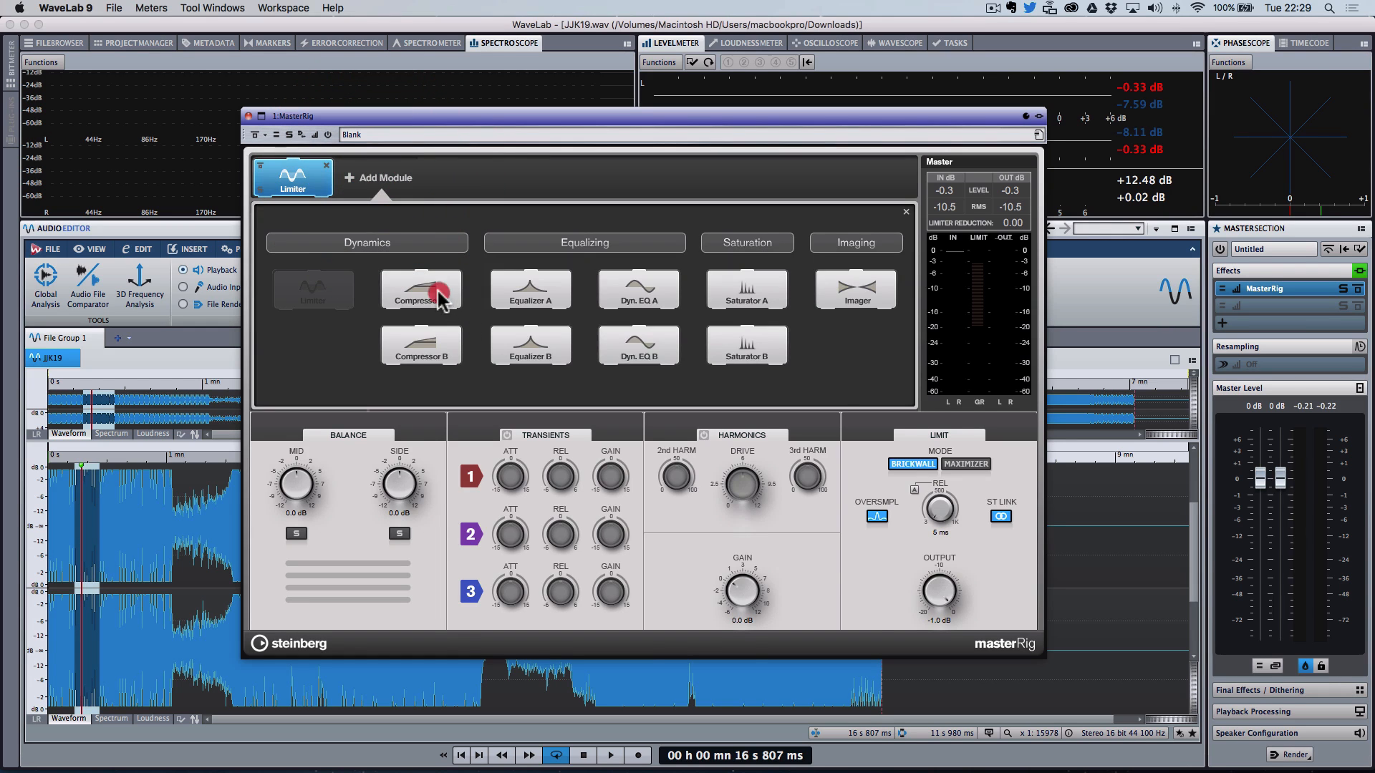
{"action": "left_click_drag", "start_coordinate": [387, 175], "coordinate": [271, 179]}
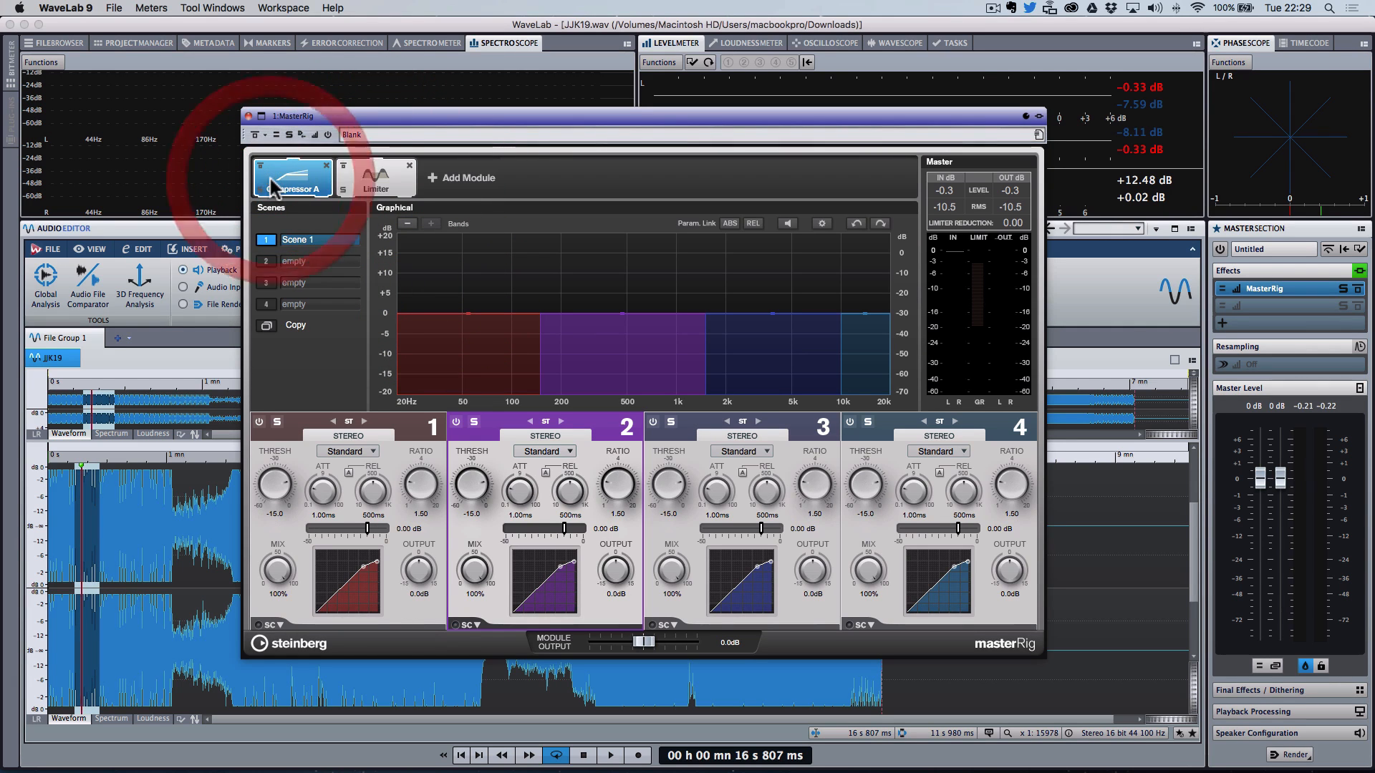
Step: Add an Equalizer A module and place it between the Compressor A and the Limiter
{"action": "left_click", "coordinate": [466, 178]}
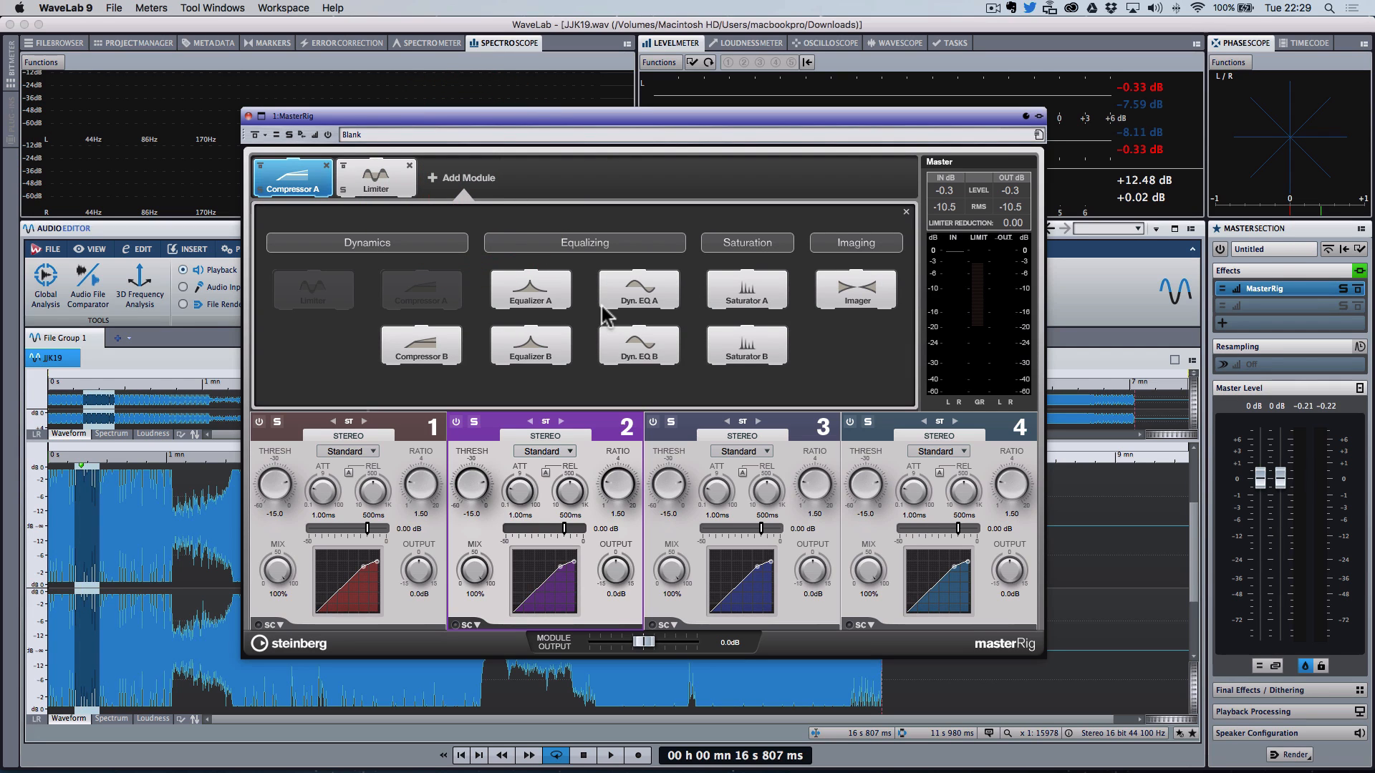
{"action": "left_click", "coordinate": [532, 303]}
{"action": "left_click_drag", "start_coordinate": [459, 182], "coordinate": [376, 179]}
Step: Add a Saturator A module and place it between the Equalizer A and the Limiter
{"action": "left_click", "coordinate": [534, 183]}
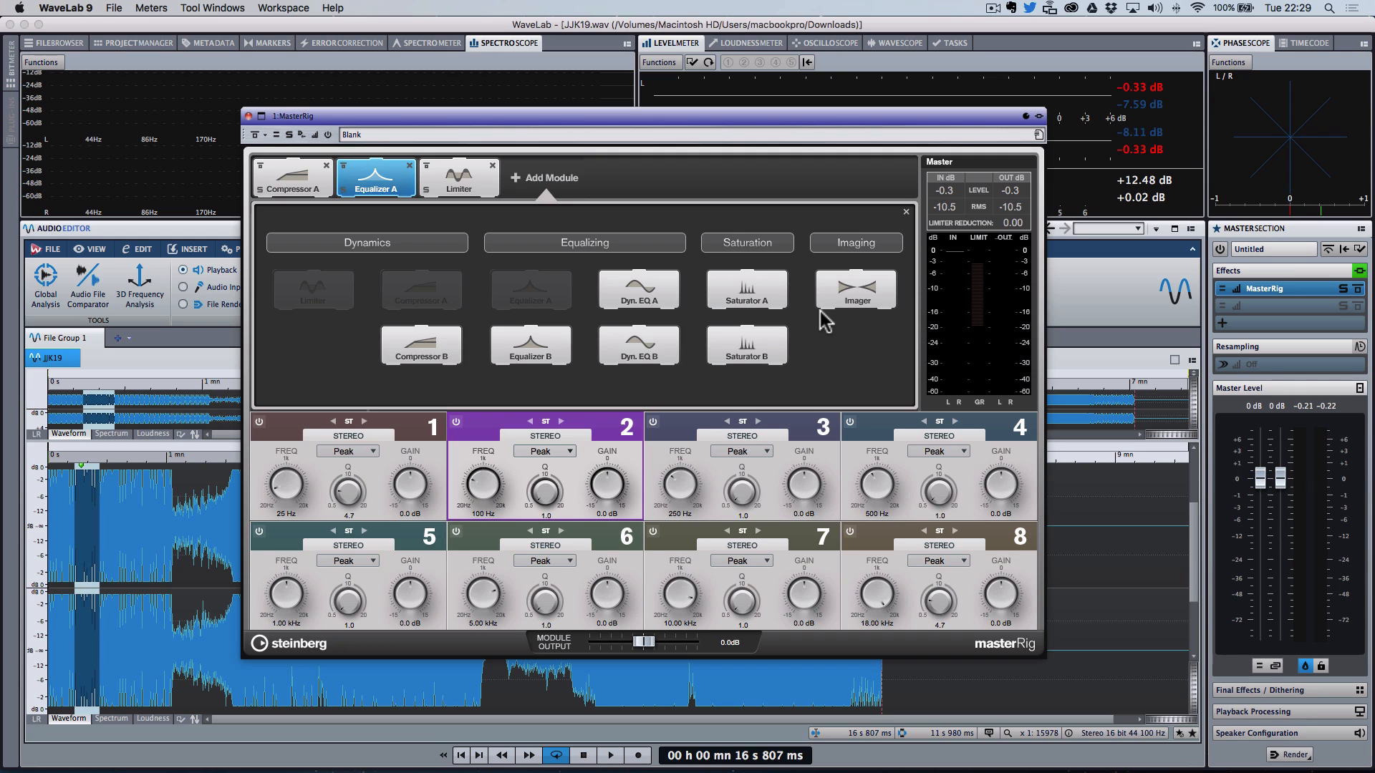
{"action": "left_click", "coordinate": [755, 301]}
{"action": "left_click_drag", "start_coordinate": [546, 184], "coordinate": [453, 179]}
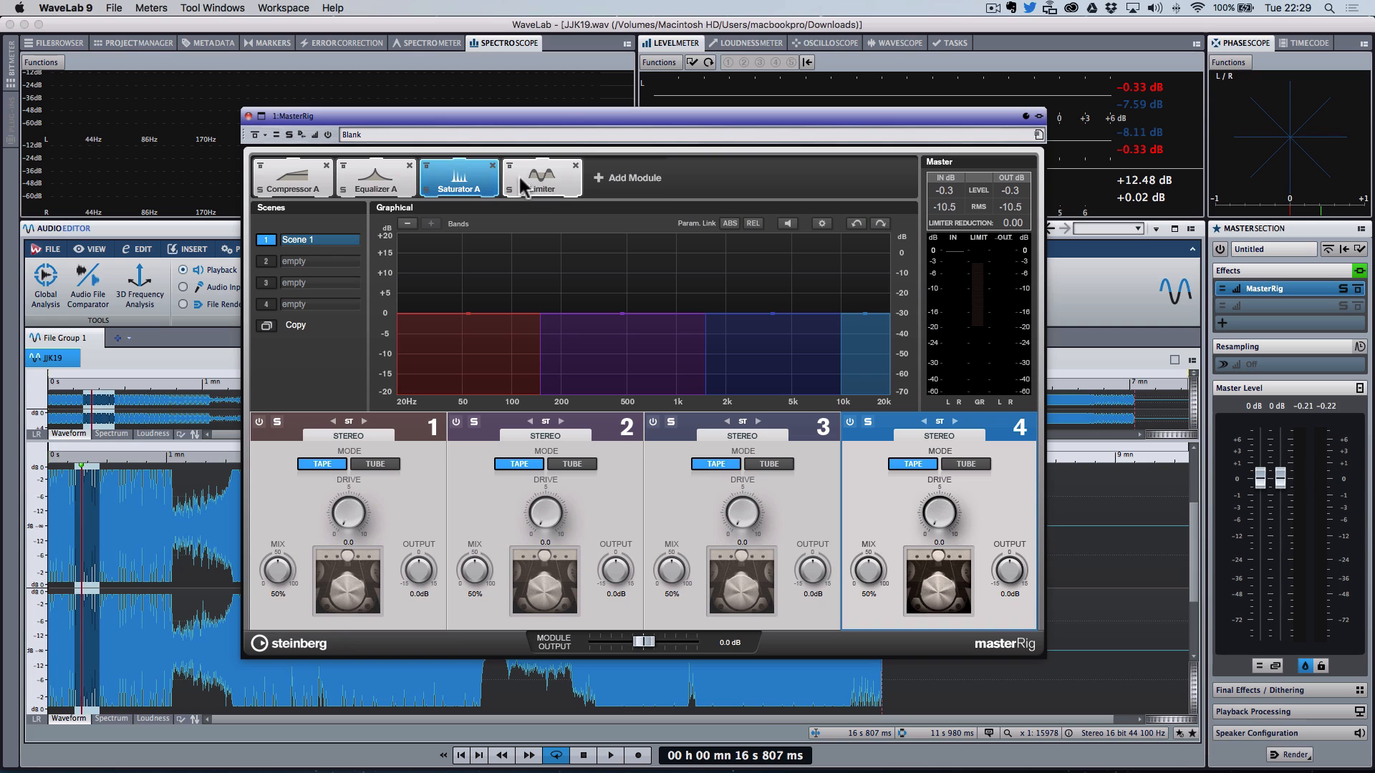
Step: Switch between the Compressor A, Equalizer A, Saturator A and Limiter modules to review each one's controls
{"action": "left_click", "coordinate": [373, 179]}
{"action": "left_click", "coordinate": [290, 179]}
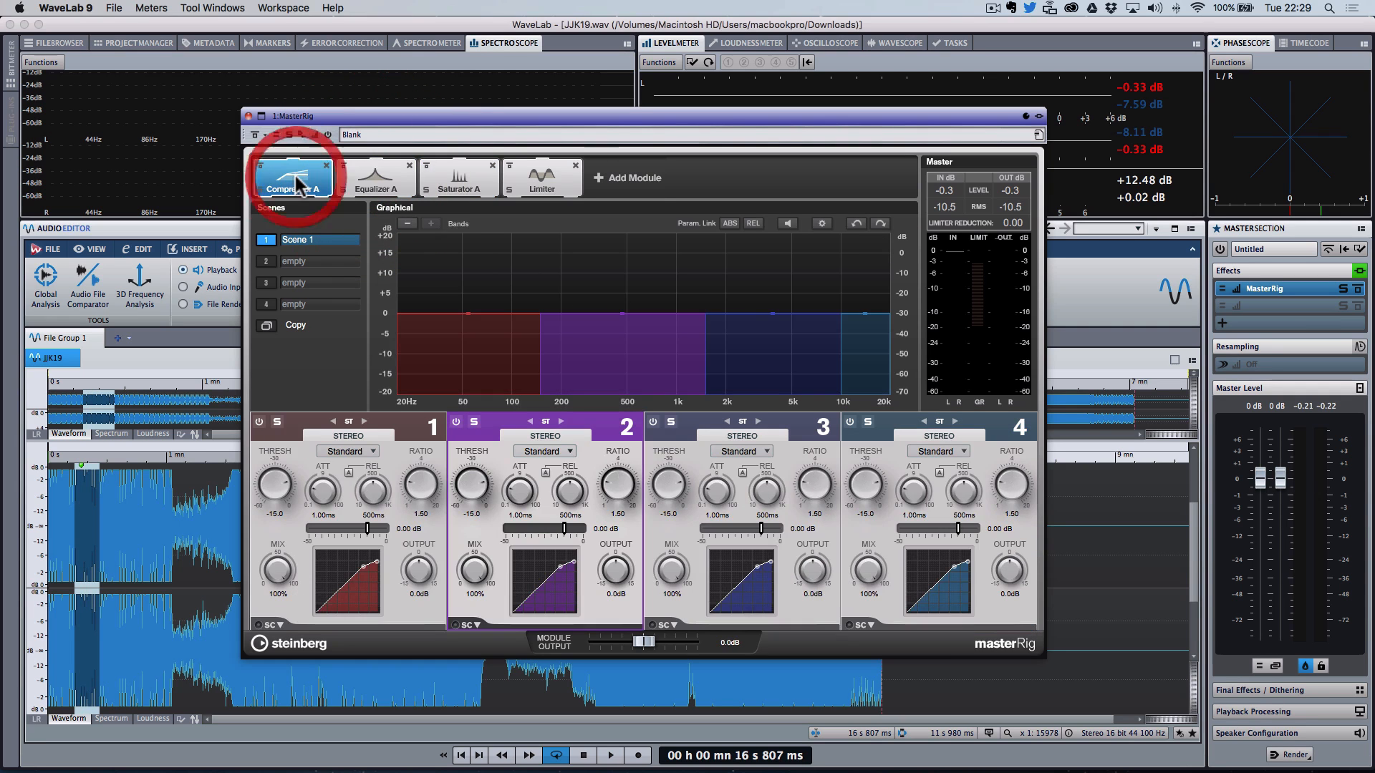
{"action": "left_click", "coordinate": [386, 192]}
{"action": "left_click", "coordinate": [447, 192]}
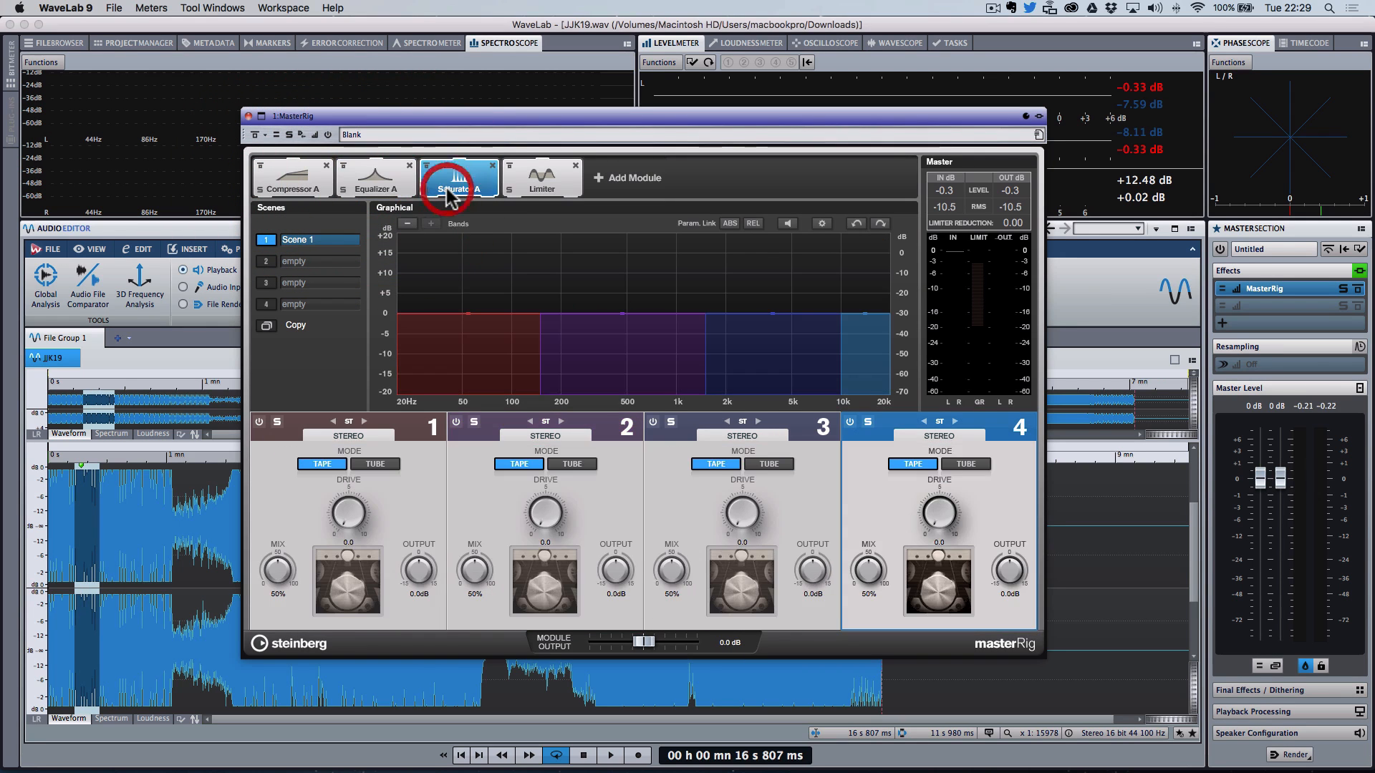
{"action": "left_click", "coordinate": [310, 185]}
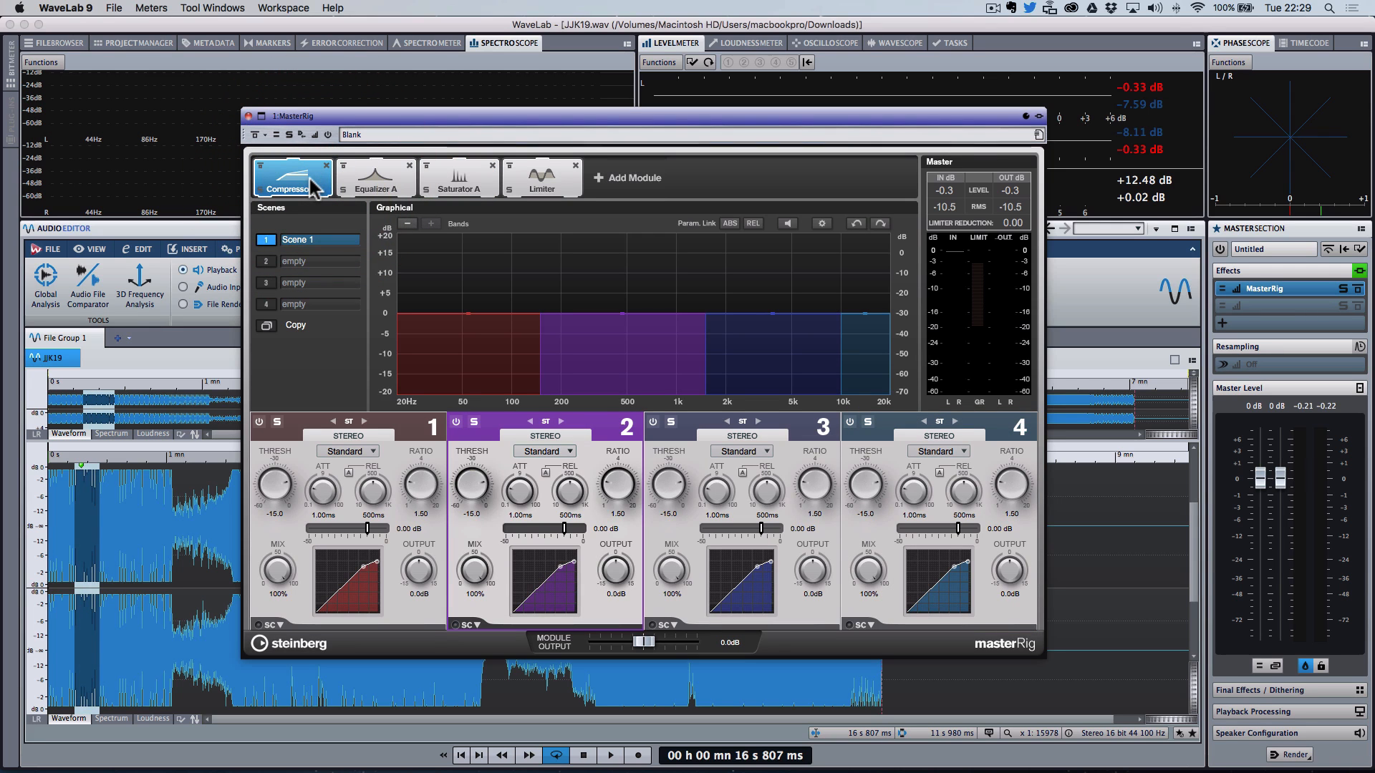
{"action": "left_click", "coordinate": [371, 179]}
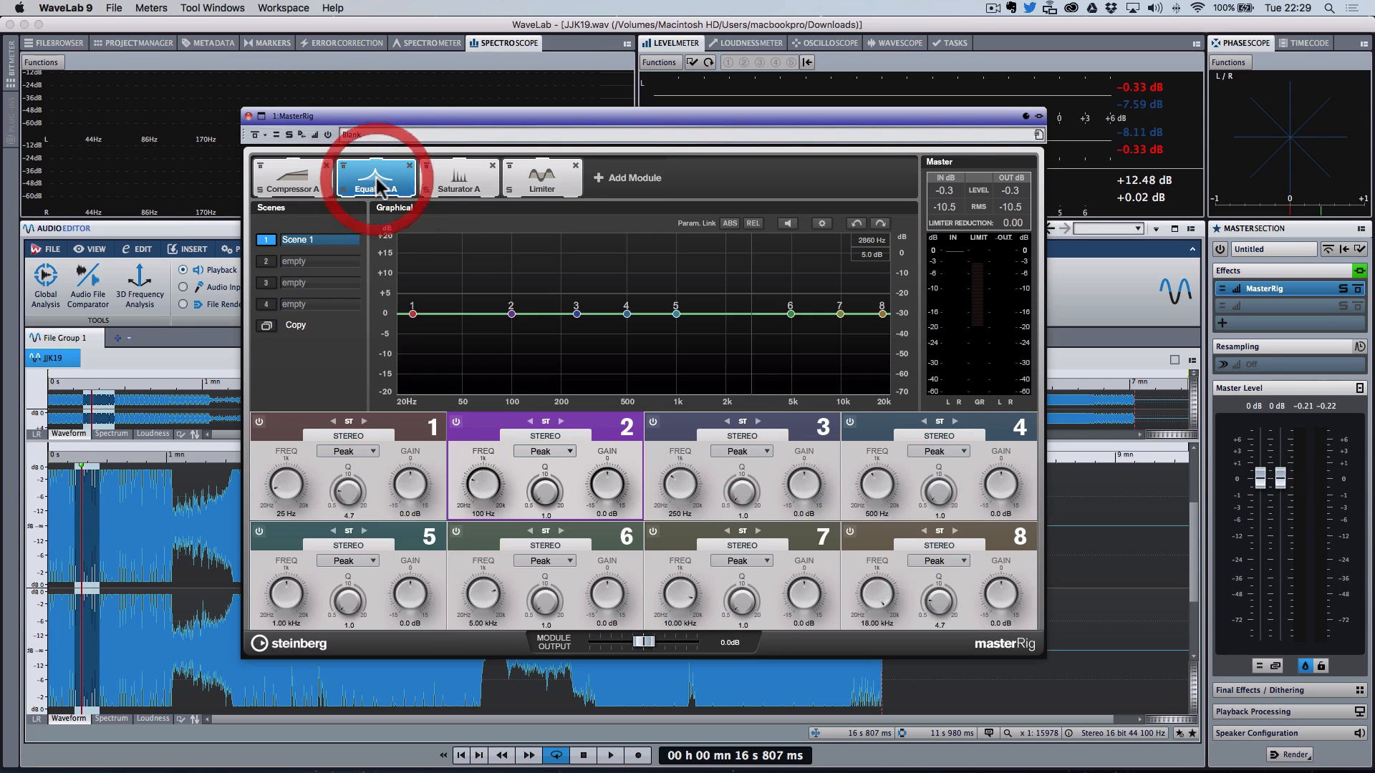
{"action": "left_click", "coordinate": [318, 181]}
{"action": "left_click", "coordinate": [378, 183]}
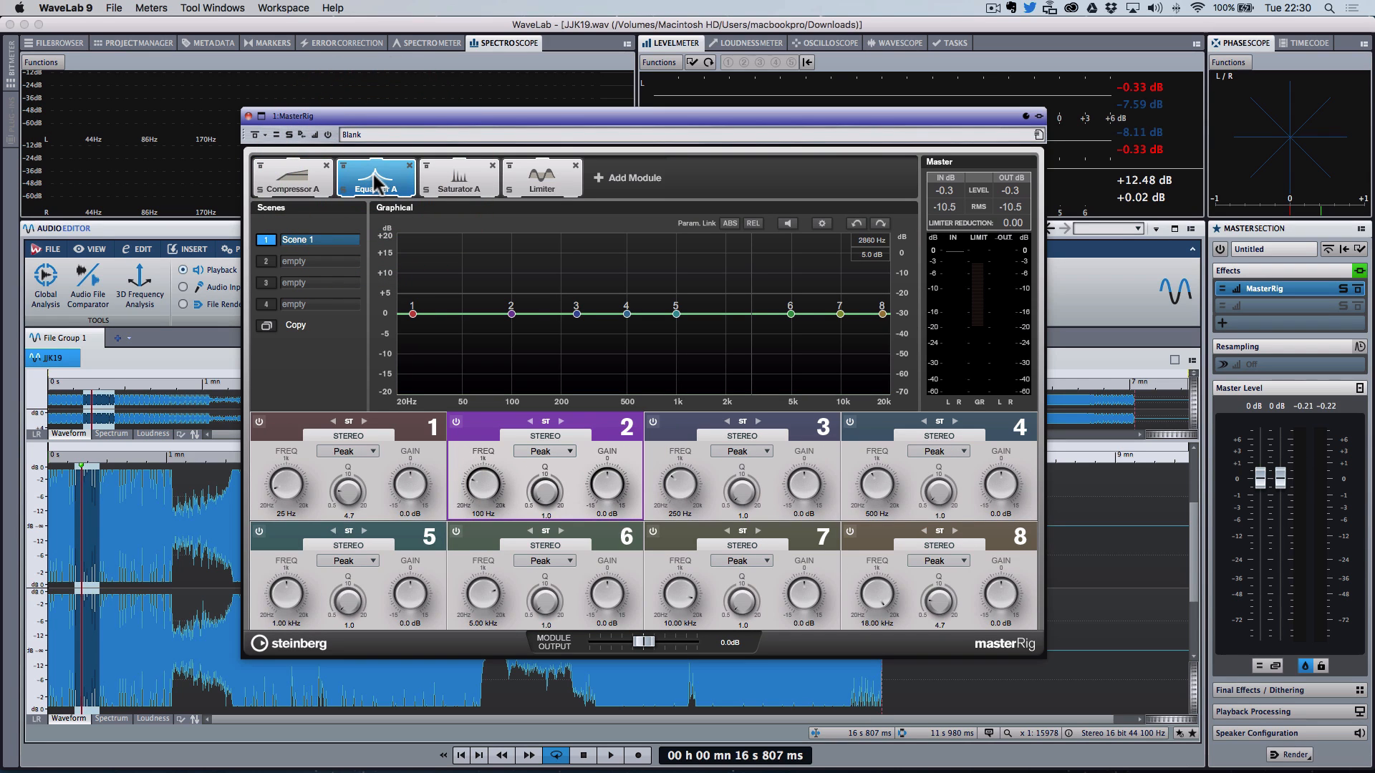
{"action": "left_click", "coordinate": [459, 179]}
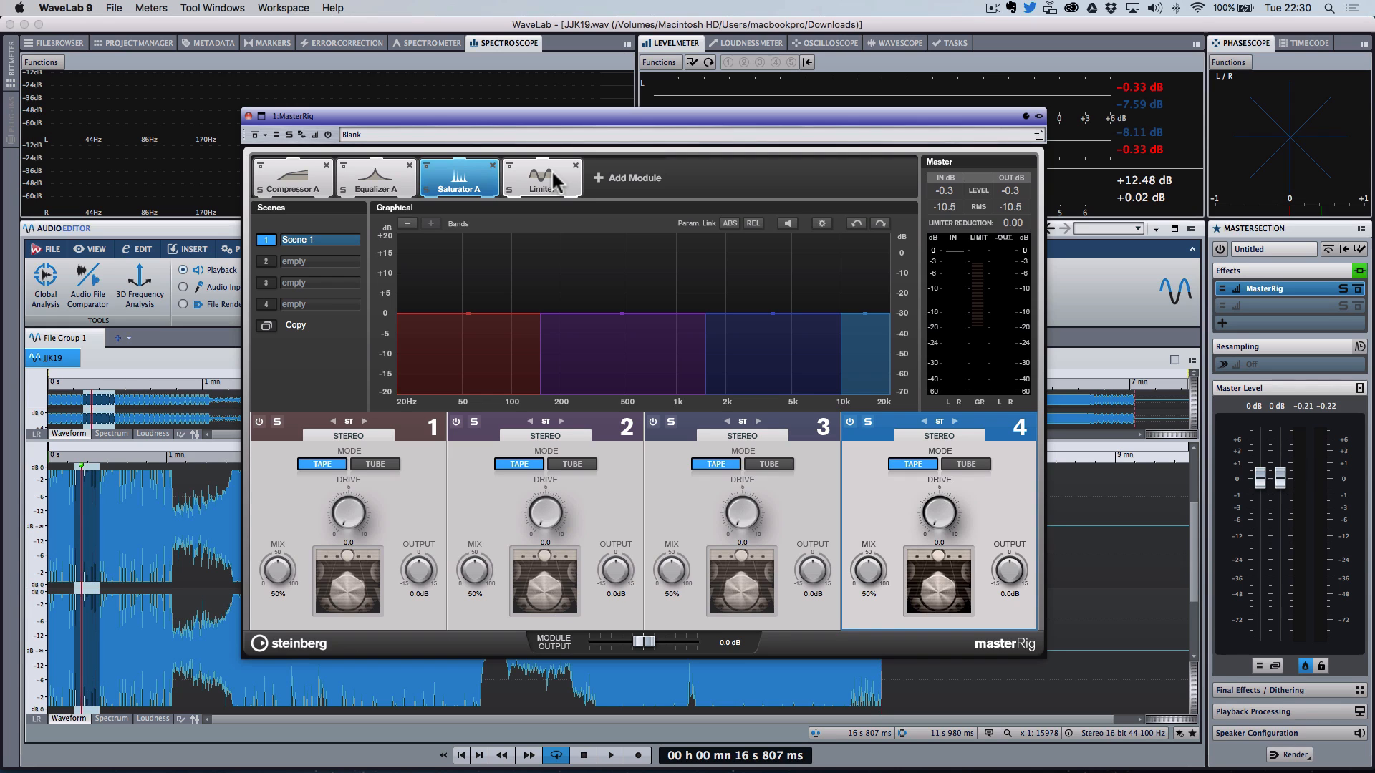
{"action": "left_click", "coordinate": [555, 183]}
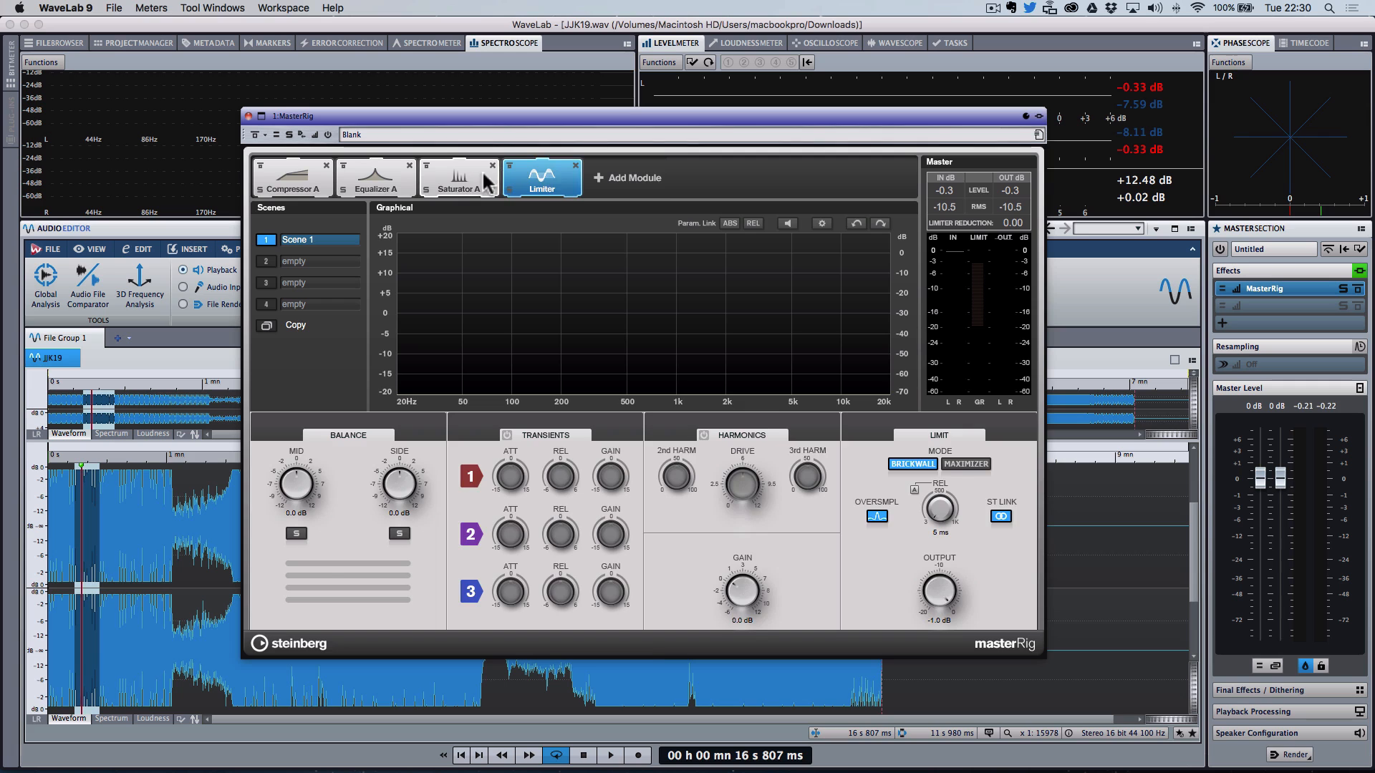
{"action": "left_click", "coordinate": [462, 184]}
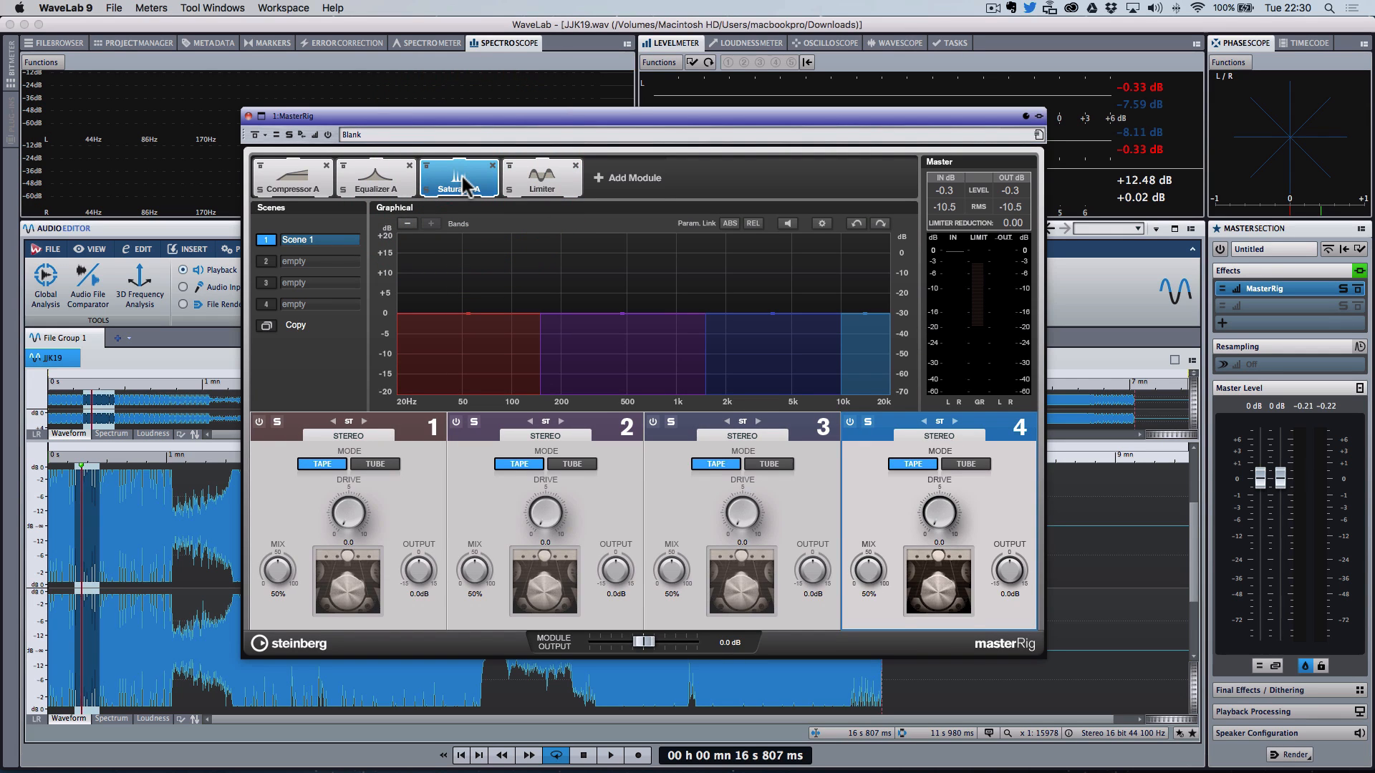
{"action": "left_click", "coordinate": [378, 185]}
{"action": "left_click", "coordinate": [293, 179]}
{"action": "left_click", "coordinate": [375, 179]}
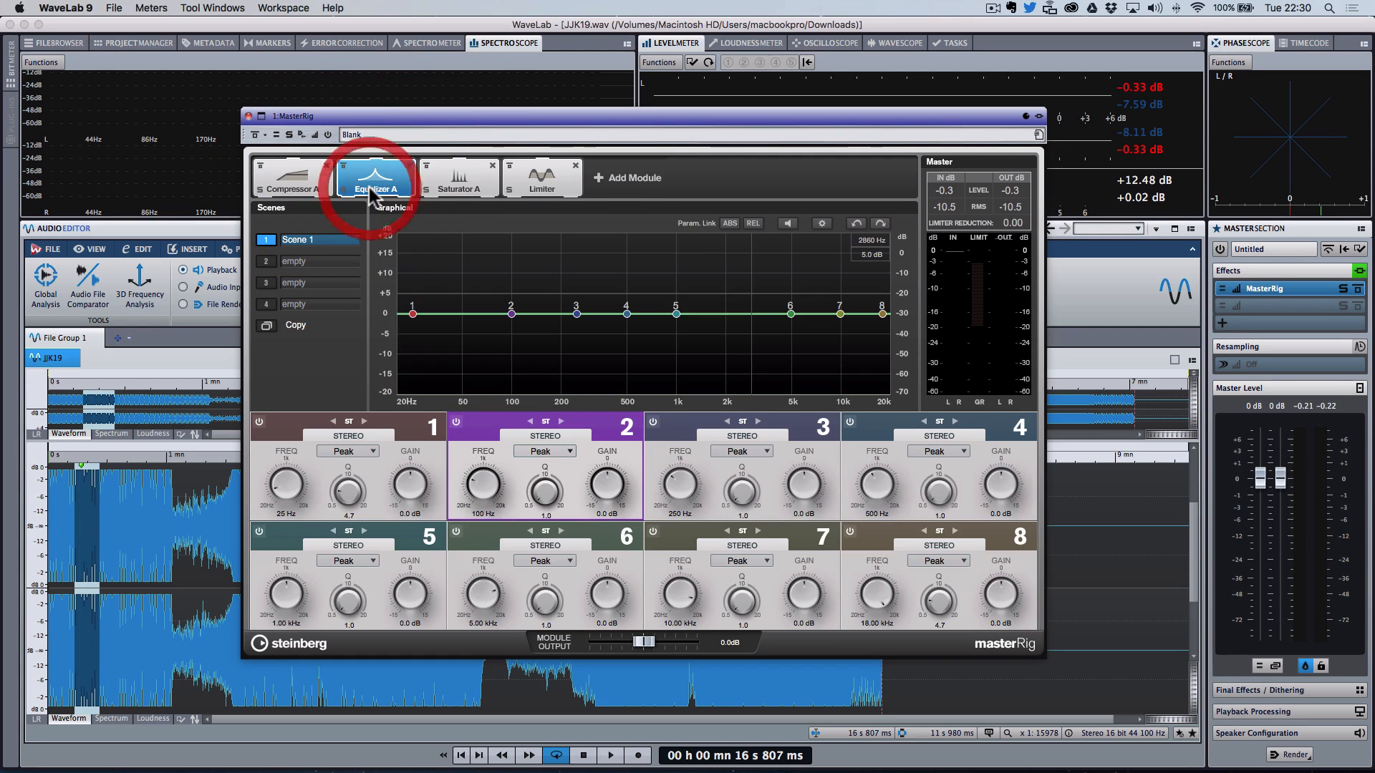
Step: Add an Equalizer B module and move it to the start of the chain, ahead of Compressor A
{"action": "left_click", "coordinate": [608, 182]}
{"action": "left_click", "coordinate": [527, 347]}
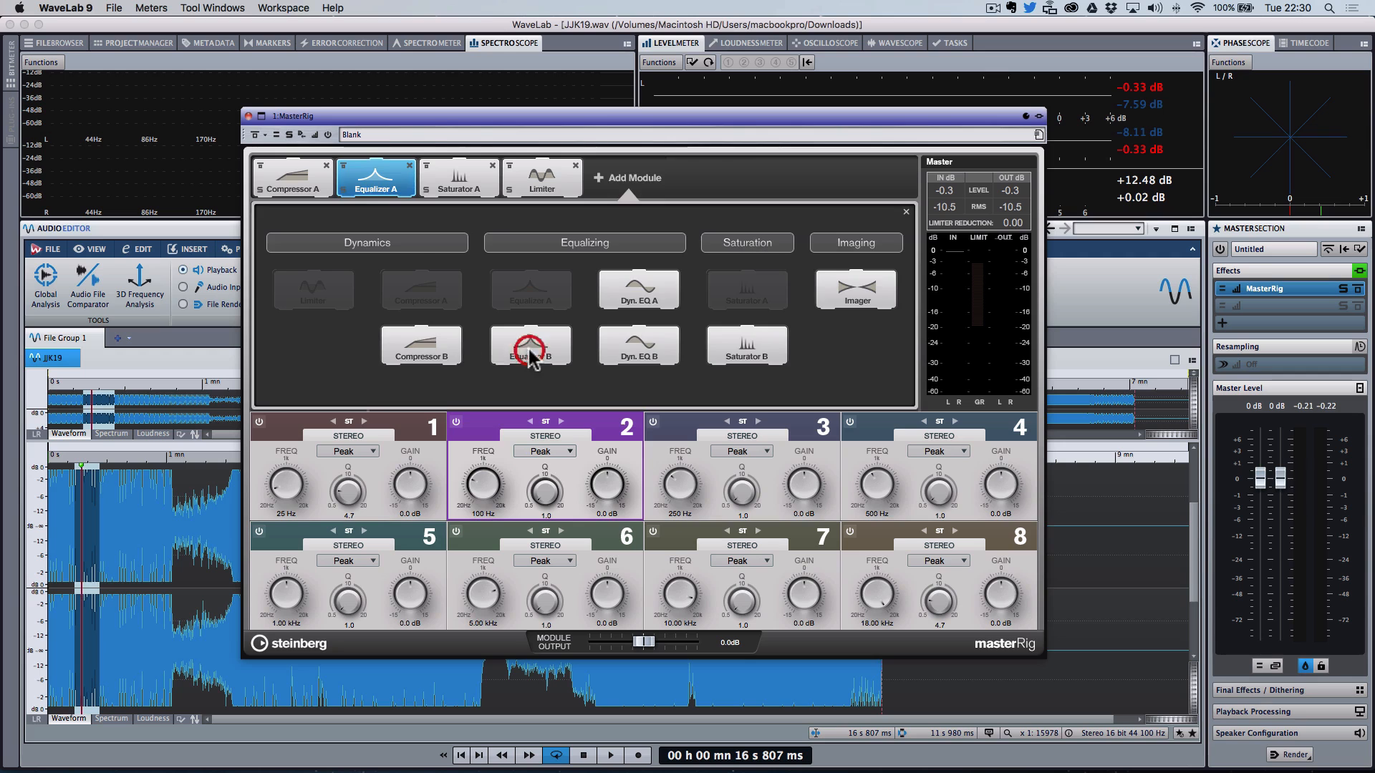
{"action": "left_click_drag", "start_coordinate": [628, 177], "coordinate": [281, 179]}
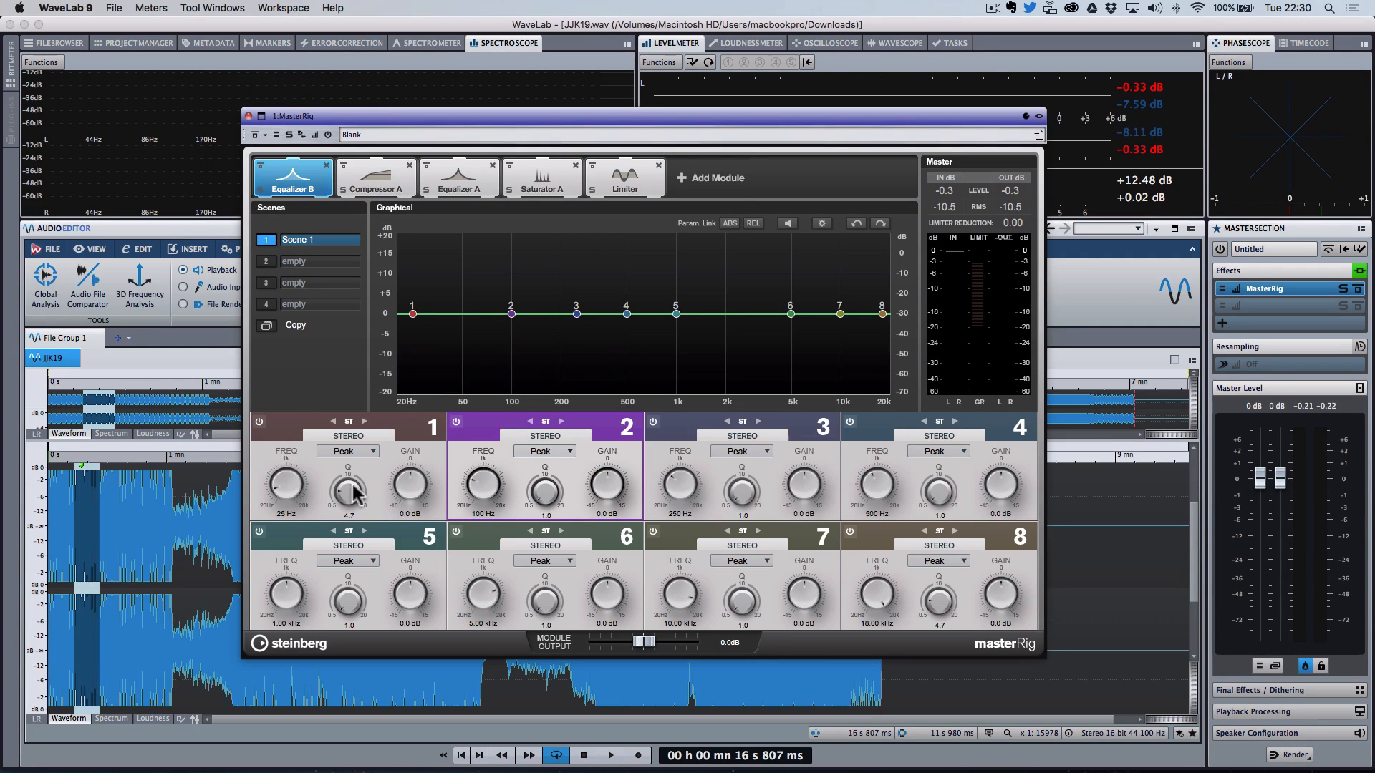
Step: Set Equalizer B band 1 to a Cut 48 filter with its frequency at about 34 Hz
{"action": "left_click", "coordinate": [353, 451]}
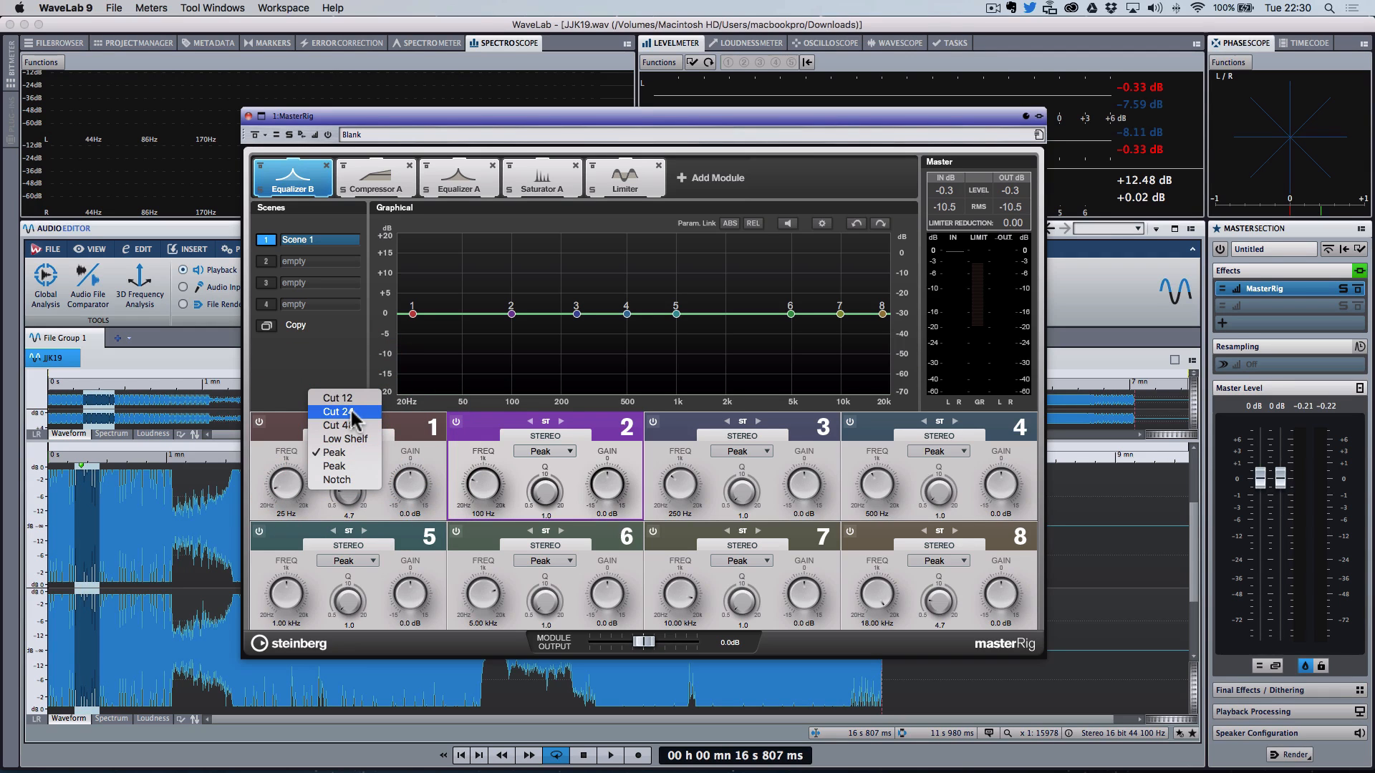
{"action": "left_click", "coordinate": [353, 413]}
{"action": "left_click", "coordinate": [358, 452]}
{"action": "left_click", "coordinate": [342, 466]}
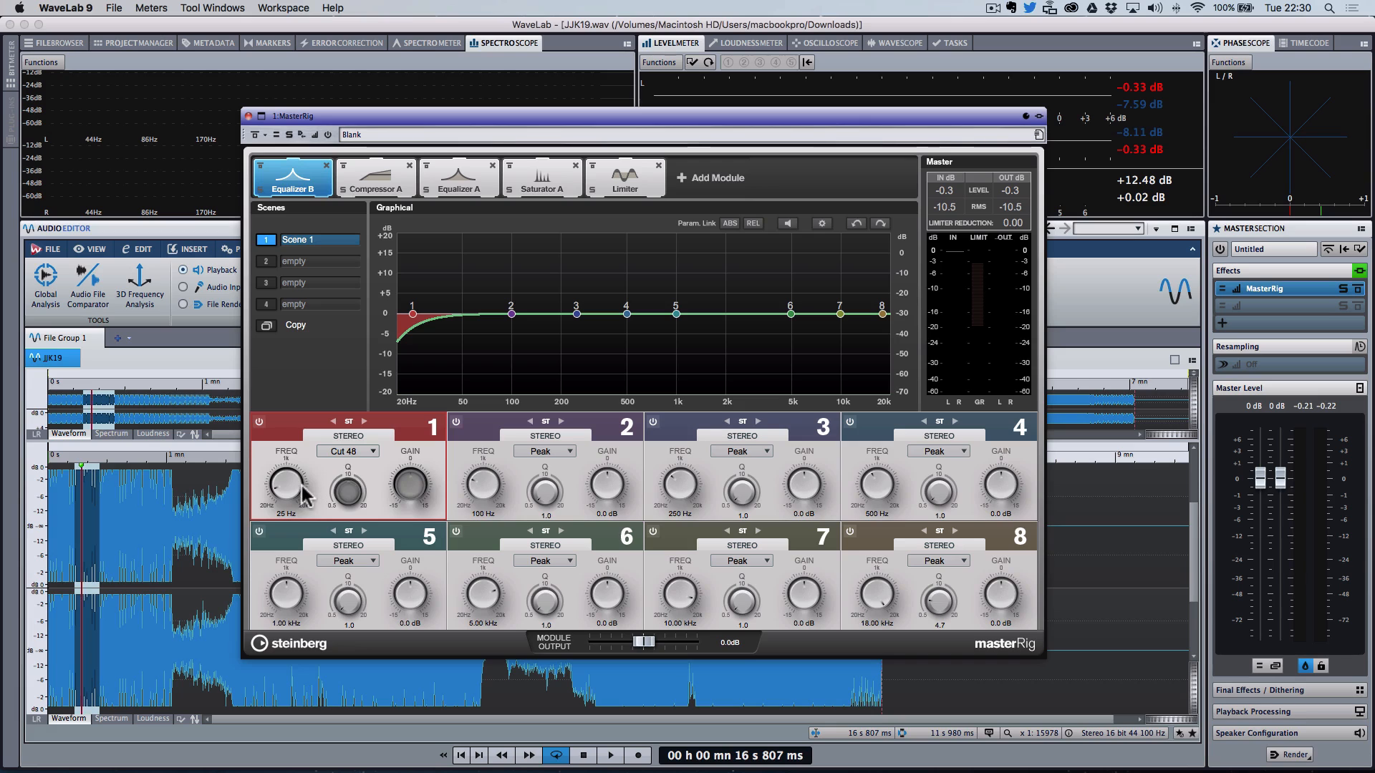
{"action": "left_click_drag", "start_coordinate": [294, 490], "coordinate": [292, 482]}
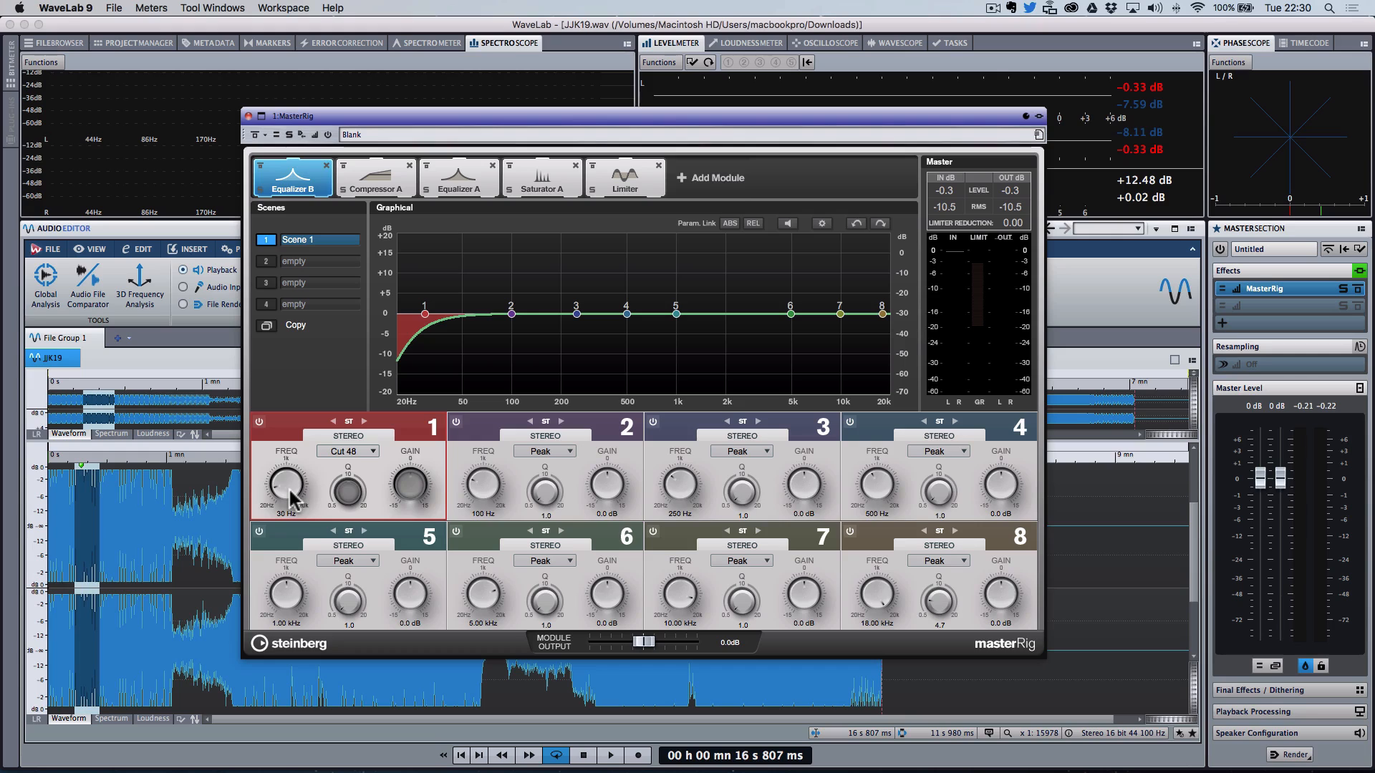
{"action": "left_click_drag", "start_coordinate": [289, 487], "coordinate": [290, 492]}
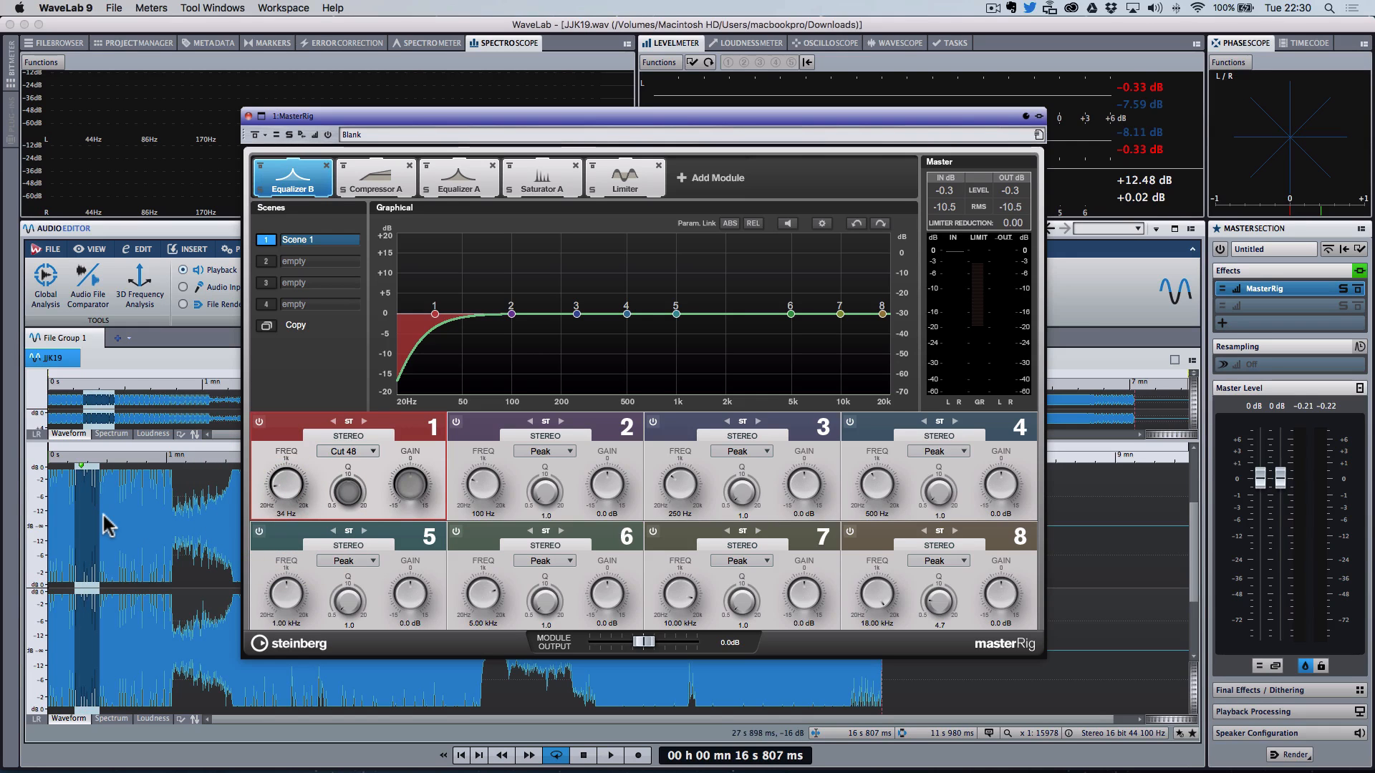
Step: Play the track while switching EQ band 1 off and on to compare the low cut
{"action": "key", "text": "space"}
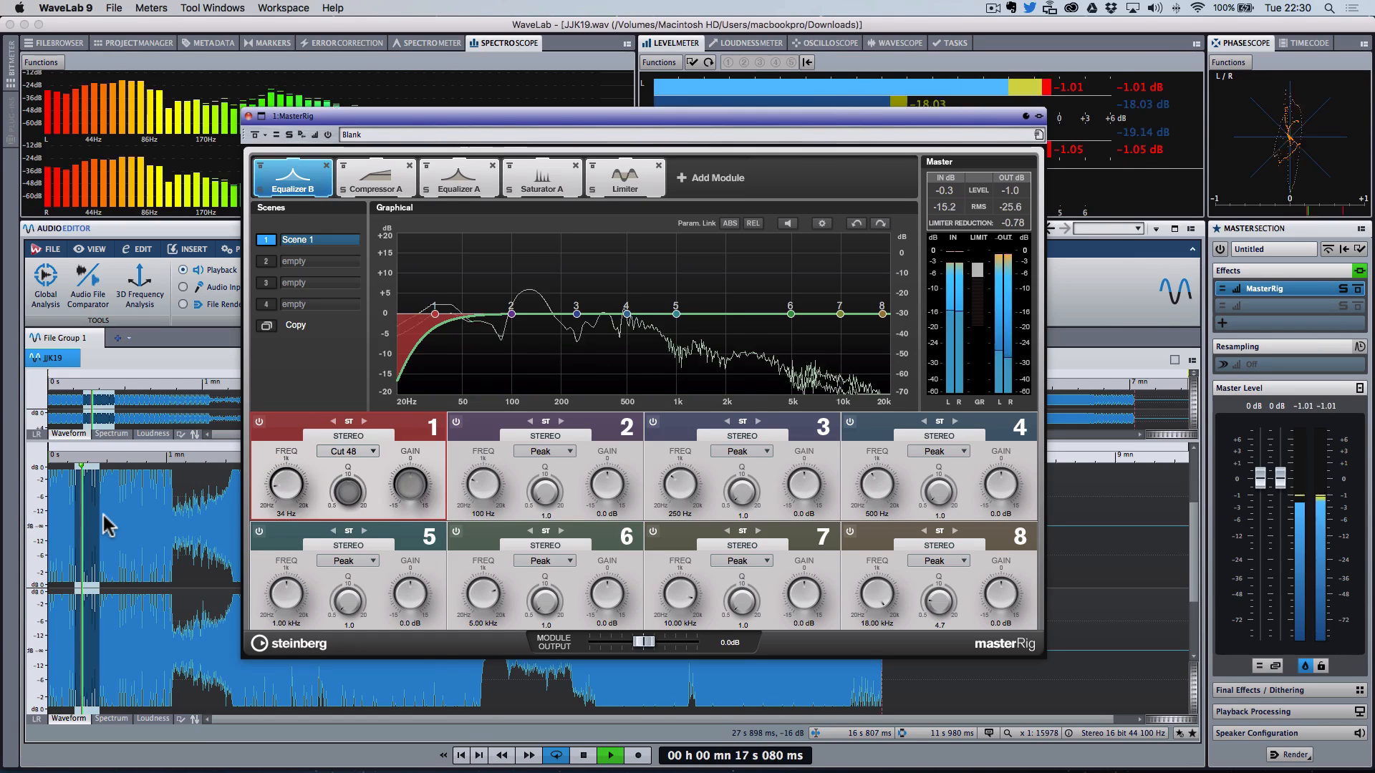
{"action": "left_click", "coordinate": [259, 422]}
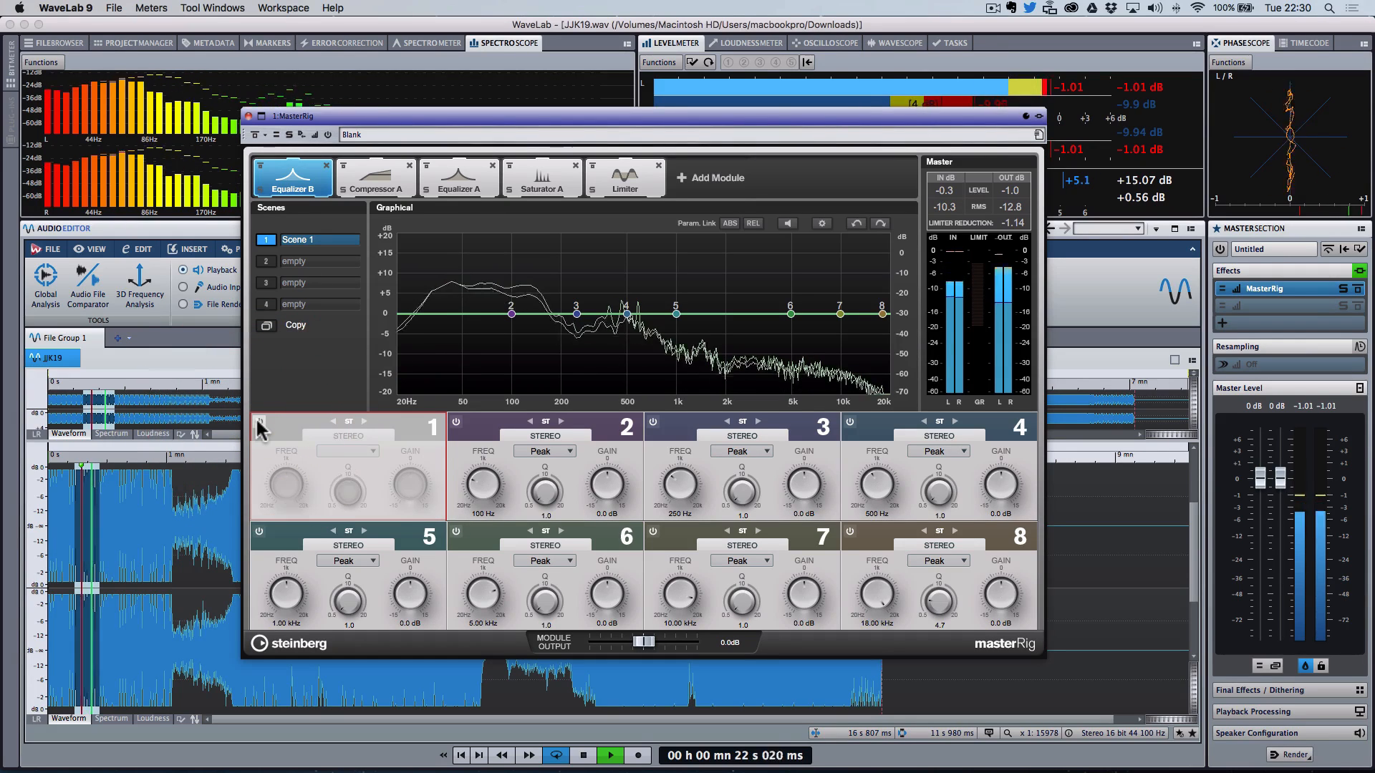
{"action": "left_click", "coordinate": [259, 422]}
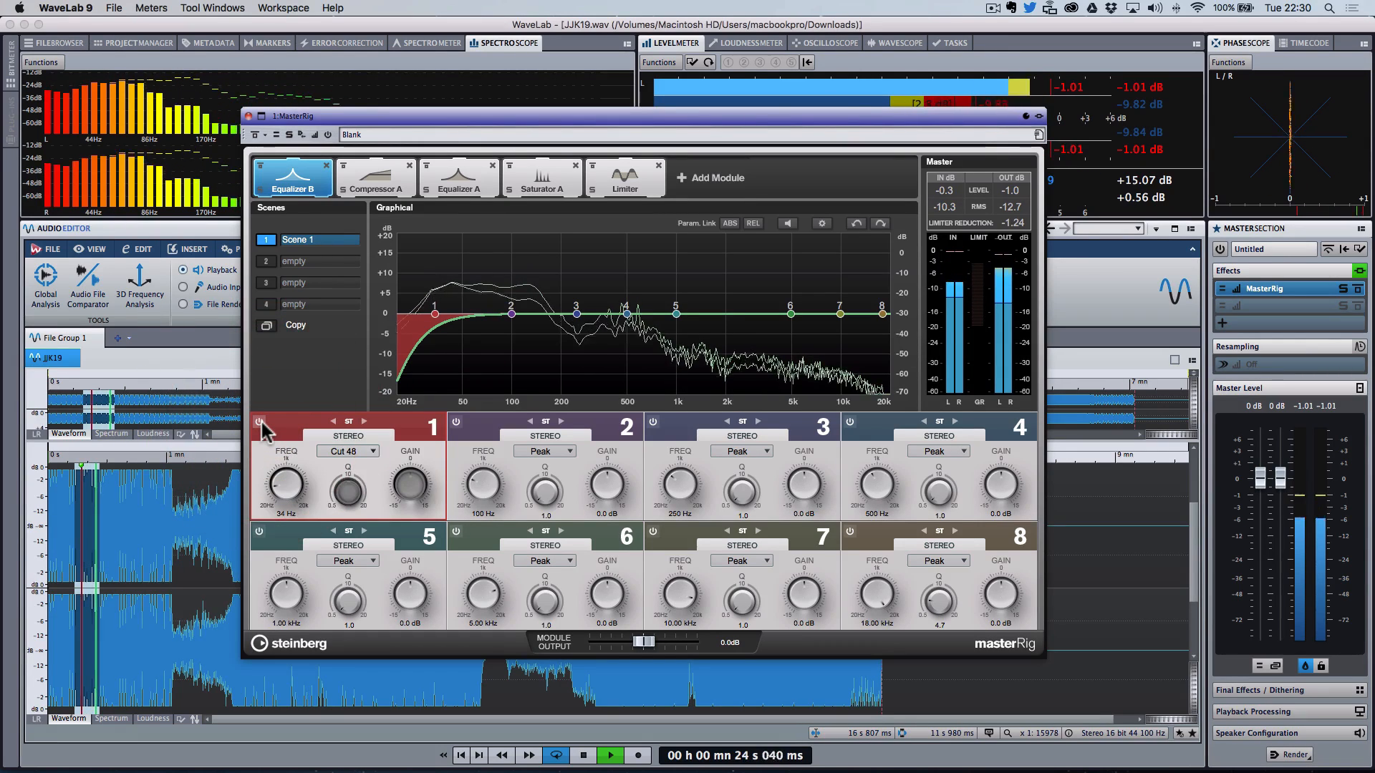
{"action": "left_click", "coordinate": [259, 422]}
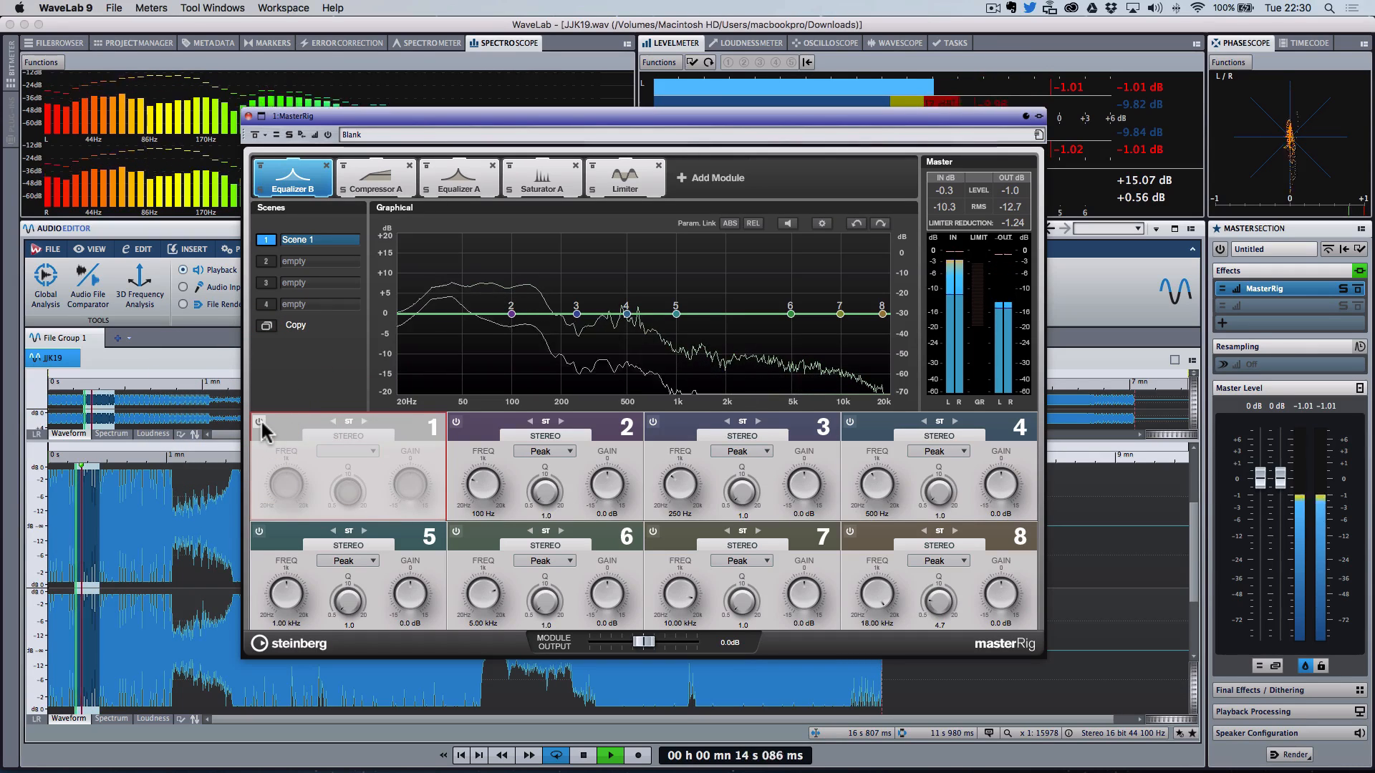
{"action": "left_click", "coordinate": [259, 422]}
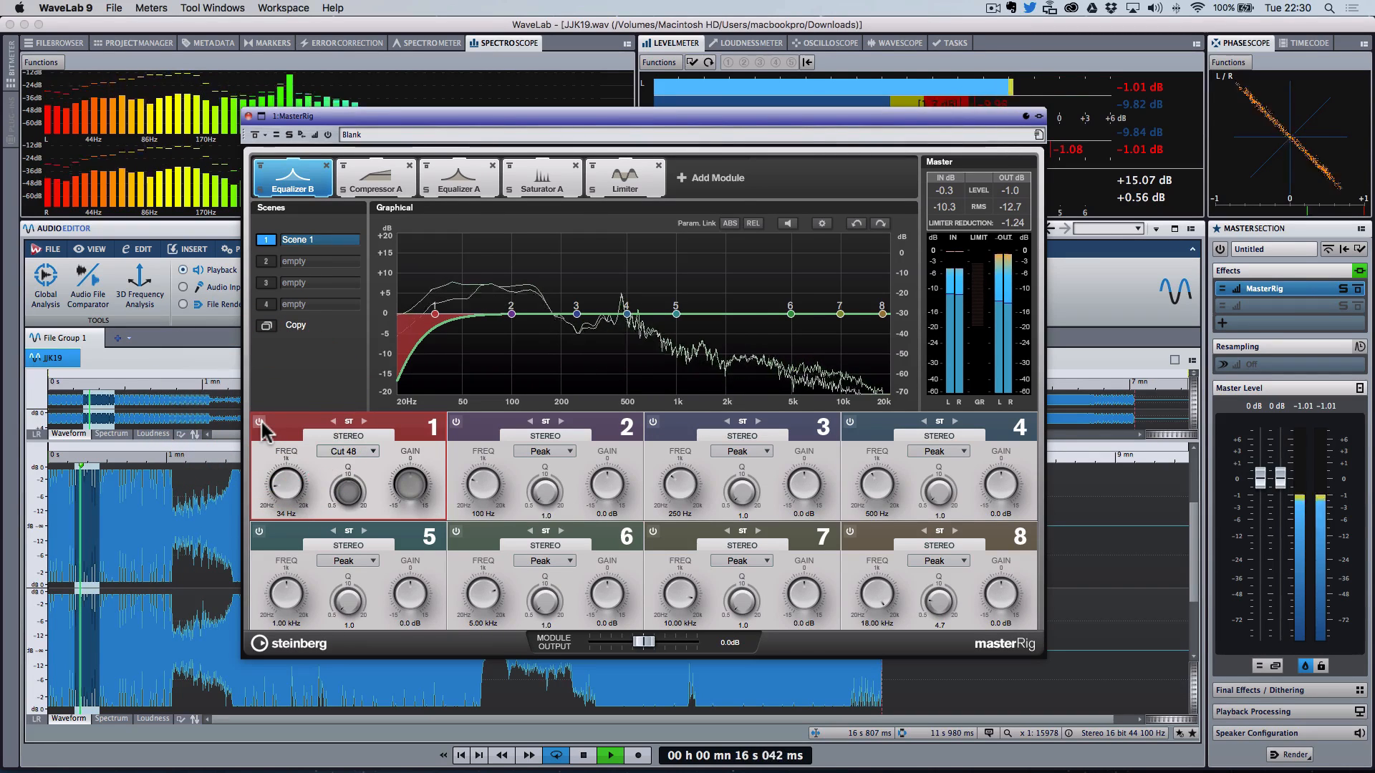
{"action": "left_click", "coordinate": [259, 422]}
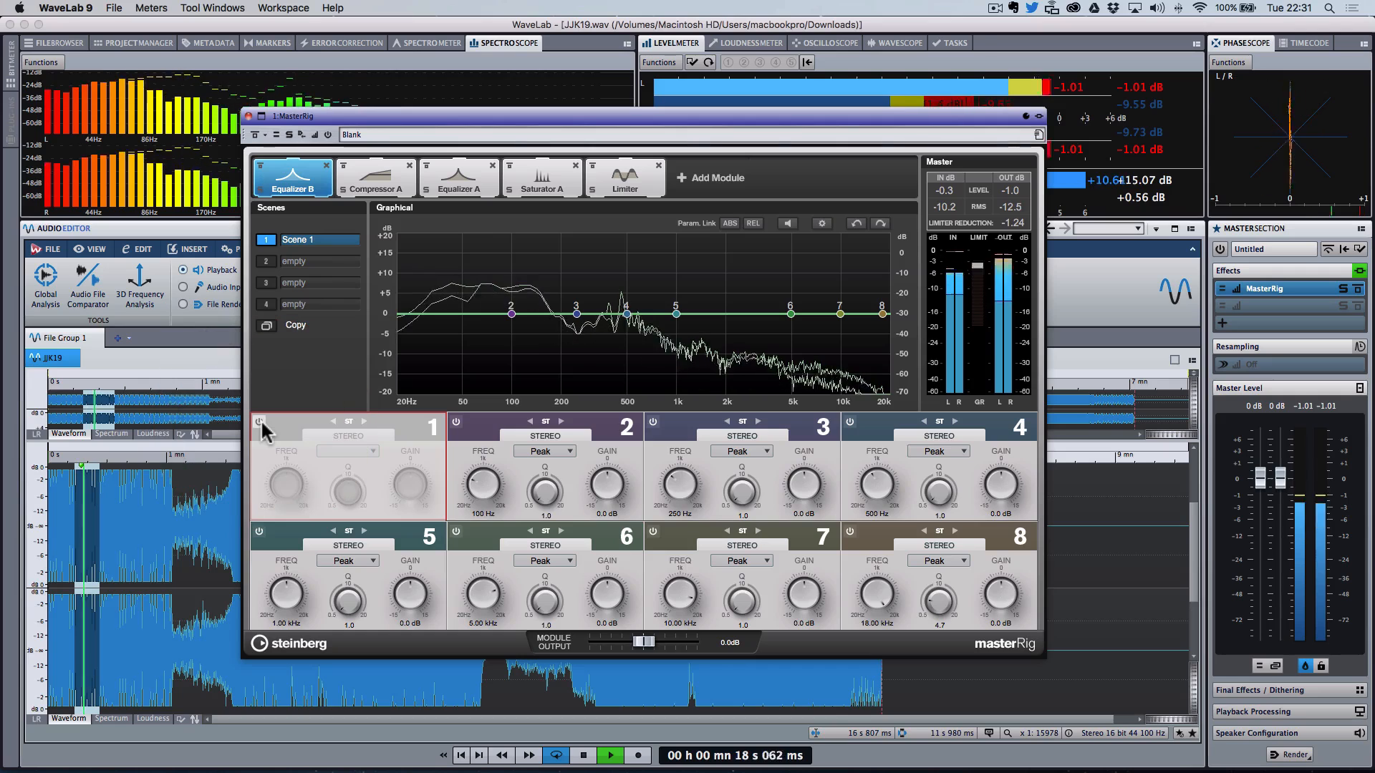
{"action": "key", "text": "space"}
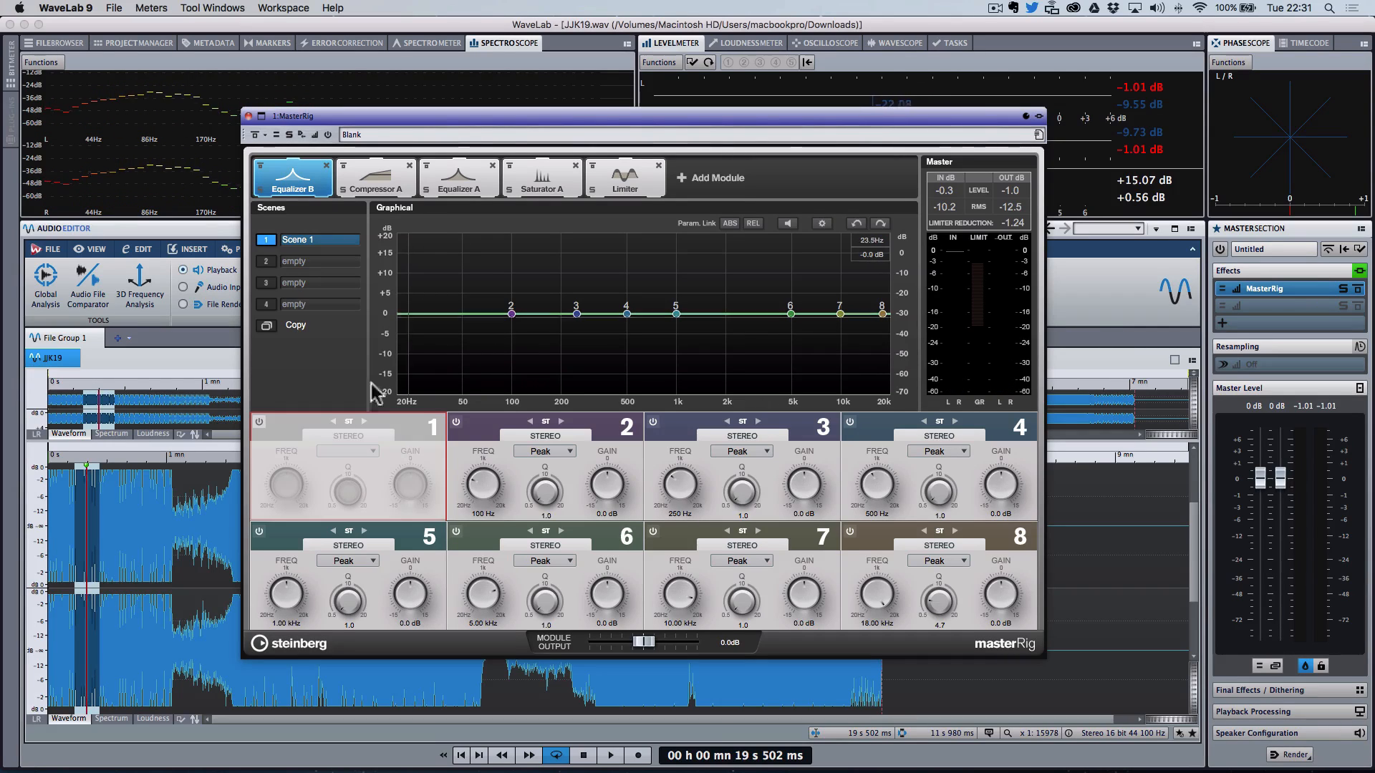
{"action": "left_click", "coordinate": [260, 424]}
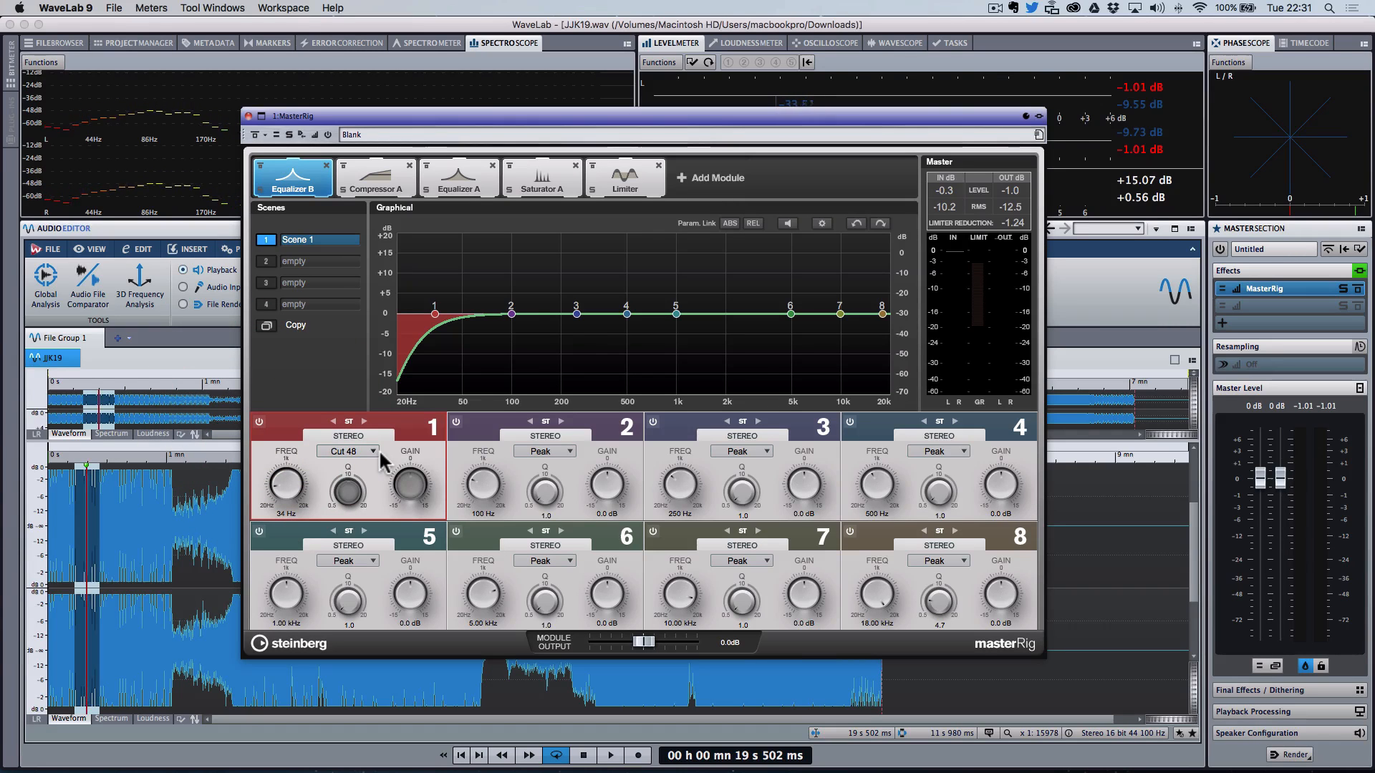
{"action": "key", "text": "space"}
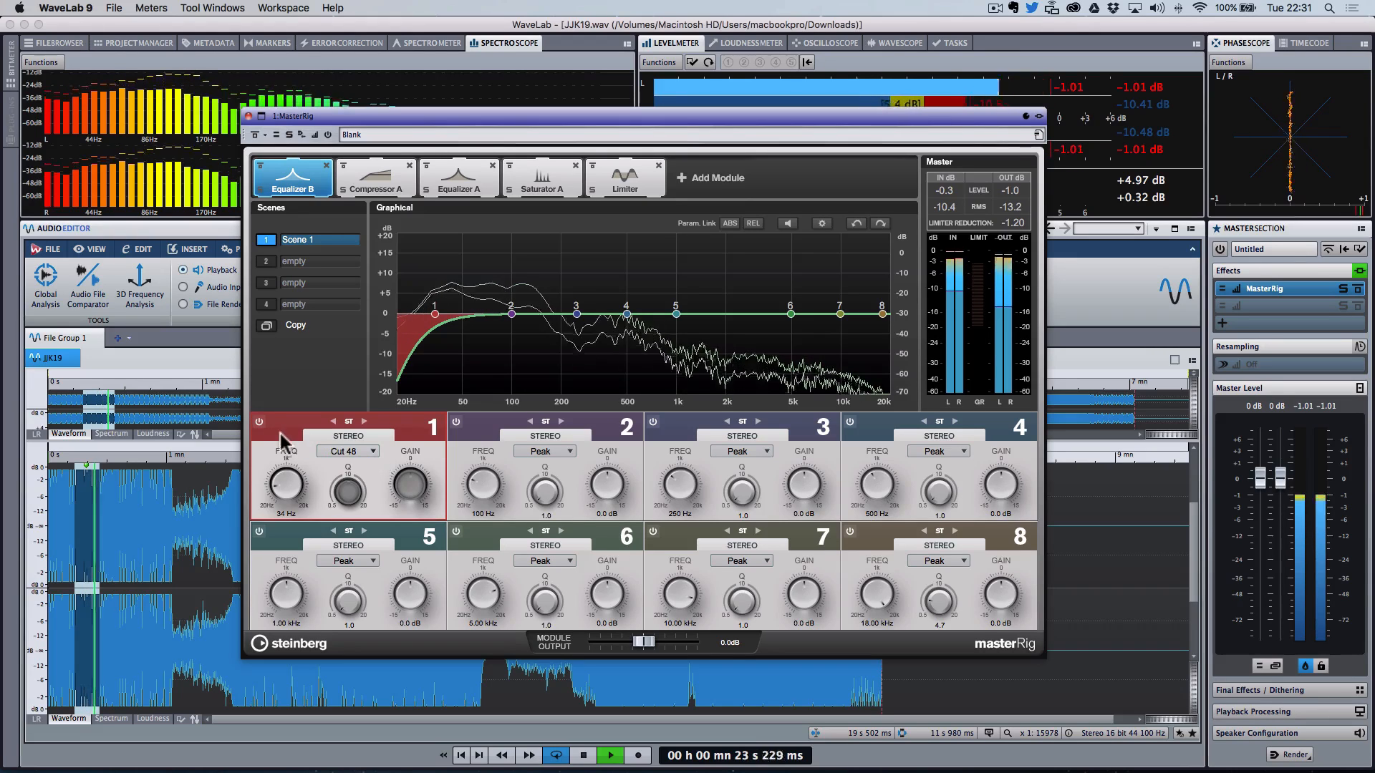
{"action": "left_click", "coordinate": [260, 423]}
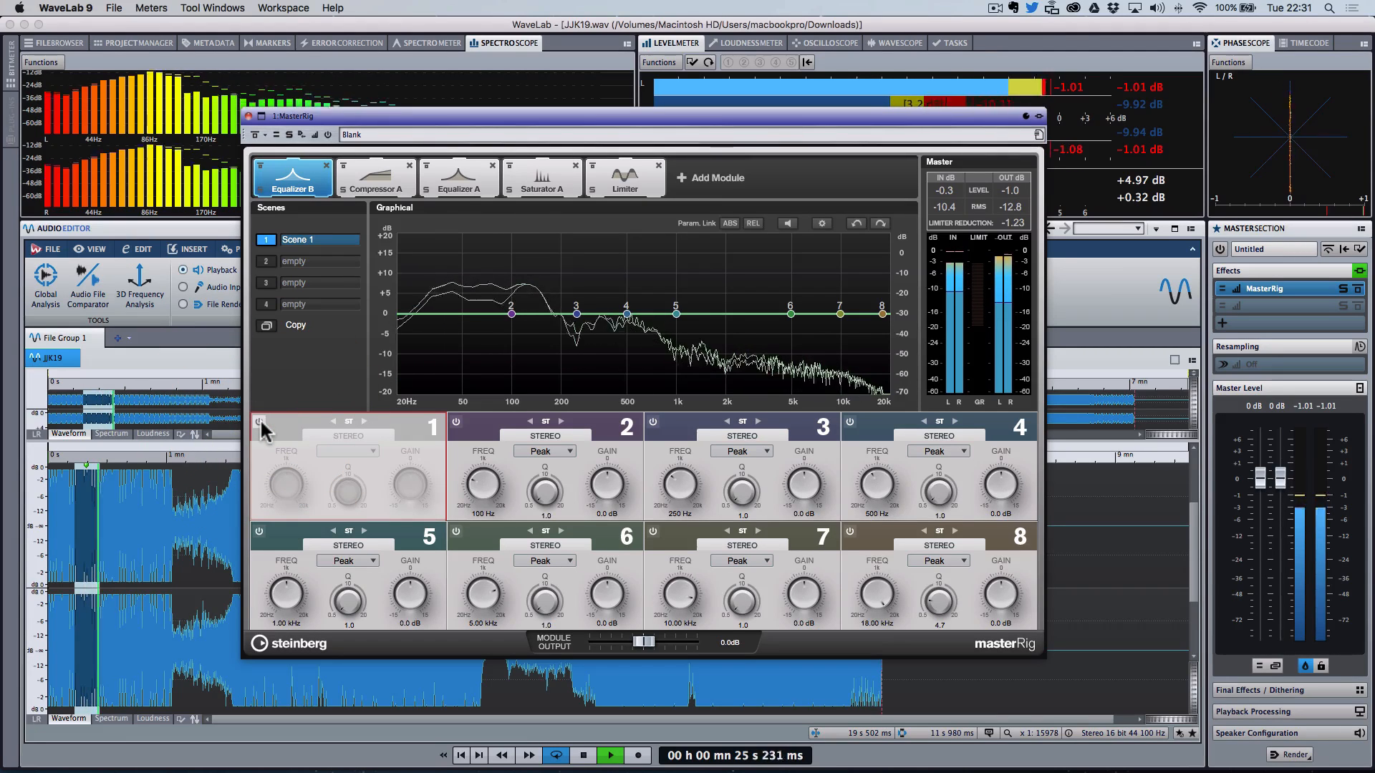
{"action": "key", "text": "space"}
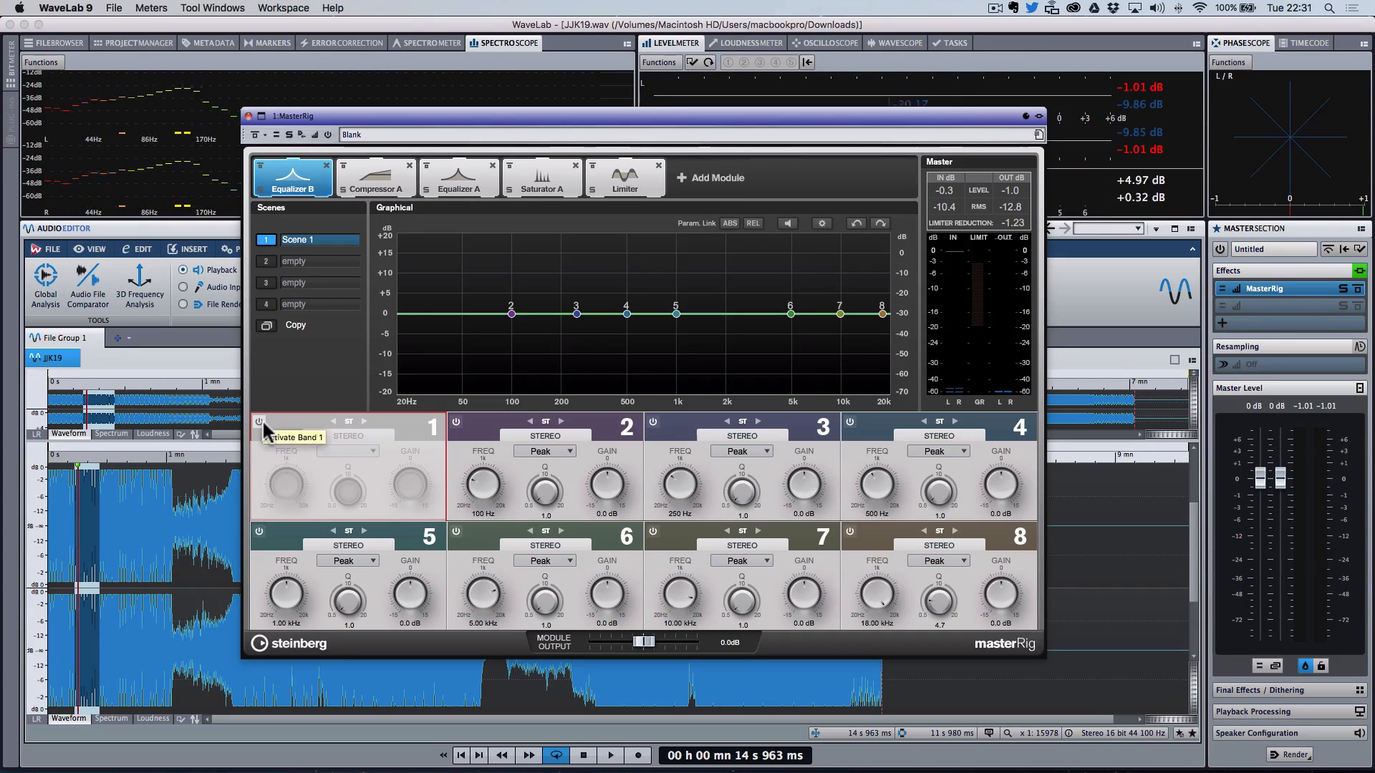
{"action": "key", "text": "space"}
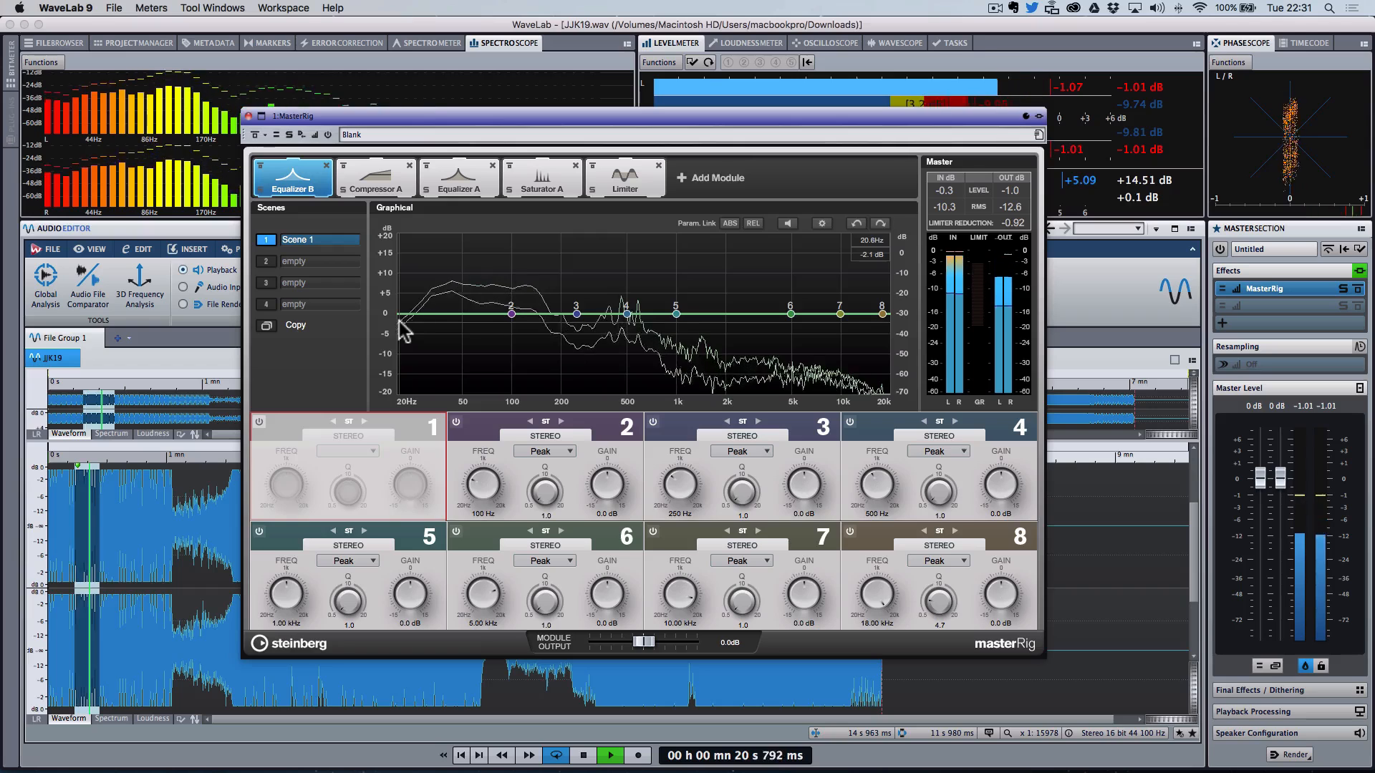
{"action": "left_click", "coordinate": [259, 422]}
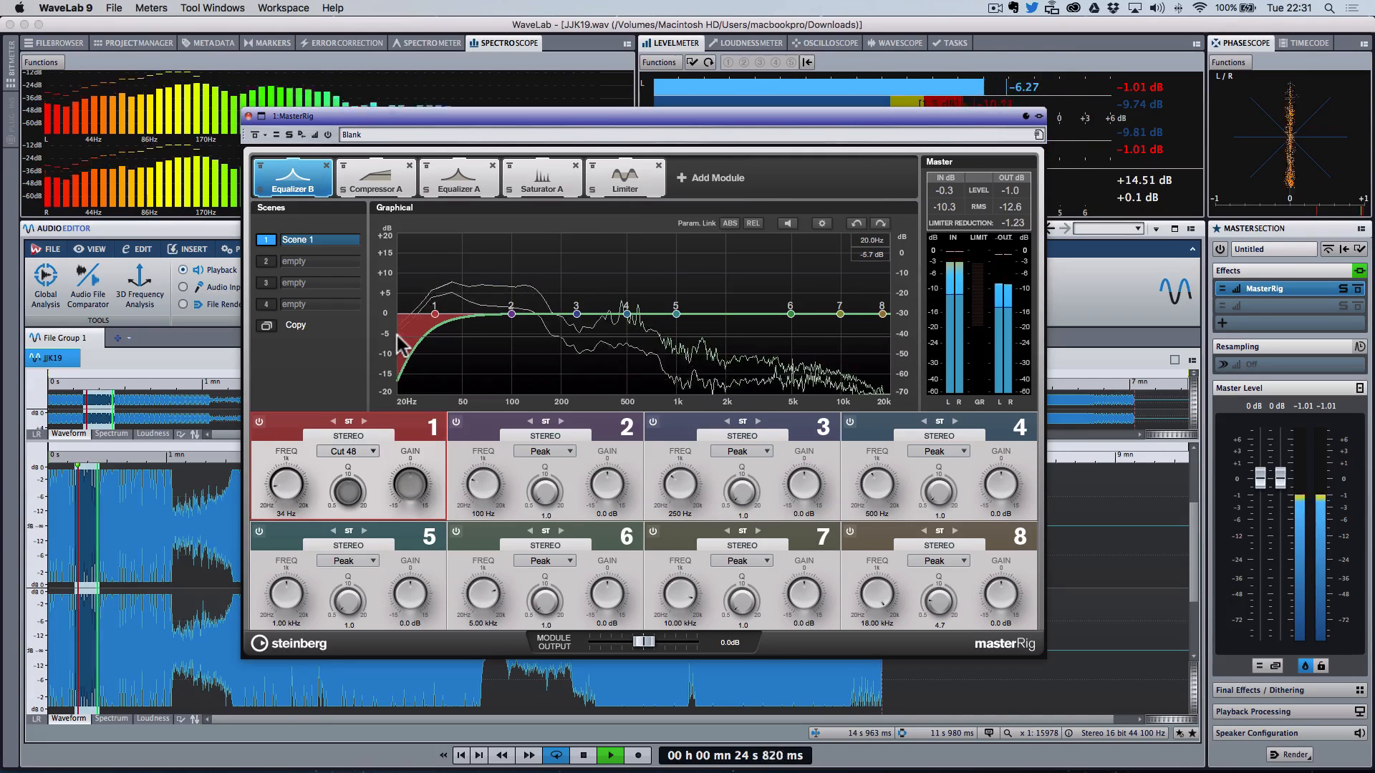
{"action": "key", "text": "space"}
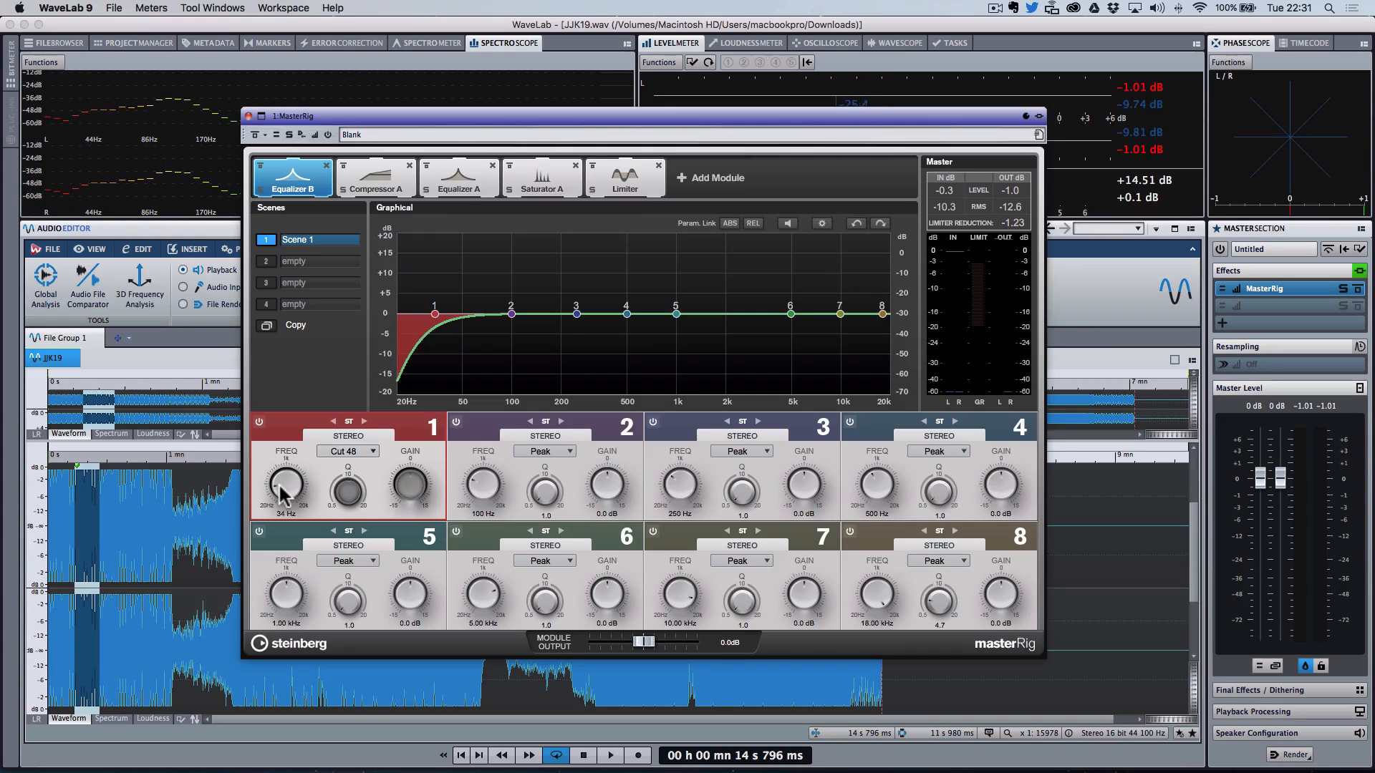
Step: Open Compressor A and set the attack of all four bands to about 20 ms, auditioning playback
{"action": "left_click", "coordinate": [366, 179]}
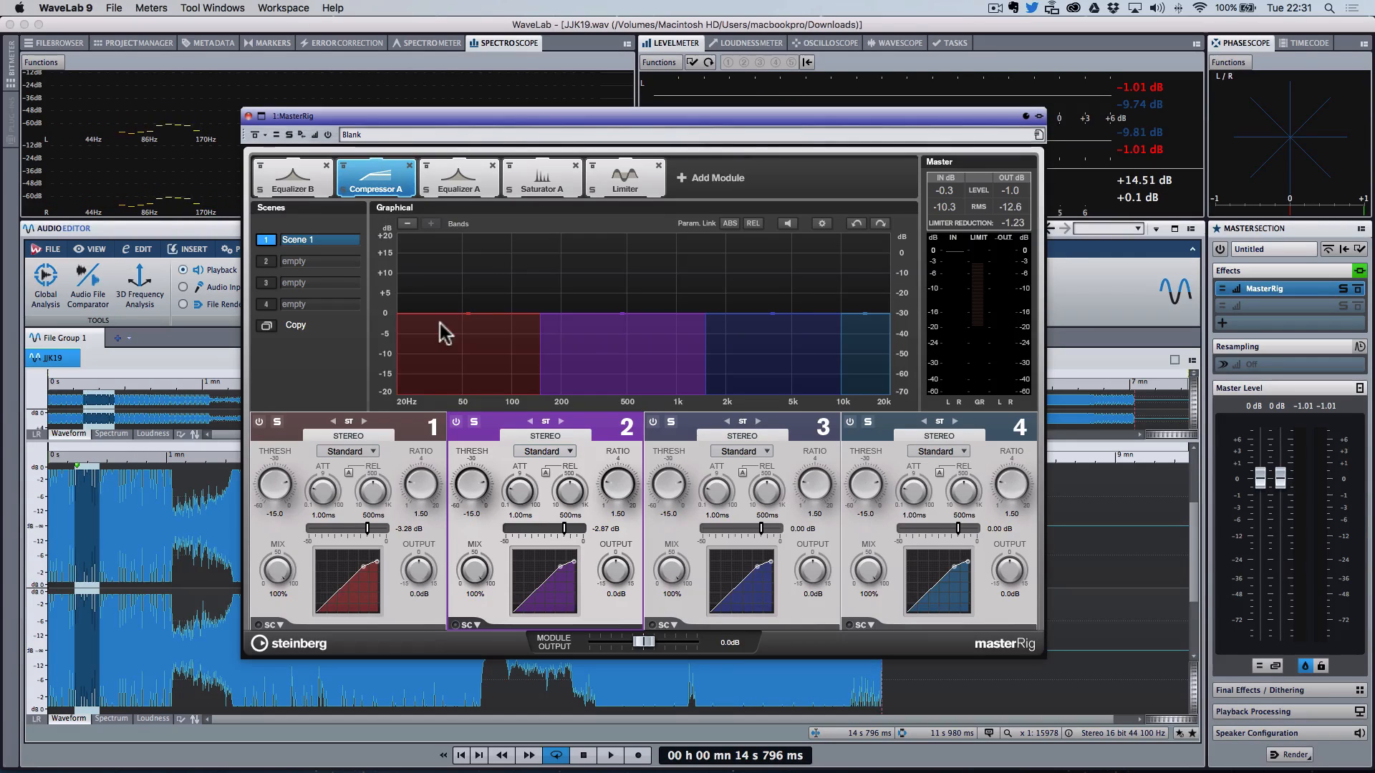
{"action": "key", "text": "space"}
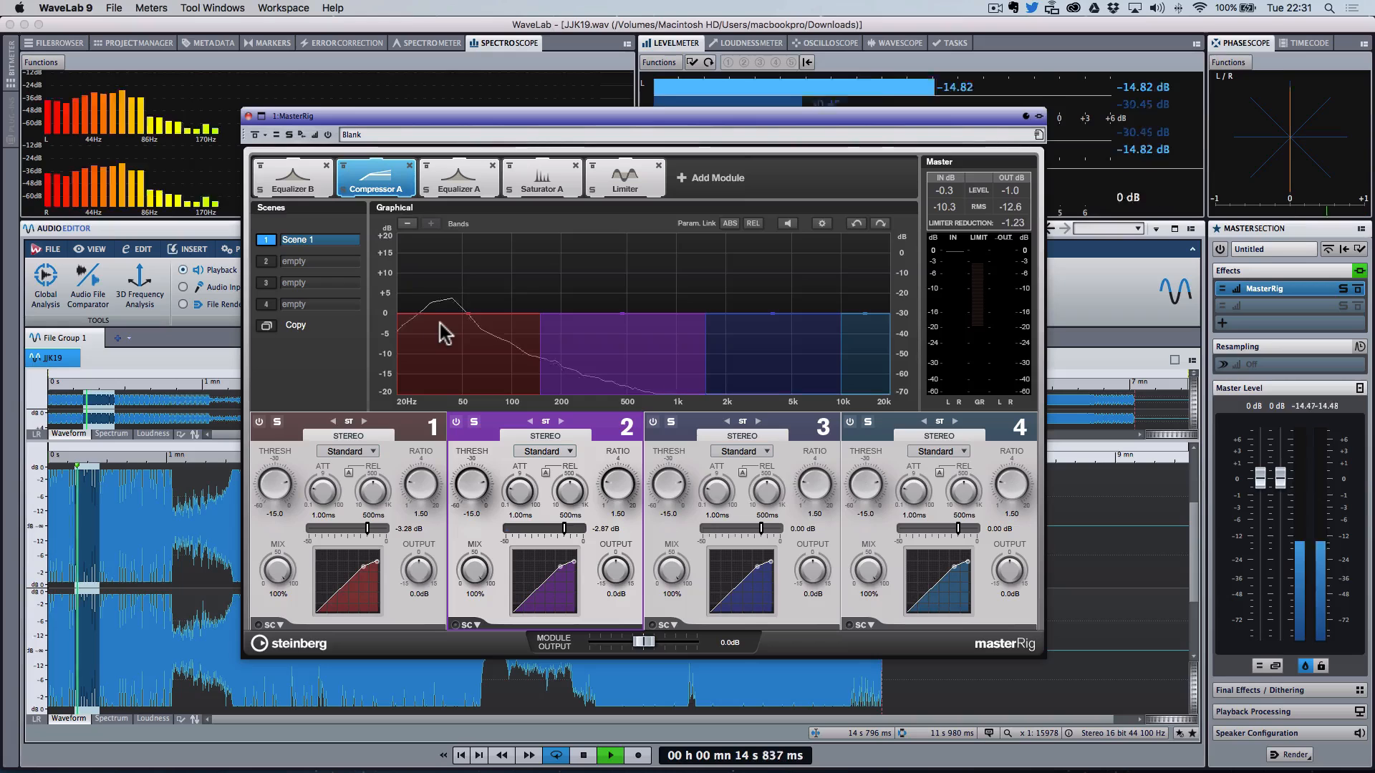
{"action": "key", "text": "space"}
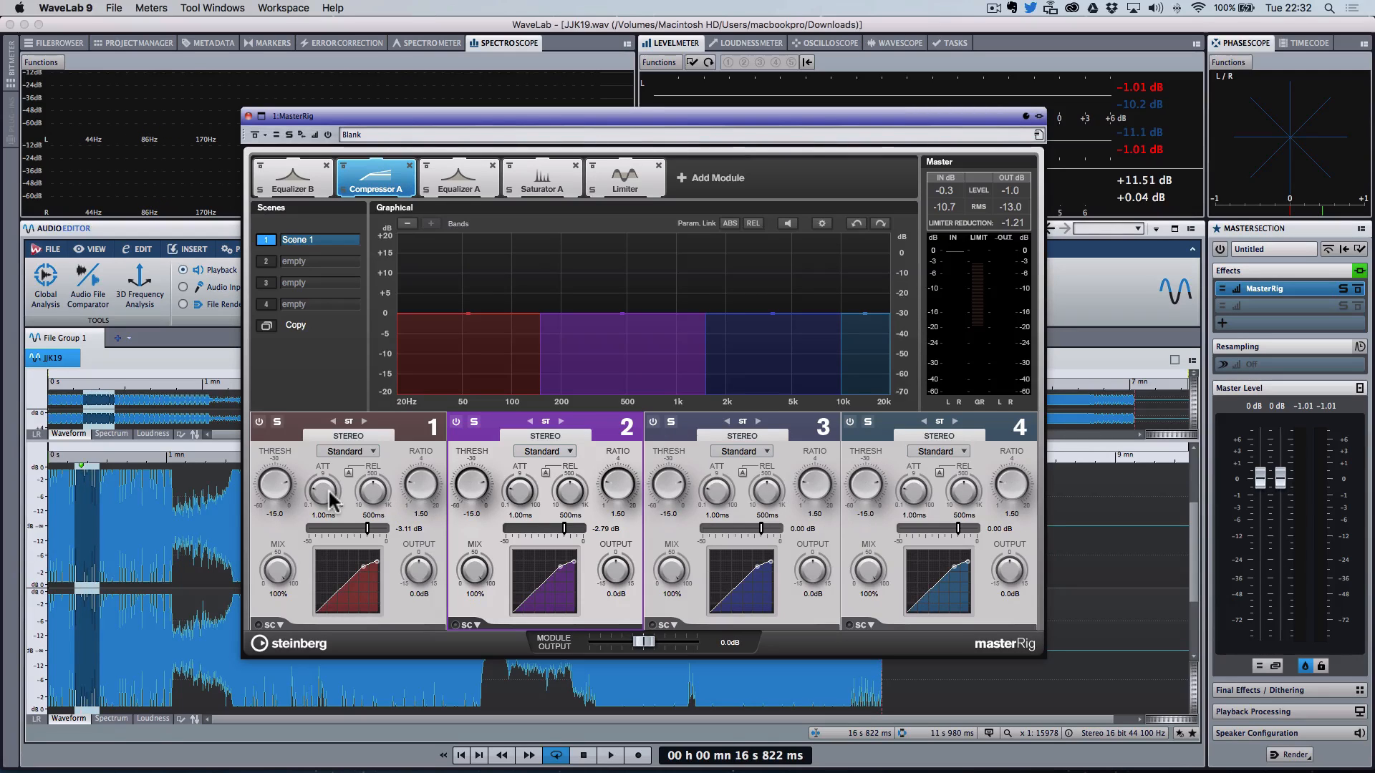
{"action": "mouse_move", "coordinate": [329, 490]}
{"action": "left_mouse_down"}
{"action": "mouse_move", "coordinate": [331, 454]}
{"action": "mouse_move", "coordinate": [328, 470]}
{"action": "left_mouse_up"}
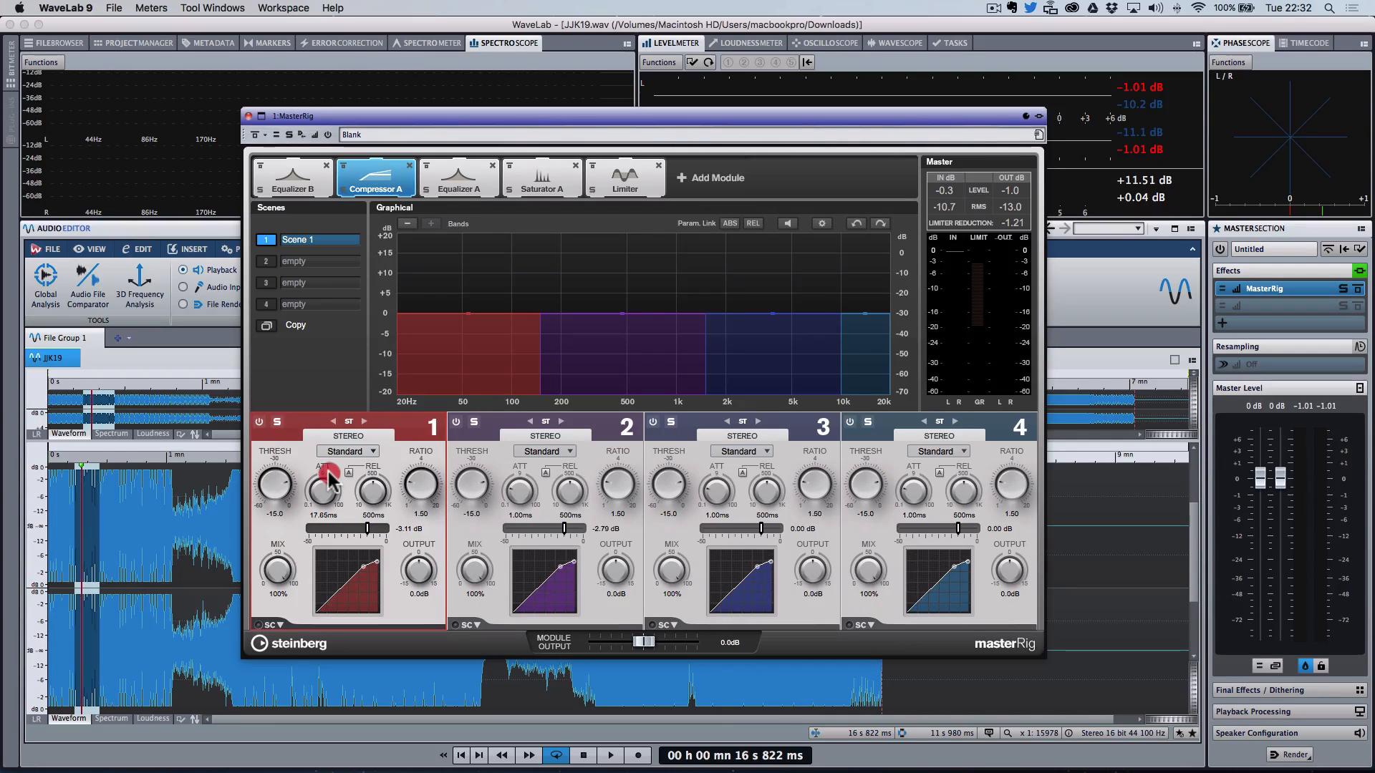
{"action": "mouse_move", "coordinate": [521, 489]}
{"action": "left_mouse_down"}
{"action": "mouse_move", "coordinate": [527, 464]}
{"action": "mouse_move", "coordinate": [521, 487]}
{"action": "left_mouse_up"}
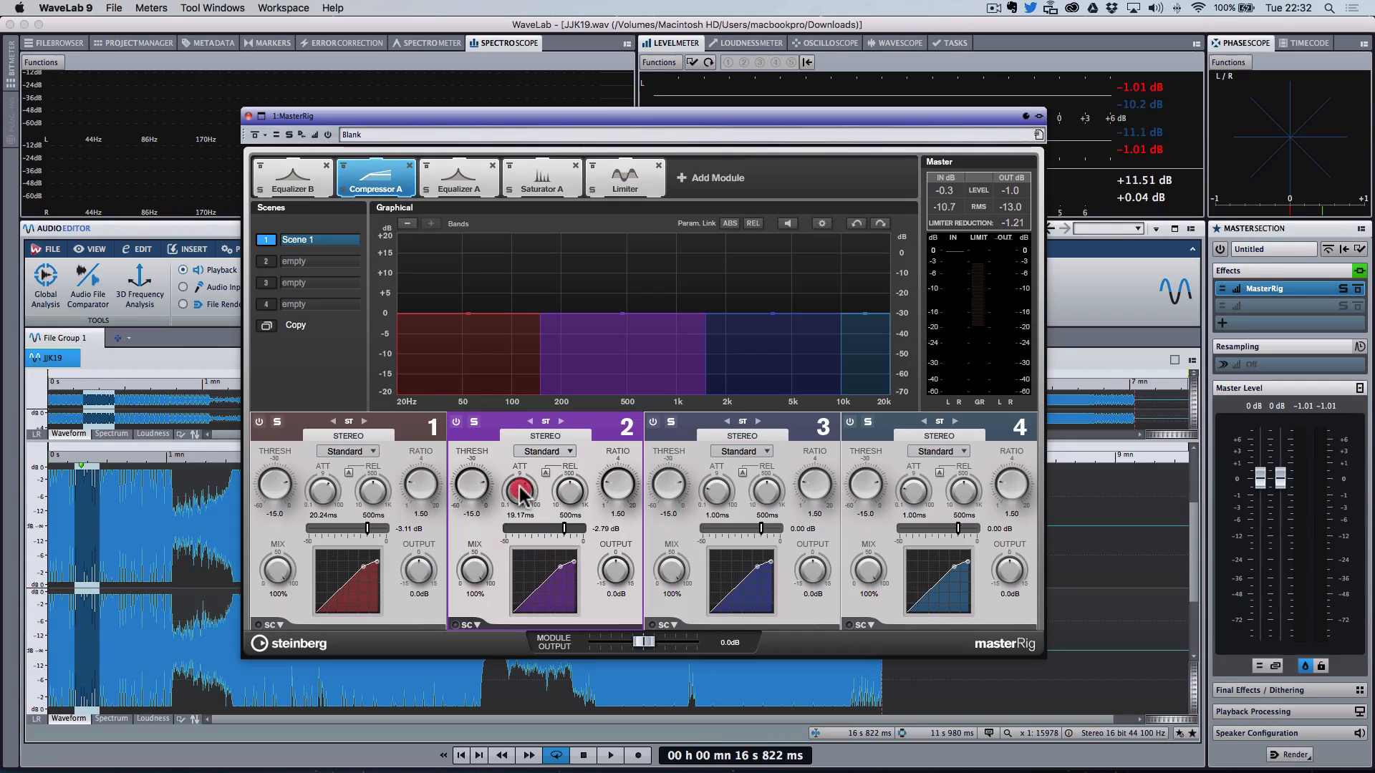
{"action": "left_click_drag", "start_coordinate": [717, 492], "coordinate": [728, 448]}
{"action": "left_click", "coordinate": [728, 439]}
{"action": "left_click_drag", "start_coordinate": [912, 487], "coordinate": [913, 430]}
{"action": "key", "text": "space"}
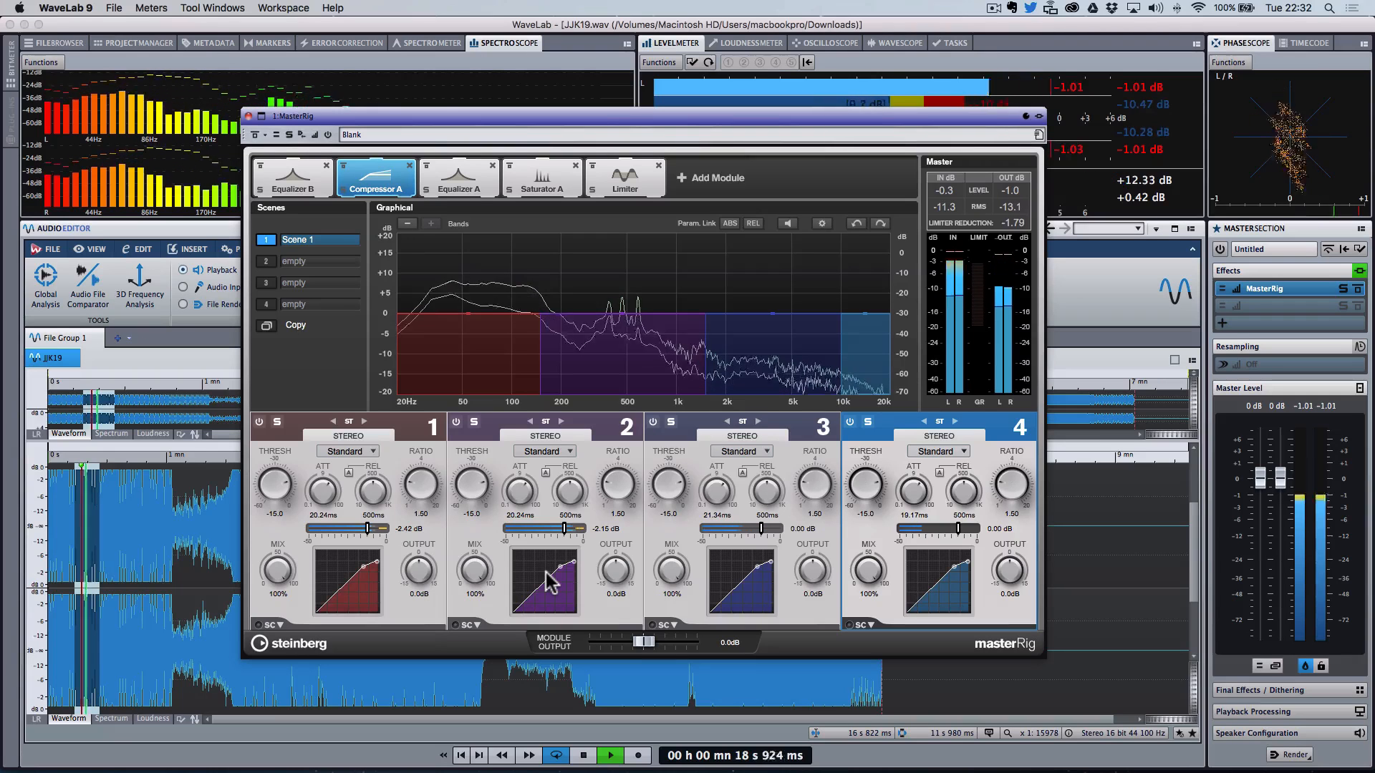
{"action": "key", "text": "space"}
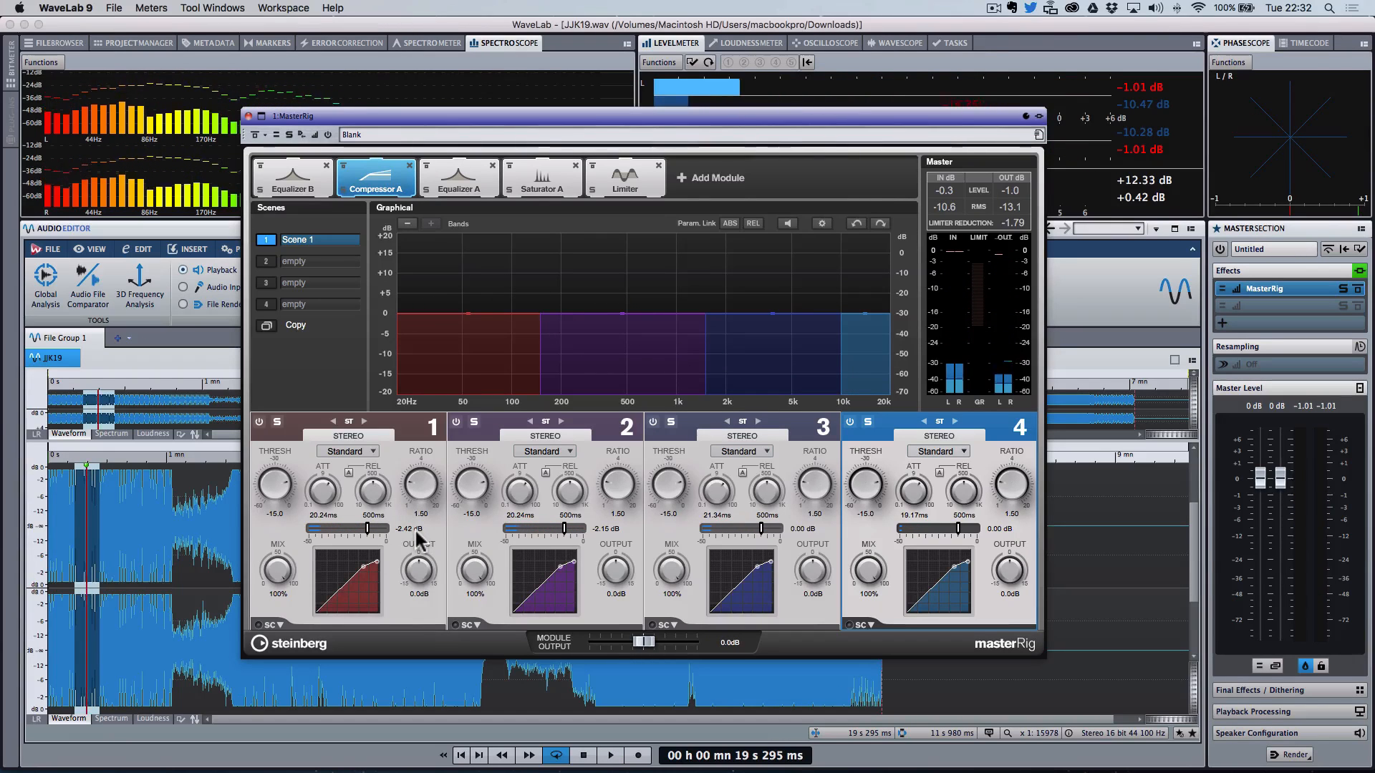
Step: Set the compressor output gain to 2.1 dB on band 1 and 1.8 dB on band 2
{"action": "left_click_drag", "start_coordinate": [421, 574], "coordinate": [421, 571]}
{"action": "left_click_drag", "start_coordinate": [615, 582], "coordinate": [614, 575]}
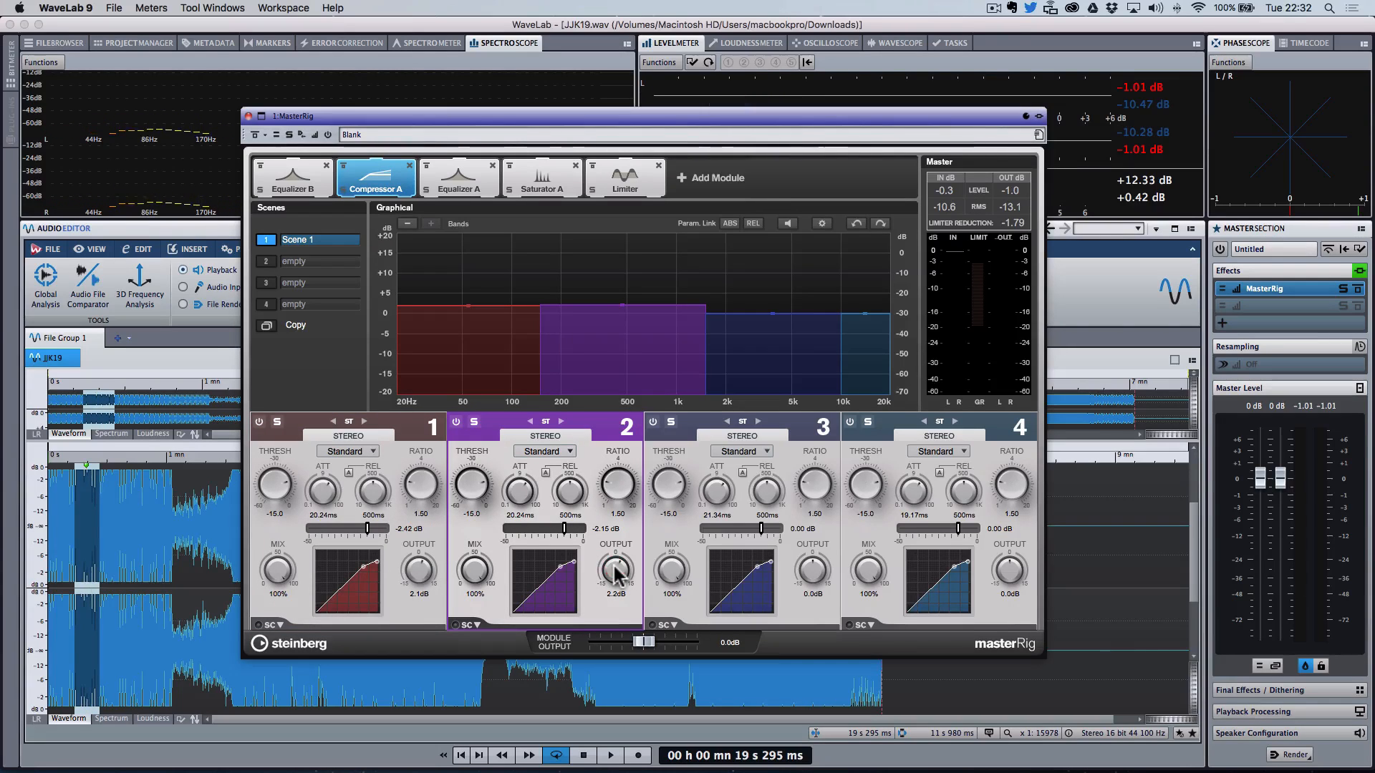
{"action": "left_click", "coordinate": [615, 573]}
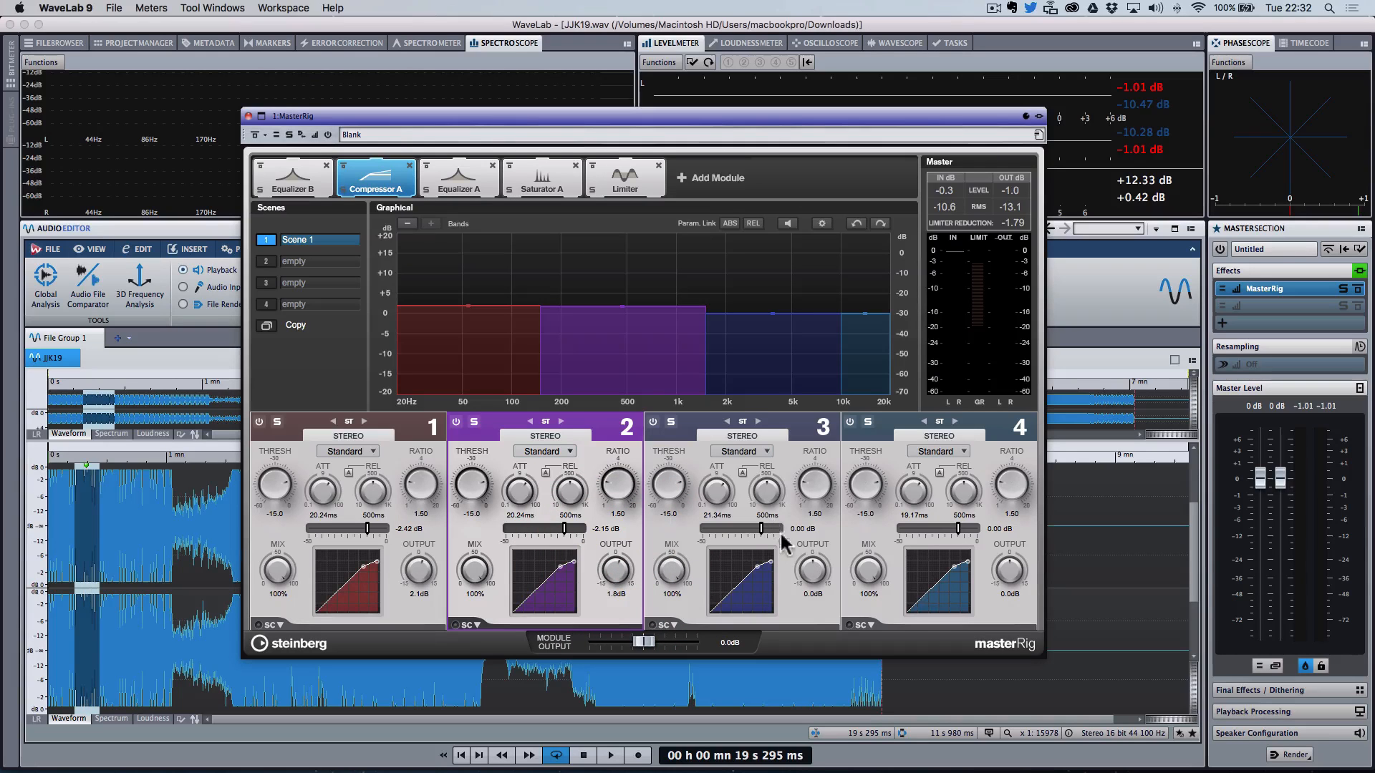
Step: Set band 3 threshold to -27.2 with 1.1 dB output and band 4 threshold to -41.1 while playing
{"action": "key", "text": "space"}
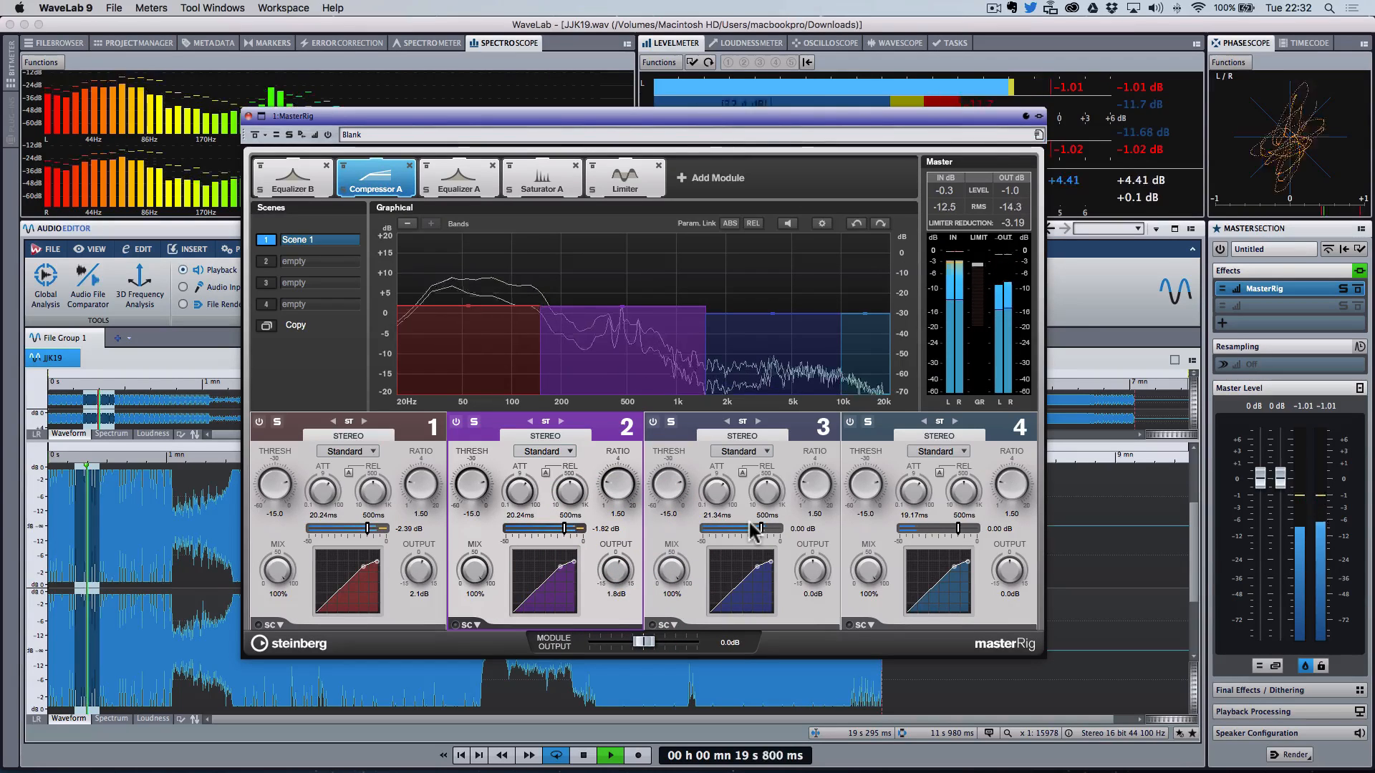
{"action": "left_click", "coordinate": [758, 528]}
{"action": "left_click_drag", "start_coordinate": [757, 529], "coordinate": [747, 523]}
{"action": "left_click_drag", "start_coordinate": [812, 571], "coordinate": [815, 565]}
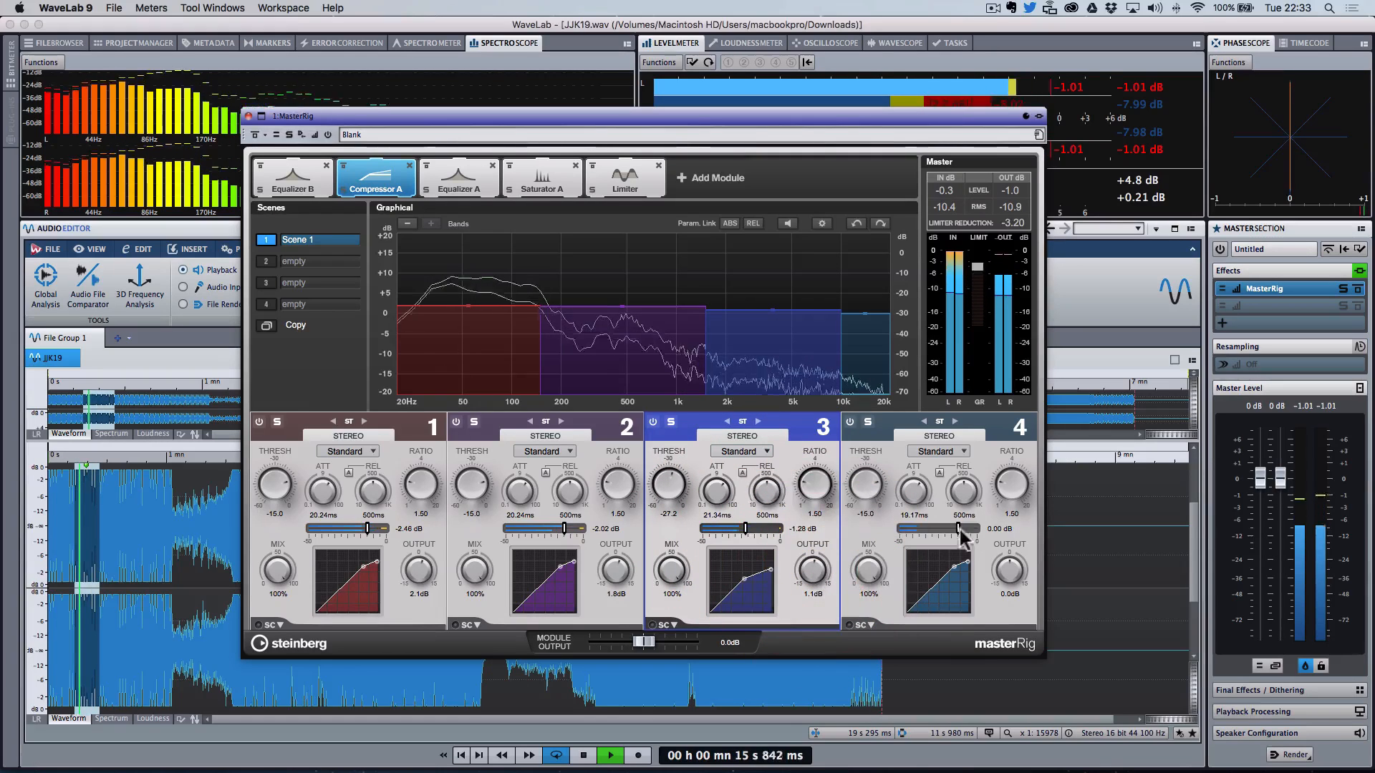
{"action": "left_click_drag", "start_coordinate": [955, 531], "coordinate": [922, 534]}
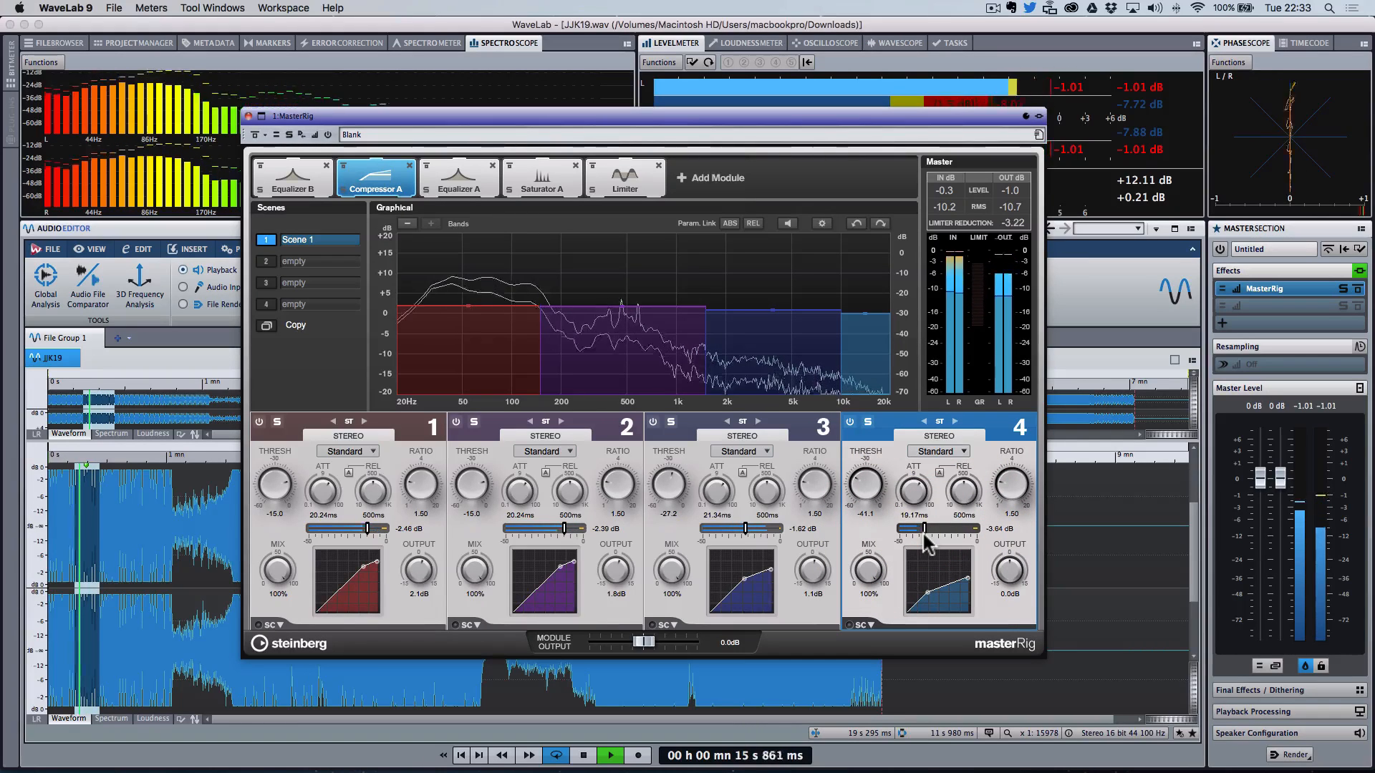
{"action": "key", "text": "space"}
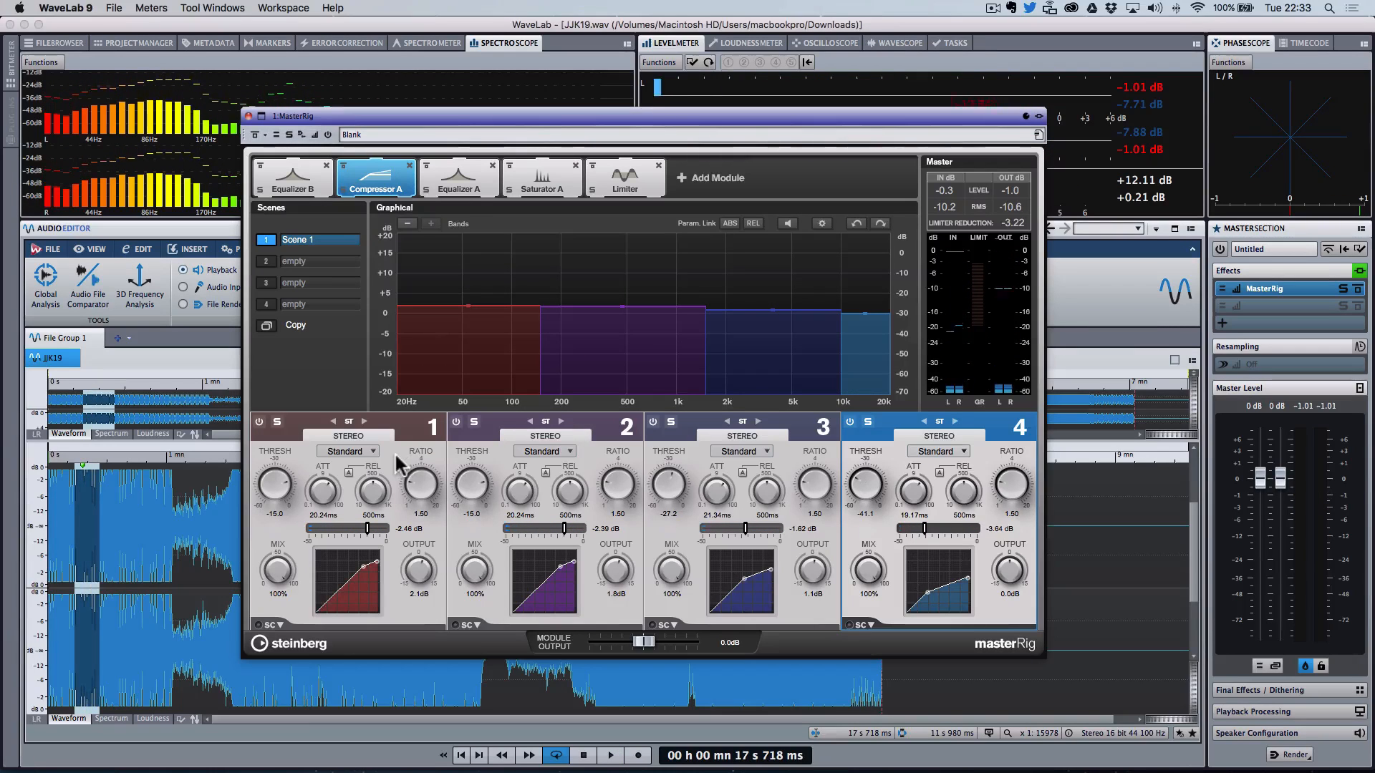
{"action": "left_click", "coordinate": [291, 179]}
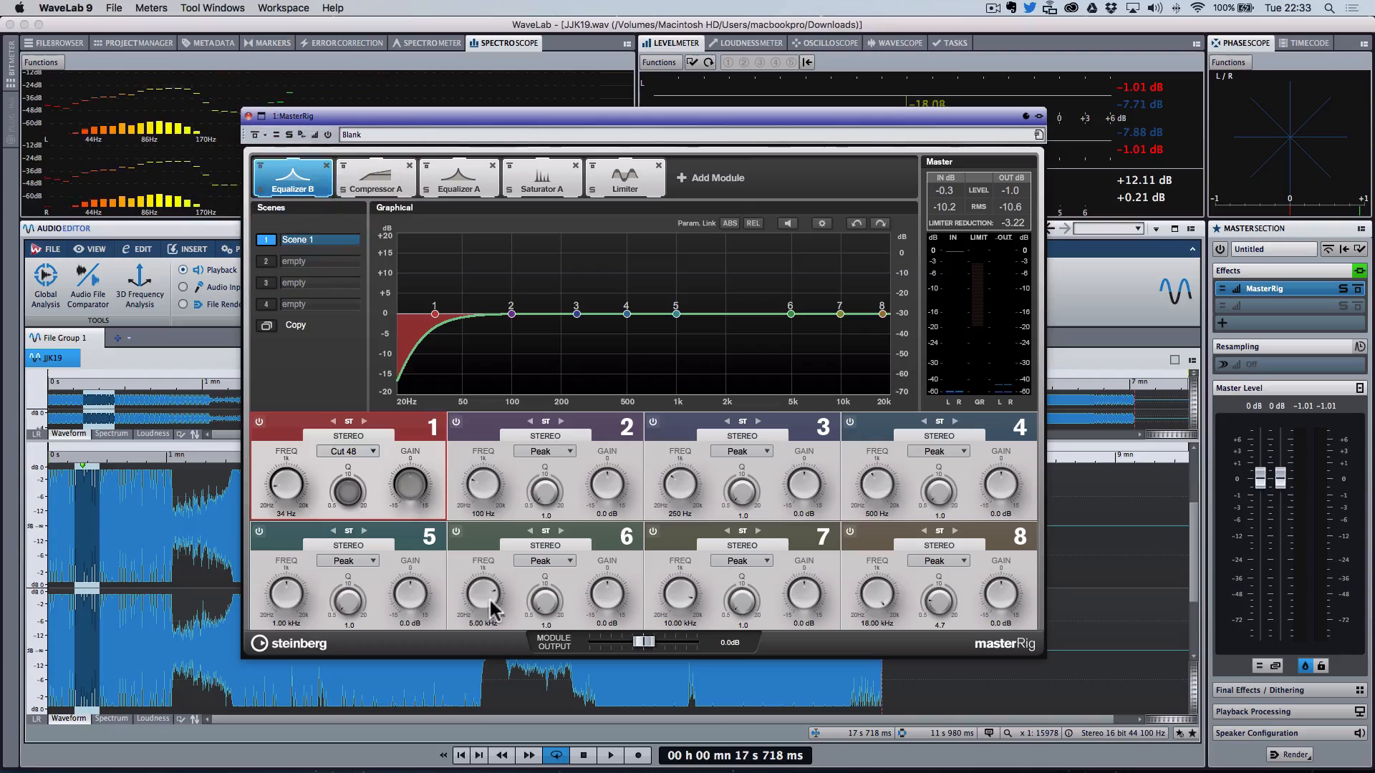
{"action": "left_click", "coordinate": [394, 180]}
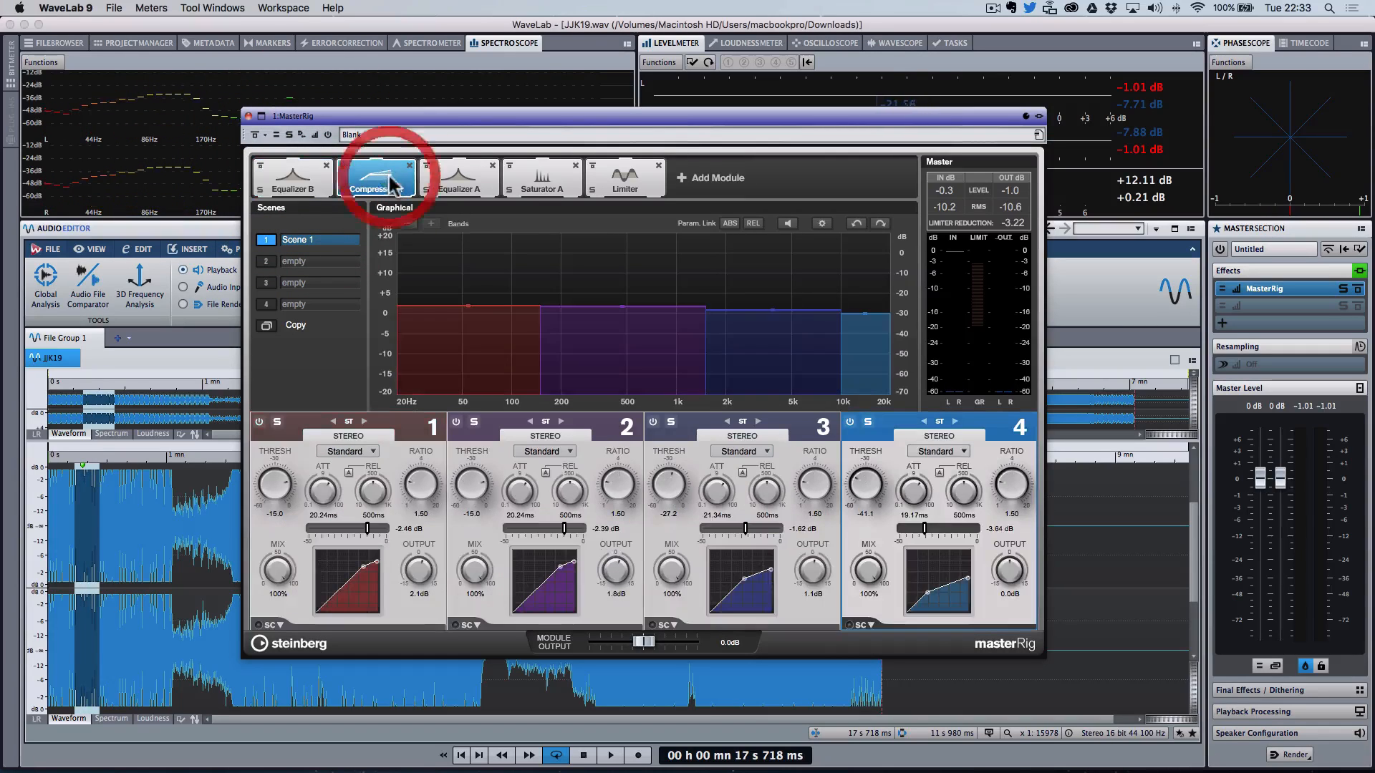
Step: Try adding a Compressor B module after Equalizer B with only band 1 active up to about 500 Hz, then remove it
{"action": "left_click", "coordinate": [709, 178]}
{"action": "left_click", "coordinate": [421, 347]}
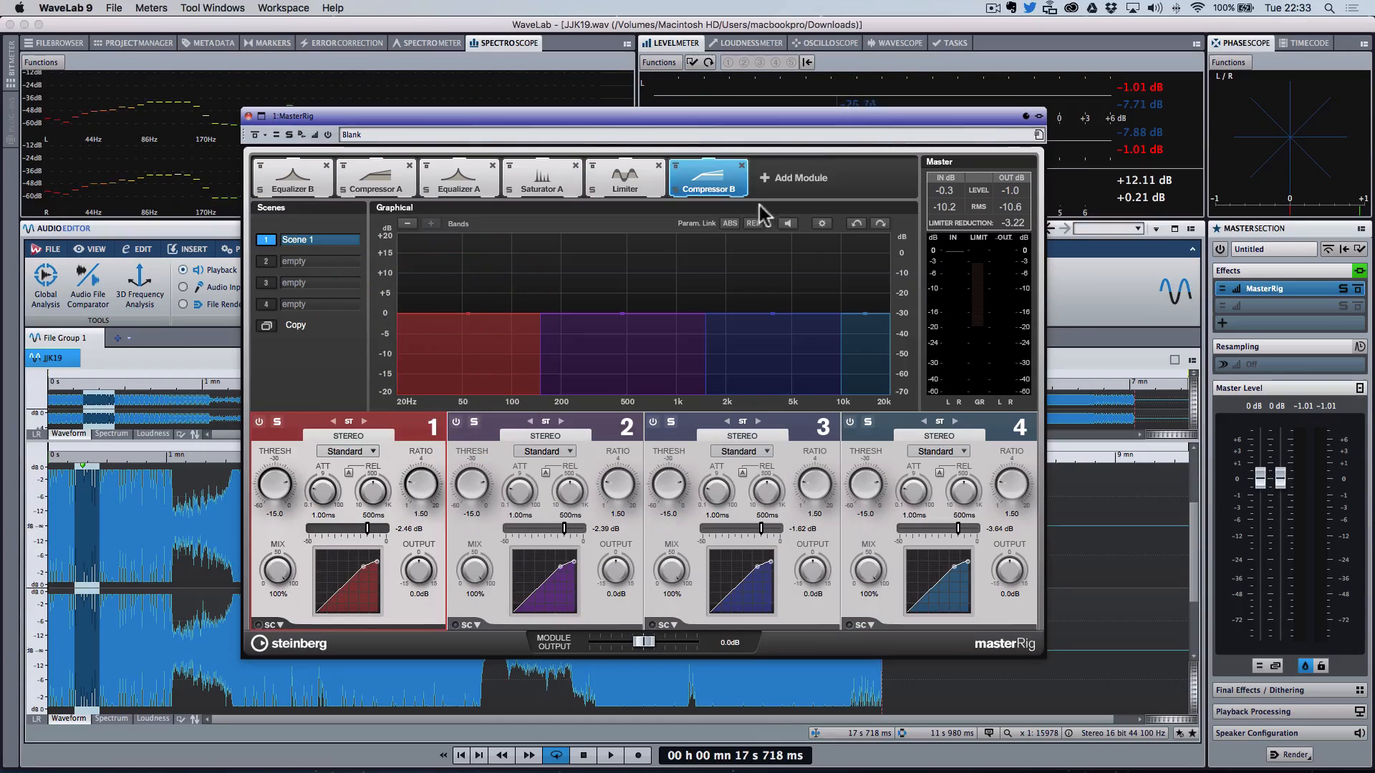
{"action": "left_click_drag", "start_coordinate": [706, 183], "coordinate": [361, 193]}
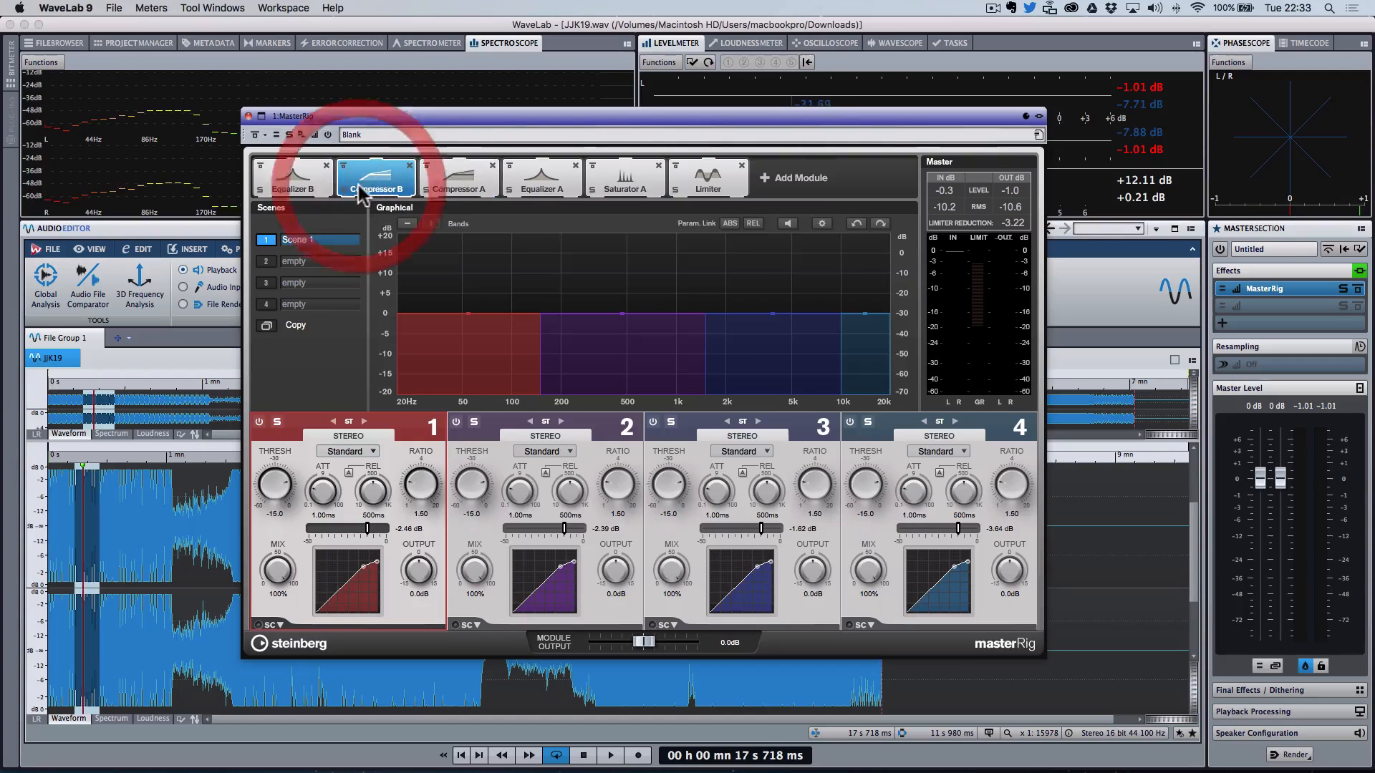
{"action": "left_click", "coordinate": [503, 419]}
{"action": "left_click", "coordinate": [456, 422]}
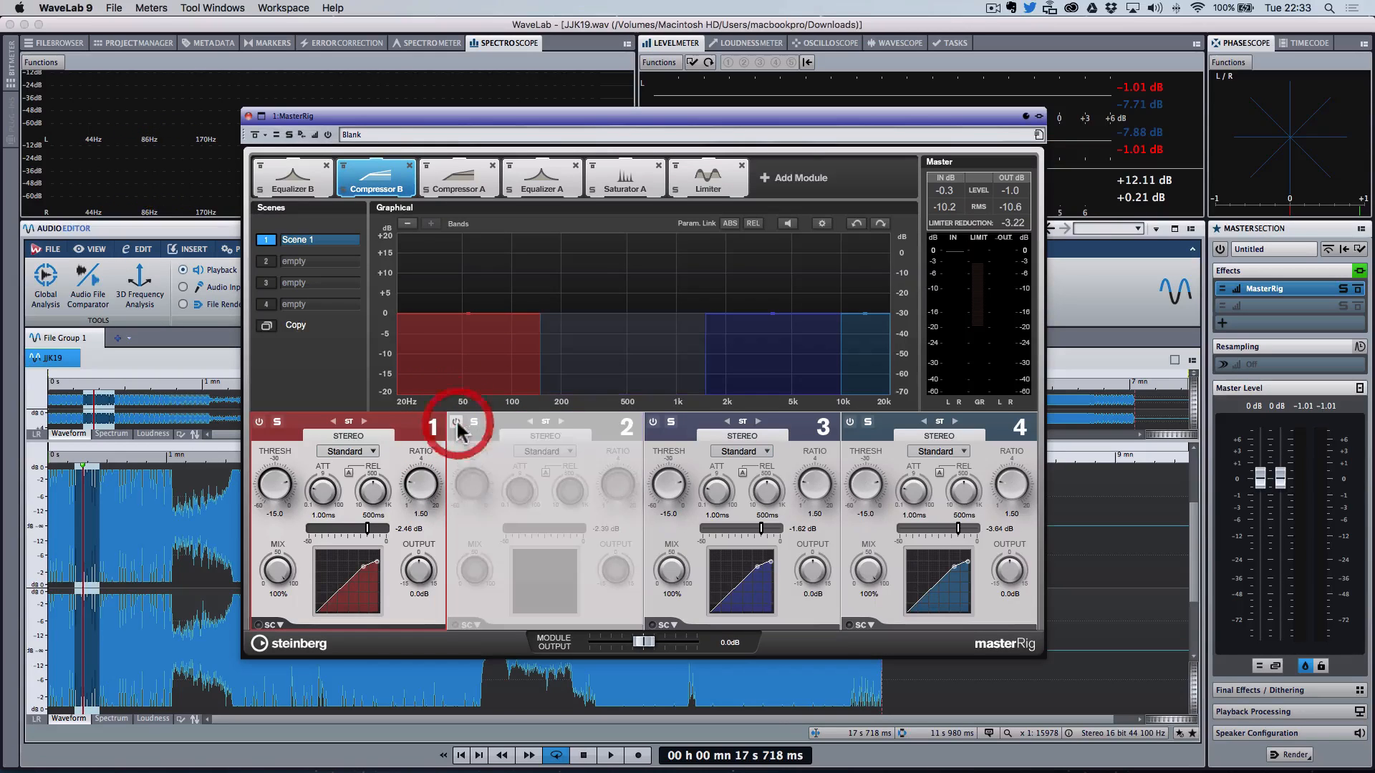
{"action": "left_click", "coordinate": [652, 422]}
{"action": "left_click", "coordinate": [850, 421]}
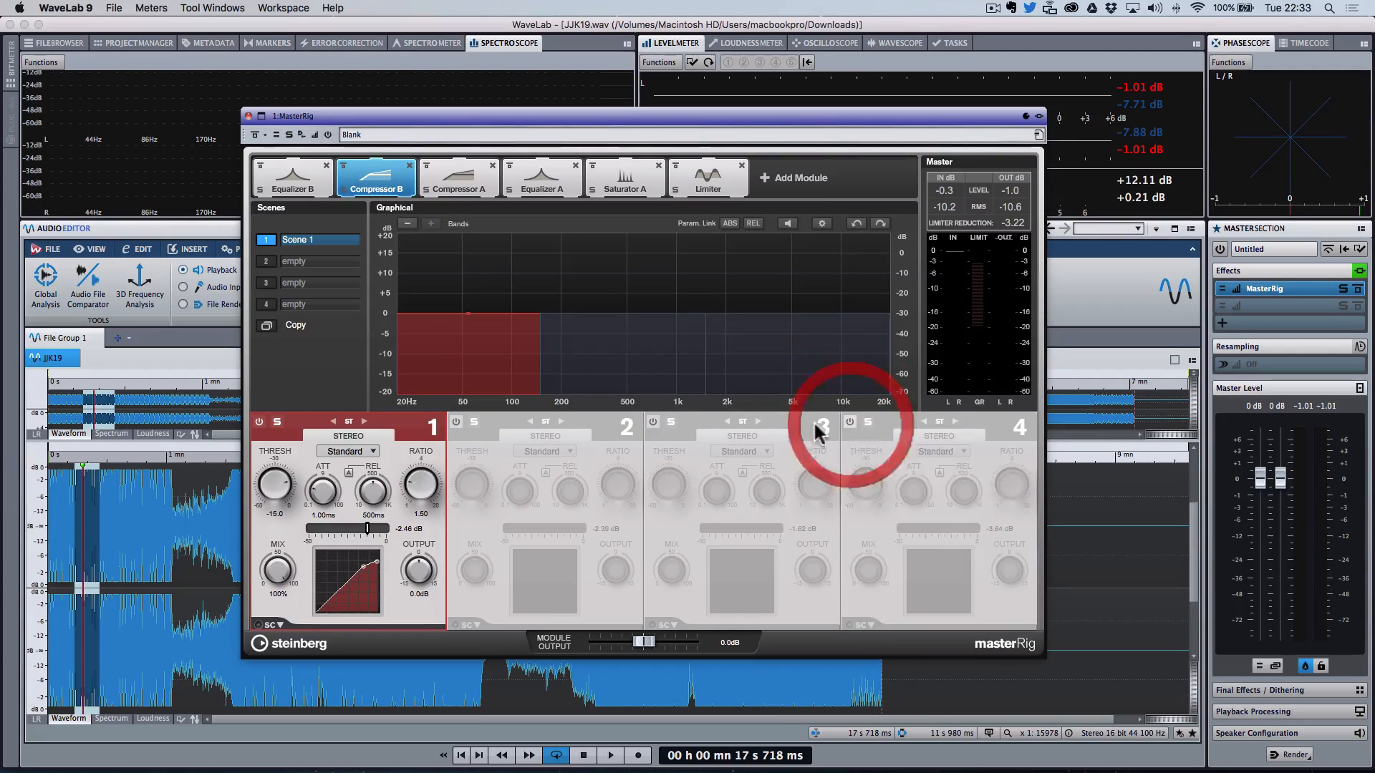
{"action": "left_click_drag", "start_coordinate": [572, 345], "coordinate": [666, 356]}
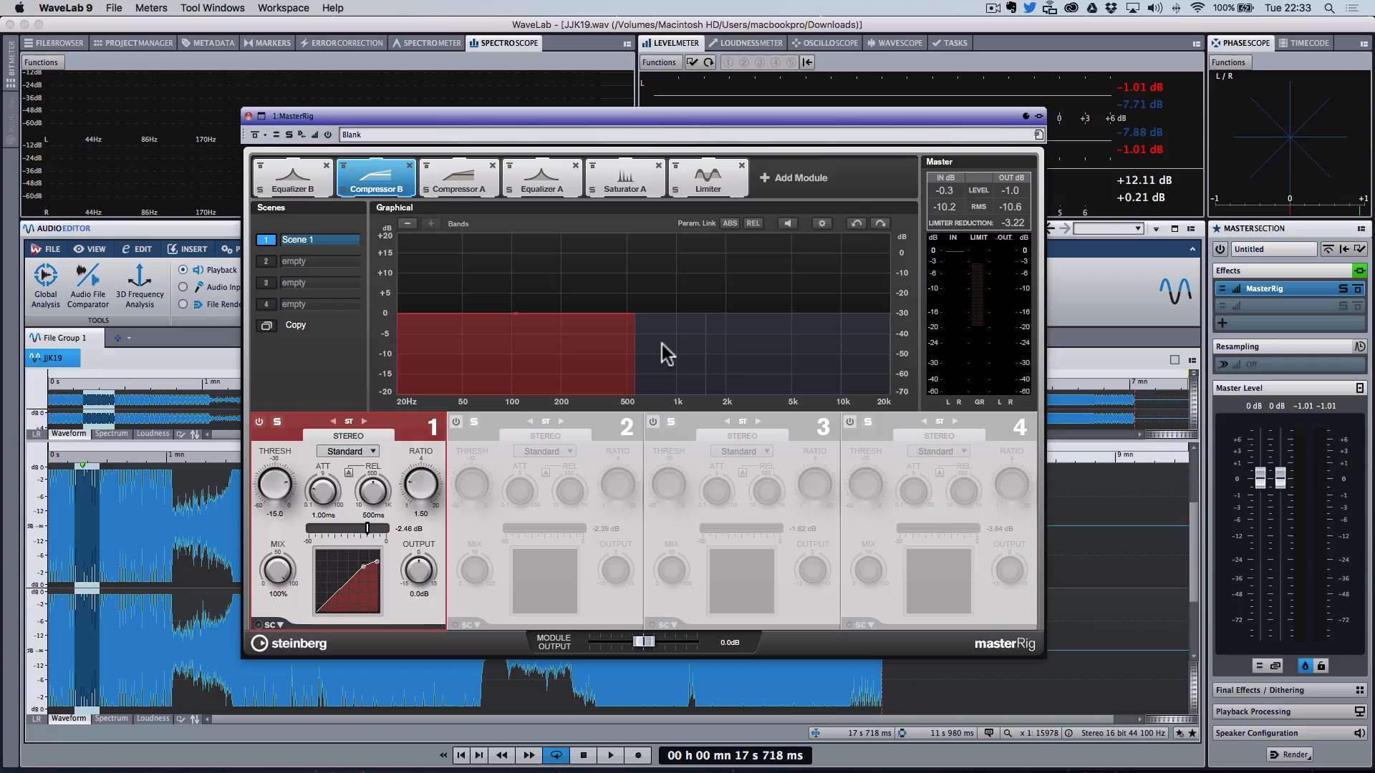
{"action": "left_click", "coordinate": [409, 166]}
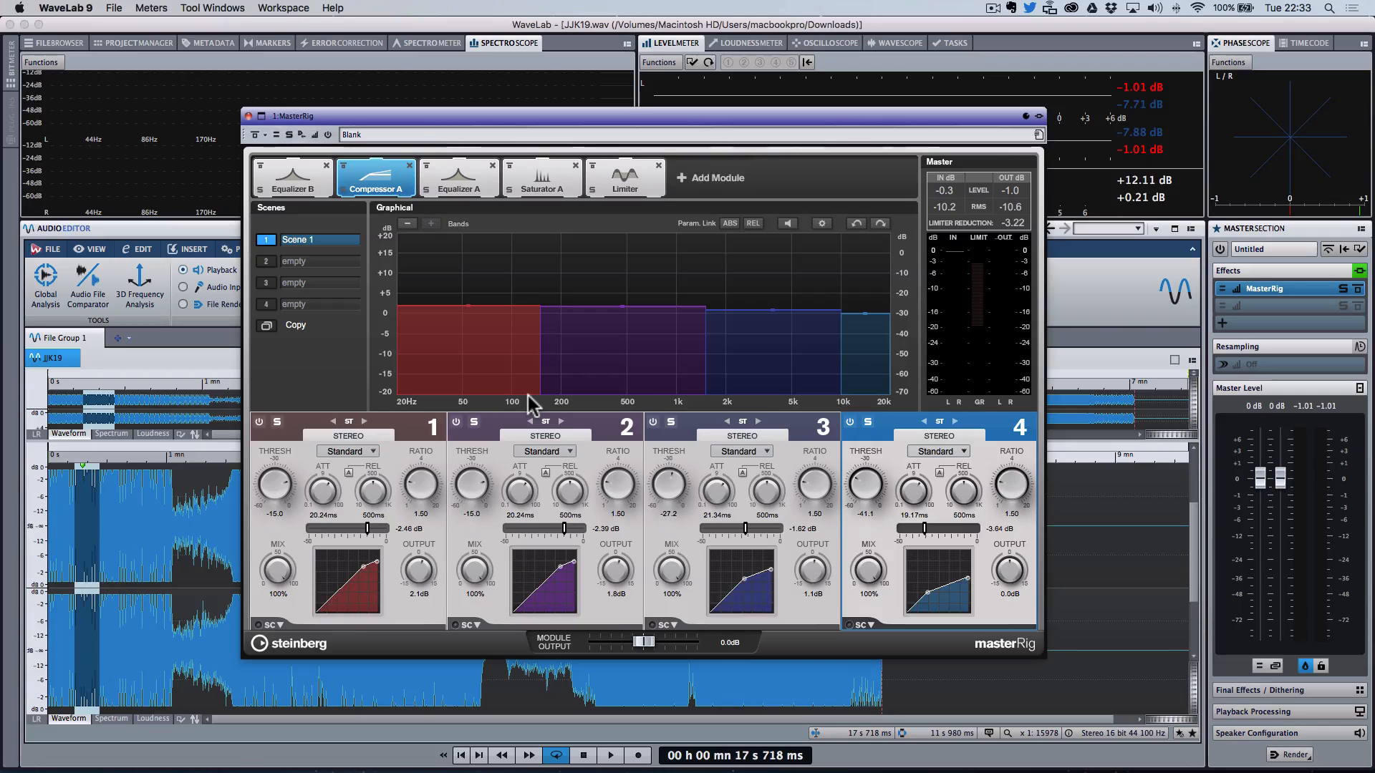
Step: Set Compressor A band 4 output gain to 1.7 dB while playing the track
{"action": "key", "text": "space"}
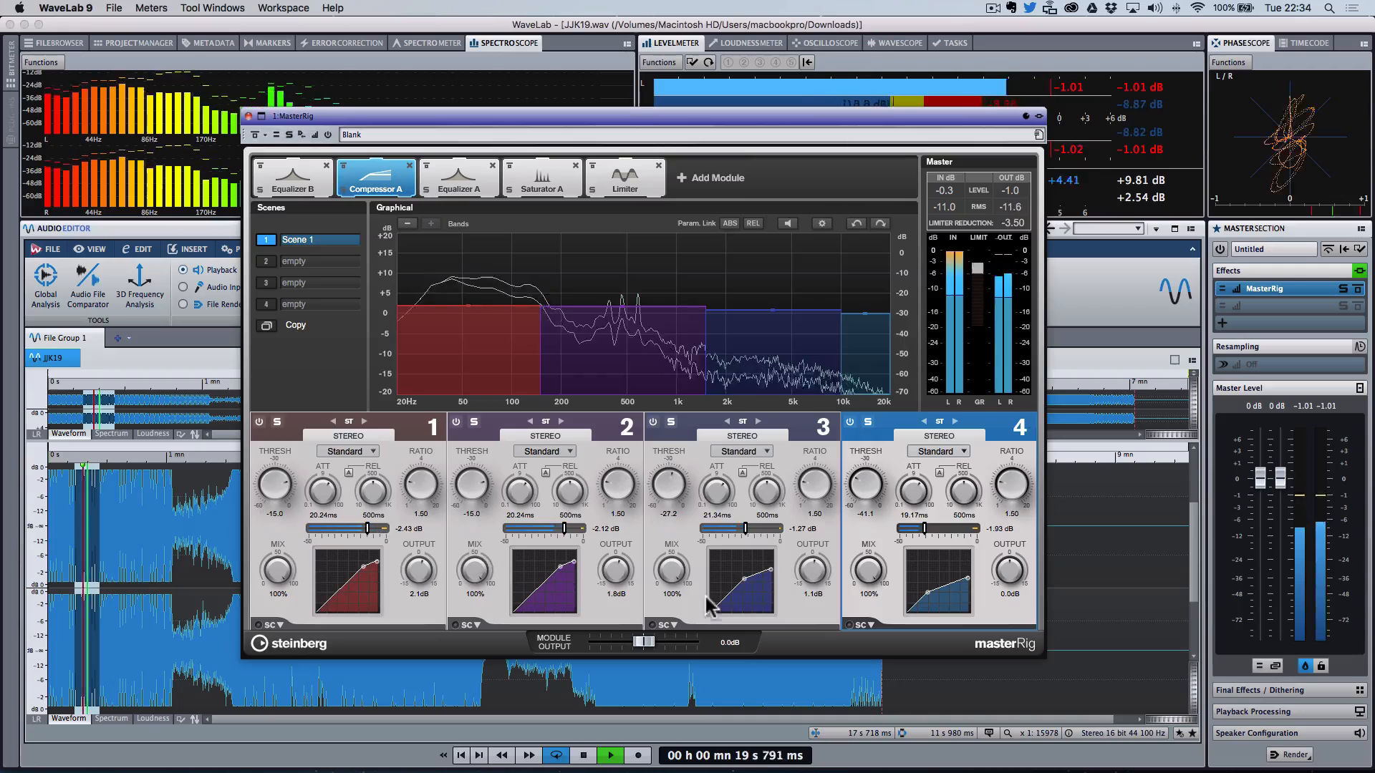
{"action": "left_click_drag", "start_coordinate": [1012, 573], "coordinate": [1012, 565]}
{"action": "key", "text": "space"}
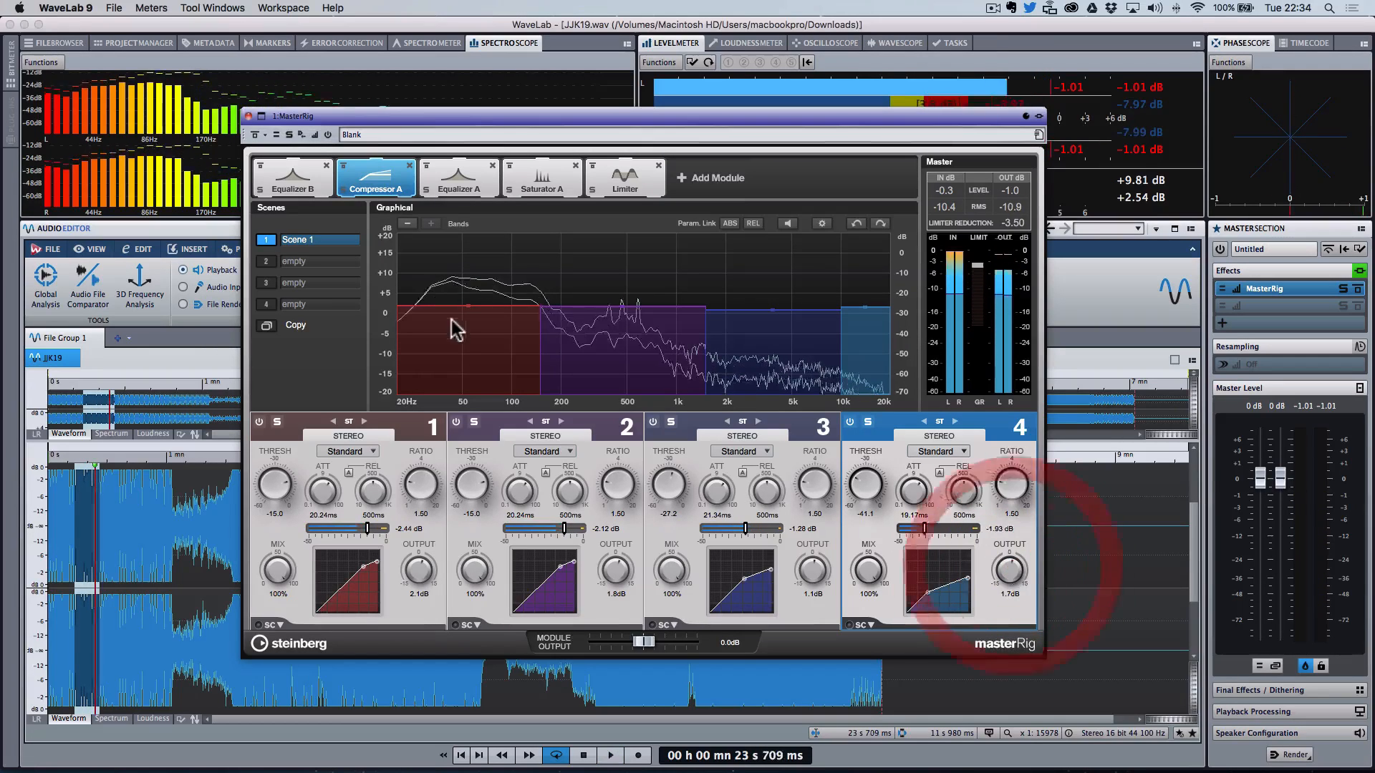
Step: Play the track while bypassing and re-enabling the whole MasterRig to compare the processing
{"action": "left_click", "coordinate": [255, 135]}
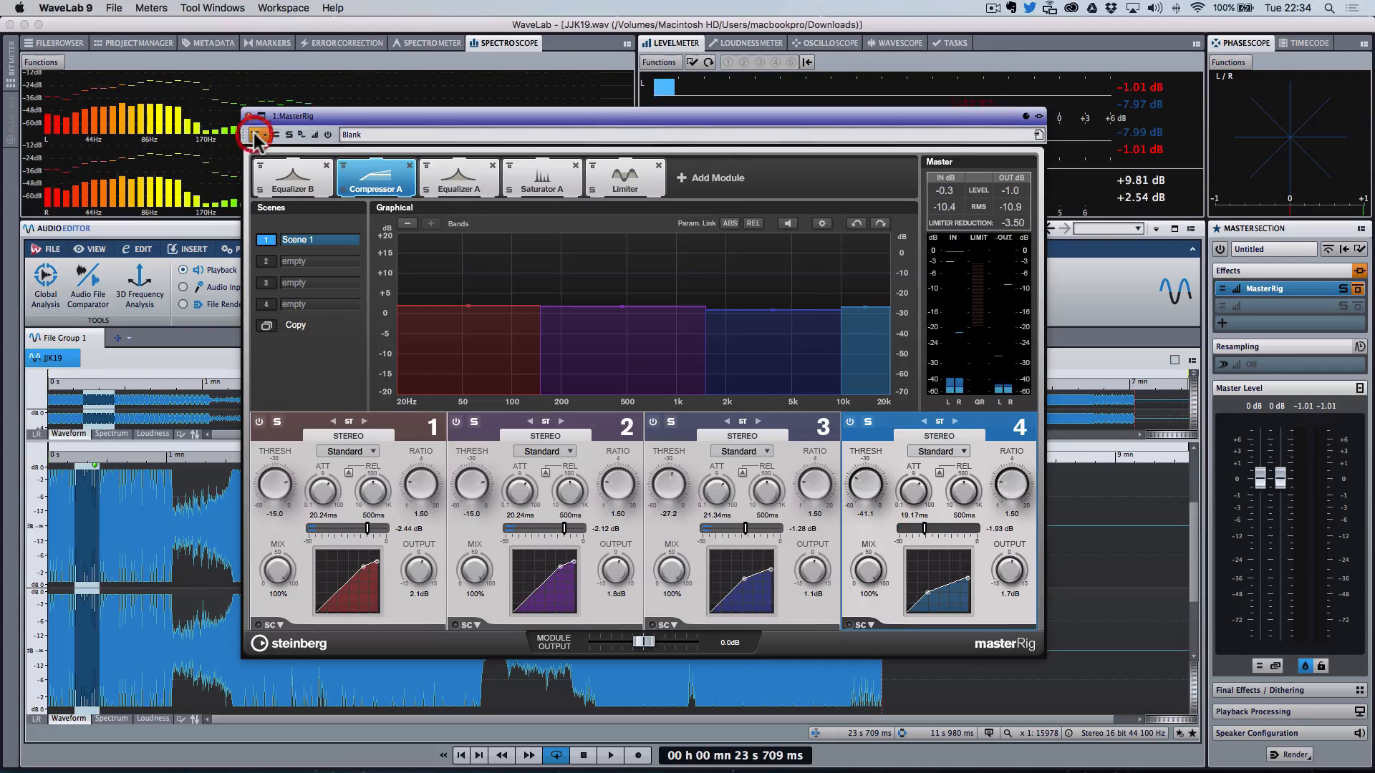
{"action": "key", "text": "space"}
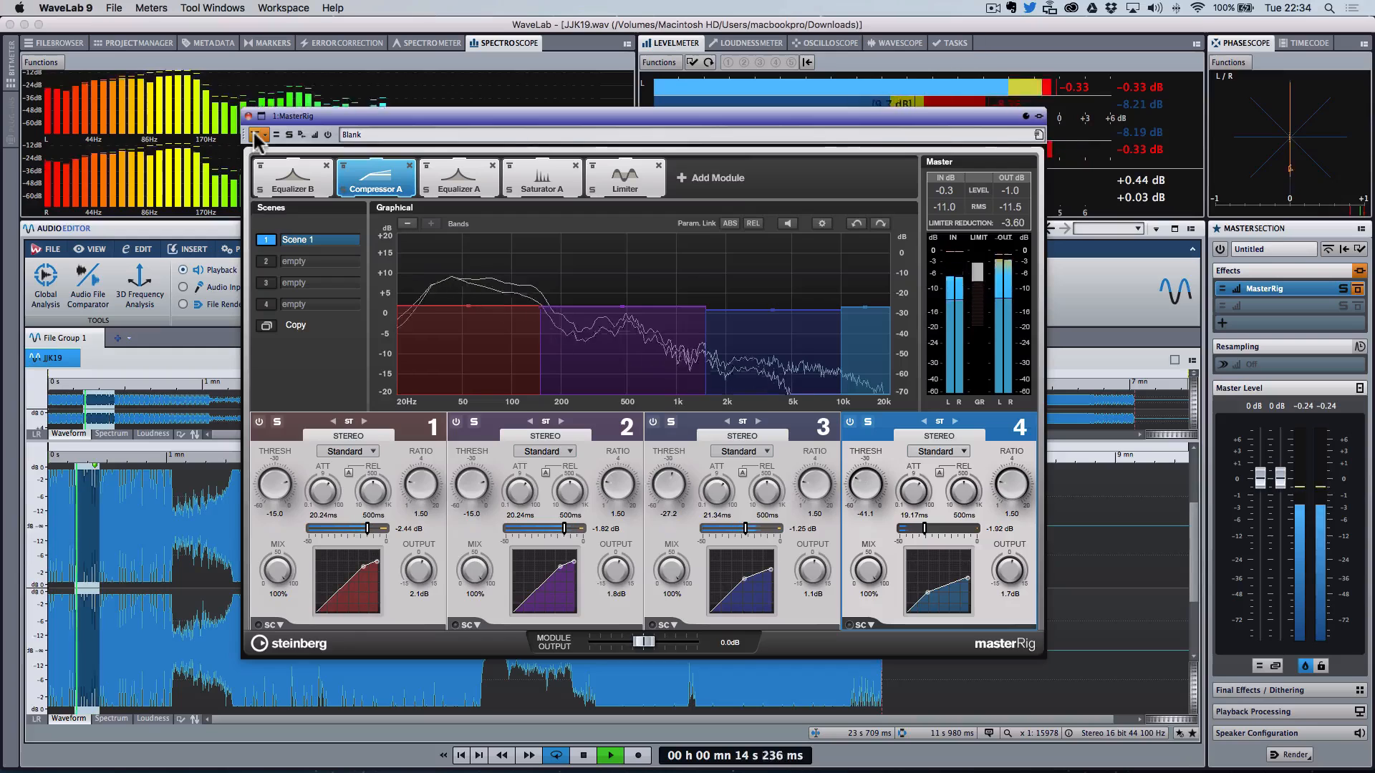
{"action": "left_click", "coordinate": [255, 134]}
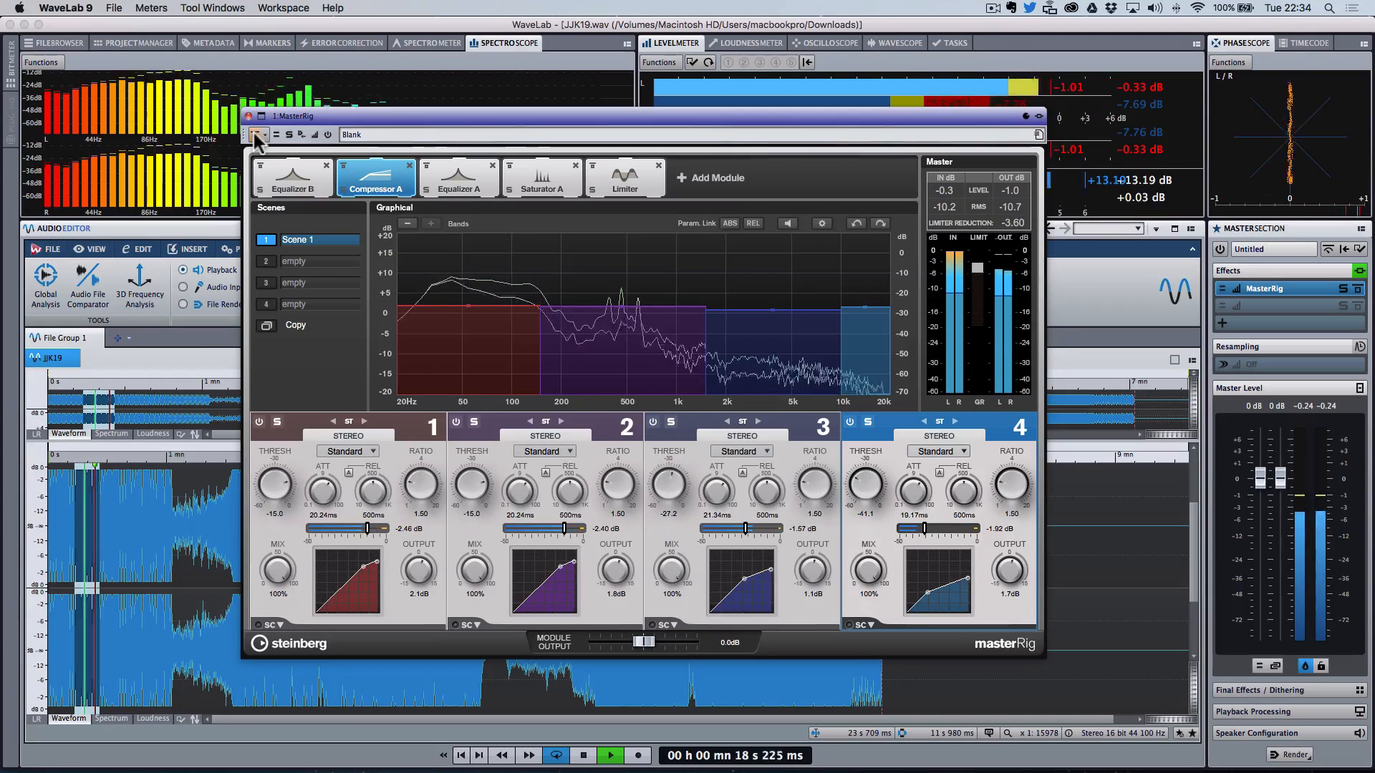
{"action": "key", "text": "space"}
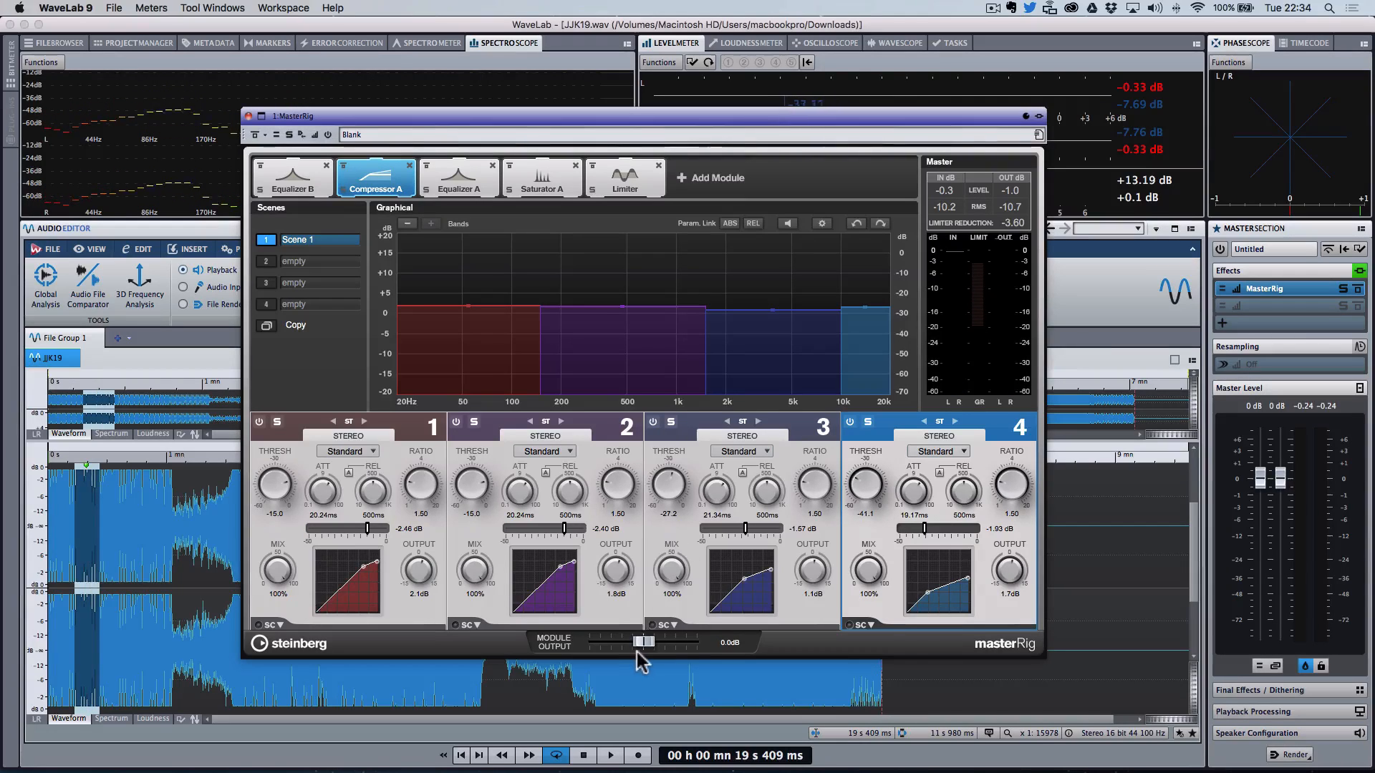
Step: Bypass the Saturator A and Equalizer A modules and return to Compressor A
{"action": "left_click", "coordinate": [293, 182]}
{"action": "left_click", "coordinate": [370, 194]}
{"action": "left_click", "coordinate": [535, 177]}
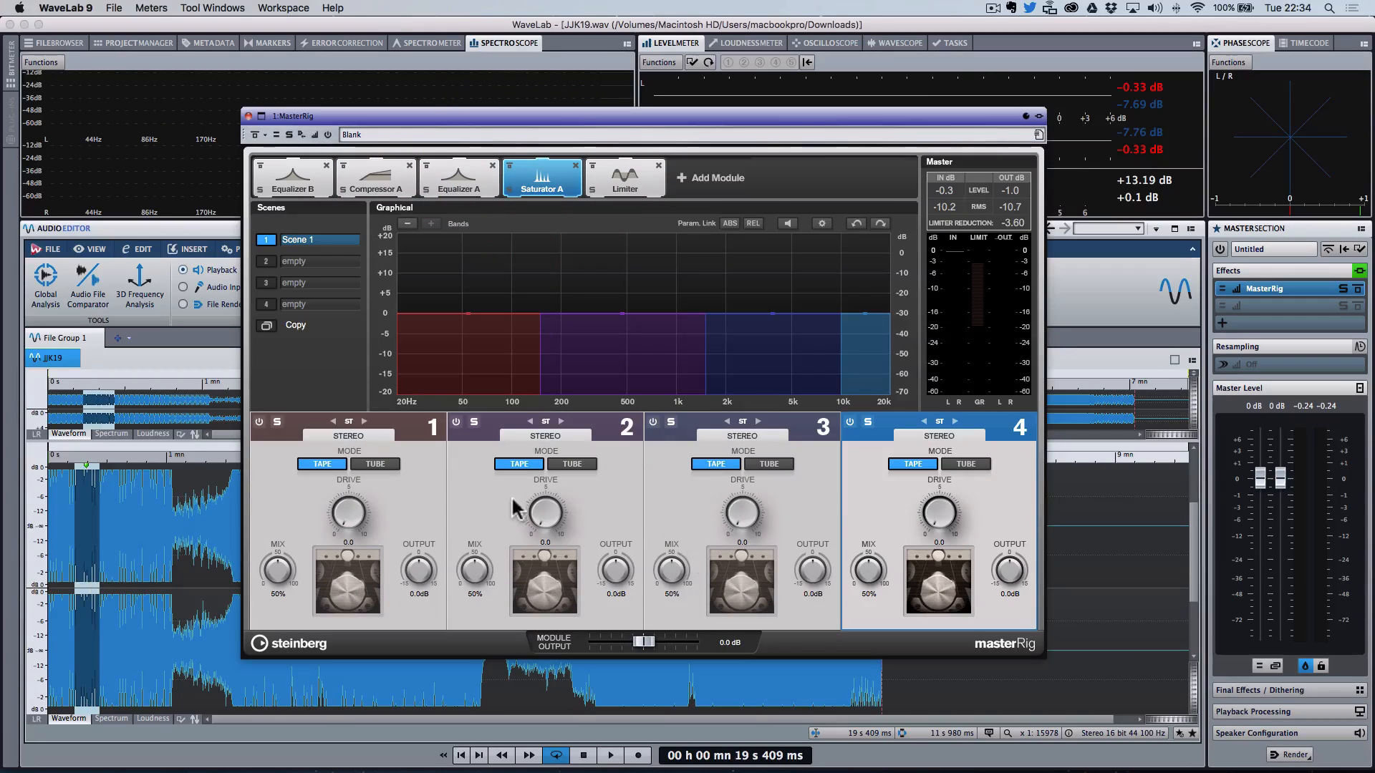
{"action": "left_click", "coordinate": [509, 165]}
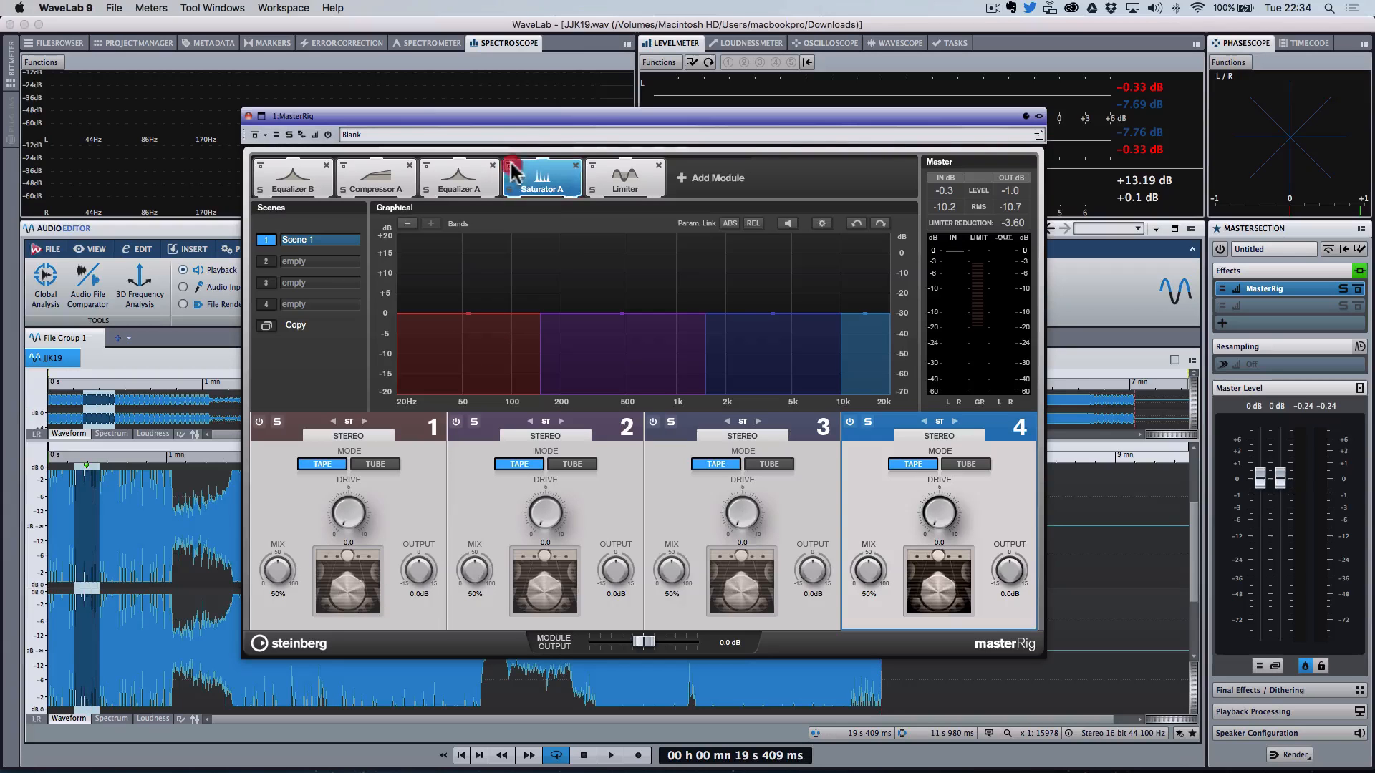
{"action": "left_click", "coordinate": [454, 182]}
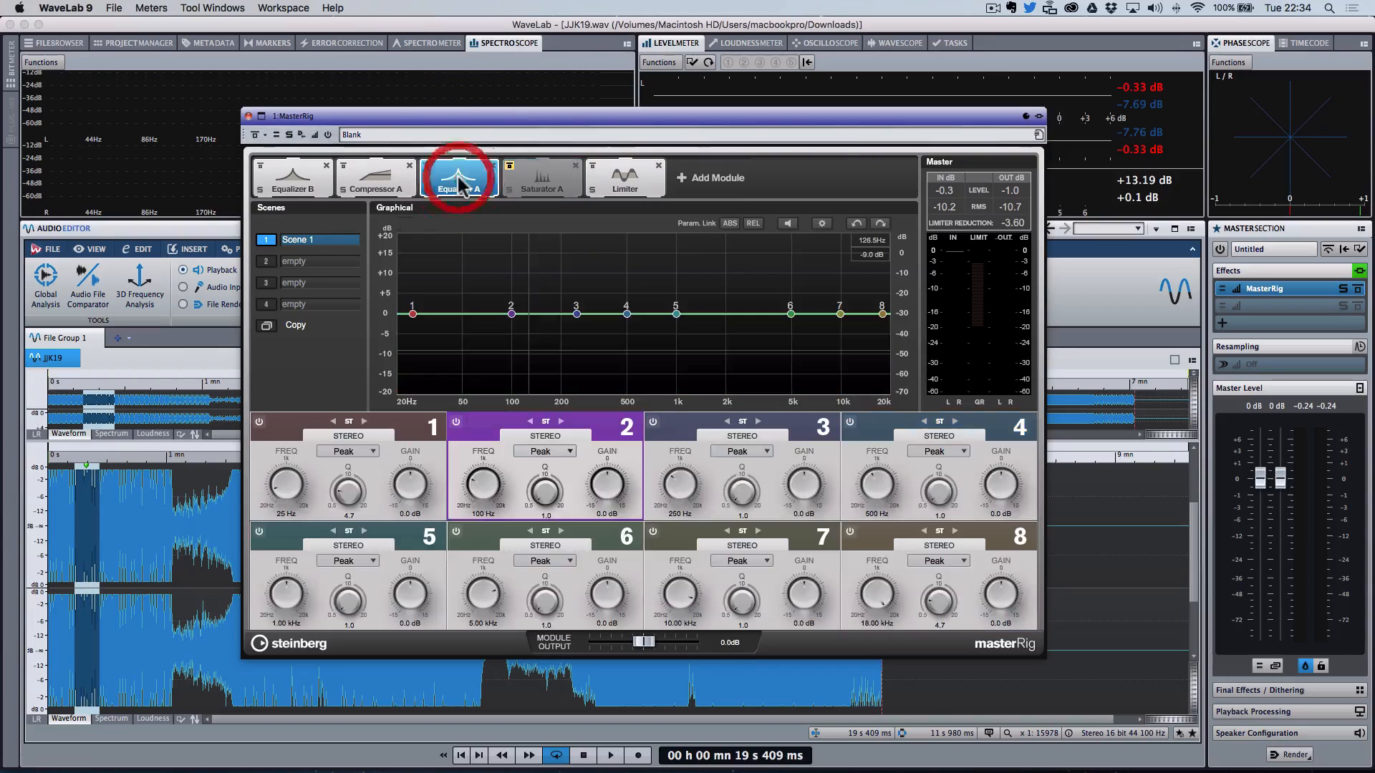
{"action": "left_click", "coordinate": [427, 165]}
{"action": "left_click", "coordinate": [371, 185]}
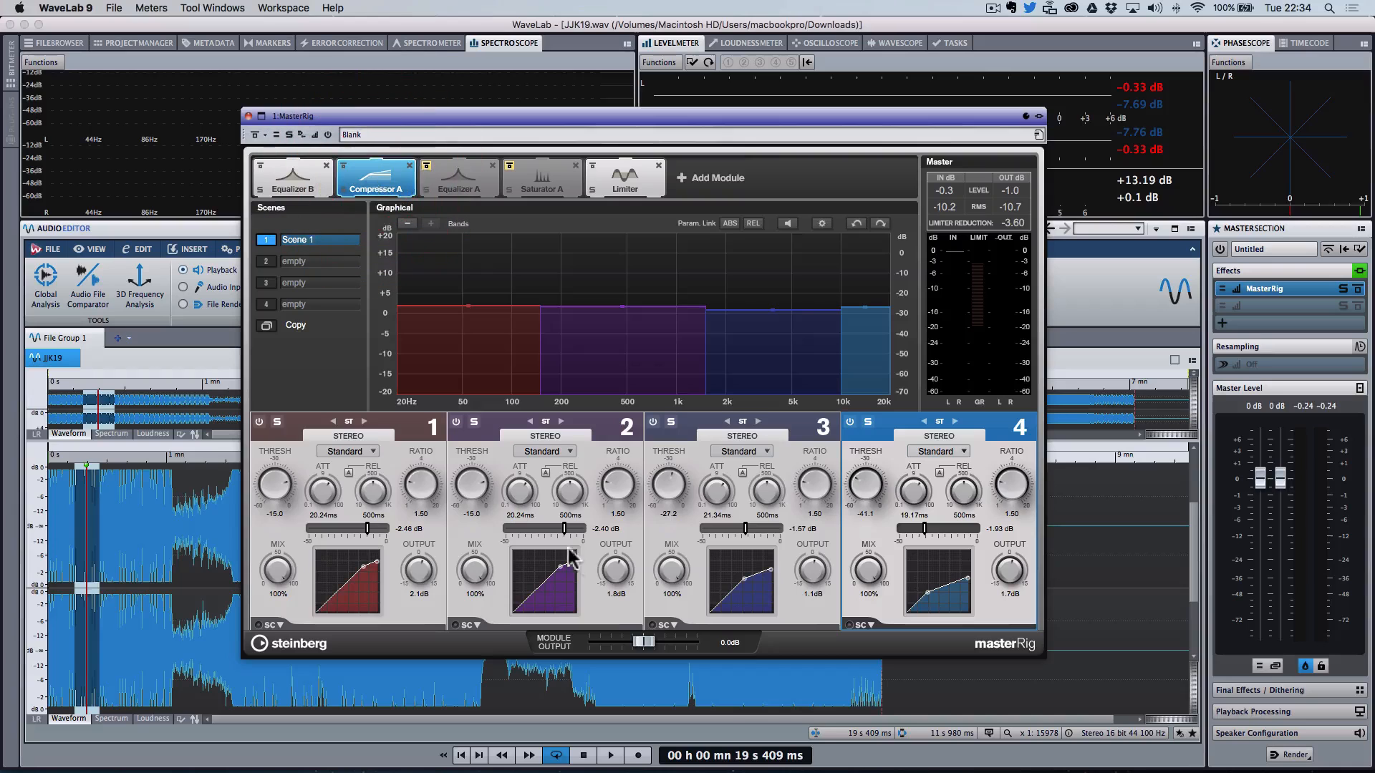
Step: Lower the Compressor A module output to -2.6 dB while playing the track
{"action": "key", "text": "space"}
{"action": "left_click_drag", "start_coordinate": [642, 642], "coordinate": [639, 650]}
{"action": "left_click", "coordinate": [636, 641]}
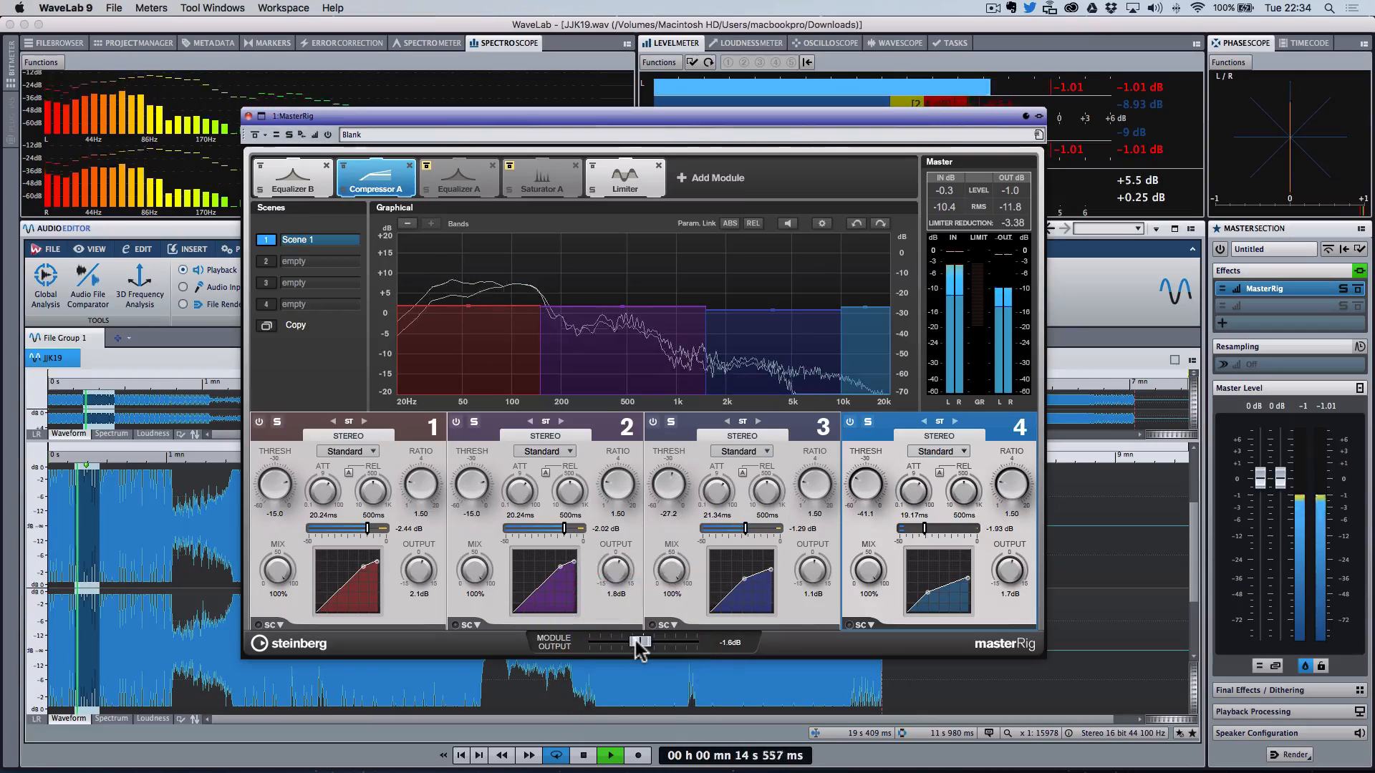
{"action": "left_click_drag", "start_coordinate": [636, 641], "coordinate": [633, 641]}
{"action": "key", "text": "space"}
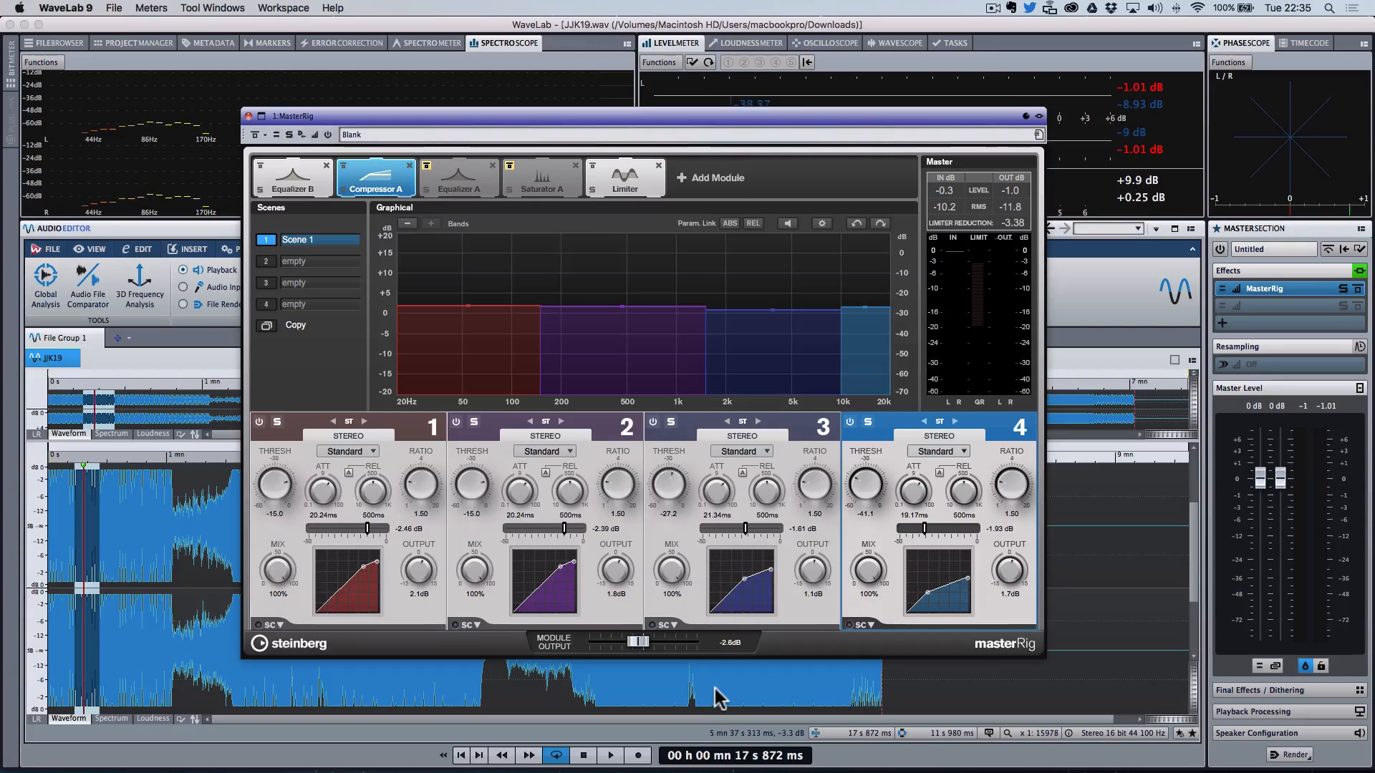
Step: Play the track with the MasterRig bypassed and re-enabled to compare, from a new position
{"action": "key", "text": "space"}
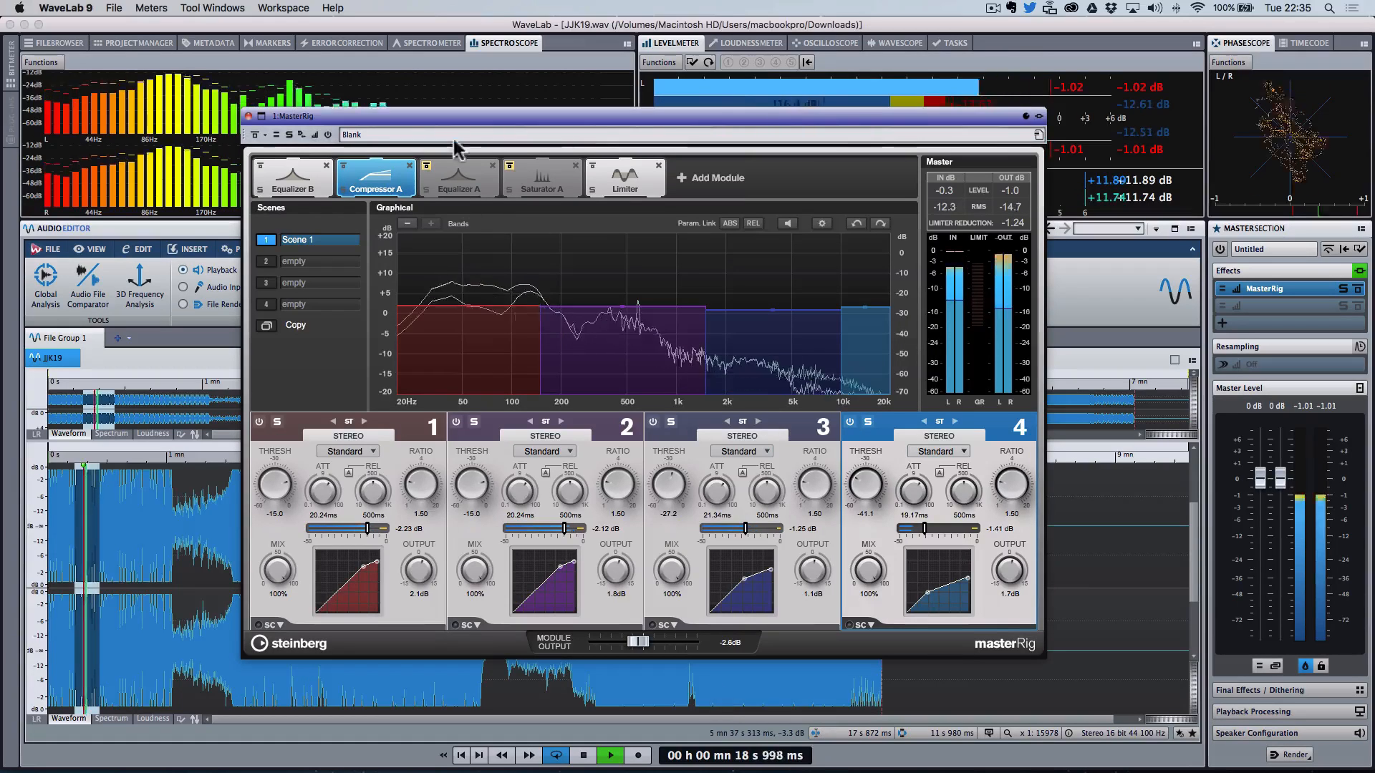
{"action": "left_click", "coordinate": [256, 136]}
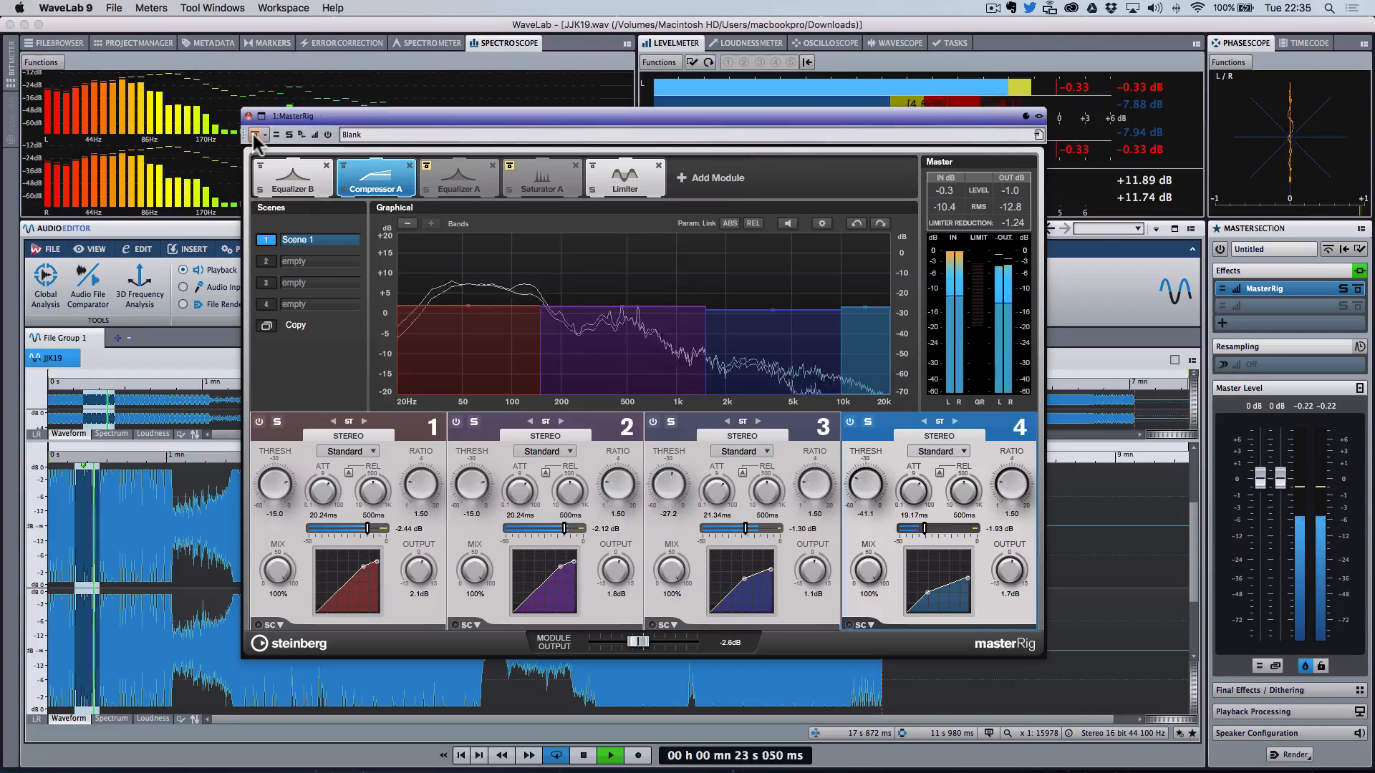
{"action": "key", "text": "space"}
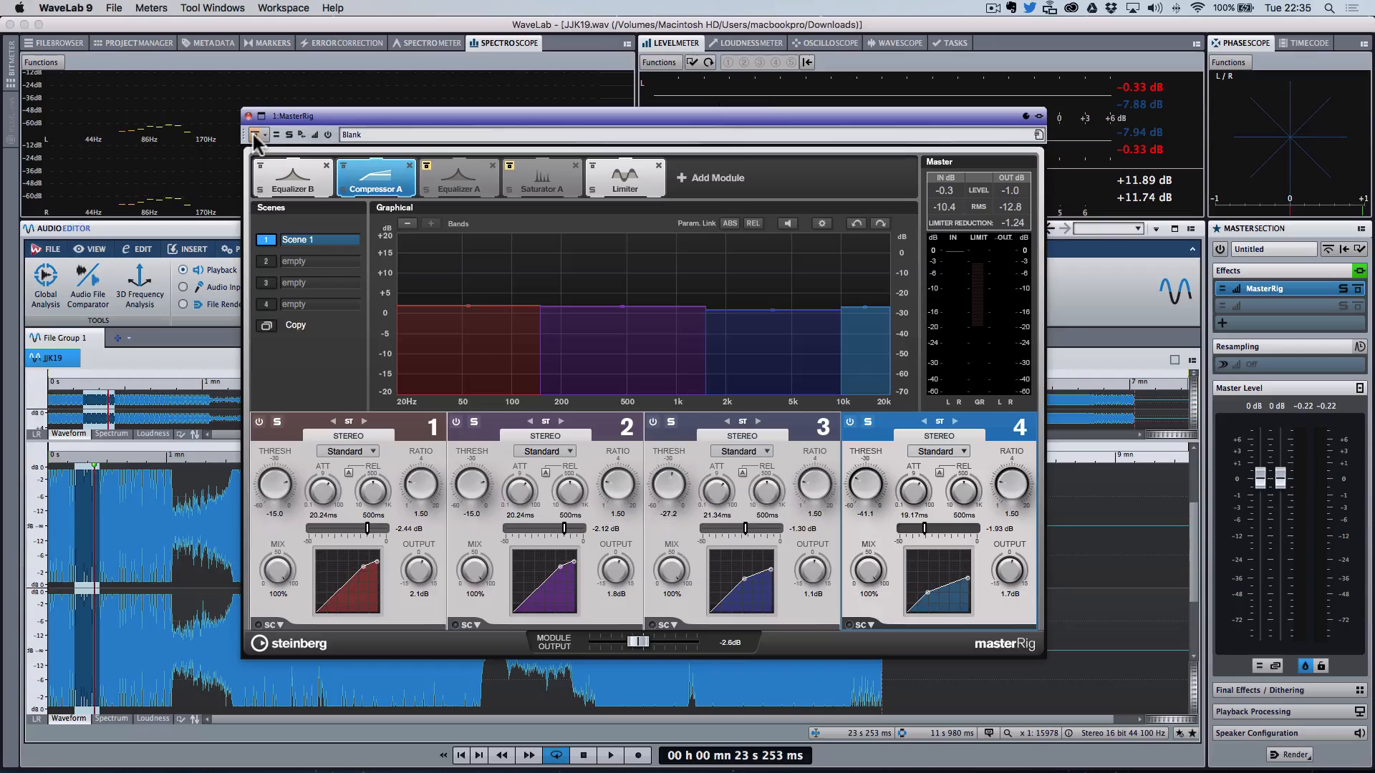
{"action": "key", "text": "space"}
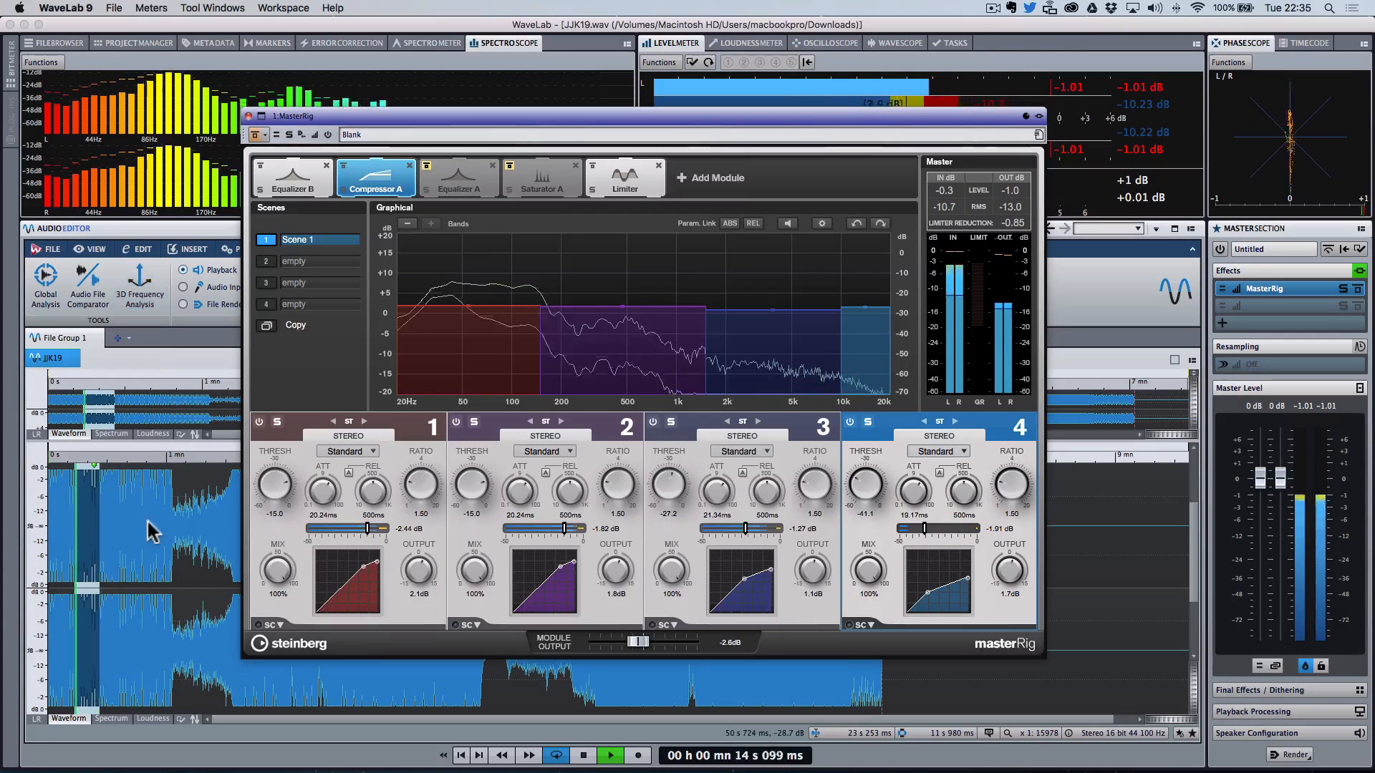
{"action": "left_click", "coordinate": [129, 534]}
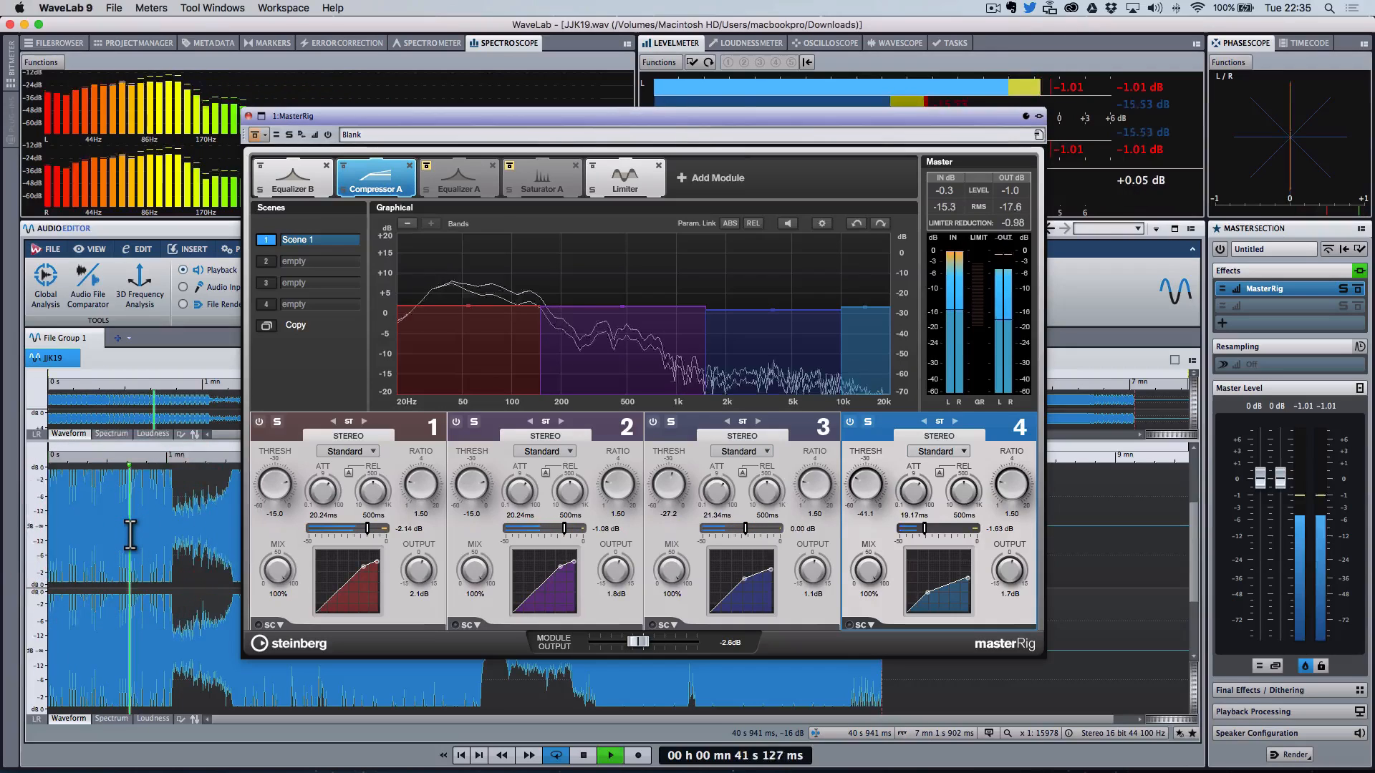
Step: Select a short passage near the start of the waveform and audition it with the MasterRig bypass toggled
{"action": "left_click_drag", "start_coordinate": [347, 116], "coordinate": [568, 91]}
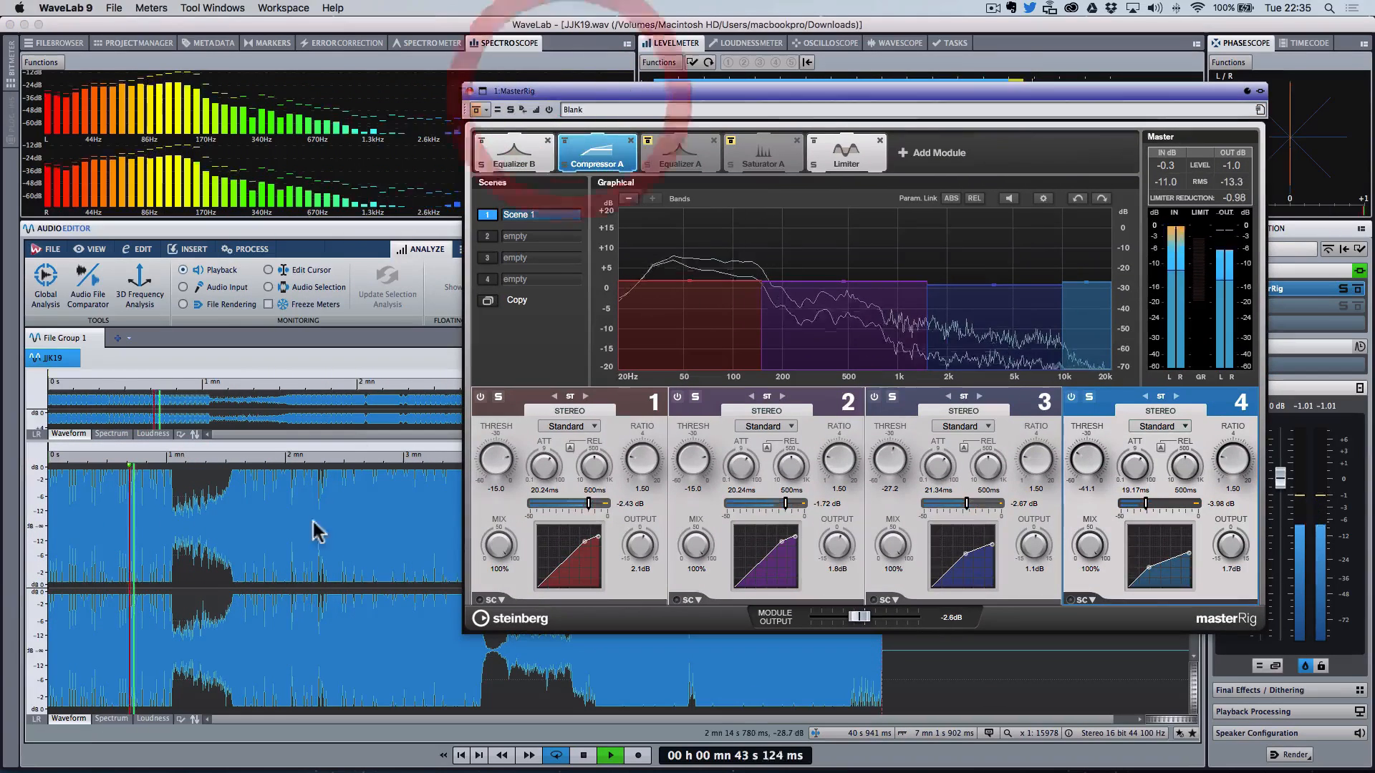
{"action": "left_click", "coordinate": [242, 544]}
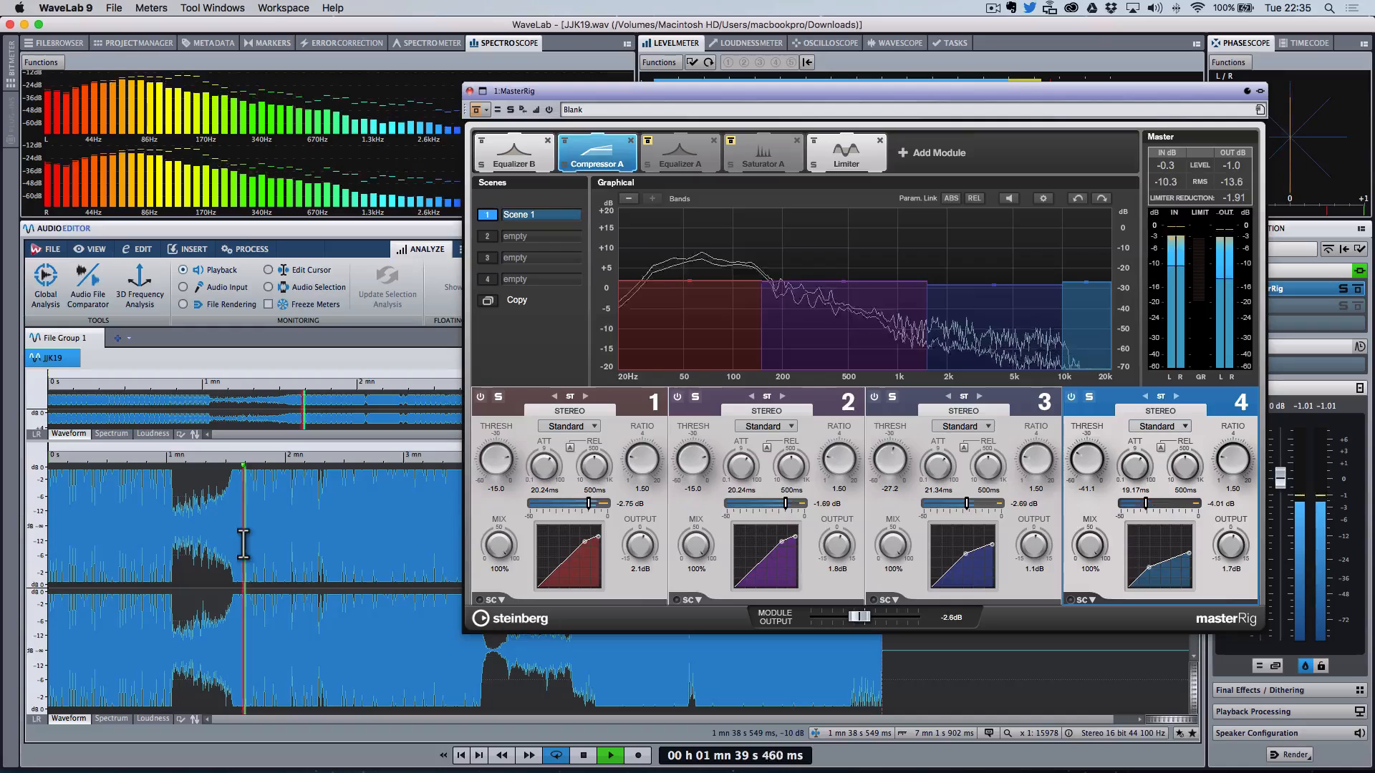
{"action": "left_click_drag", "start_coordinate": [147, 532], "coordinate": [166, 541]}
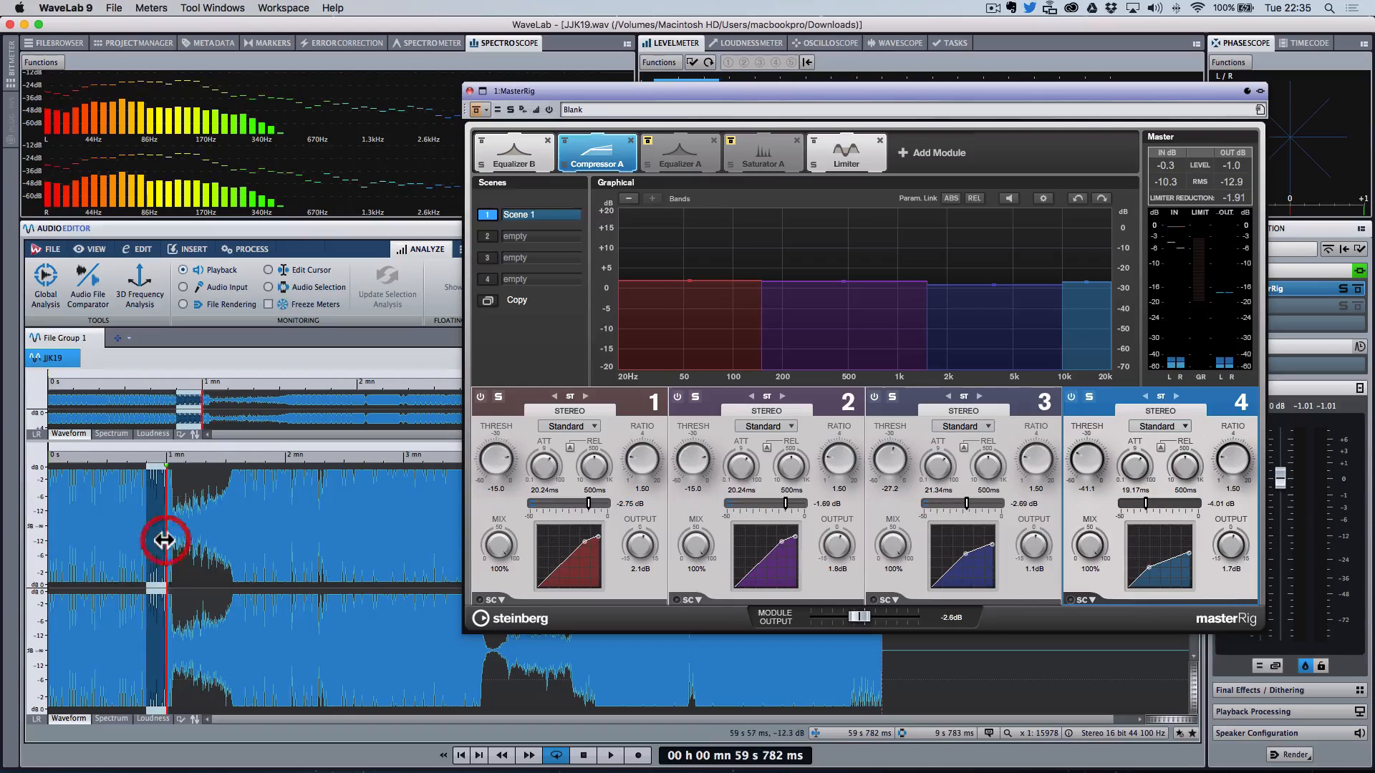
{"action": "left_click", "coordinate": [611, 755]}
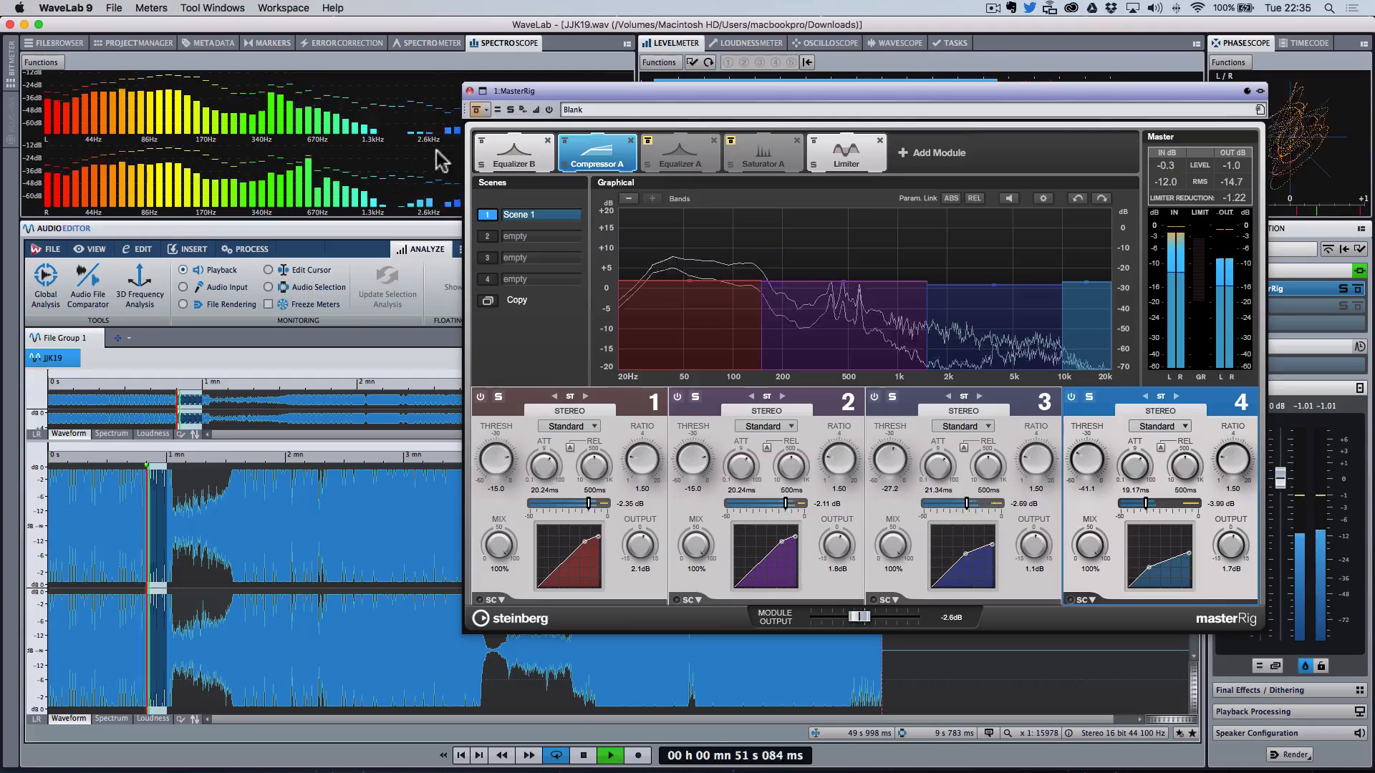
{"action": "left_click", "coordinate": [478, 107]}
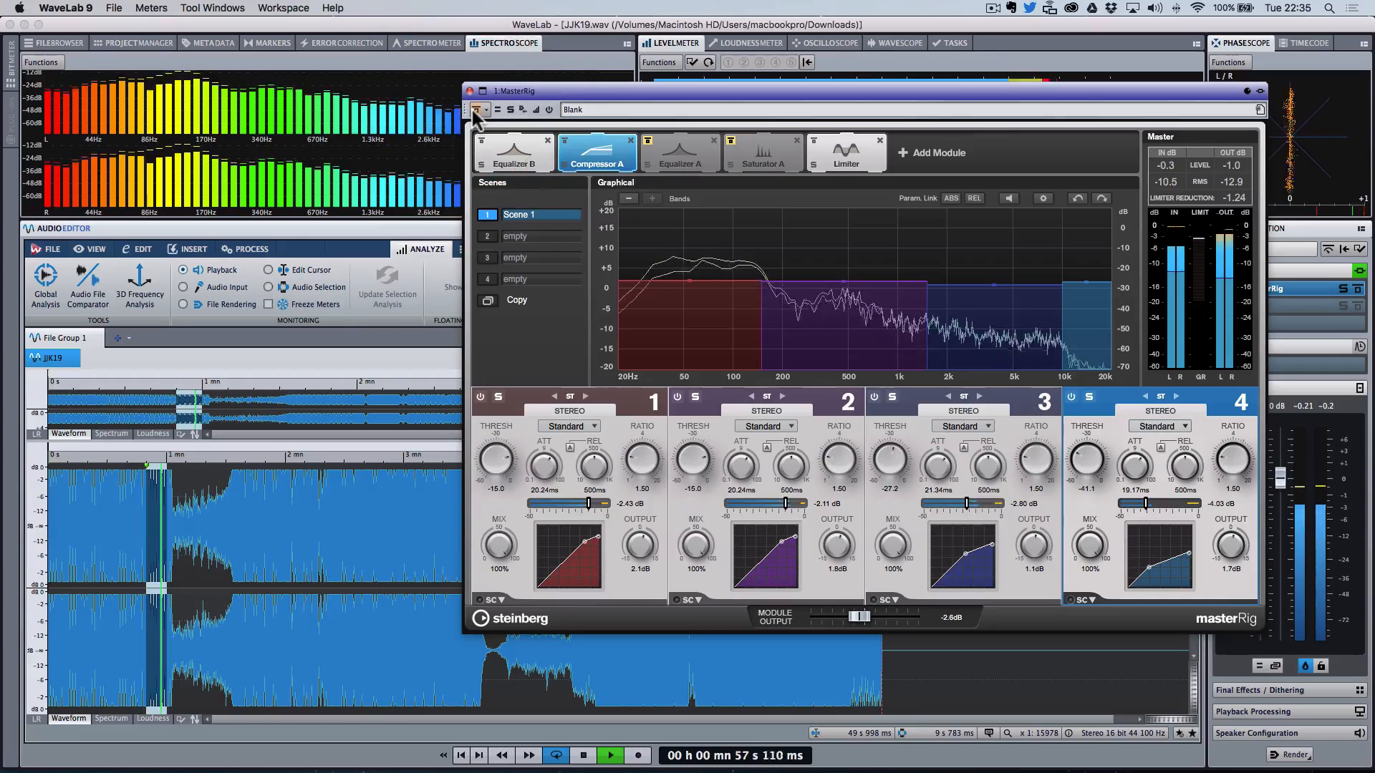
{"action": "key", "text": "space"}
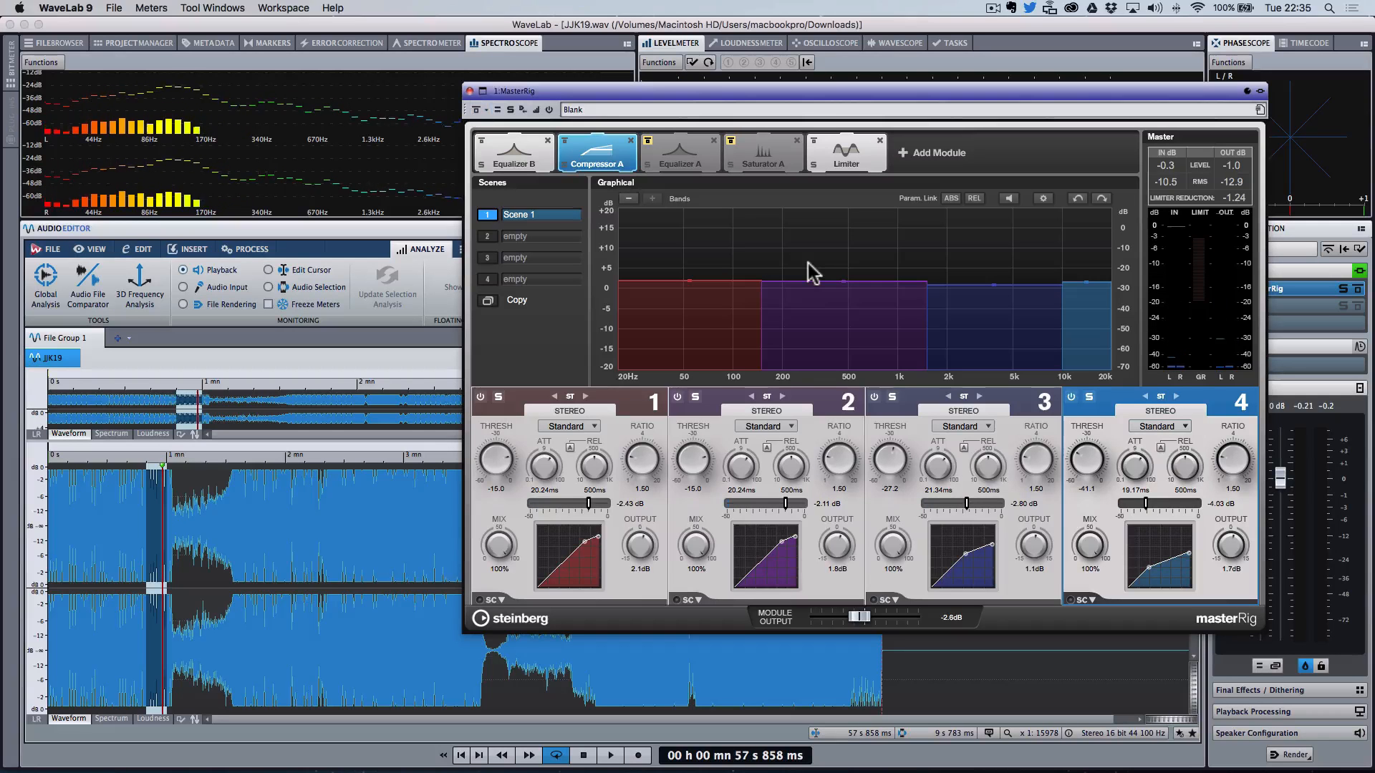
Step: Set Compressor A band 4 output gain to 4.6 dB while playing the selection
{"action": "left_click", "coordinate": [150, 577]}
{"action": "key", "text": "space"}
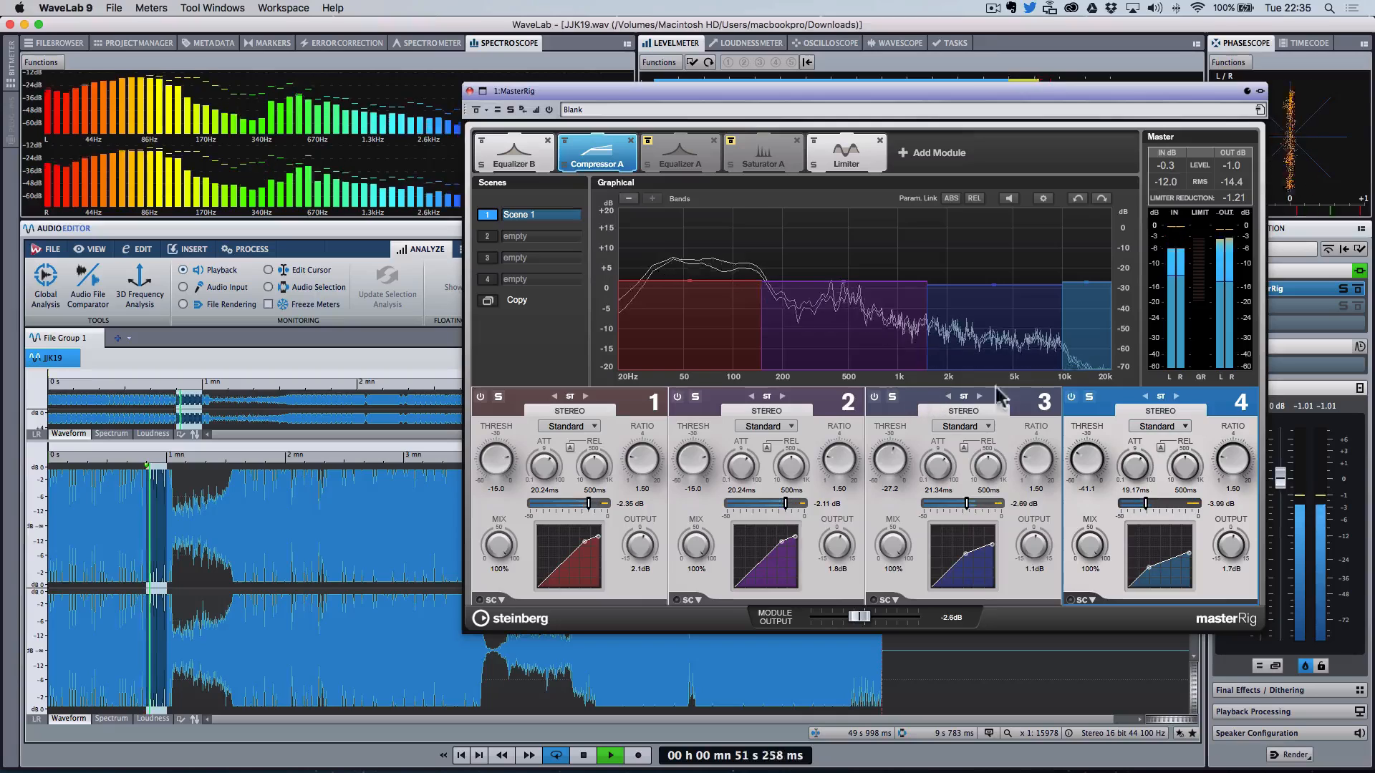
{"action": "left_click_drag", "start_coordinate": [1226, 547], "coordinate": [1230, 549]}
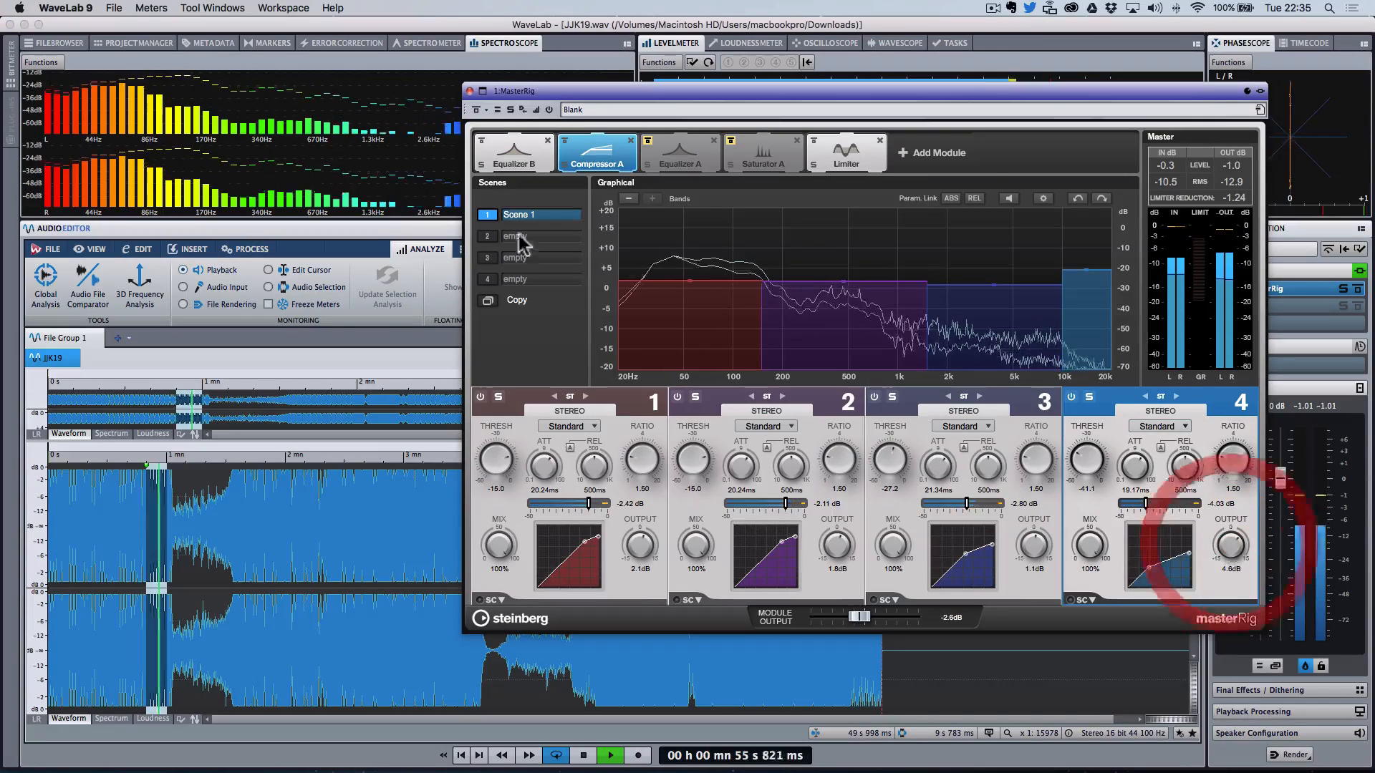
Step: Set Compressor A band 3 output gain to 2.9 dB and solo band 3 to audition it
{"action": "left_click", "coordinate": [474, 108]}
{"action": "left_click", "coordinate": [474, 109]}
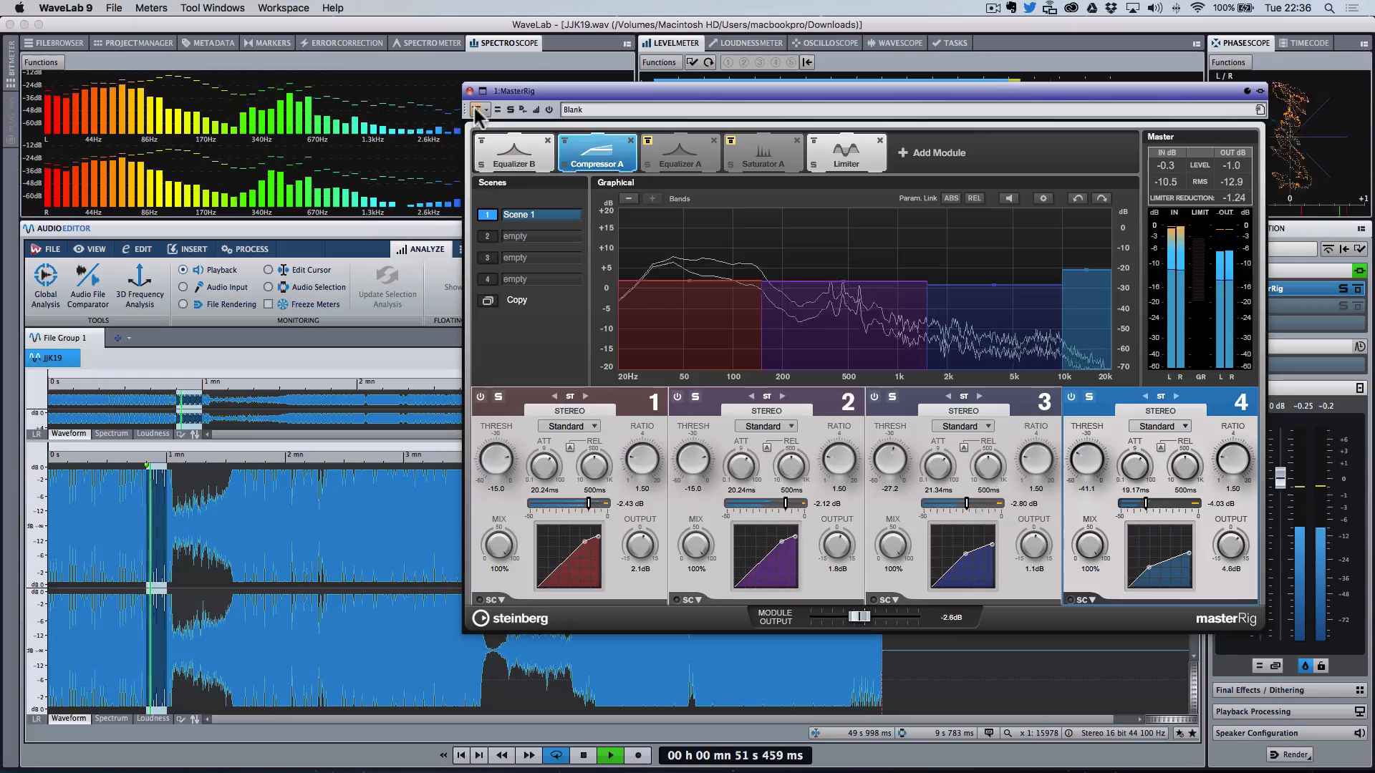
{"action": "key", "text": "space"}
{"action": "left_click_drag", "start_coordinate": [1034, 545], "coordinate": [1038, 546]}
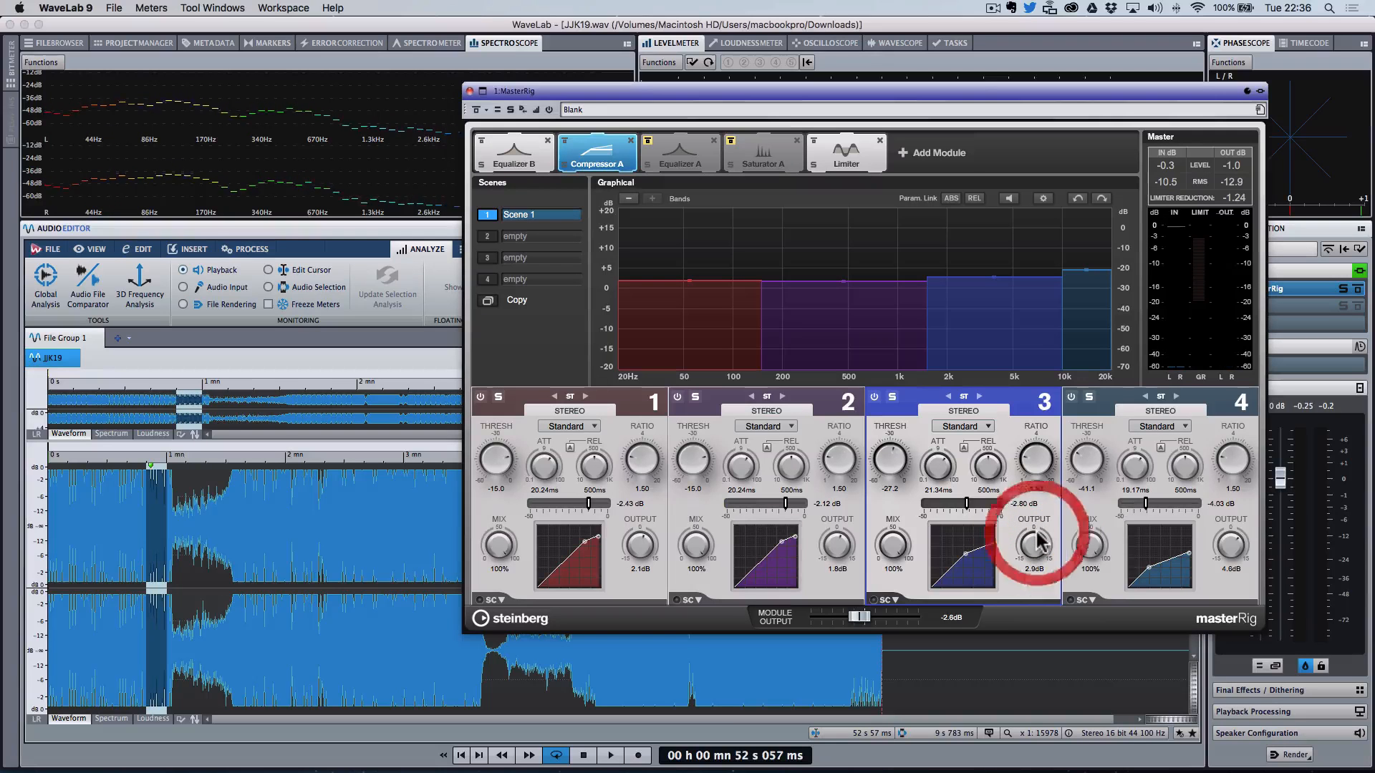
{"action": "key", "text": "space"}
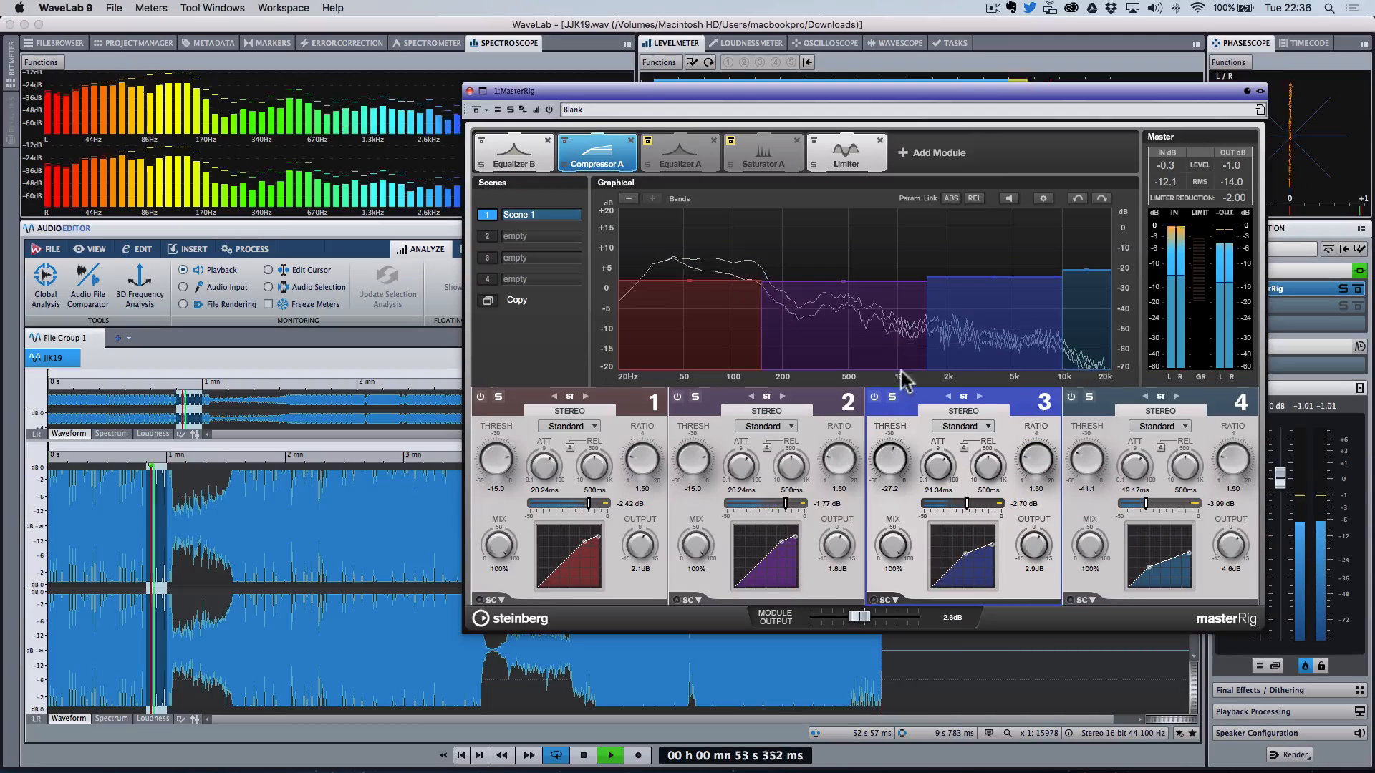
{"action": "left_click", "coordinate": [893, 398]}
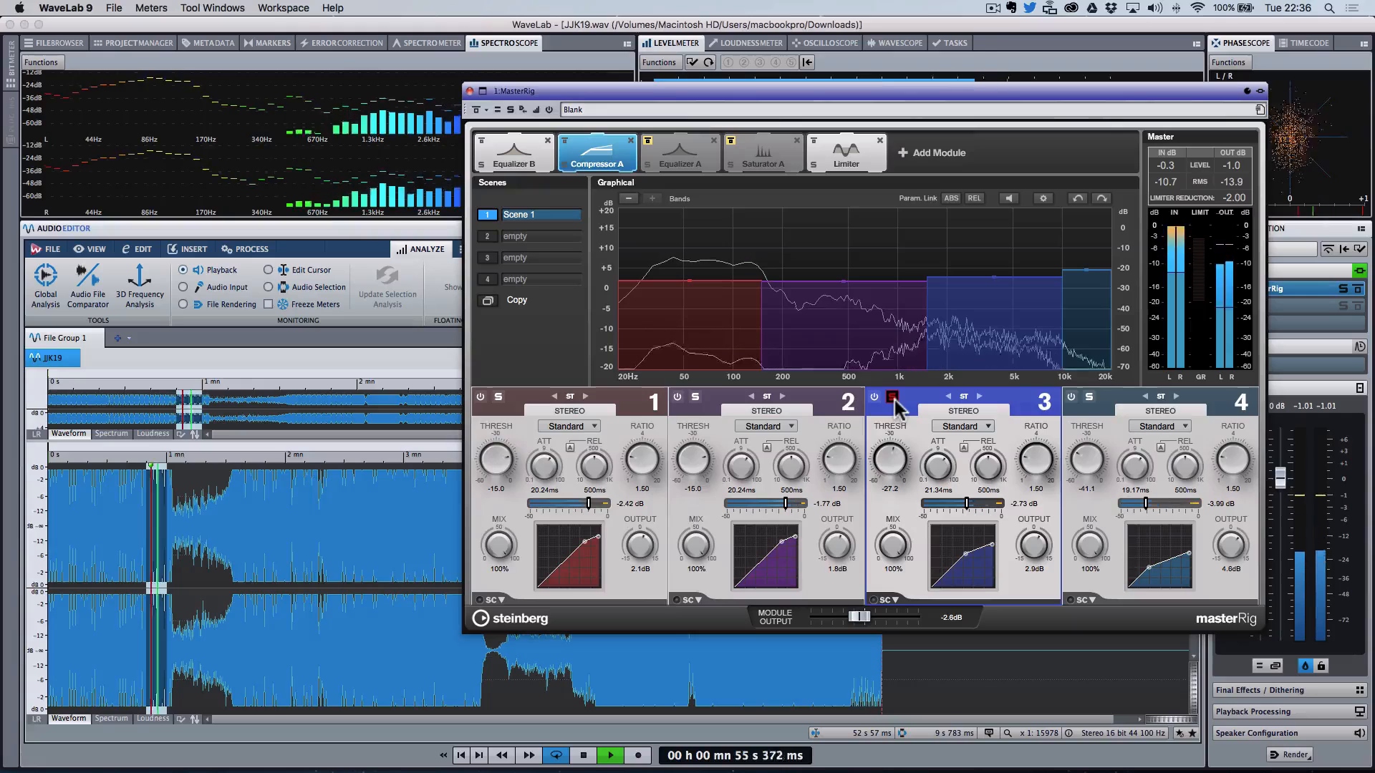
Step: Audition the compressor's bands 3 and 4 by soloing each in turn
{"action": "left_click", "coordinate": [892, 398]}
{"action": "left_click", "coordinate": [1089, 398]}
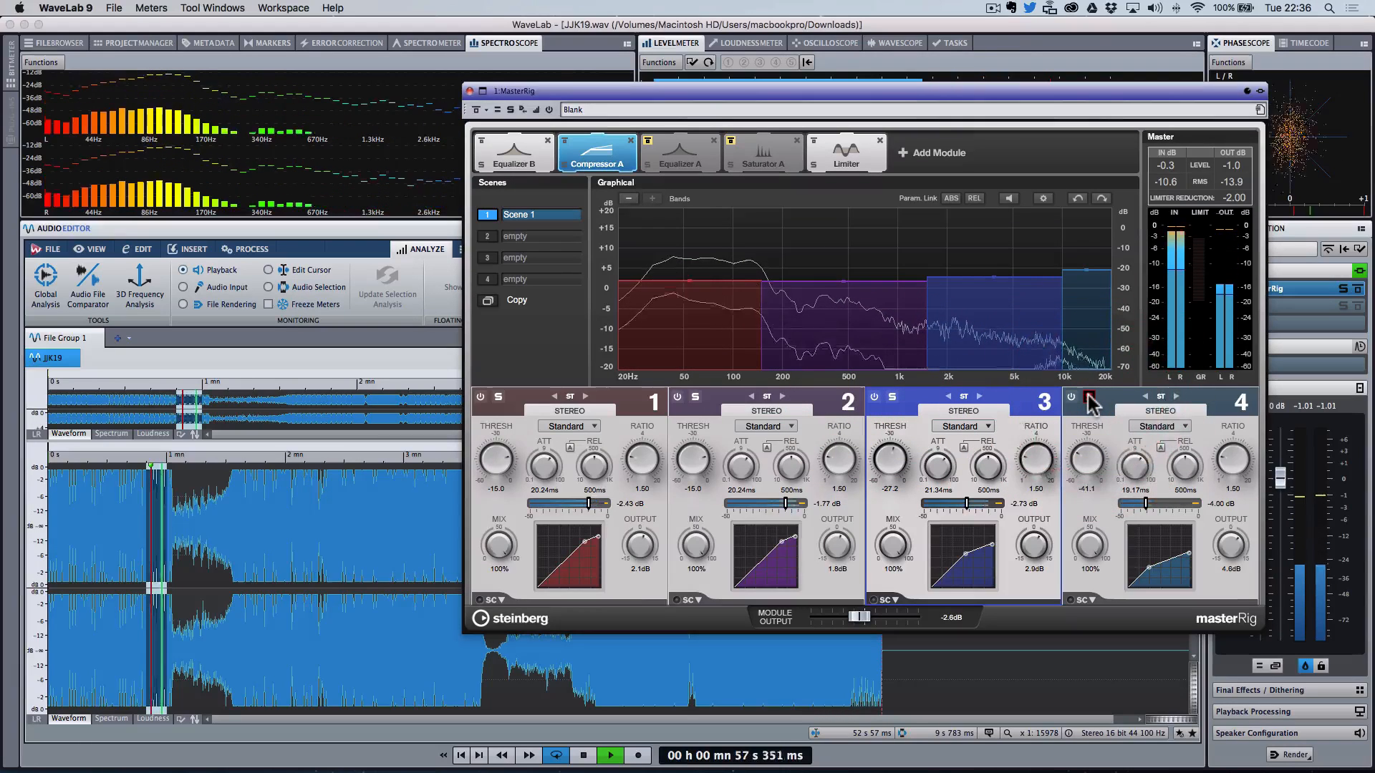
{"action": "left_click", "coordinate": [892, 398]}
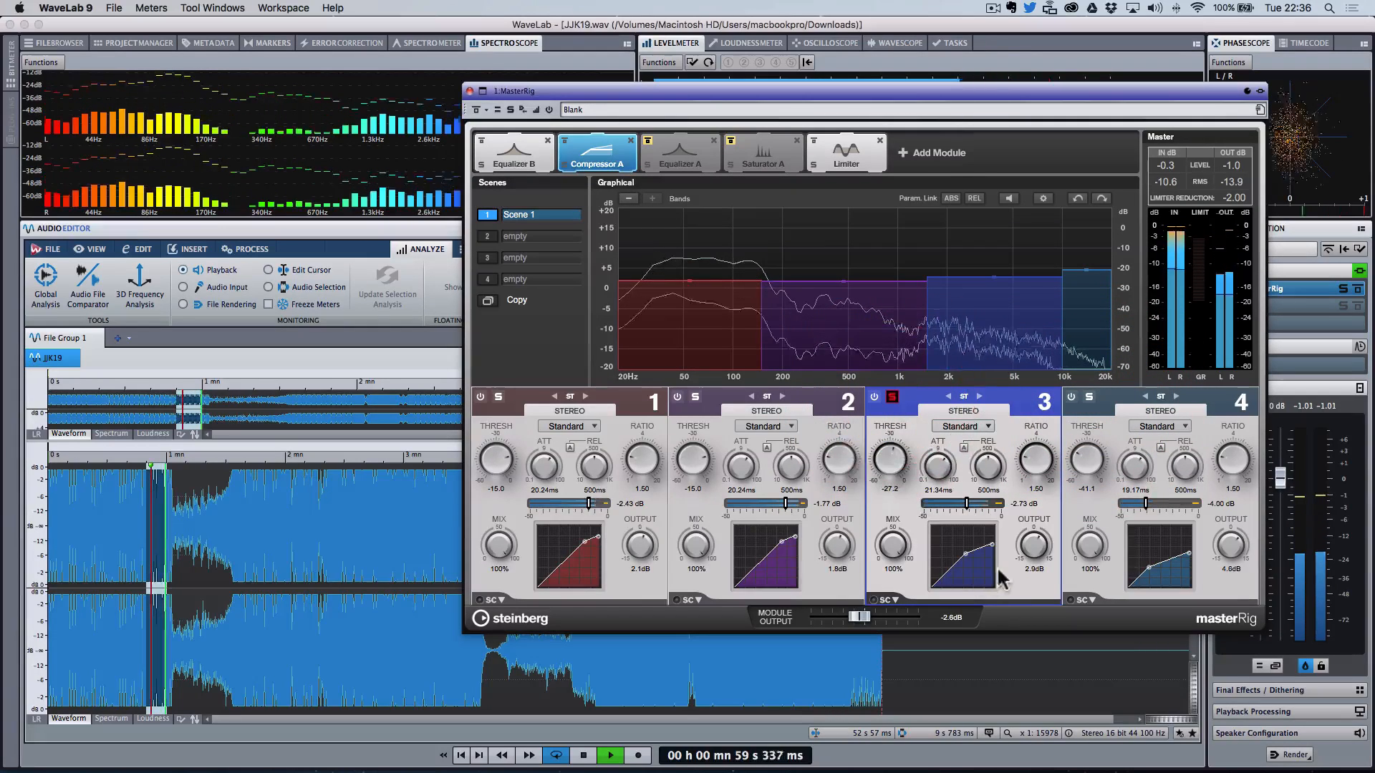
Step: Set Compressor A band 3 output gain to 3.5 dB and unsolo band 3
{"action": "left_click", "coordinate": [1036, 549]}
{"action": "left_click_drag", "start_coordinate": [1038, 551], "coordinate": [1038, 546]}
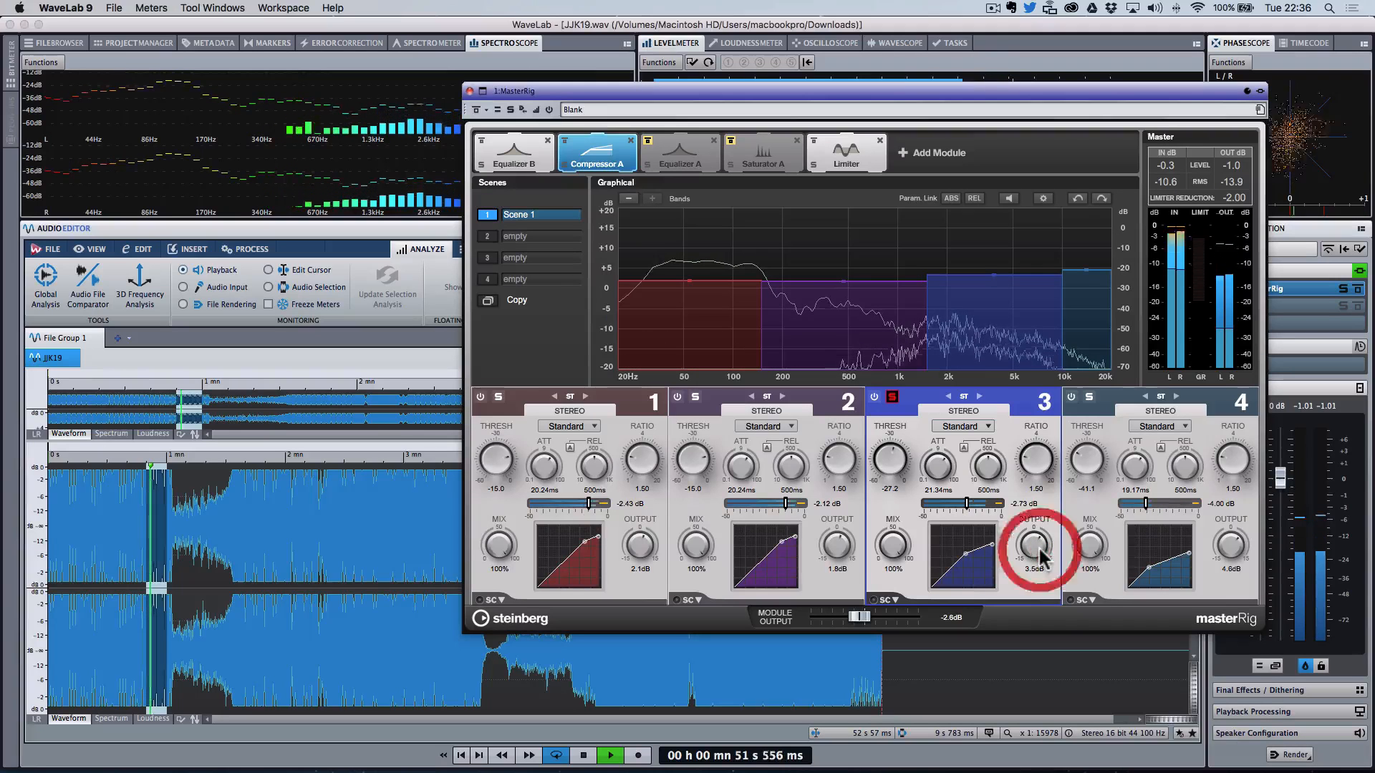
{"action": "left_click", "coordinate": [892, 396]}
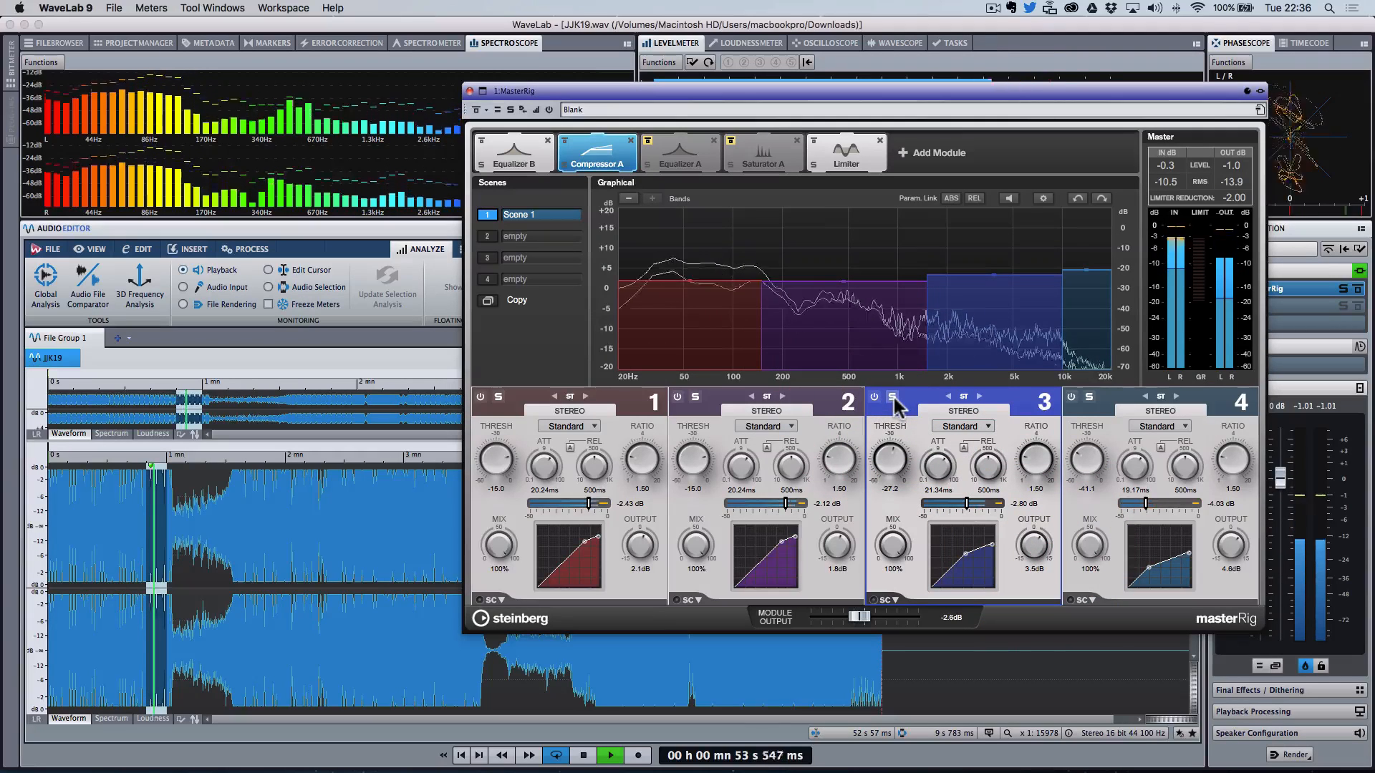
Step: Compare the playback with the MasterRig bypassed and re-enabled
{"action": "left_click", "coordinate": [477, 109]}
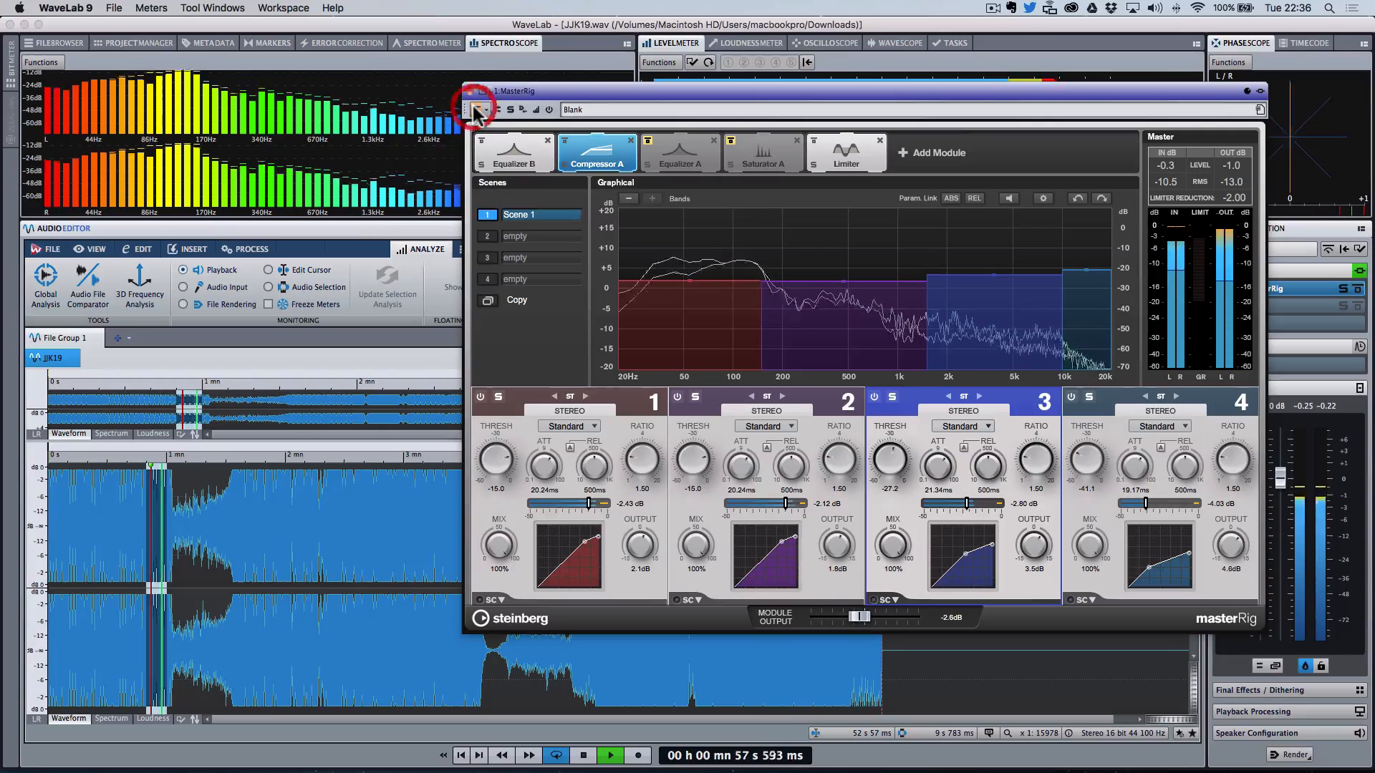
{"action": "key", "text": "space"}
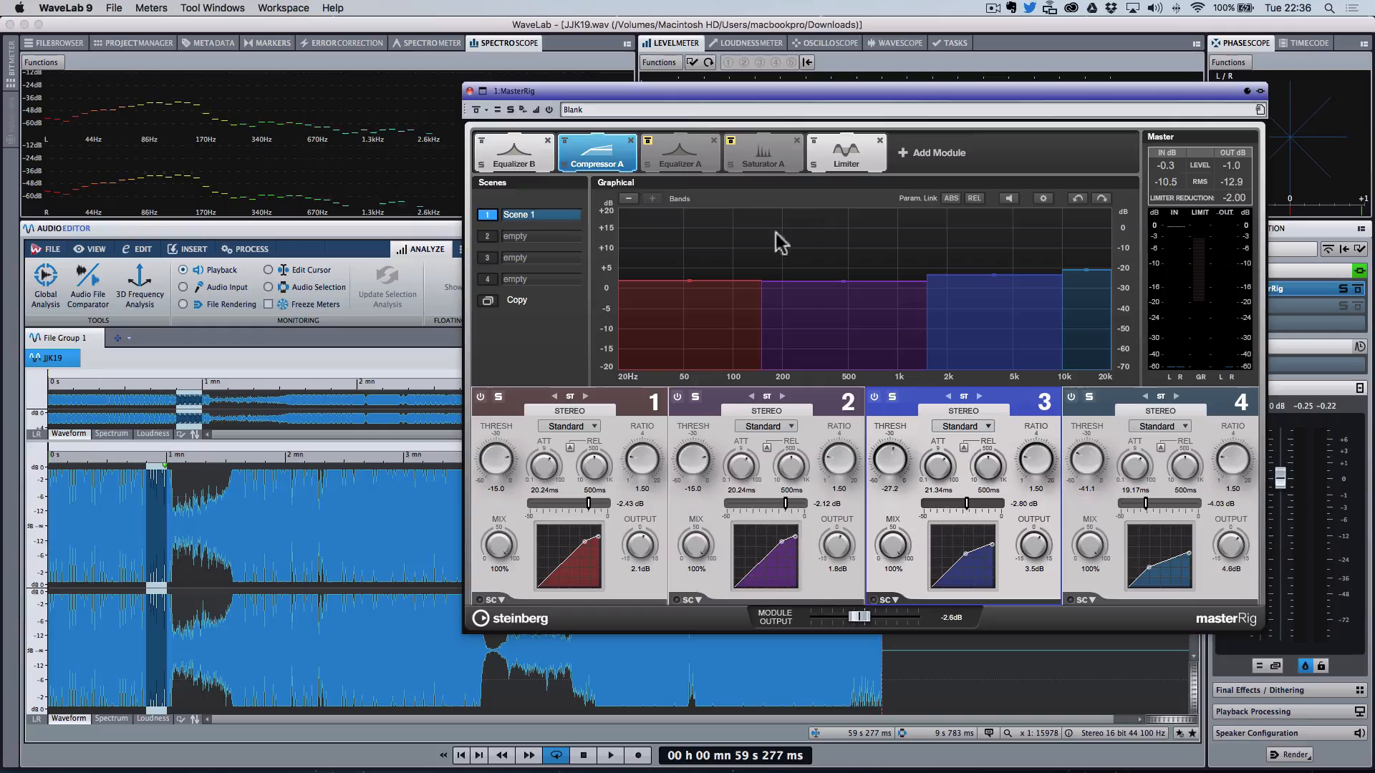
{"action": "key", "text": "space"}
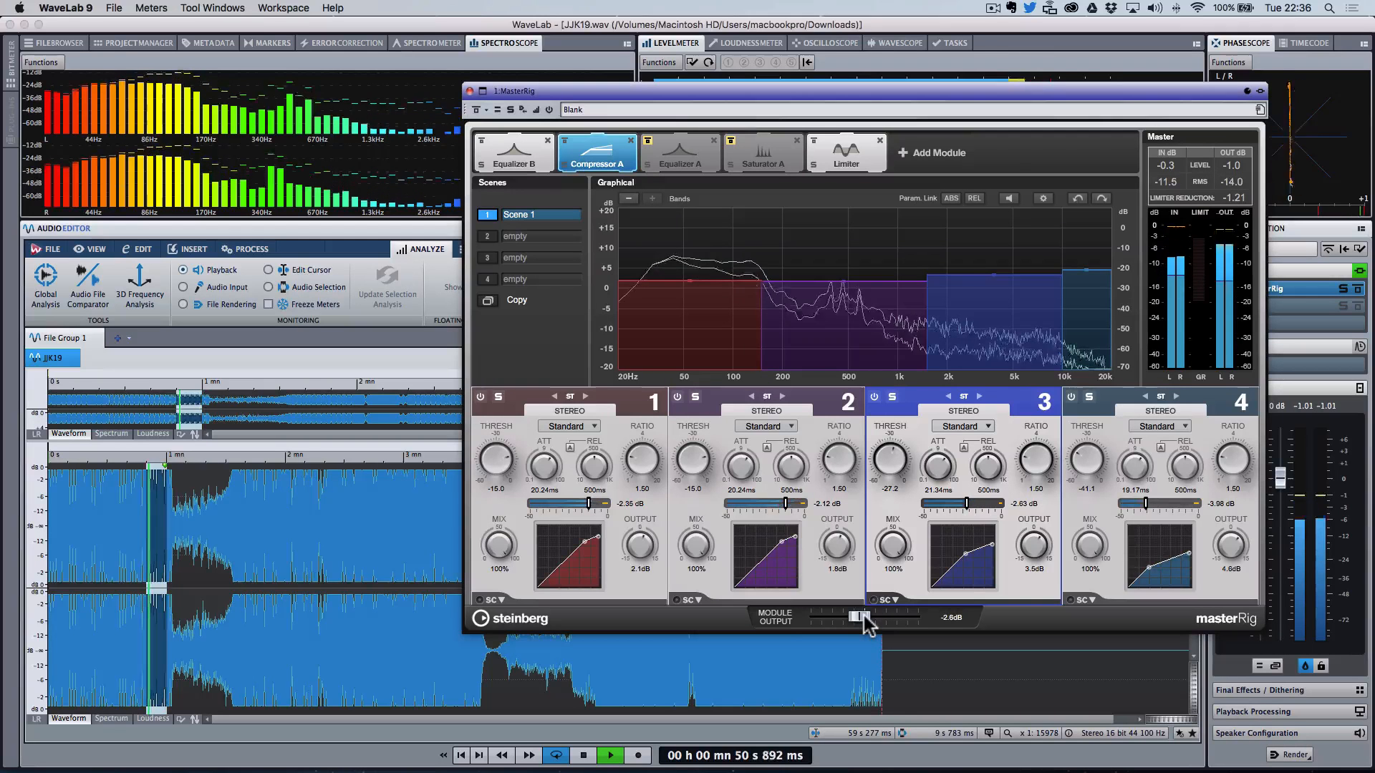
Step: Solo compressor band 3, set its attack to 28.20 ms and its output gain to 3.0 dB
{"action": "left_click", "coordinate": [893, 397]}
{"action": "left_click_drag", "start_coordinate": [936, 454], "coordinate": [937, 462]}
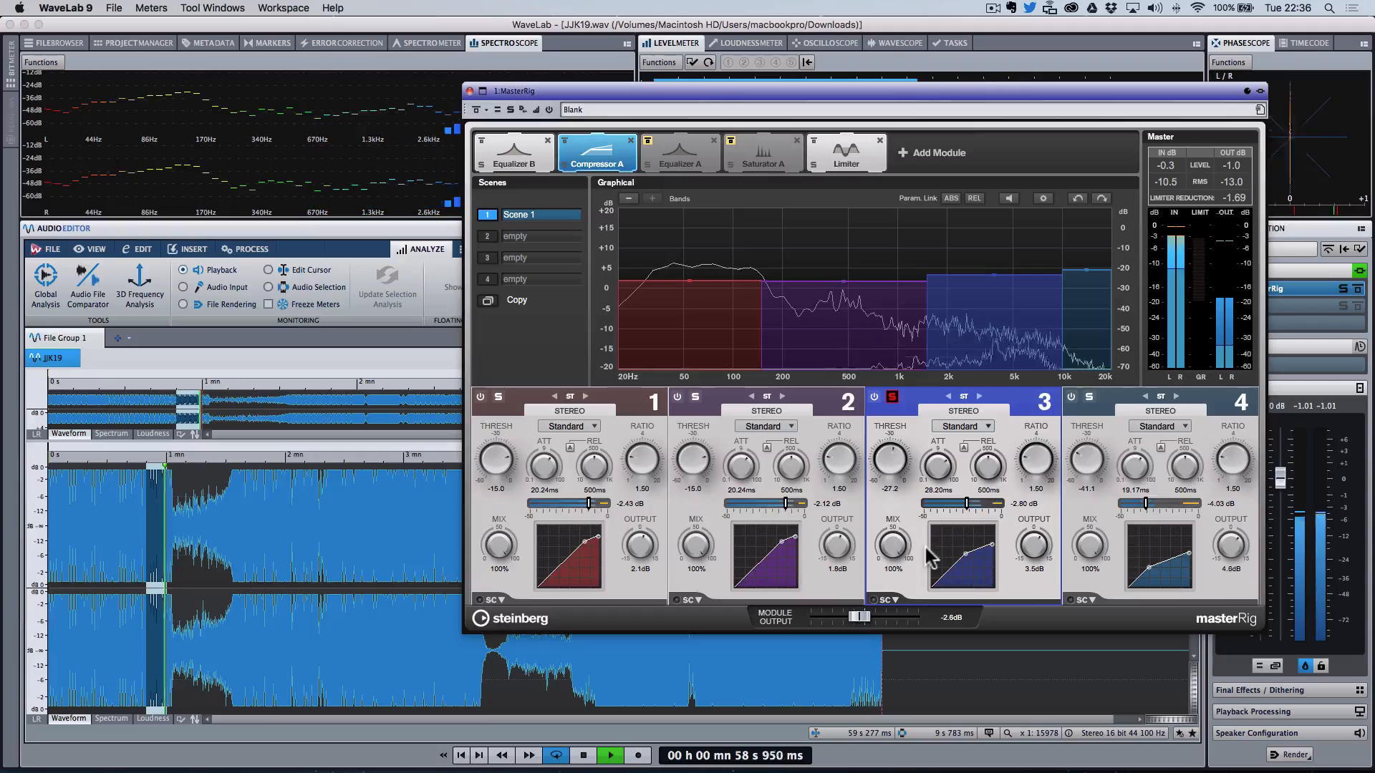
{"action": "left_click_drag", "start_coordinate": [1032, 546], "coordinate": [1032, 552]}
{"action": "left_click_drag", "start_coordinate": [892, 547], "coordinate": [924, 531]}
{"action": "key", "text": "space"}
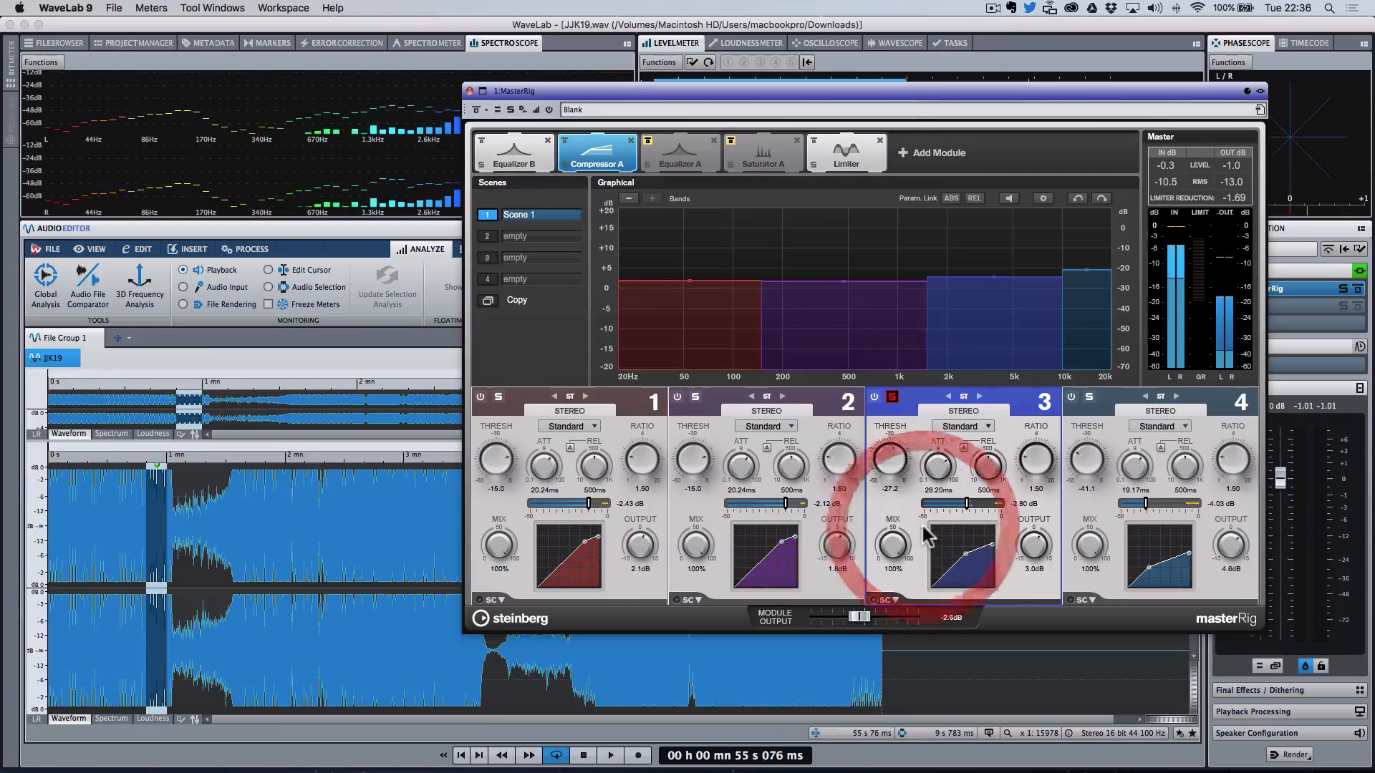
Step: Solo compressor band 4 while playing, set its mix to 19%, then unsolo it
{"action": "left_click", "coordinate": [1089, 397]}
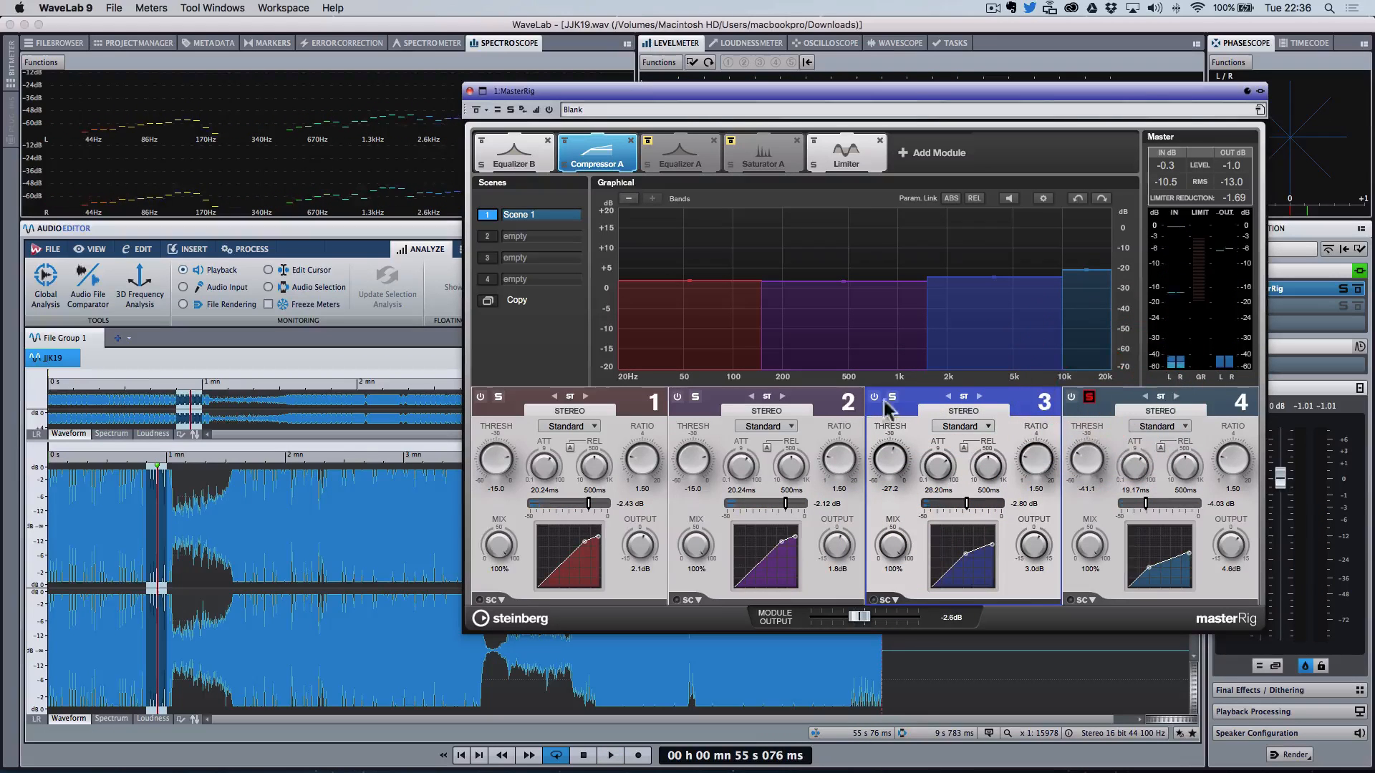
{"action": "key", "text": "space"}
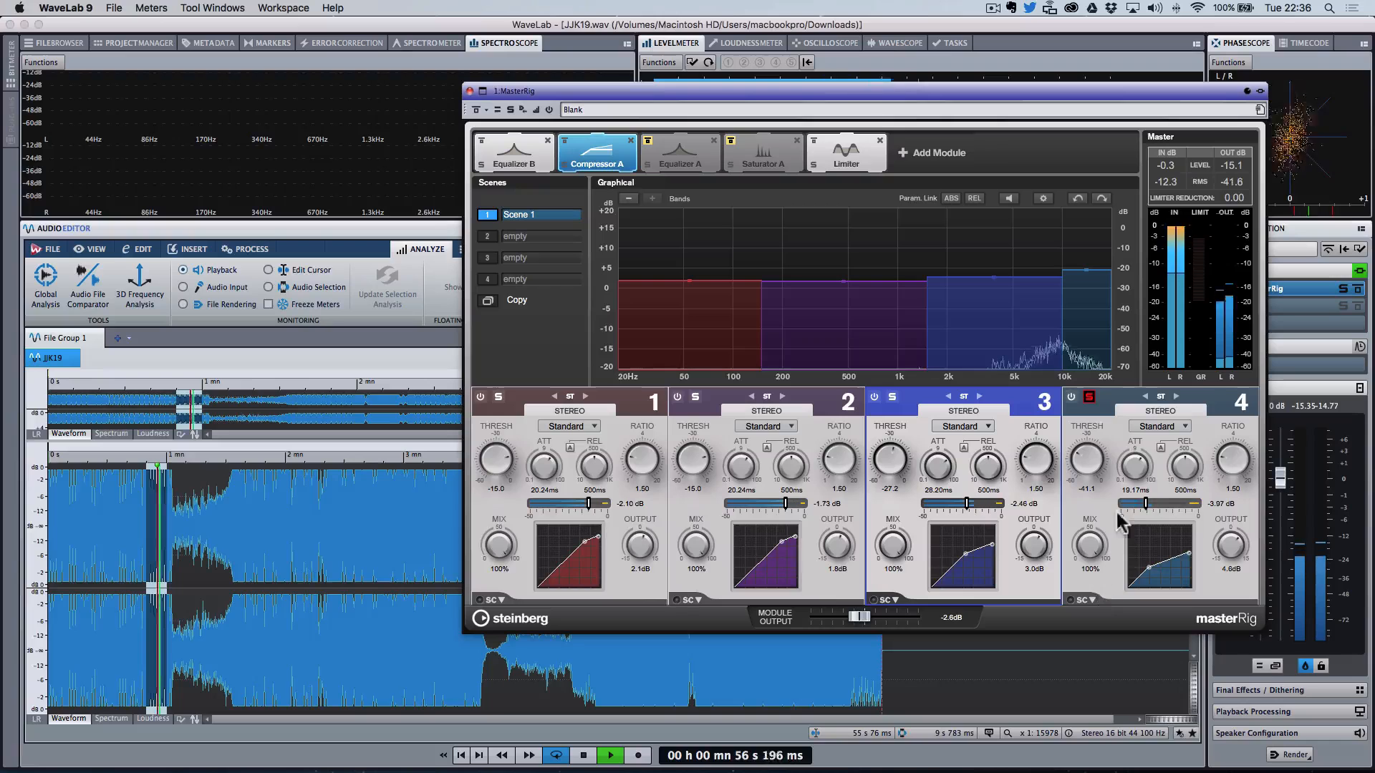
{"action": "left_click_drag", "start_coordinate": [1094, 543], "coordinate": [1093, 632]}
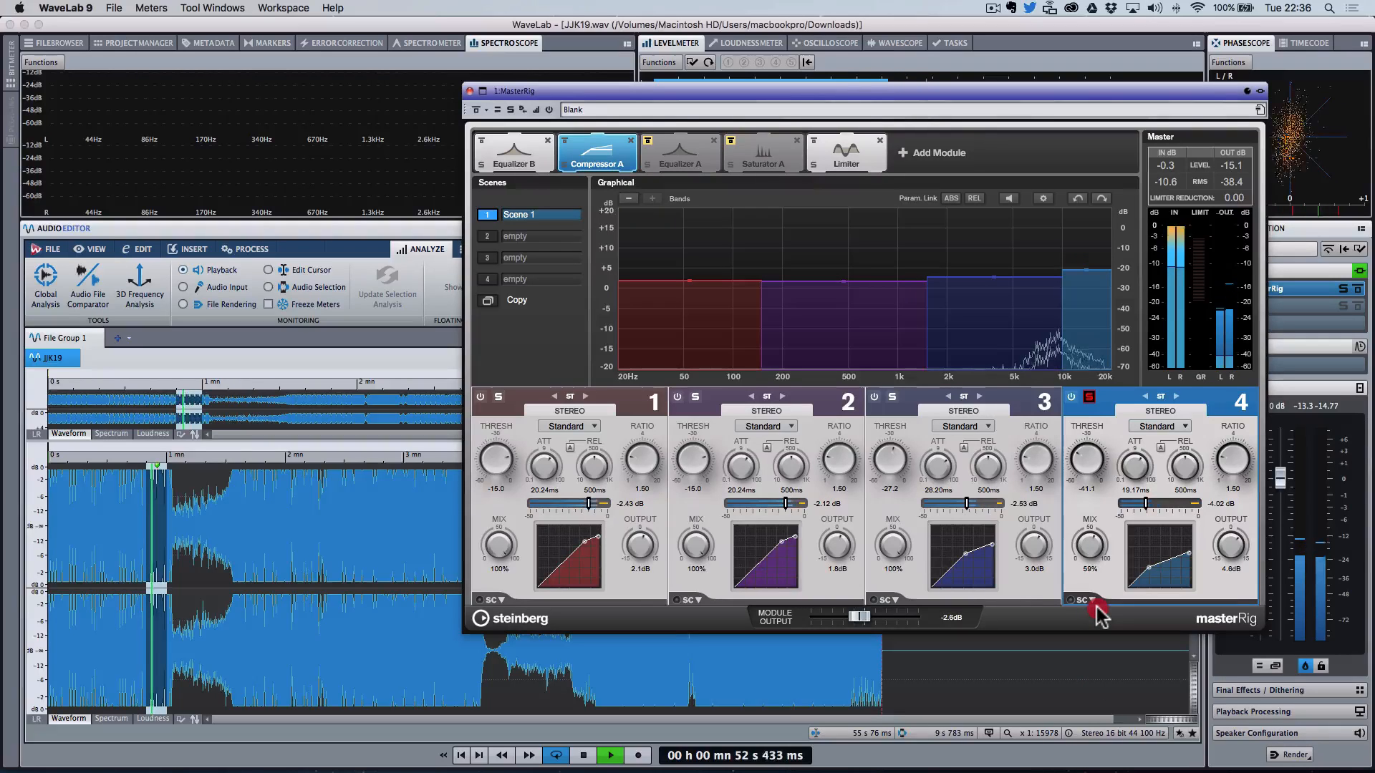
{"action": "mouse_move", "coordinate": [1098, 629]}
{"action": "left_mouse_down"}
{"action": "mouse_move", "coordinate": [1091, 693]}
{"action": "mouse_move", "coordinate": [1086, 653]}
{"action": "left_mouse_up"}
{"action": "left_click", "coordinate": [1089, 397]}
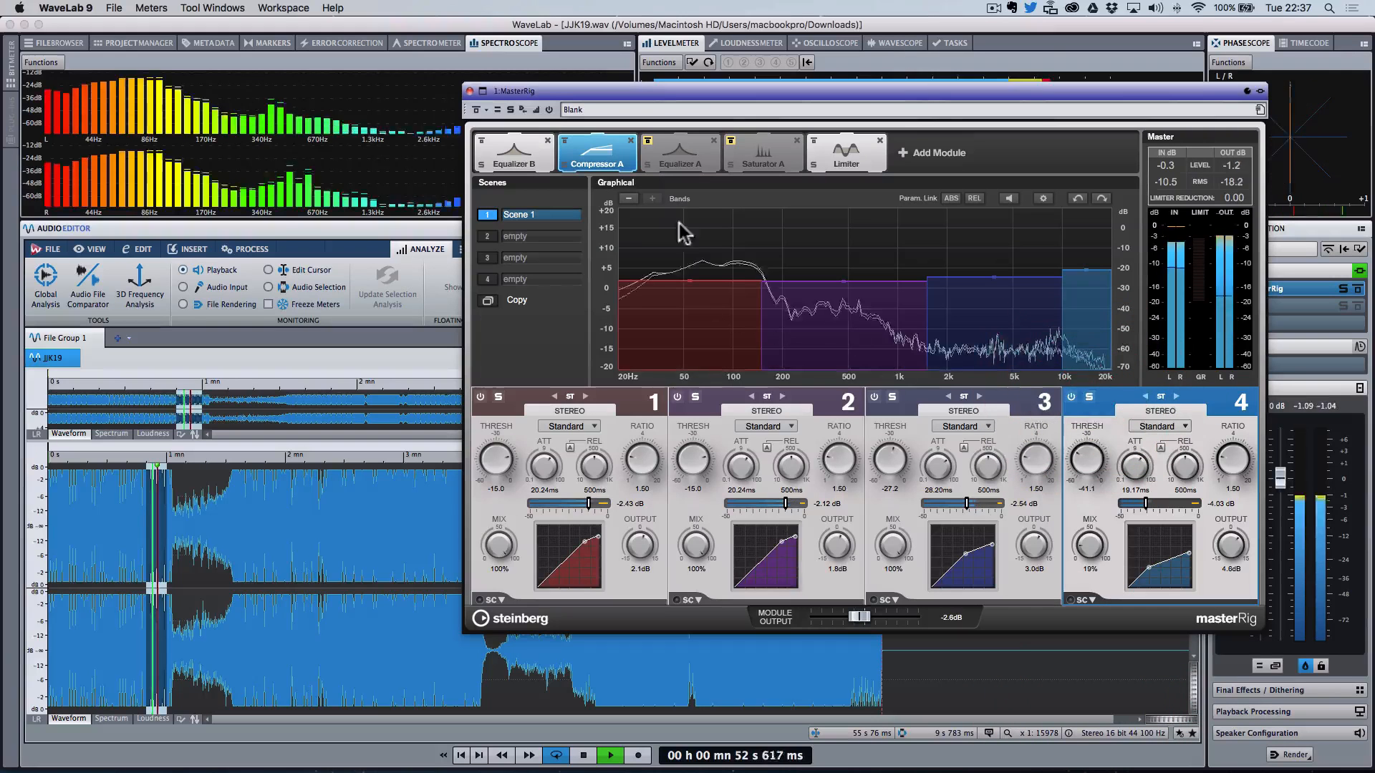
Step: Toggle the MasterRig bypass on and off to compare, then stop playback
{"action": "left_click", "coordinate": [478, 110]}
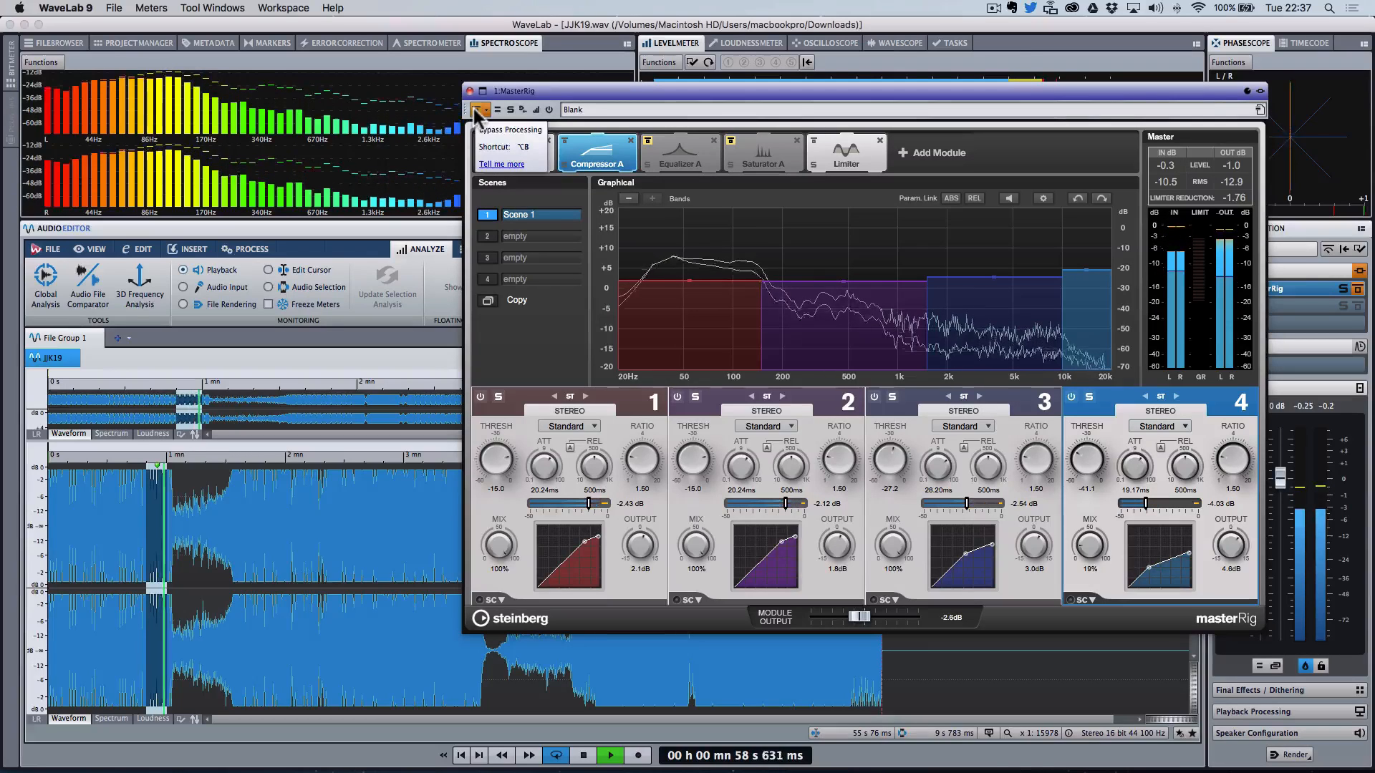
{"action": "left_click", "coordinate": [478, 110]}
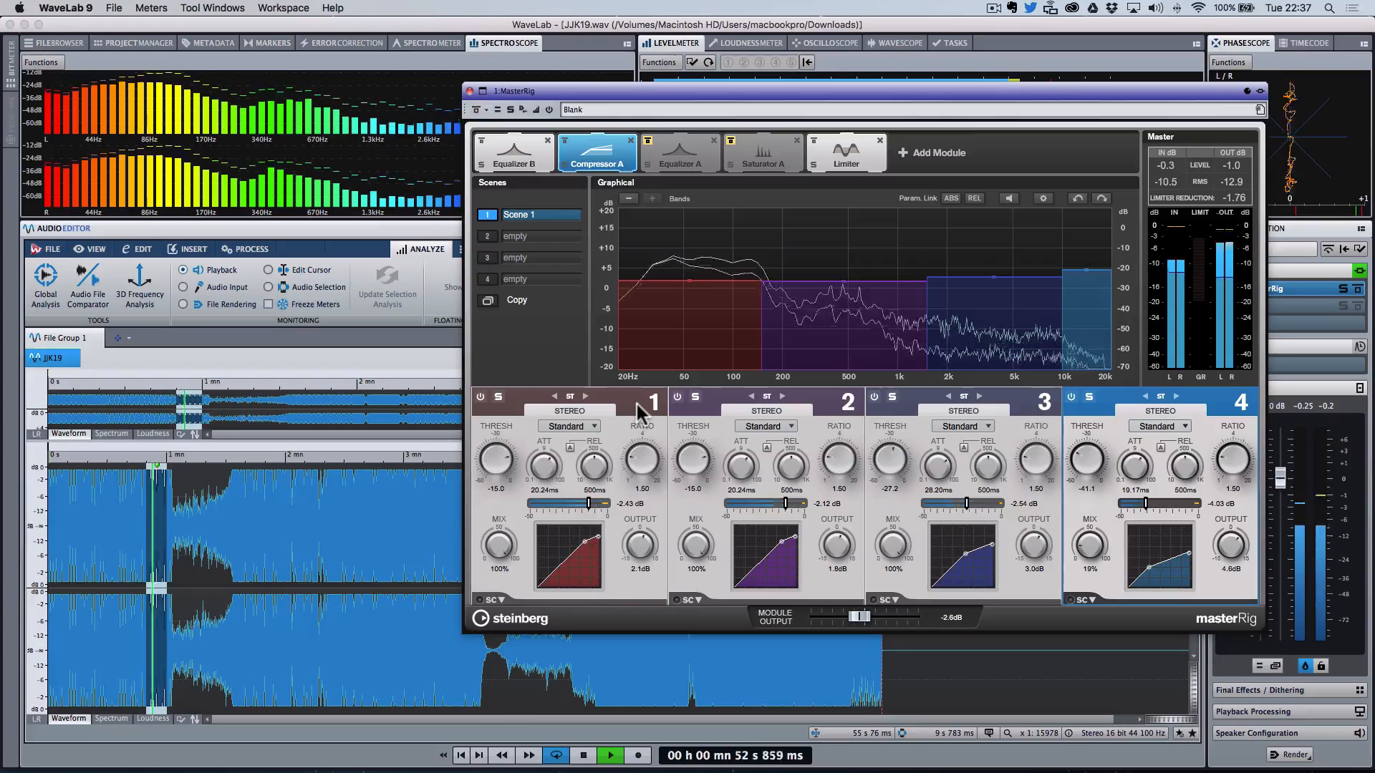
{"action": "key", "text": "space"}
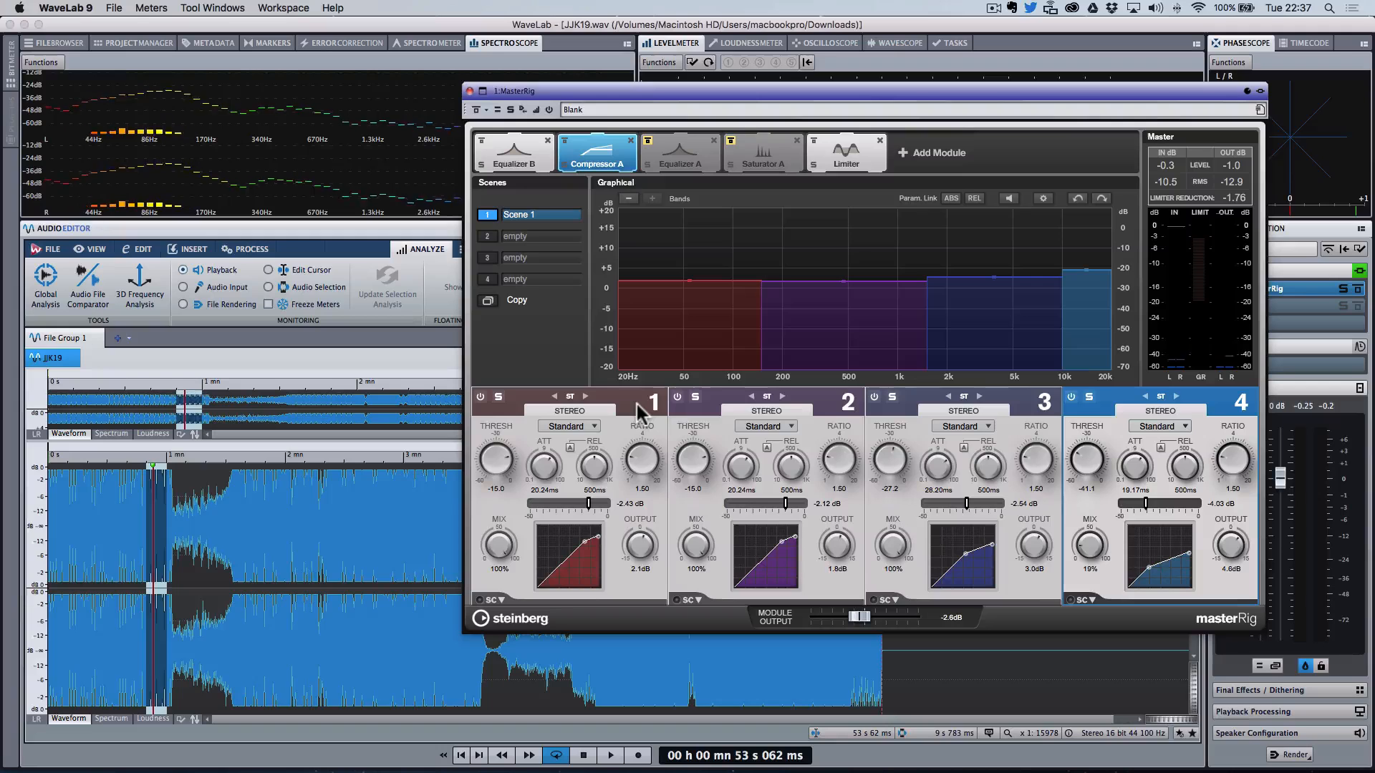
Step: Enable the Equalizer A module and cut its band 2 around 120 Hz by about 4 dB
{"action": "left_click", "coordinate": [647, 135]}
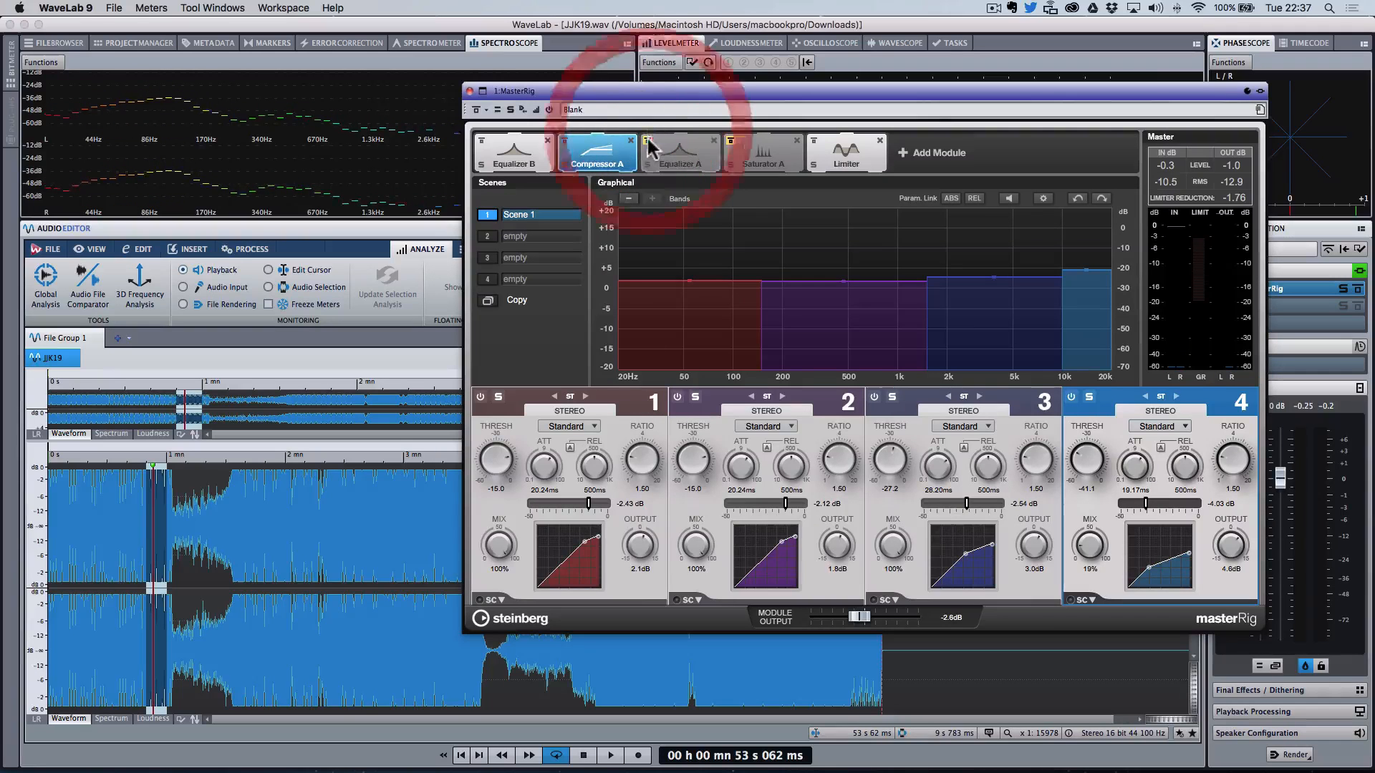
{"action": "key", "text": "space"}
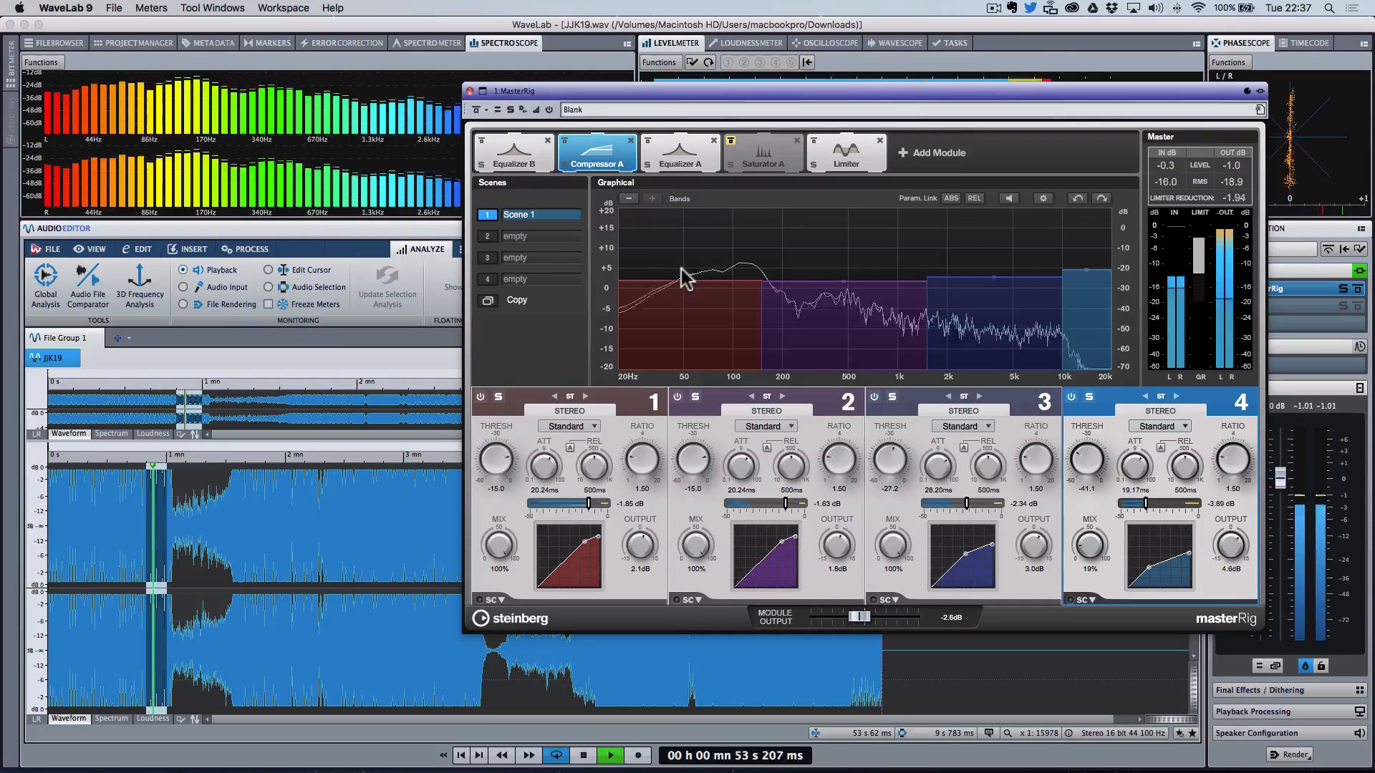
{"action": "left_click", "coordinate": [689, 157]}
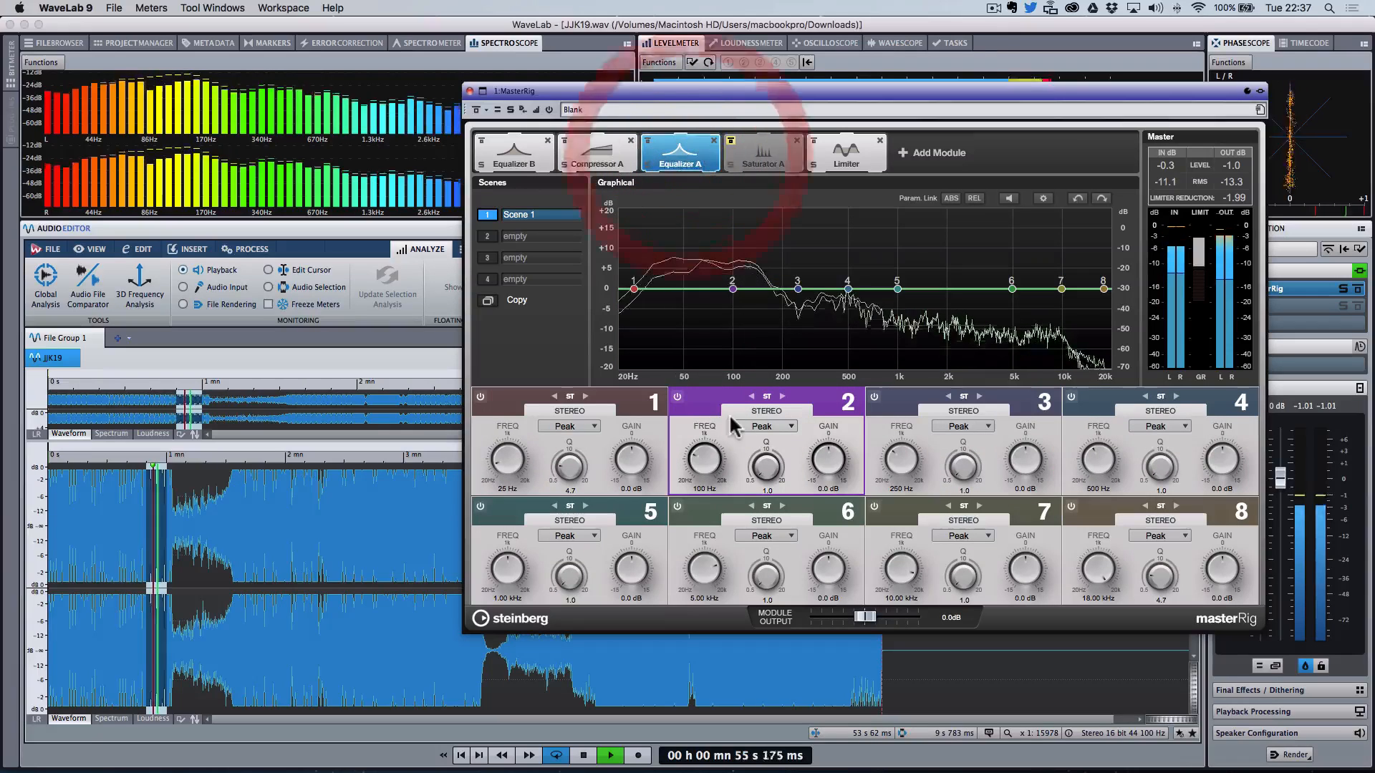
{"action": "left_click_drag", "start_coordinate": [736, 286], "coordinate": [760, 256]}
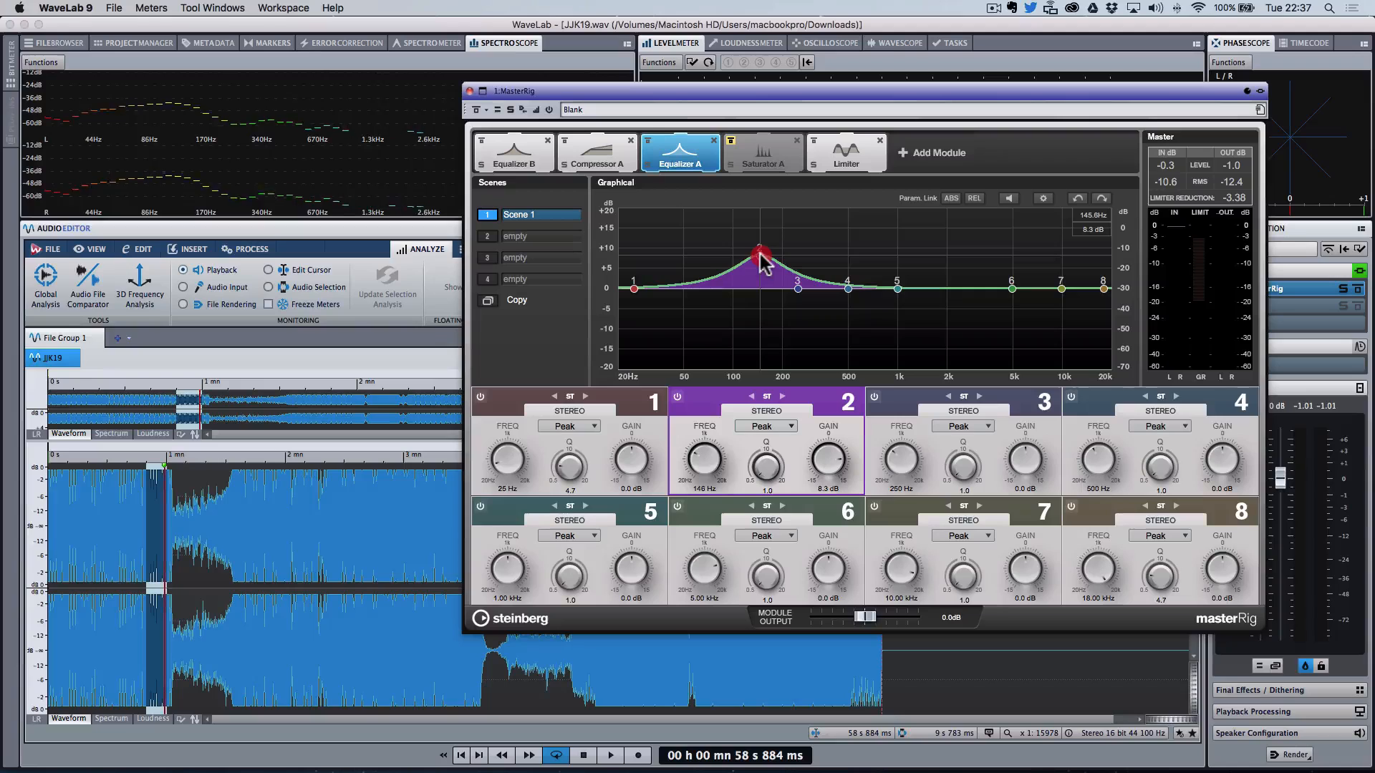
{"action": "left_click_drag", "start_coordinate": [760, 256], "coordinate": [751, 296]}
{"action": "key", "text": "space"}
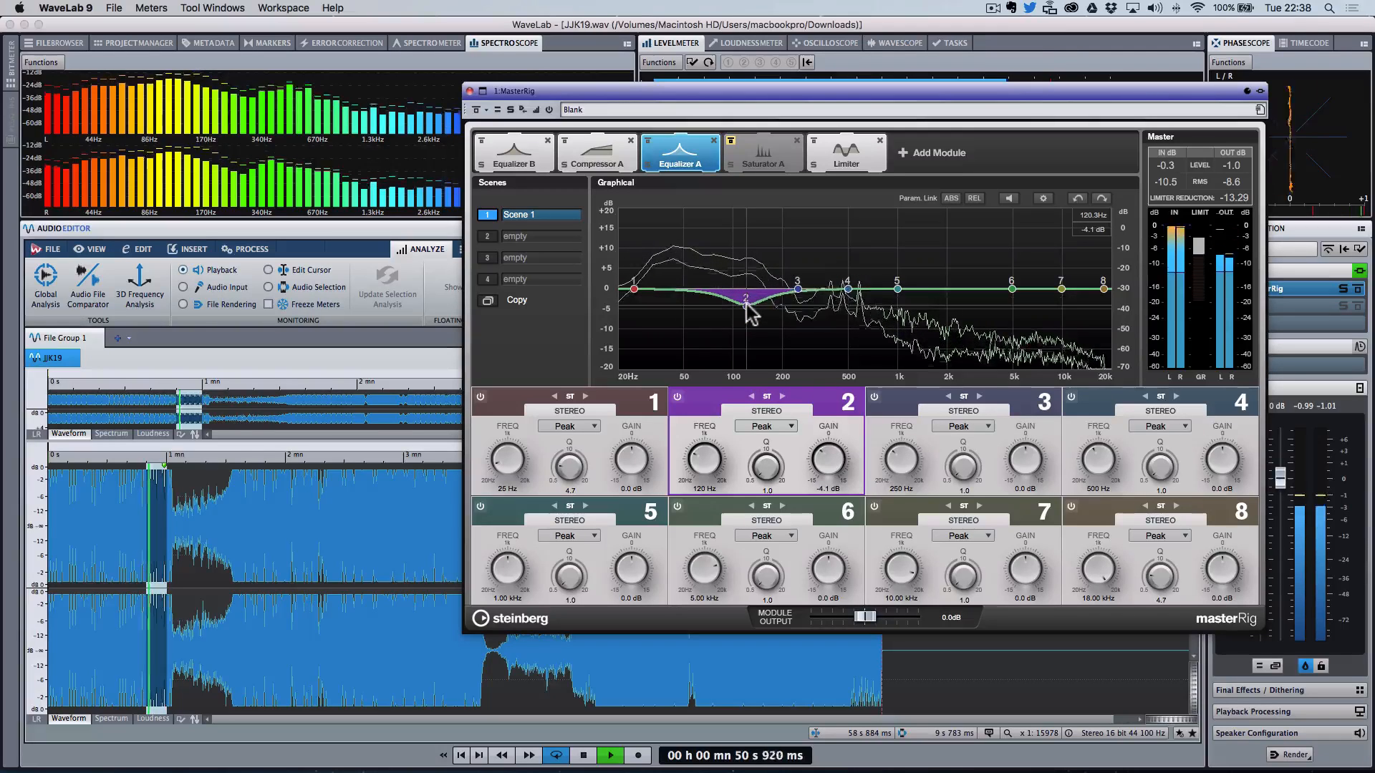
Step: Play the passage repeatedly, comparing the EQ cut with the MasterRig bypassed and enabled
{"action": "key", "text": "space"}
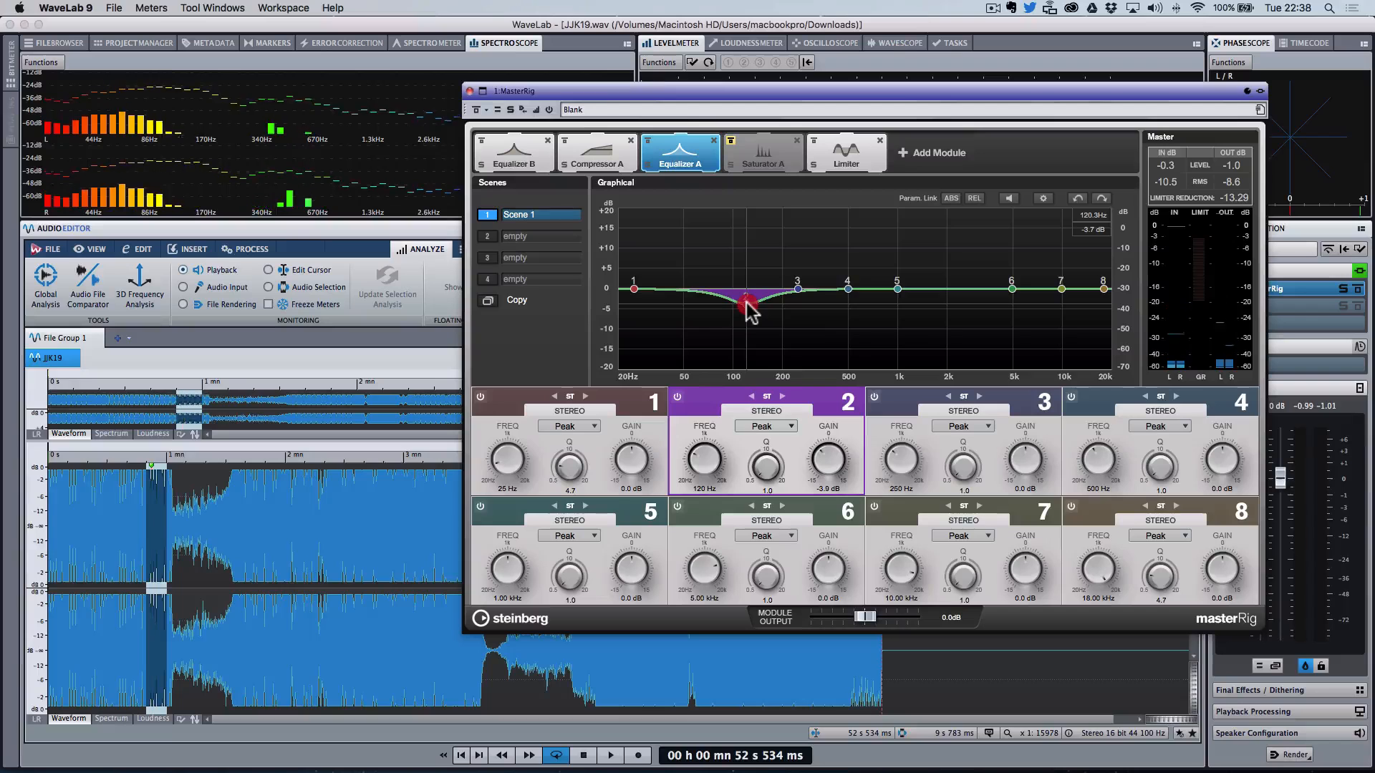
{"action": "key", "text": "space"}
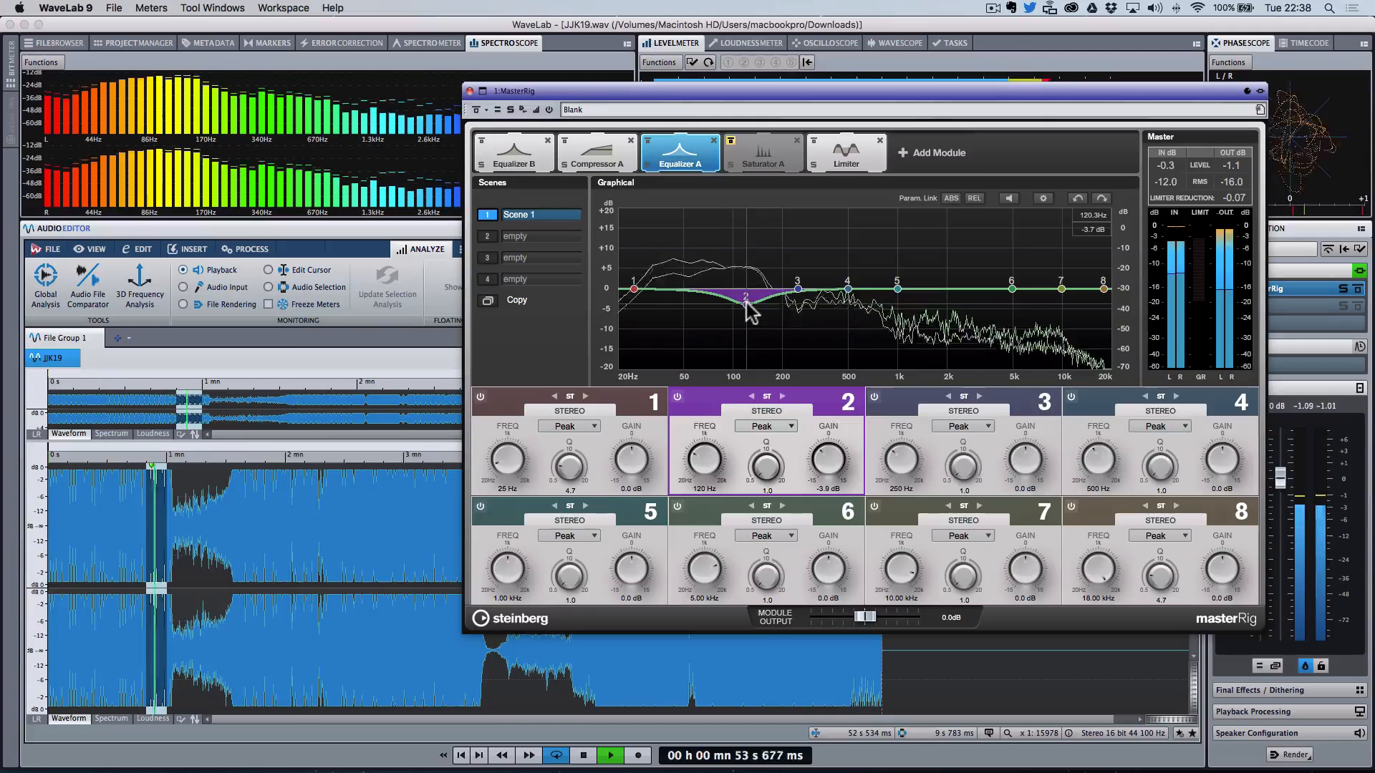
{"action": "key", "text": "space"}
{"action": "left_click", "coordinate": [477, 111]}
{"action": "key", "text": "space"}
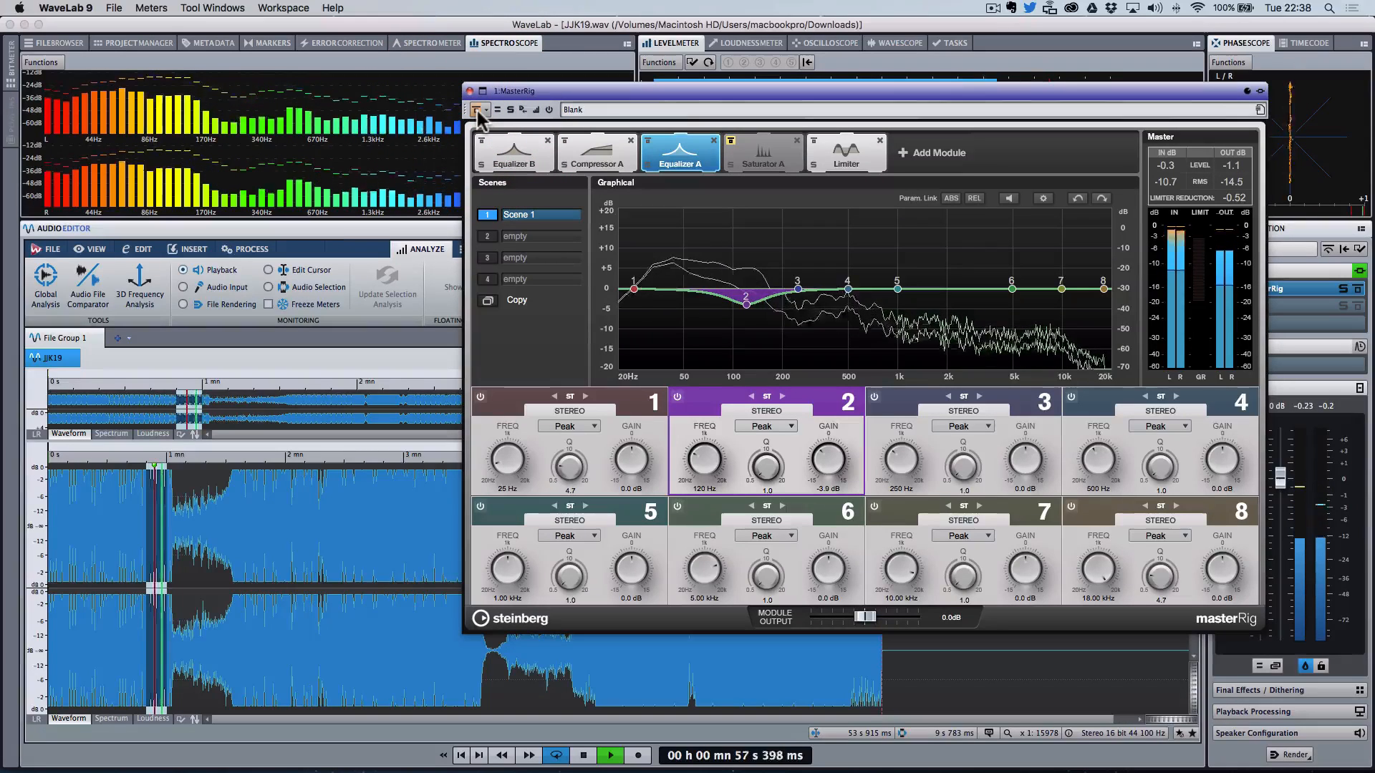
{"action": "key", "text": "space"}
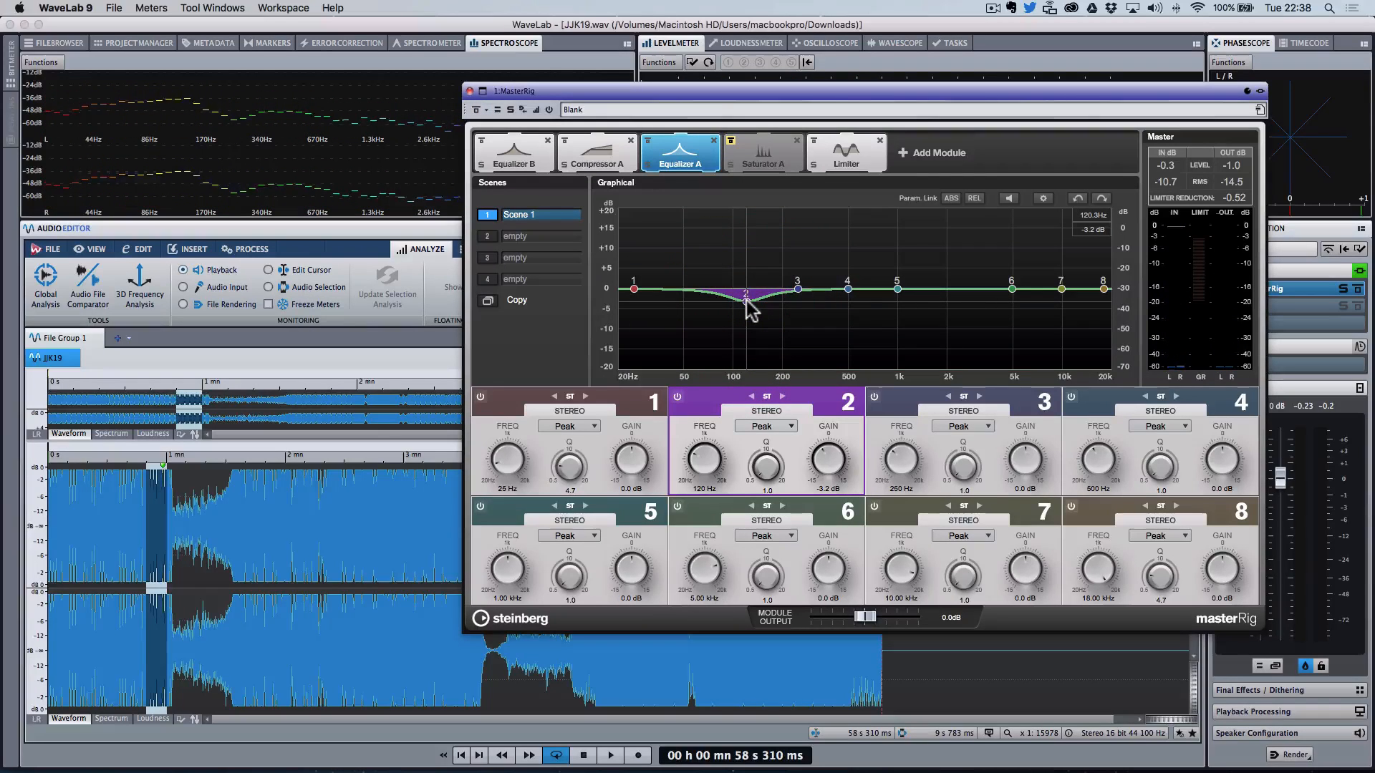
{"action": "key", "text": "space"}
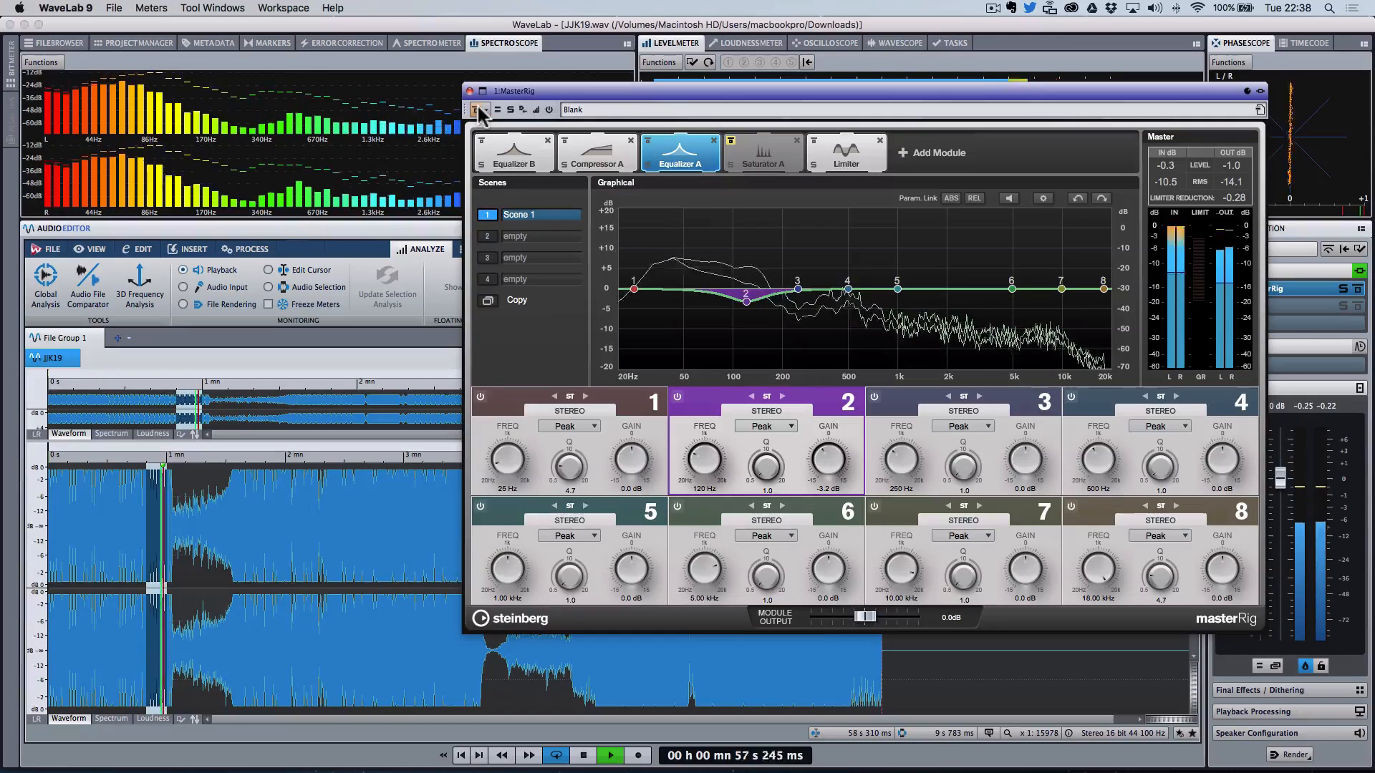
{"action": "key", "text": "space"}
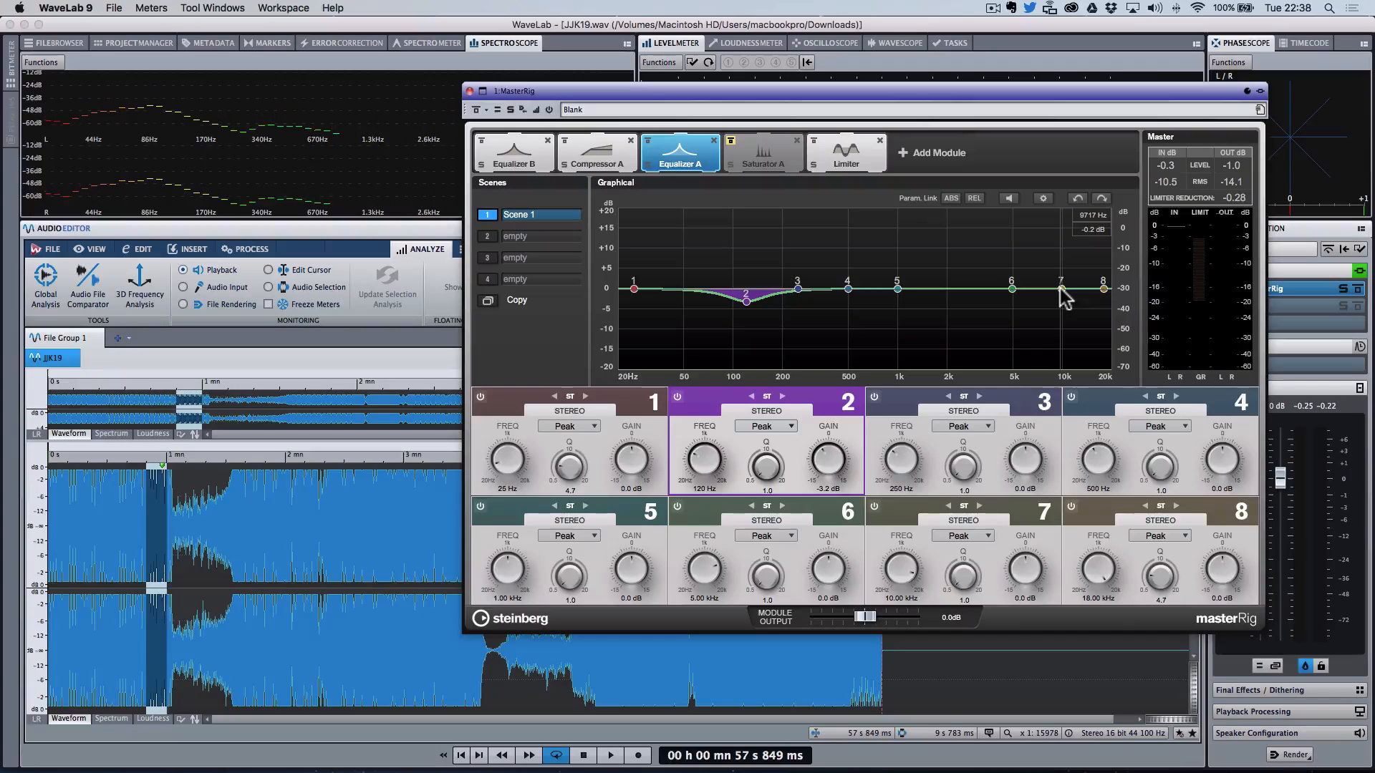
{"action": "key", "text": "space"}
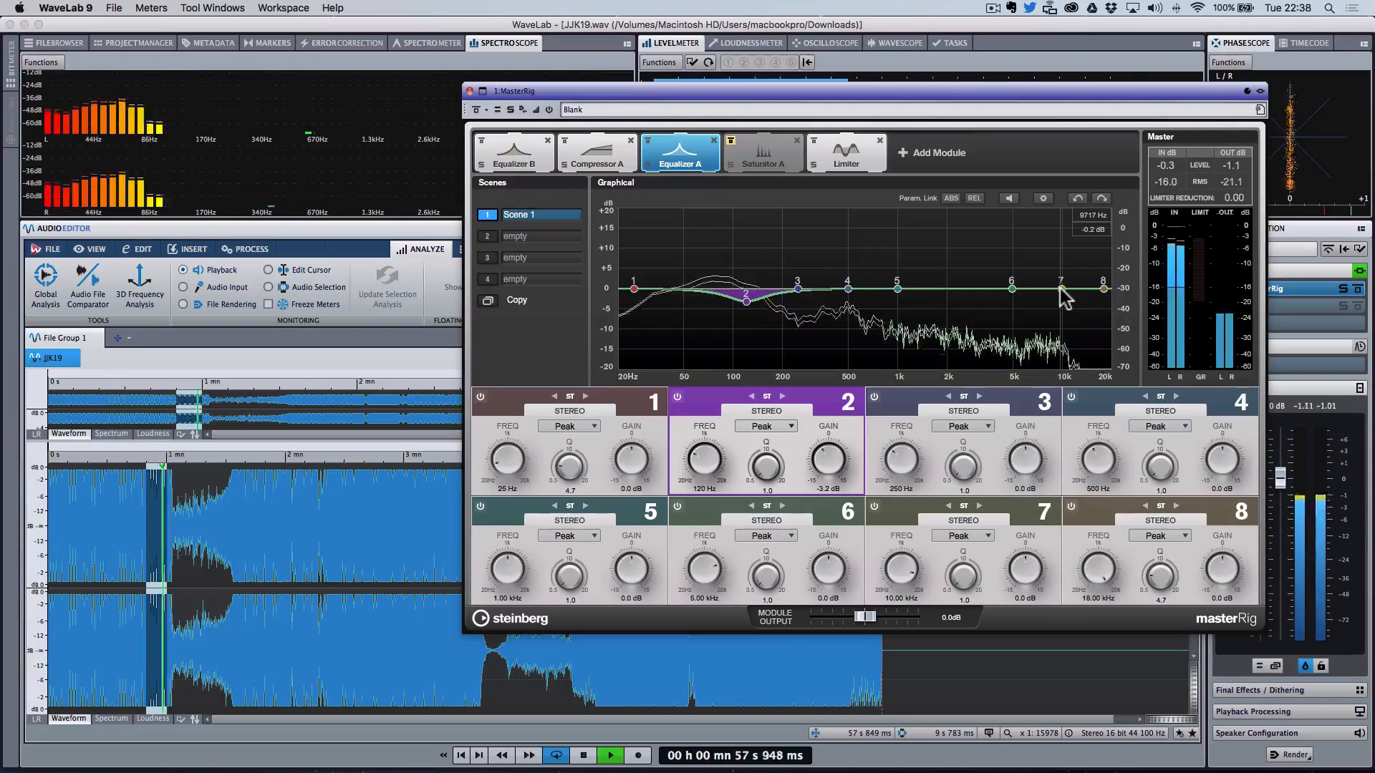
Step: Boost Equalizer A band 7 to about 11.3 kHz by 2.5 dB, comparing against the bypass
{"action": "left_click", "coordinate": [1061, 289]}
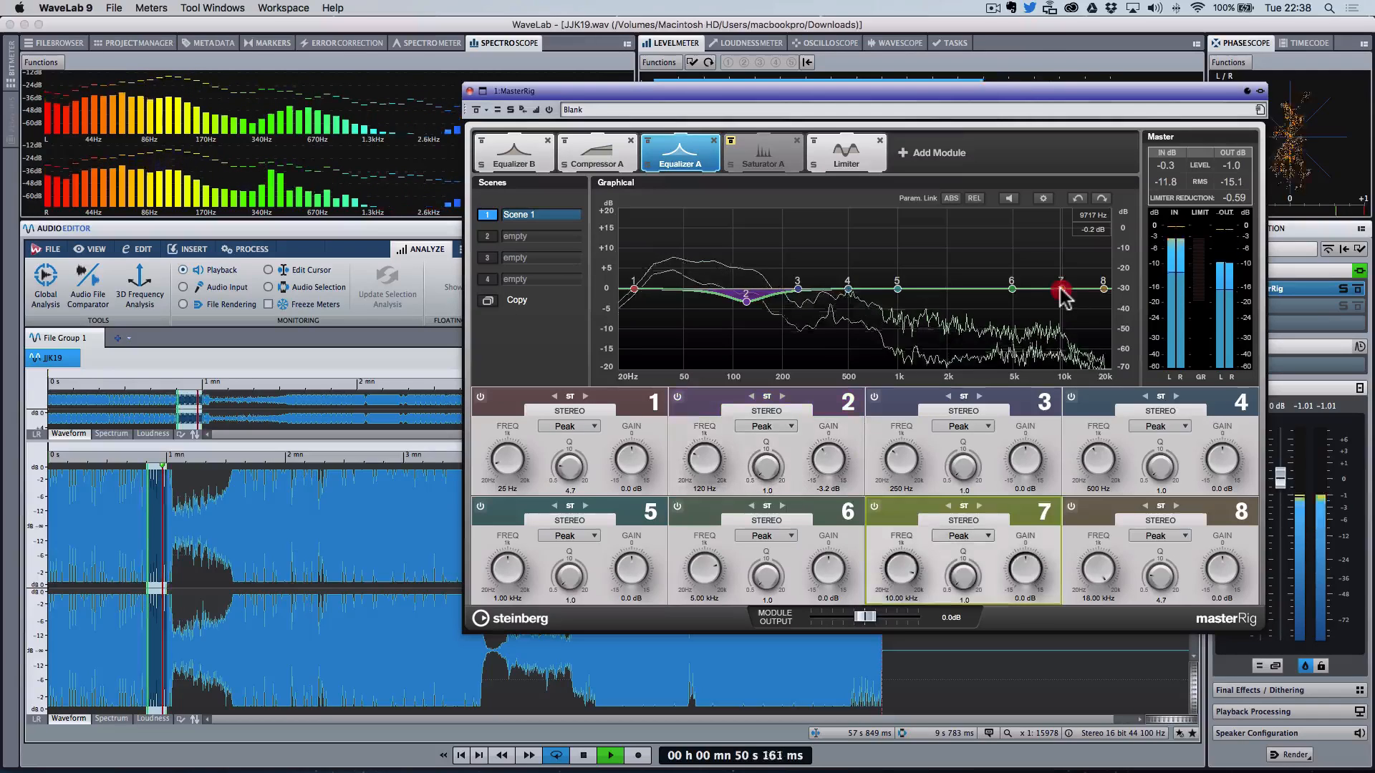
{"action": "left_click_drag", "start_coordinate": [1053, 280], "coordinate": [1074, 254]}
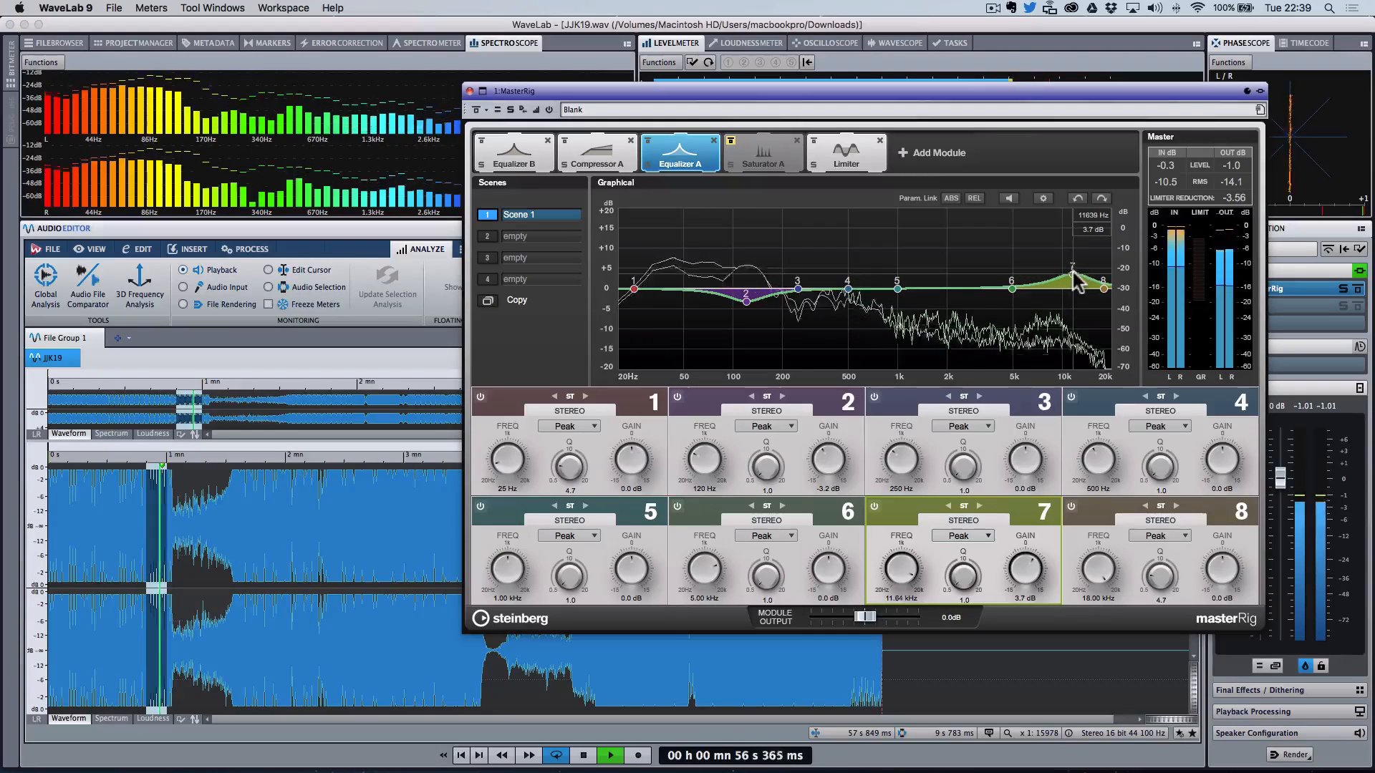
{"action": "left_click", "coordinate": [476, 111]}
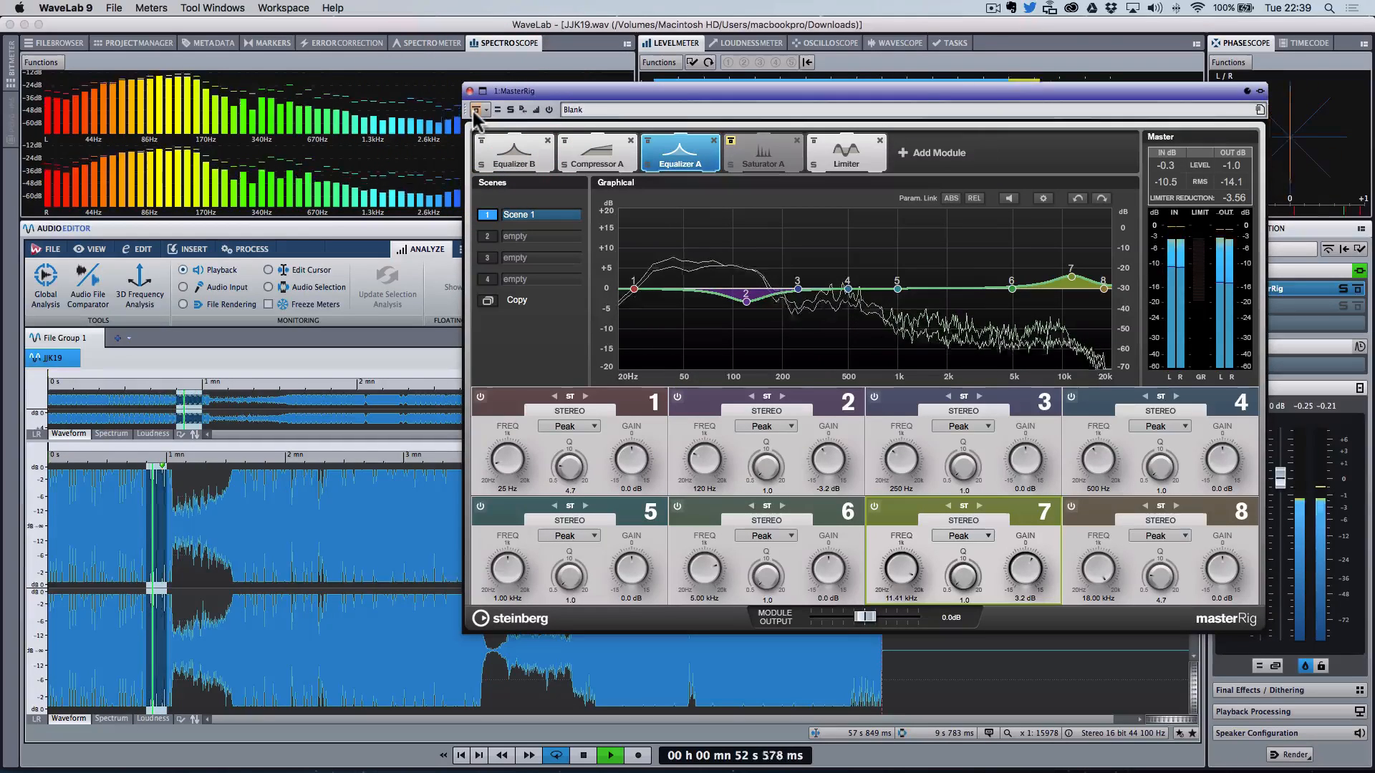
{"action": "key", "text": "space"}
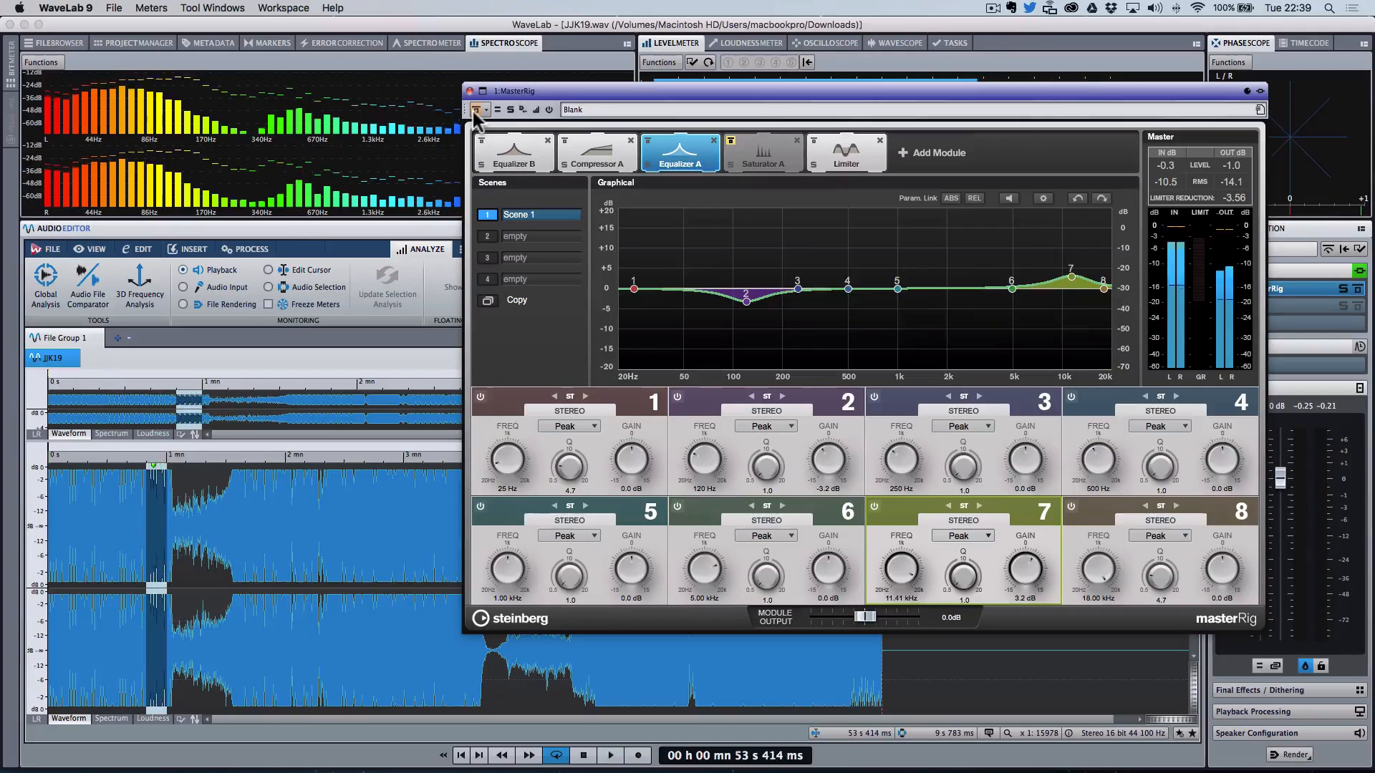
{"action": "left_click", "coordinate": [1071, 278]}
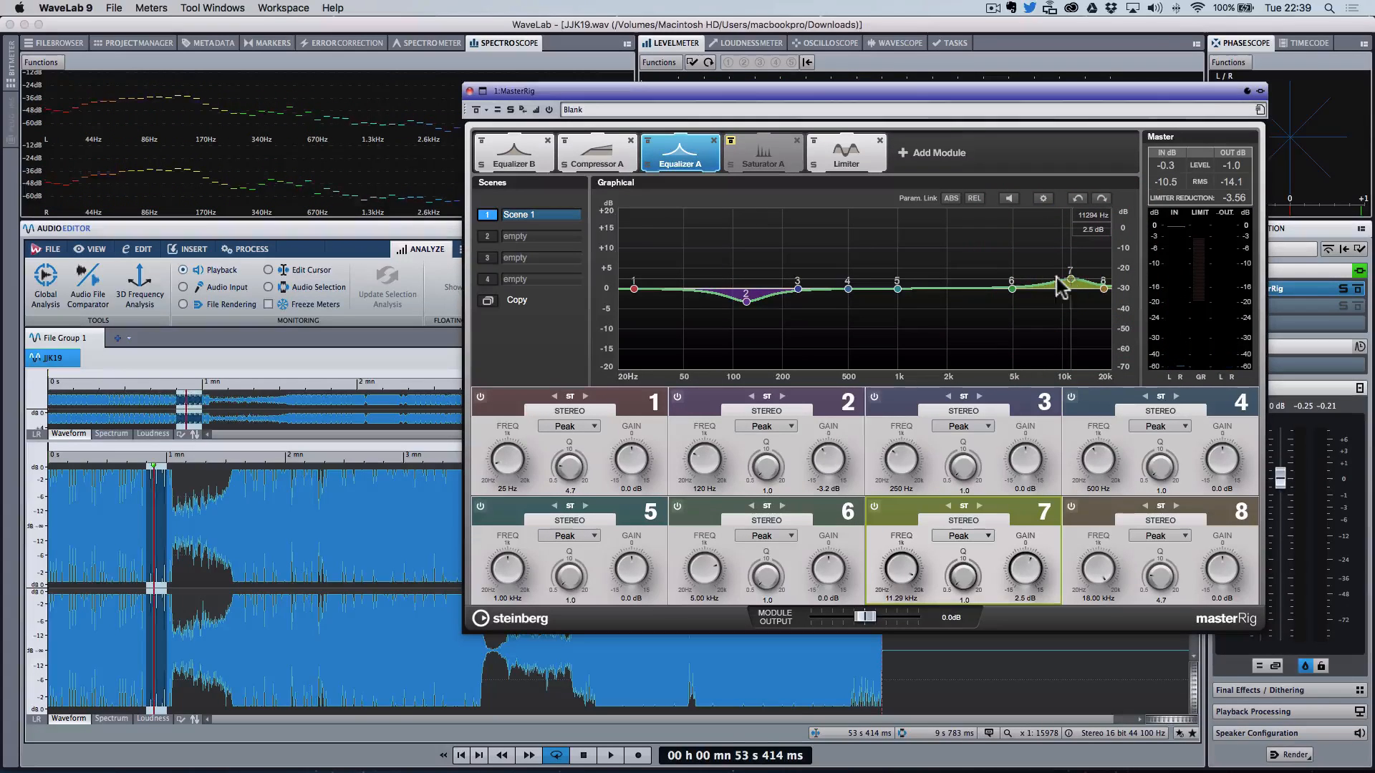
Step: Place the cursor around 1 min 44 s in the waveform and play the track from there
{"action": "left_click", "coordinate": [254, 593]}
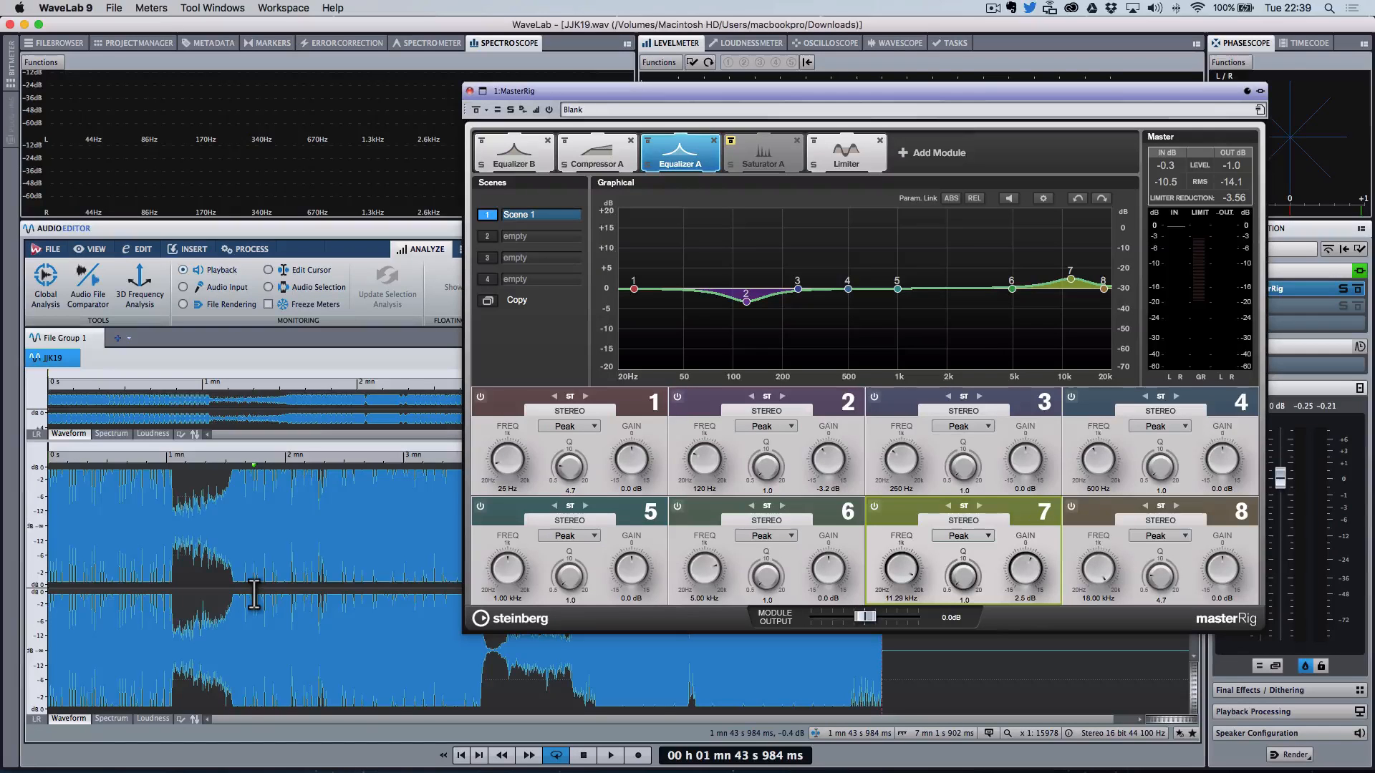
{"action": "key", "text": "space"}
{"action": "key", "text": "space"}
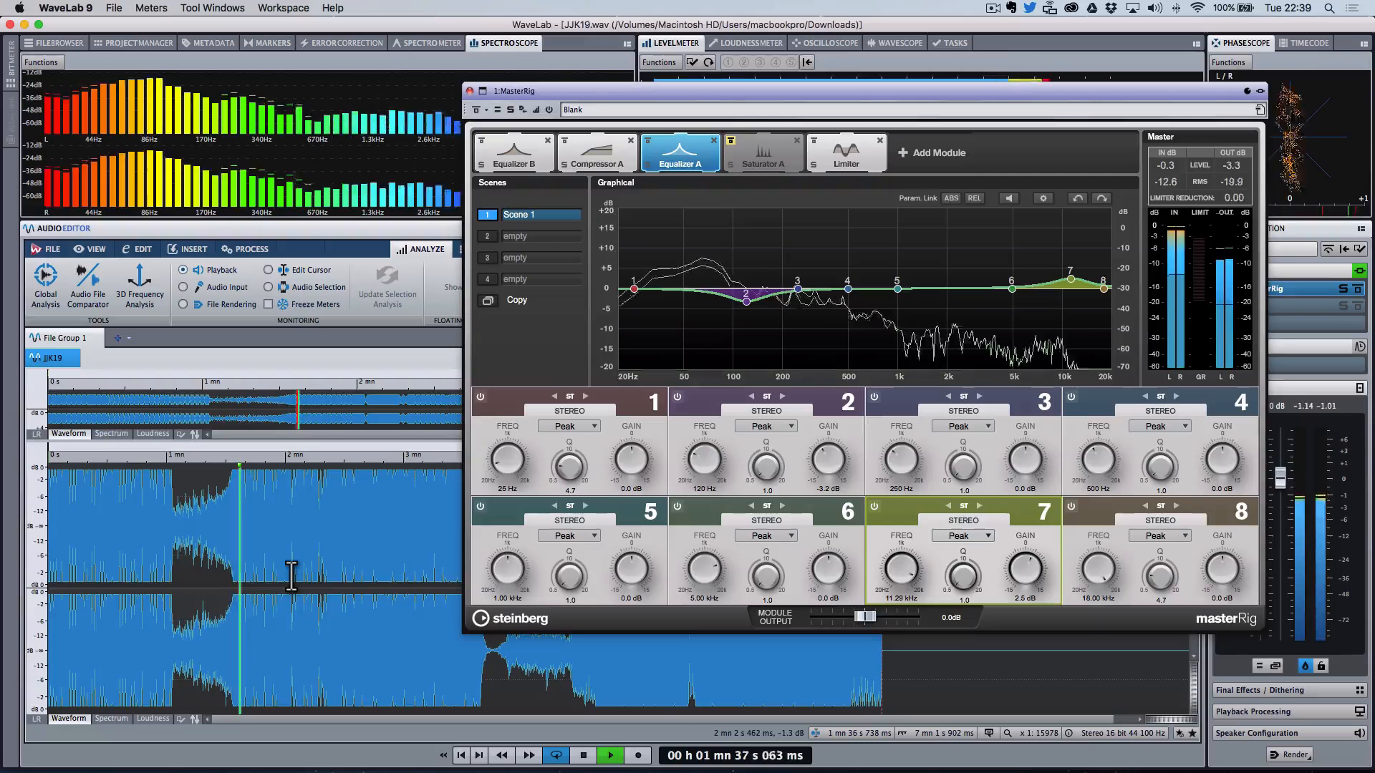
Step: Compare the MasterRig bypassed and enabled, then audition Compressor A's bands 2 and 1 soloed during playback
{"action": "left_click", "coordinate": [478, 109]}
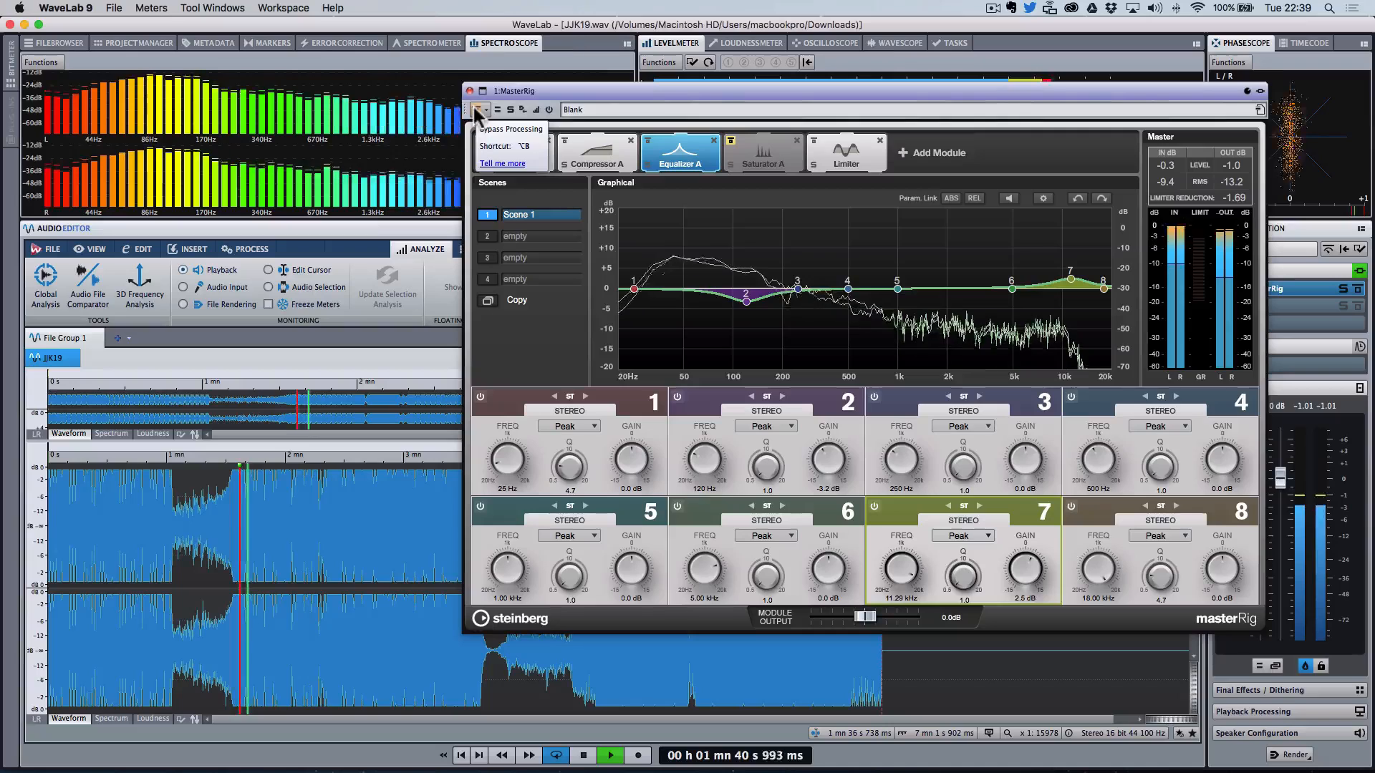
{"action": "left_click", "coordinate": [478, 110]}
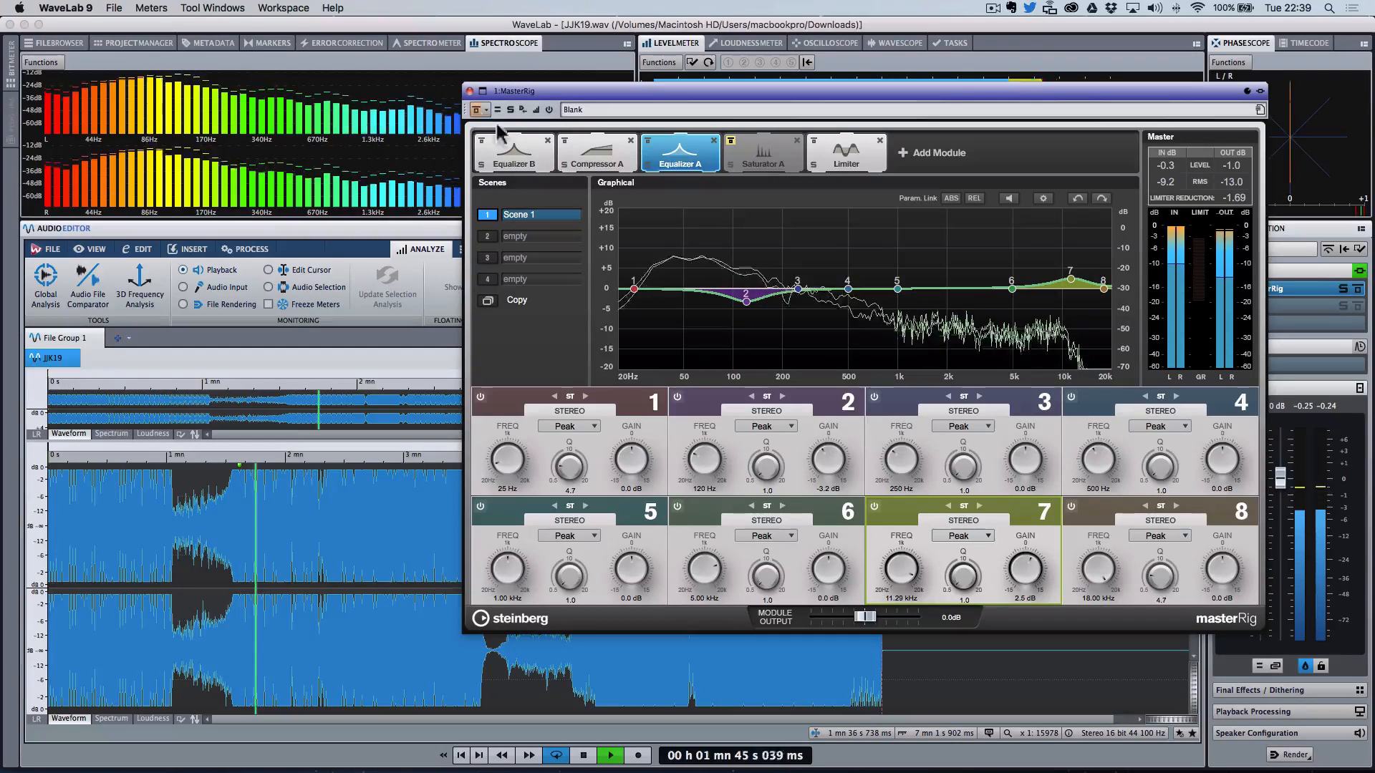
{"action": "left_click", "coordinate": [586, 150]}
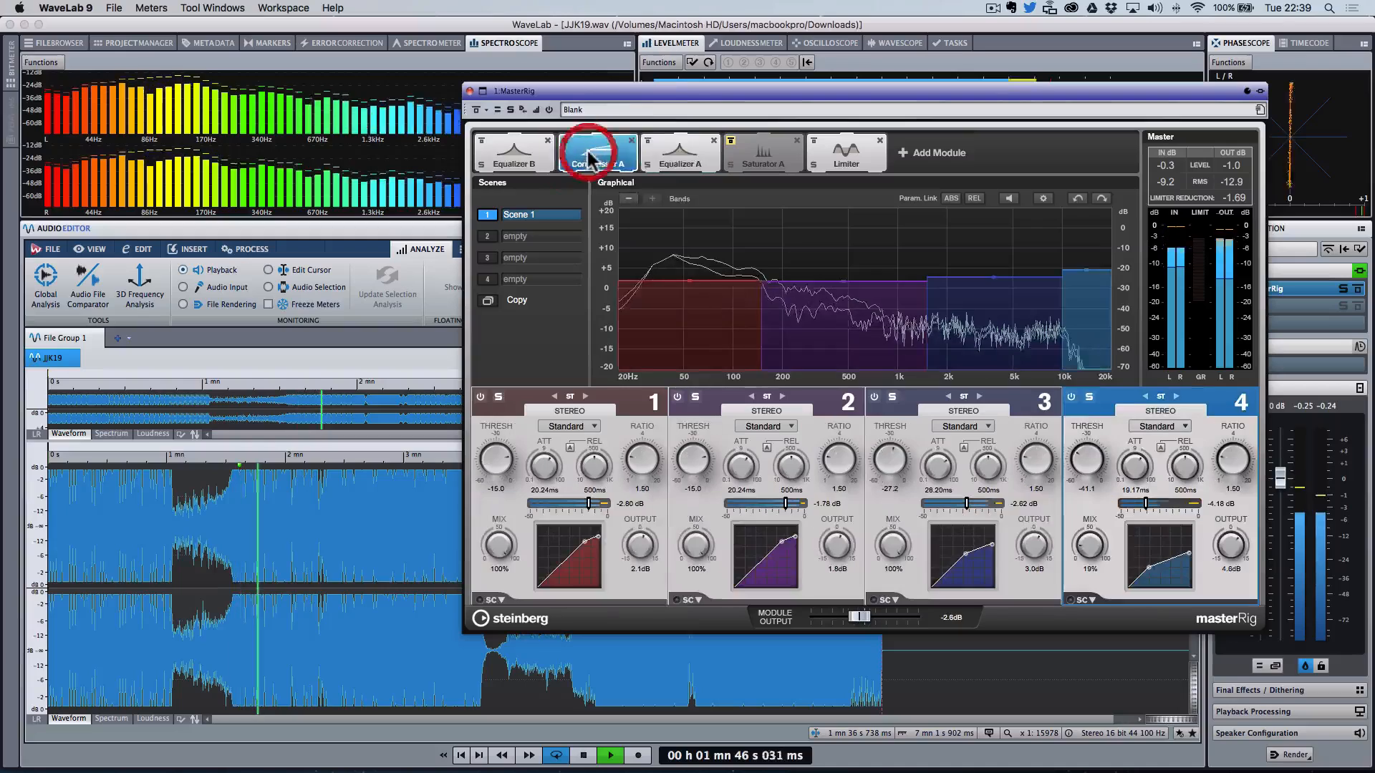
{"action": "left_click", "coordinate": [695, 397]}
{"action": "left_click", "coordinate": [694, 397]}
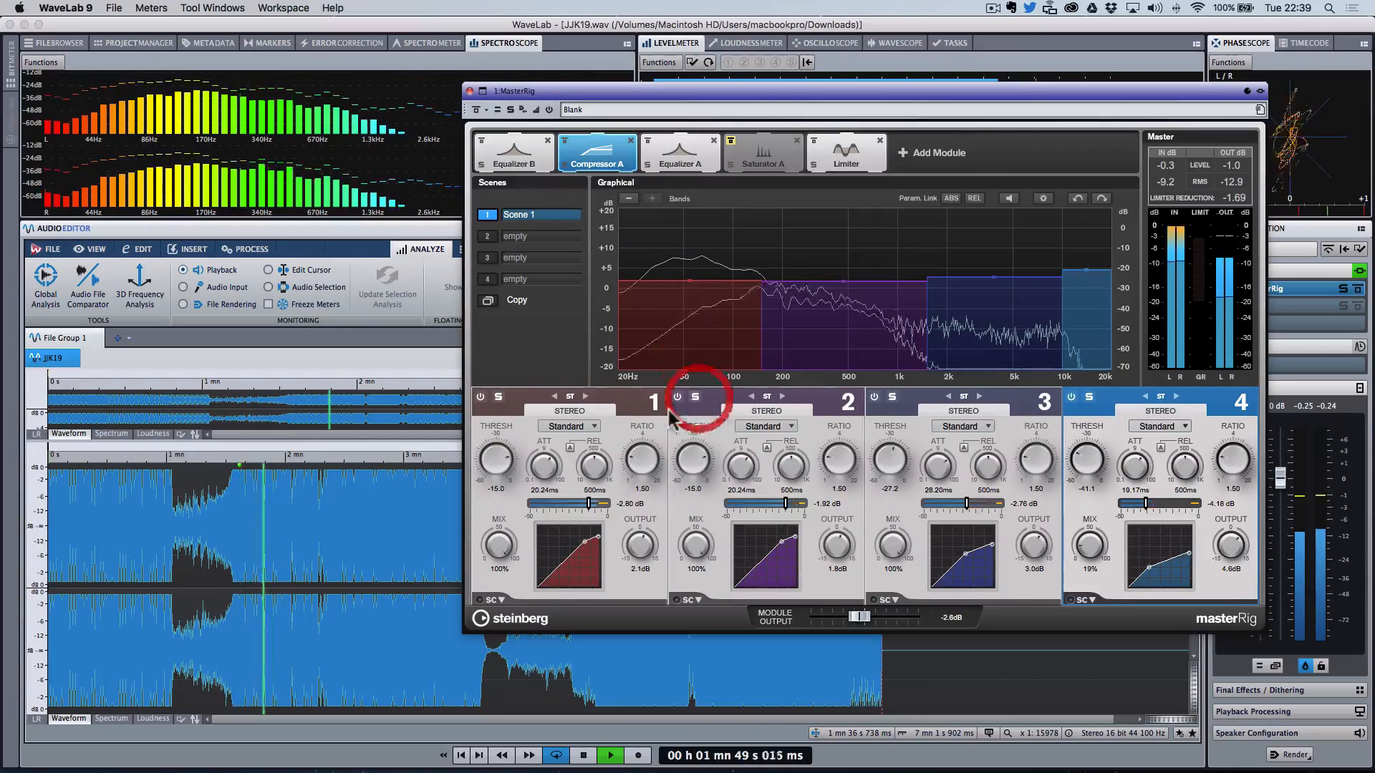
{"action": "left_click", "coordinate": [498, 396]}
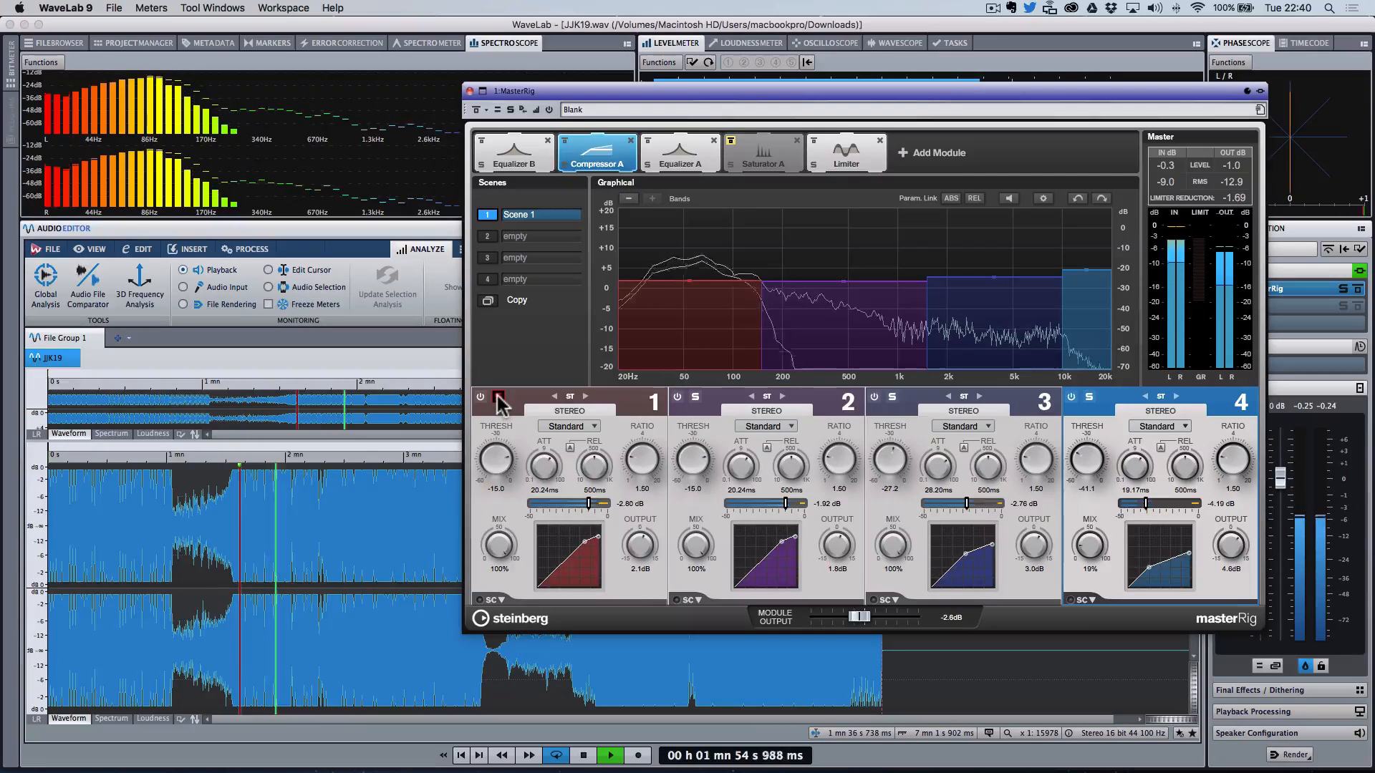
{"action": "key", "text": "space"}
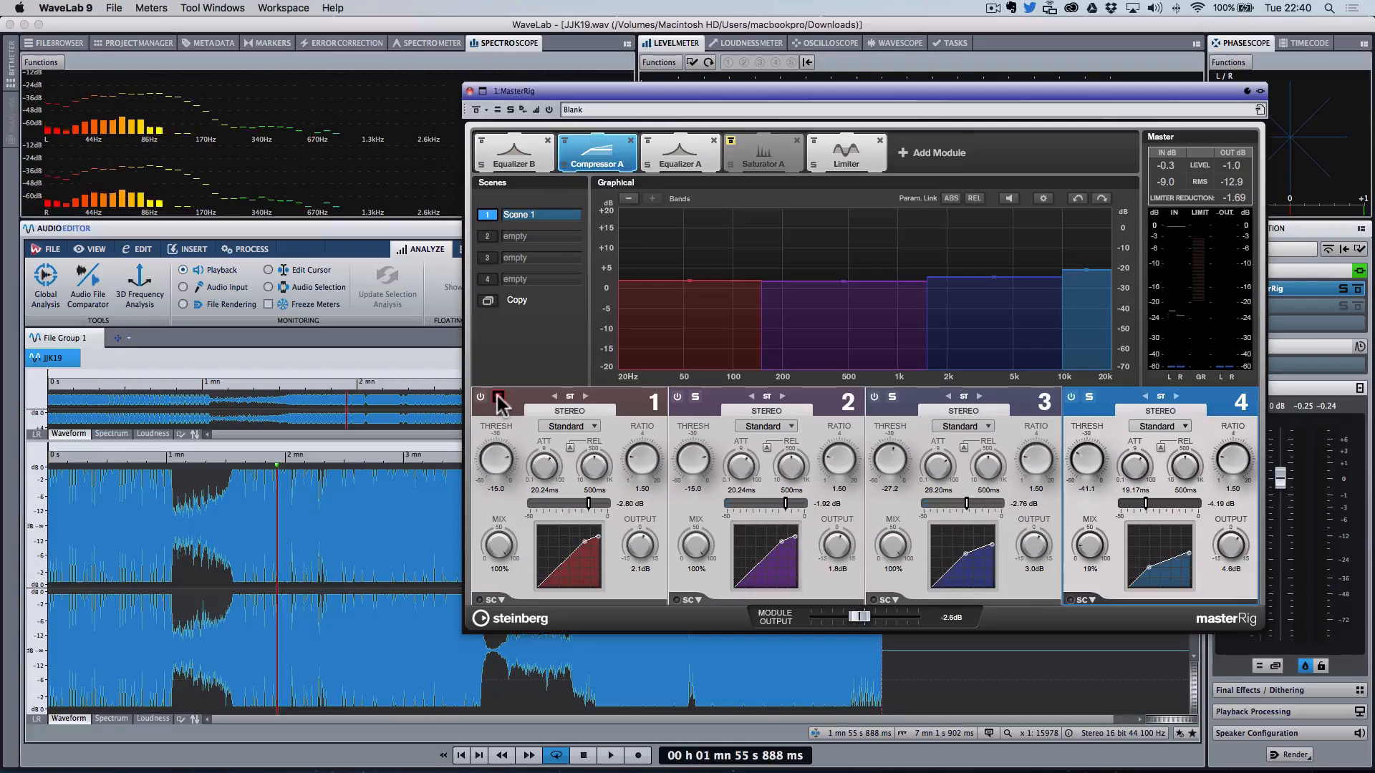
{"action": "key", "text": "space"}
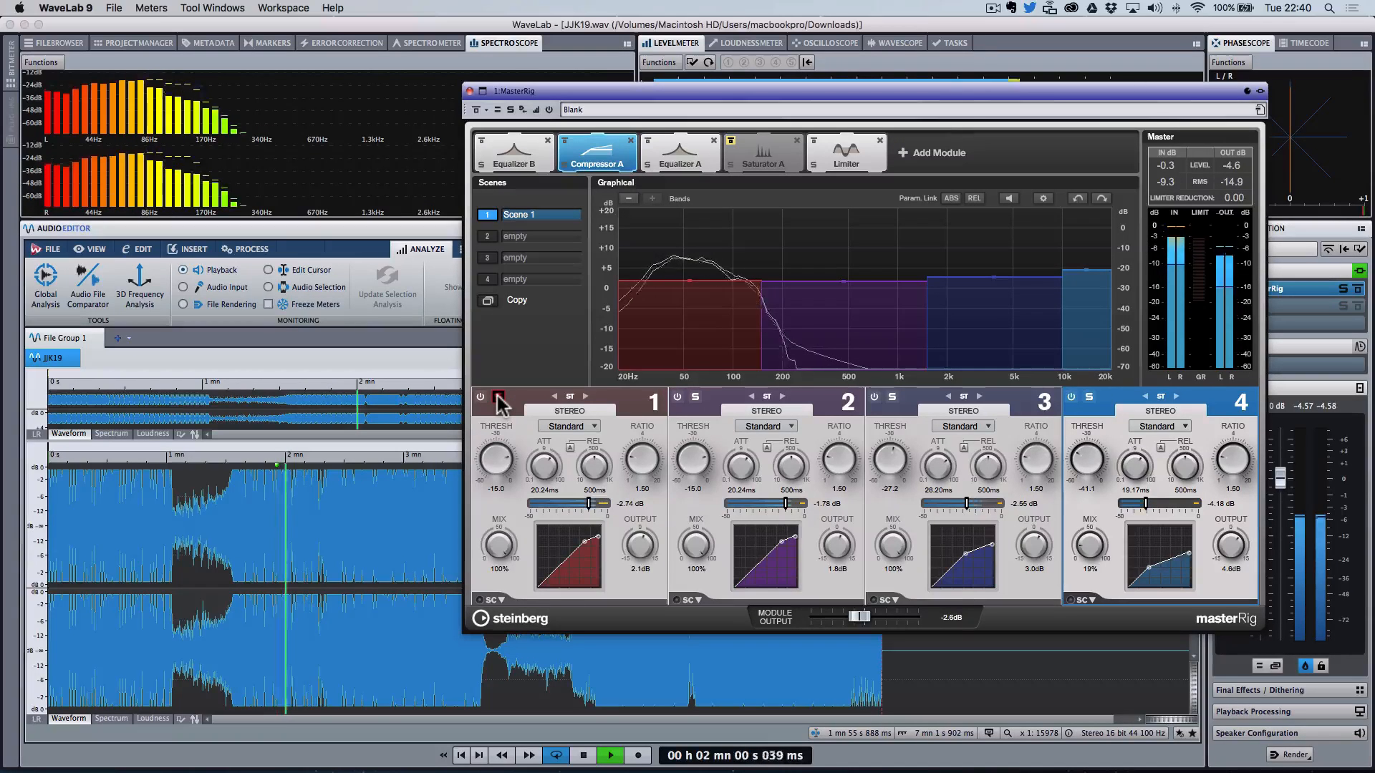
{"action": "left_click", "coordinate": [497, 398]}
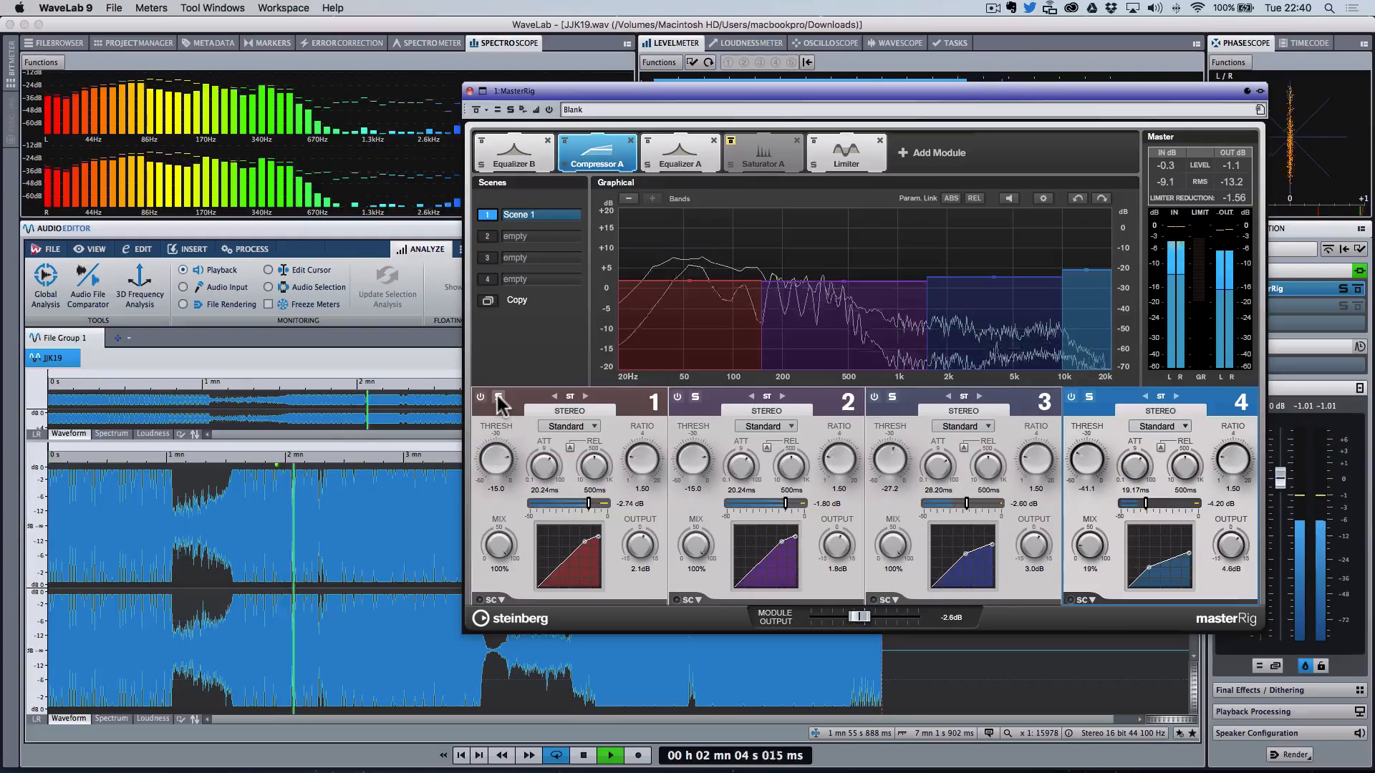
Step: Play the track from around 2 min 5 s, comparing the MasterRig bypassed and enabled
{"action": "left_click", "coordinate": [302, 507]}
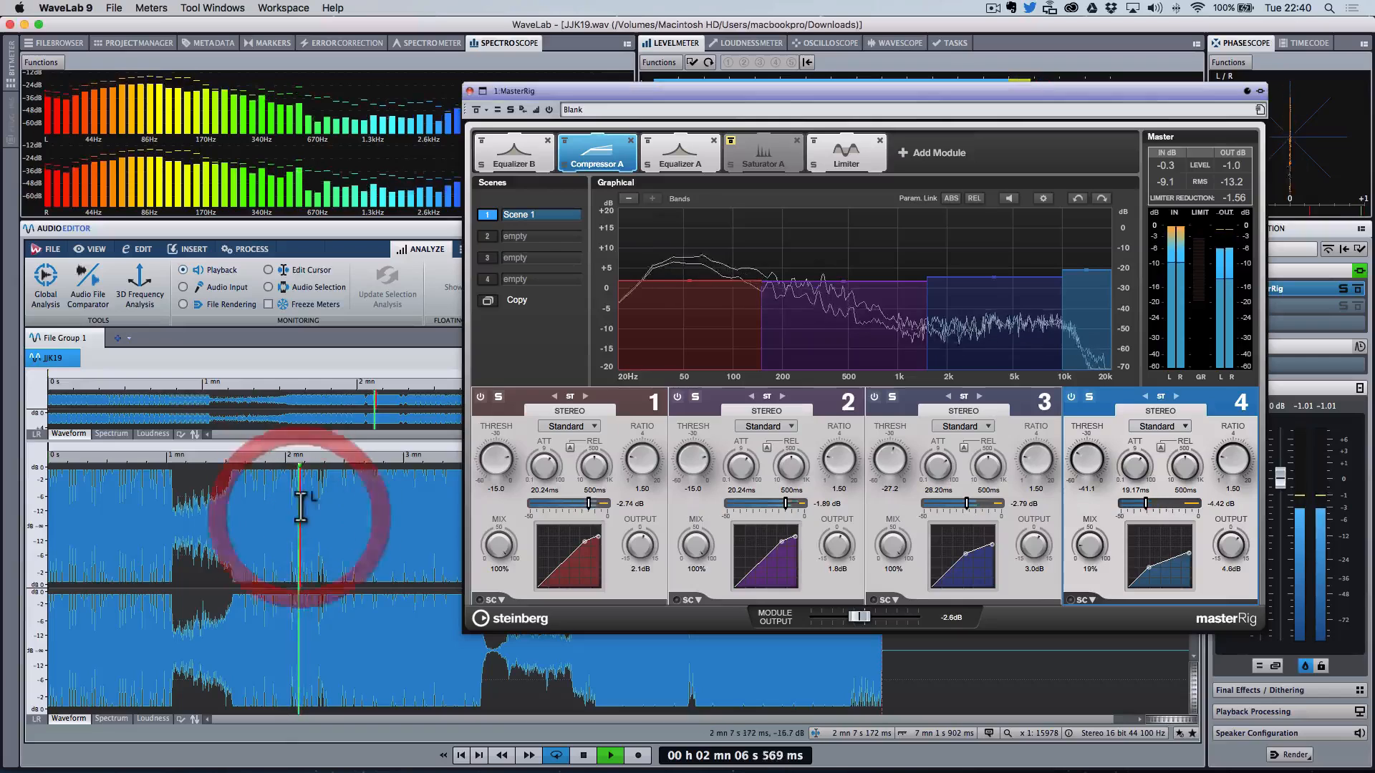
{"action": "left_click", "coordinate": [477, 110]}
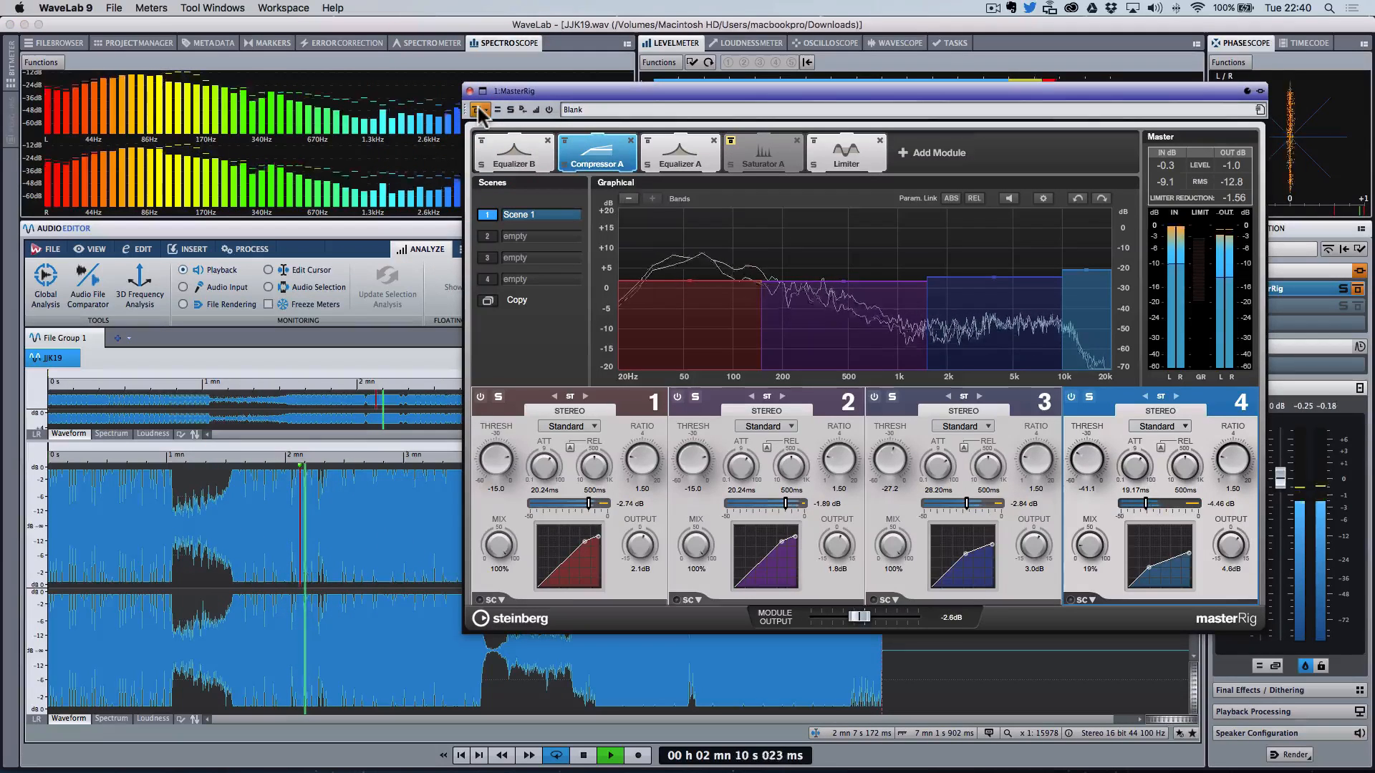
{"action": "left_click", "coordinate": [478, 110]}
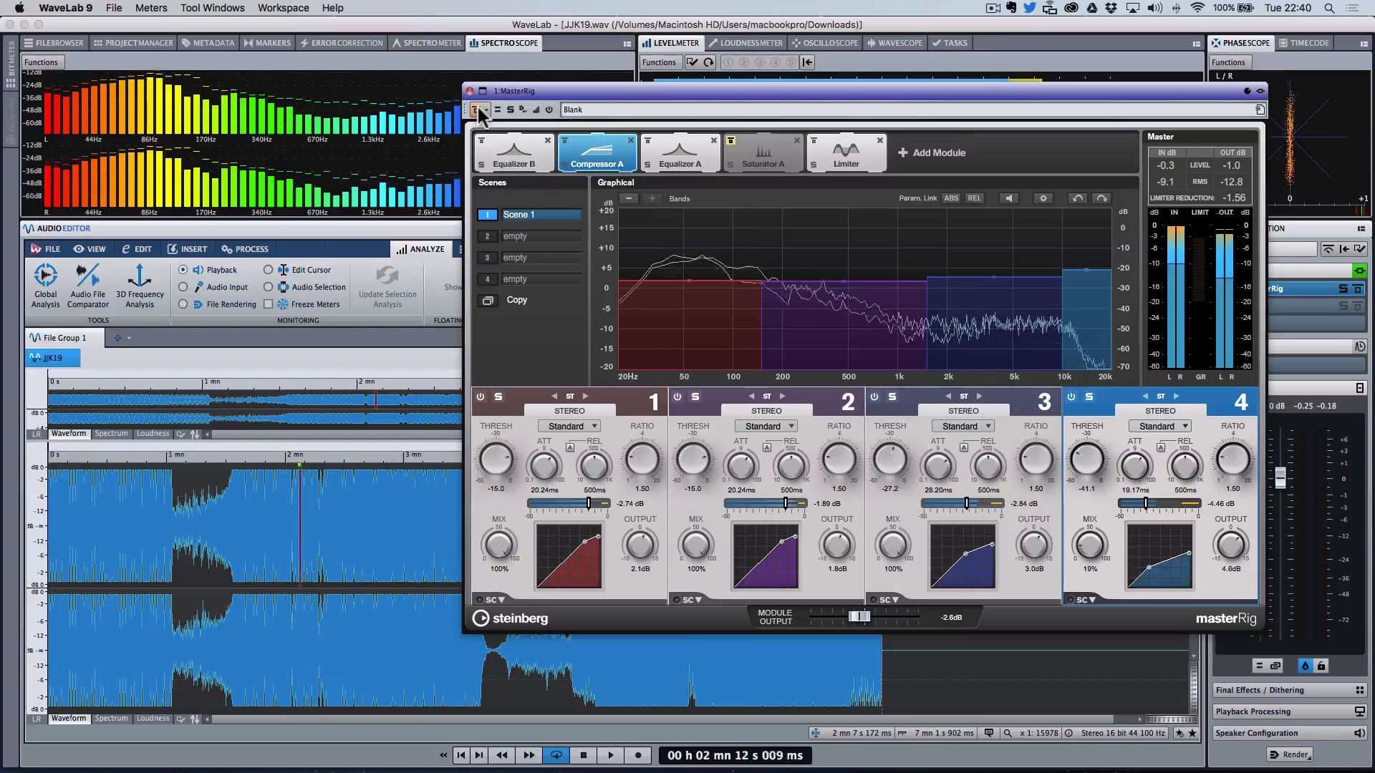
{"action": "key", "text": "space"}
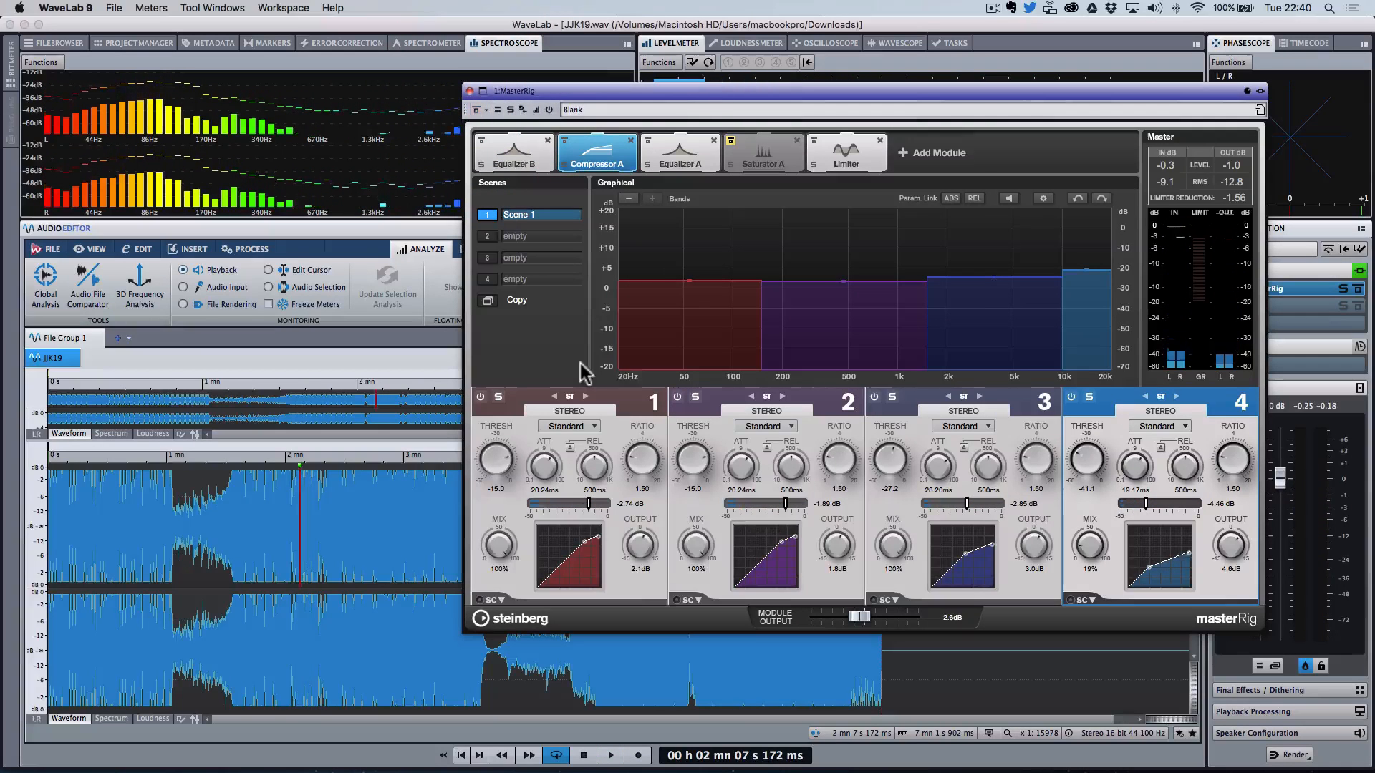
Step: Reduce Equalizer A's band 2 cut to about -2.1 dB at 118 Hz
{"action": "left_click", "coordinate": [527, 150]}
{"action": "left_click", "coordinate": [681, 152]}
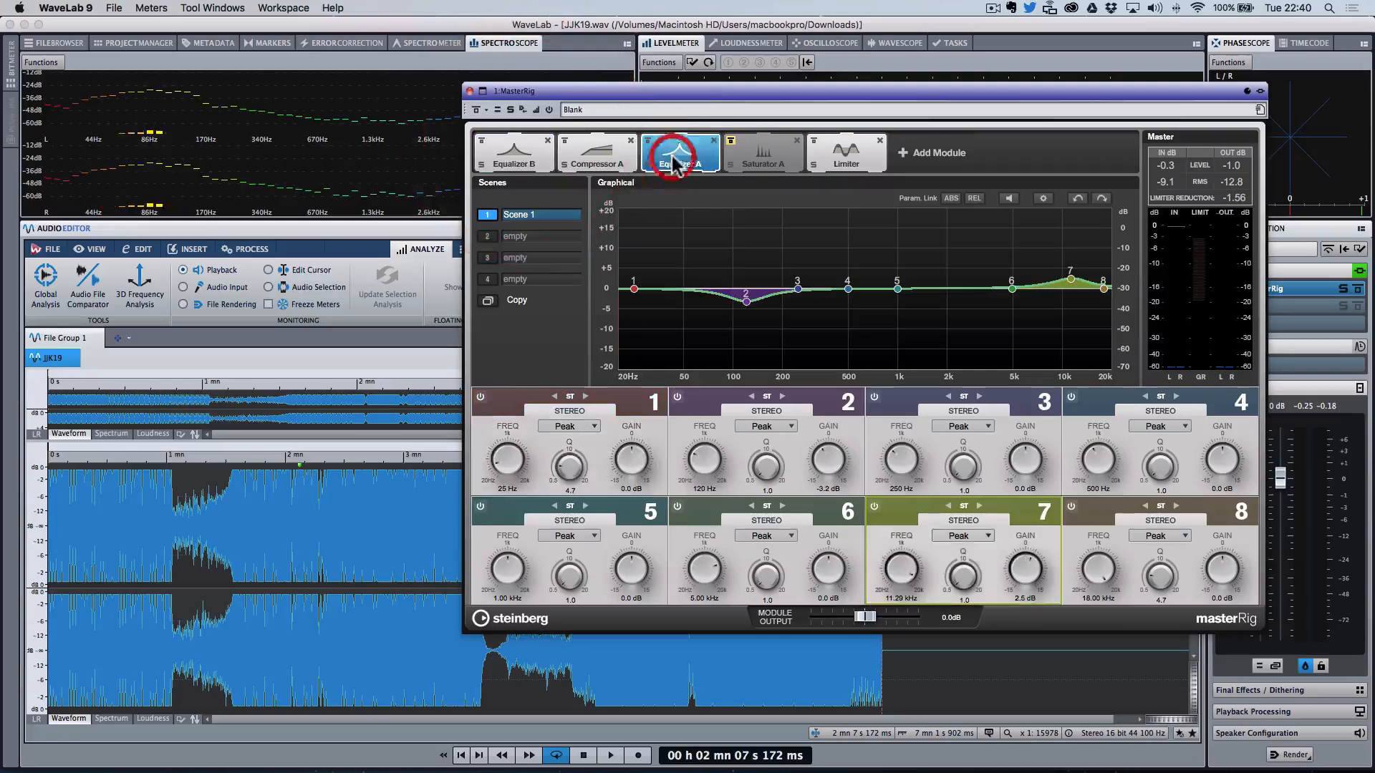
{"action": "left_click", "coordinate": [747, 302]}
{"action": "left_click_drag", "start_coordinate": [746, 302], "coordinate": [746, 301]}
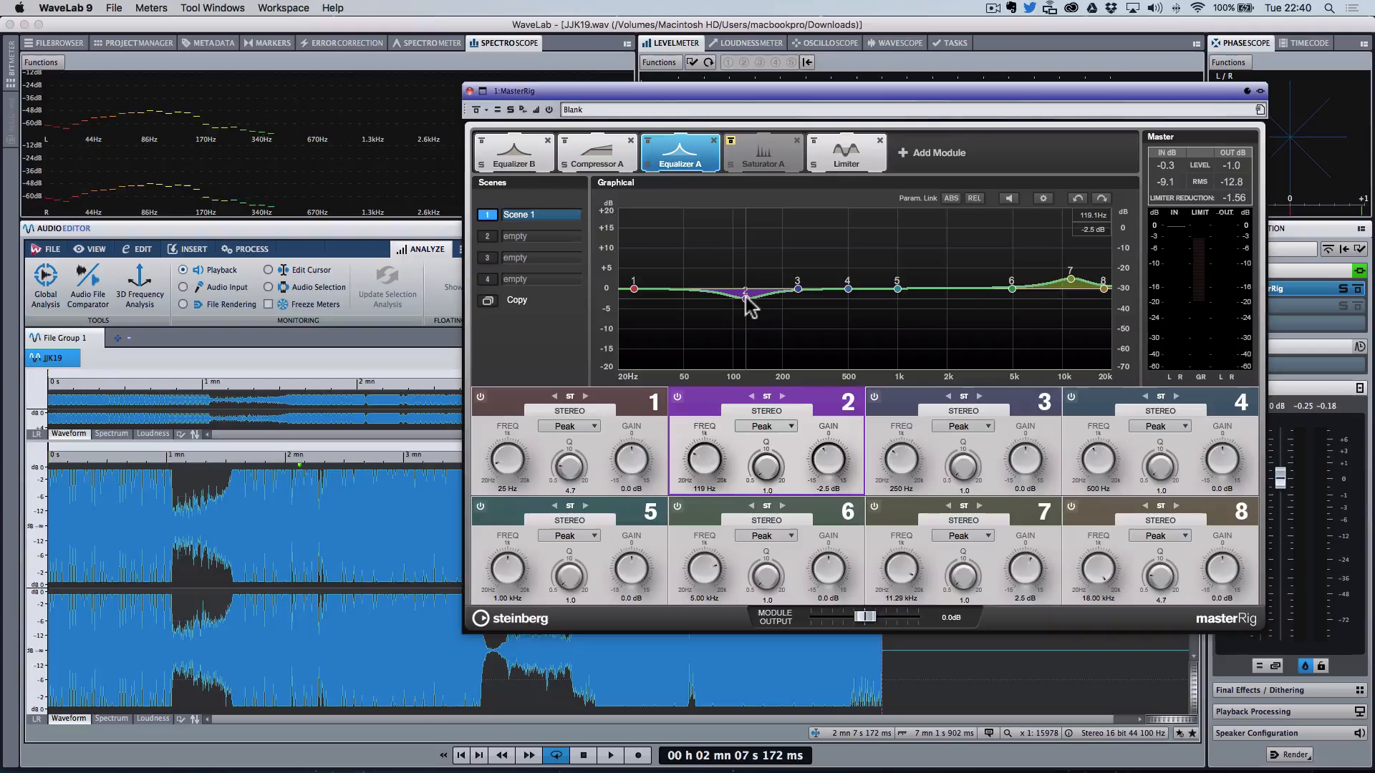
{"action": "left_click_drag", "start_coordinate": [749, 305], "coordinate": [746, 299]}
Step: Select the passage from about 1 min 58 s to 2 min 21 s and play it, comparing with the bypass
{"action": "left_click_drag", "start_coordinate": [285, 552], "coordinate": [327, 553]}
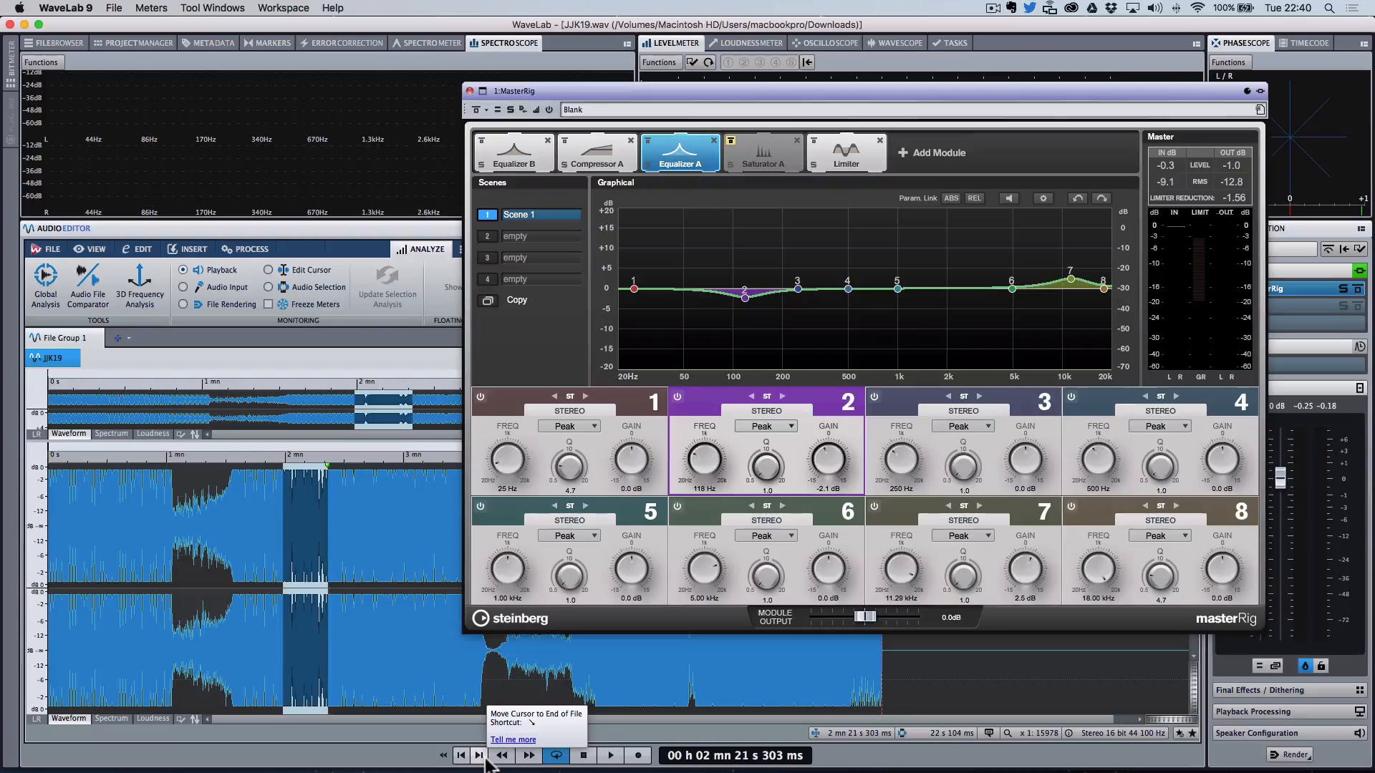
{"action": "key", "text": "space"}
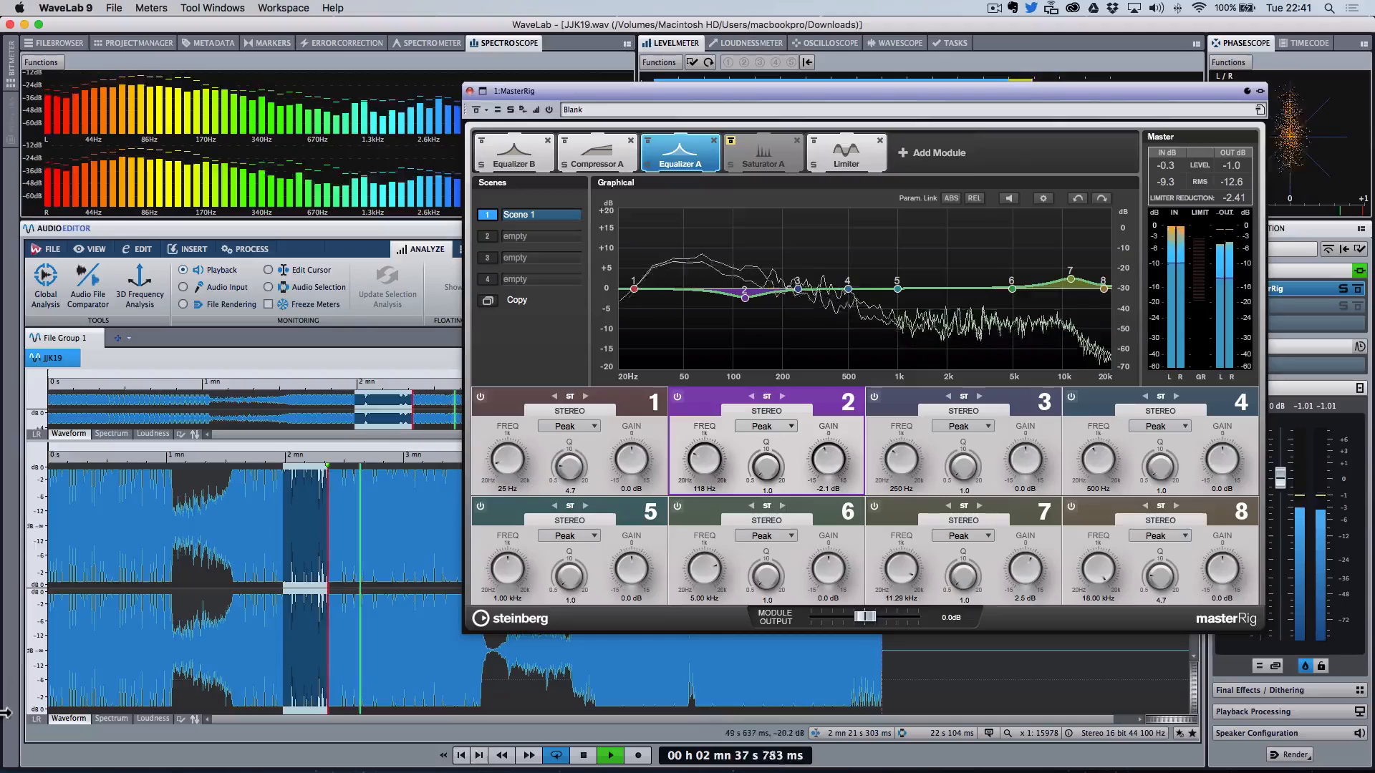
{"action": "left_click", "coordinate": [477, 110]}
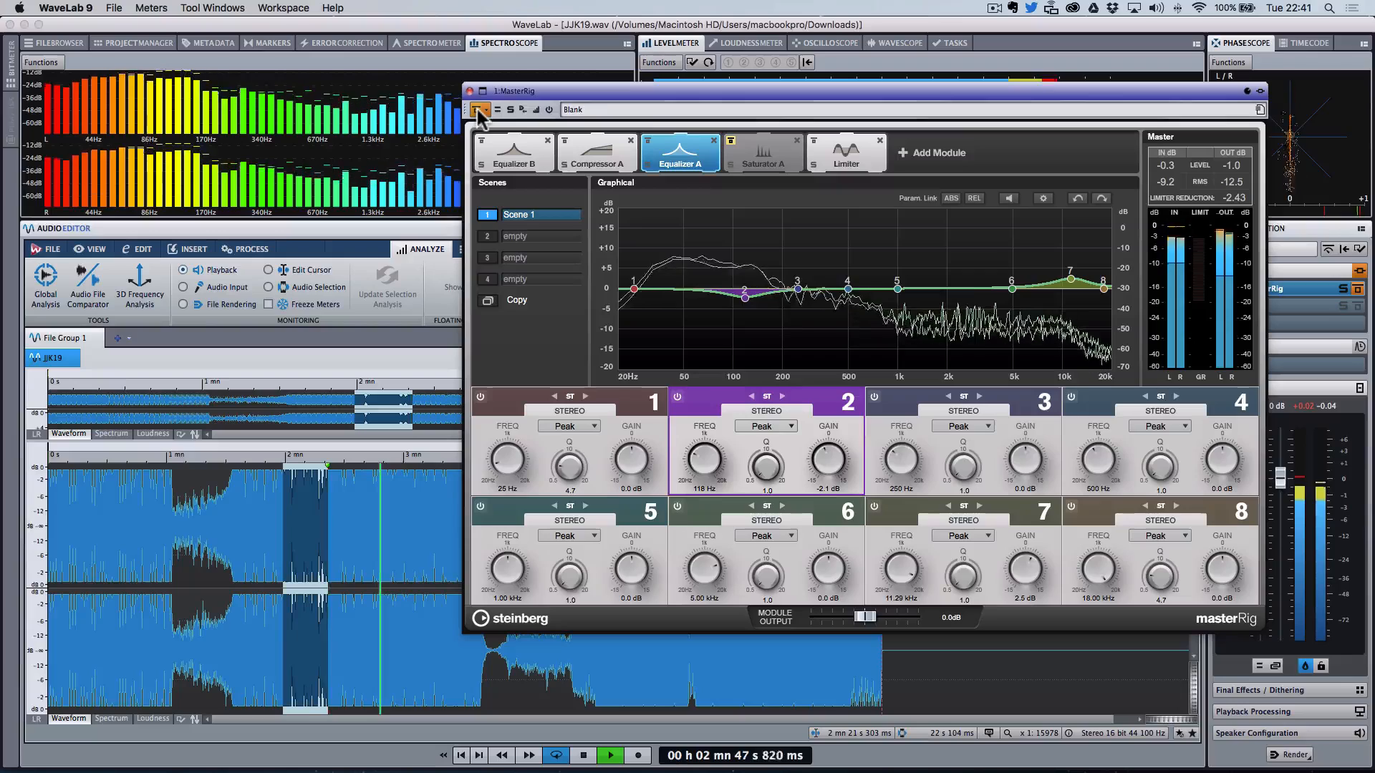
{"action": "left_click", "coordinate": [477, 110]}
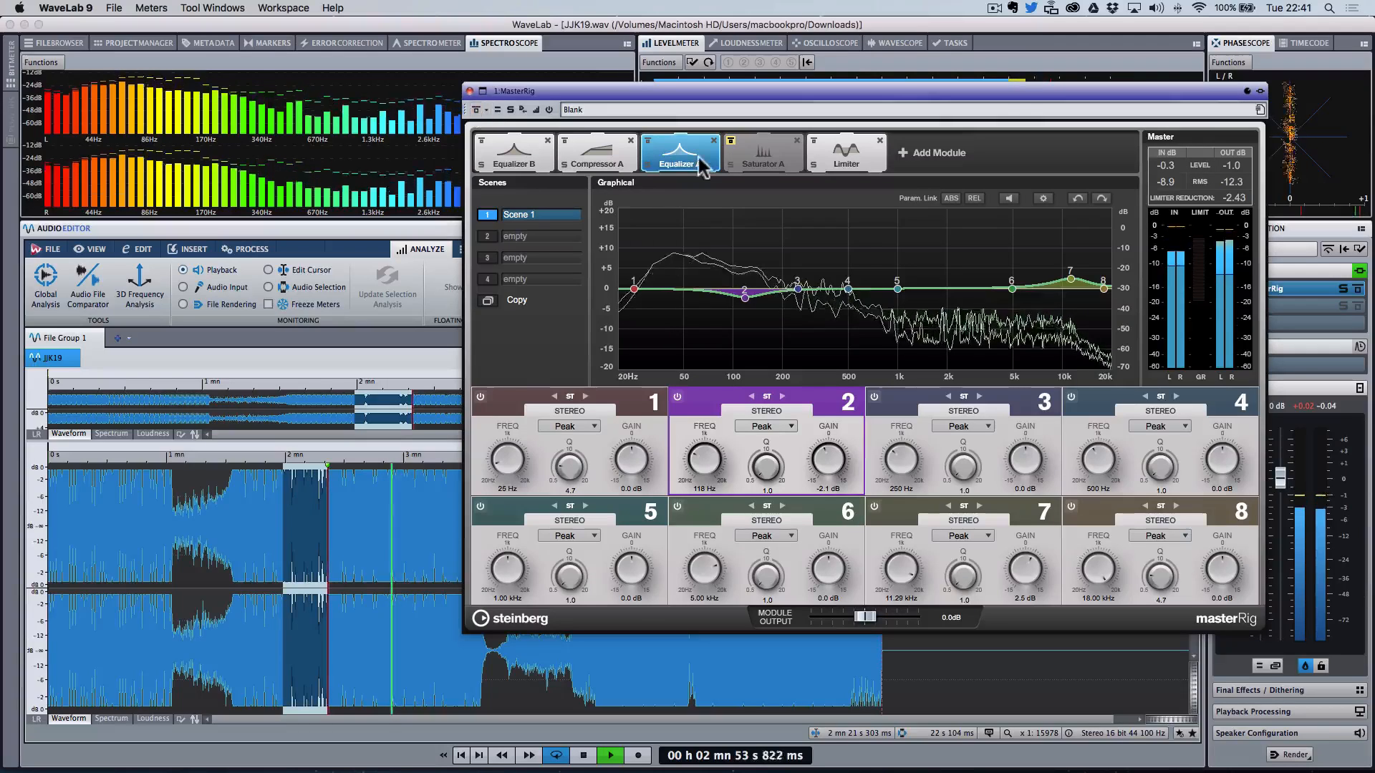
Step: Set Equalizer A band 7 to about 11.4 kHz, 2.3 dB and boost band 6 at about 649 Hz by 1.8 dB
{"action": "left_click", "coordinate": [1072, 279]}
{"action": "left_click_drag", "start_coordinate": [1072, 277], "coordinate": [868, 287]}
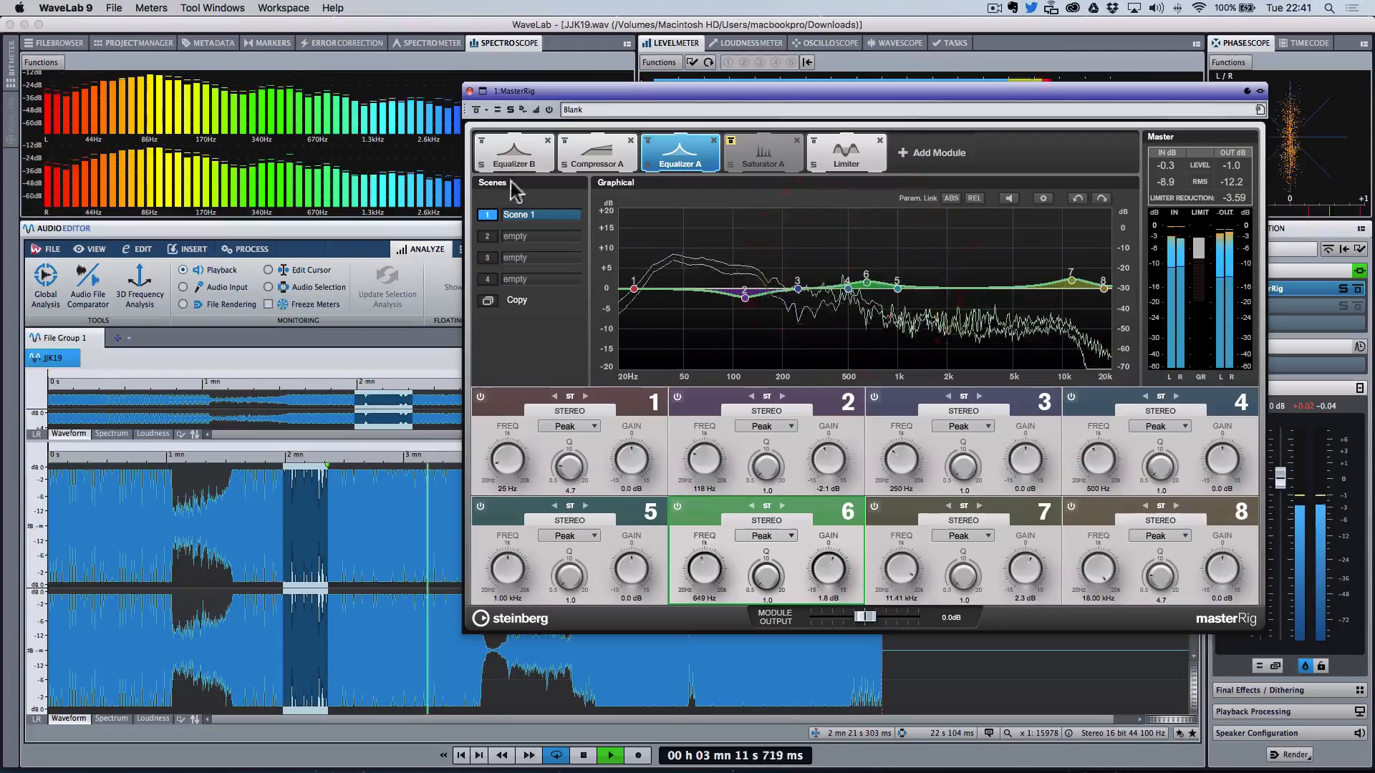
{"action": "left_click", "coordinate": [479, 109]}
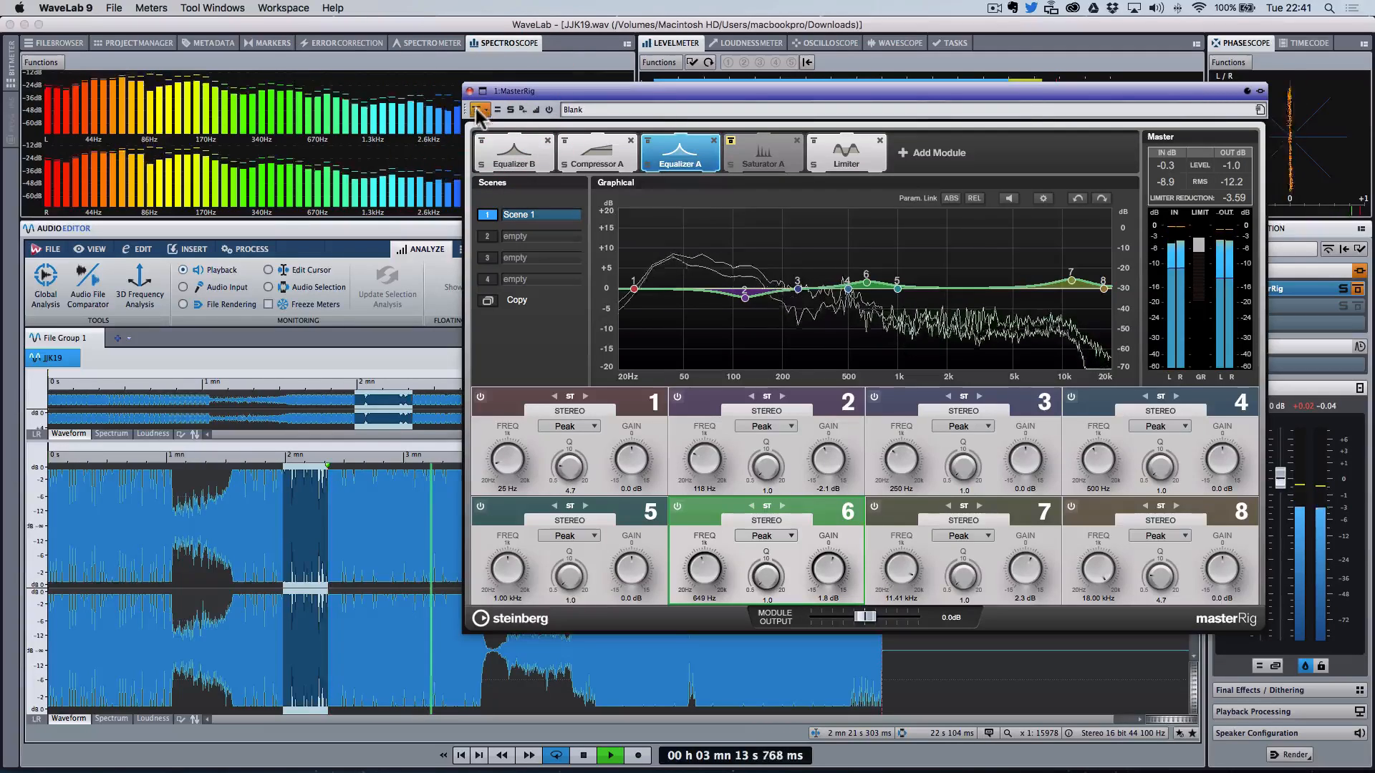
{"action": "left_click", "coordinate": [476, 109]}
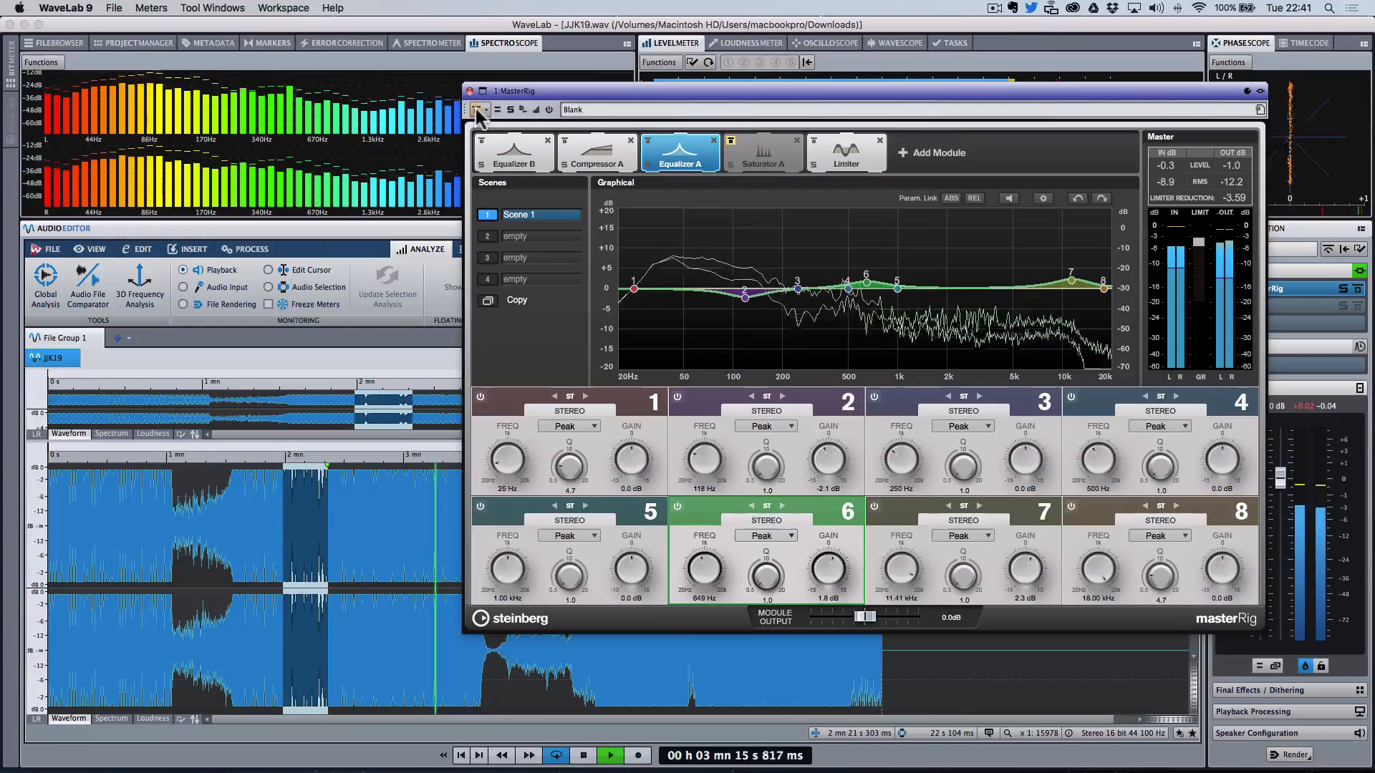
Step: Lower Equalizer A band 6 to about 636 Hz, 1.1 dB, stop playback, and disable band 6
{"action": "left_click_drag", "start_coordinate": [865, 282], "coordinate": [867, 285]}
{"action": "key", "text": "space"}
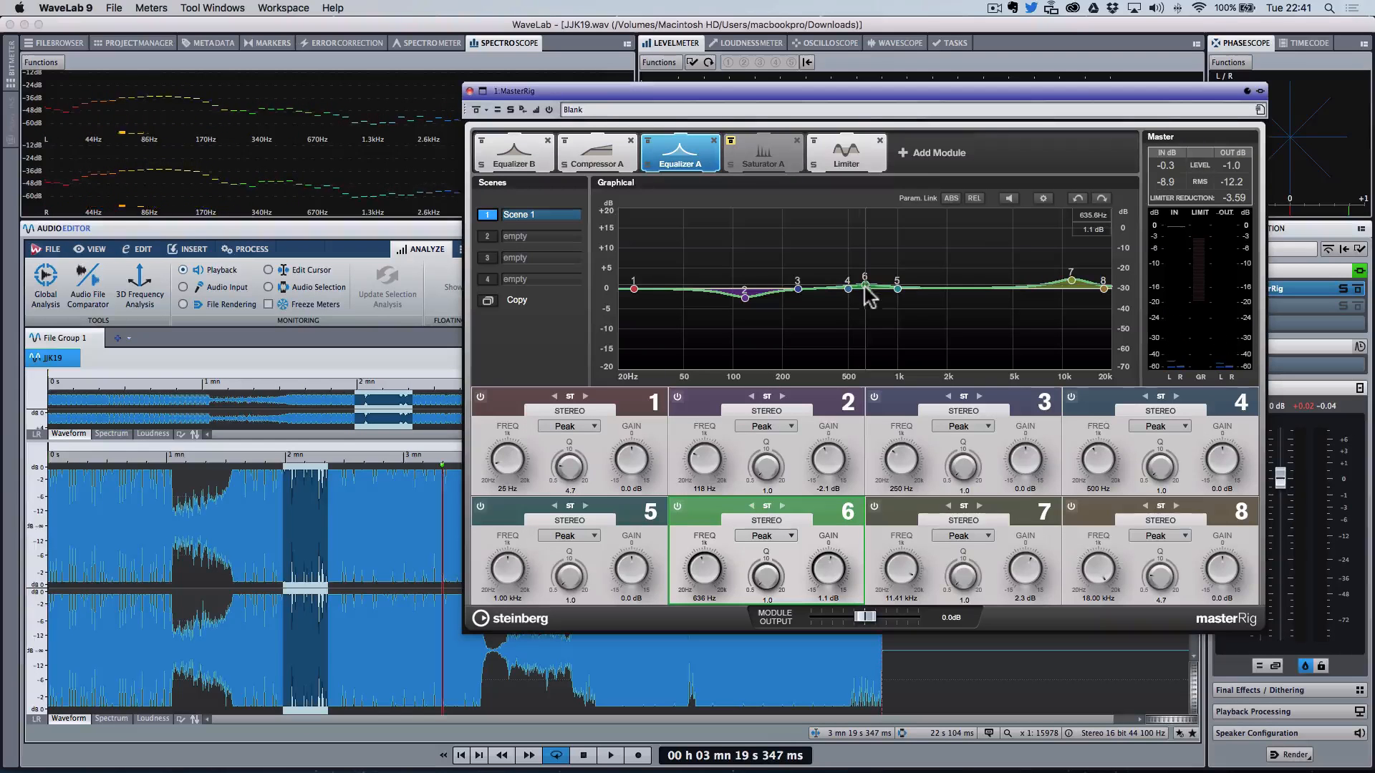
{"action": "left_click", "coordinate": [677, 506]}
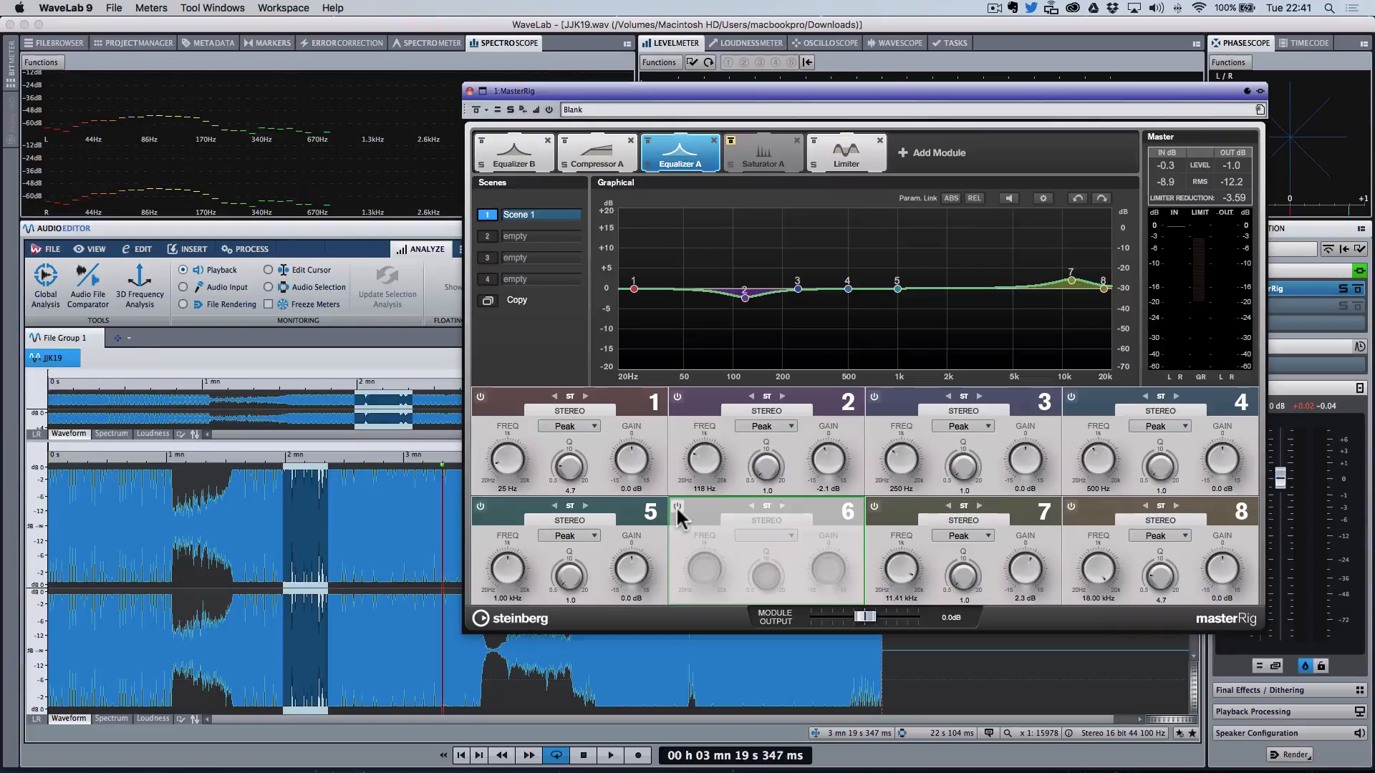
Step: Open Saturator A, move its first crossover to about 200 Hz, and solo band 2 during playback
{"action": "left_click", "coordinate": [747, 149]}
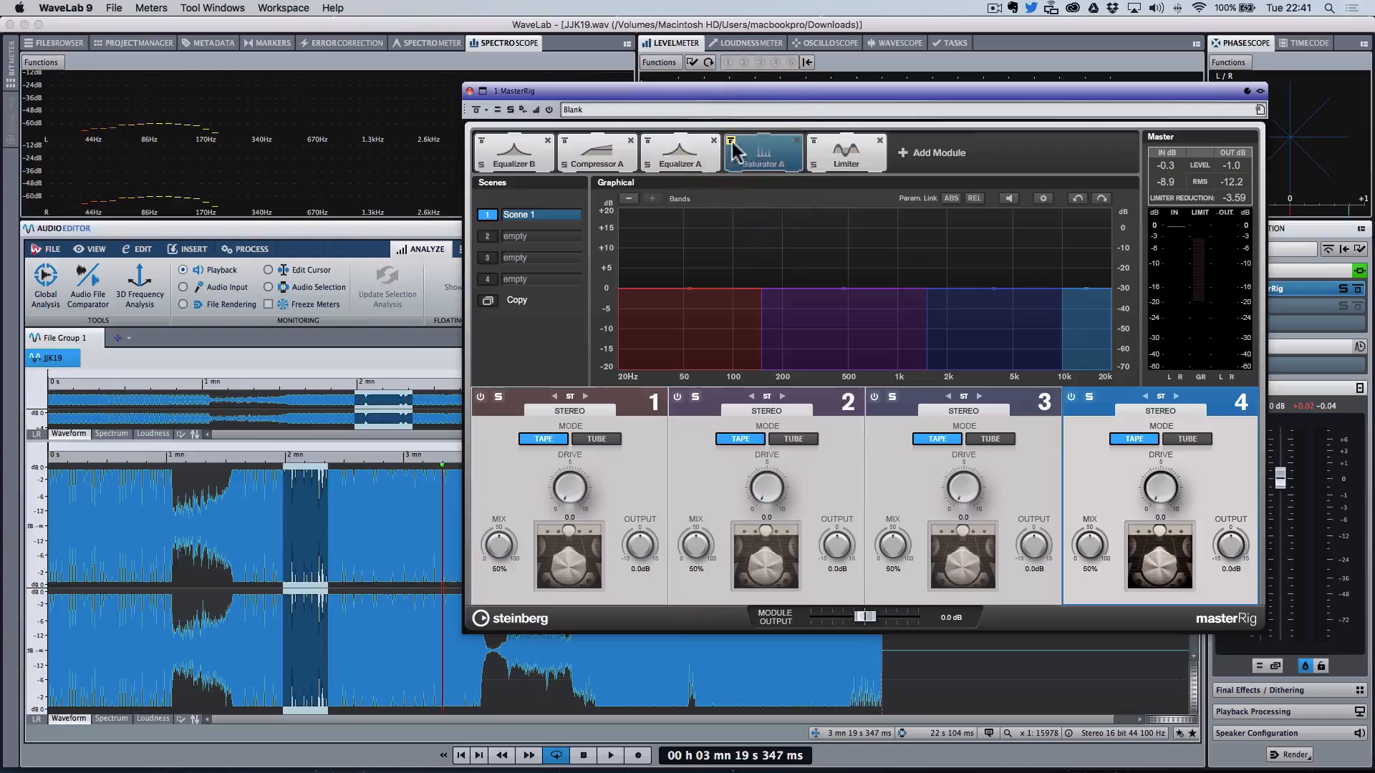
{"action": "left_click", "coordinate": [890, 396]}
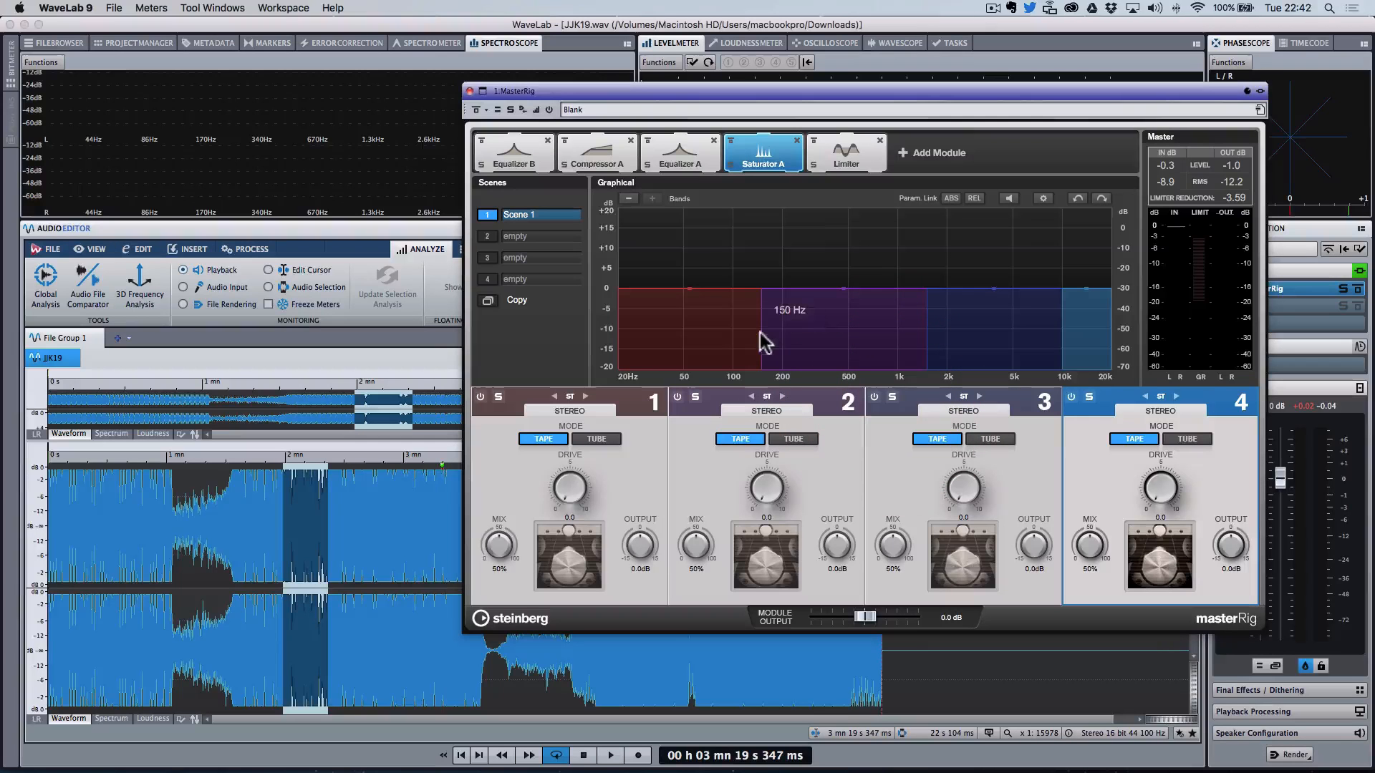
{"action": "left_click_drag", "start_coordinate": [762, 331], "coordinate": [778, 334]}
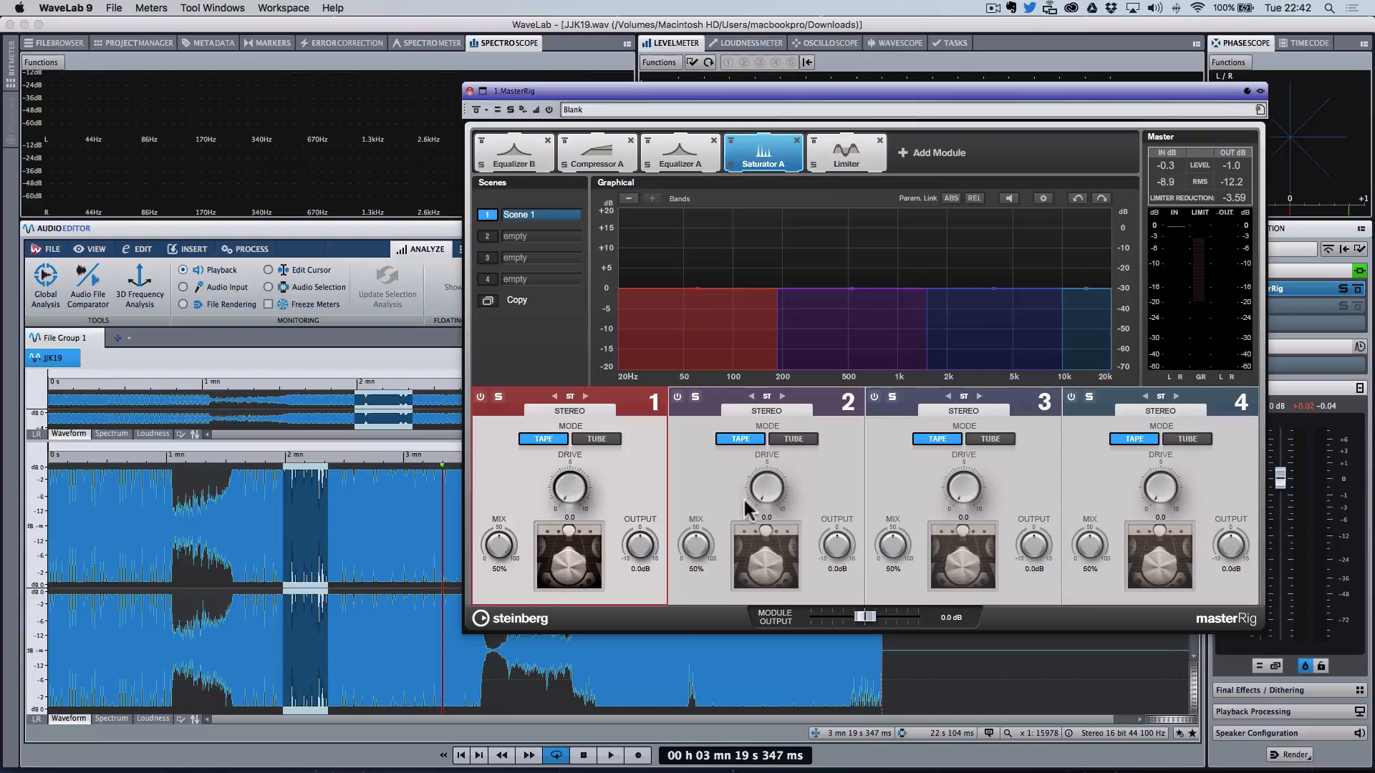
{"action": "left_click", "coordinate": [694, 397]}
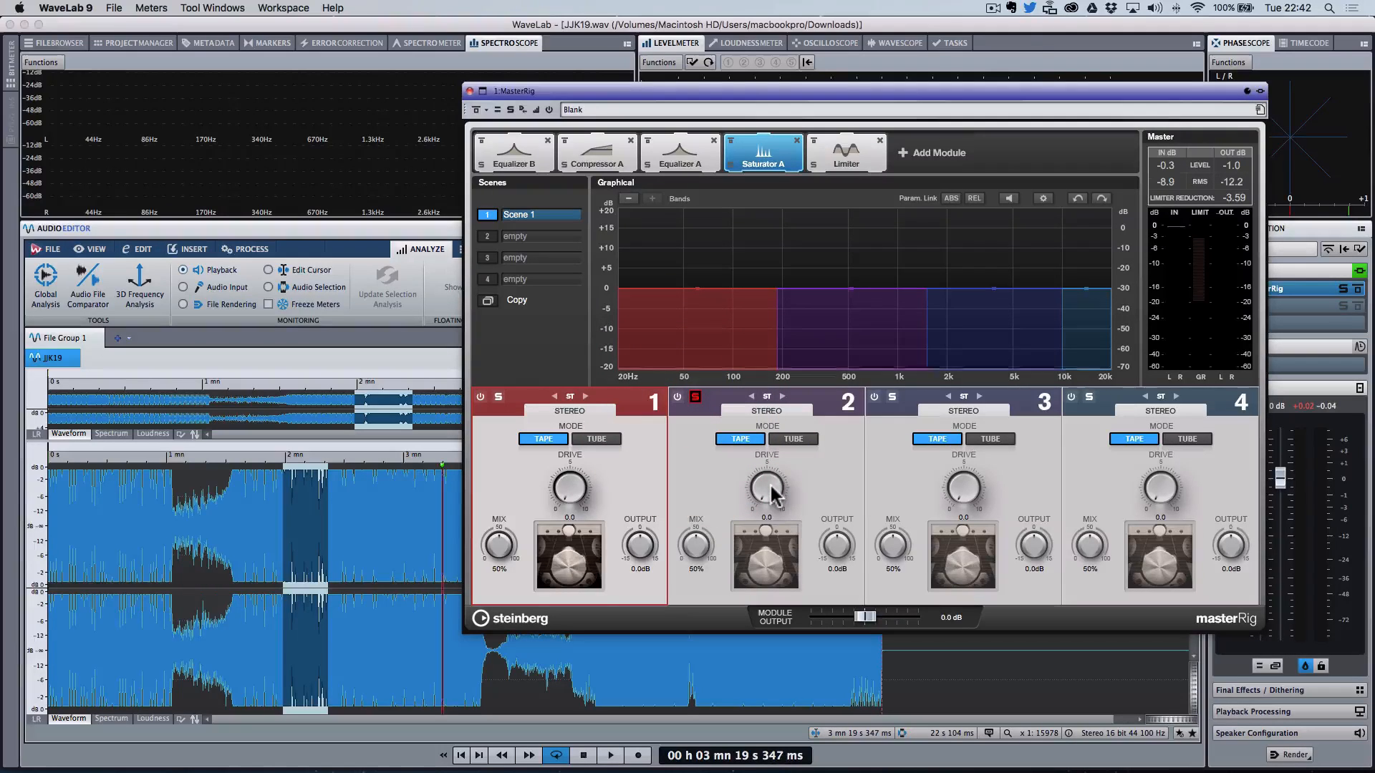
{"action": "key", "text": "space"}
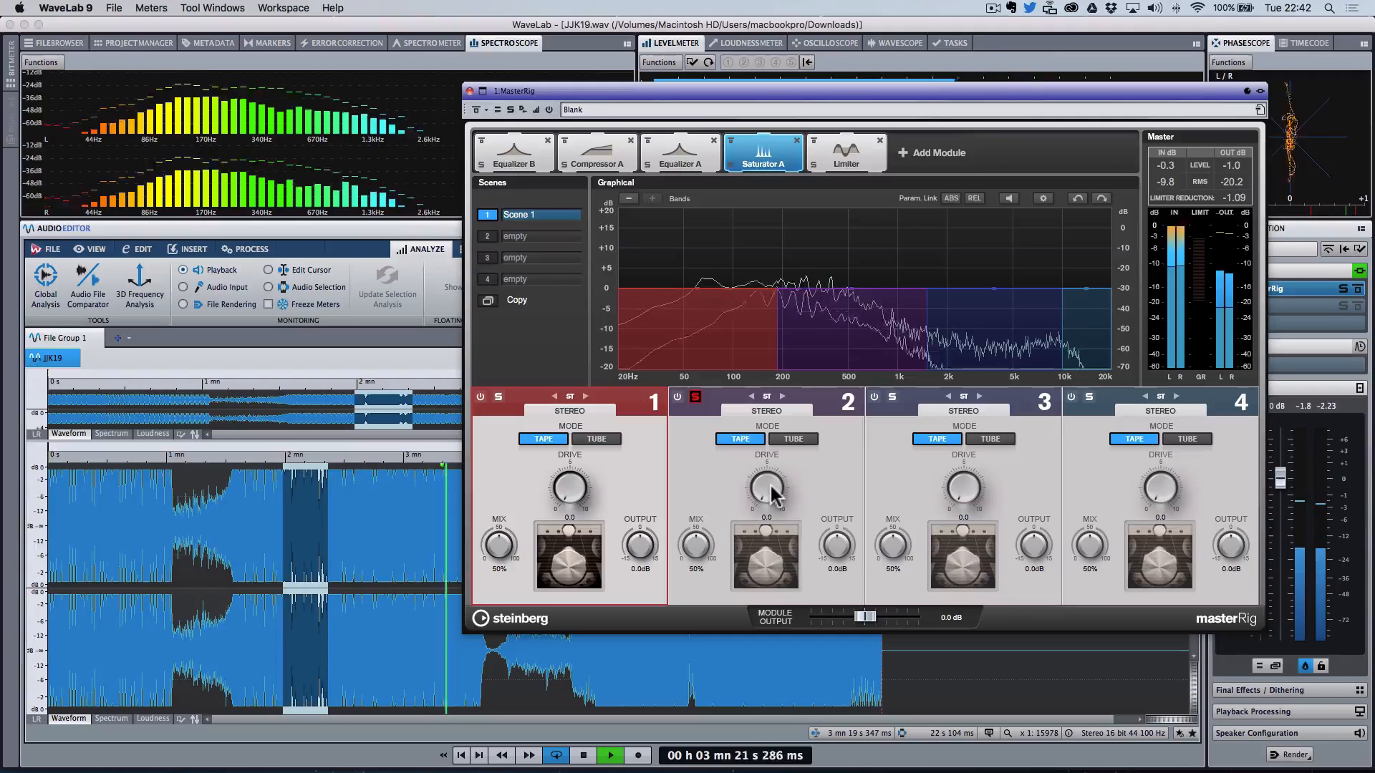
Step: Set Saturator band 2's drive to about 5.4 and its mix to 100%
{"action": "left_click_drag", "start_coordinate": [772, 492], "coordinate": [781, 430]}
{"action": "left_click_drag", "start_coordinate": [696, 540], "coordinate": [723, 412]}
{"action": "mouse_move", "coordinate": [770, 484]}
{"action": "left_mouse_down"}
{"action": "mouse_move", "coordinate": [777, 439]}
{"action": "mouse_move", "coordinate": [774, 496]}
{"action": "left_mouse_up"}
Step: Solo Saturator band 3 and set its drive to about 3.6 and its mix to 100%
{"action": "left_click", "coordinate": [893, 396]}
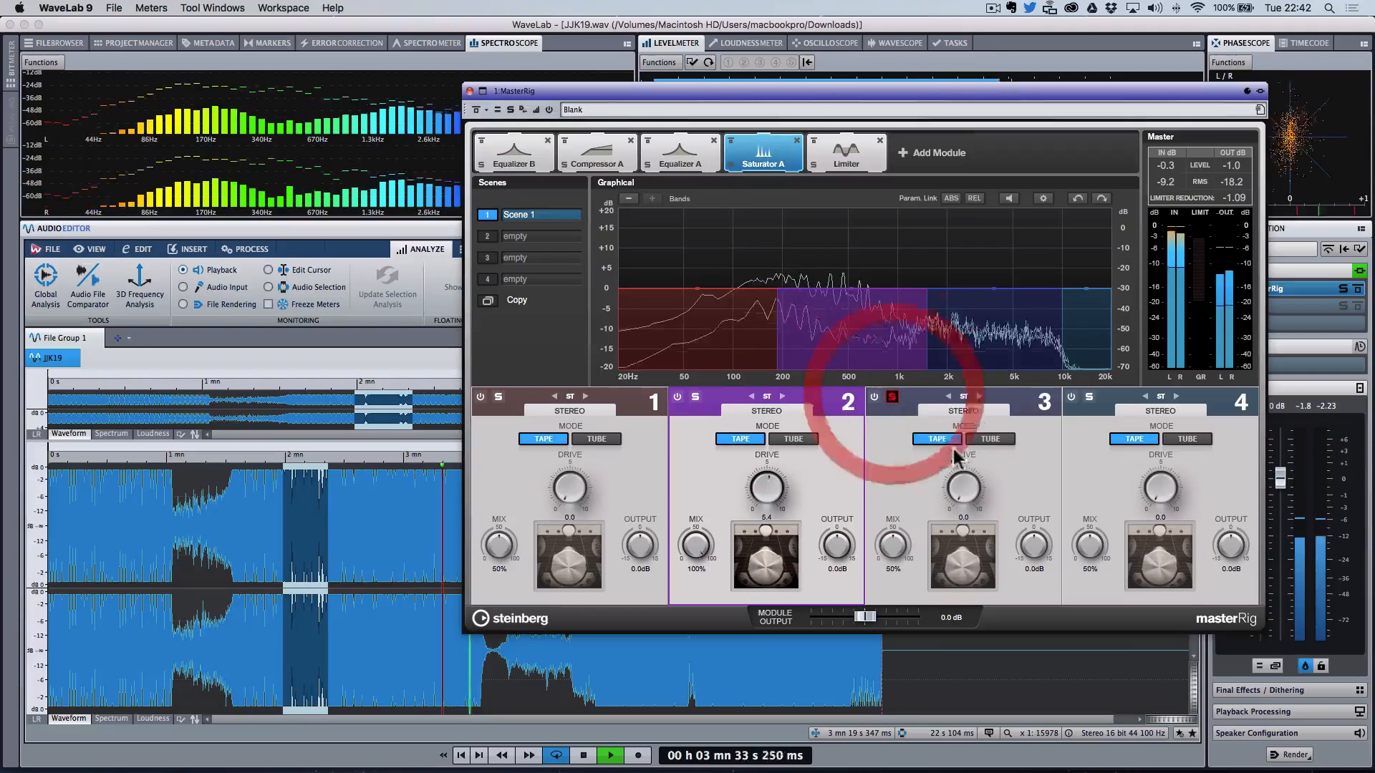
{"action": "left_click_drag", "start_coordinate": [967, 494], "coordinate": [965, 438]}
{"action": "left_click_drag", "start_coordinate": [890, 551], "coordinate": [914, 463]}
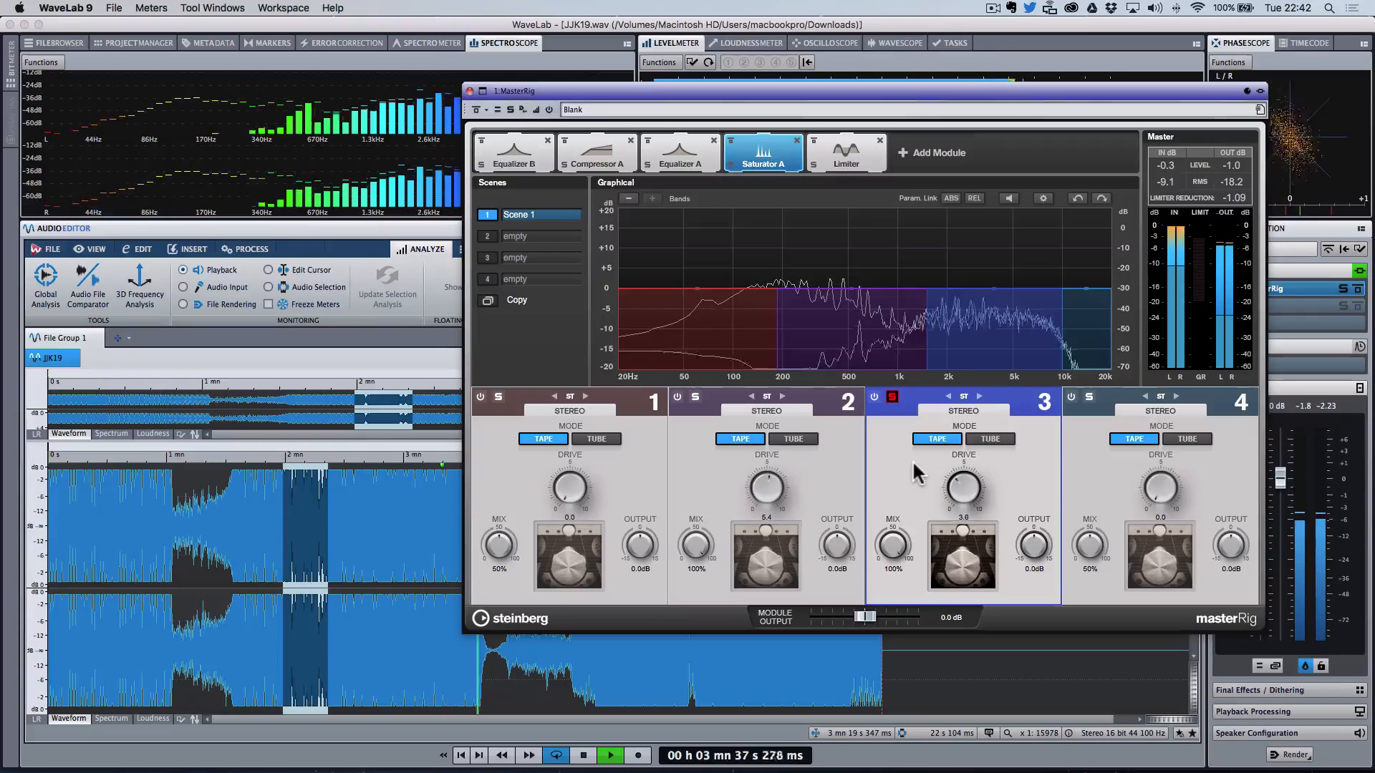
Step: Move the upper Saturator crossover to about 7.27 kHz and trim the drives to about 4.7 on band 2 and 3.5 on band 3
{"action": "left_click_drag", "start_coordinate": [1065, 337], "coordinate": [1044, 342]}
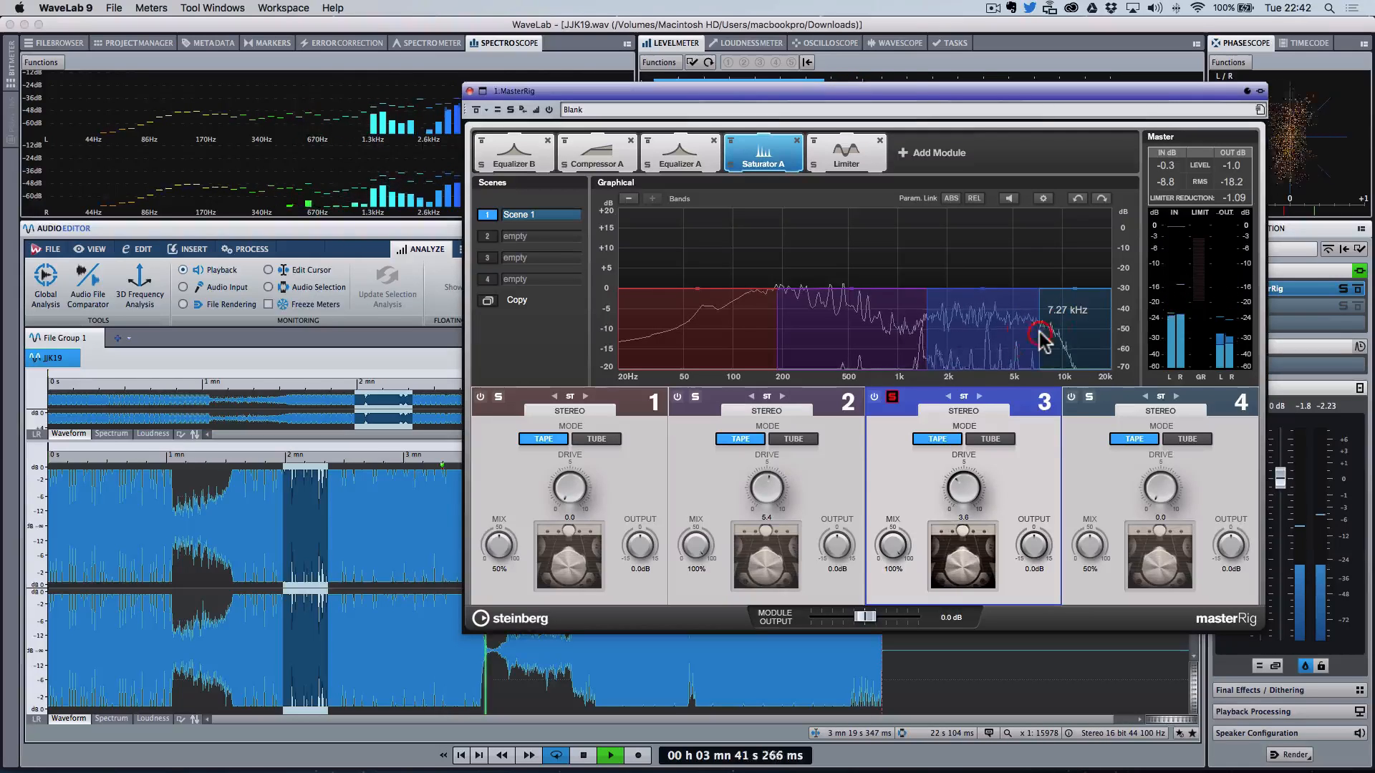
{"action": "key", "text": "space"}
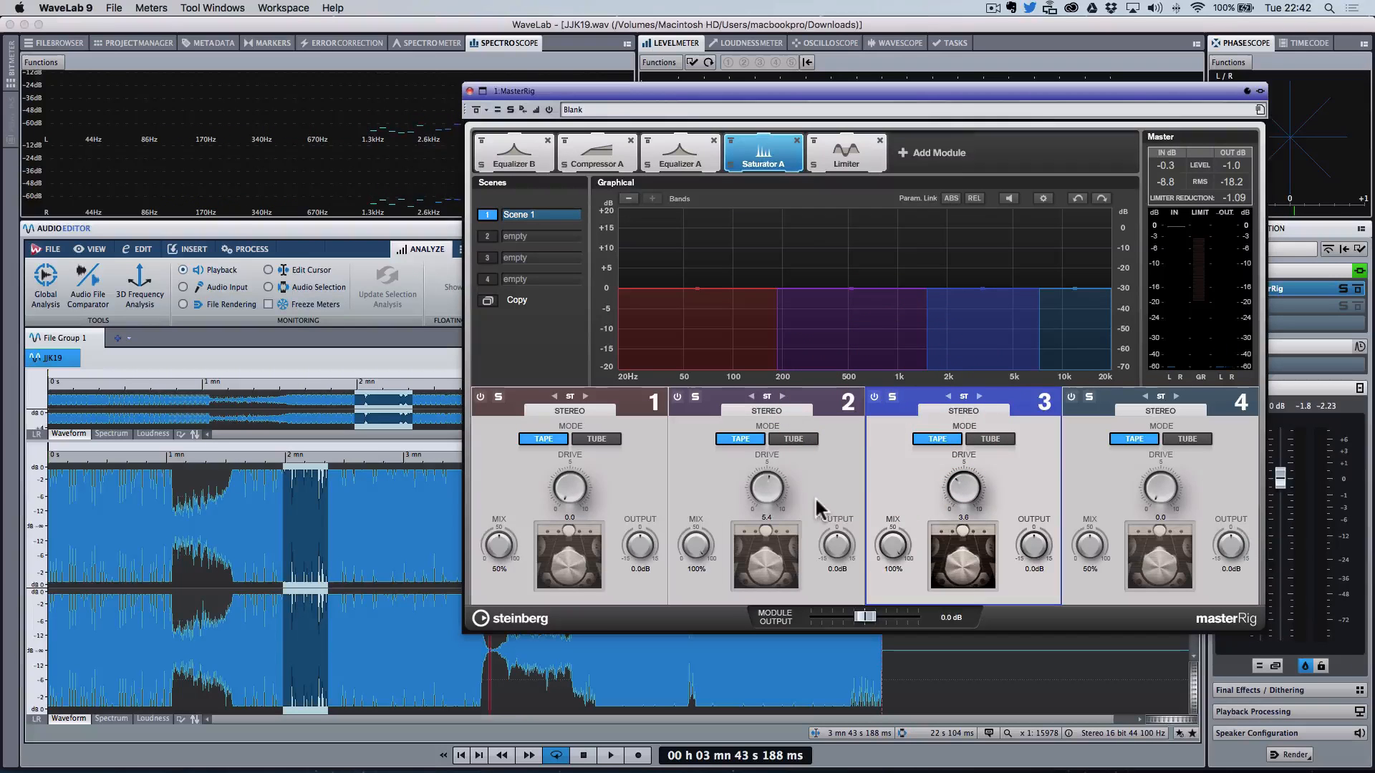
{"action": "left_click_drag", "start_coordinate": [768, 493], "coordinate": [764, 501]}
{"action": "left_click", "coordinate": [965, 490]}
Step: Play the track from around 2 min 49 s, comparing with the MasterRig bypassed
{"action": "left_click", "coordinate": [282, 534]}
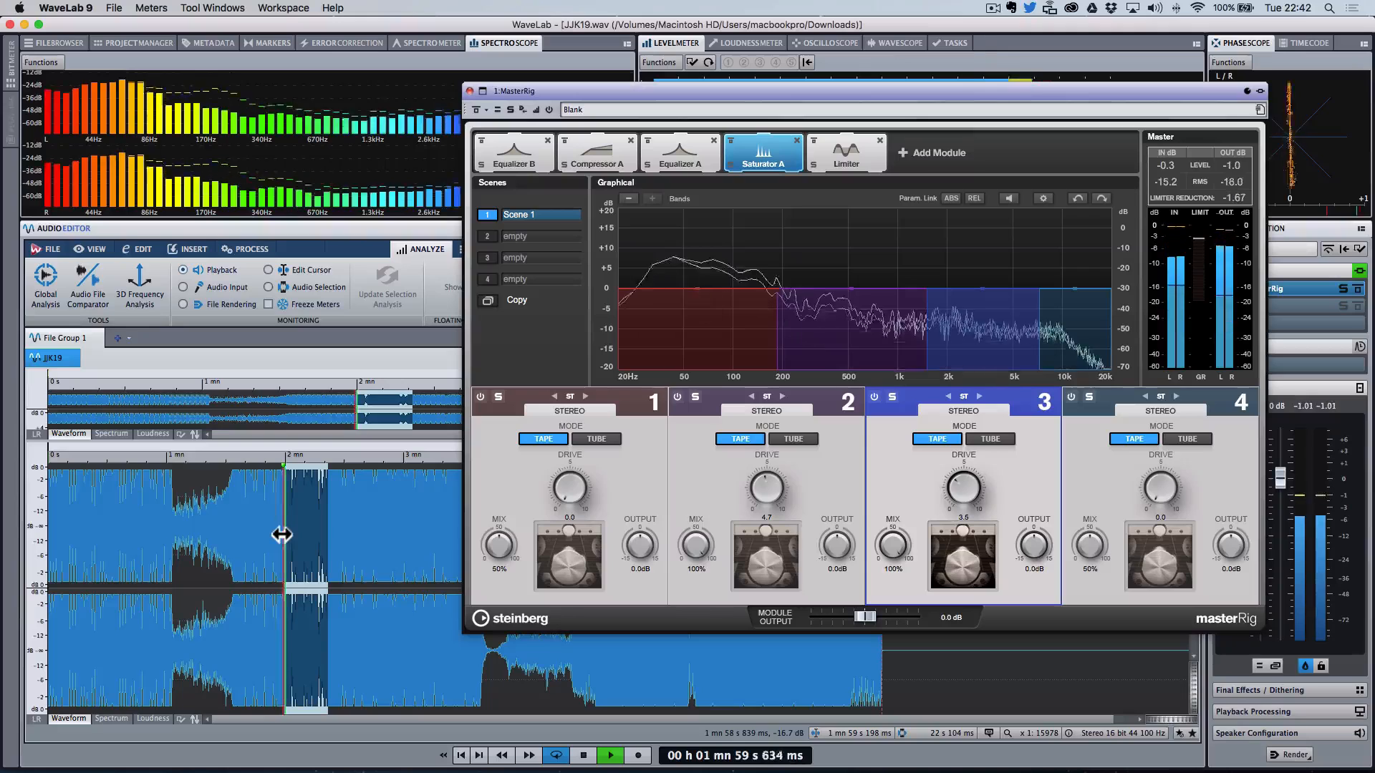
{"action": "left_click", "coordinate": [384, 546]}
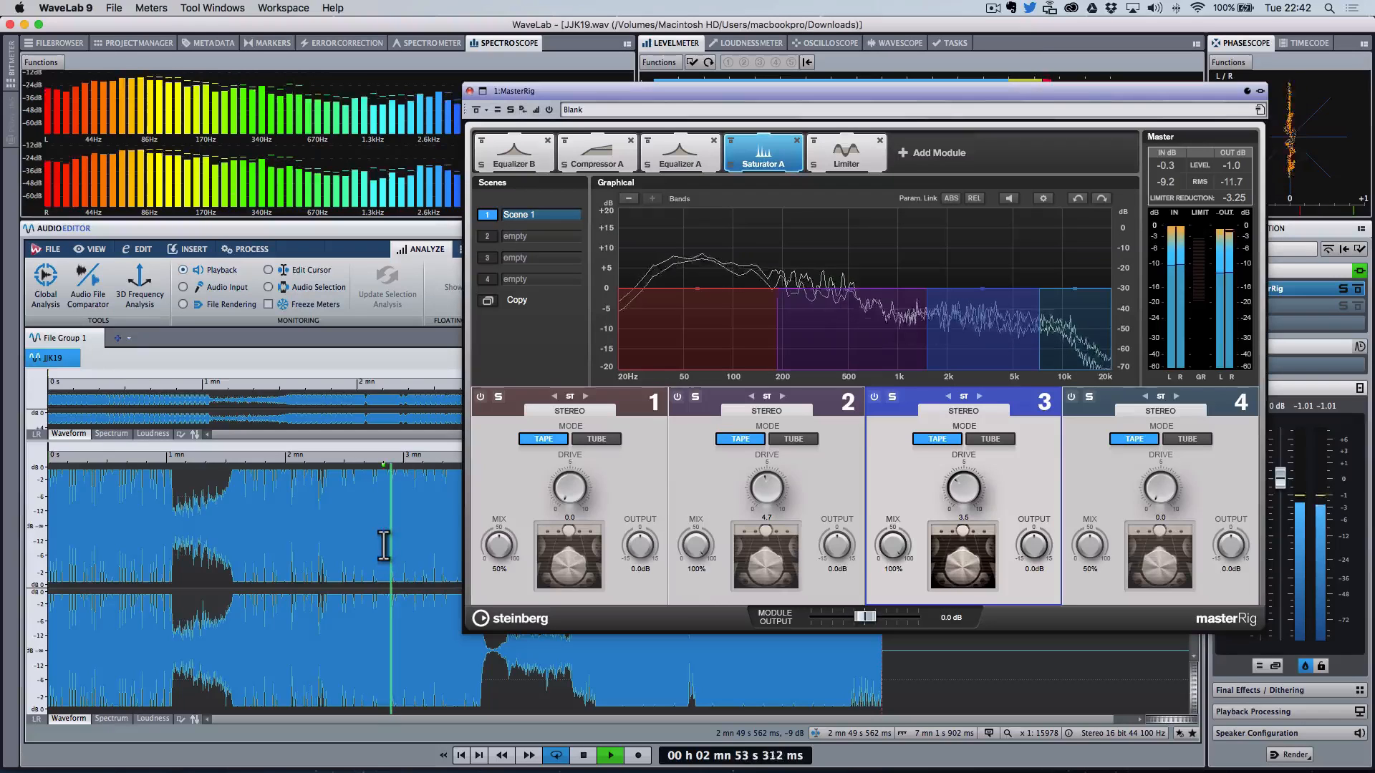
{"action": "left_click", "coordinate": [476, 111]}
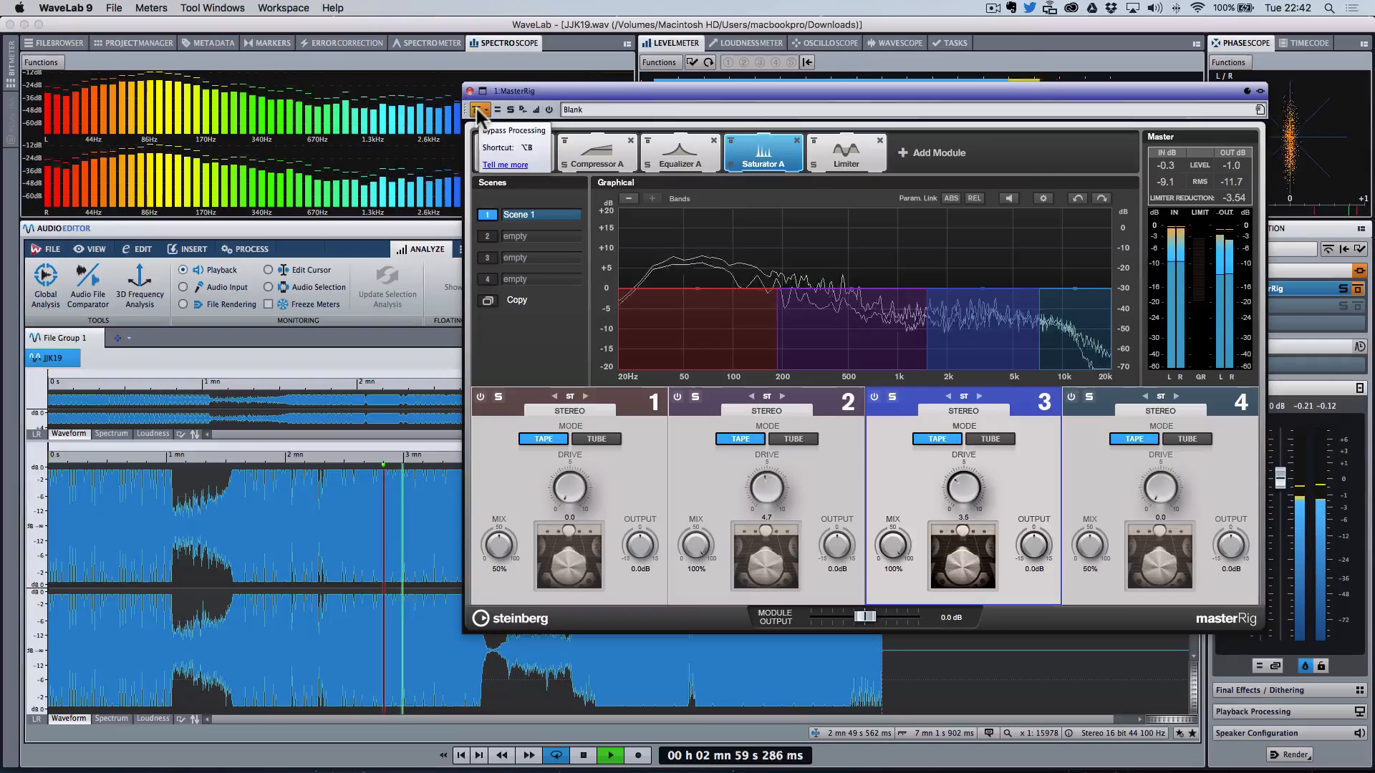
Step: Stop playback and lower the Saturator drives to about 3.3 on band 2 and 2.6 on band 3
{"action": "left_click", "coordinate": [475, 109]}
{"action": "key", "text": "space"}
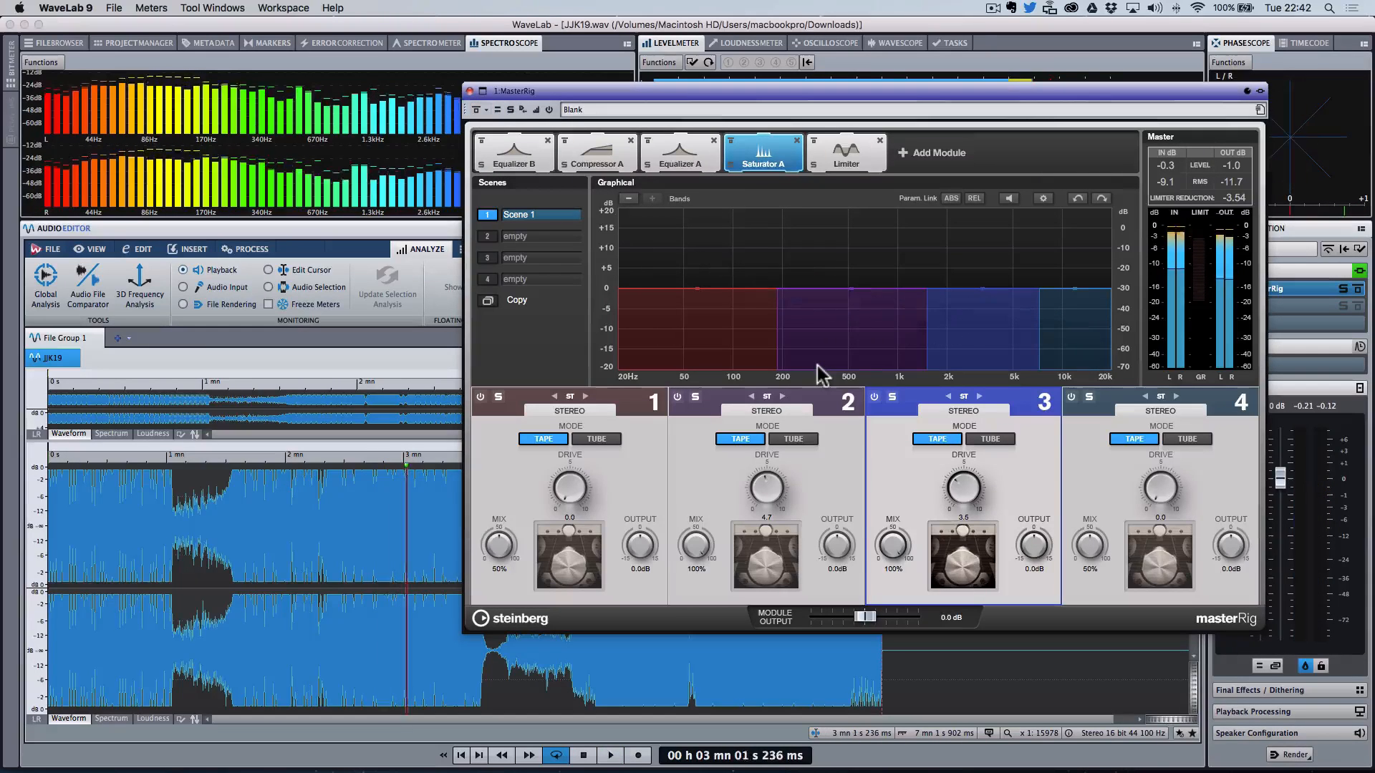
{"action": "left_click_drag", "start_coordinate": [967, 493], "coordinate": [970, 499]}
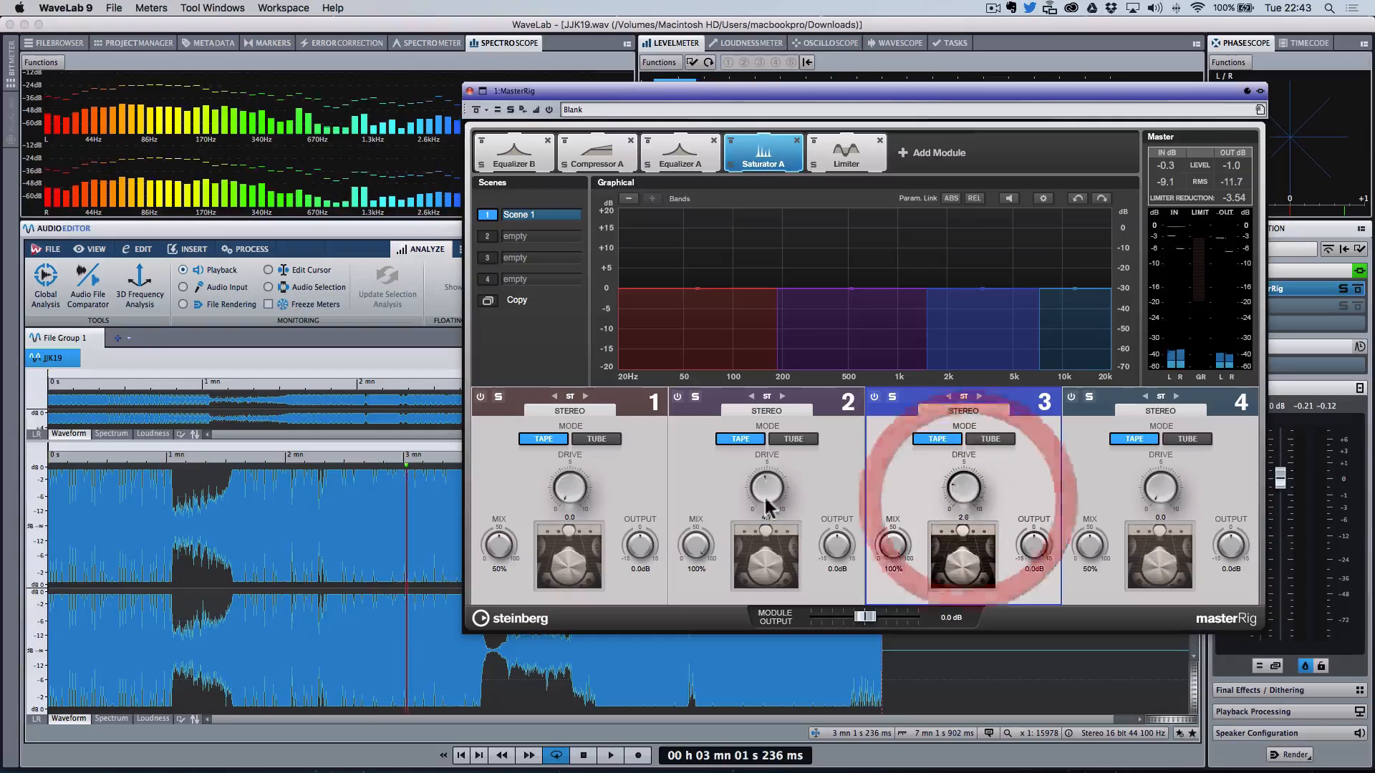
{"action": "left_click_drag", "start_coordinate": [766, 492], "coordinate": [767, 507]}
Step: In Equalizer A, cut band 5 at about 1 kHz to -2.5 dB while the track plays
{"action": "left_click", "coordinate": [678, 150]}
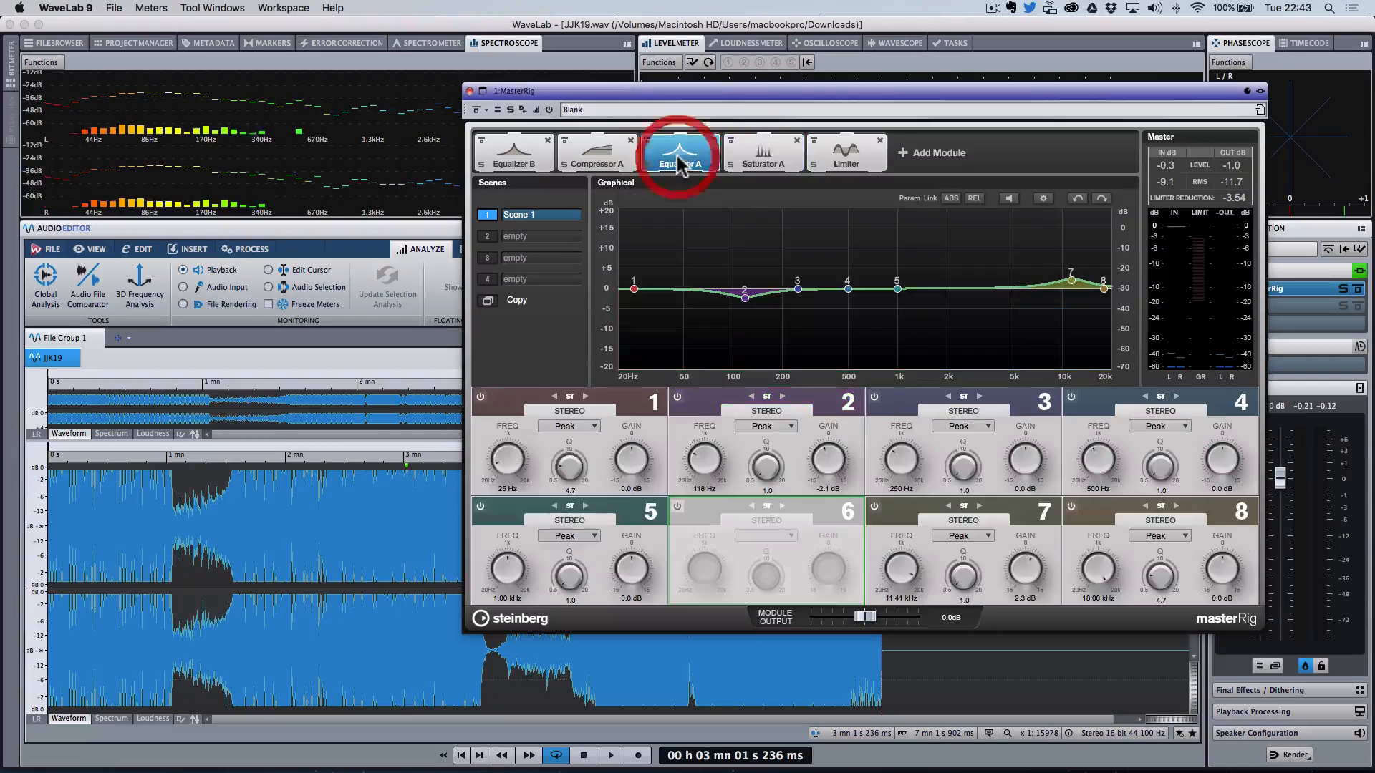
{"action": "left_click", "coordinate": [897, 287]}
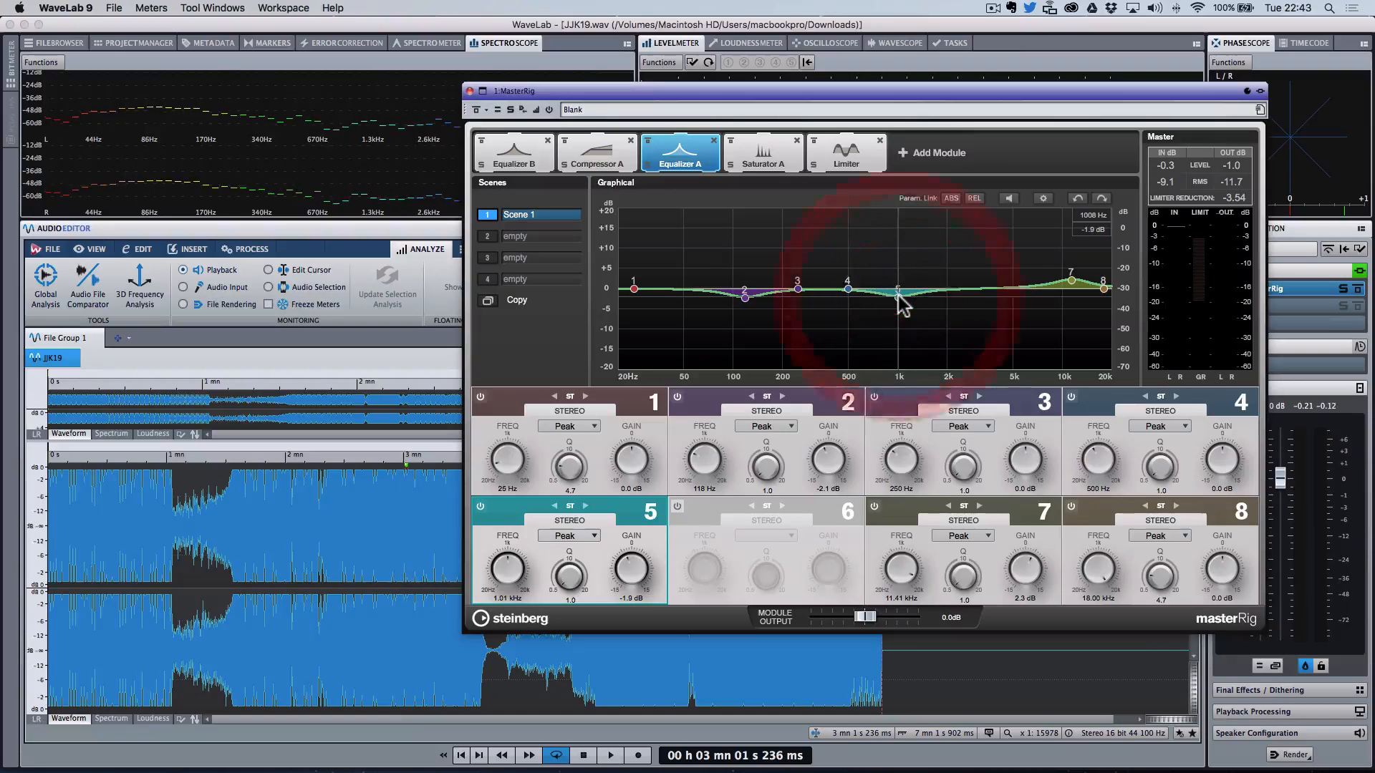
{"action": "key", "text": "space"}
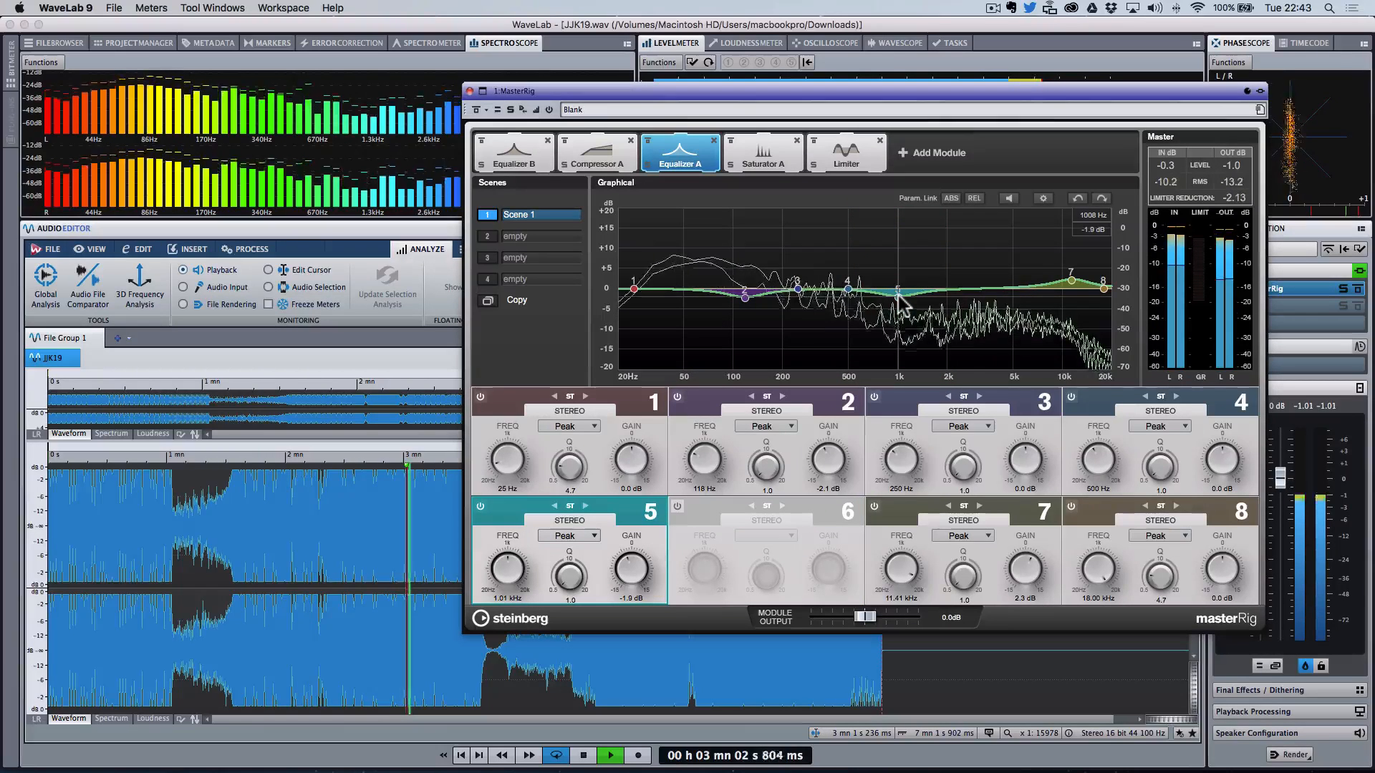
{"action": "left_click", "coordinate": [898, 295]}
{"action": "left_click_drag", "start_coordinate": [899, 298], "coordinate": [900, 304]}
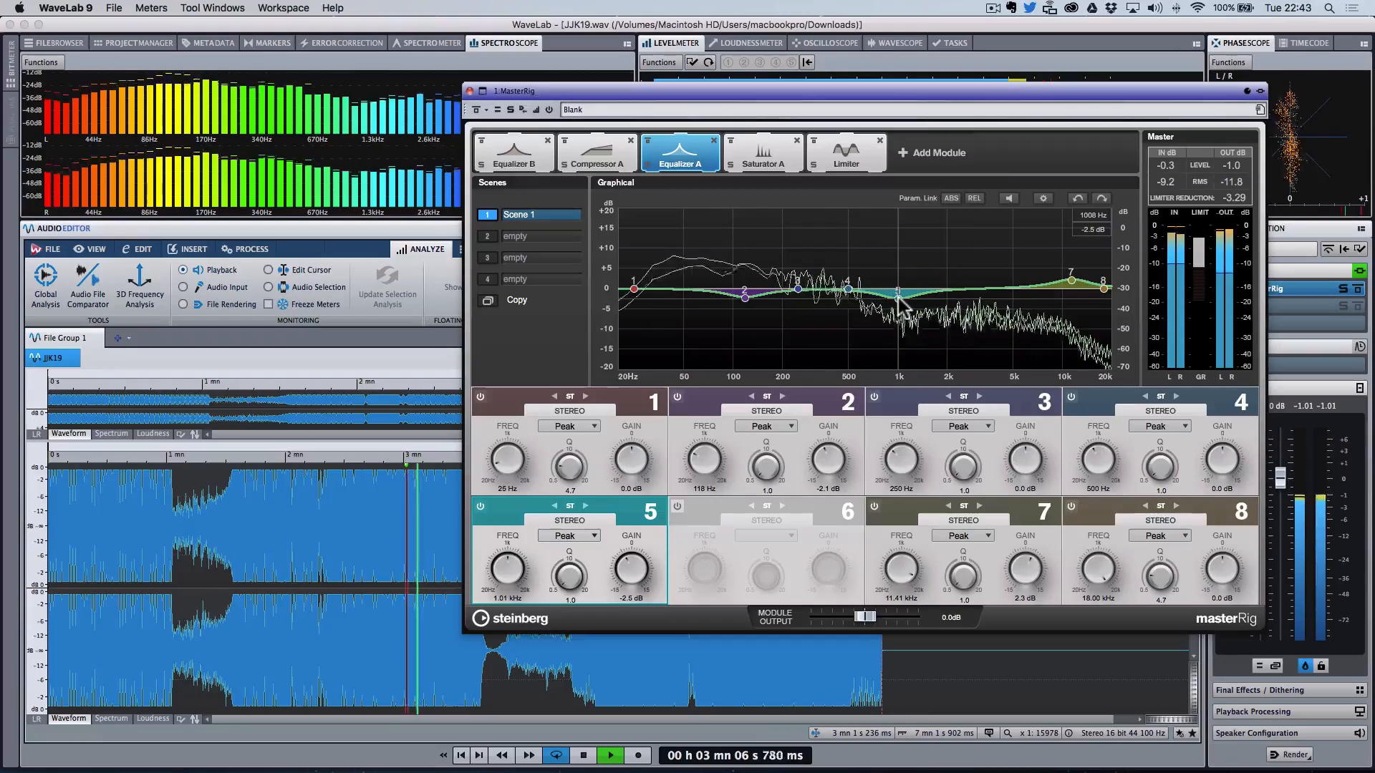
Step: Toggle the Saturator module's bypass and trim its drives to about 2.9 on band 2 and 2.5 on band 3
{"action": "left_click", "coordinate": [761, 160]}
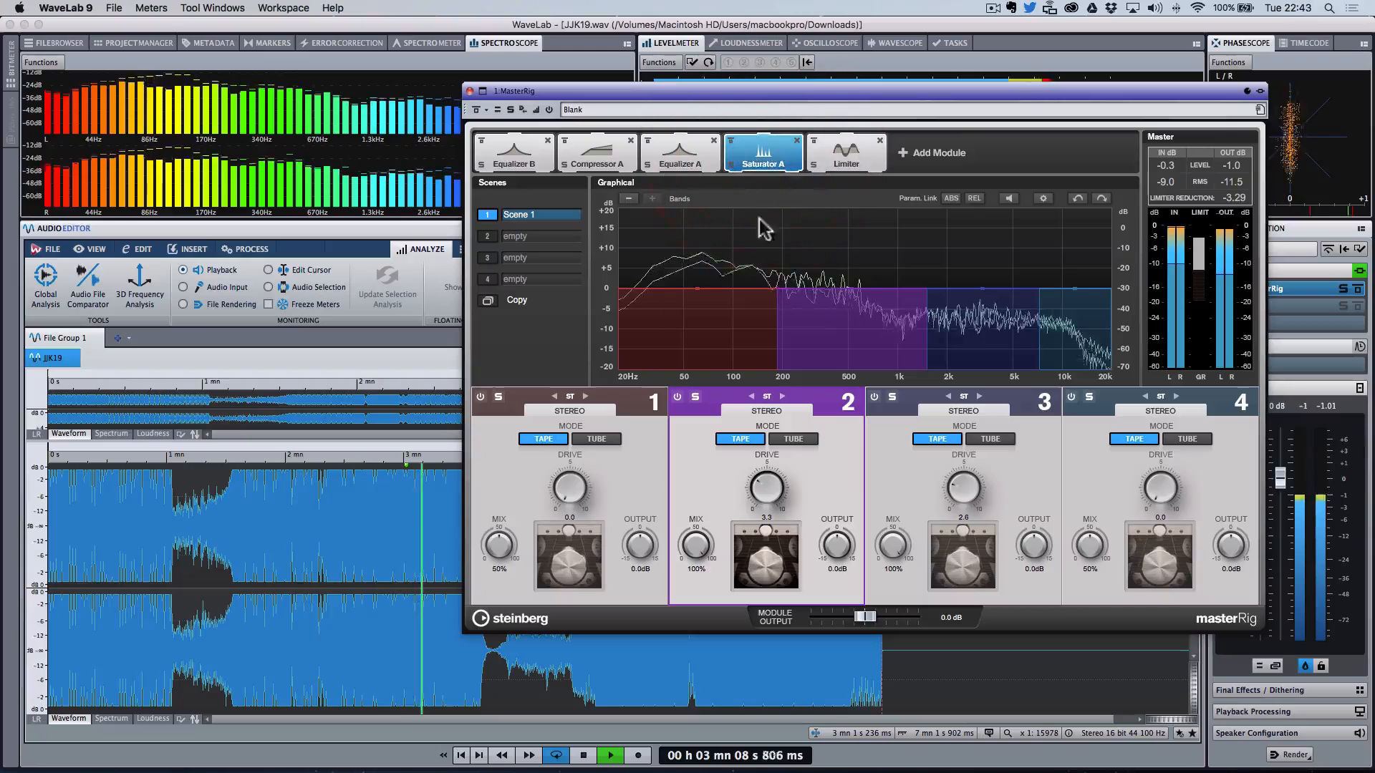
{"action": "left_click", "coordinate": [732, 140]}
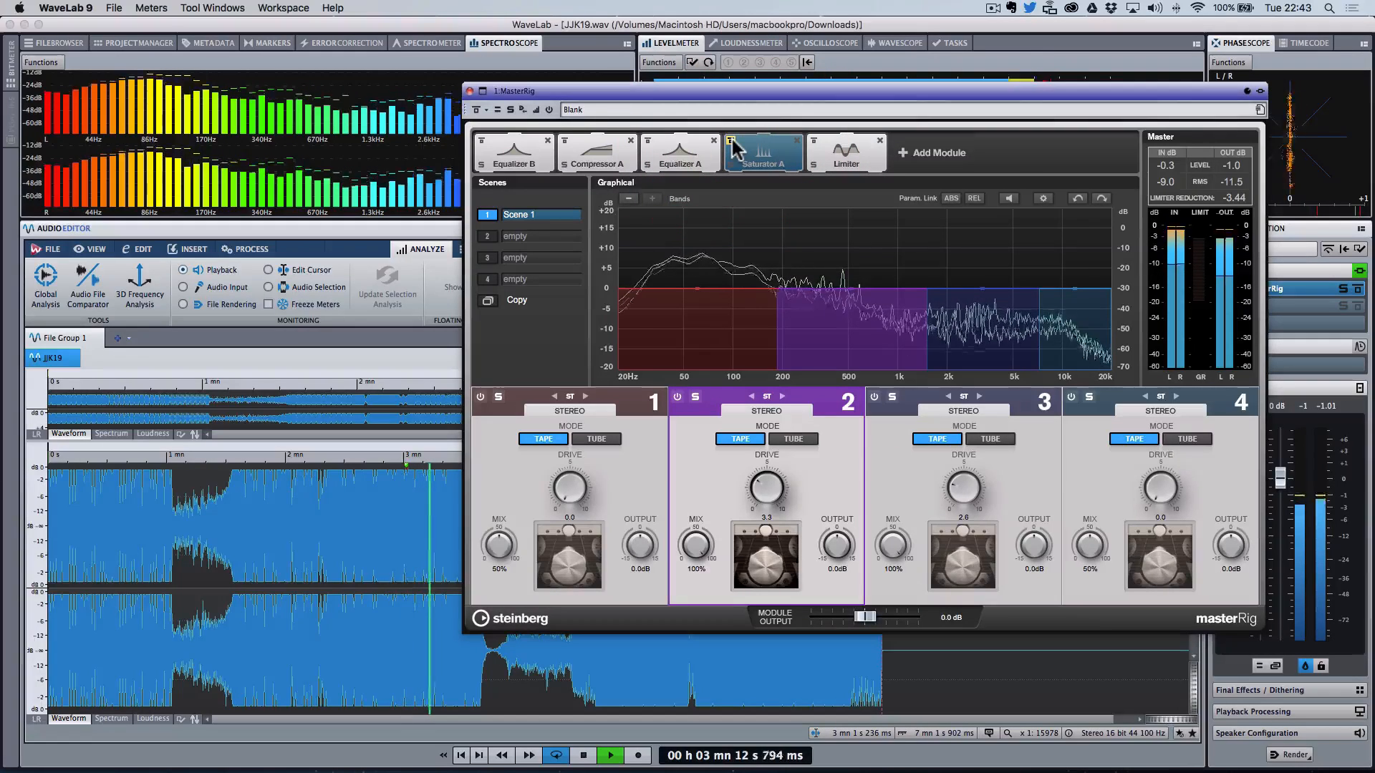
{"action": "left_click", "coordinate": [732, 141]}
{"action": "left_click_drag", "start_coordinate": [963, 493], "coordinate": [966, 496]}
{"action": "left_click_drag", "start_coordinate": [766, 482], "coordinate": [774, 501]}
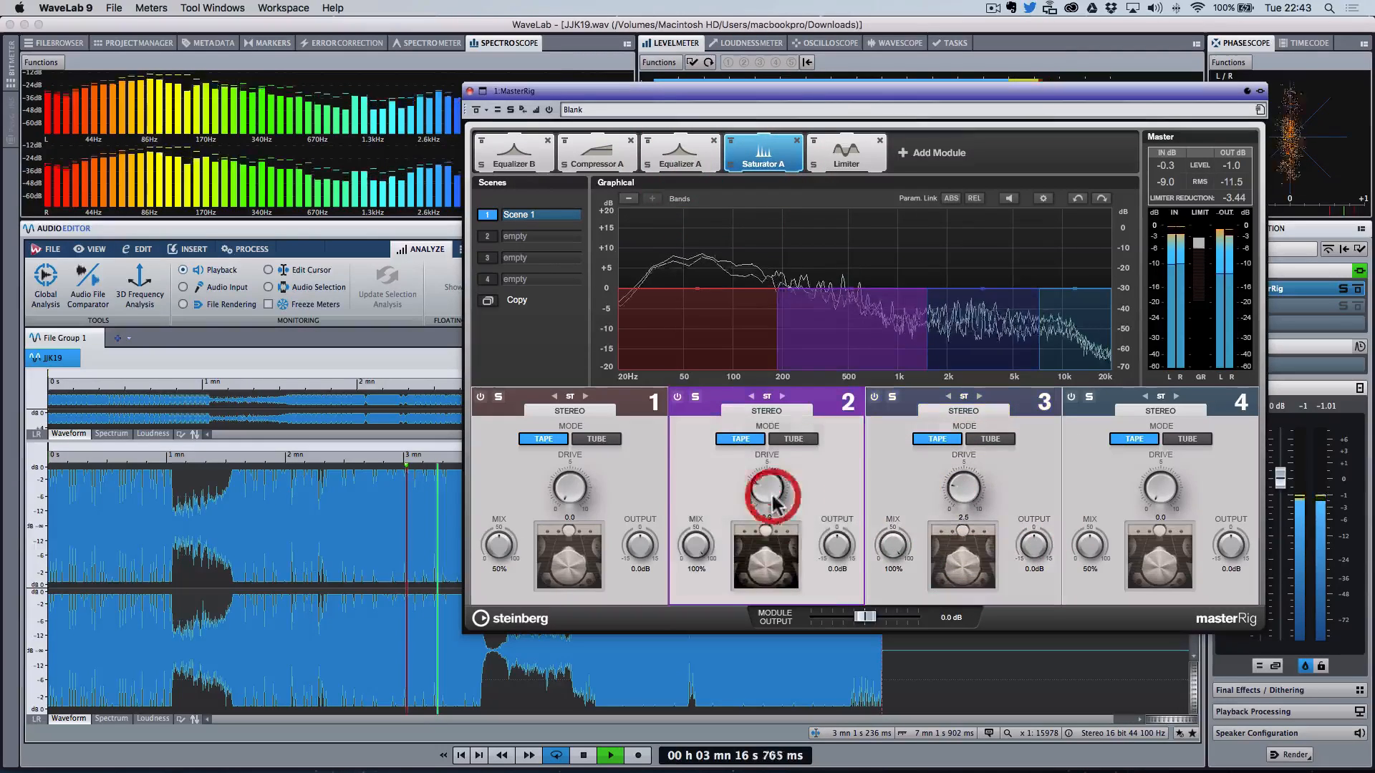
Step: In Equalizer A, move band 4 to about 448 Hz with a cut of about -2.7 dB
{"action": "left_click", "coordinate": [699, 159]}
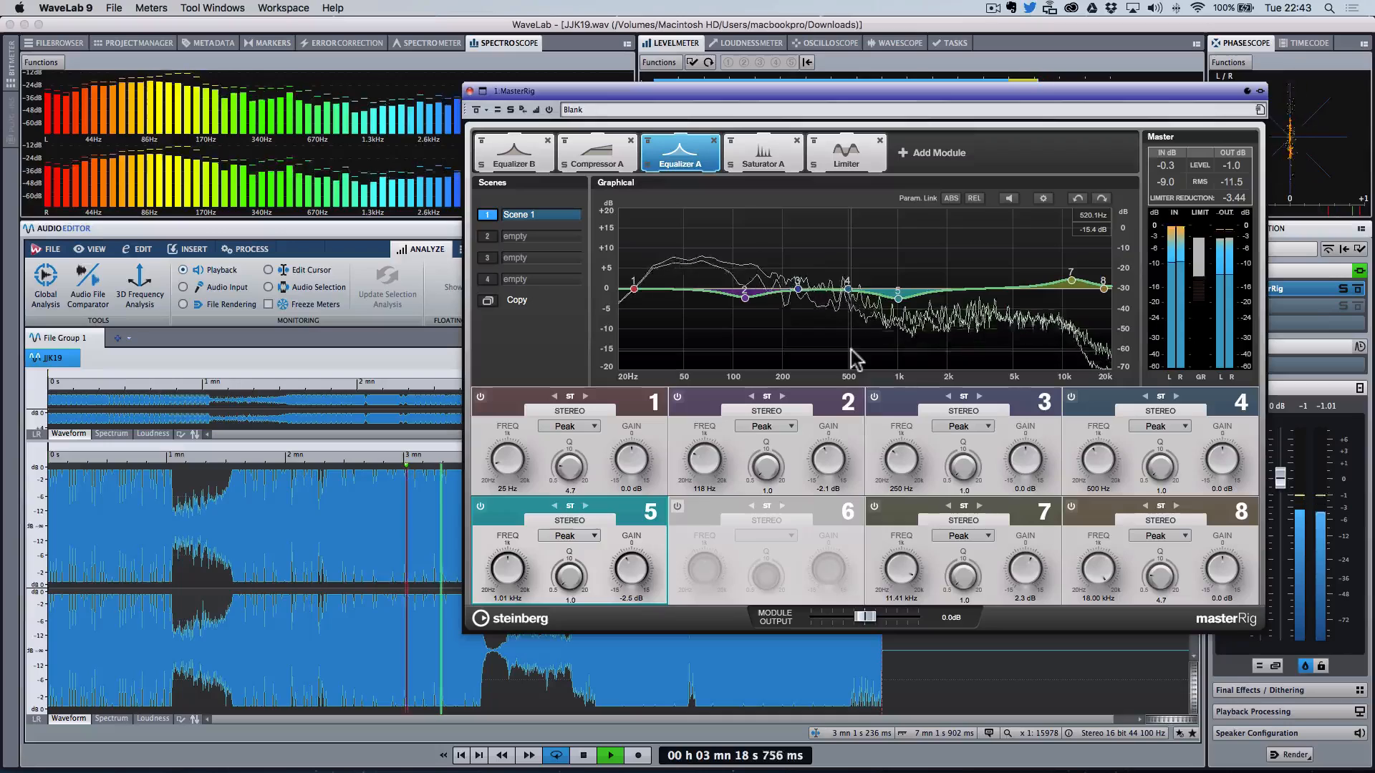
{"action": "left_click_drag", "start_coordinate": [848, 286], "coordinate": [847, 237]}
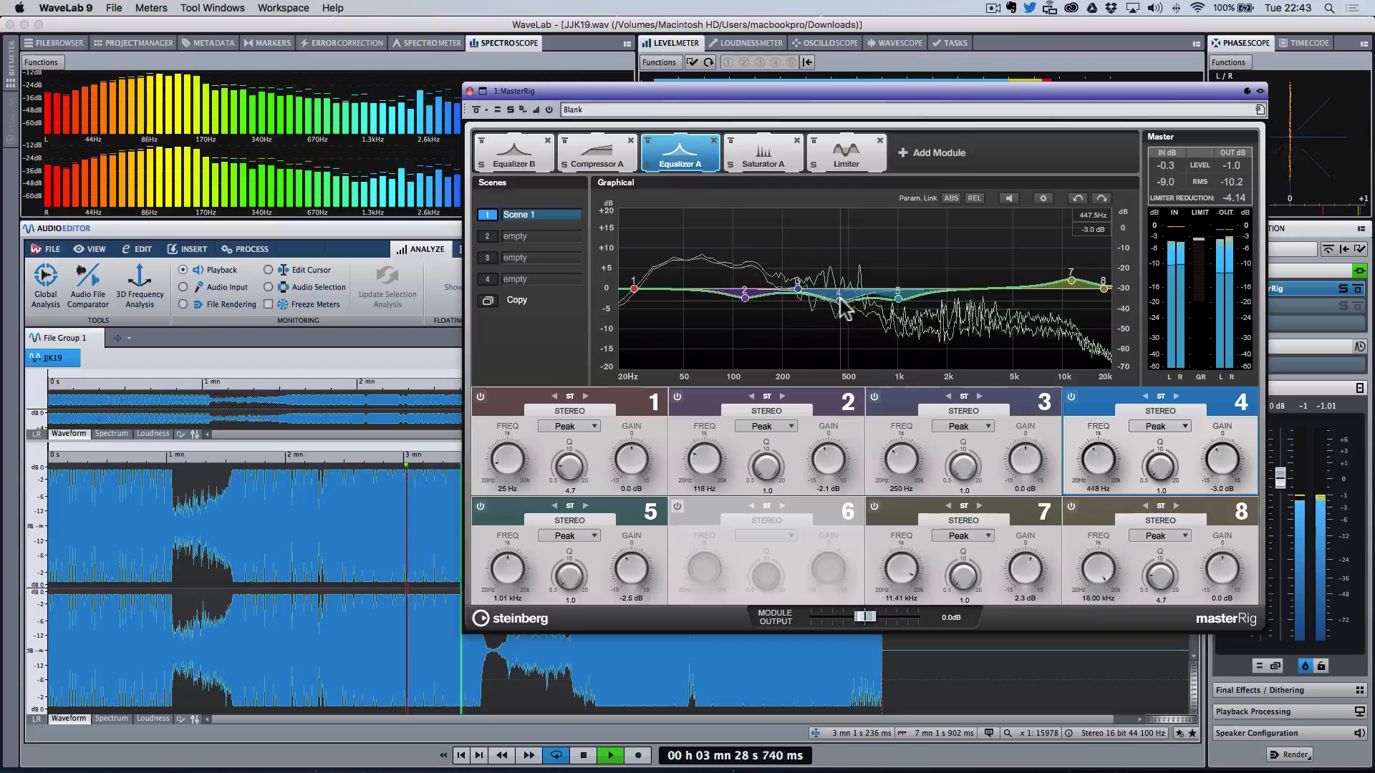
{"action": "left_click", "coordinate": [475, 111]}
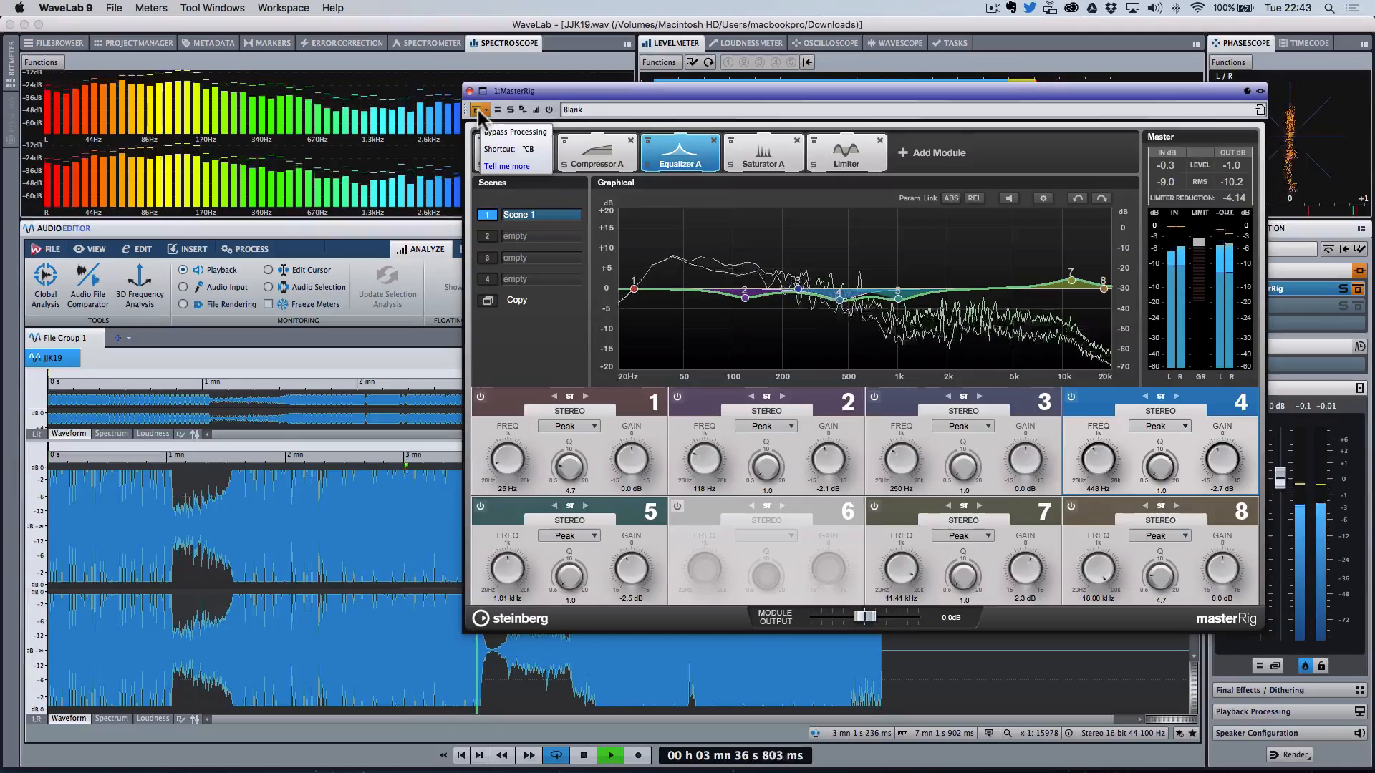
{"action": "left_click", "coordinate": [477, 110]}
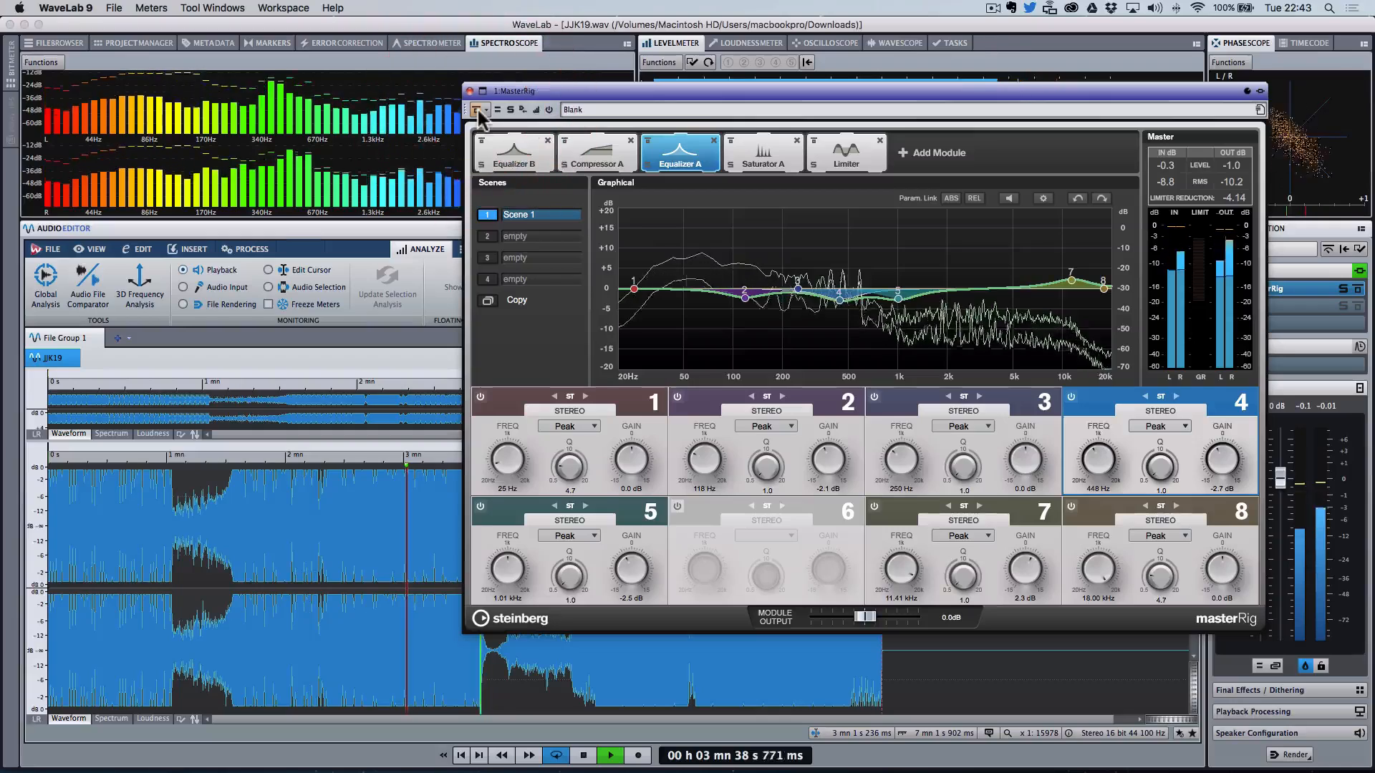
Step: Play the track from around 2 min 57 s comparing with the MasterRig bypassed, then stop playback
{"action": "left_click", "coordinate": [400, 558]}
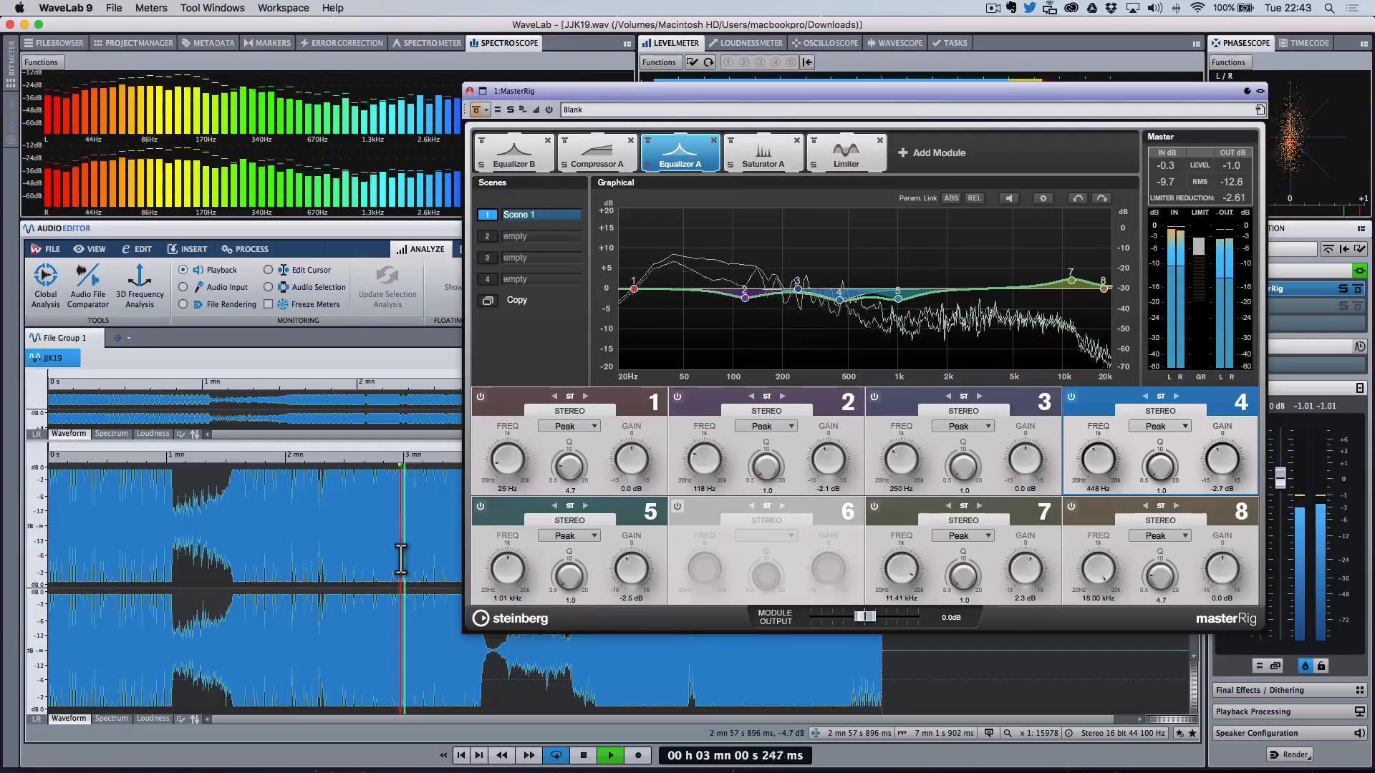
{"action": "left_click", "coordinate": [476, 111]}
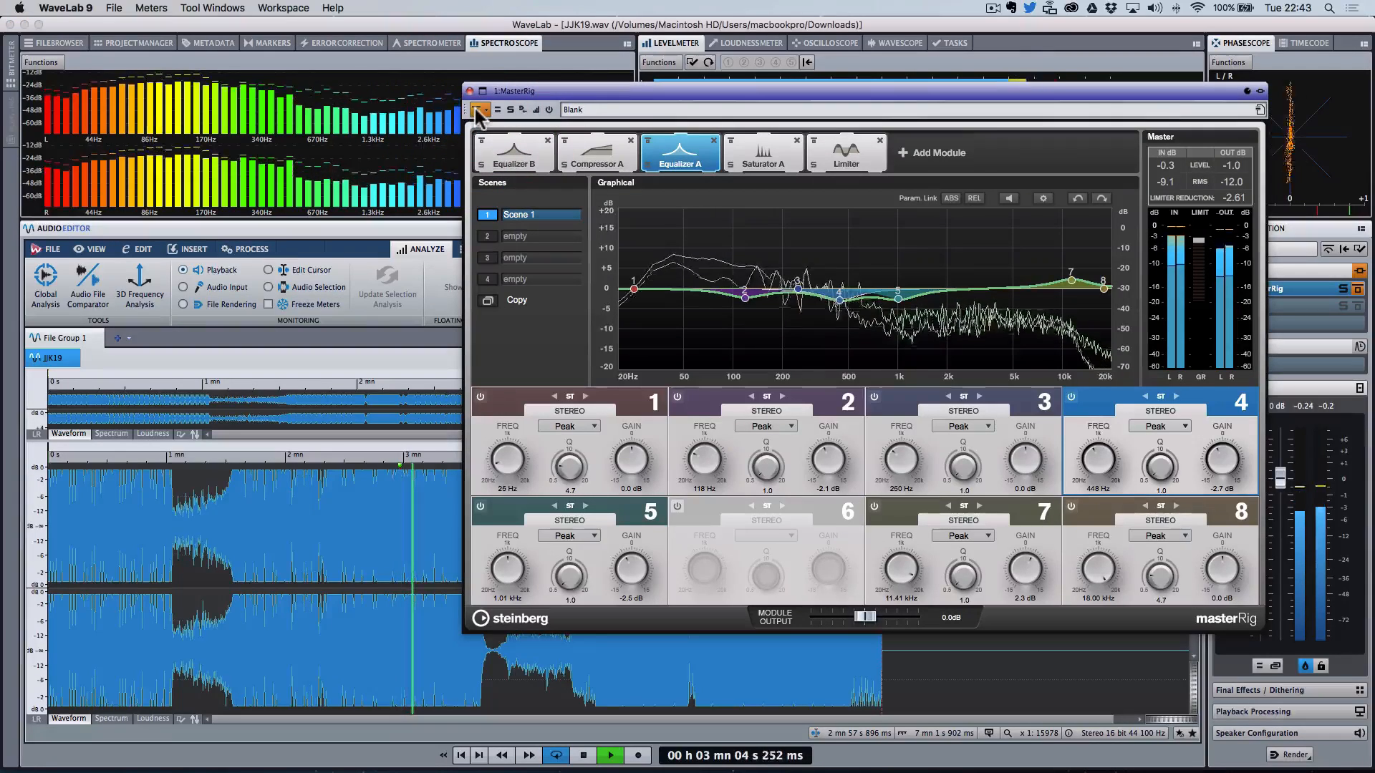
{"action": "left_click", "coordinate": [475, 110]}
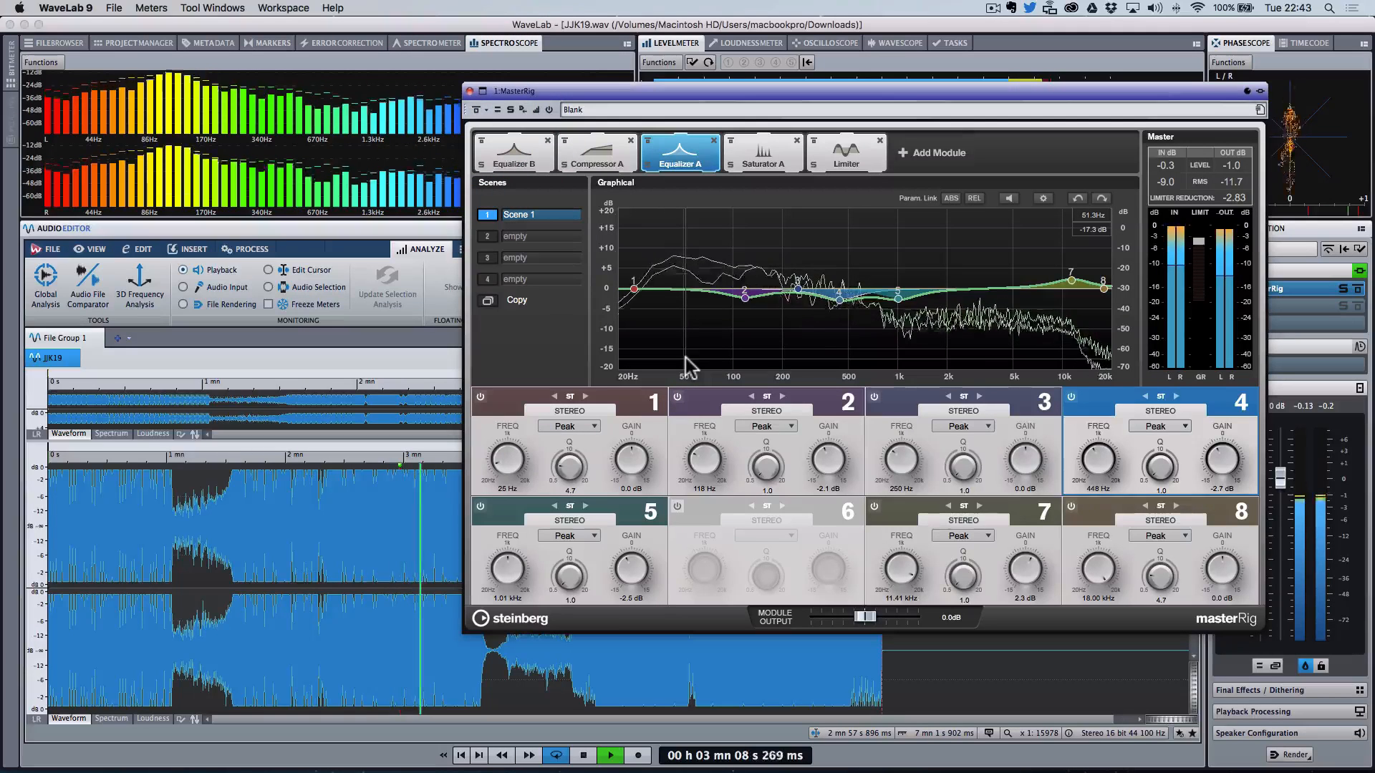
{"action": "key", "text": "space"}
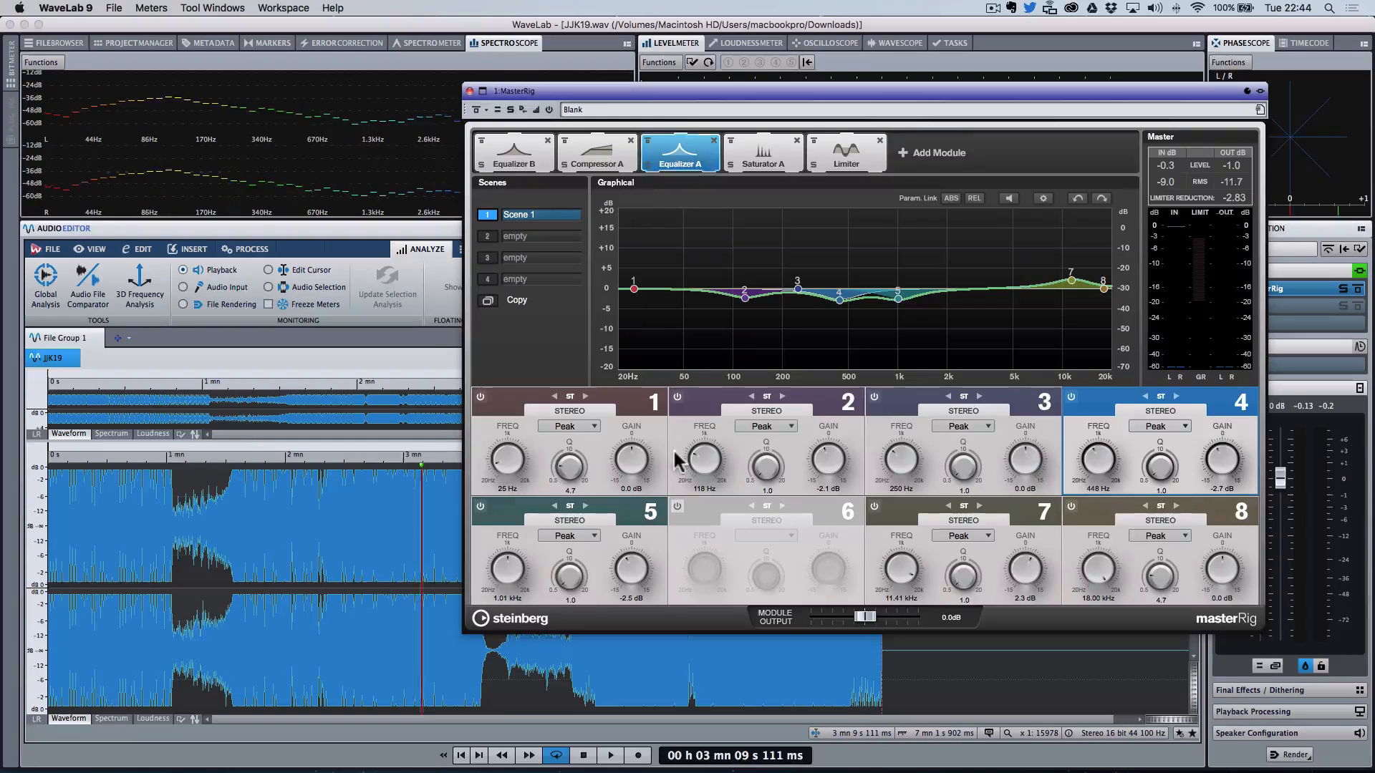
Step: Switch Equalizer A band 1 to Low Shelf at about 76 Hz and boost it about 3.9 dB during playback
{"action": "left_click", "coordinate": [571, 427]}
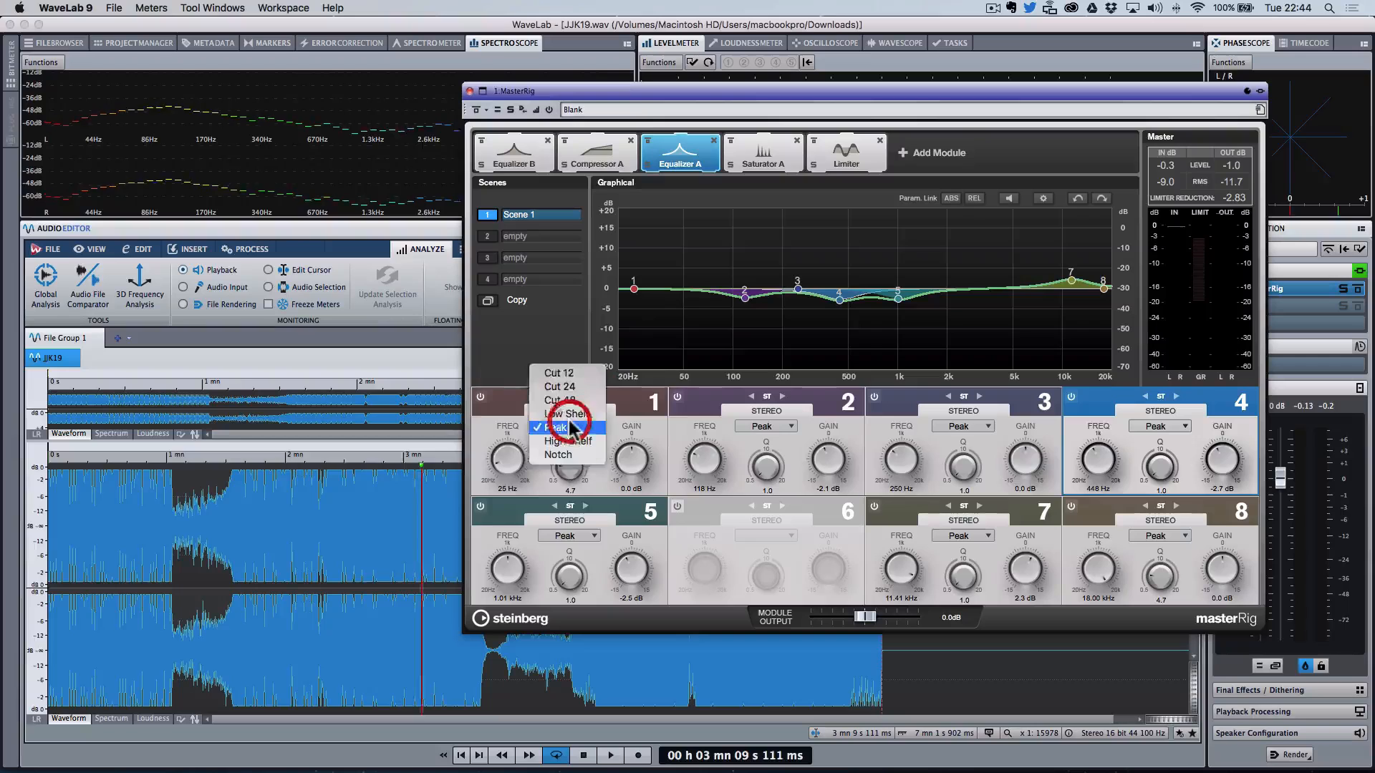
{"action": "left_click", "coordinate": [556, 420]}
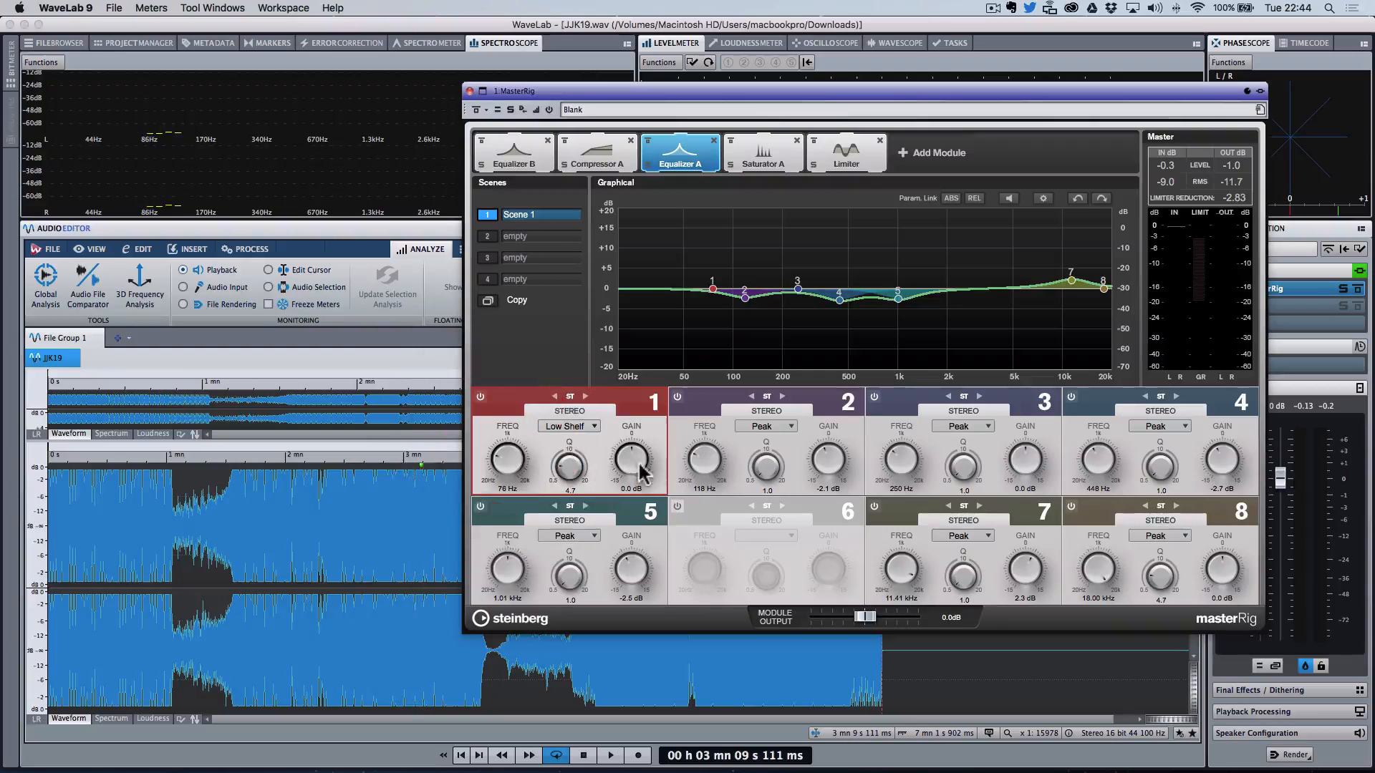
{"action": "key", "text": "space"}
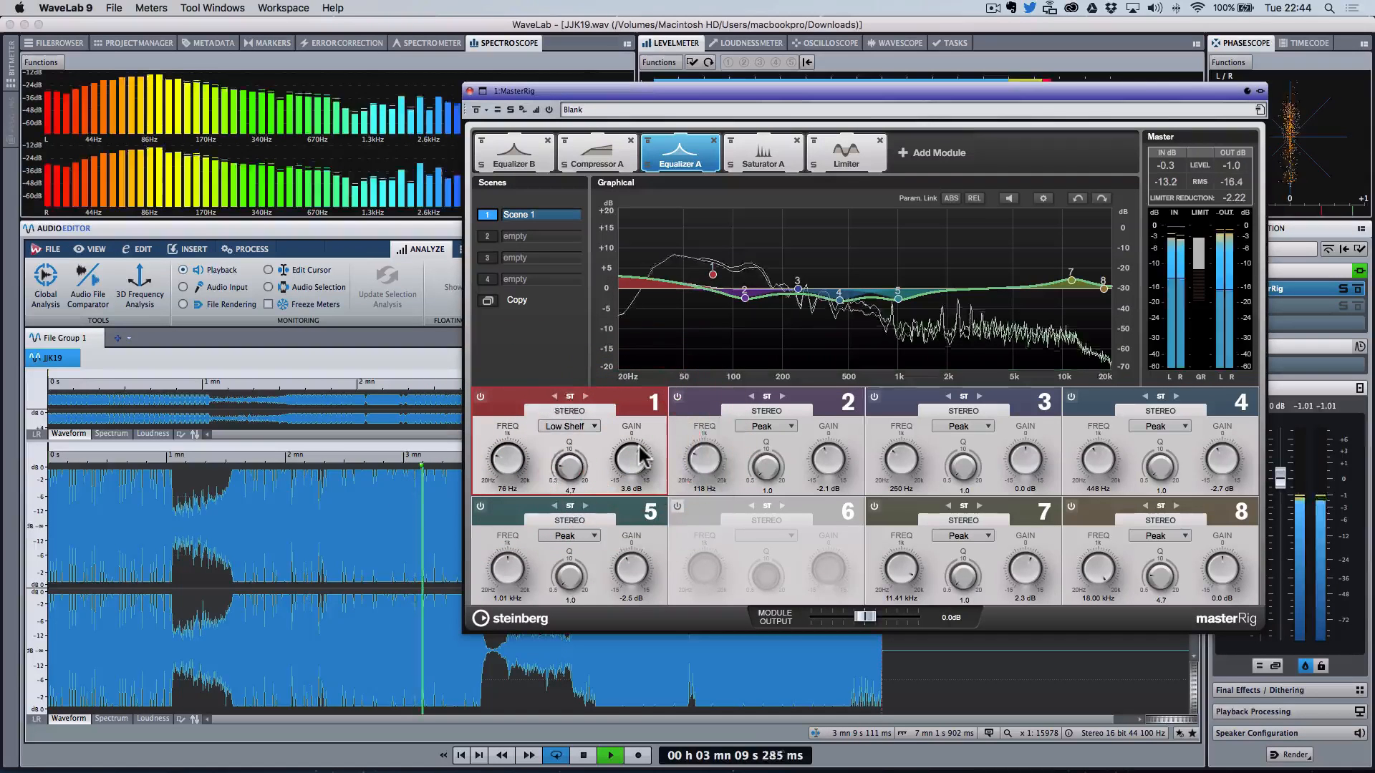
{"action": "left_click_drag", "start_coordinate": [630, 463], "coordinate": [636, 466]}
Step: Compare with the MasterRig bypassed and reduce the band 1 low shelf gain to 2.5 dB
{"action": "left_click", "coordinate": [475, 110]}
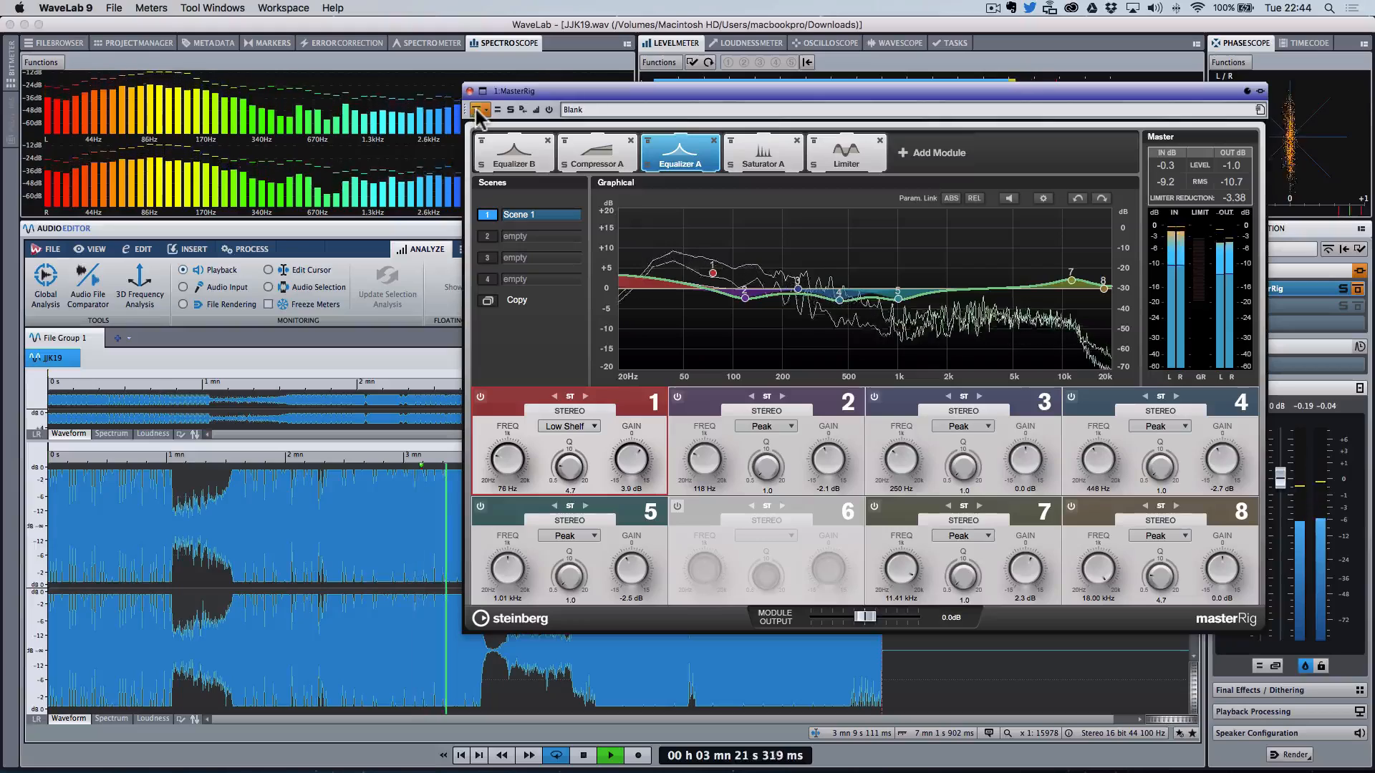
{"action": "left_click", "coordinate": [475, 112]}
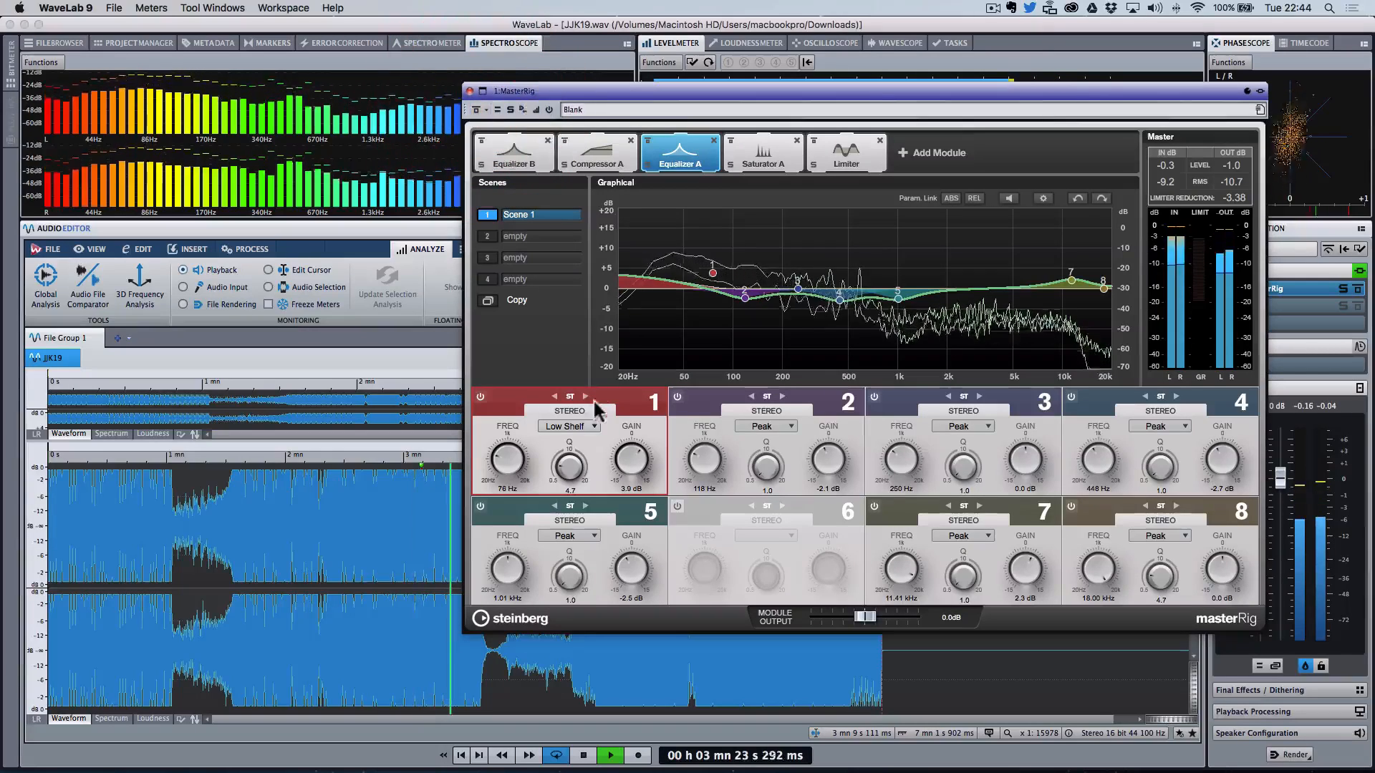
{"action": "left_click_drag", "start_coordinate": [640, 459], "coordinate": [640, 467]}
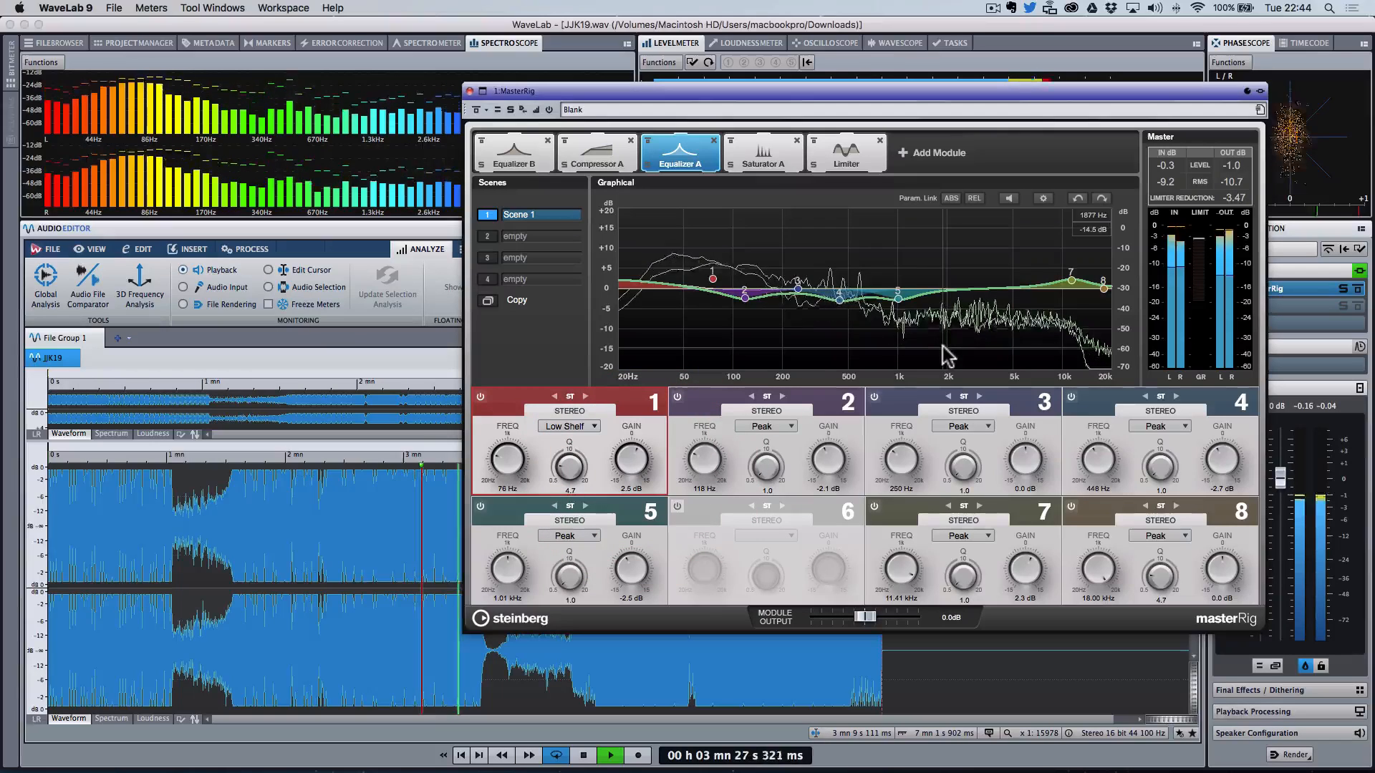
Step: Lower Equalizer A band 7 at about 11.6 kHz to 1.6 dB
{"action": "left_click", "coordinate": [1072, 280]}
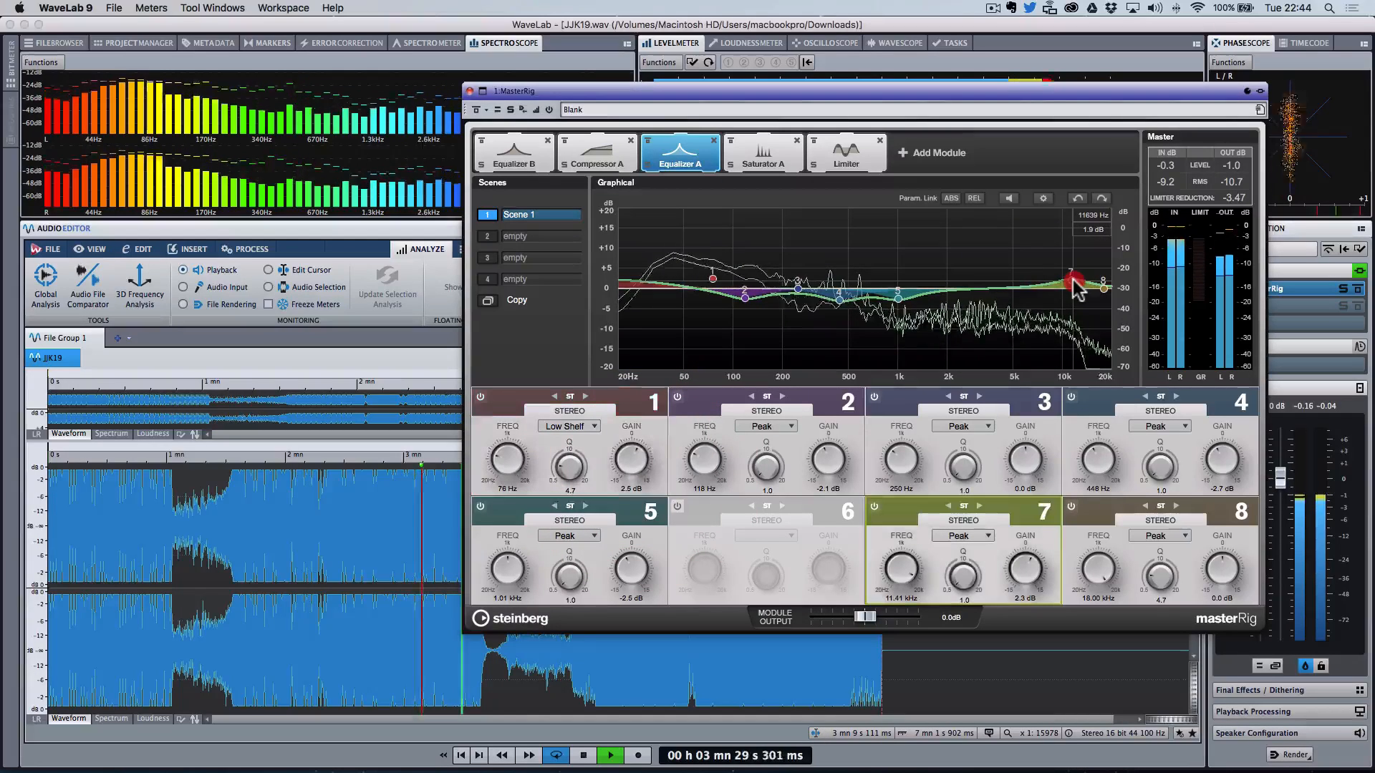
{"action": "left_click_drag", "start_coordinate": [1073, 281], "coordinate": [1074, 284]}
Step: Set the Saturator module output to -2.2 dB
{"action": "left_click", "coordinate": [847, 153]}
{"action": "left_click", "coordinate": [782, 163]}
{"action": "left_click", "coordinate": [861, 619]}
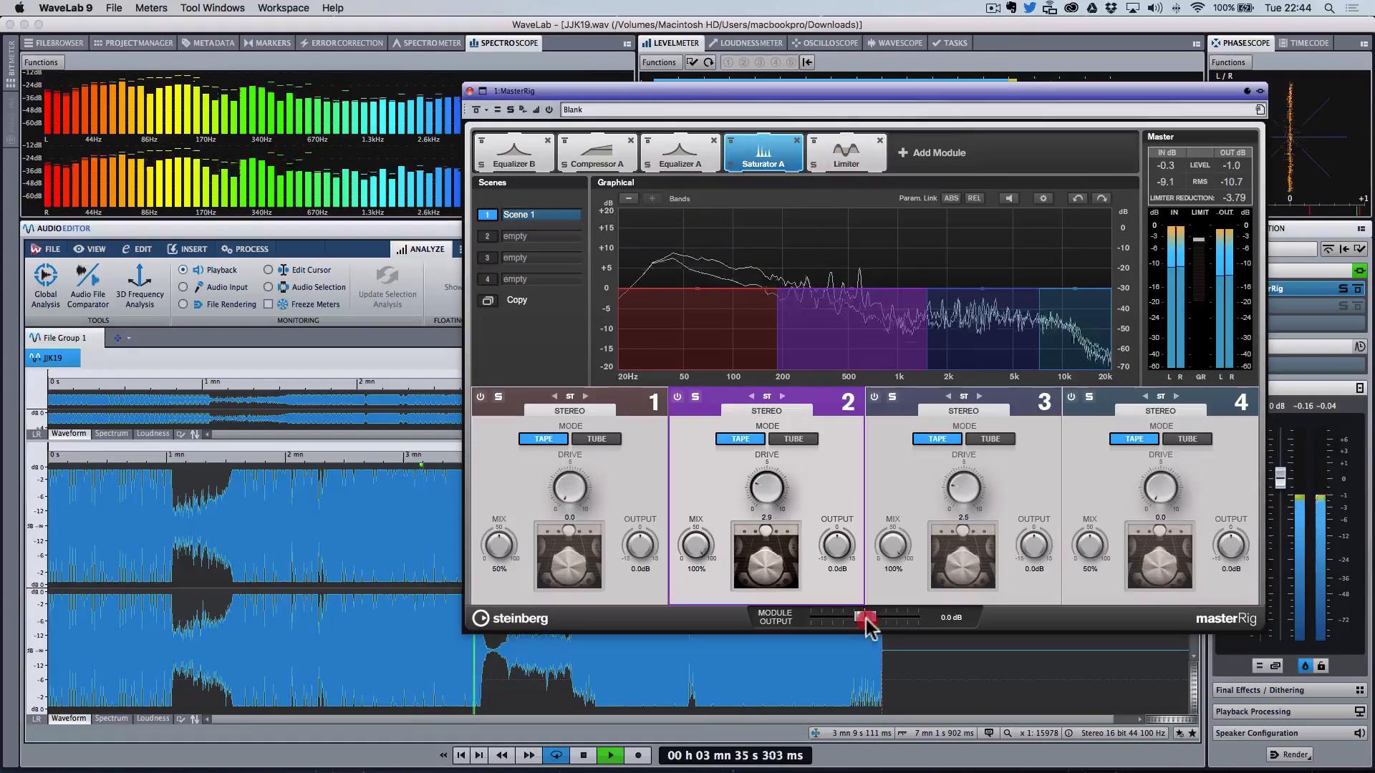
{"action": "left_click_drag", "start_coordinate": [862, 618], "coordinate": [859, 619]}
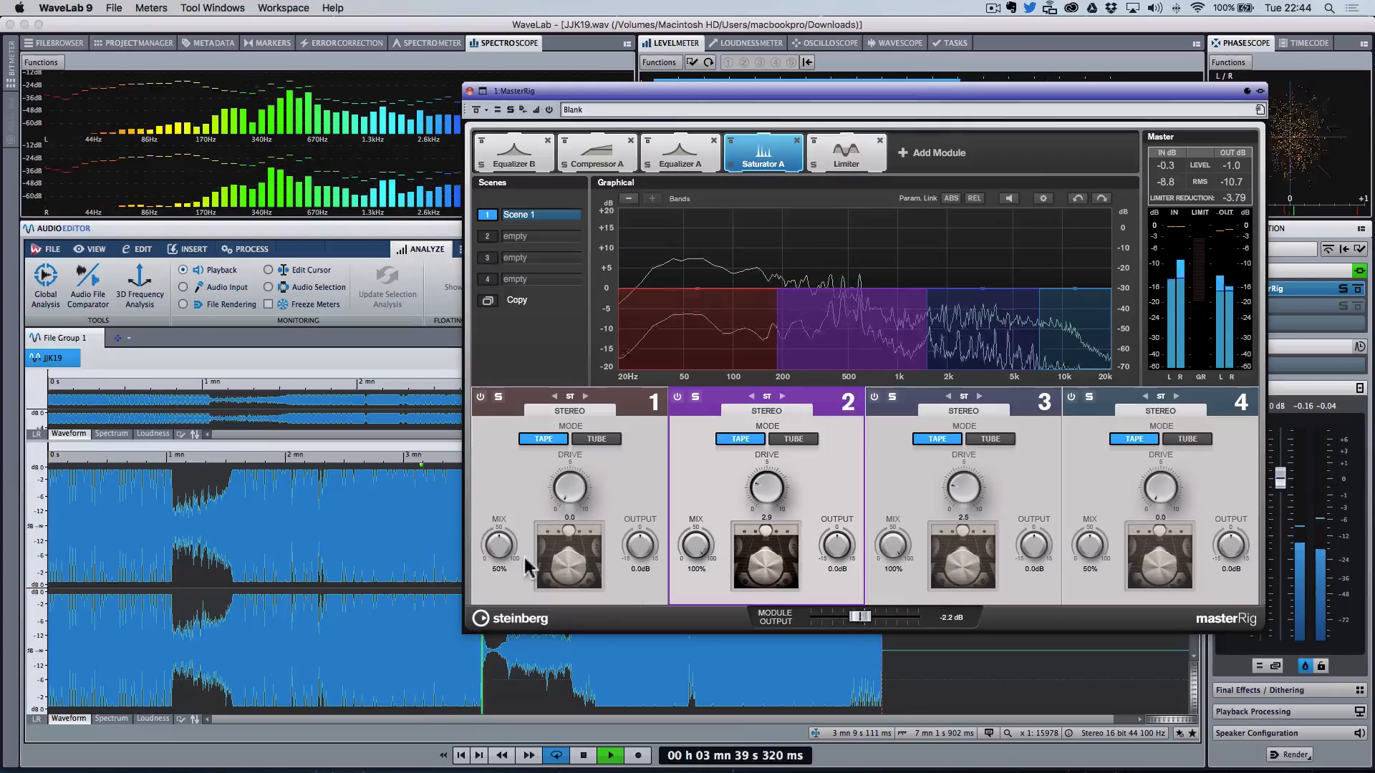
Step: Play from around 3 min comparing with the MasterRig bypassed, and review the Compressor and both Equalizer modules
{"action": "left_click", "coordinate": [404, 563]}
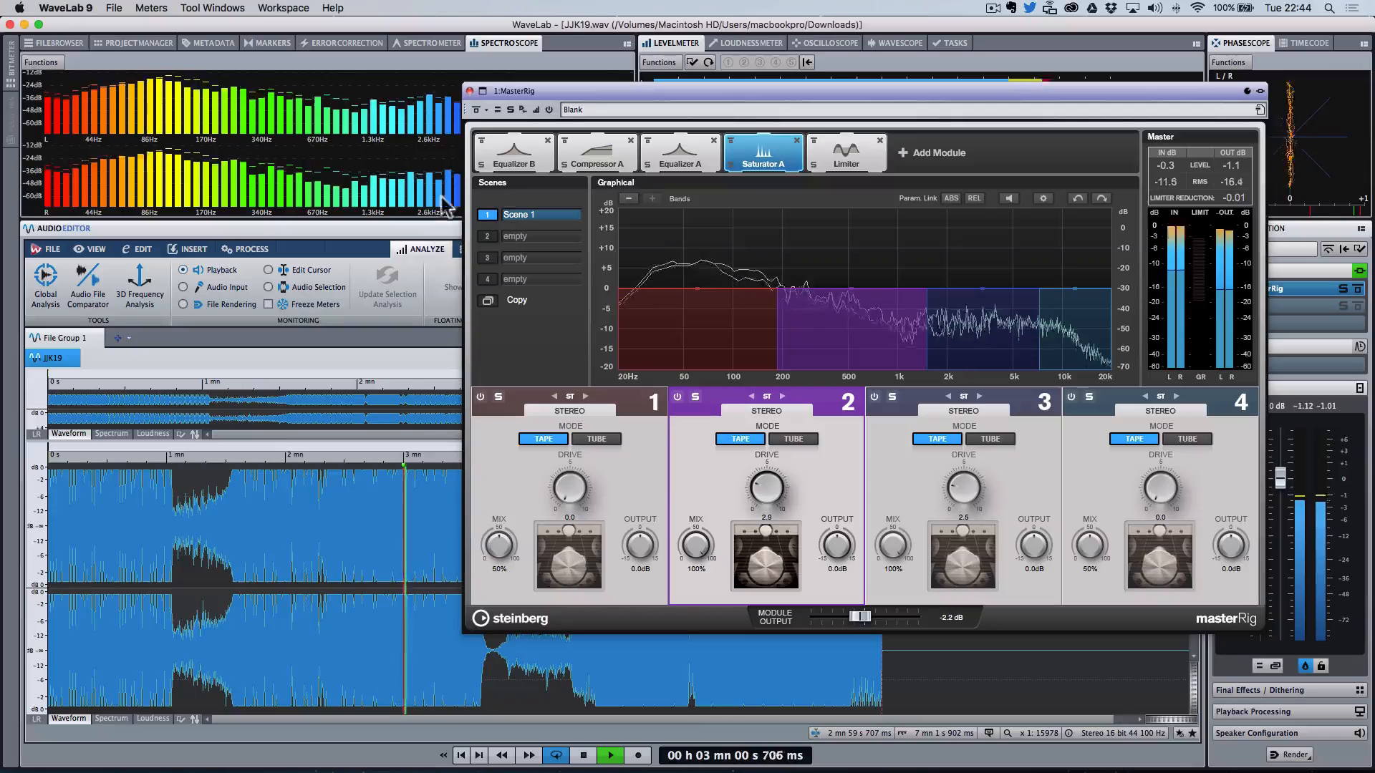
{"action": "left_click", "coordinate": [476, 111]}
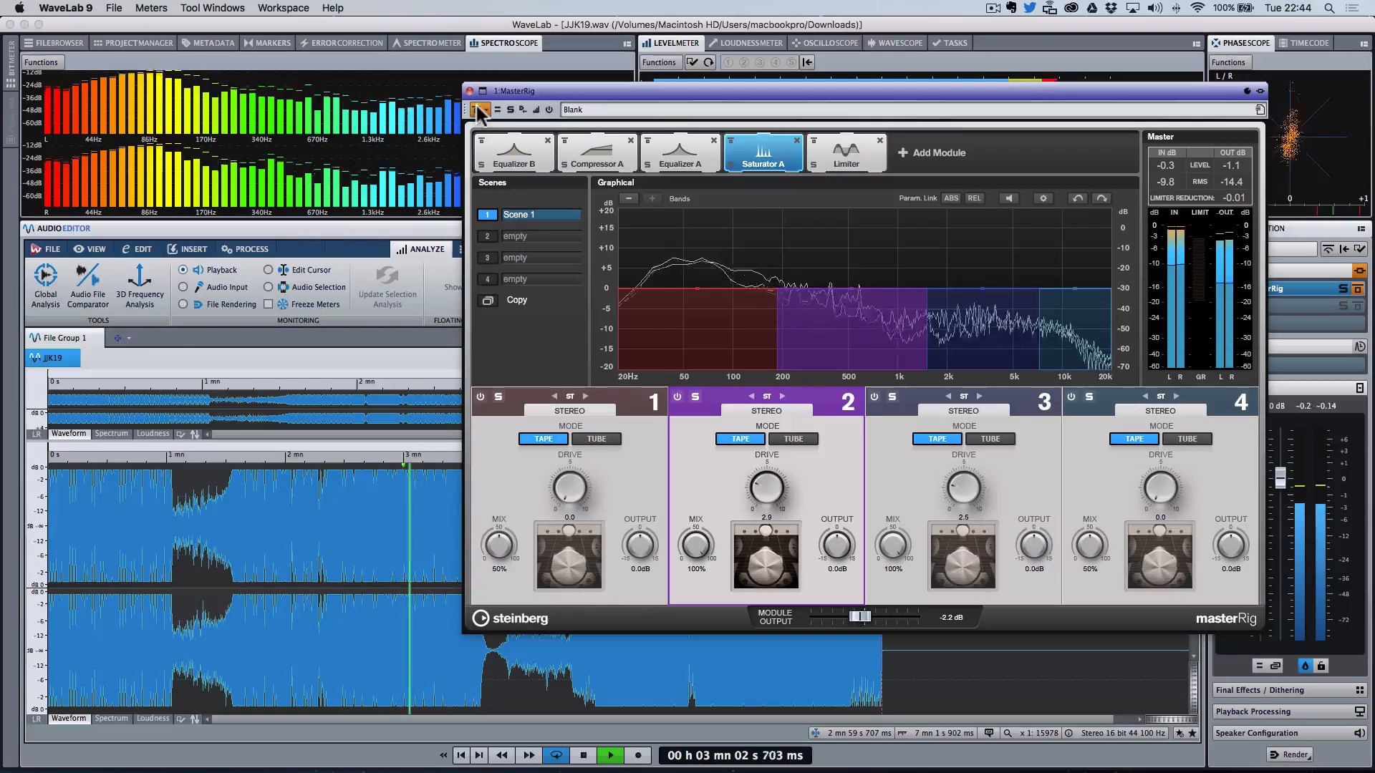
{"action": "left_click", "coordinate": [476, 110]}
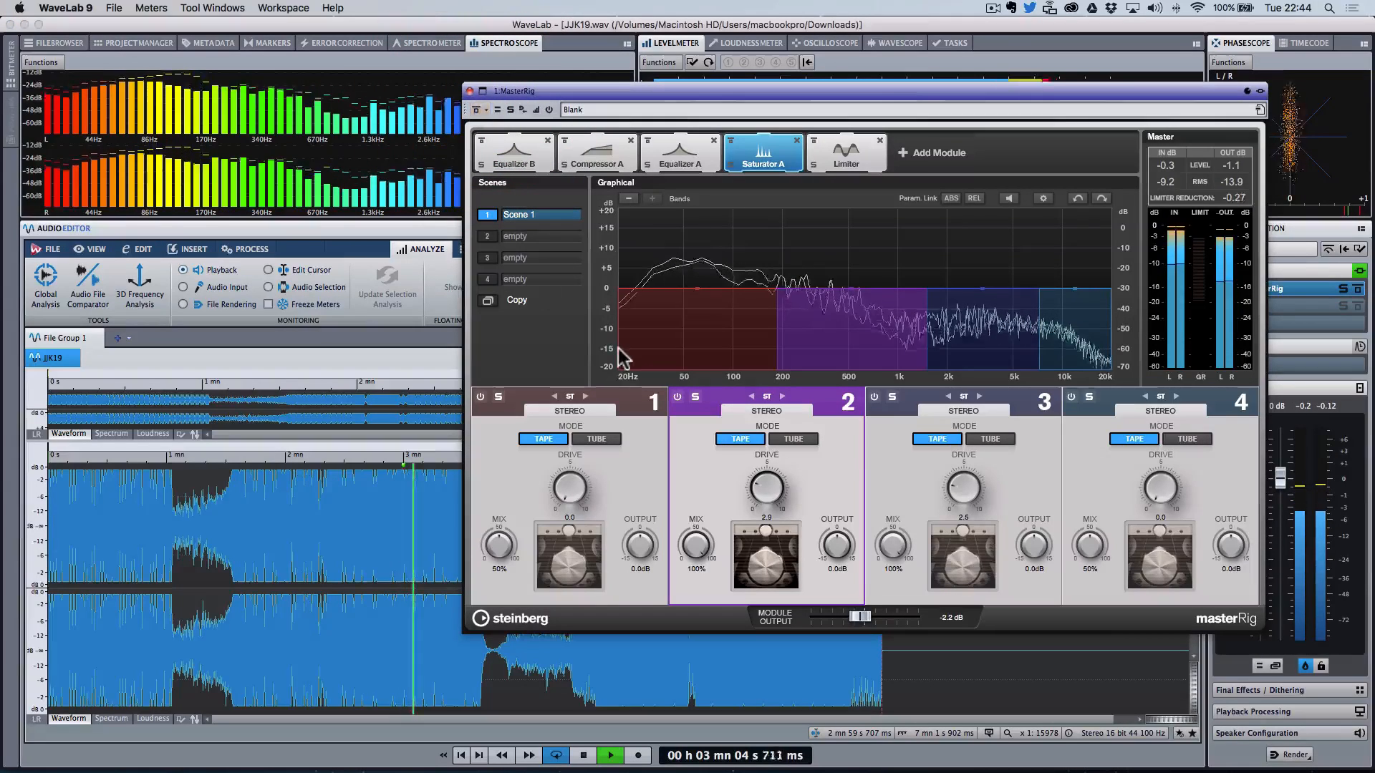
{"action": "left_click", "coordinate": [598, 158]}
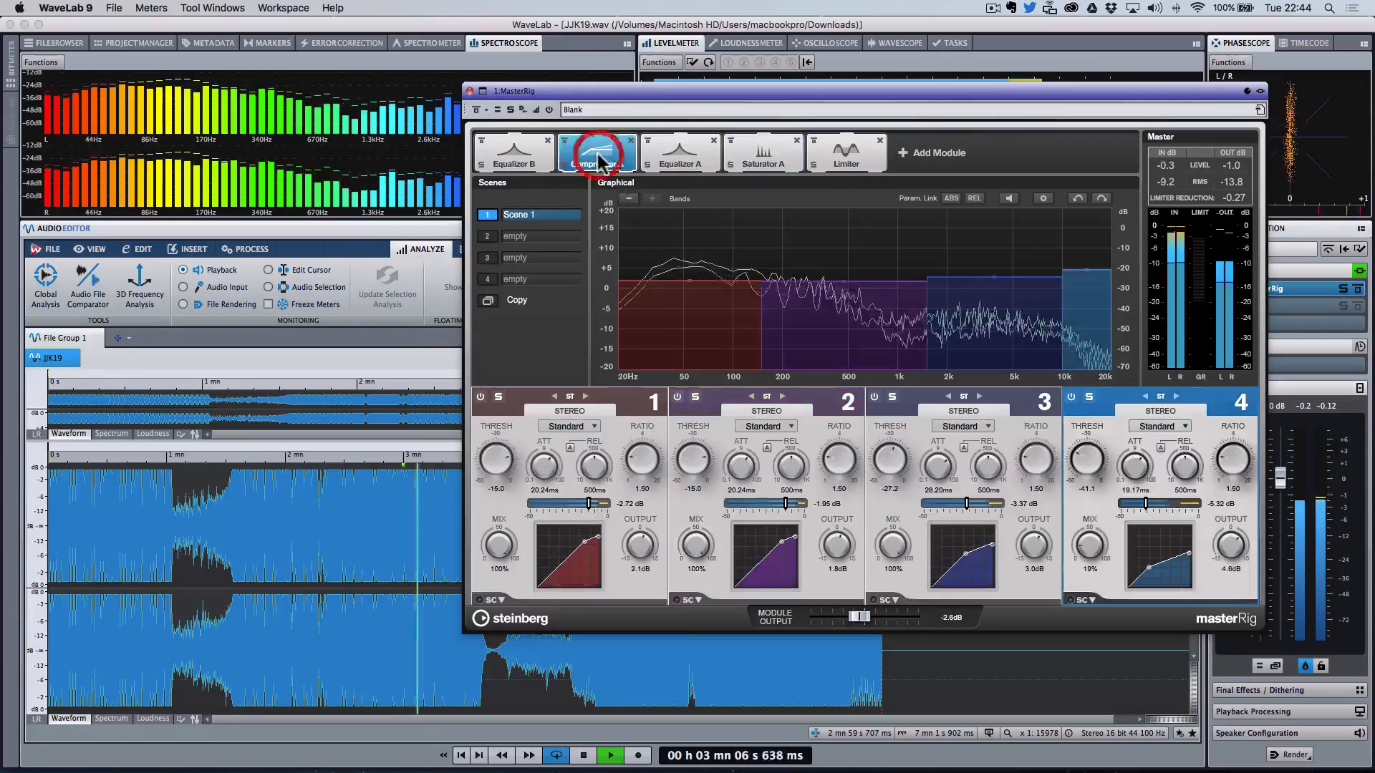
{"action": "left_click", "coordinate": [535, 163]}
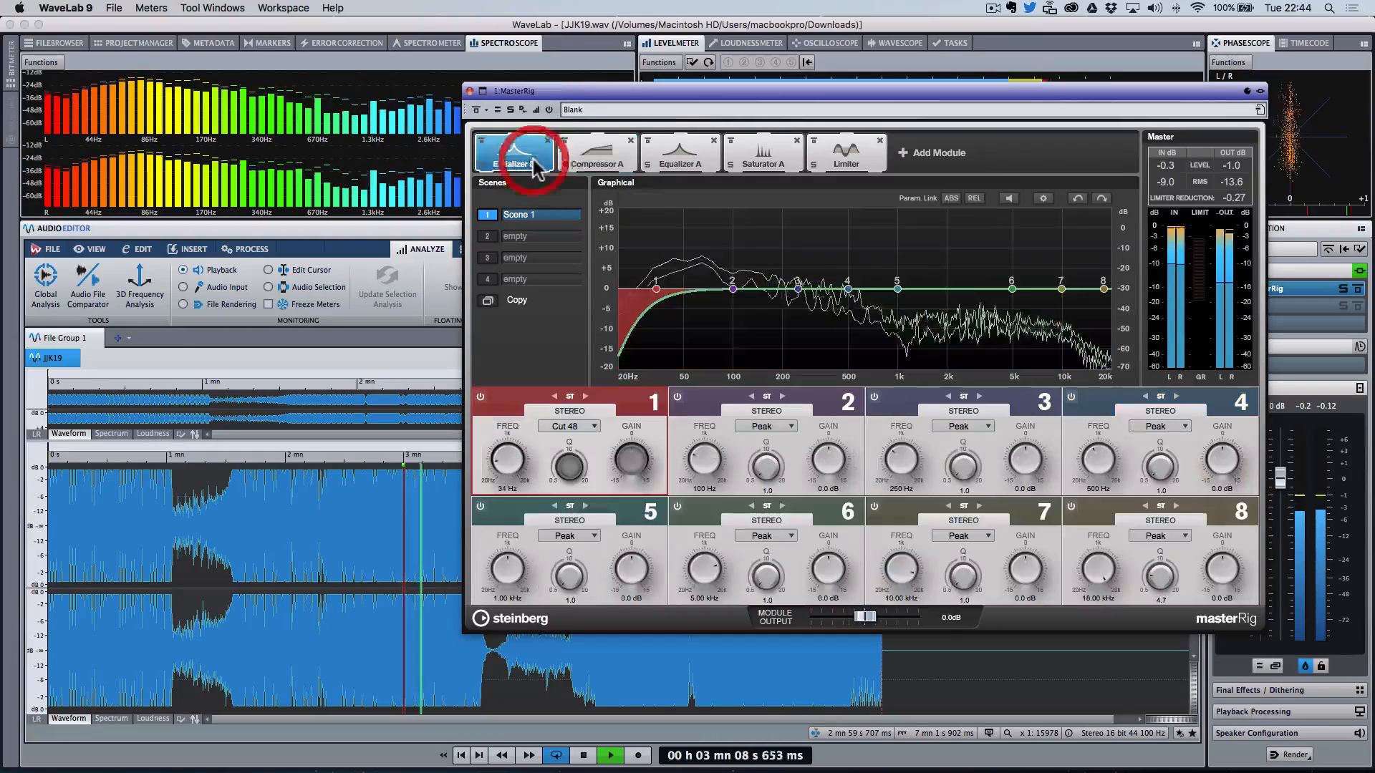
{"action": "left_click", "coordinate": [681, 164]}
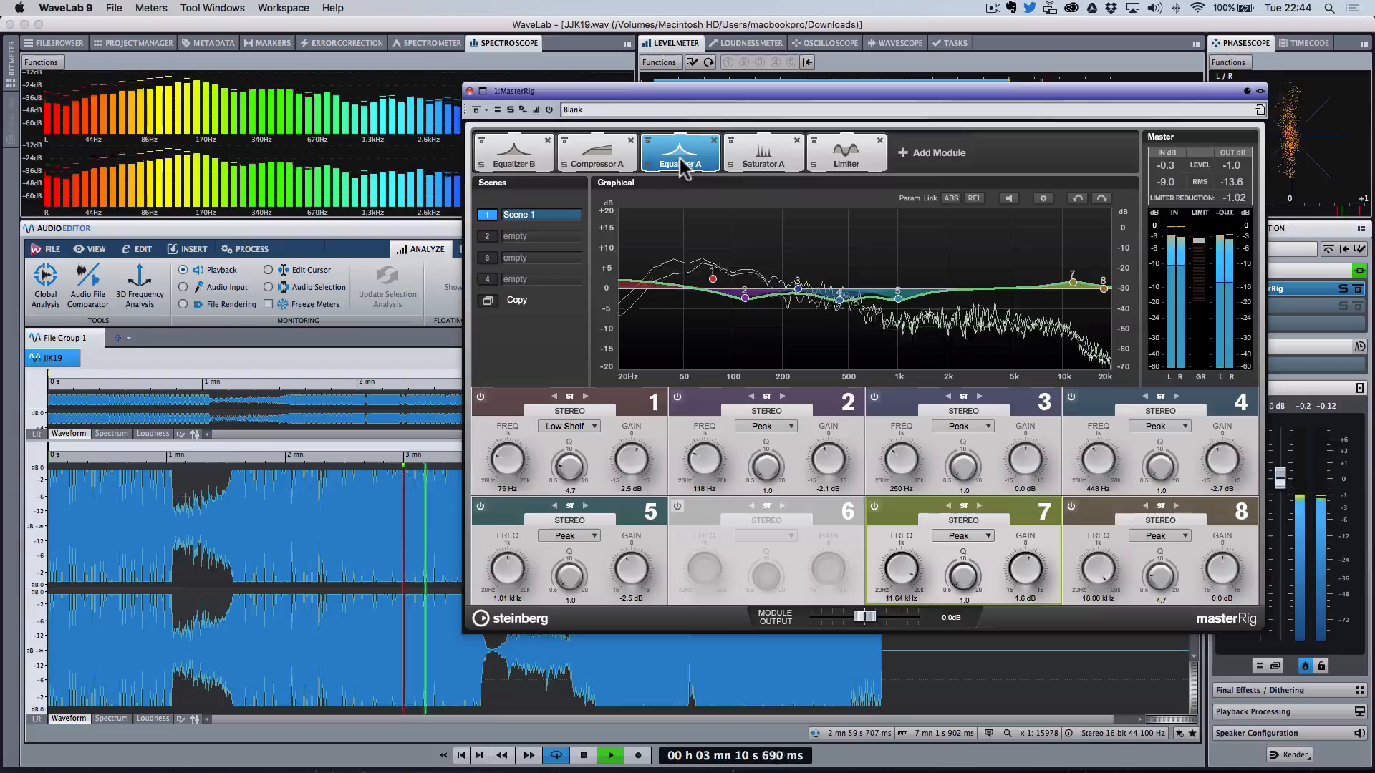
Step: Move Equalizer A band 2 to about 150 Hz with a -2.3 dB cut and toggle the MasterRig bypass
{"action": "left_click", "coordinate": [746, 297]}
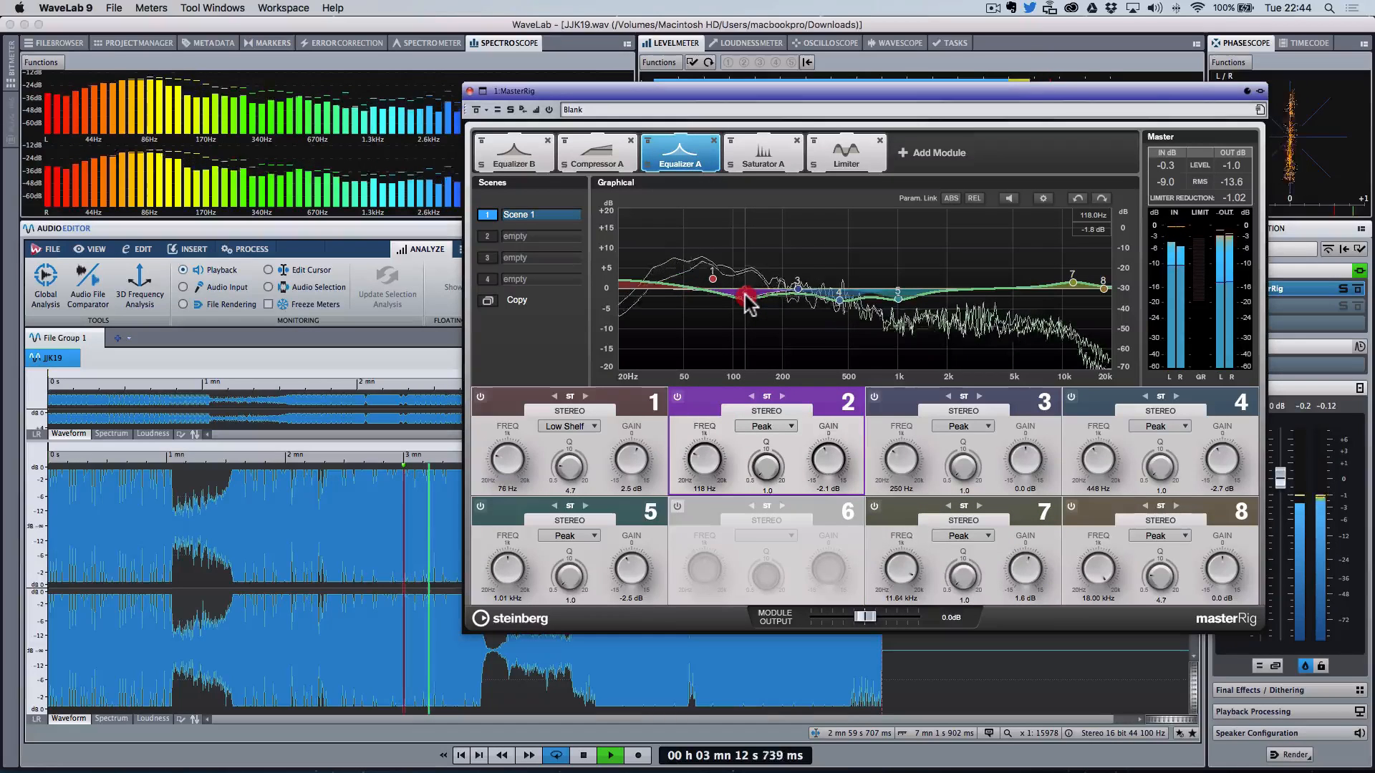
{"action": "left_click_drag", "start_coordinate": [746, 293], "coordinate": [762, 296]}
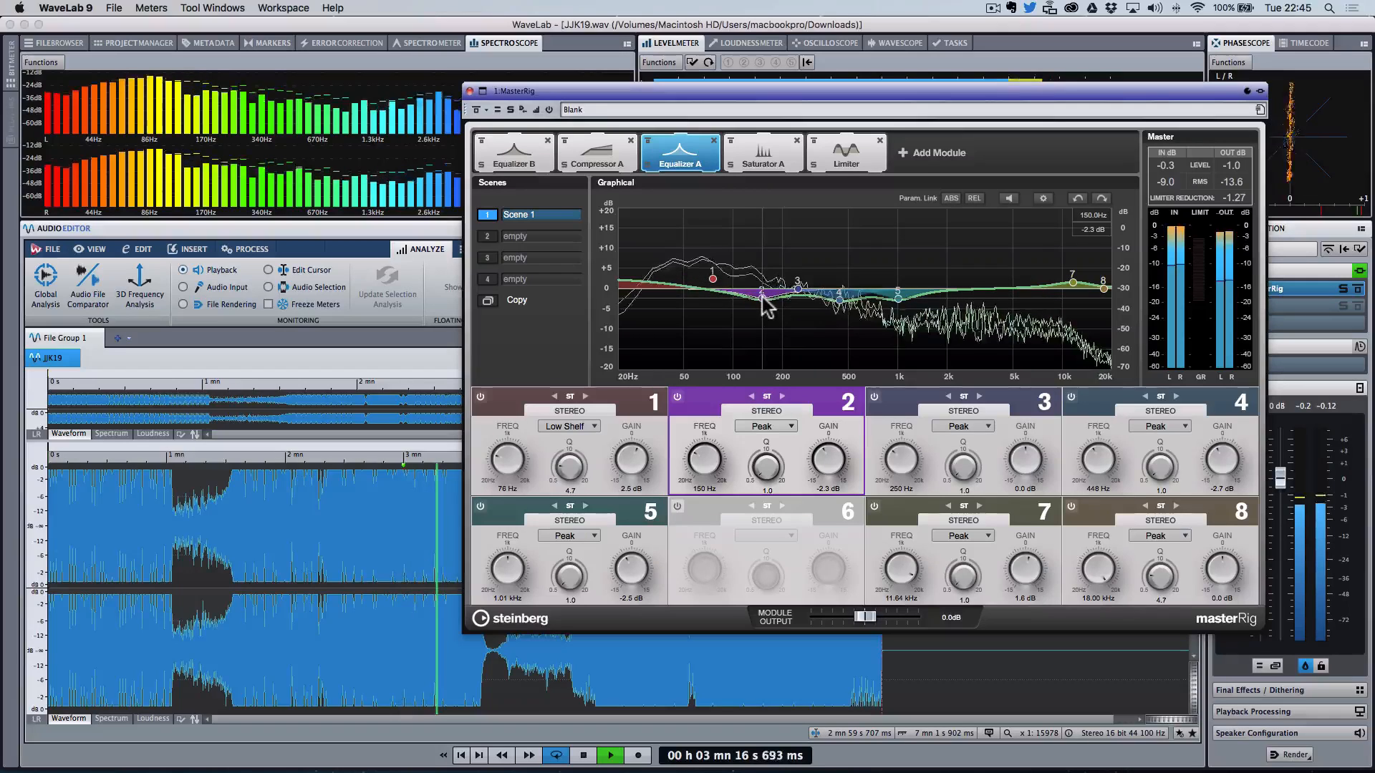
{"action": "left_click", "coordinate": [478, 110]}
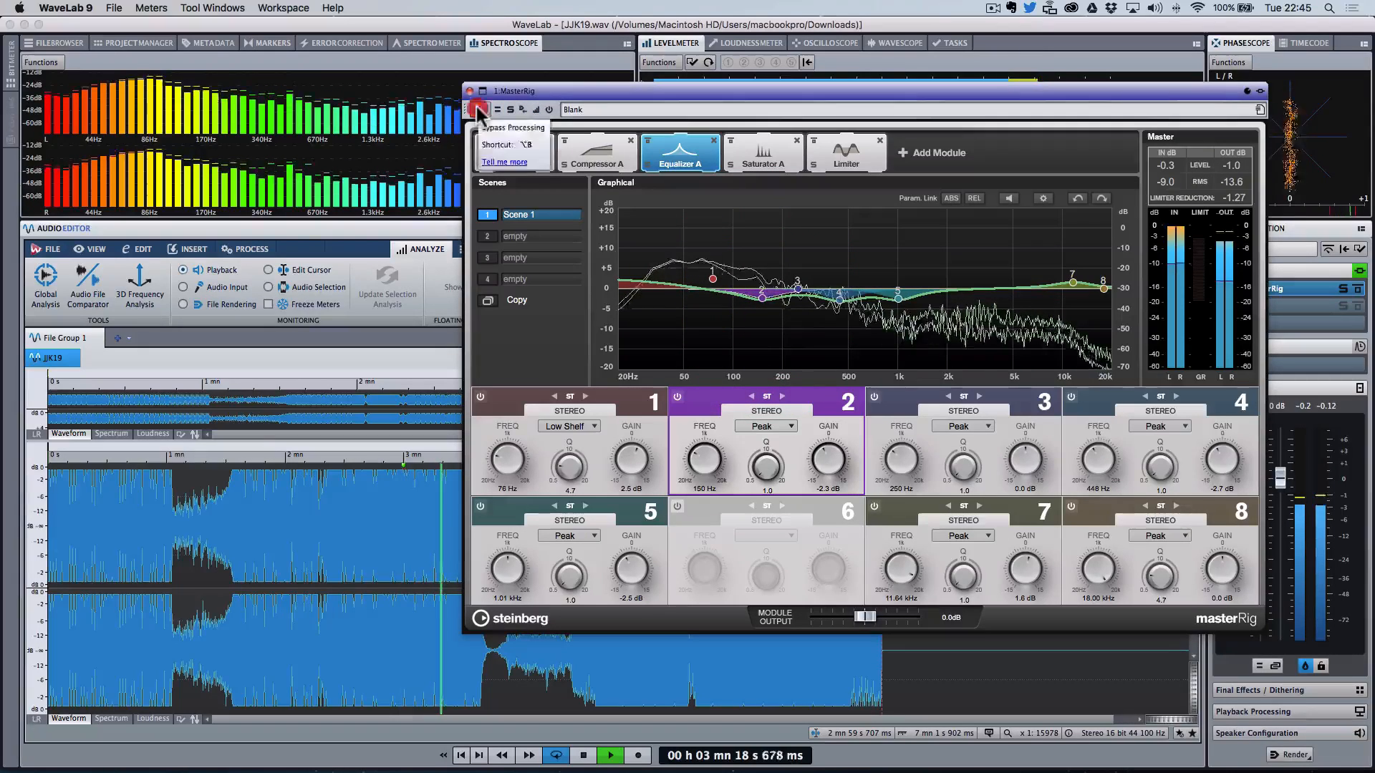
Step: Play the track and compare it with the MasterRig processing bypassed and active
{"action": "left_click", "coordinate": [478, 110]}
{"action": "key", "text": "space"}
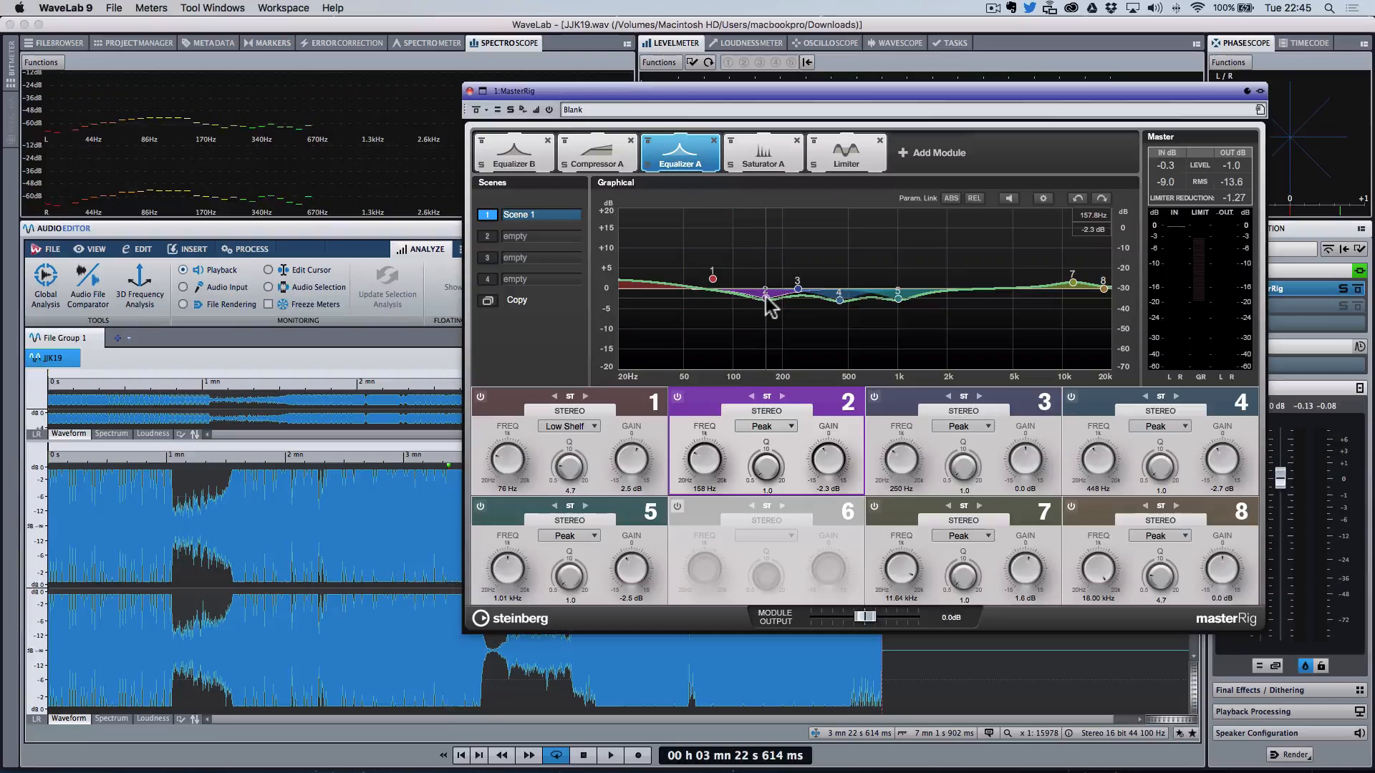
{"action": "key", "text": "space"}
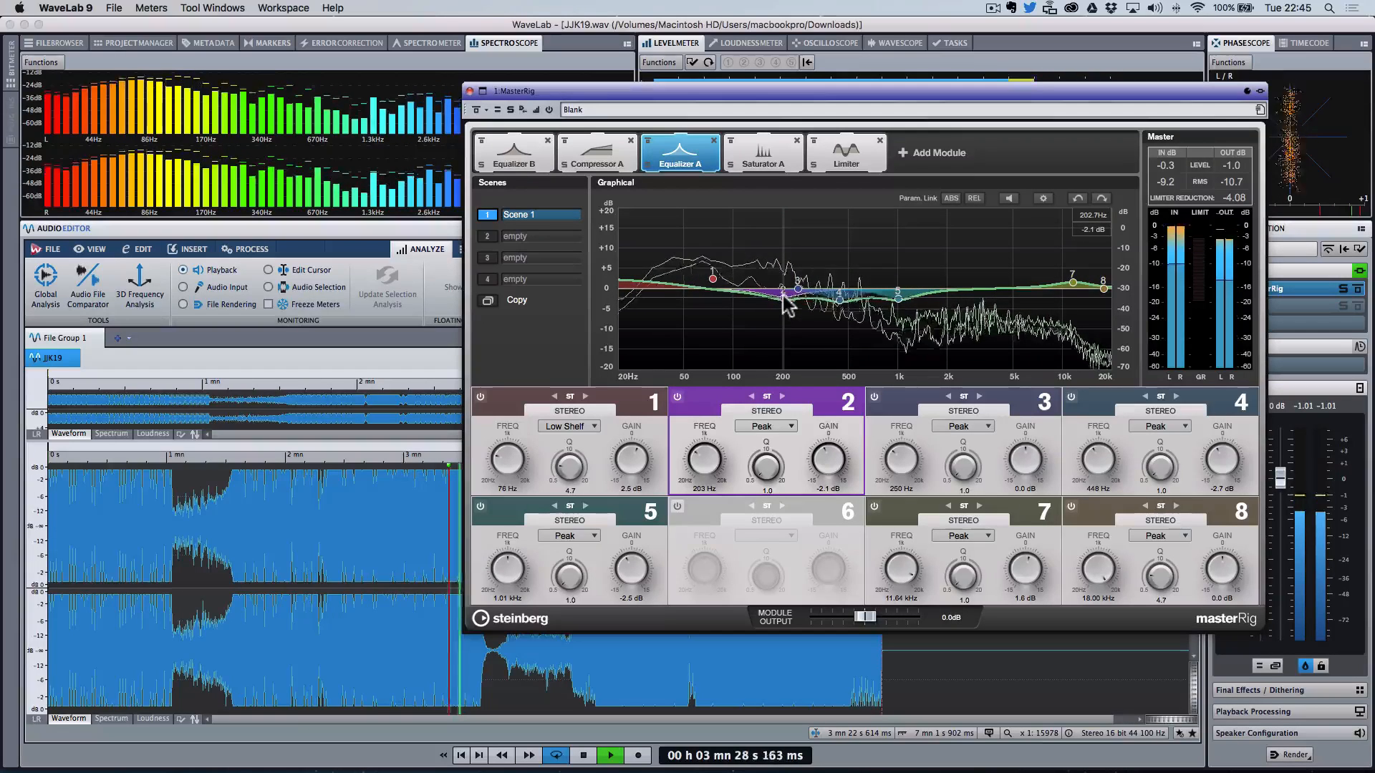
{"action": "left_click", "coordinate": [475, 109]}
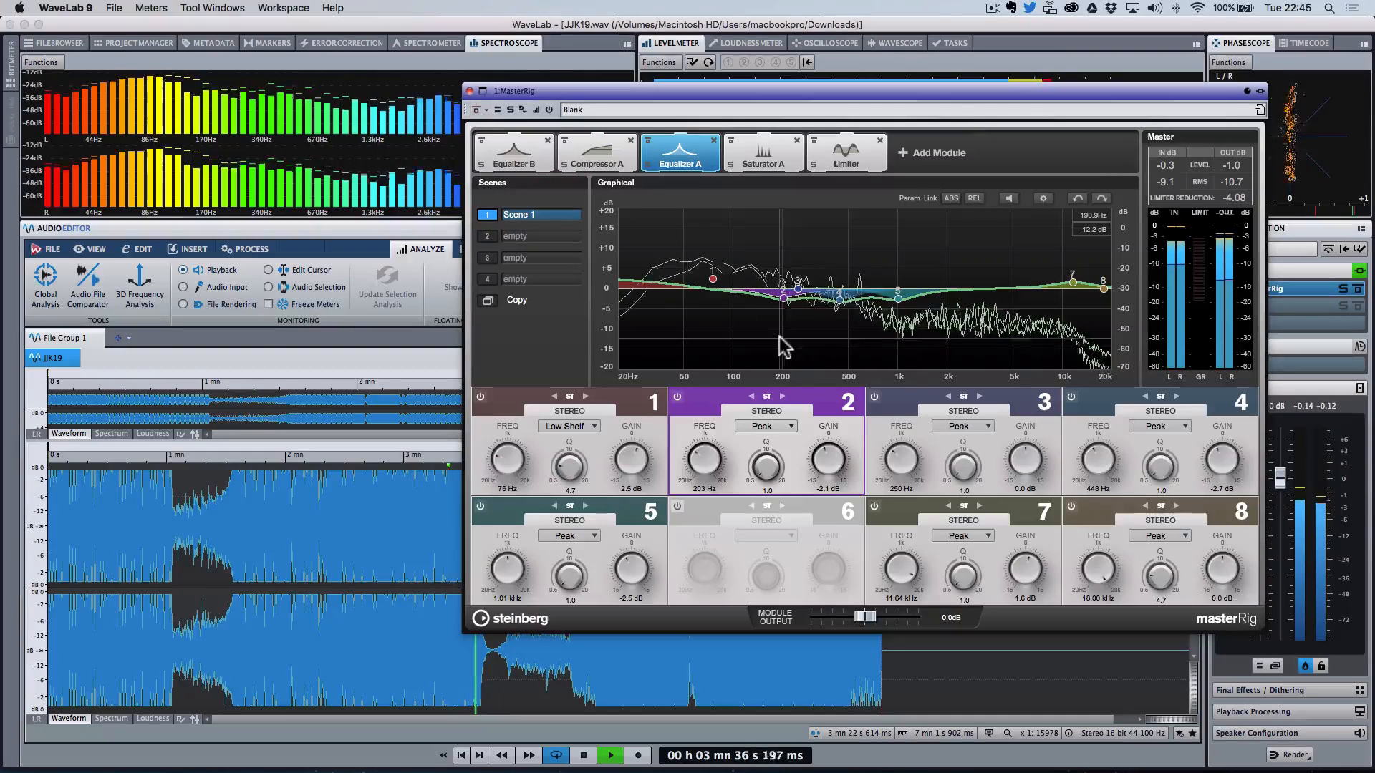
Step: Move Equalizer A band 1 low shelf to about 108 Hz and audition it from several points in the track
{"action": "left_click_drag", "start_coordinate": [517, 469], "coordinate": [516, 458]}
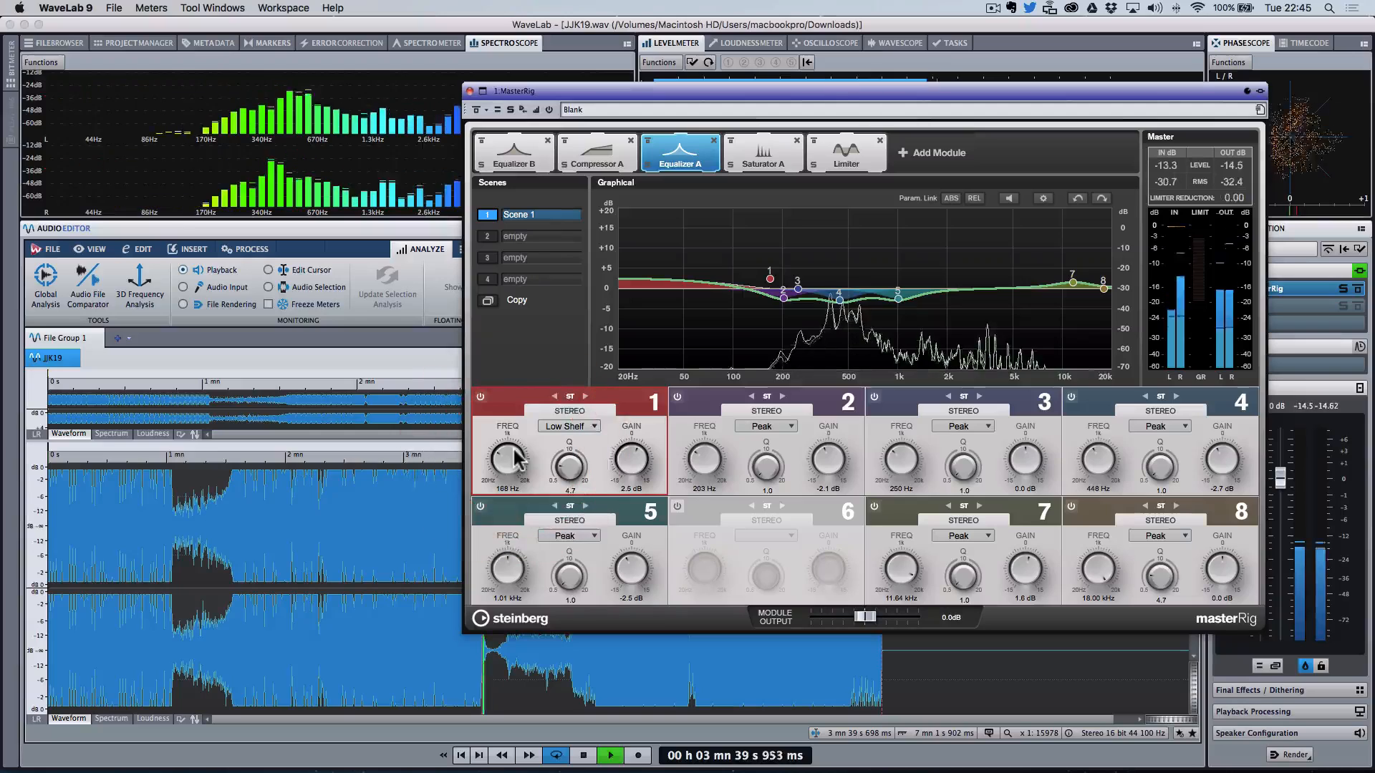
{"action": "left_click", "coordinate": [314, 547]}
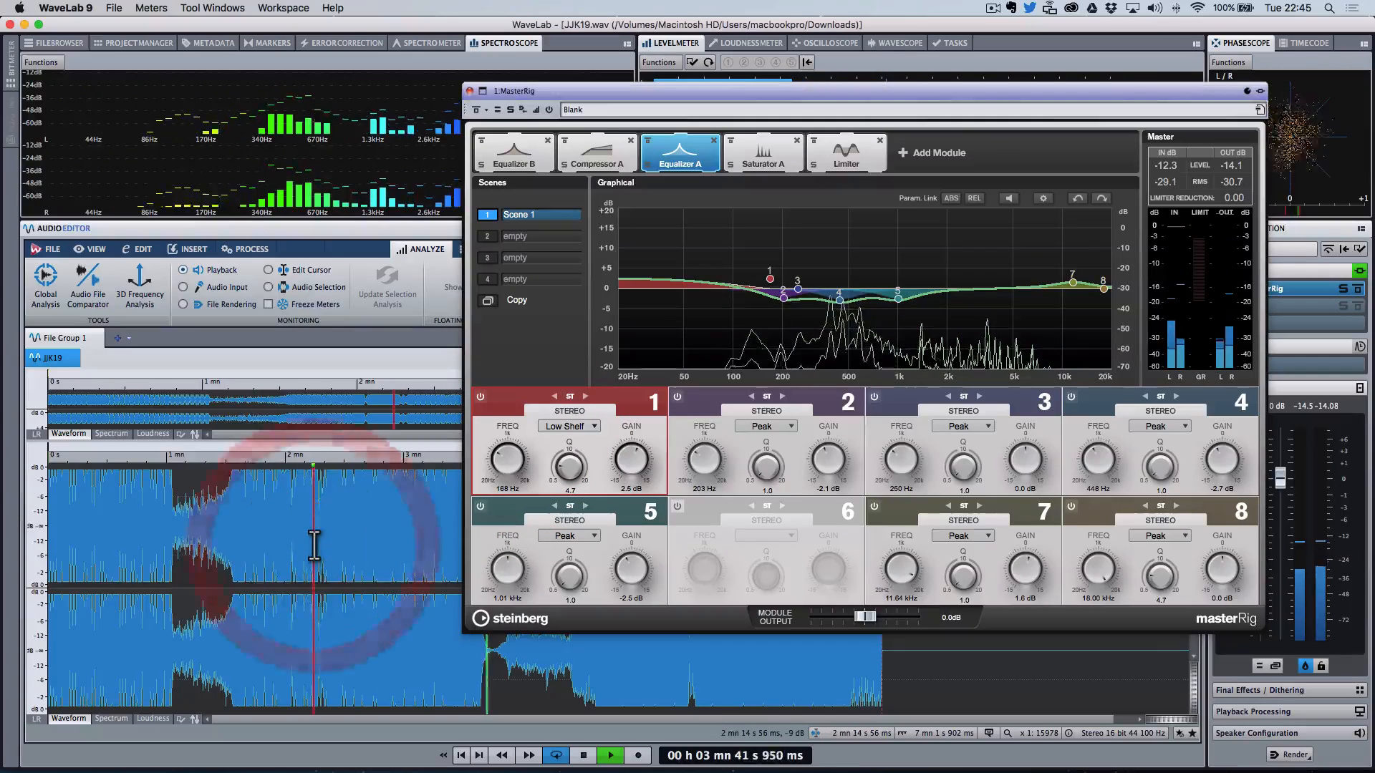
{"action": "left_click", "coordinate": [344, 549]}
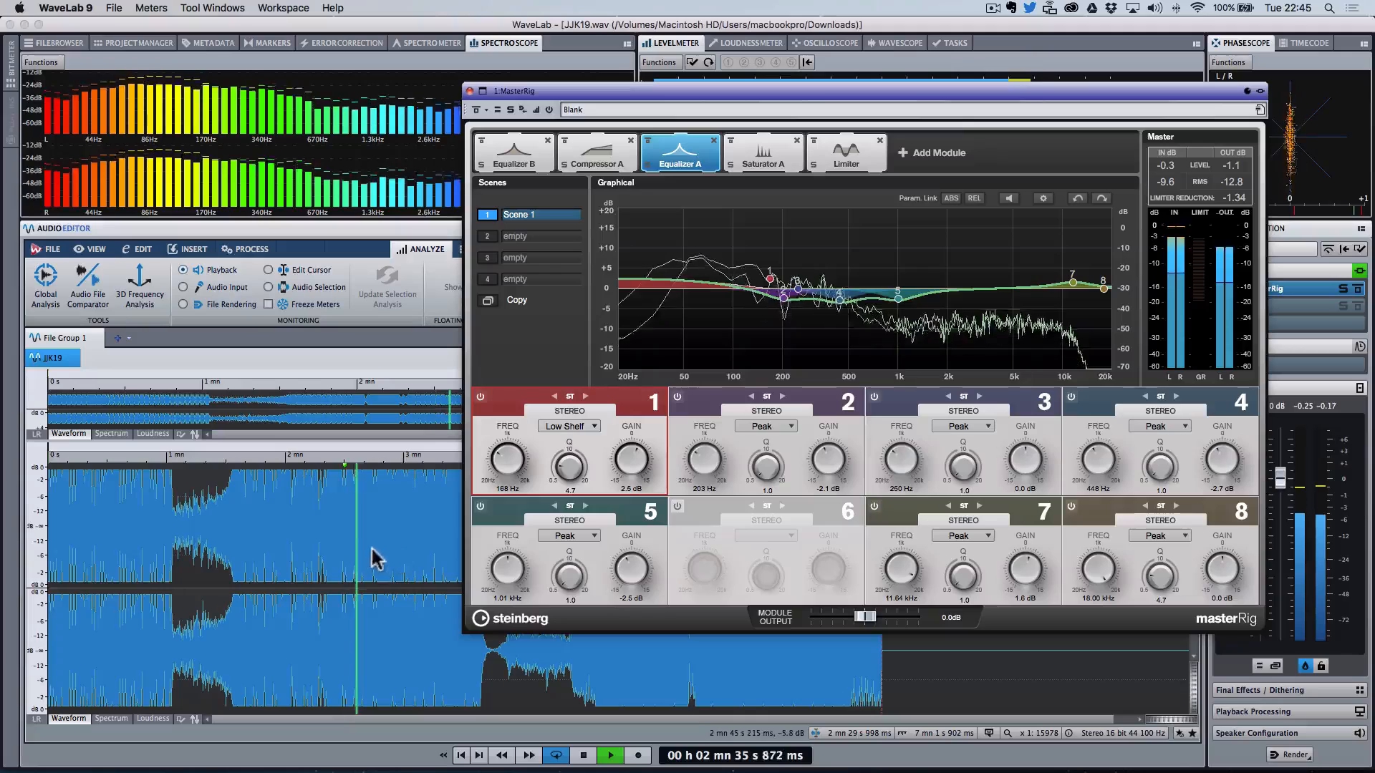
{"action": "left_click", "coordinate": [393, 556]}
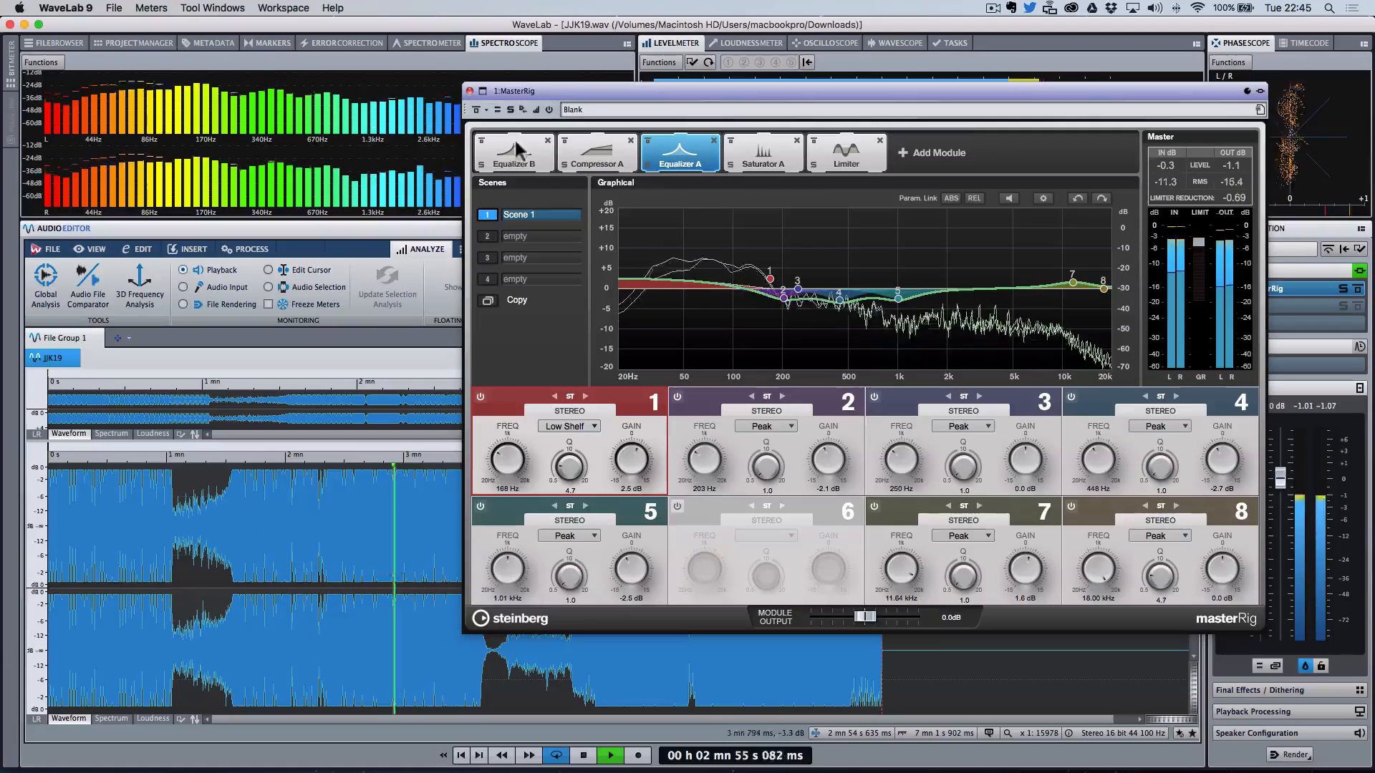
Step: Set Saturator A band 4 drive to about 3.4 while comparing against the bypassed MasterRig
{"action": "left_click", "coordinate": [752, 154]}
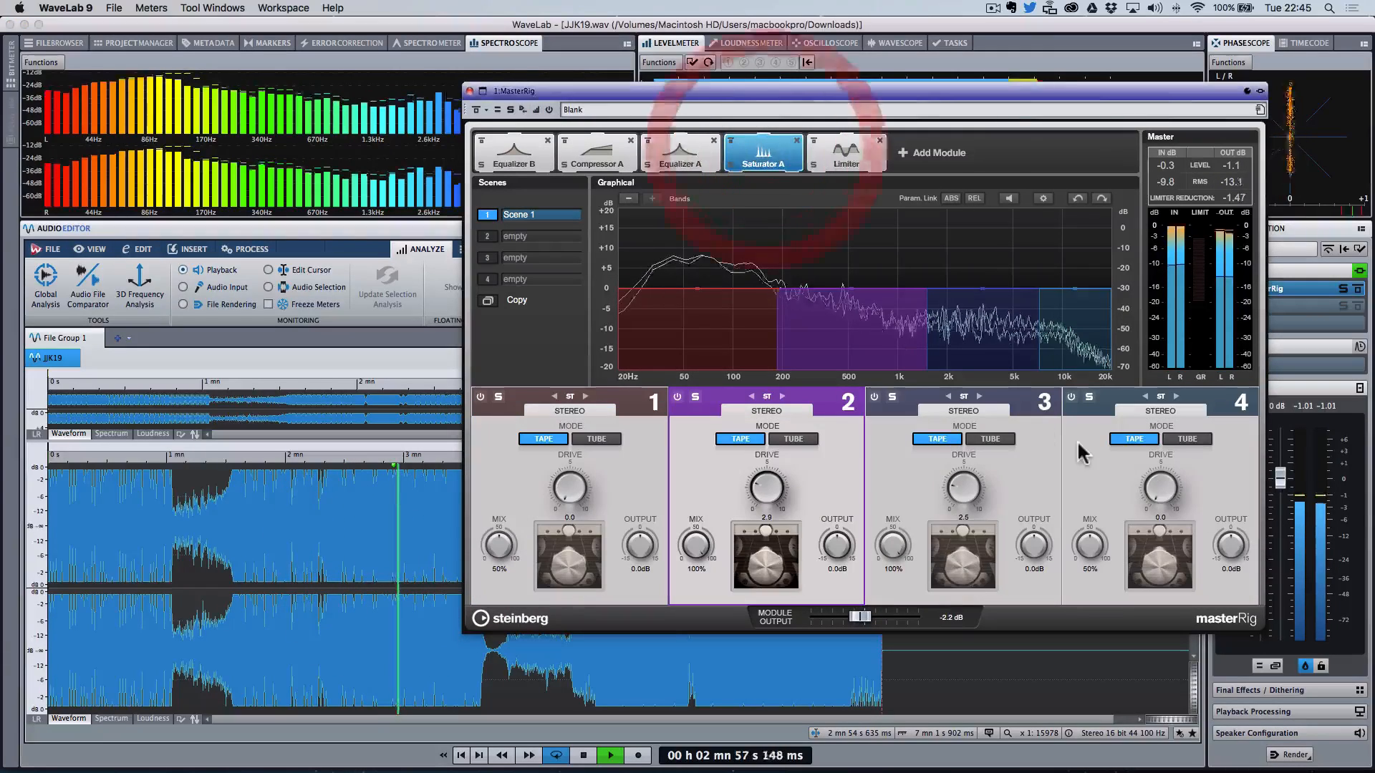
{"action": "left_click_drag", "start_coordinate": [1163, 502], "coordinate": [1173, 427]}
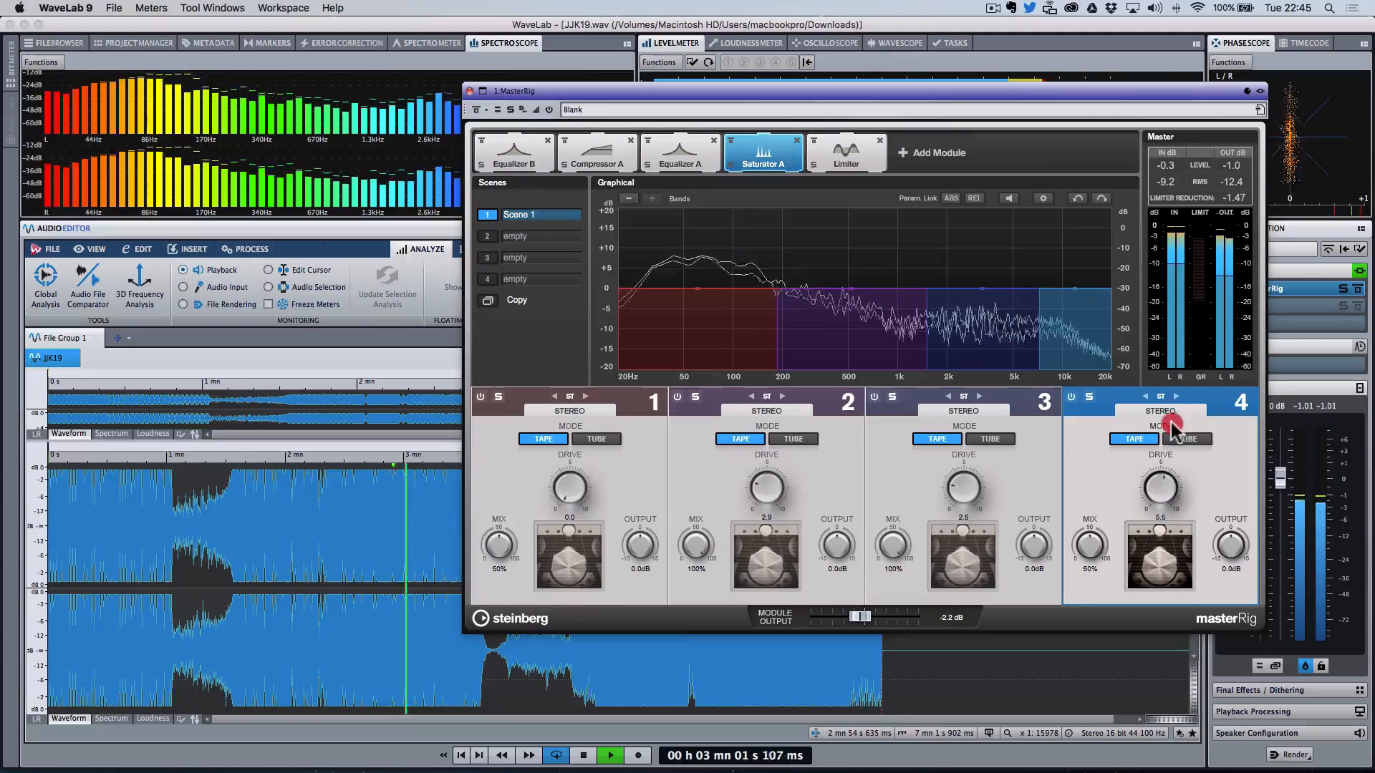
{"action": "left_click_drag", "start_coordinate": [1096, 552], "coordinate": [1127, 494]}
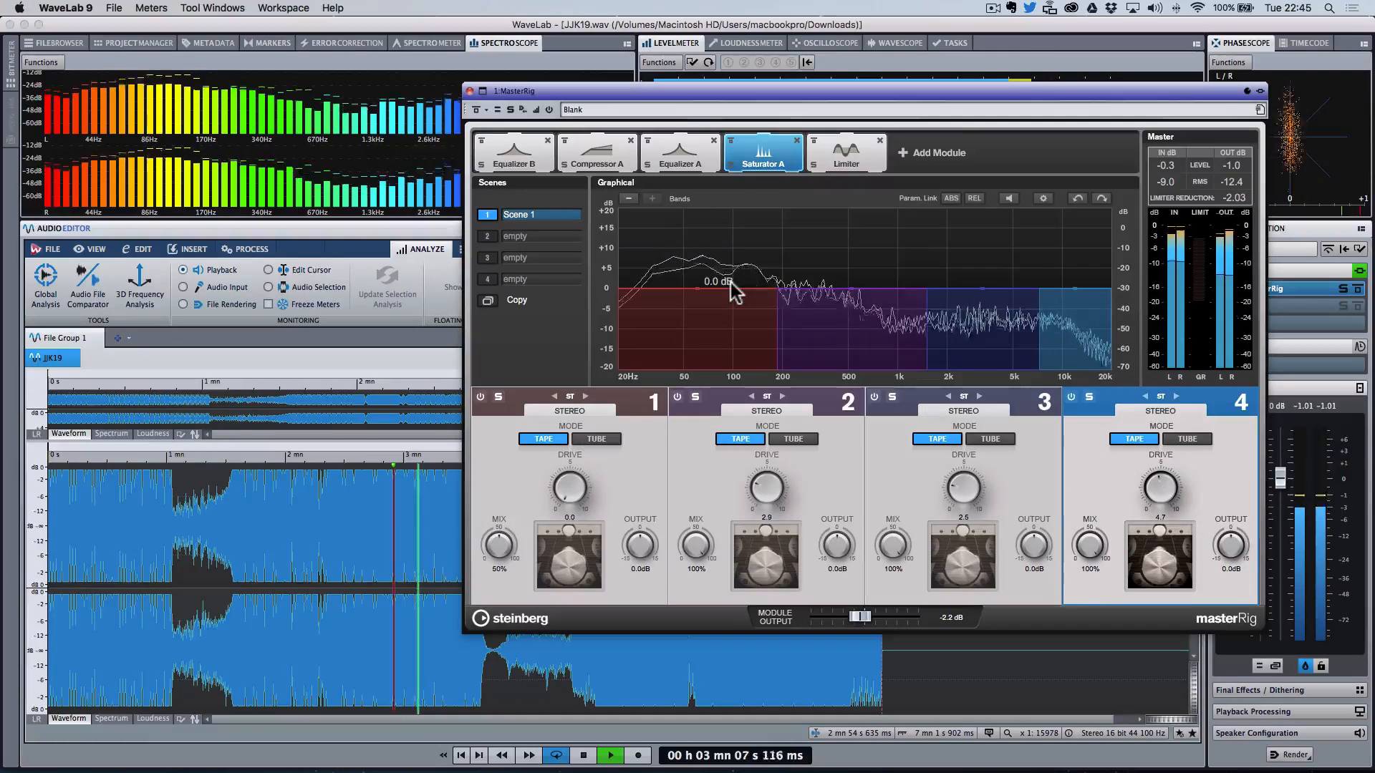
{"action": "left_click", "coordinate": [477, 111]}
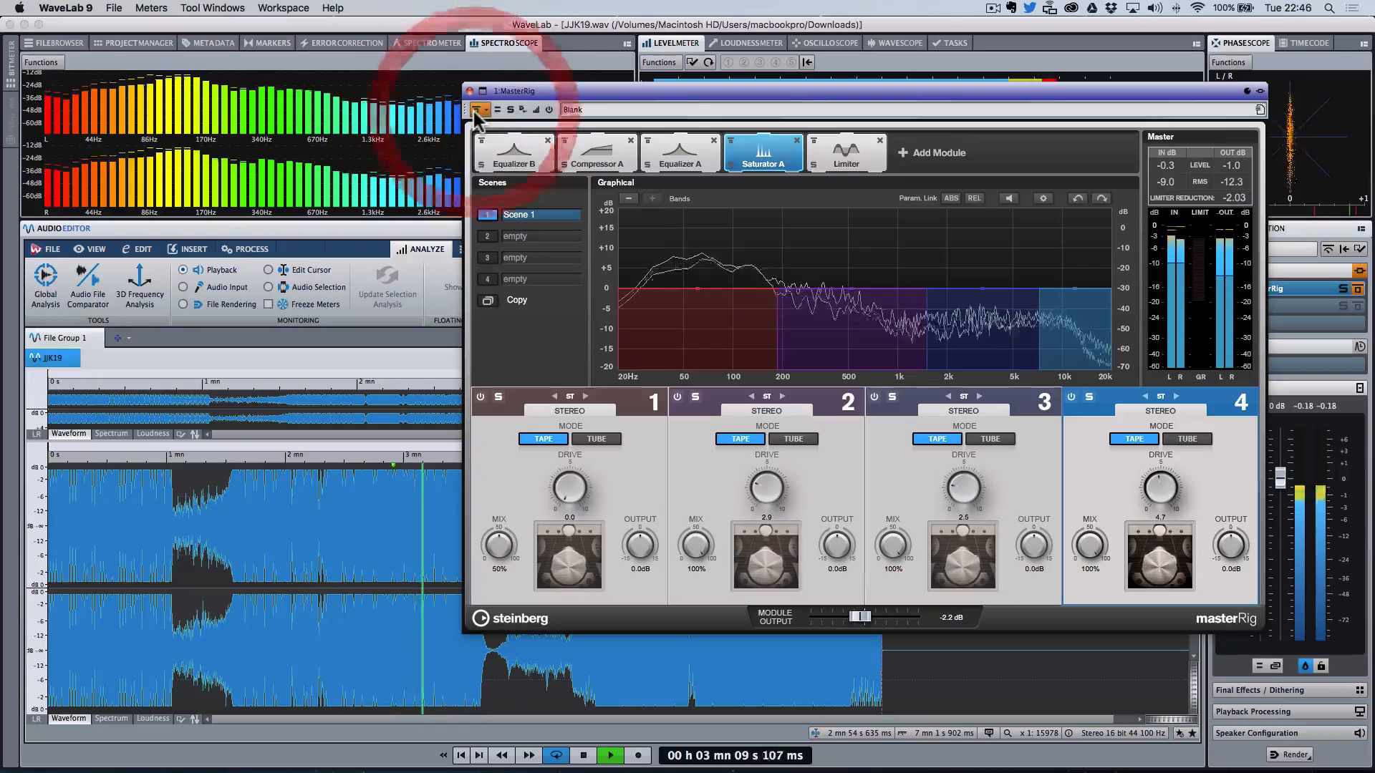
{"action": "left_click", "coordinate": [476, 111]}
{"action": "left_click", "coordinate": [1167, 495]}
{"action": "left_click_drag", "start_coordinate": [1167, 496], "coordinate": [1171, 512]}
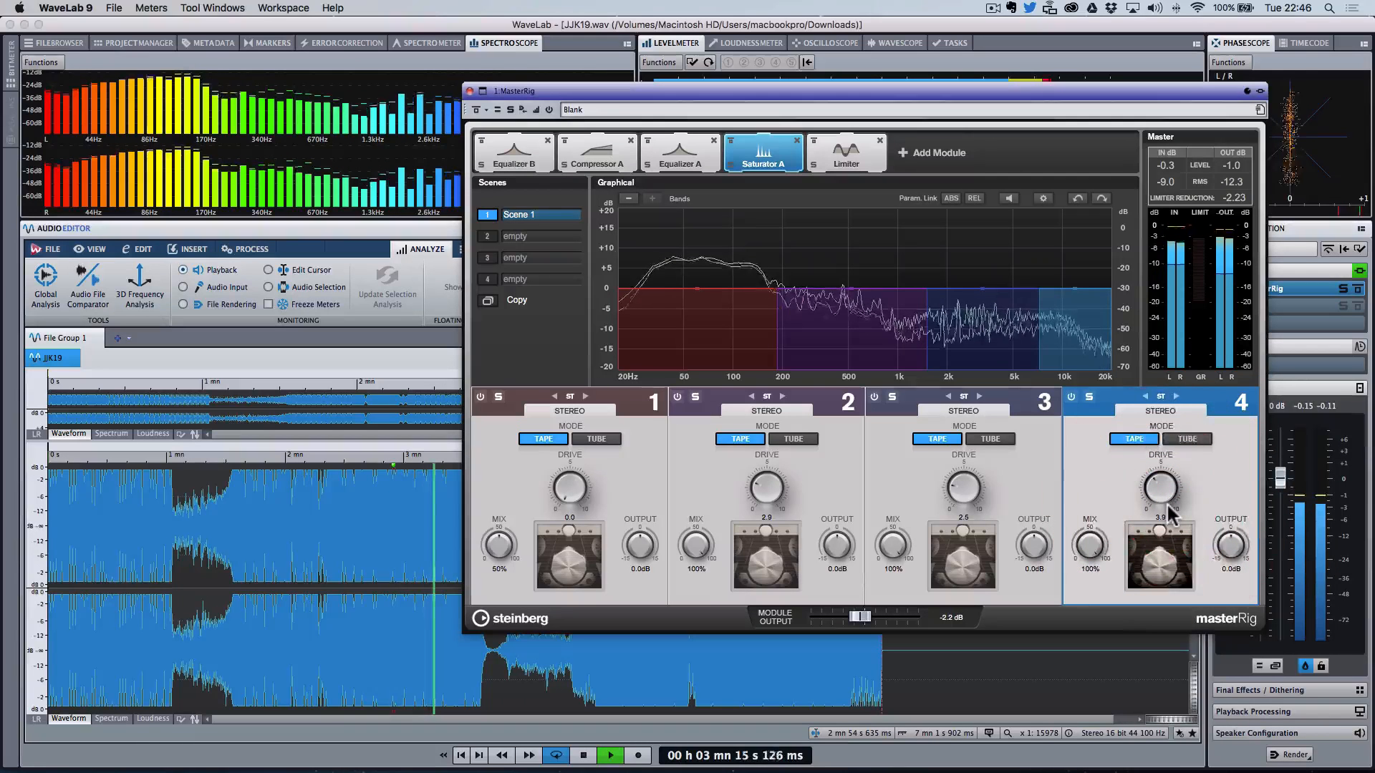
{"action": "key", "text": "space"}
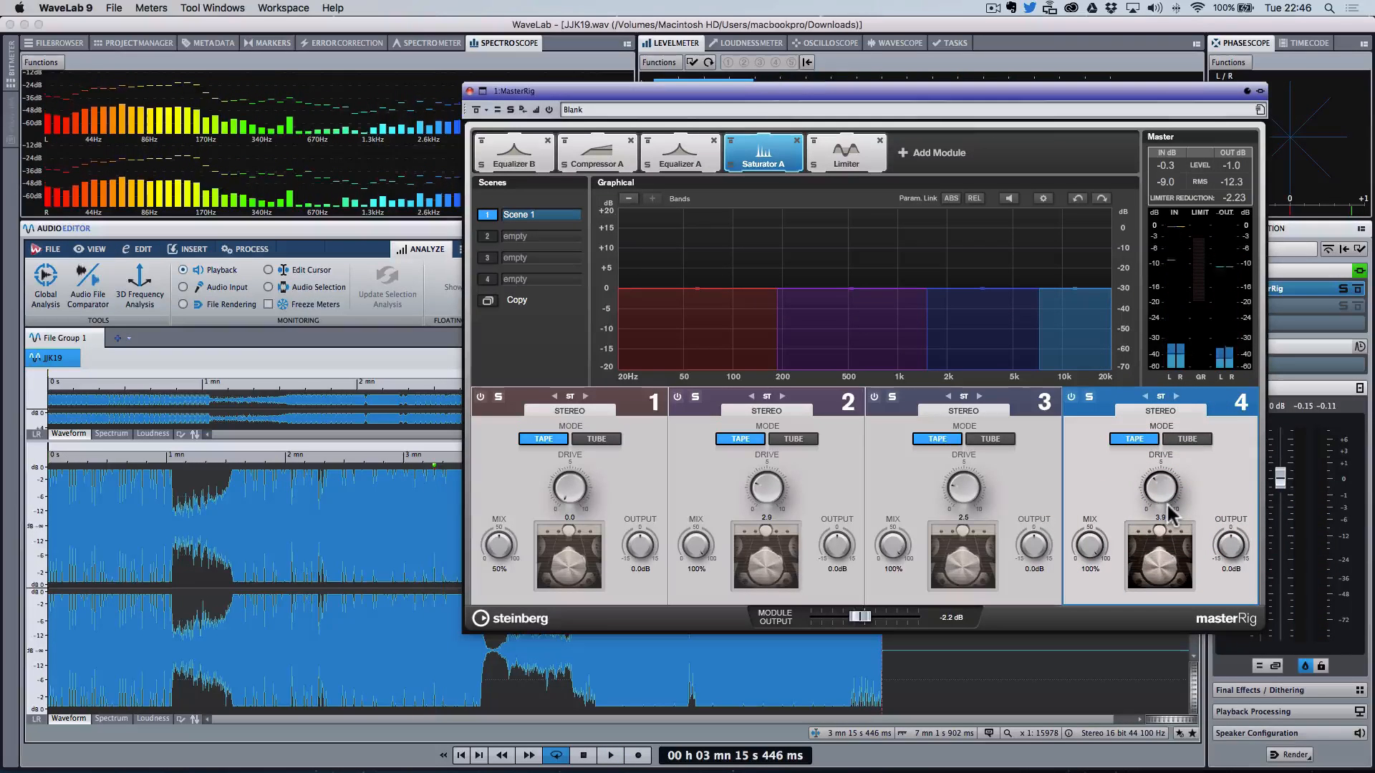
{"action": "left_click_drag", "start_coordinate": [1168, 490], "coordinate": [1169, 499]}
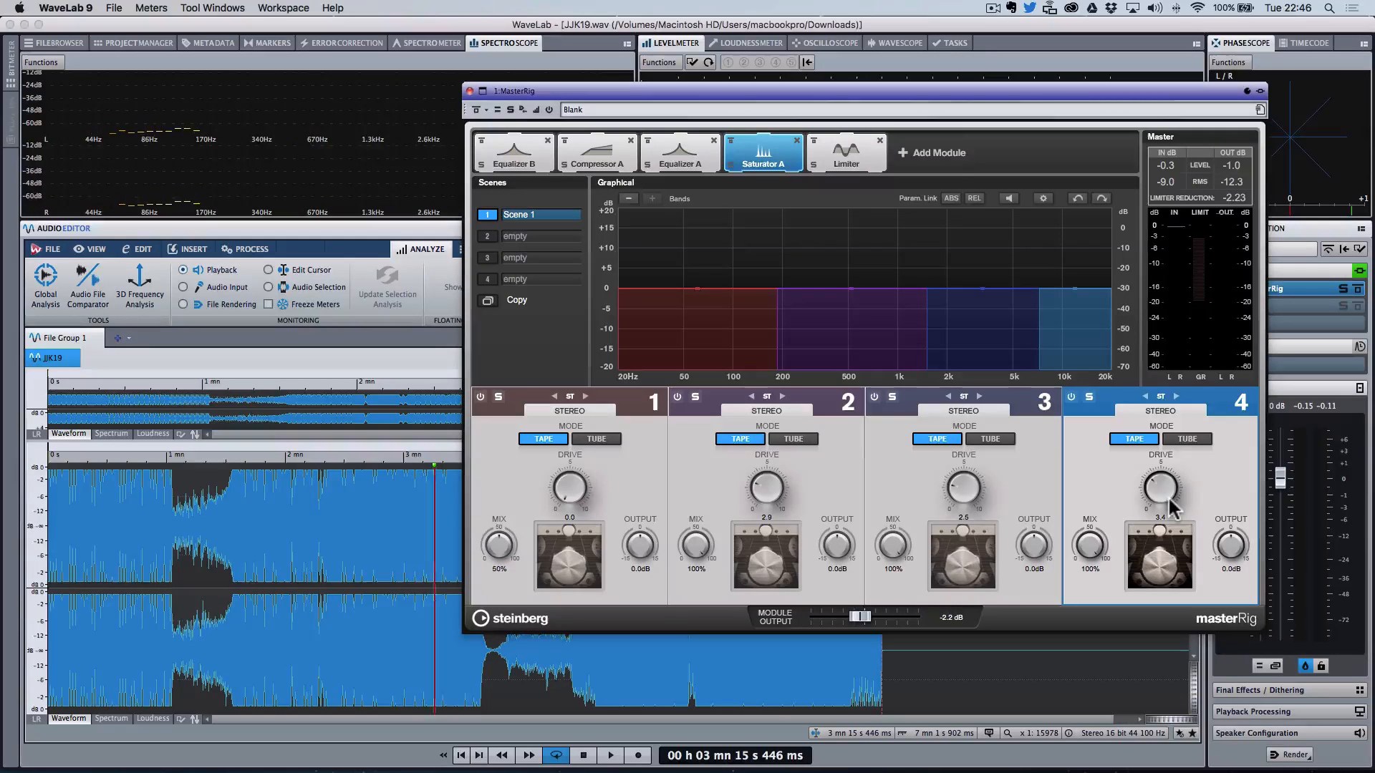
{"action": "left_click", "coordinate": [1161, 500]}
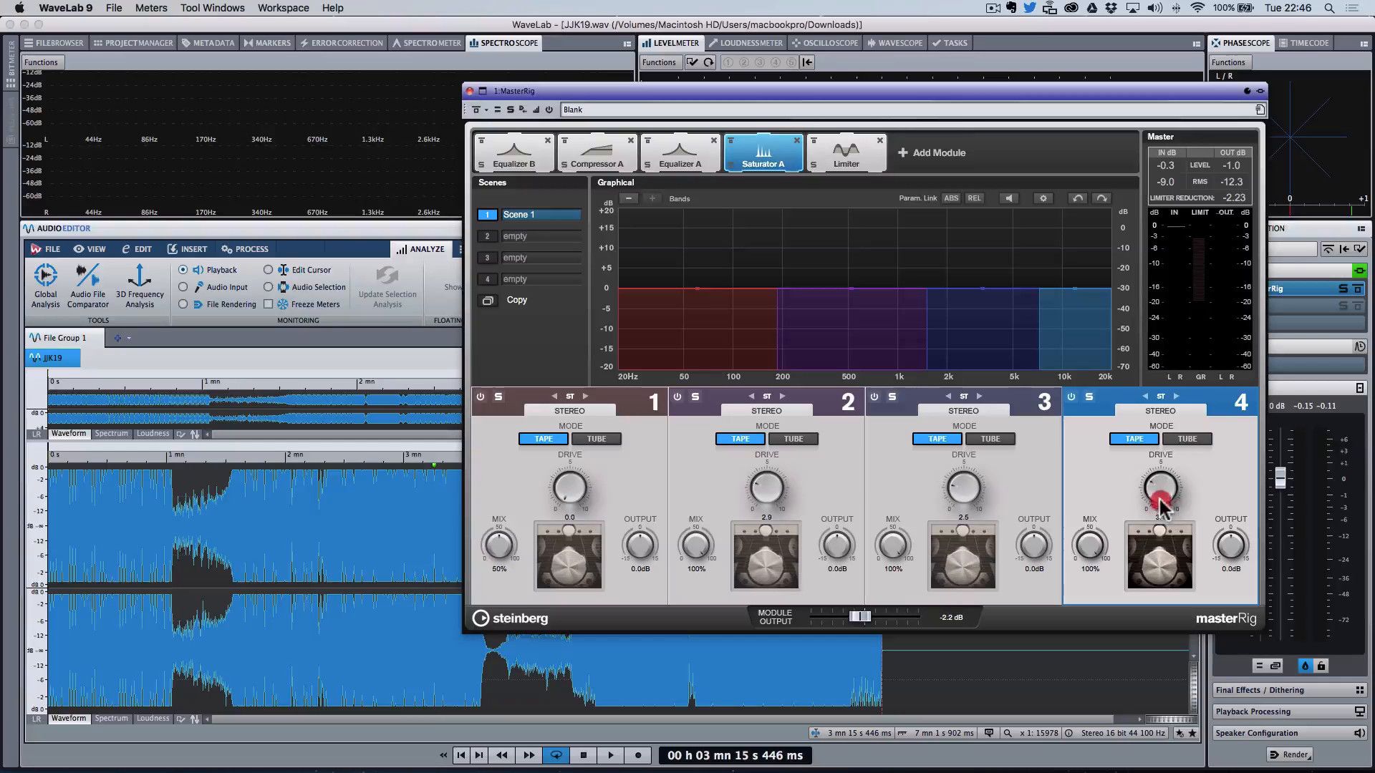
Step: Open the Limiter module and compare playback with the MasterRig bypassed and active
{"action": "left_click", "coordinate": [840, 154]}
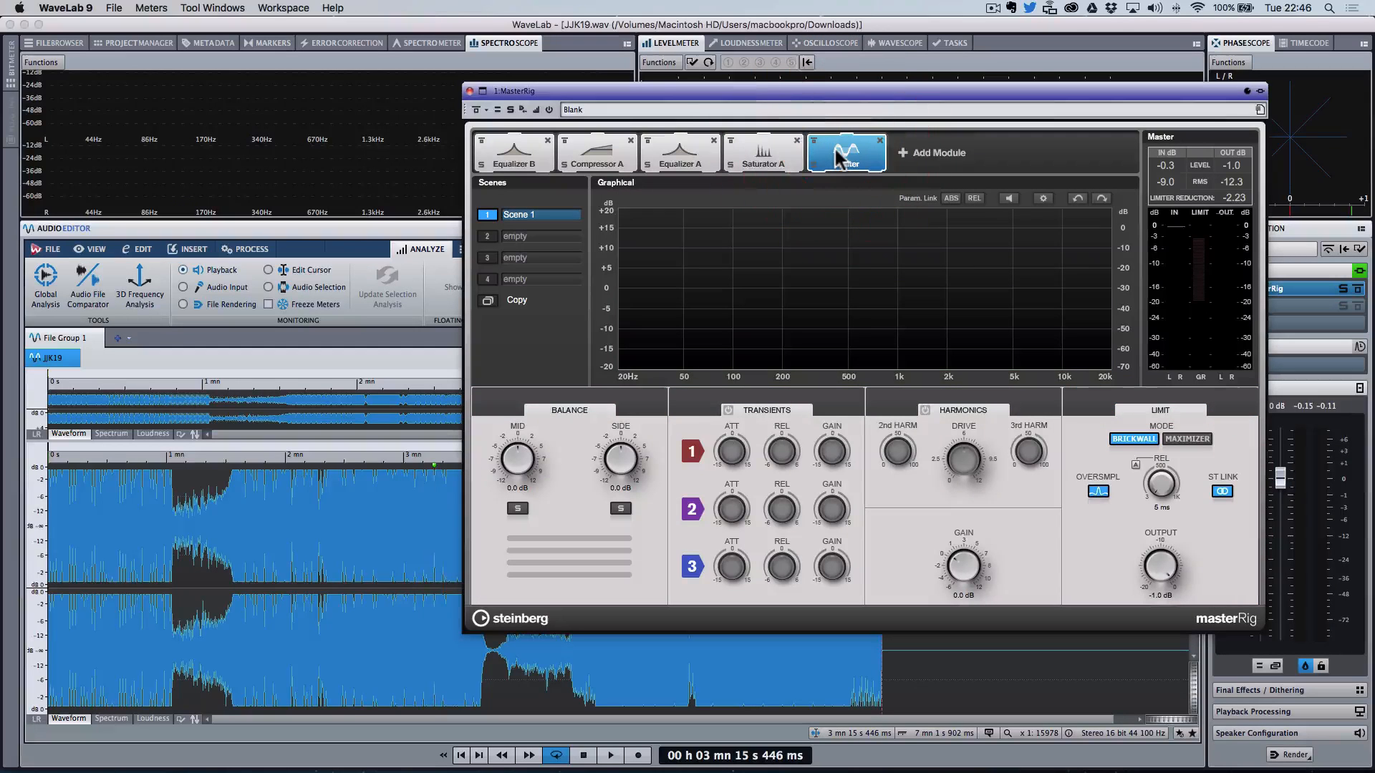
{"action": "key", "text": "space"}
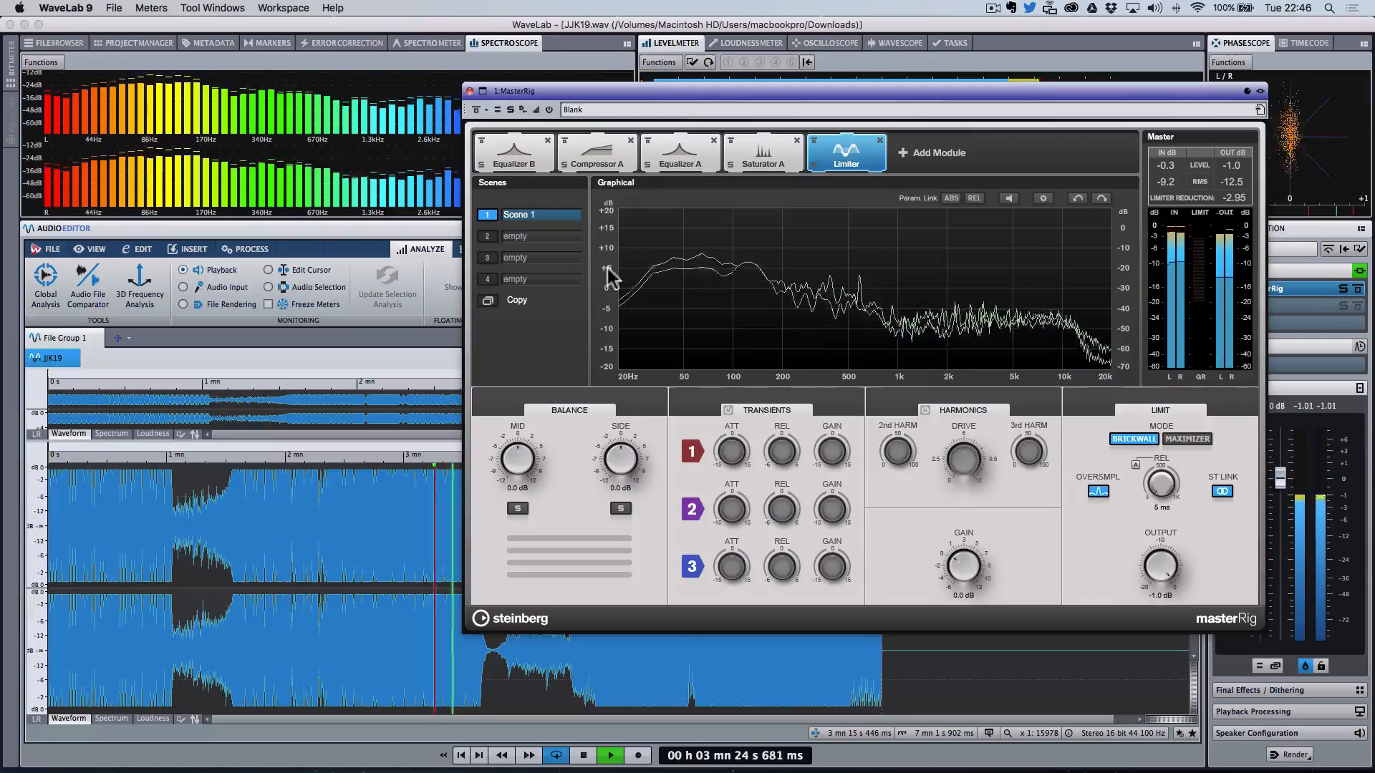
{"action": "left_click", "coordinate": [477, 110]}
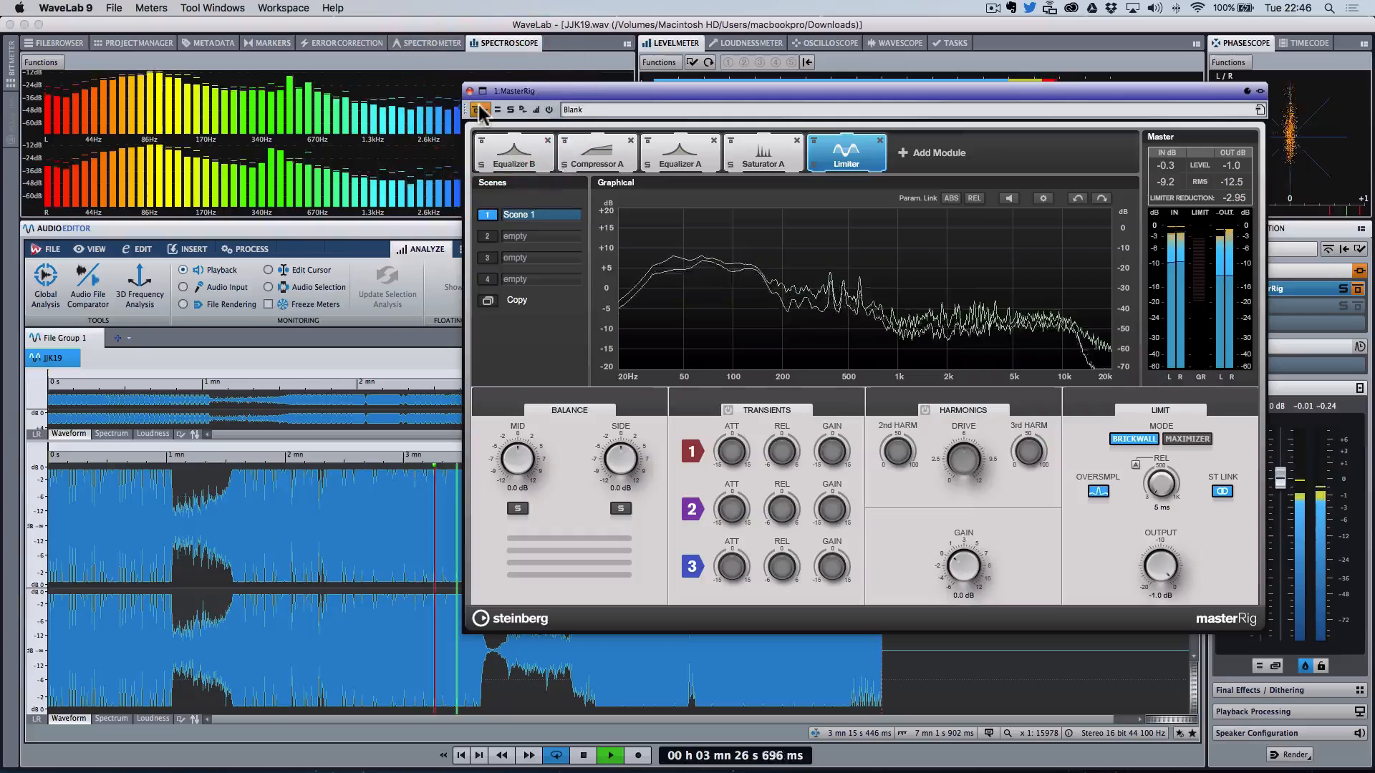
{"action": "left_click", "coordinate": [477, 109]}
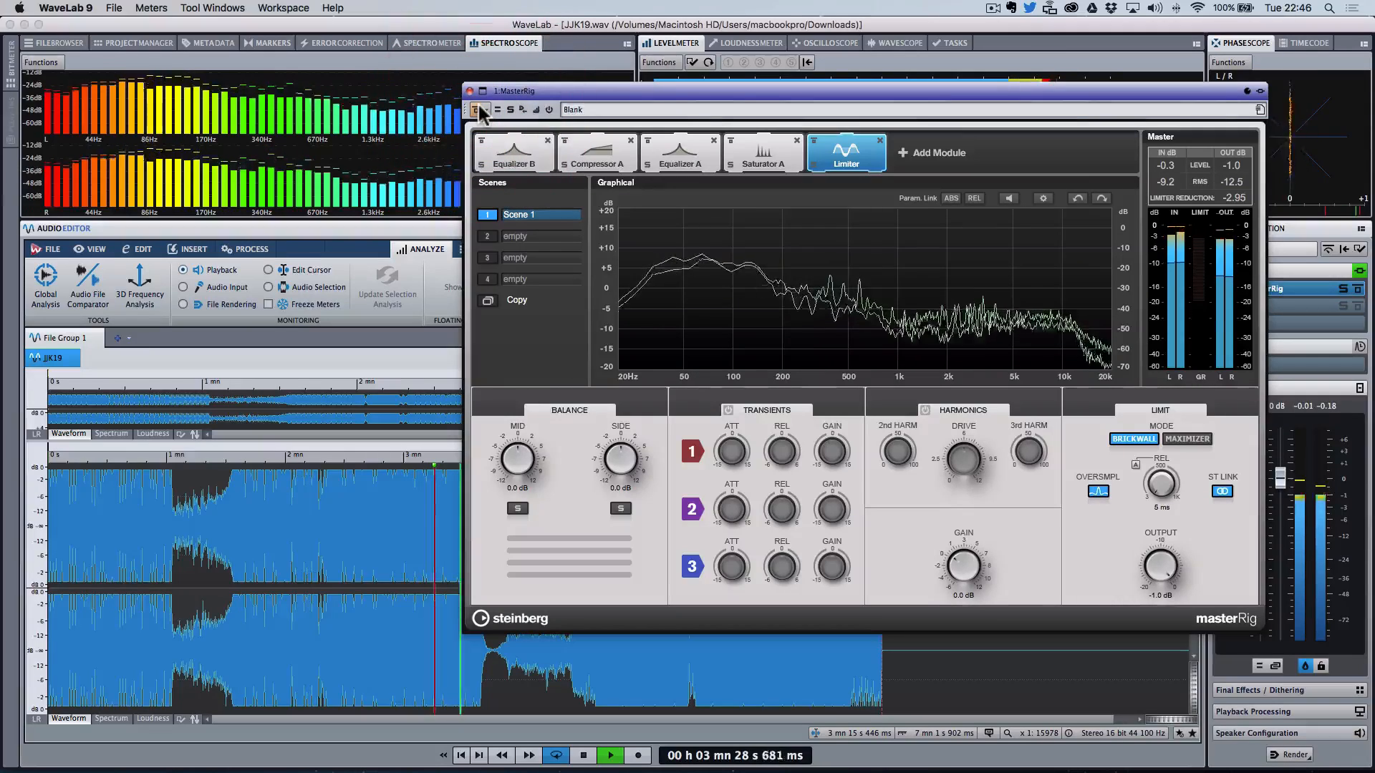
Step: Close the MasterRig window and play from about 2 min 19 s, toggling the Master Section MasterRig effect off and on
{"action": "left_click", "coordinate": [470, 91]}
{"action": "left_click", "coordinate": [324, 579]}
{"action": "key", "text": "space"}
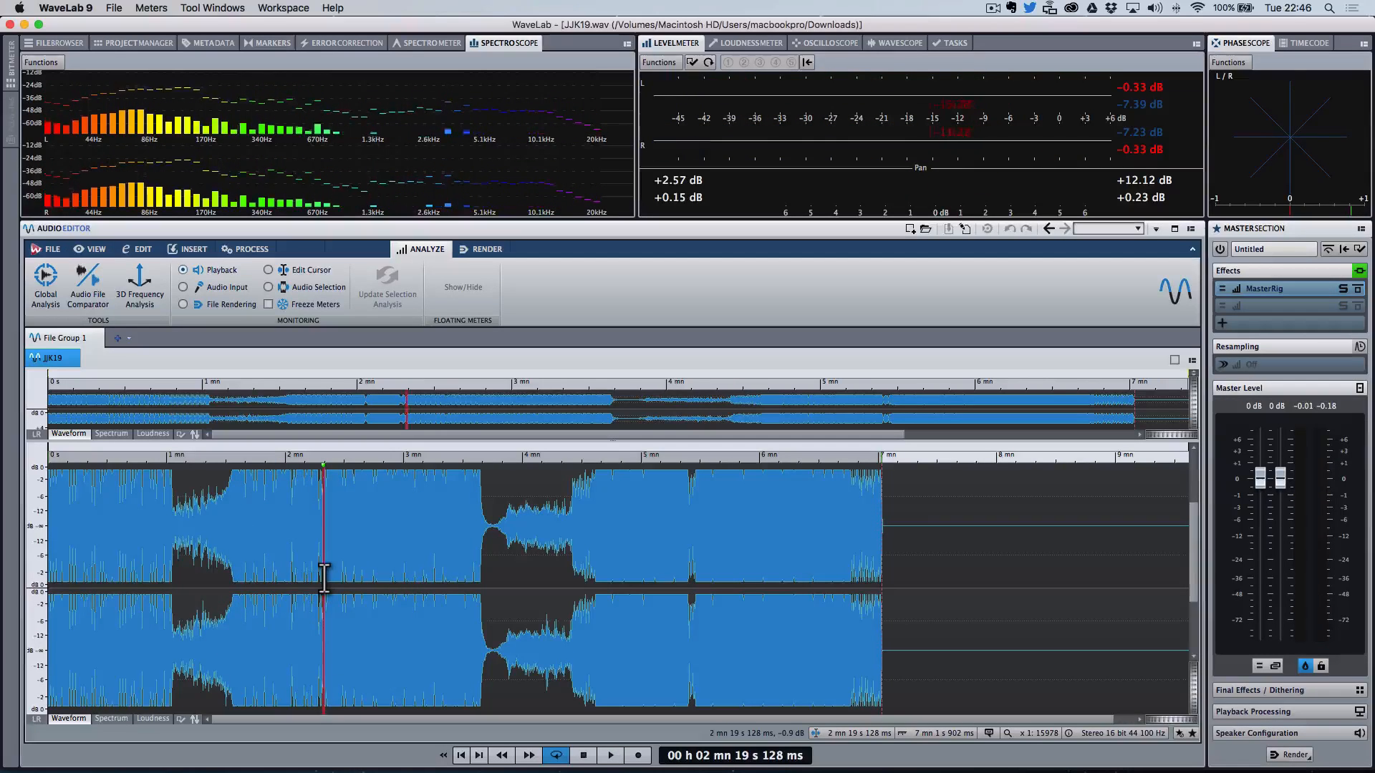
{"action": "key", "text": "space"}
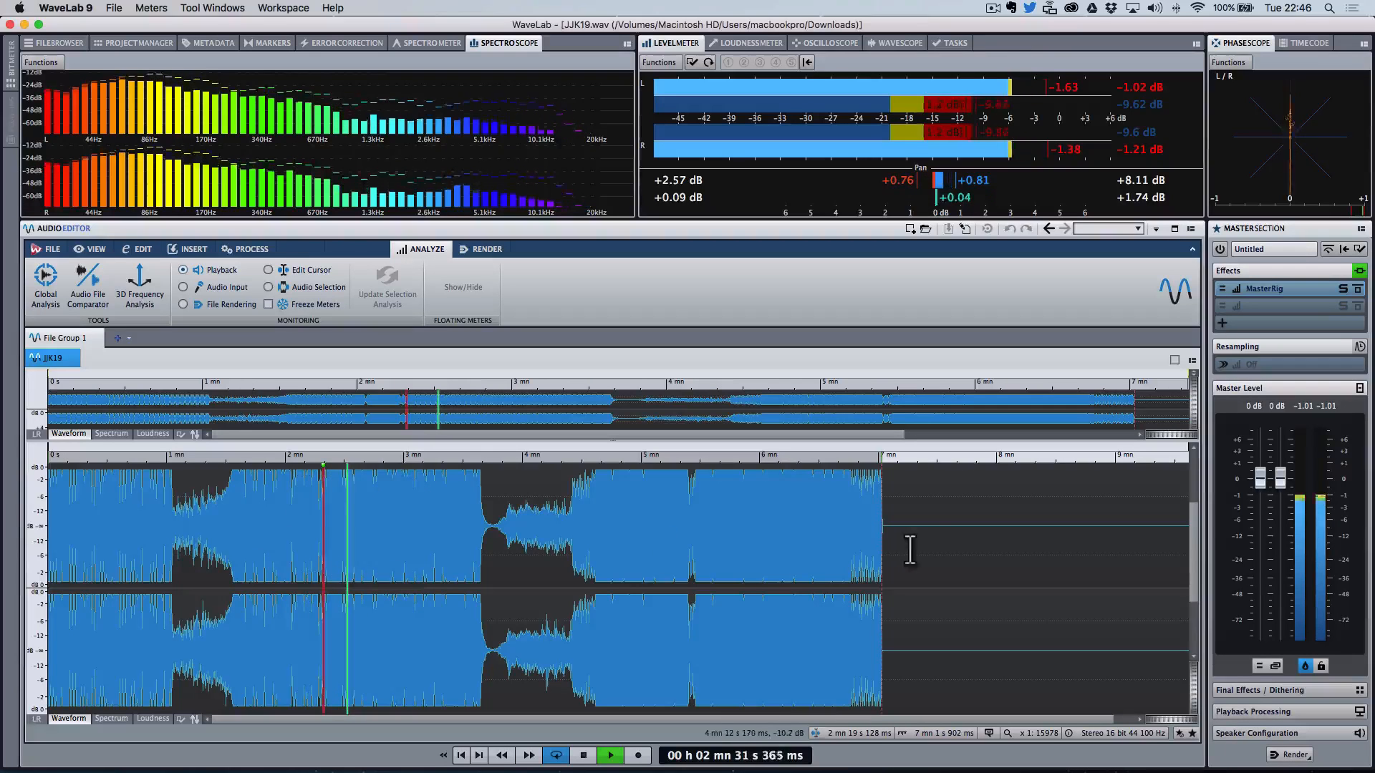
{"action": "left_click", "coordinate": [1358, 270]}
{"action": "left_click", "coordinate": [1359, 271]}
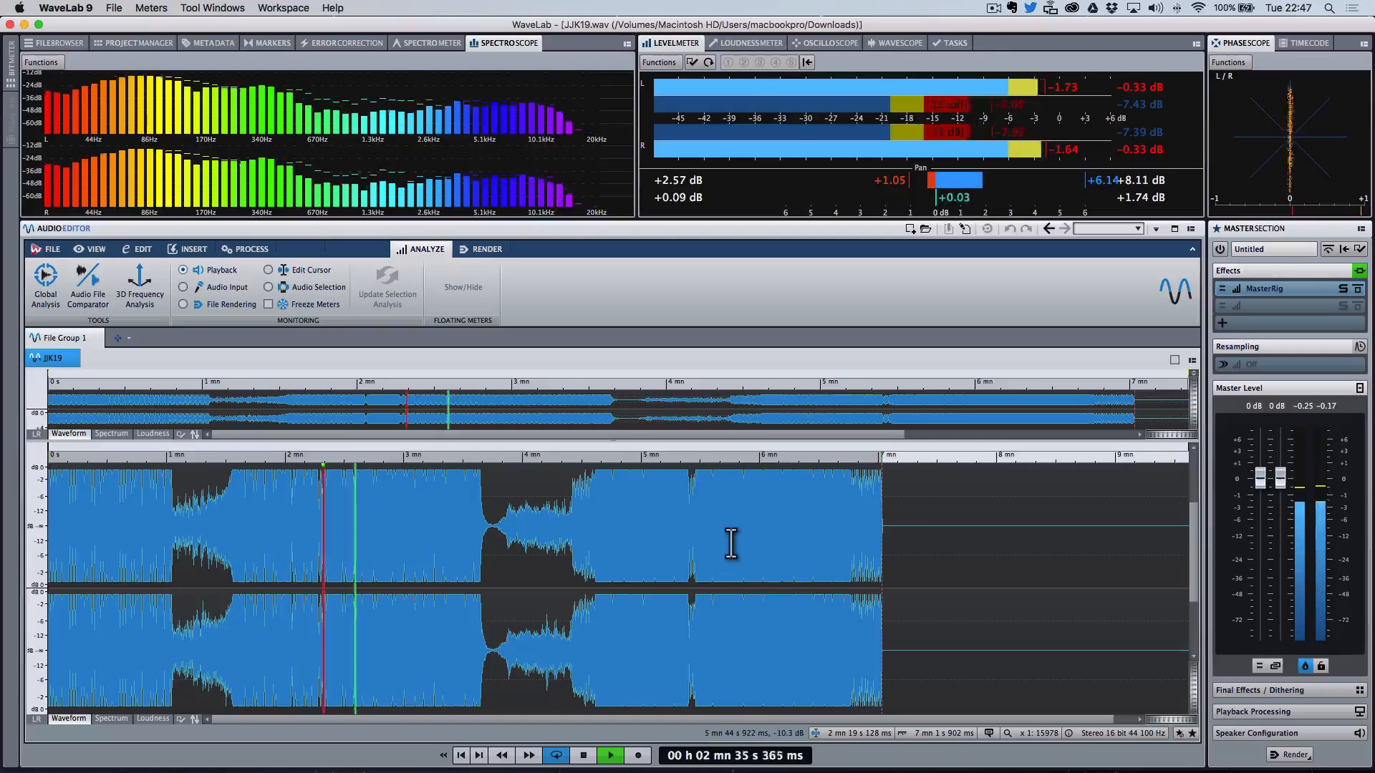
{"action": "key", "text": "space"}
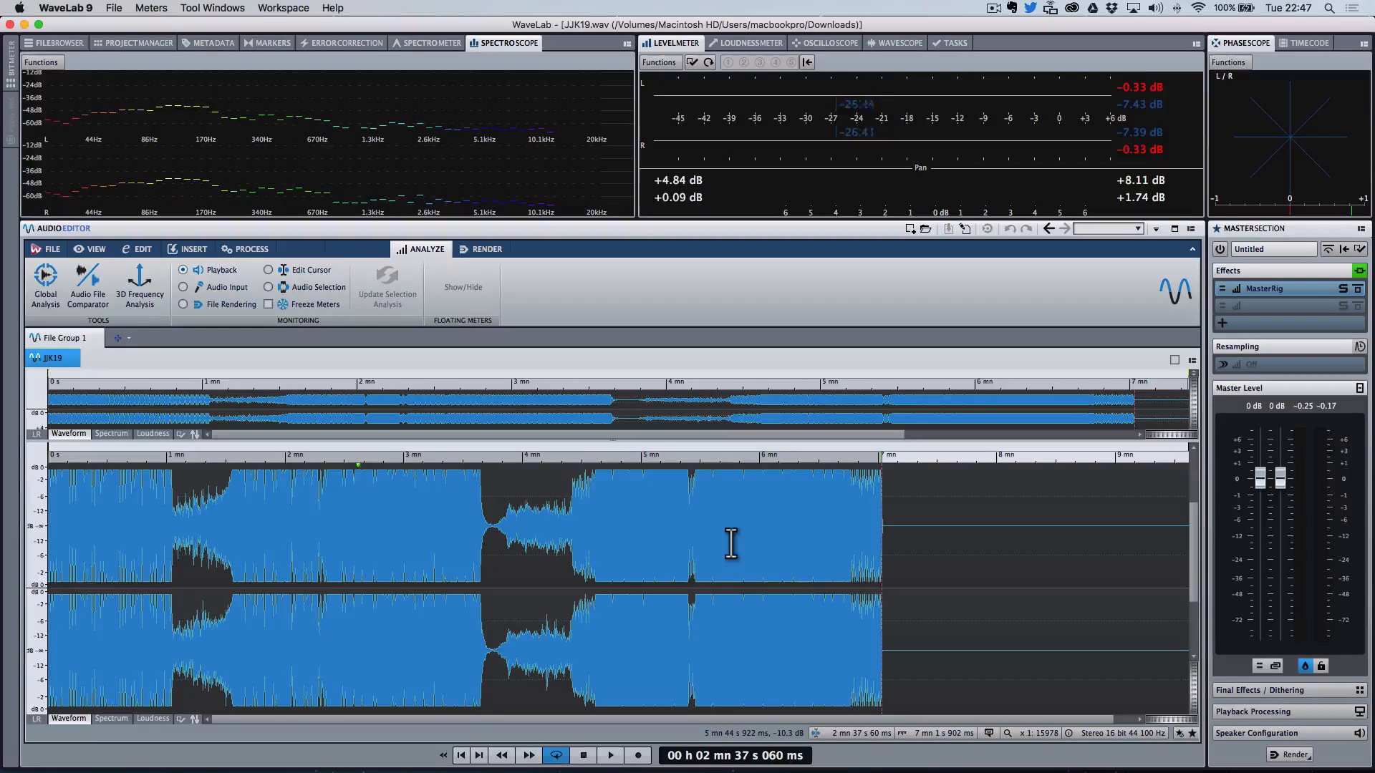
Step: Open the MasterRig and review the Saturator A, Equalizer A, Compressor A and Equalizer B modules
{"action": "left_click", "coordinate": [1289, 290]}
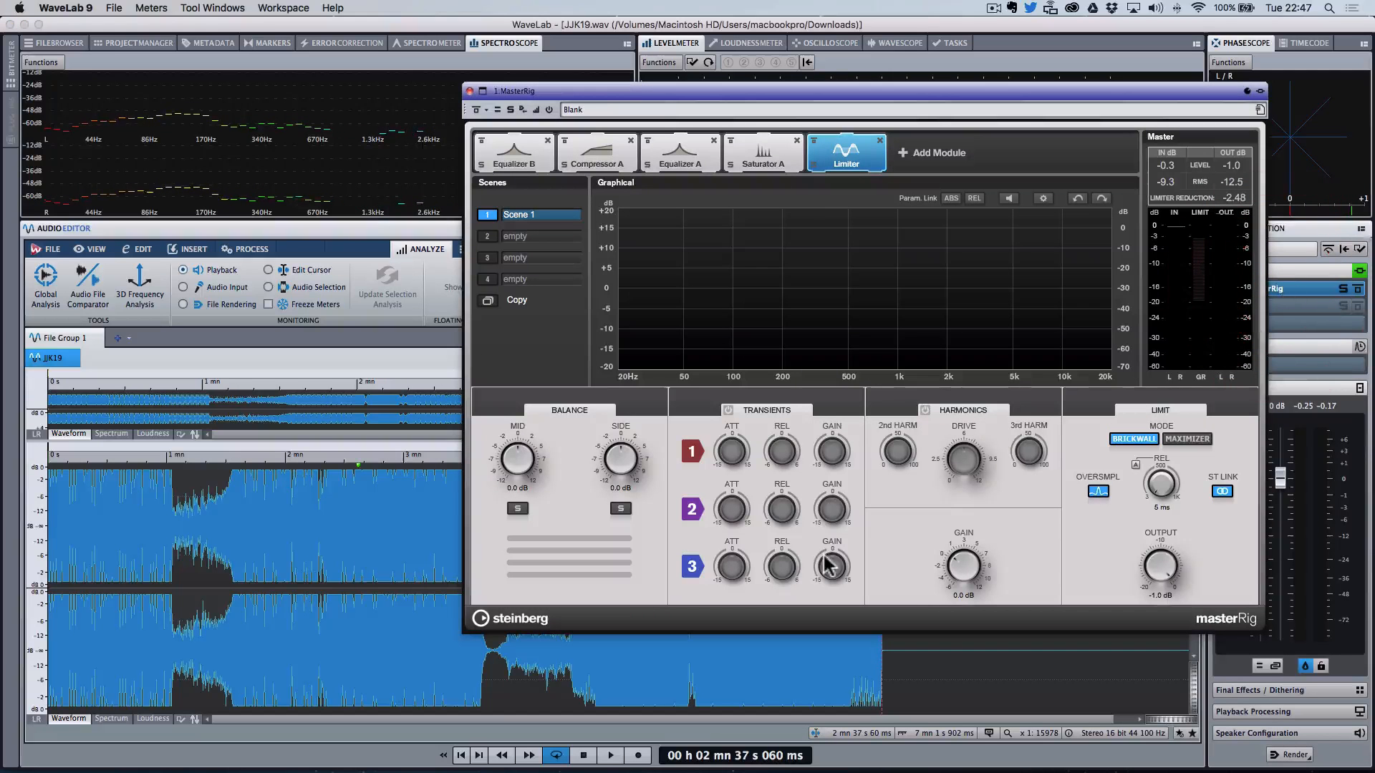
{"action": "left_click", "coordinate": [763, 154]}
{"action": "left_click", "coordinate": [679, 154]}
{"action": "left_click", "coordinate": [607, 158]}
{"action": "left_click", "coordinate": [508, 152]}
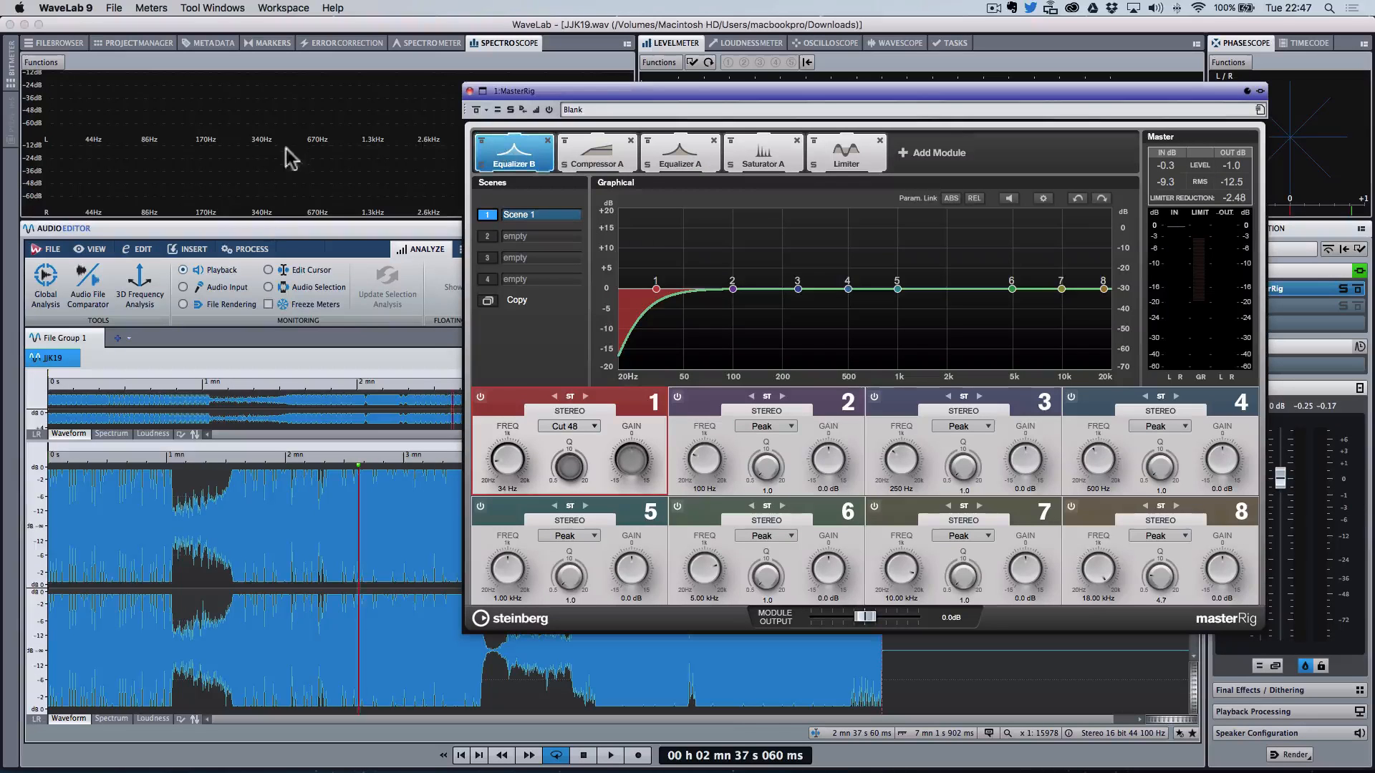
Step: Render the MasterRig processing in place into JJK19 and close the MasterRig window
{"action": "left_click", "coordinate": [248, 555]}
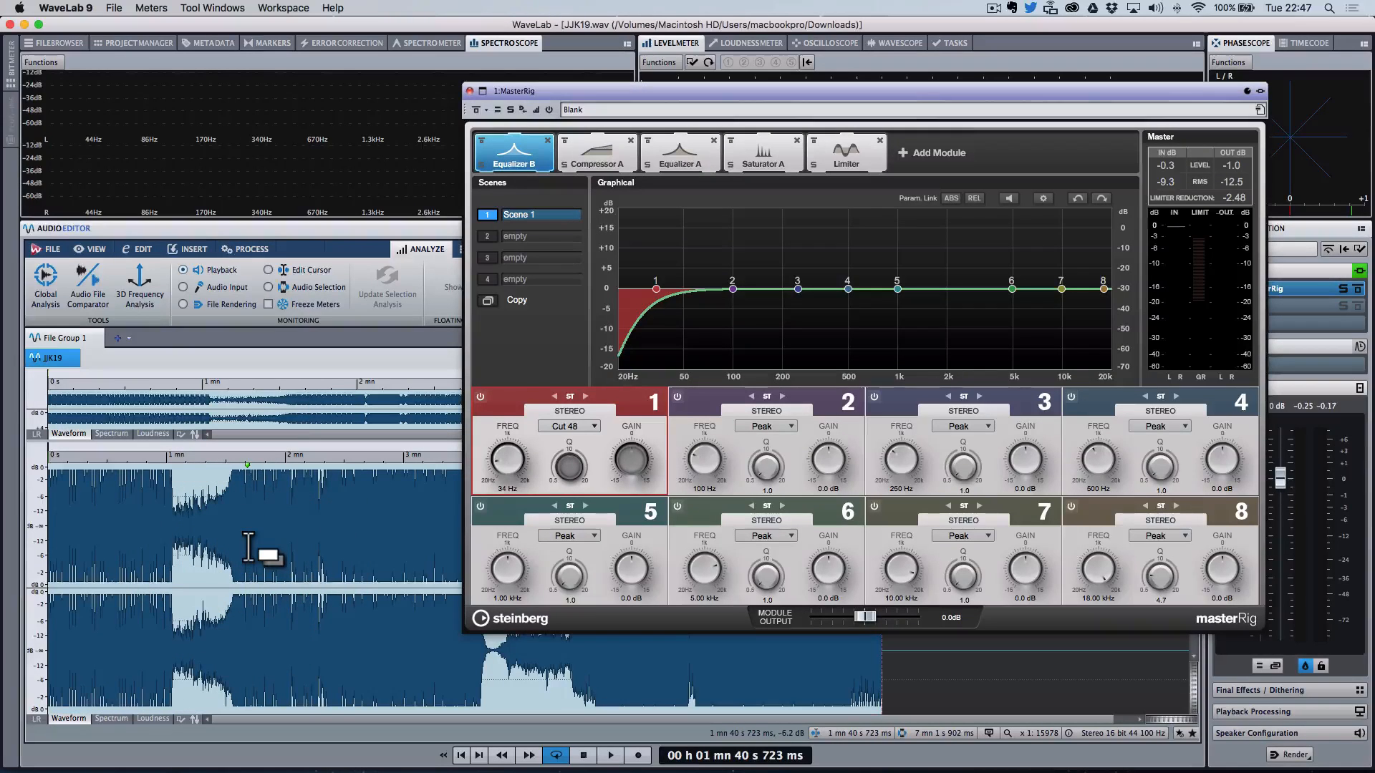
{"action": "left_click", "coordinate": [524, 110]}
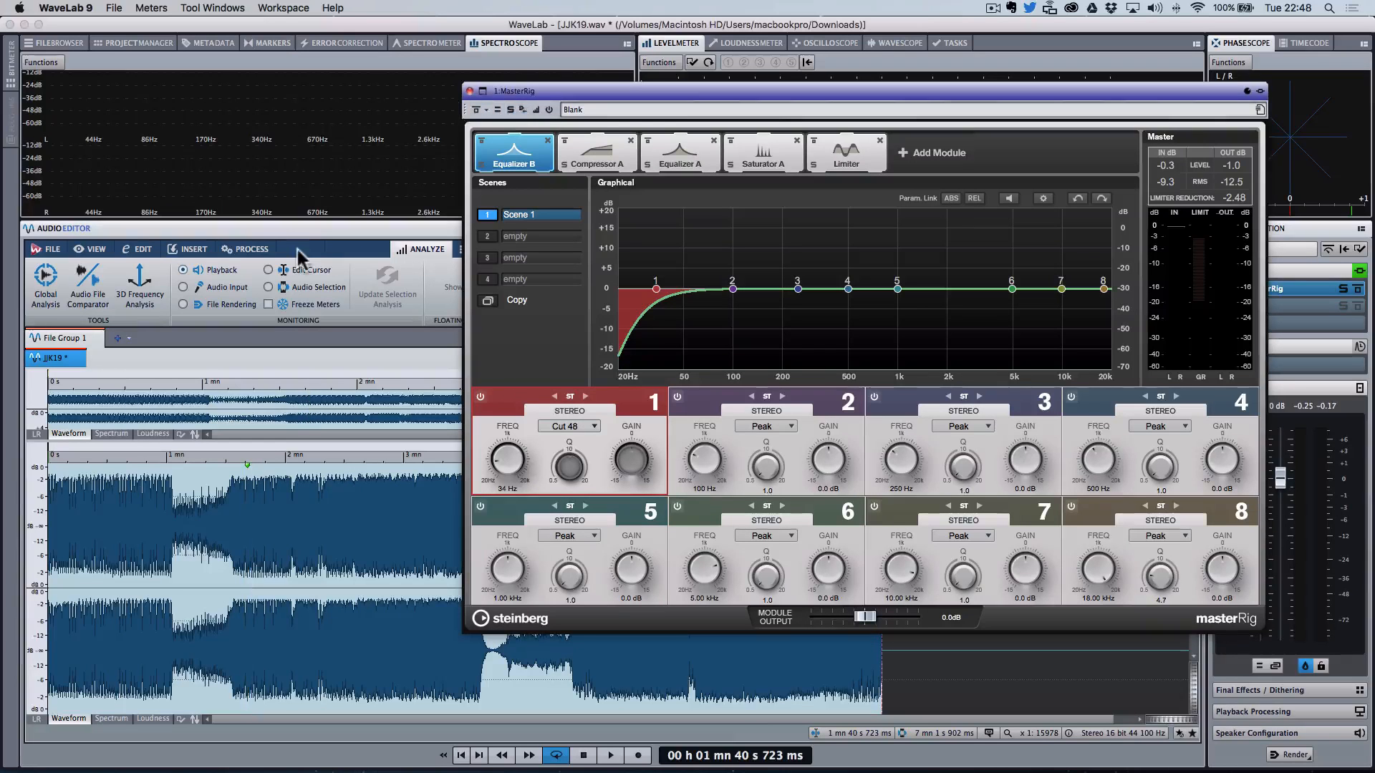
{"action": "left_click", "coordinate": [91, 541]}
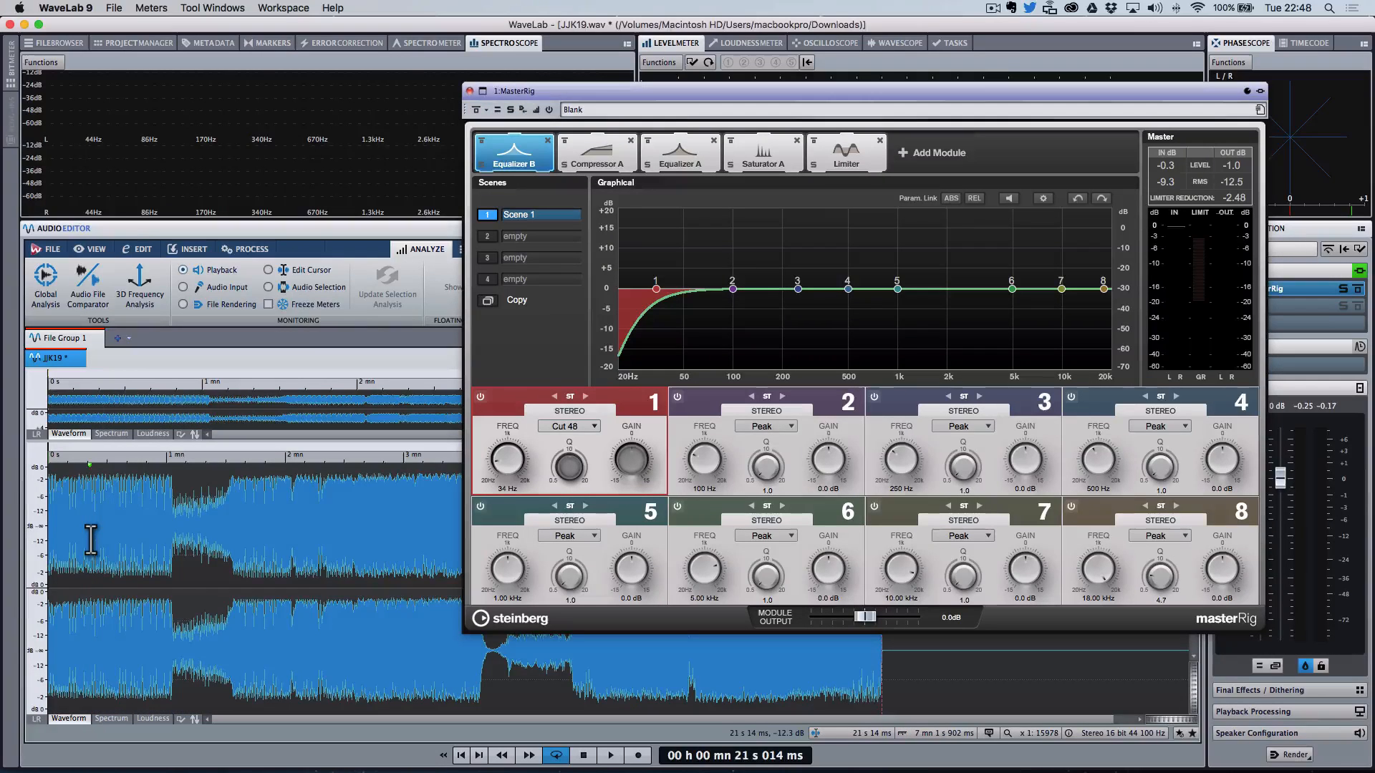
{"action": "left_click", "coordinate": [469, 91]}
Step: Select the whole rendered track, run a 3D Frequency Analysis, and rotate the graph to inspect it
{"action": "left_click", "coordinate": [269, 595]}
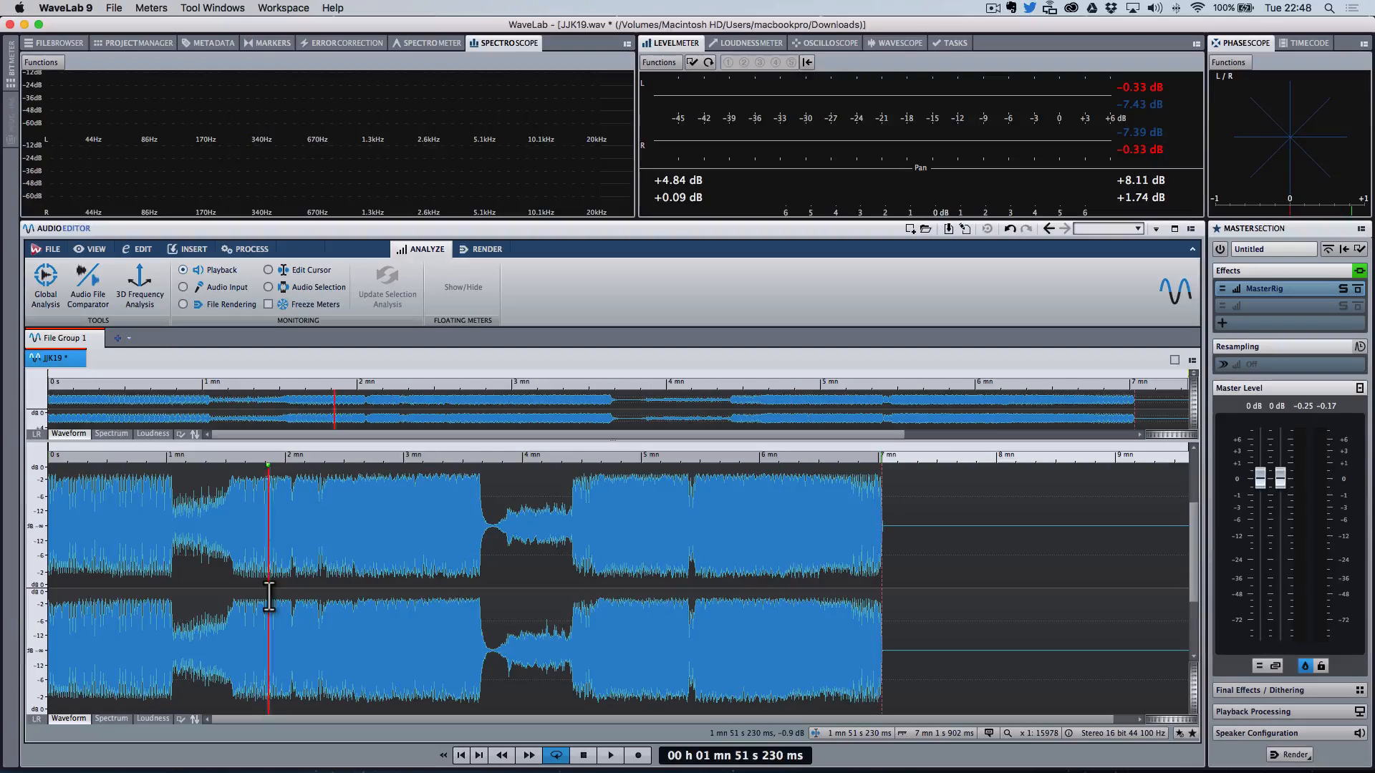
{"action": "left_click", "coordinate": [335, 560]}
{"action": "left_click", "coordinate": [315, 515]}
{"action": "double_click", "coordinate": [291, 555]}
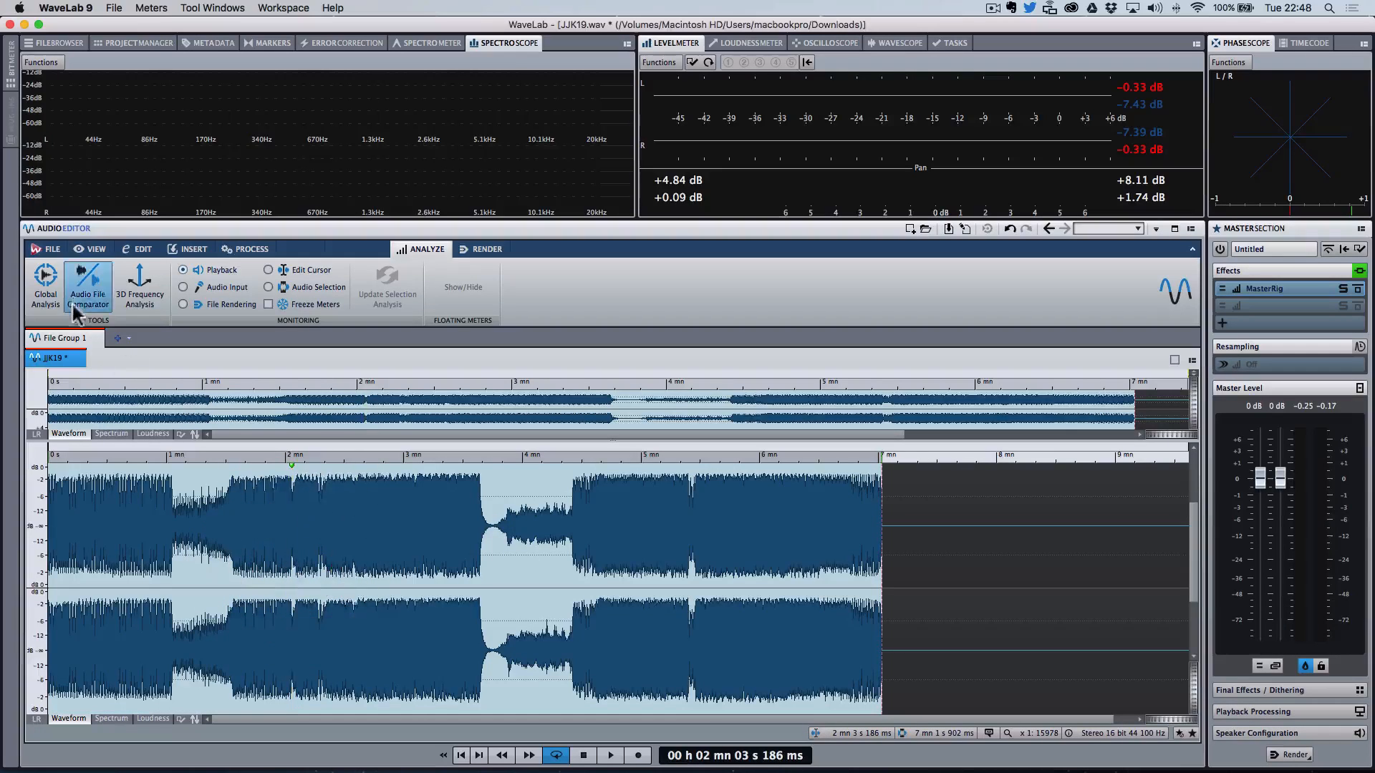
{"action": "left_click", "coordinate": [140, 286]}
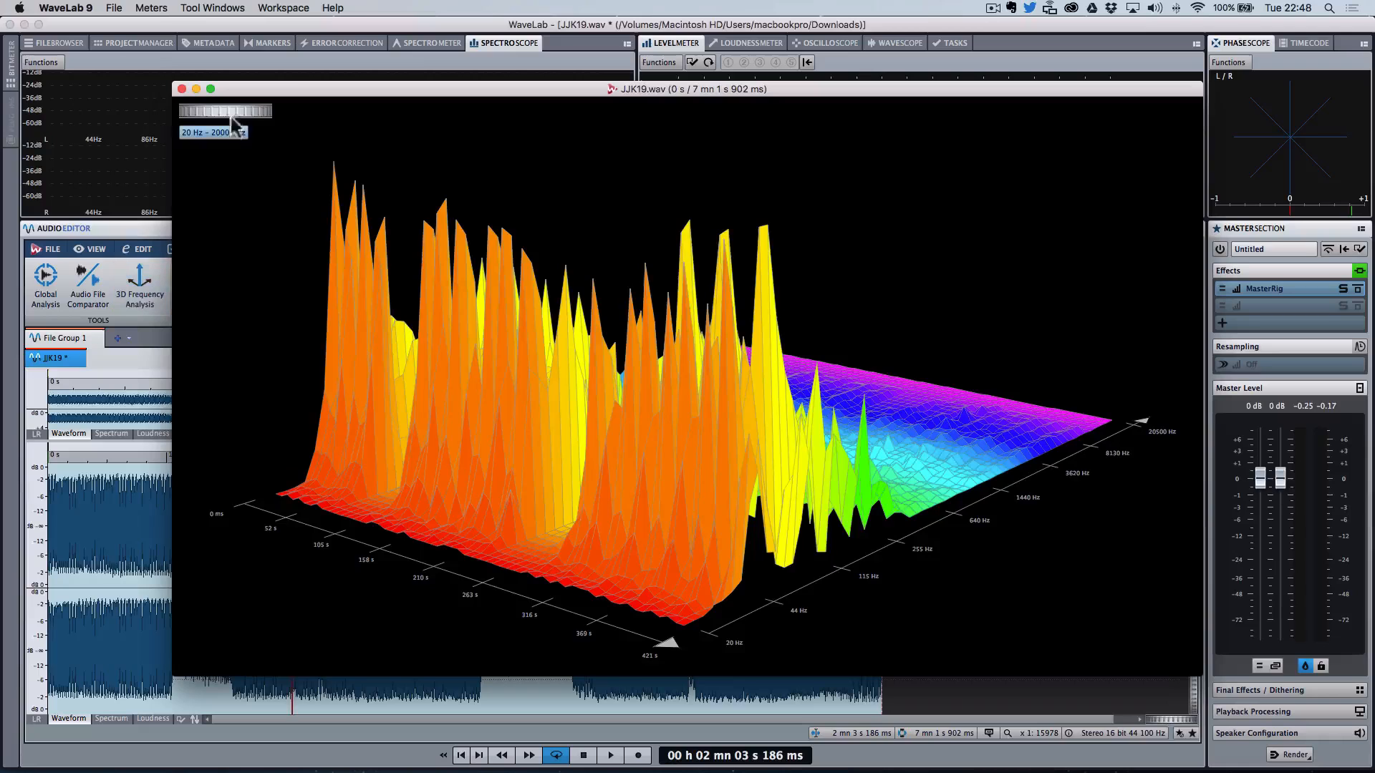
{"action": "left_click_drag", "start_coordinate": [227, 121], "coordinate": [256, 121]}
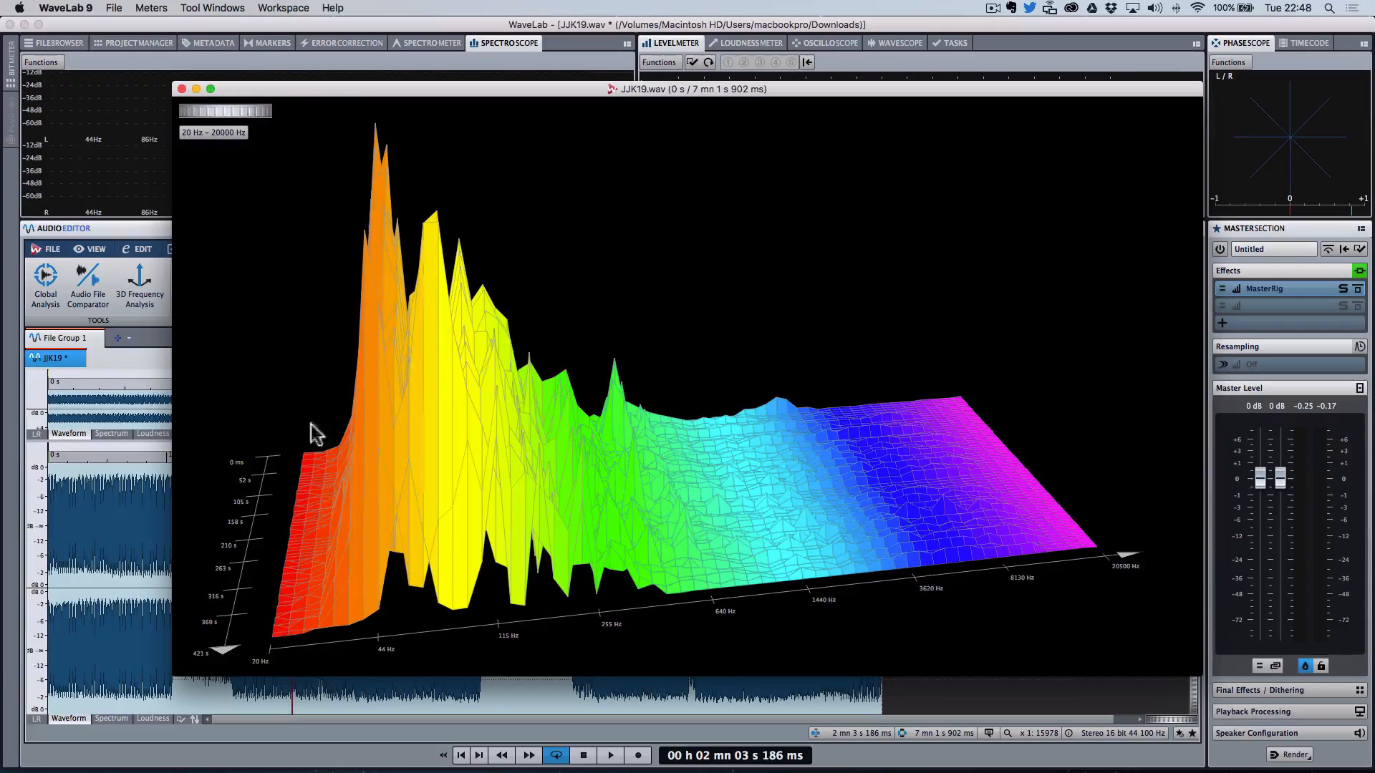
{"action": "left_click_drag", "start_coordinate": [243, 126], "coordinate": [255, 105]}
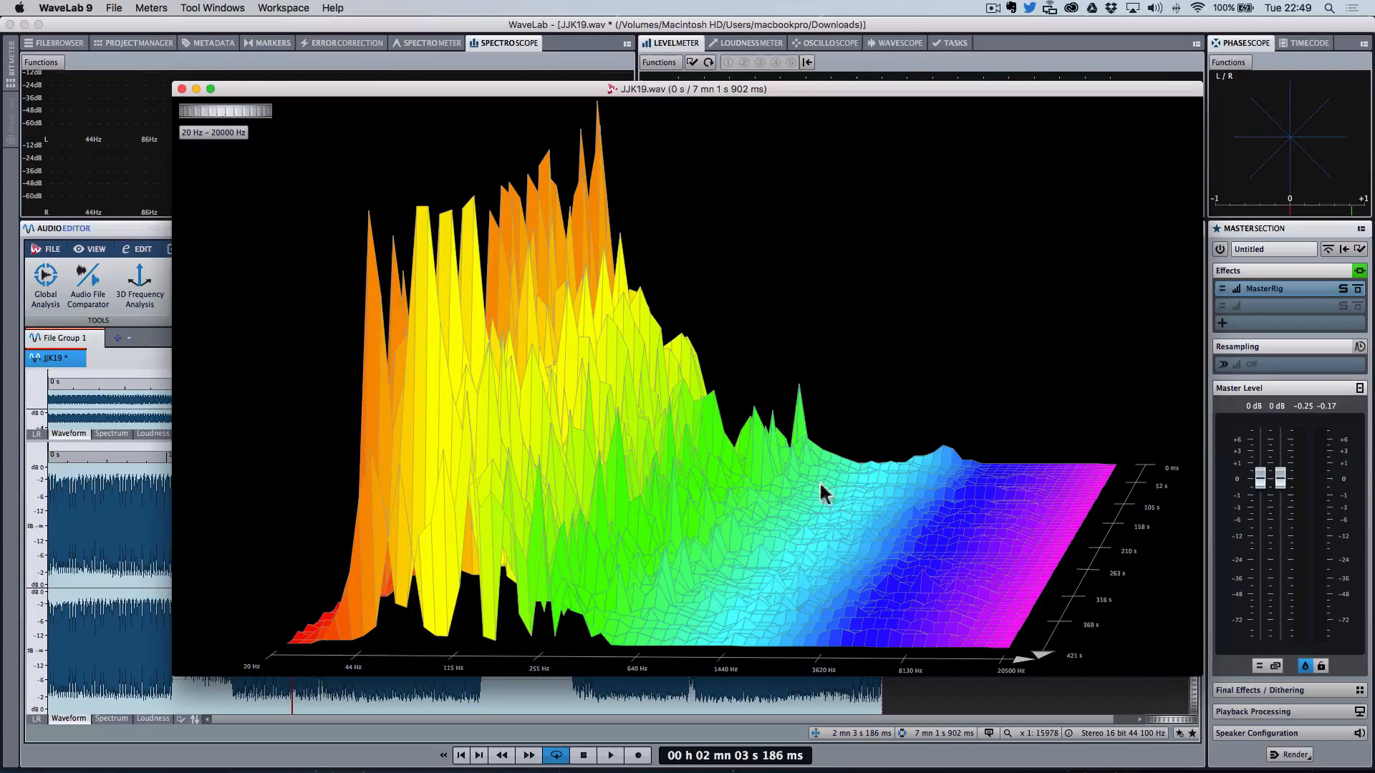
{"action": "left_click_drag", "start_coordinate": [214, 116], "coordinate": [169, 113]}
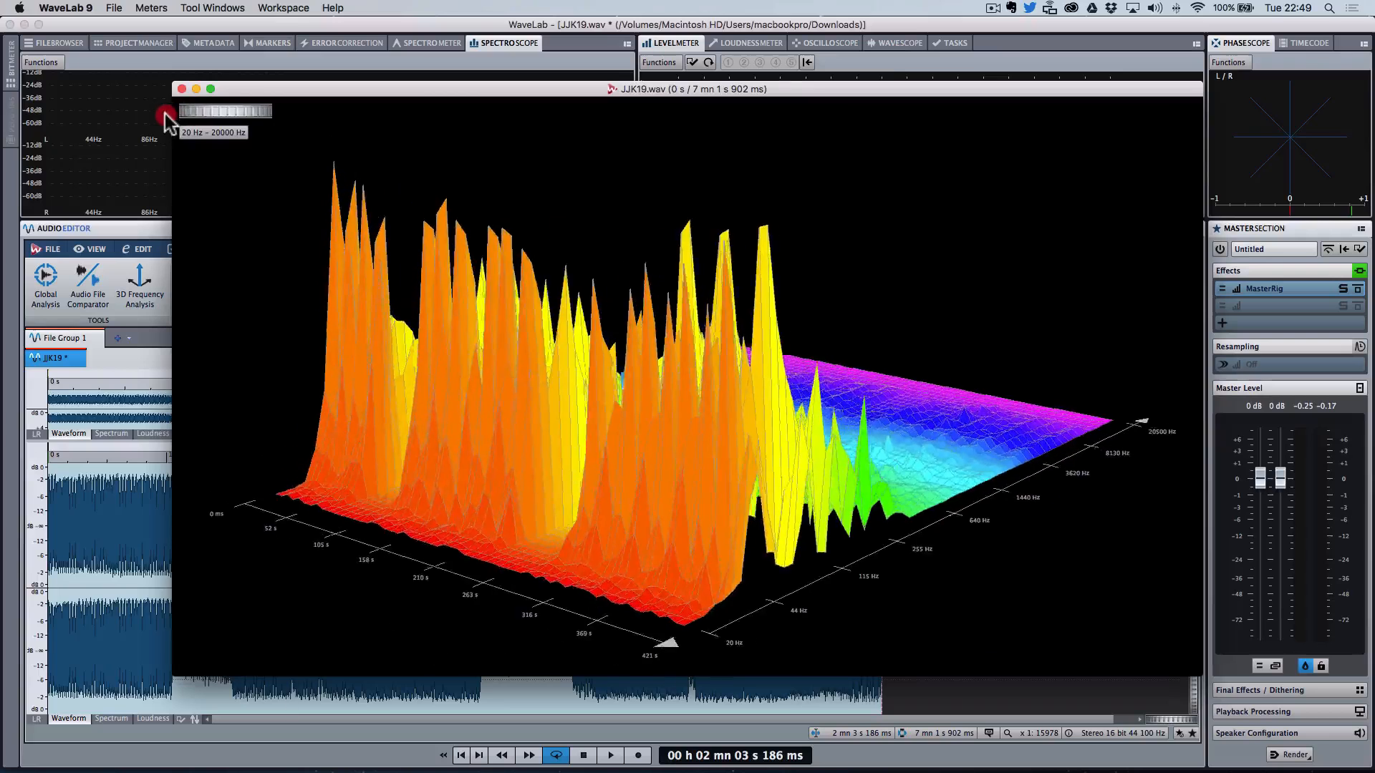
{"action": "left_click", "coordinate": [181, 88]}
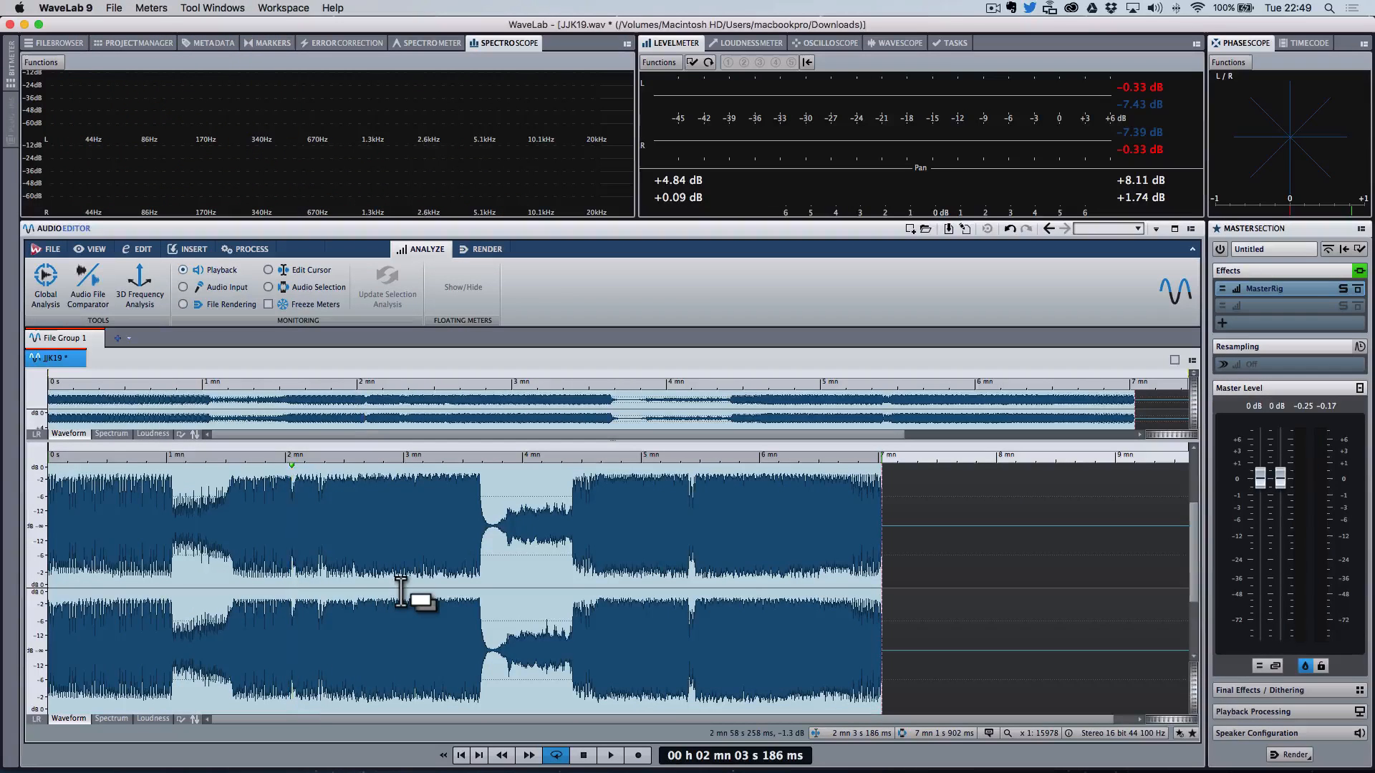
Step: Switch to the Audiu feedback page in the browser
{"action": "key", "text": "ctrl+Right"}
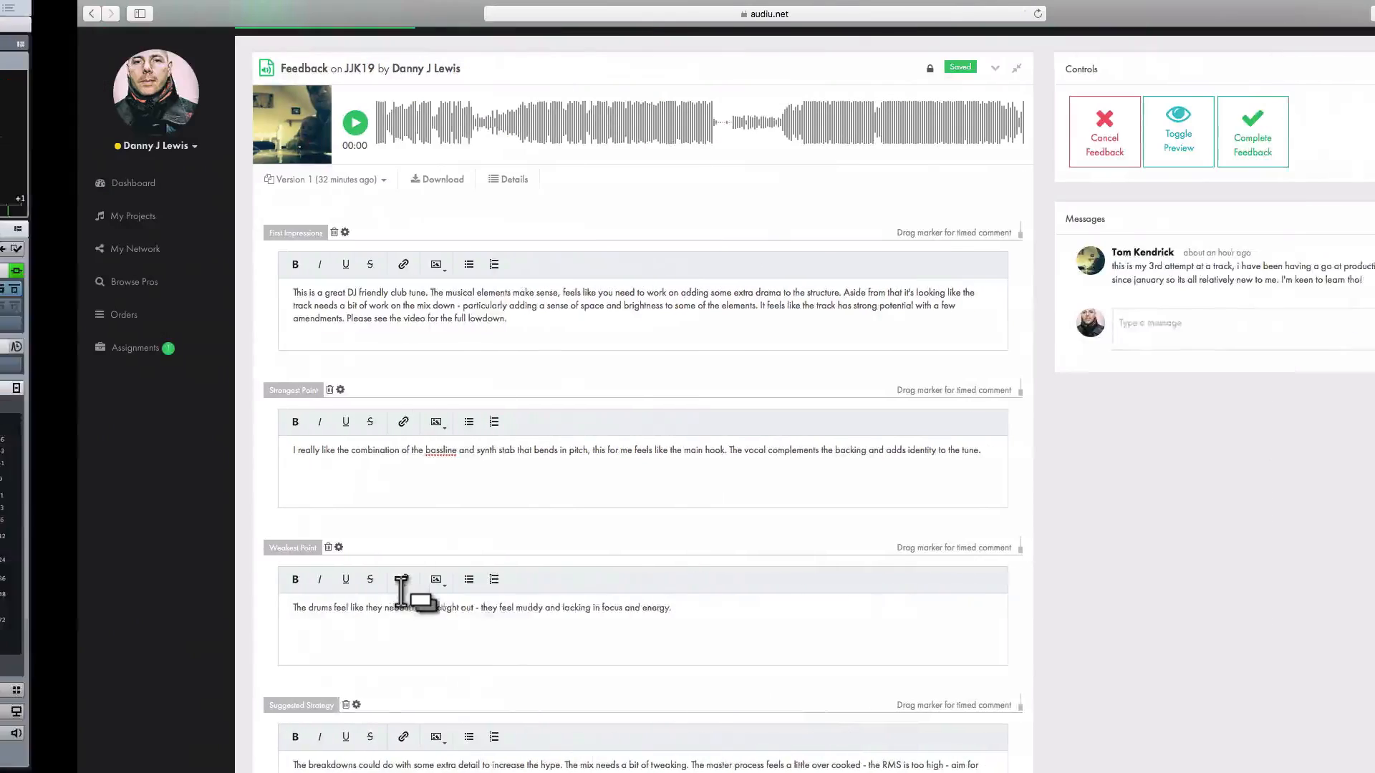